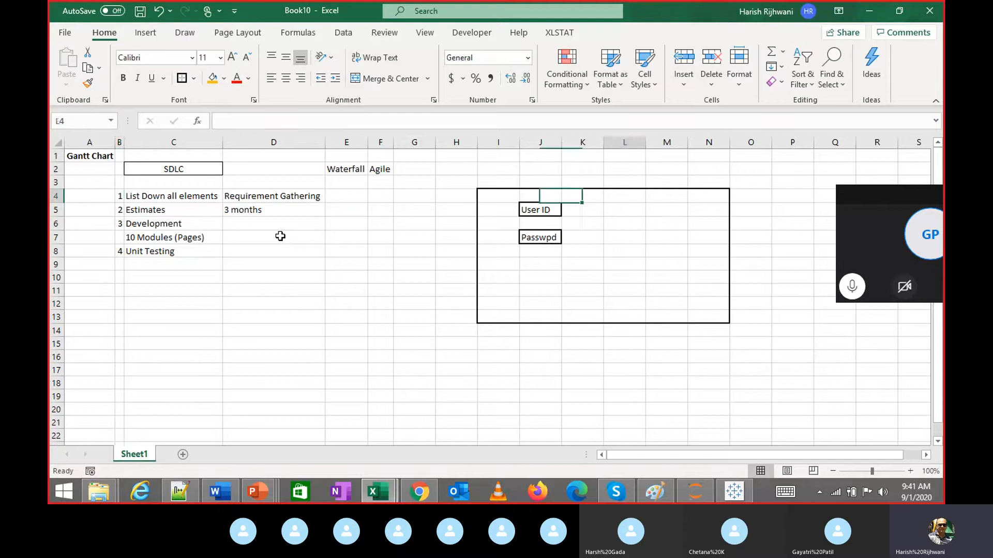
Correct the misspelled label in cell J7 to "Password"
key(Left)
key(Left)
key(Down)
key(Right)
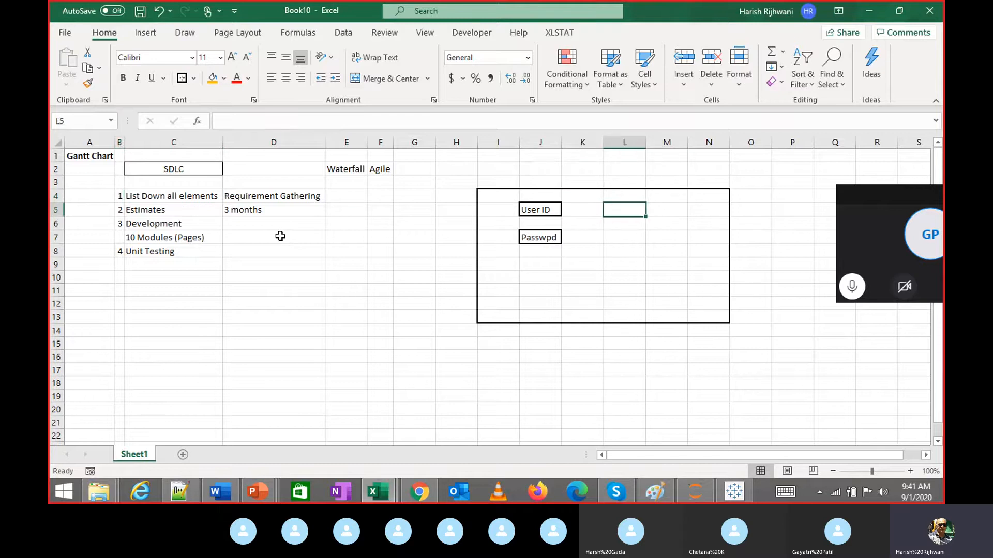
key(Left)
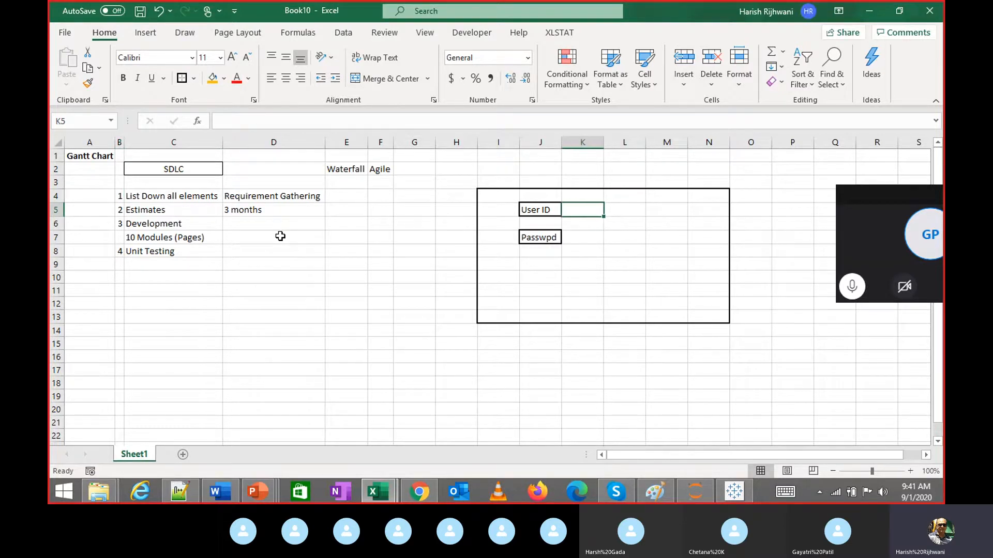
key(Down)
key(Down)
key(Left)
key(F2)
key(Left)
key(Left)
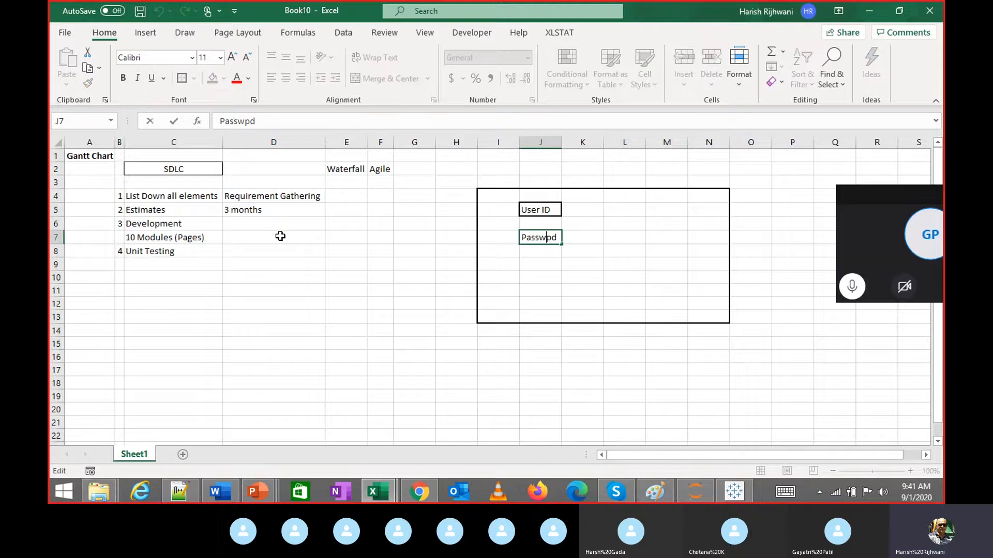
text(or)
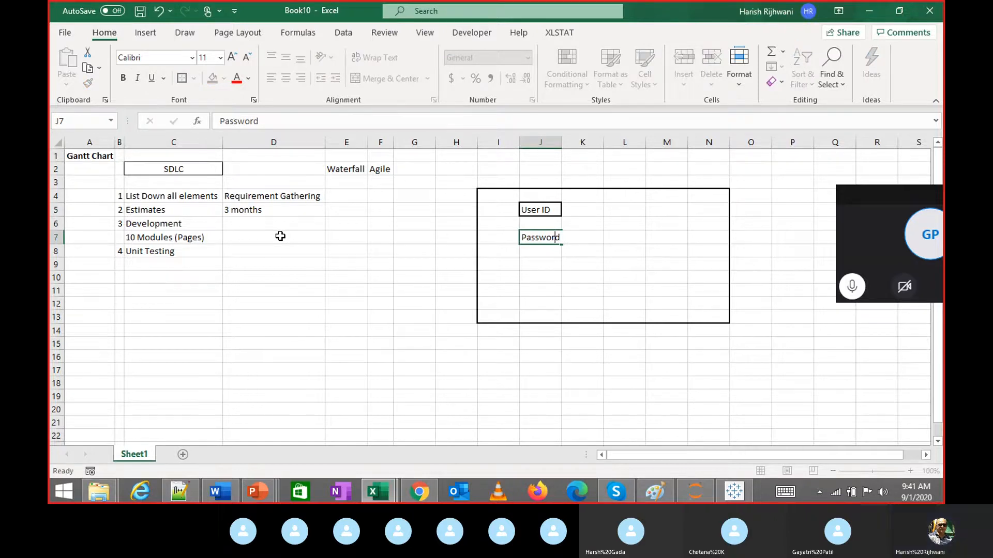
Outline cells K5 and K7 with a thick border as entry boxes beside the User ID and Password labels
key(Tab)
key(Up)
key(Up)
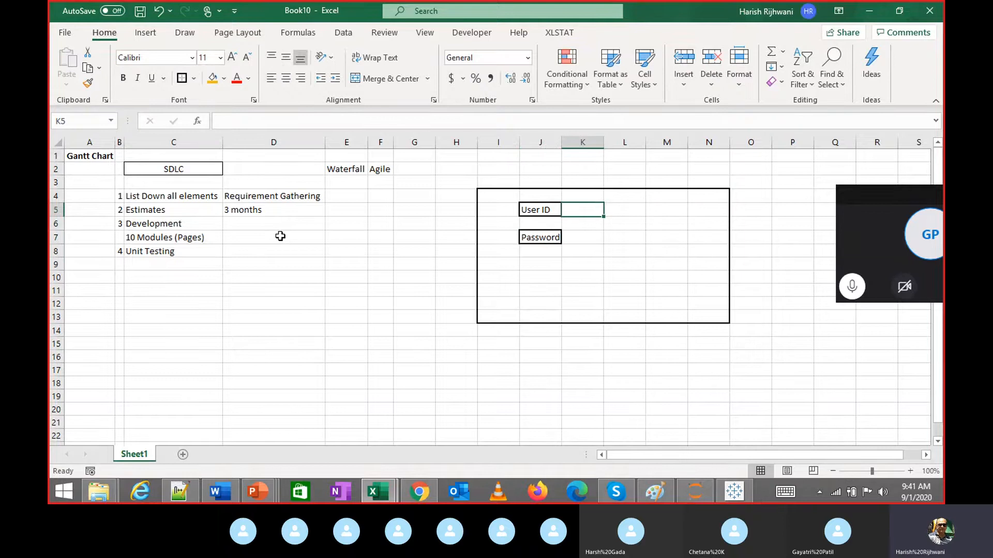
key(Down)
key(Down)
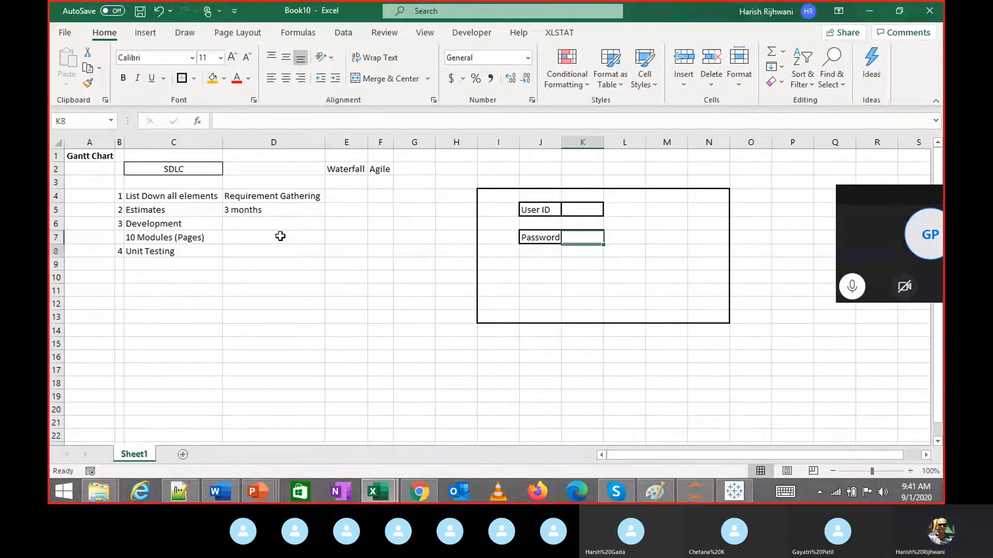
key(Down)
key(Down)
key(Down)
key(Up)
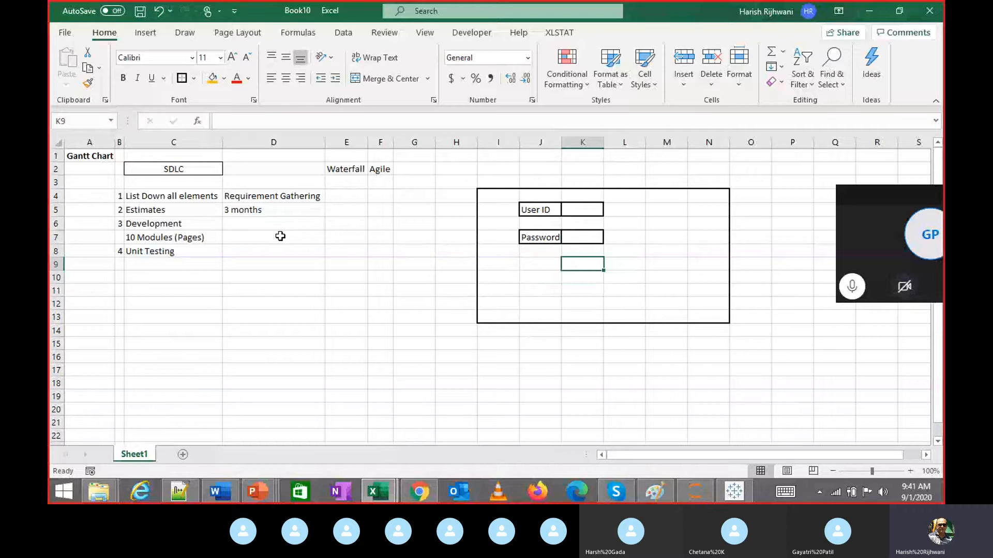
Insert a button form control in the bordered login box and position it beneath the Password label around row 9
click(472, 32)
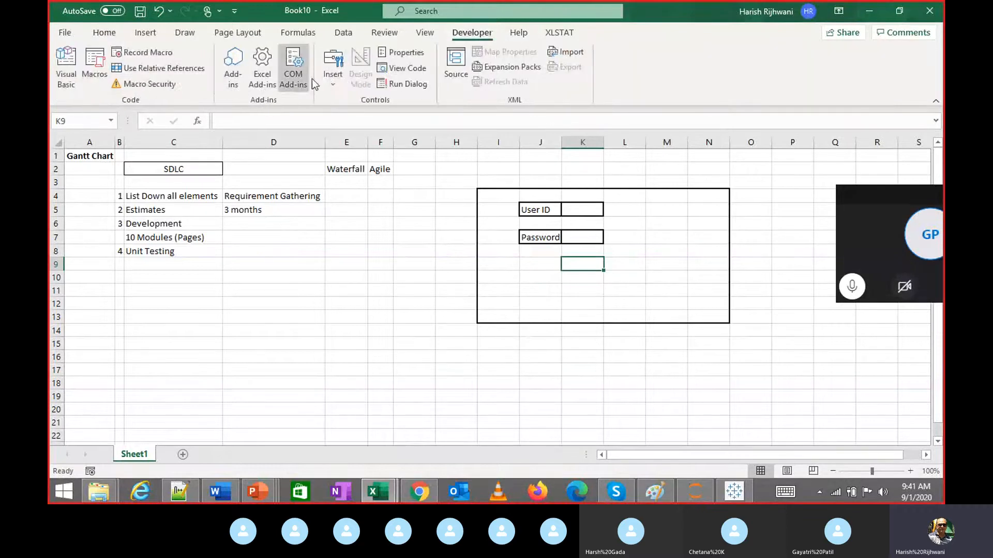
click(341, 81)
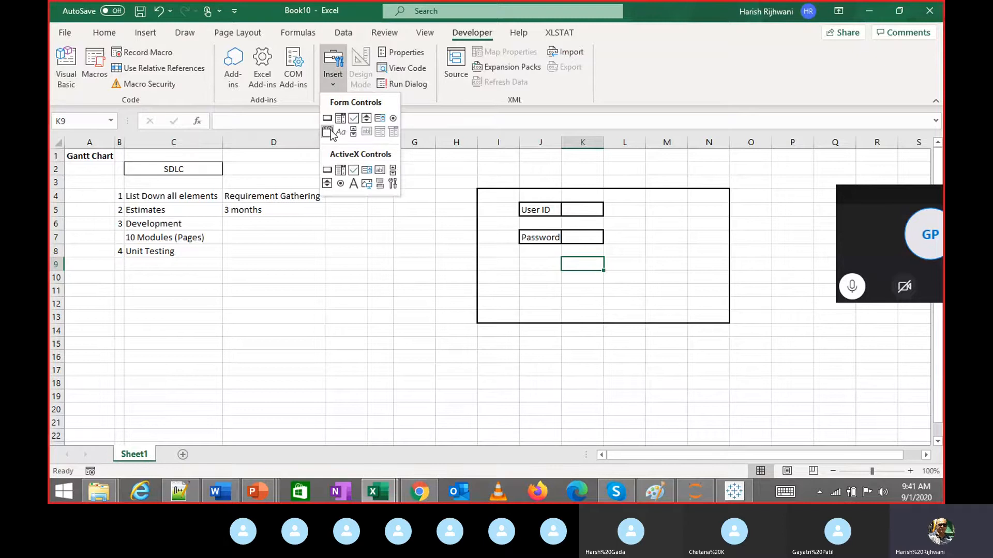
click(327, 119)
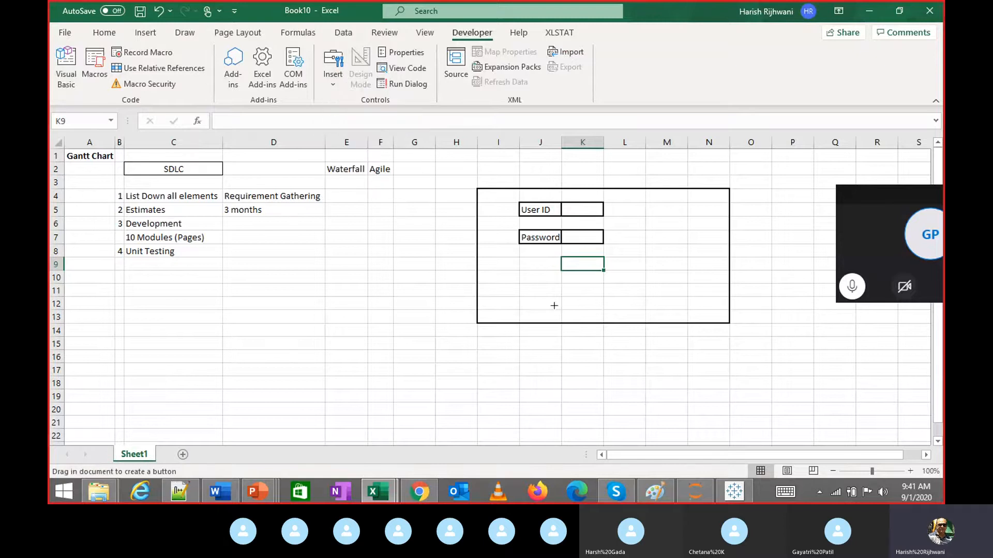
mouse_move(545, 293)
mouse_down()
mouse_move(571, 308)
mouse_move(603, 308)
mouse_up()
click(736, 345)
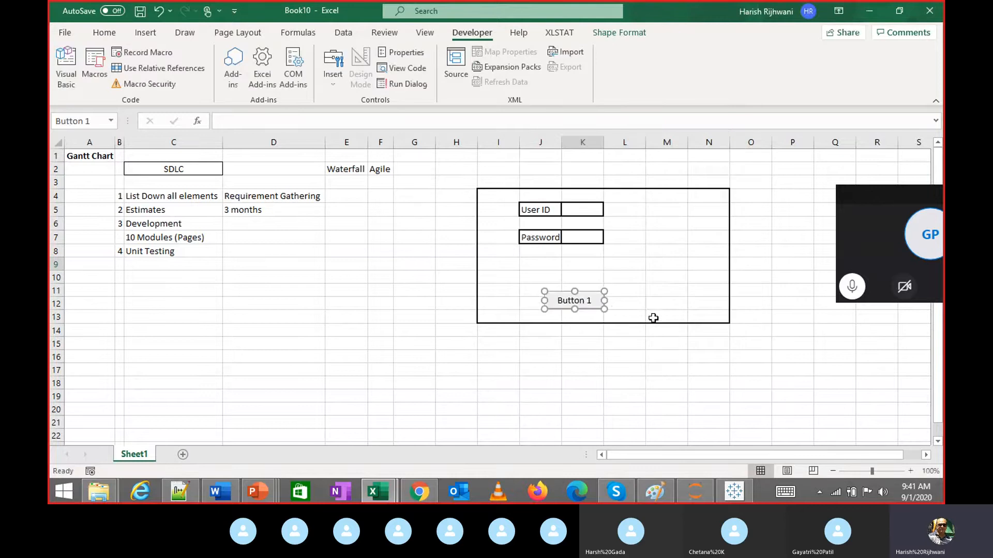
drag(581, 291, 555, 255)
click(554, 258)
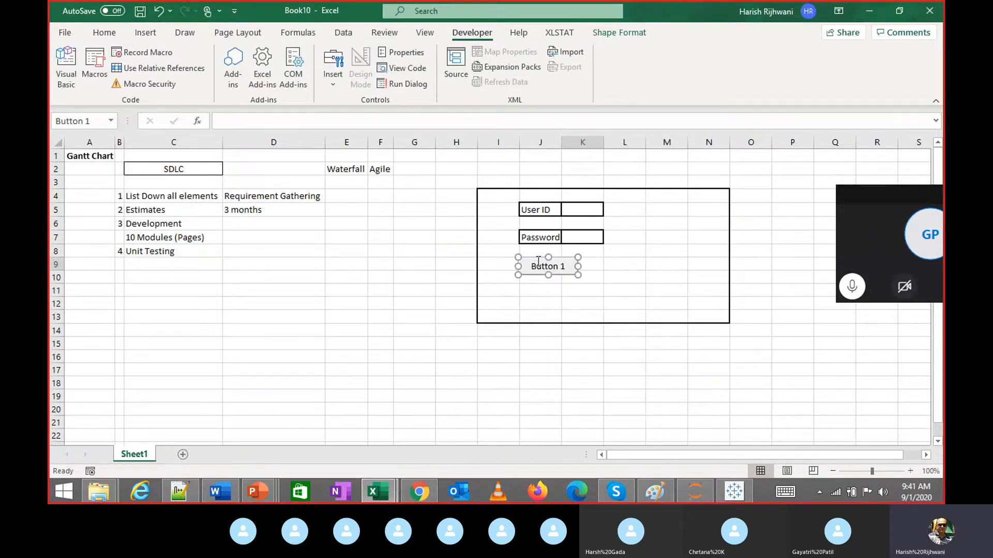
Replace the new button's caption with "Login"
click(535, 265)
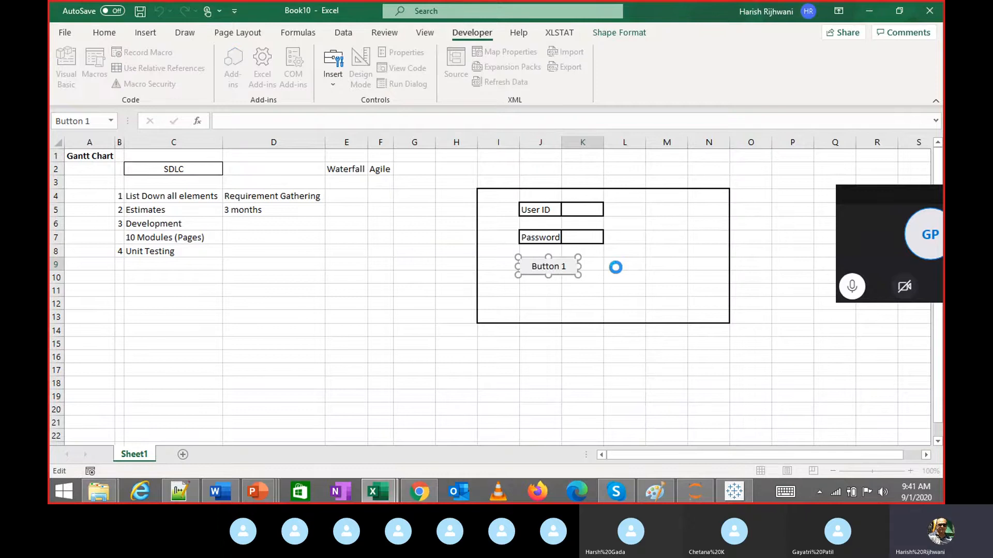
click(616, 268)
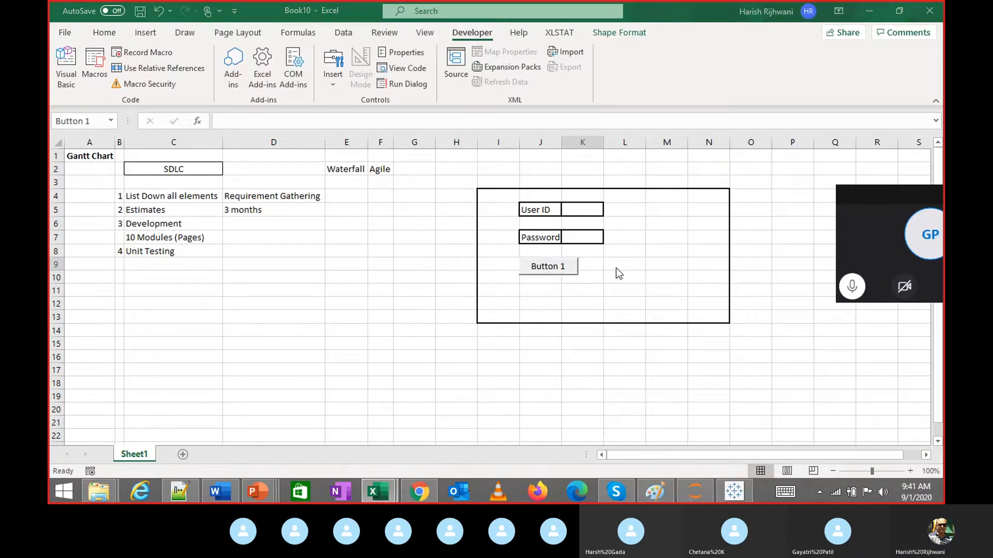
click(559, 266)
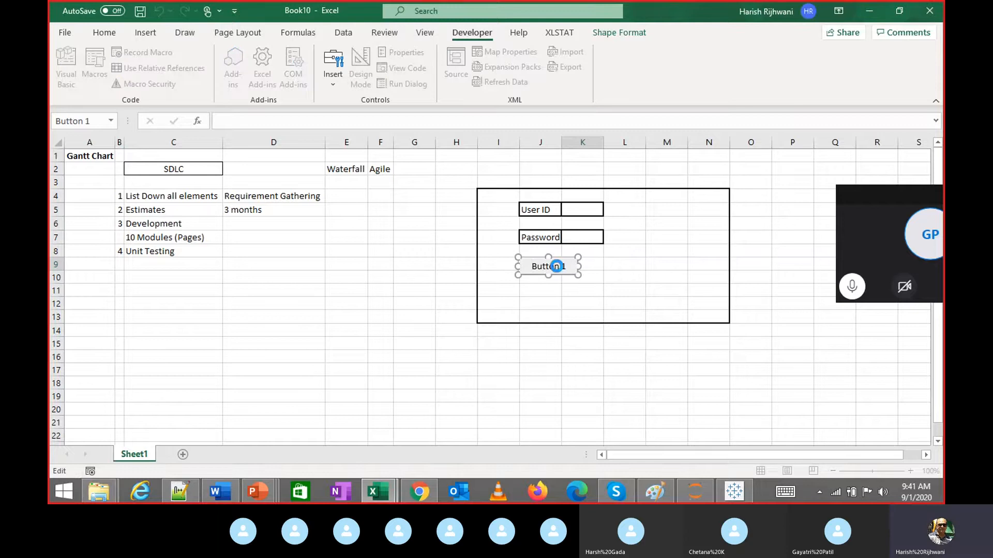
click(602, 272)
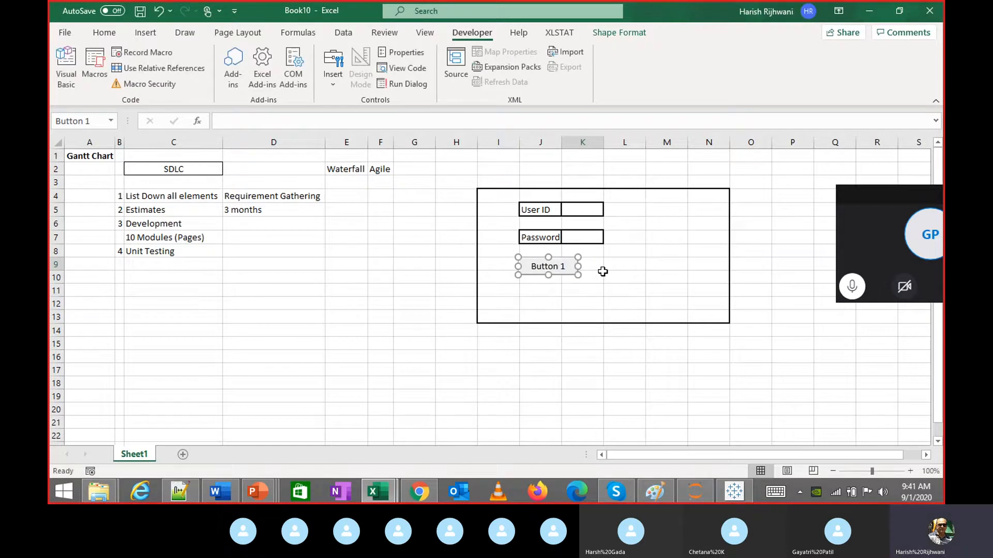
click(568, 265)
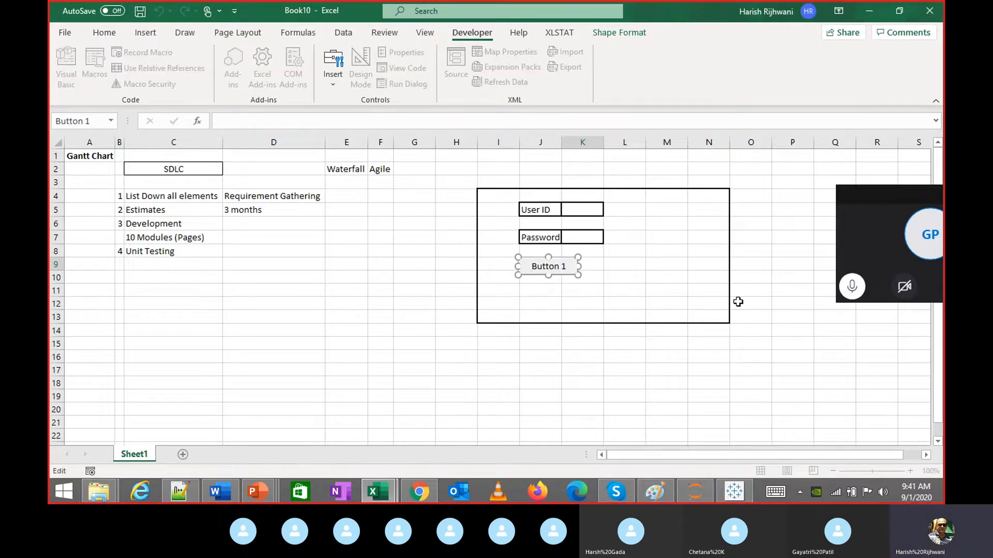
key(shift+Right)
key(shift+Right)
key(shift+Right)
key(shift+Right)
key(shift+Right)
key(shift+Right)
key(shift+Right)
key(shift+Right)
key(Delete)
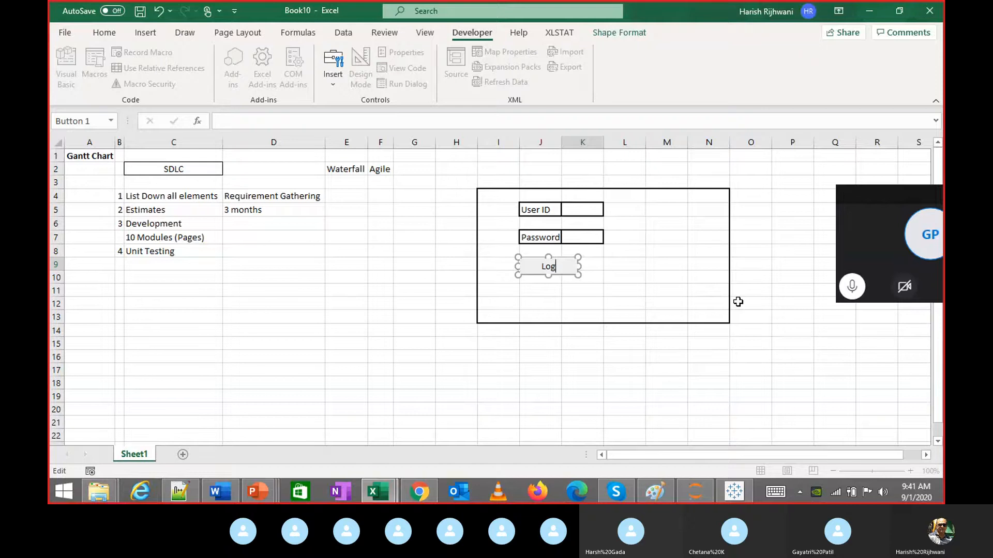
text(Login)
click(639, 300)
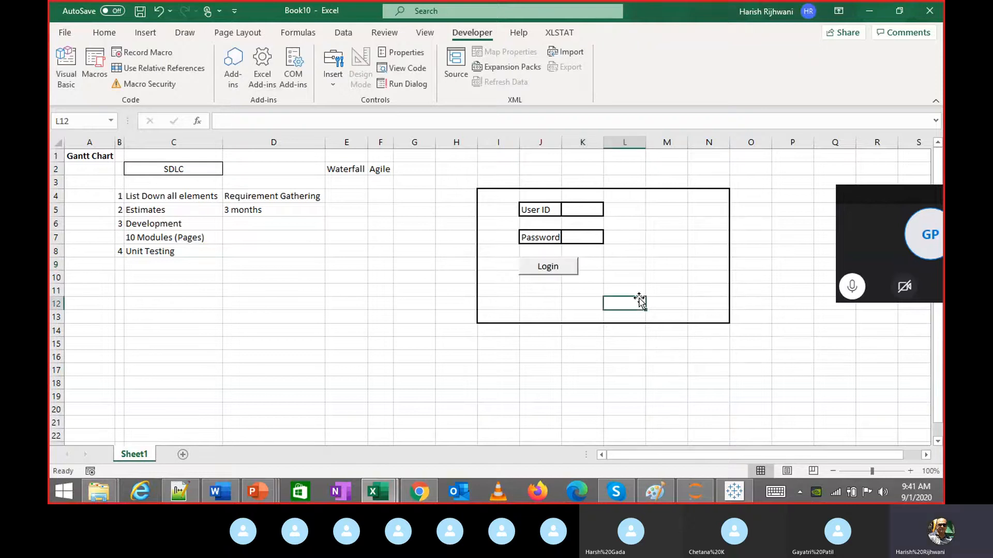
Duplicate the Login button and place the copy beside the original in row 9, around column L
click(577, 263)
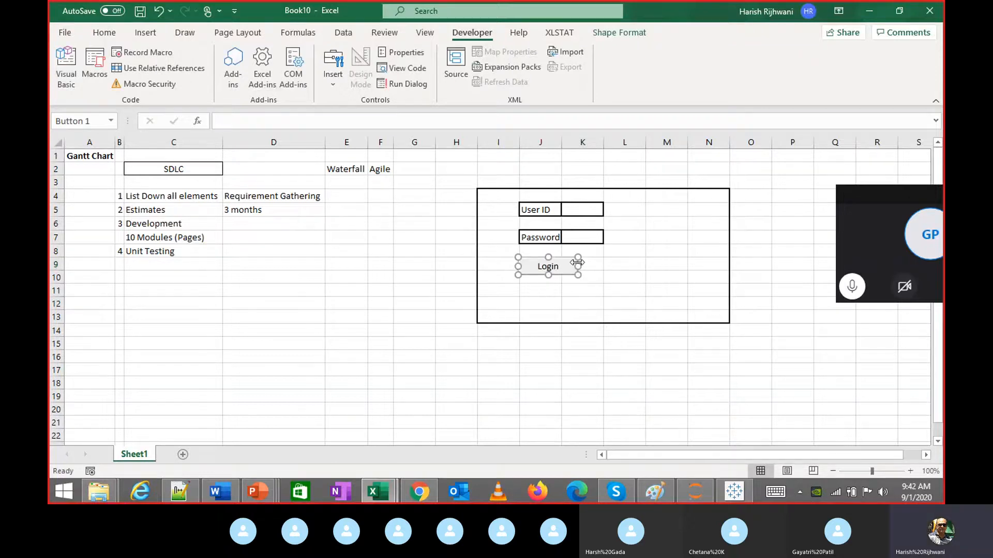
click(615, 293)
key(ctrl+v)
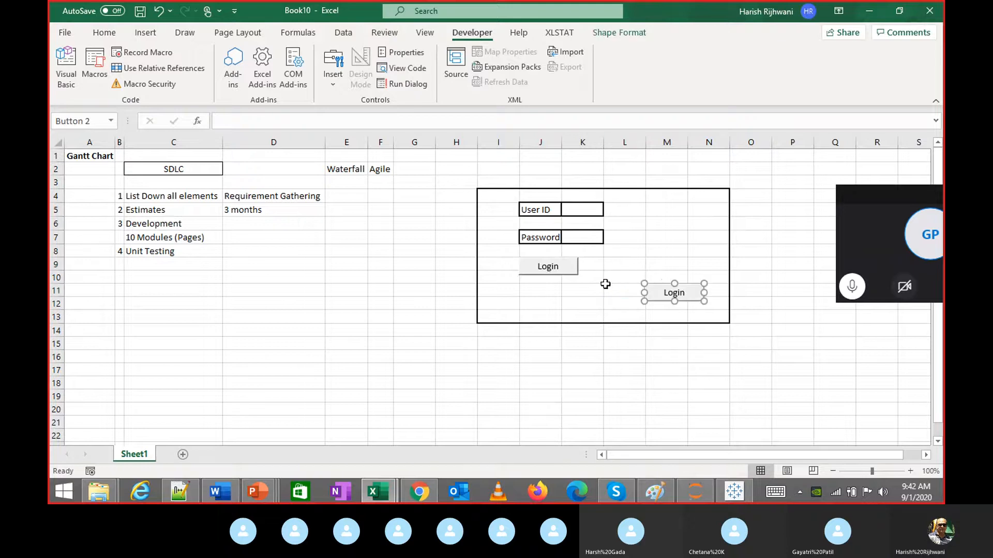
drag(662, 283, 622, 255)
Change the duplicated button's caption to "Cancel"
click(624, 264)
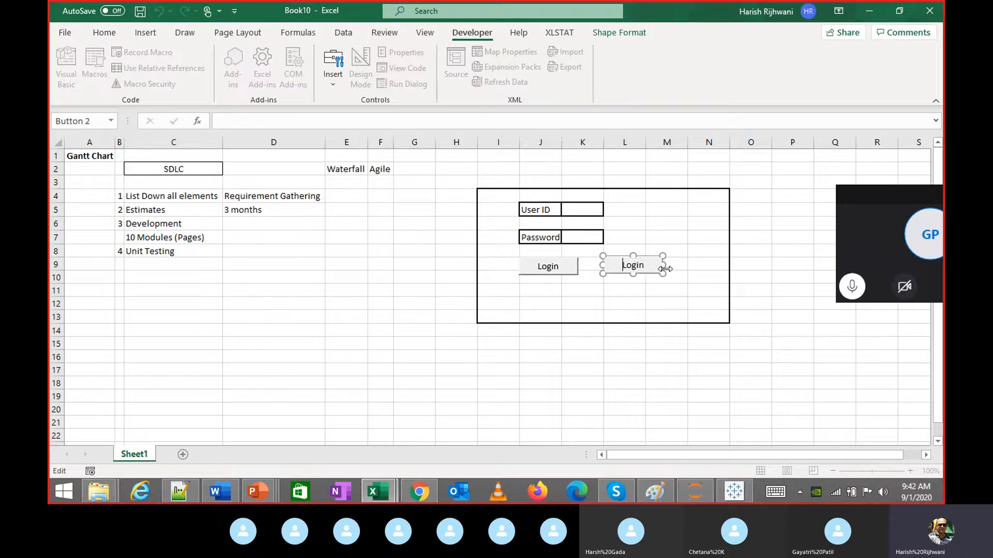
key(shift+Right)
key(shift+Right)
key(shift+Right)
key(shift+Right)
key(shift+Right)
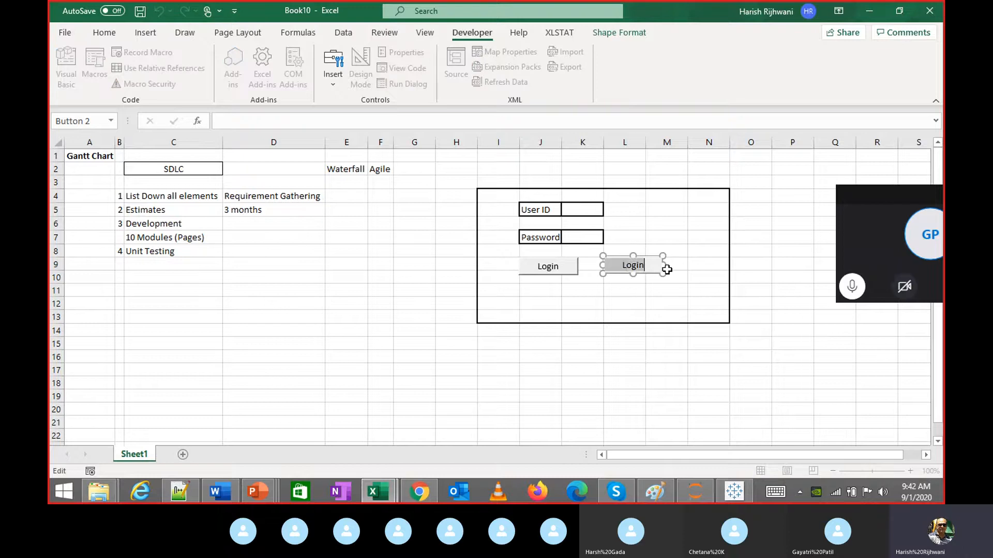
text(Cancel)
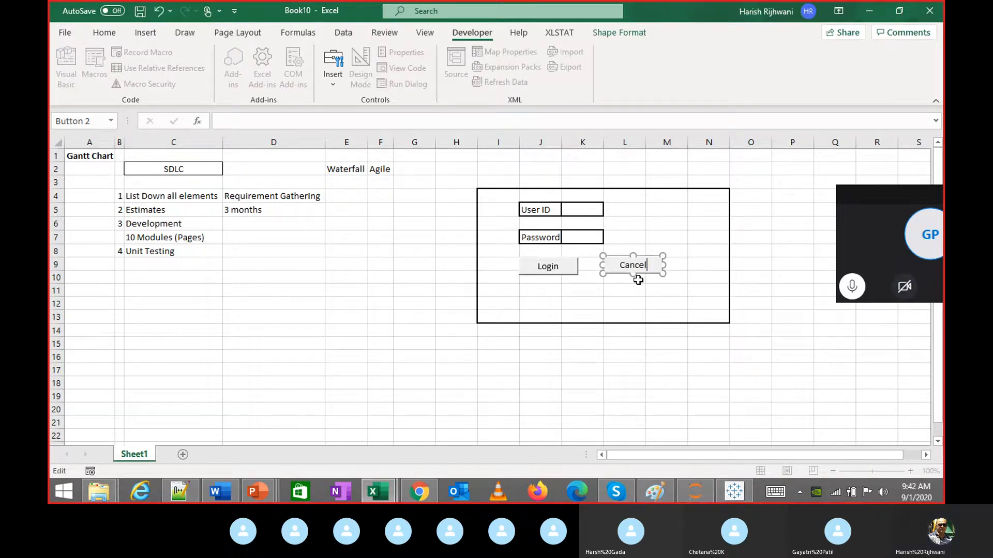
click(630, 291)
click(541, 381)
Copy the login box I4:N13 to I15 and move the copied Cancel button to the new box's upper-right corner
click(499, 192)
drag(499, 192, 706, 322)
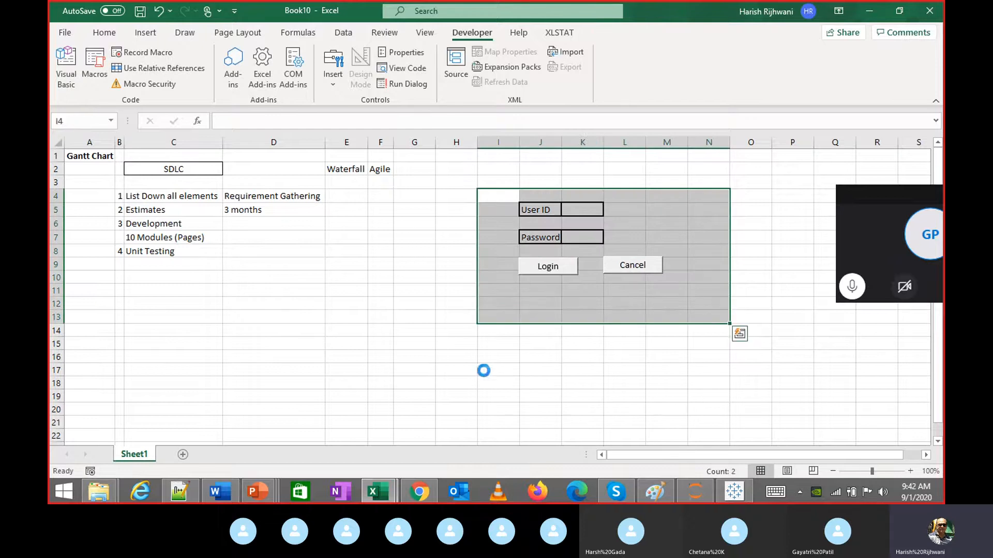
key(ctrl+c)
click(497, 344)
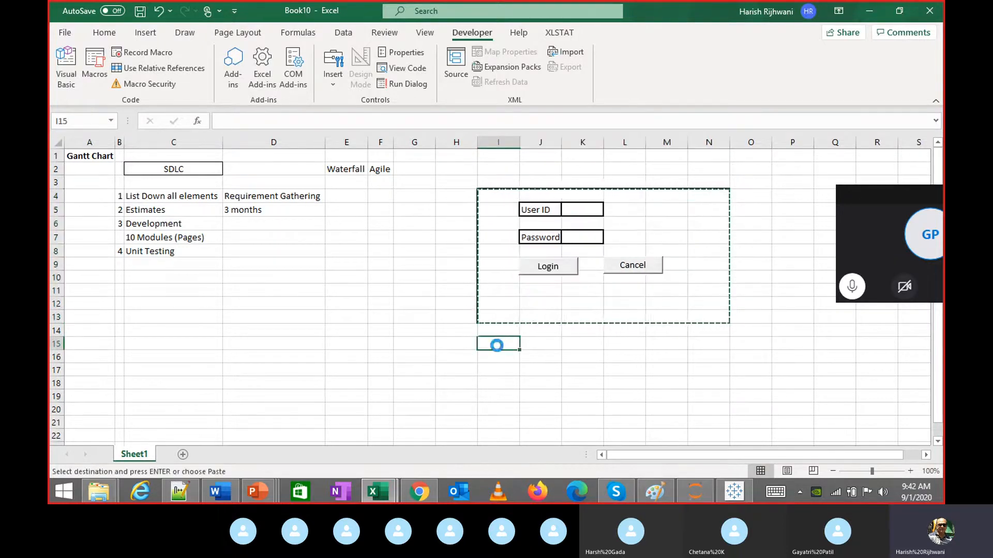
key(Return)
click(648, 371)
scroll(649, 371, down, 1)
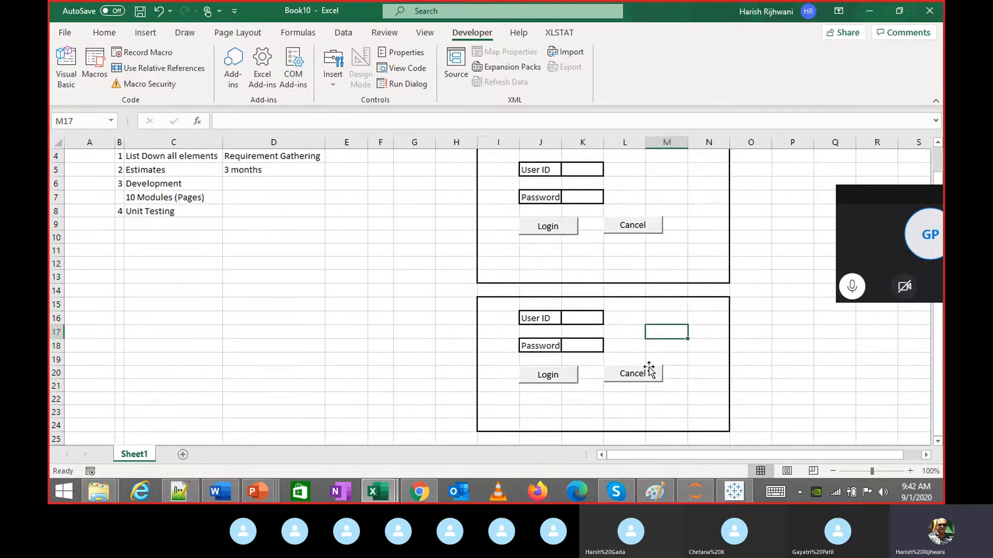
drag(657, 368, 708, 307)
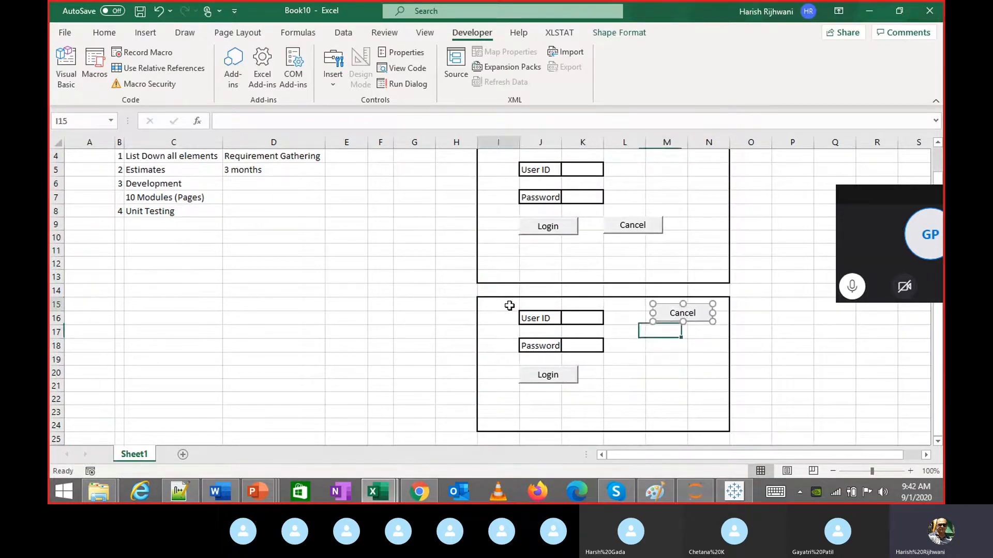
drag(510, 308, 611, 353)
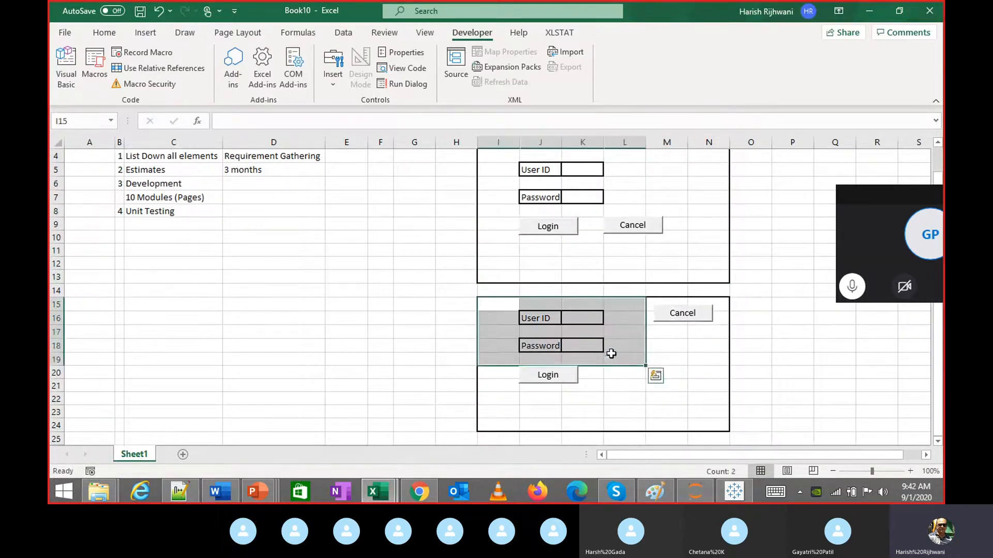
click(606, 397)
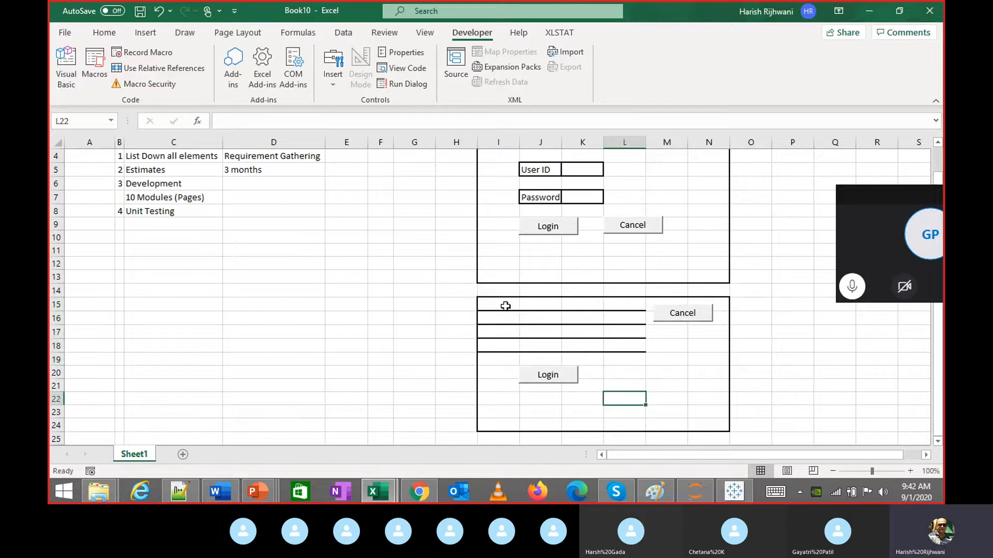
drag(505, 306, 645, 365)
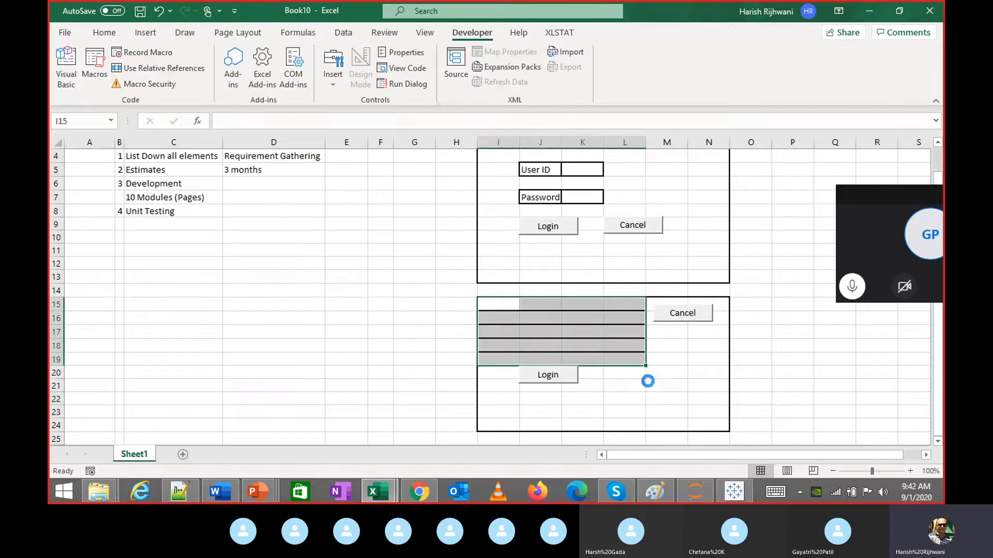
key(ctrl+z)
click(678, 384)
click(539, 320)
Clear the User ID and Password labels and entry boxes in the lower box by pasting blank cell M20 over J16:K18
click(650, 370)
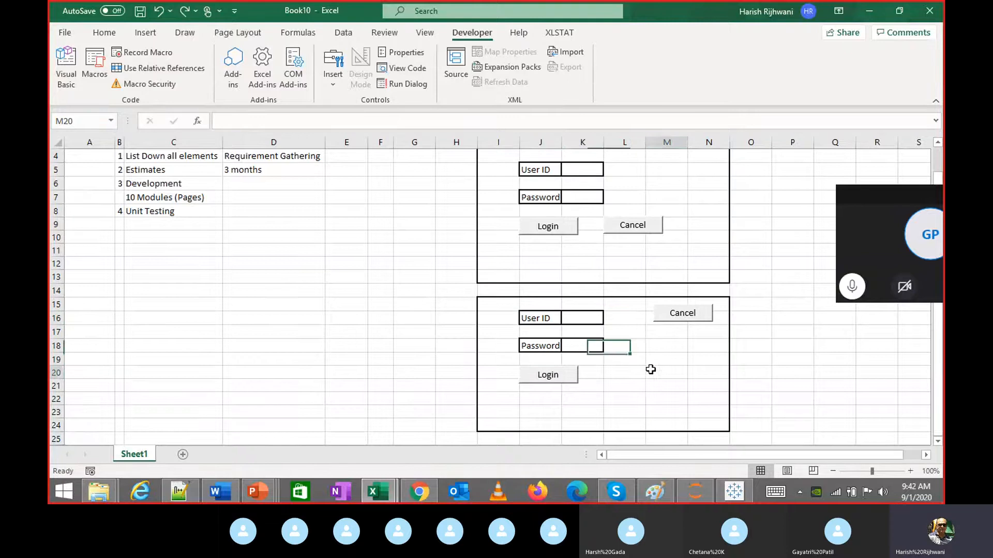
key(ctrl+c)
drag(545, 313, 595, 347)
key(ctrl+v)
click(639, 352)
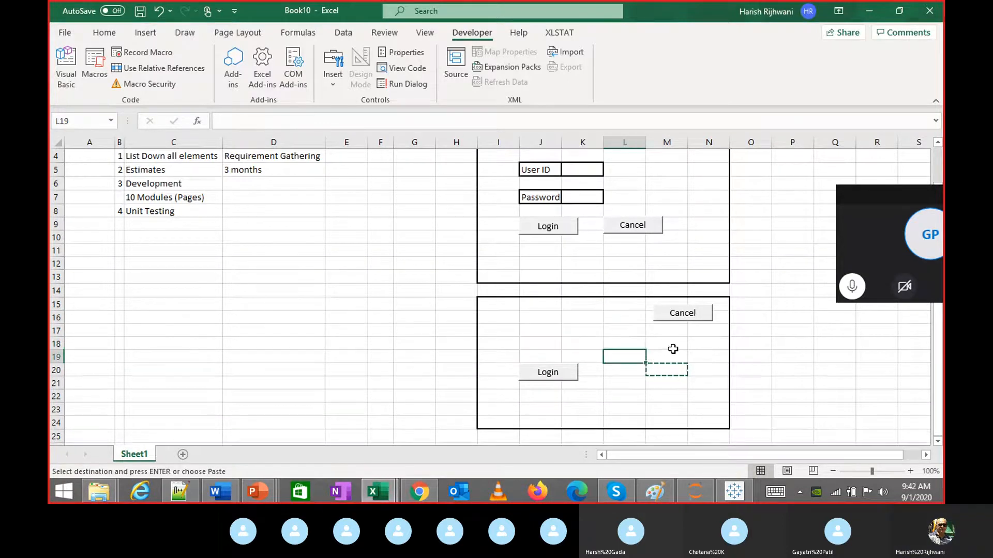
Reposition the lower box's buttons, placing Login around rows 20–21 across columns J and K, and Cancel around cell M18
drag(699, 315, 712, 311)
drag(580, 379, 601, 381)
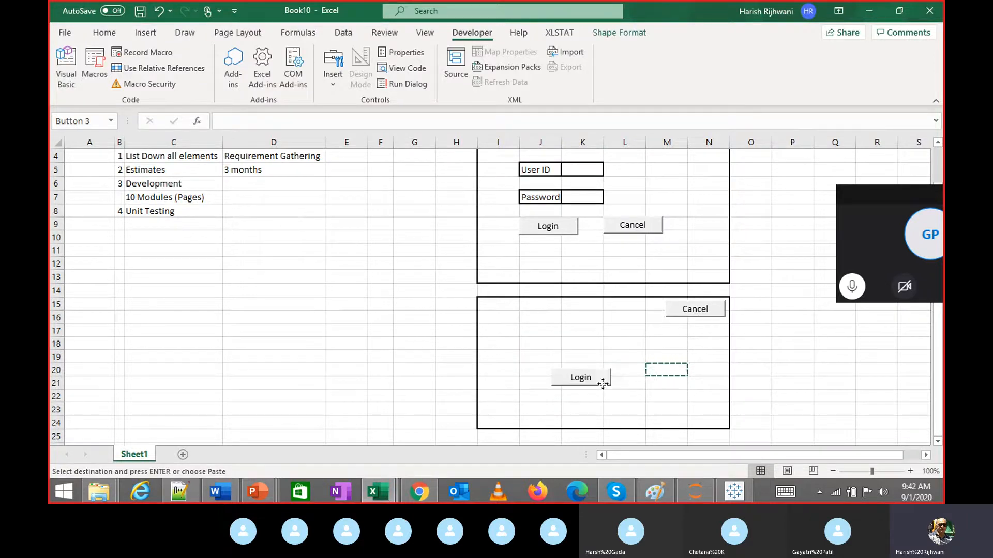
drag(696, 318, 689, 353)
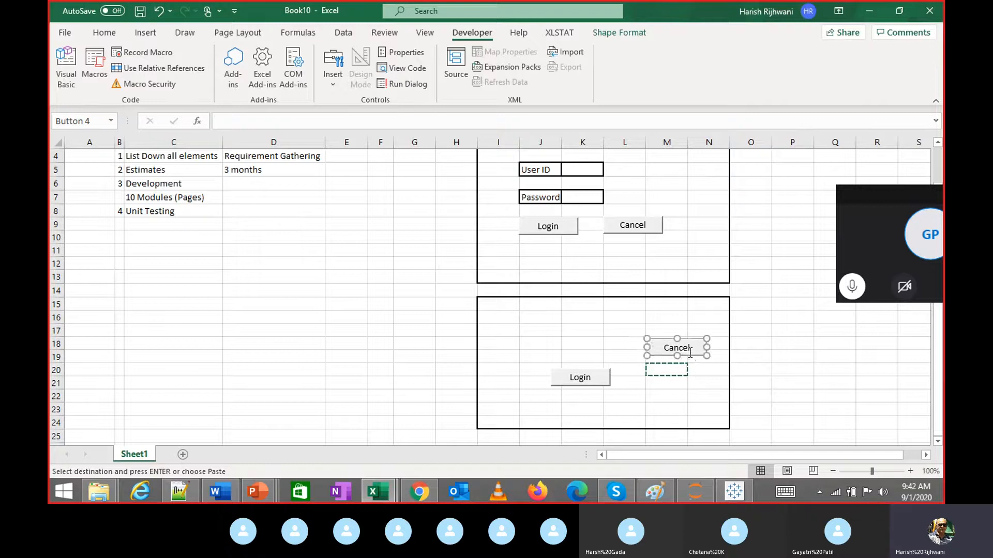
Delete the Cancel and Login buttons from the lower screen box
key(Delete)
click(607, 386)
click(606, 383)
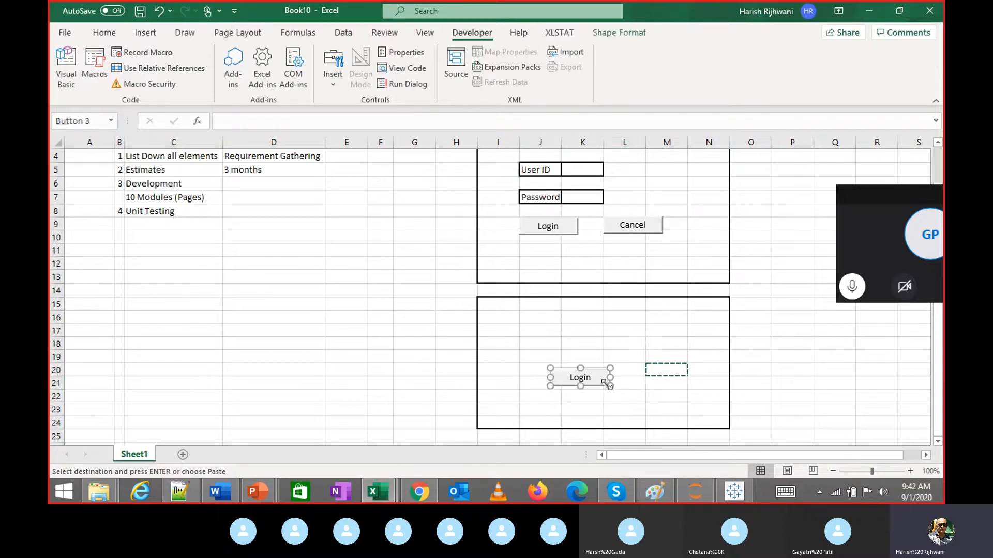
key(Delete)
Insert a drop-down list form control in the lower box's upper-right corner, around M15:N16, and clear the pending cell copy
click(333, 64)
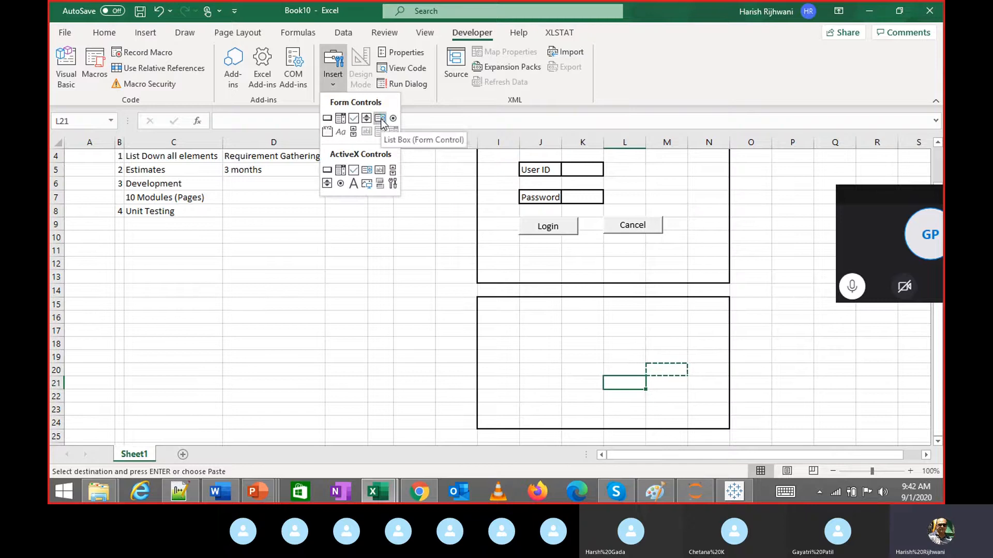
click(380, 119)
drag(626, 308, 691, 313)
click(705, 341)
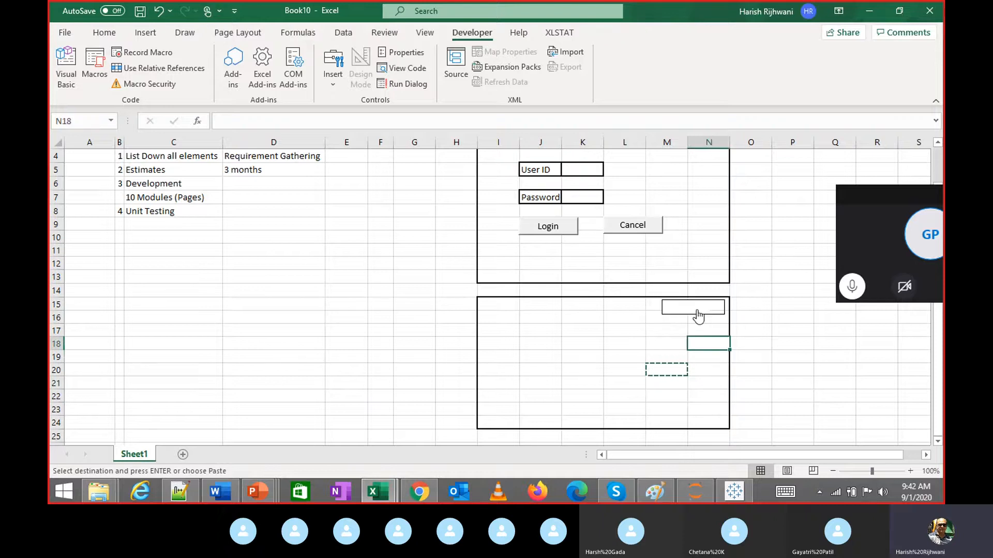
key(Escape)
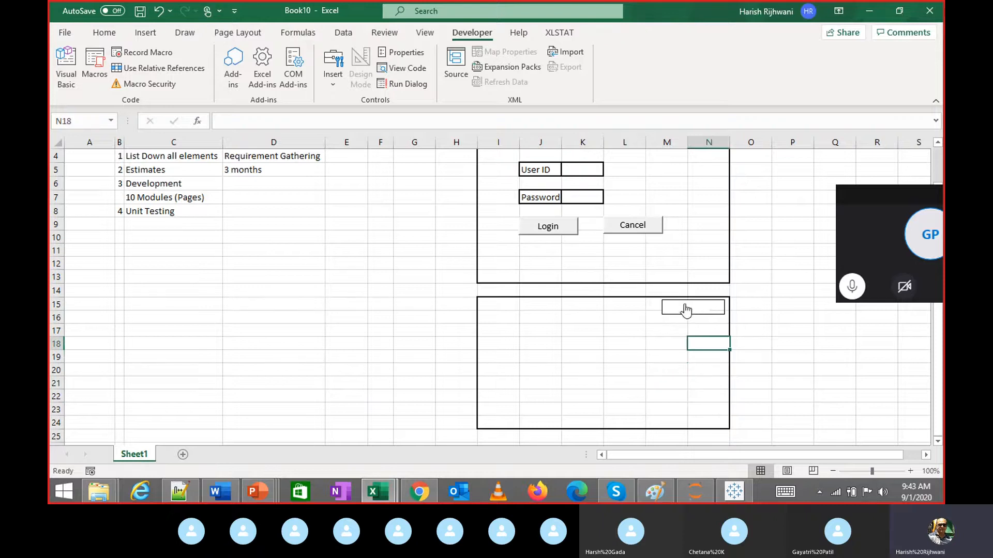
Duplicate the drop-down list control and place the copy directly to its left, around L15:M16
right_click(686, 308)
click(668, 312)
drag(692, 314, 637, 319)
click(576, 345)
click(529, 347)
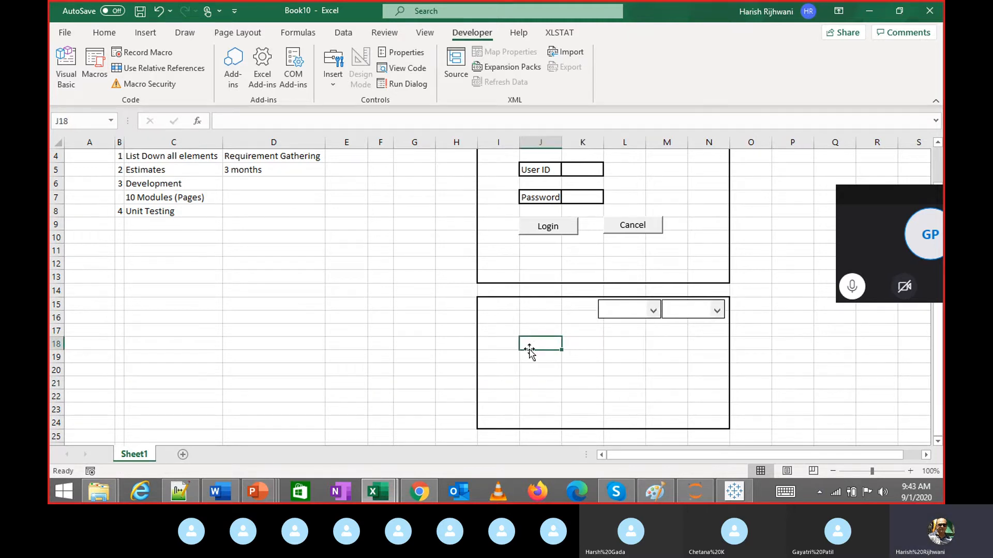
Examine the Estimates, Development and Unit Testing entries in the SDLC list alongside the login and second screen mockups
scroll(526, 349, up, 1)
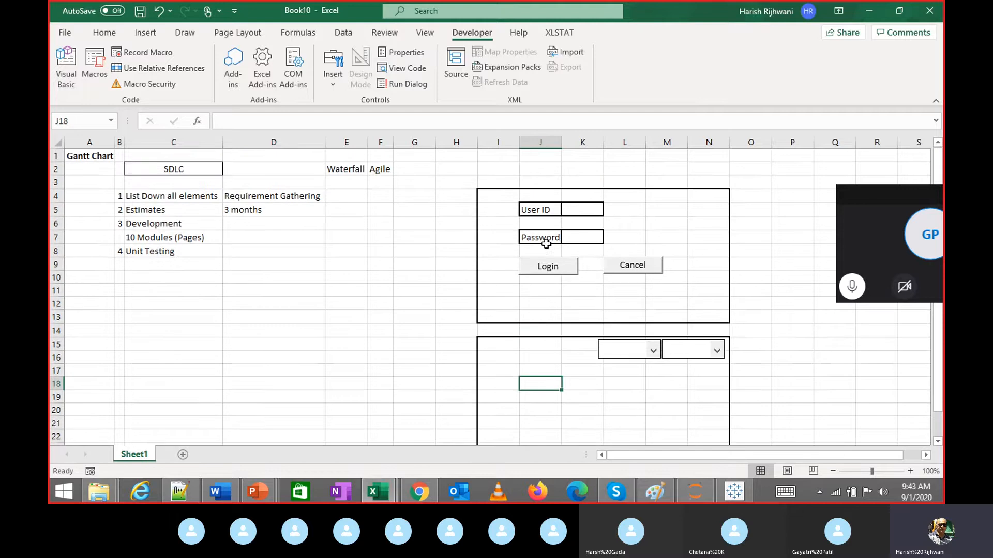
scroll(569, 390, down, 1)
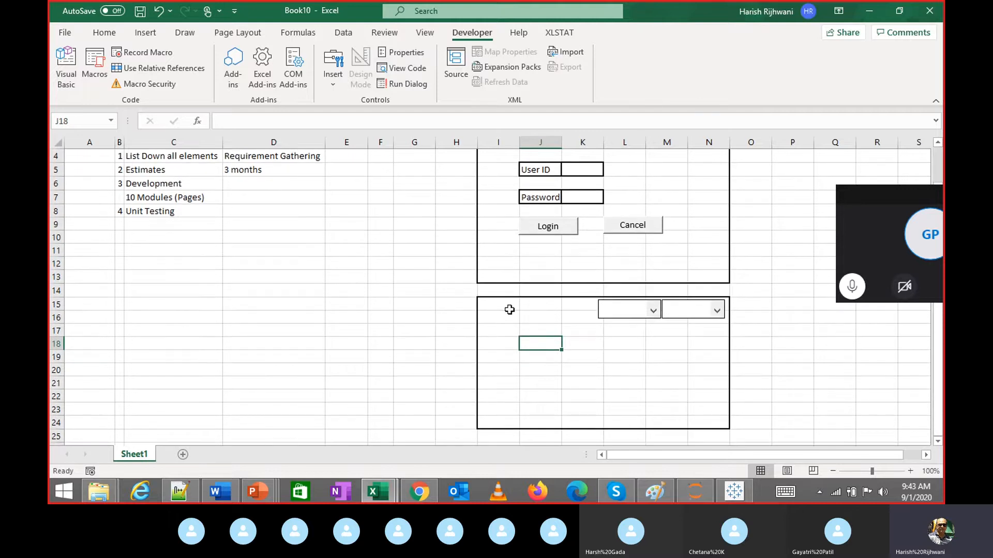
scroll(509, 309, up, 1)
click(252, 222)
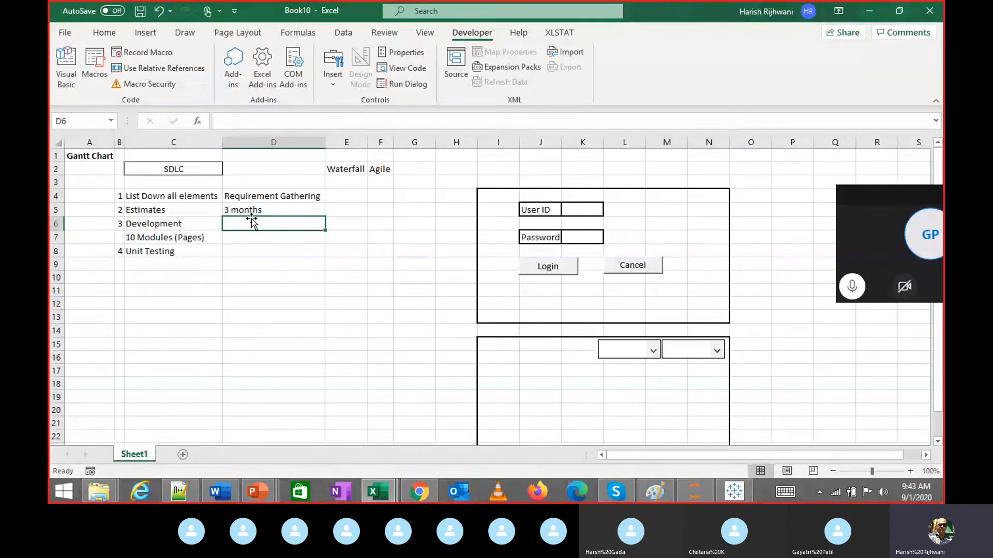
key(Left)
key(Up)
key(Right)
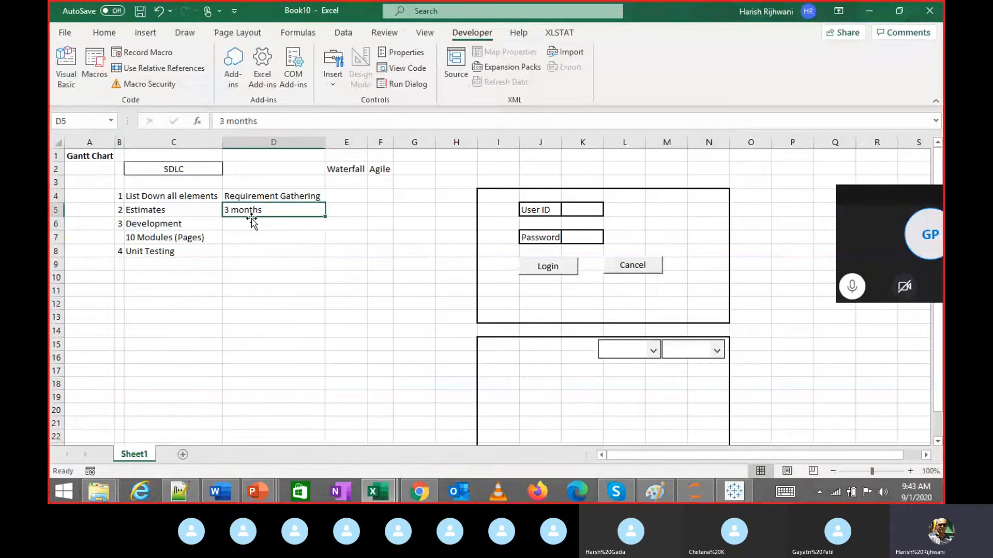
key(Down)
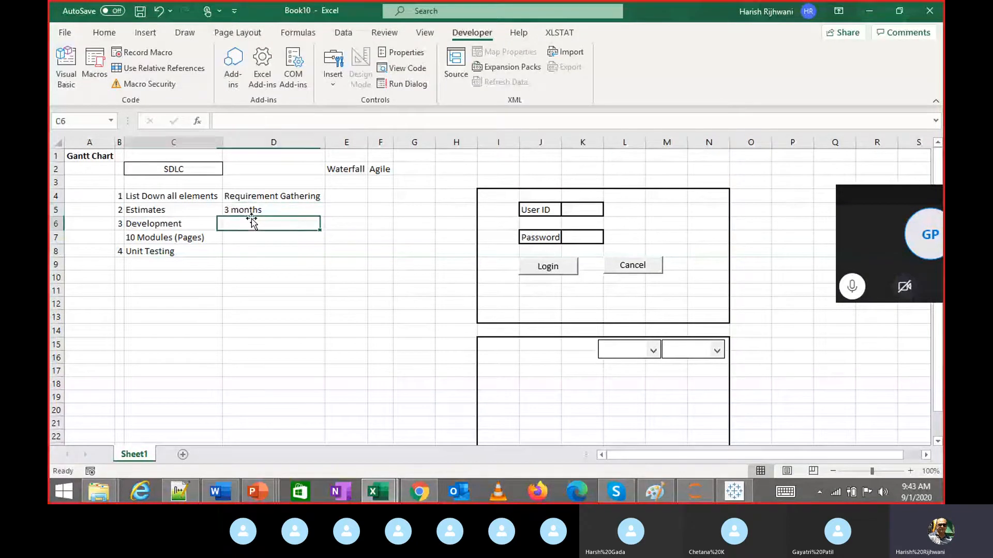
key(Left)
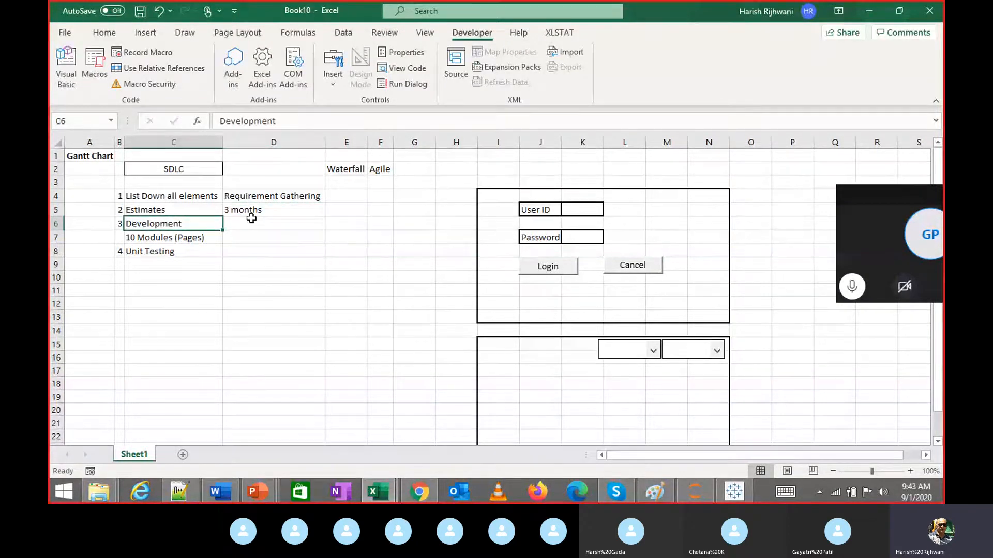
key(Right)
key(Right)
key(Right)
key(Right)
key(Right)
key(Right)
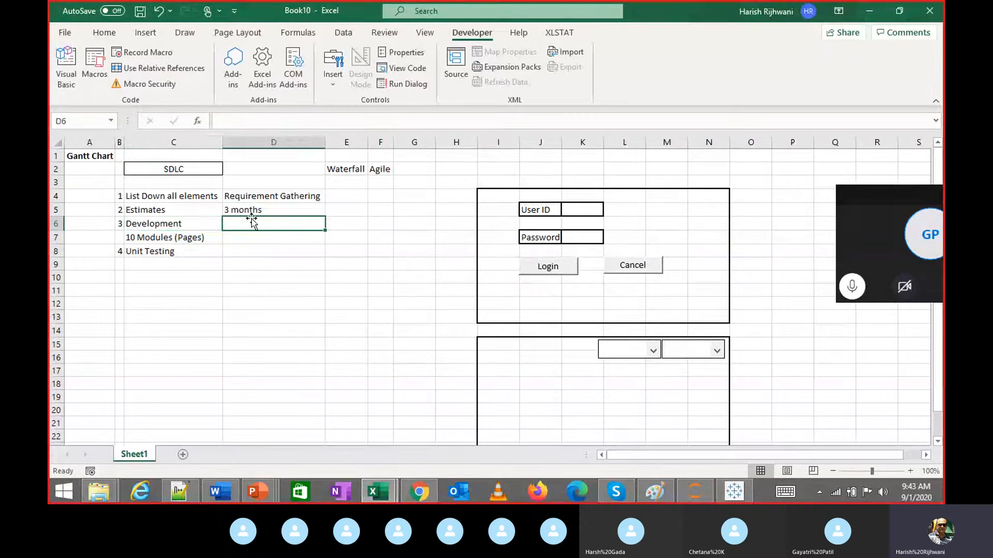
key(Down)
key(Left)
key(Left)
key(Left)
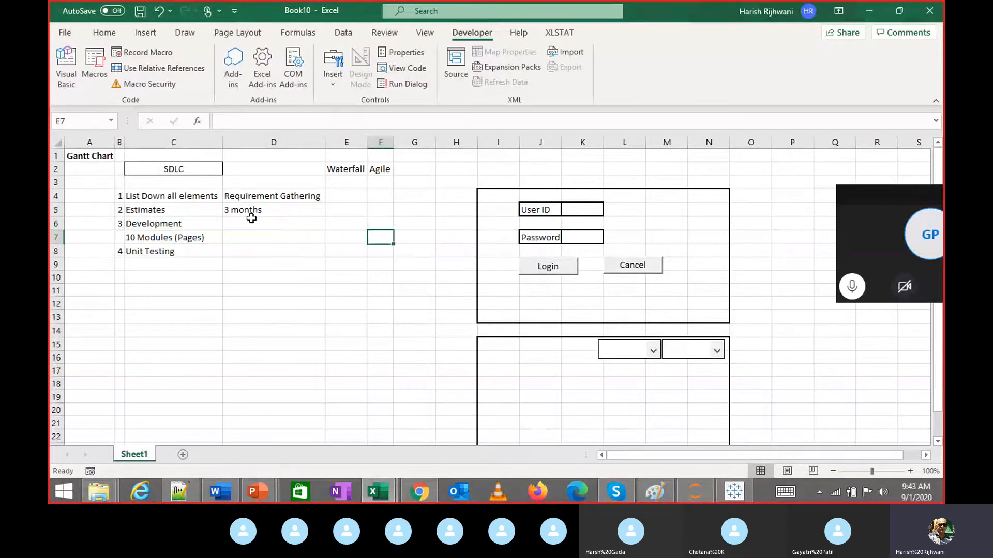
key(Left)
key(Left)
key(Down)
key(Left)
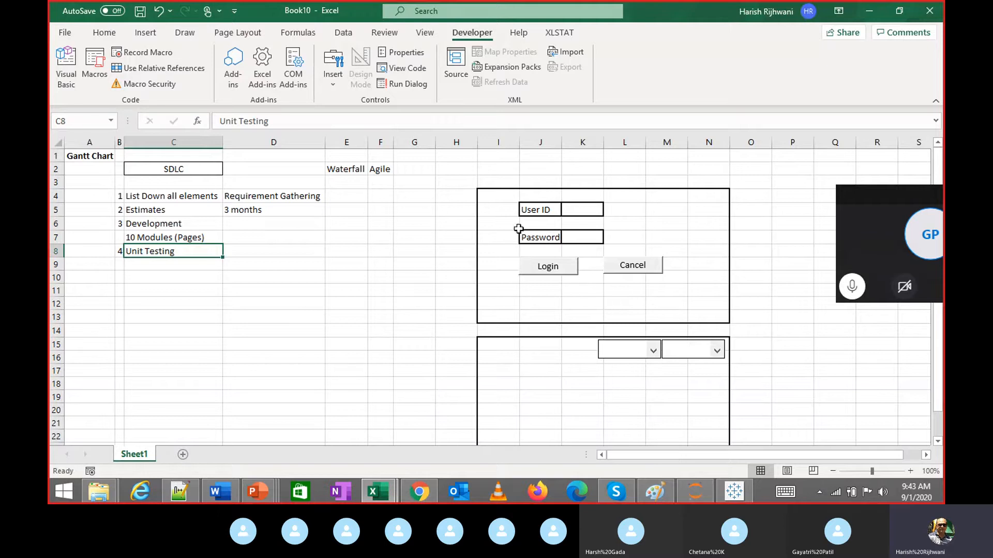
click(570, 208)
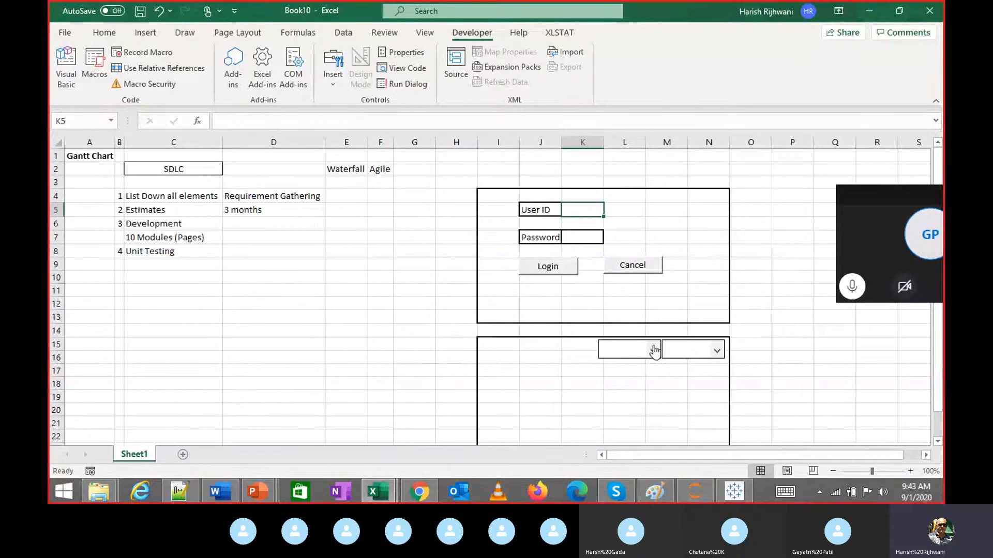
scroll(543, 382, down, 1)
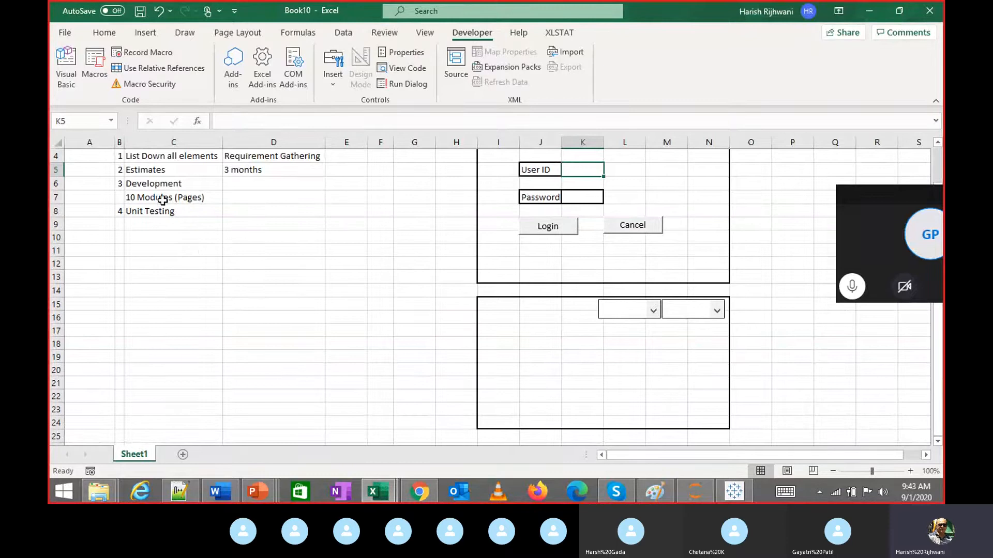
Add item 5, "Quality Assurance", to the SDLC list in B9:C9
click(119, 224)
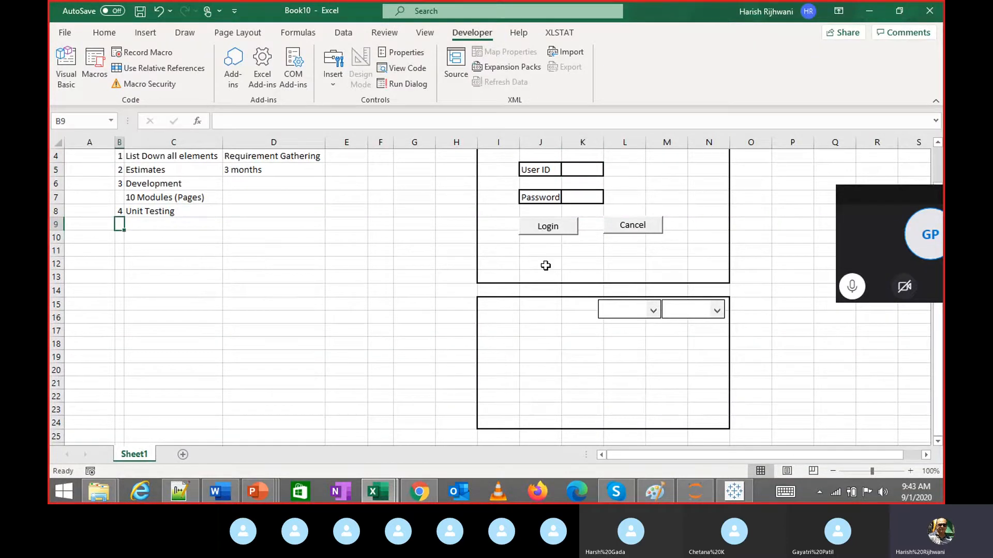
text(5)
key(Tab)
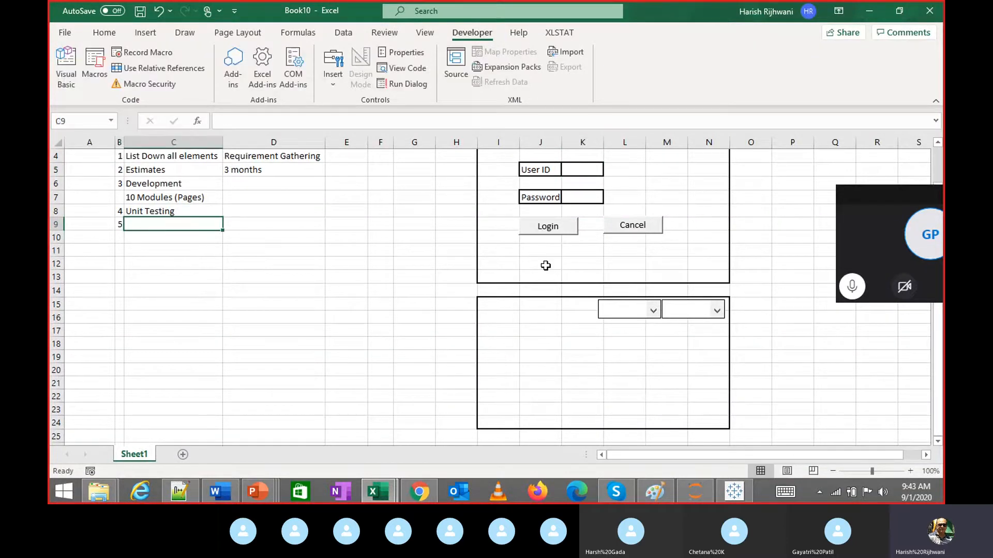
text(Qual)
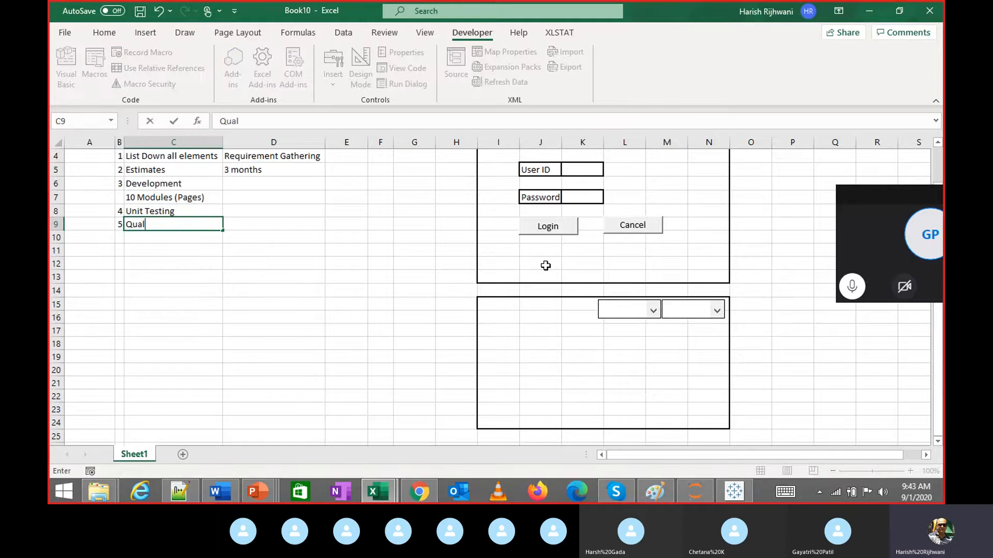
text(ity Assurance)
key(Up)
Review the SDLC list from its heading down to the Quality Assurance entry
key(Up)
key(Up)
key(Up)
key(Up)
key(Up)
key(Up)
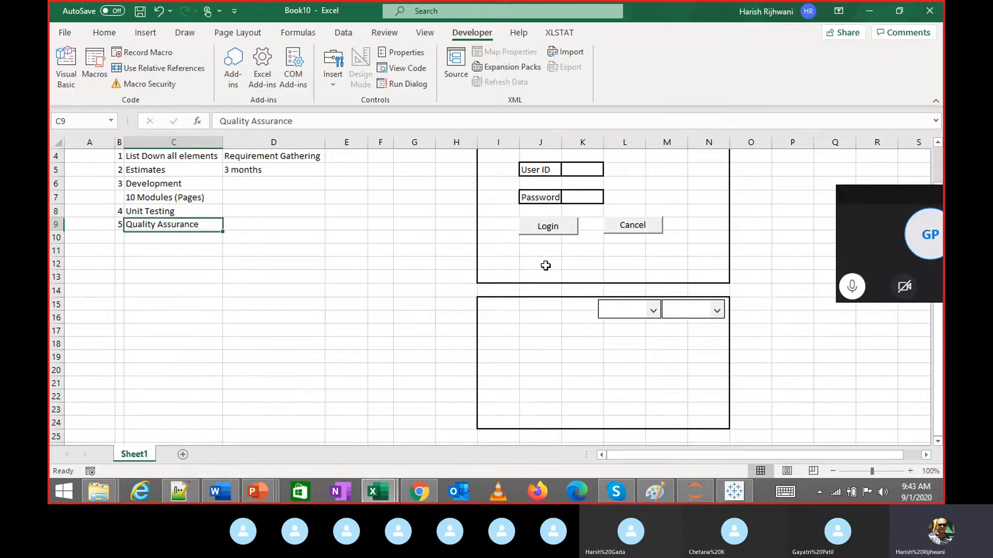
key(Down)
key(Down)
key(Down)
key(Down)
key(Down)
key(Down)
key(Down)
key(Right)
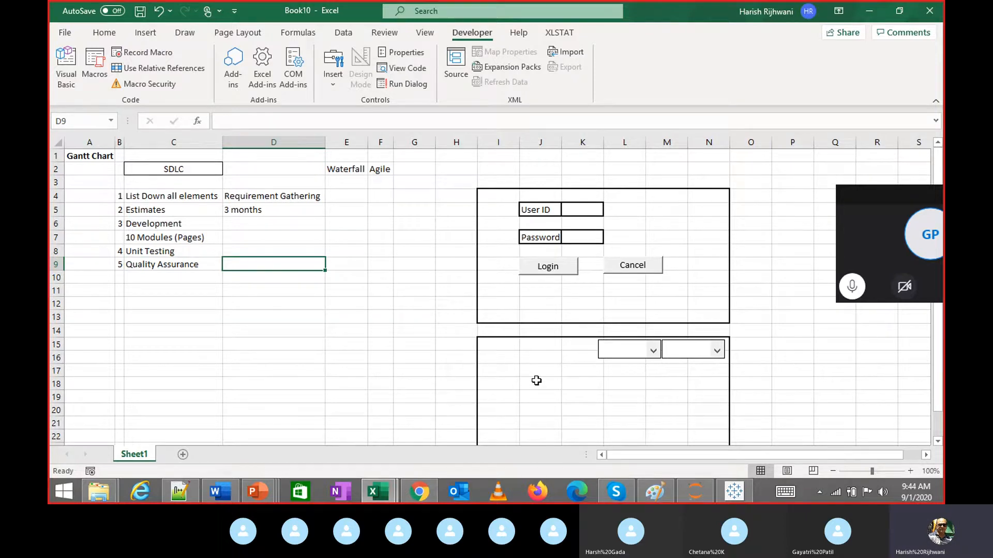
Number the two screen mockups by entering 1 in I4 and 2 in I15
click(492, 195)
text(1)
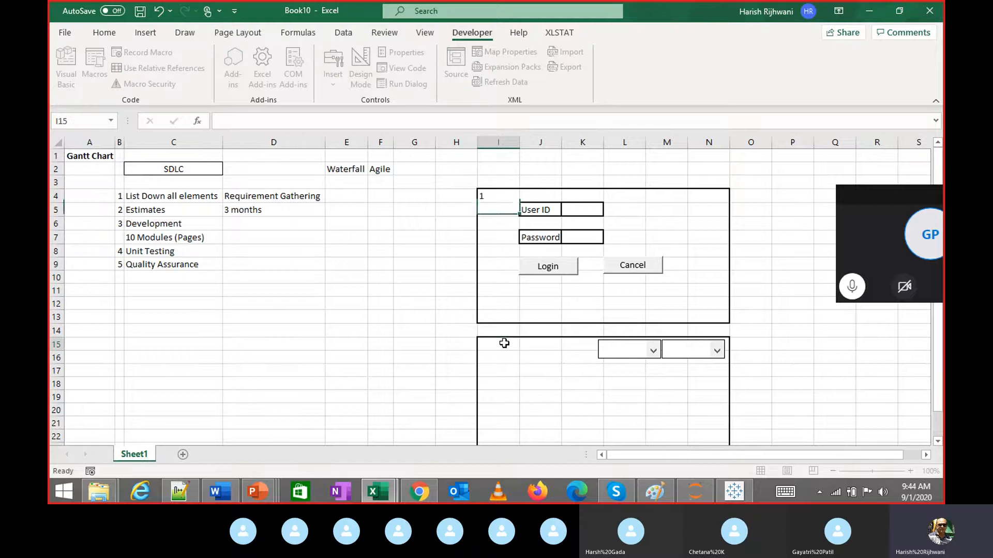
click(504, 343)
text(2)
key(ctrl+Return)
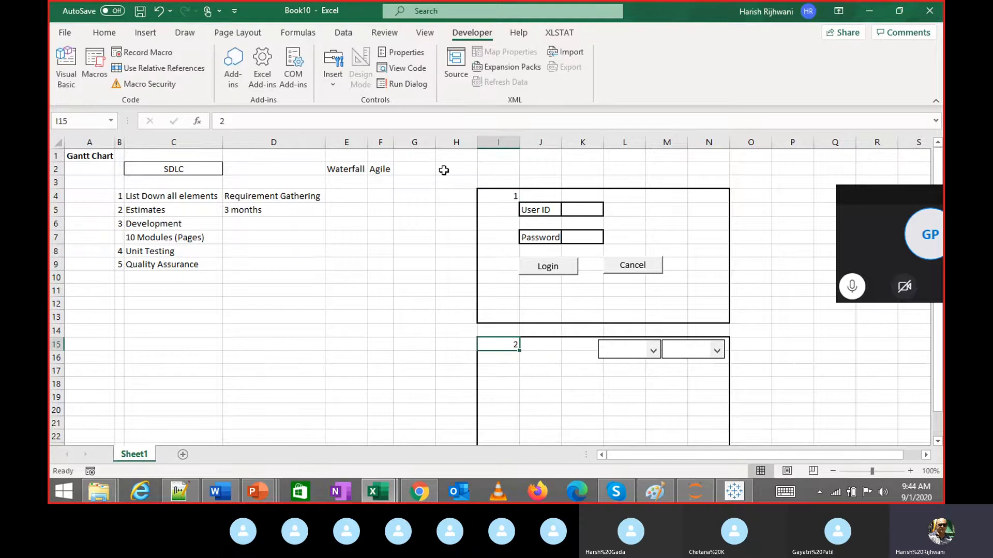
Left-align and bold the screen numbers in I4 and I15
click(104, 32)
click(270, 78)
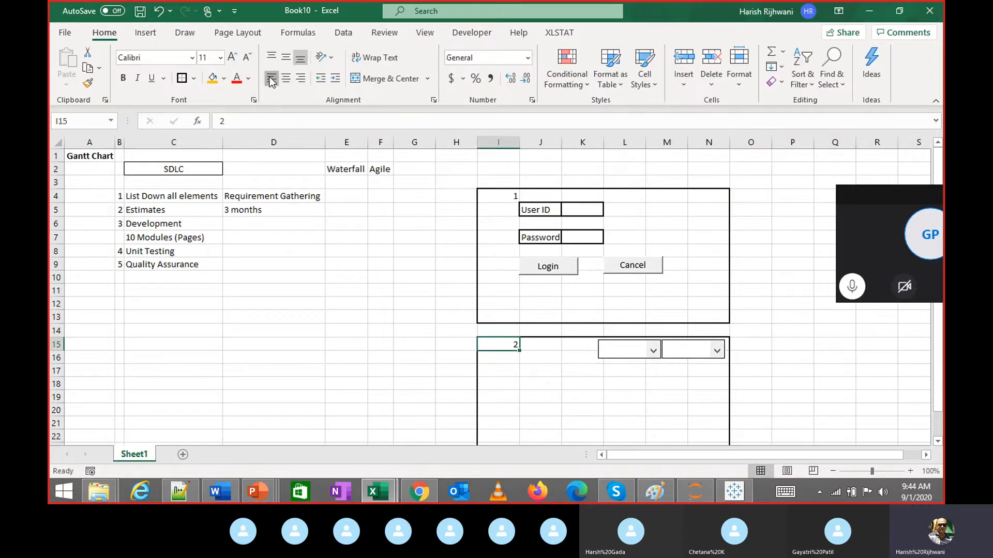
click(496, 196)
click(271, 78)
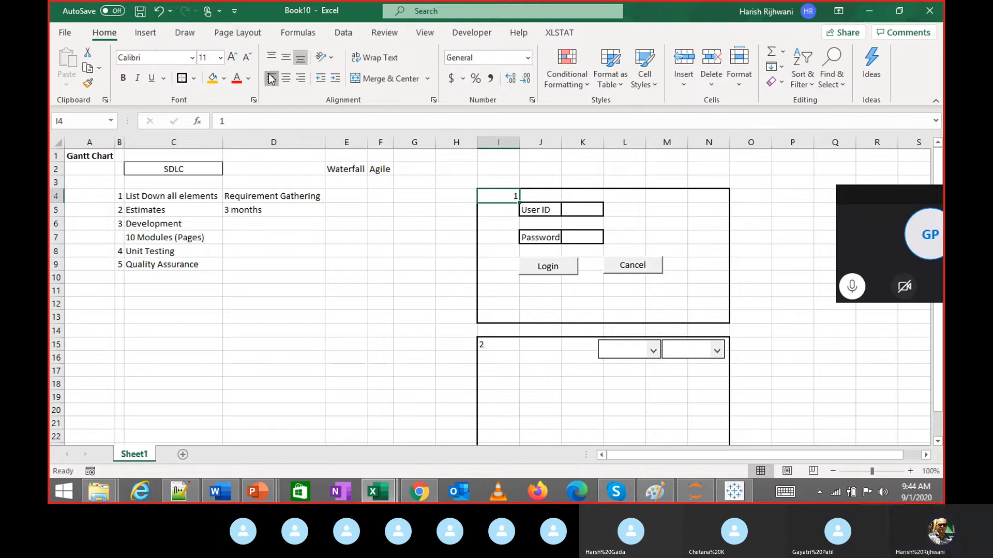
click(122, 78)
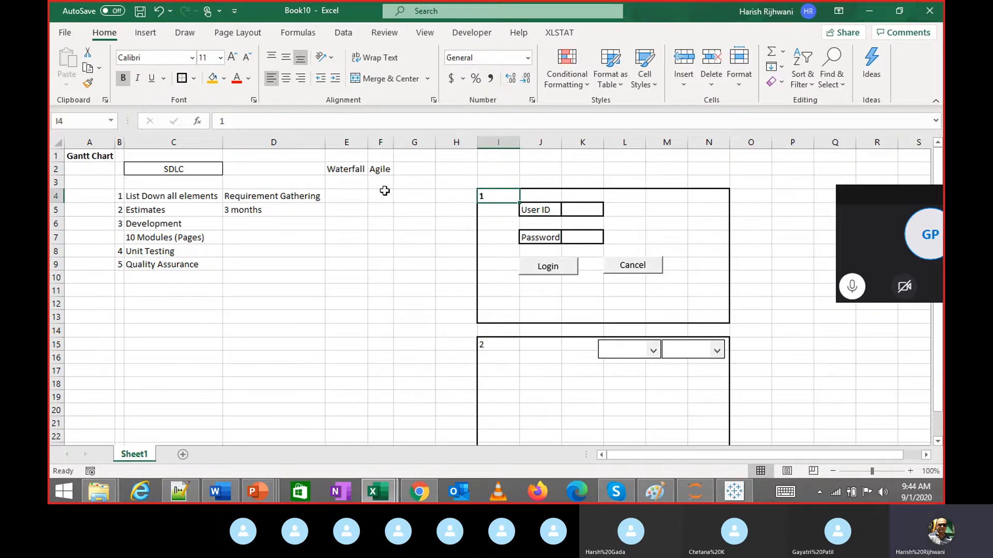
click(507, 347)
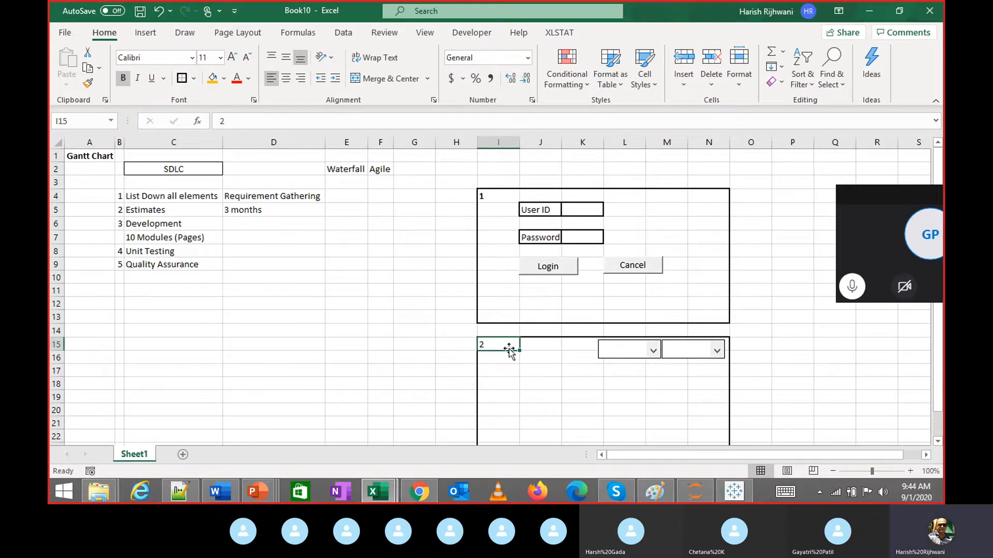
click(128, 78)
Fill the screen number cells I15 and I4 with orange
click(212, 78)
click(514, 199)
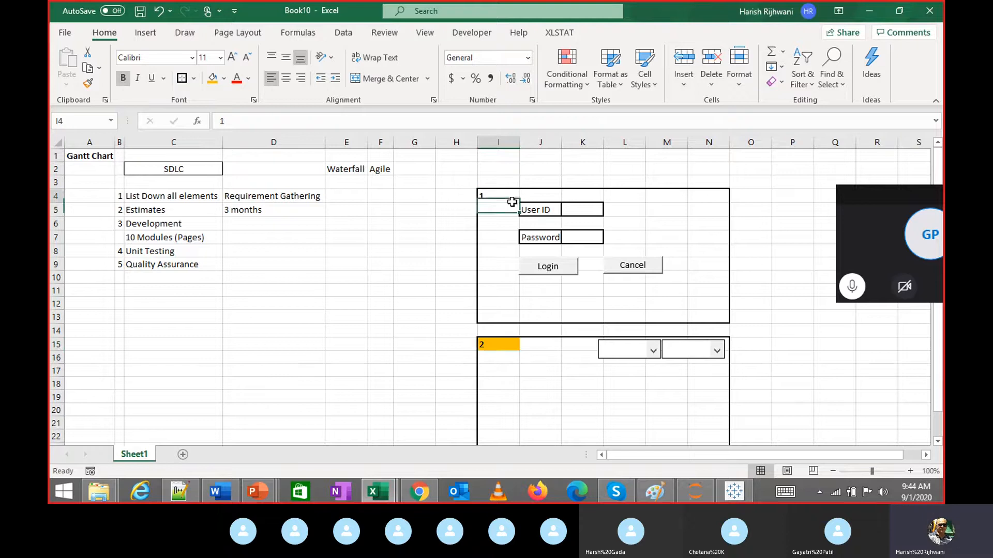
click(212, 77)
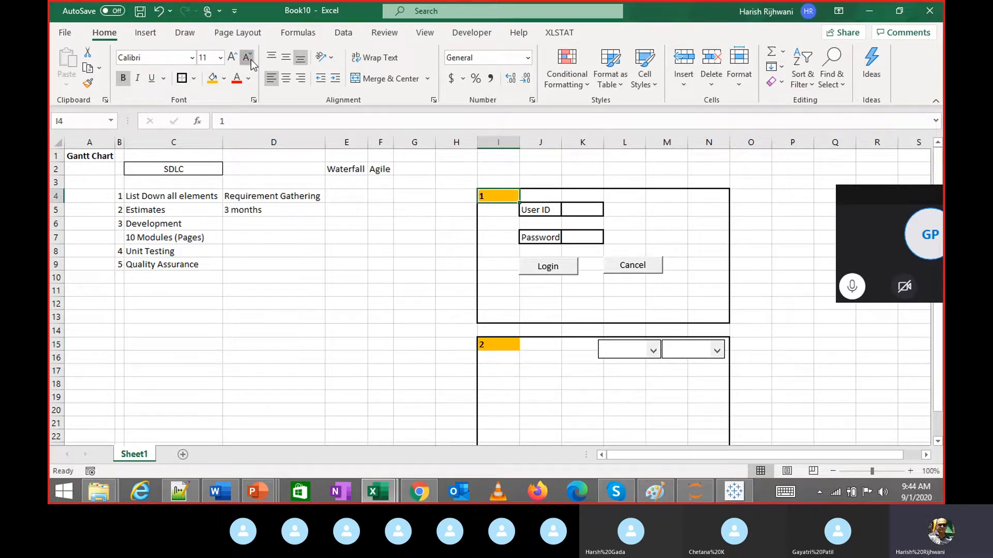
click(511, 351)
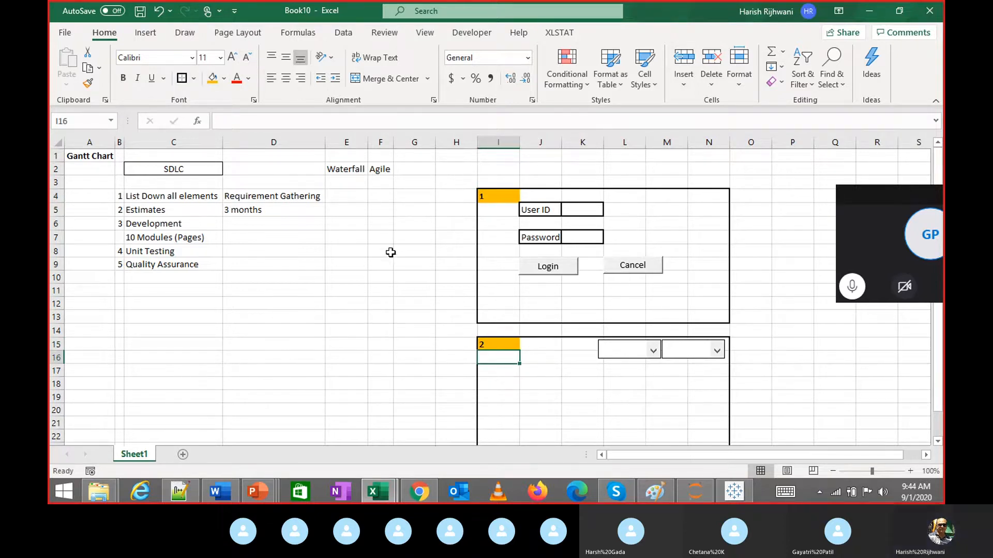
click(247, 57)
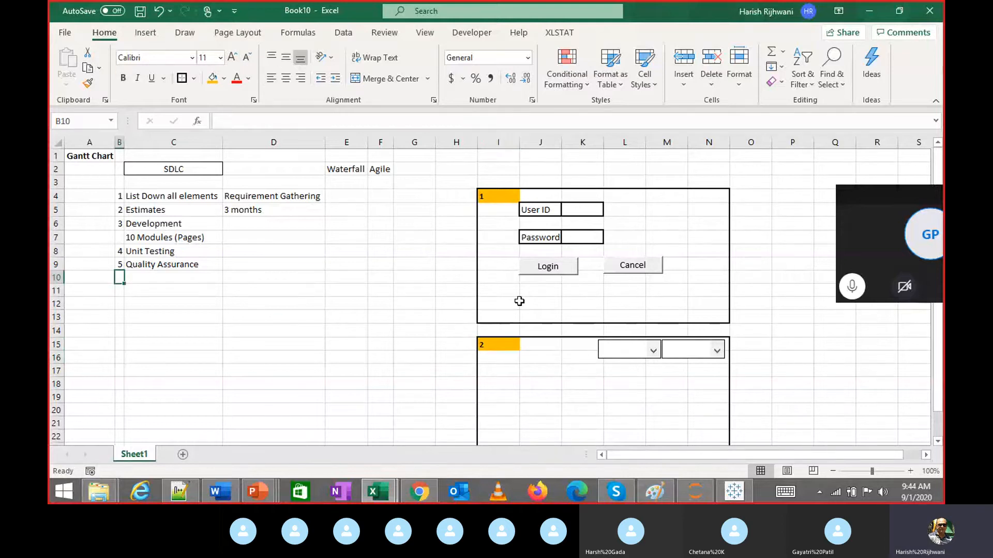
Add item 6, "Production Deployment", to the SDLC list in B10:C10
text(6)
key(Tab)
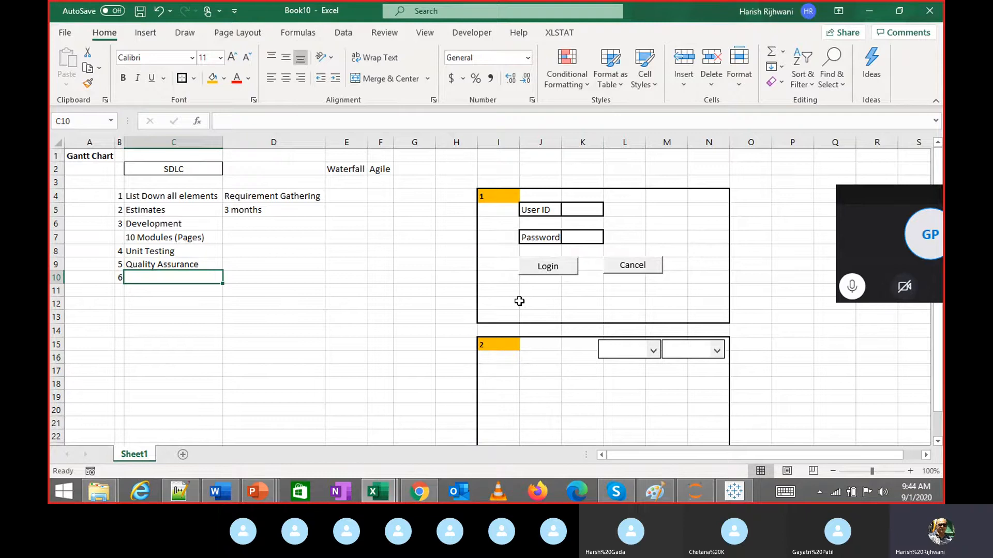
text(Pr)
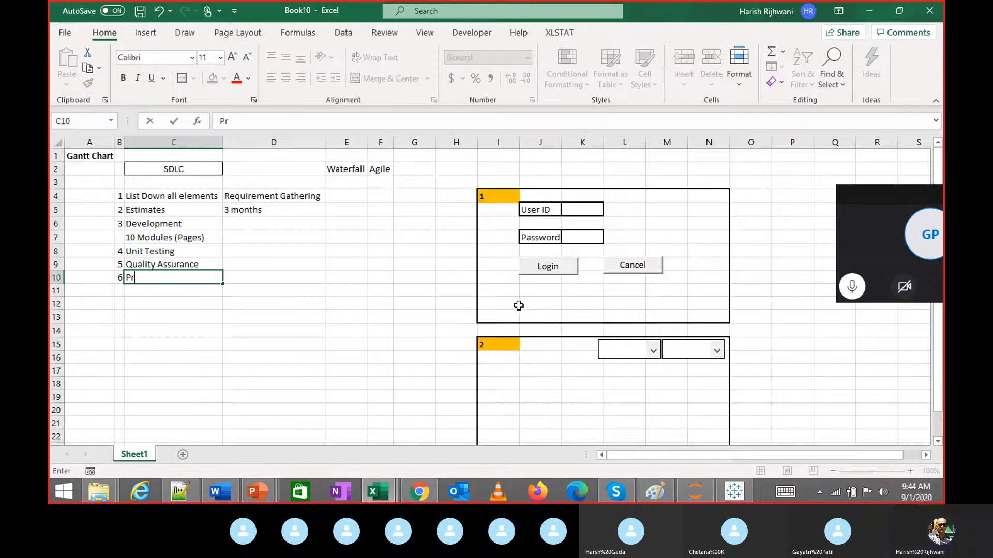
text(odc)
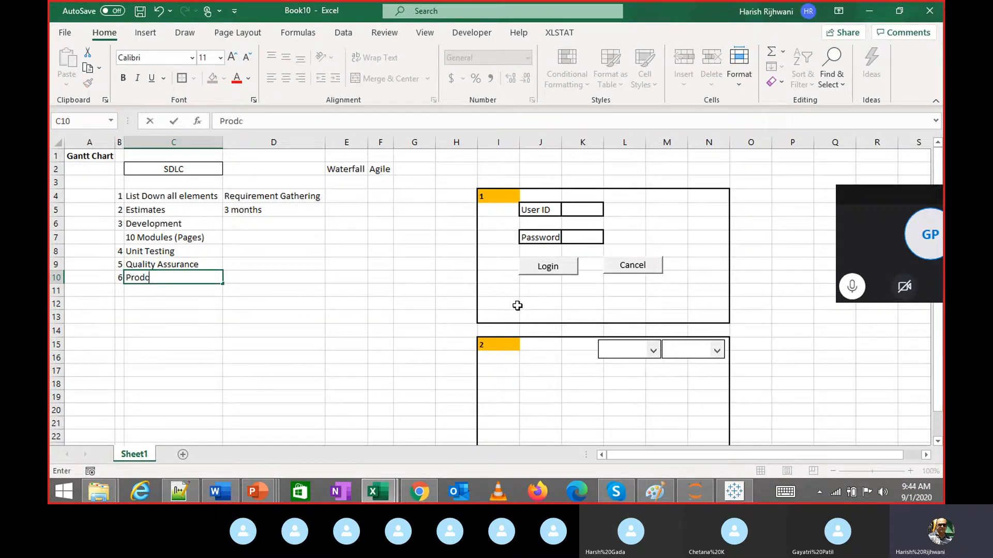
text(ction Deployment)
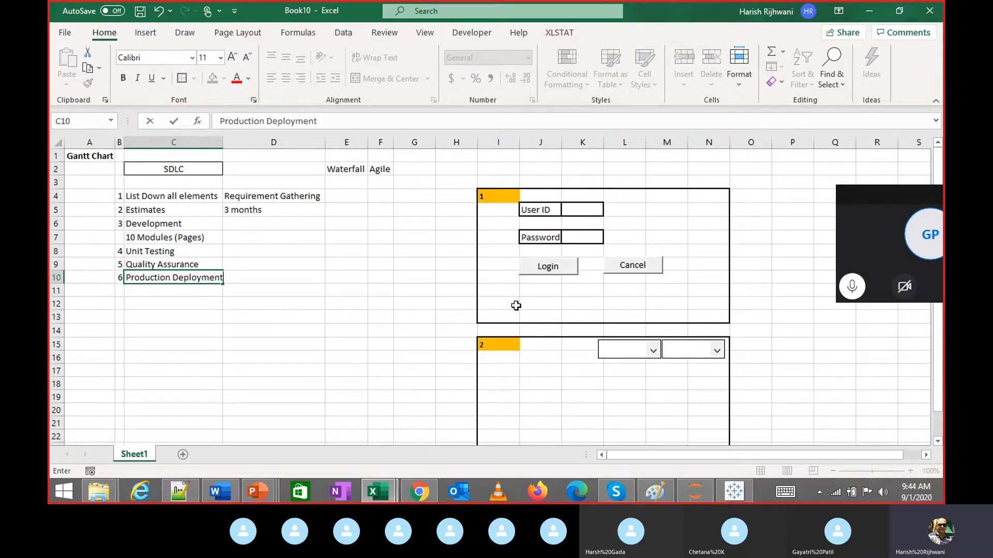
Review the SDLC phase list by highlighting the entries in B4:D9
key(Up)
key(shift+Left)
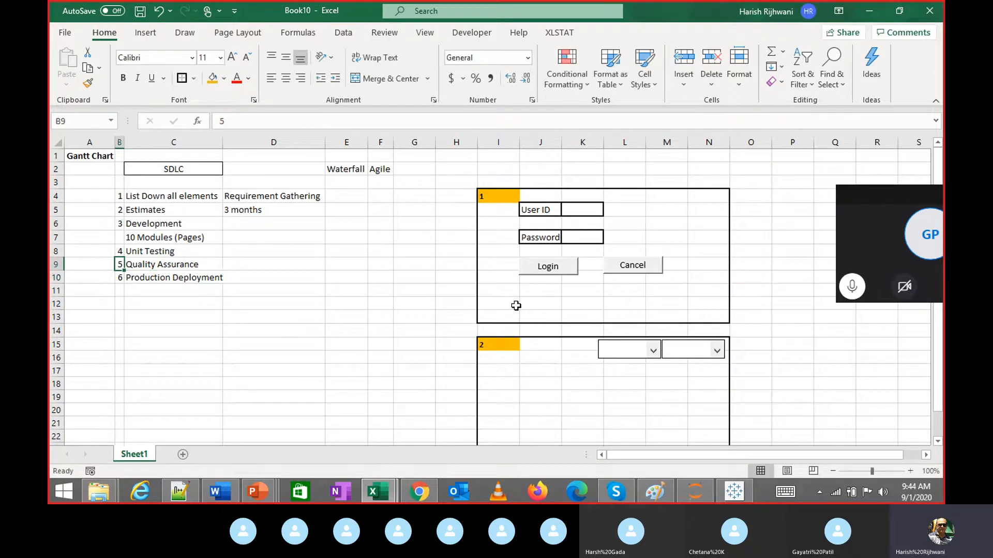
key(shift+Up)
key(shift+Up)
key(shift+Up)
key(shift+Up)
key(shift+Up)
key(shift+Right)
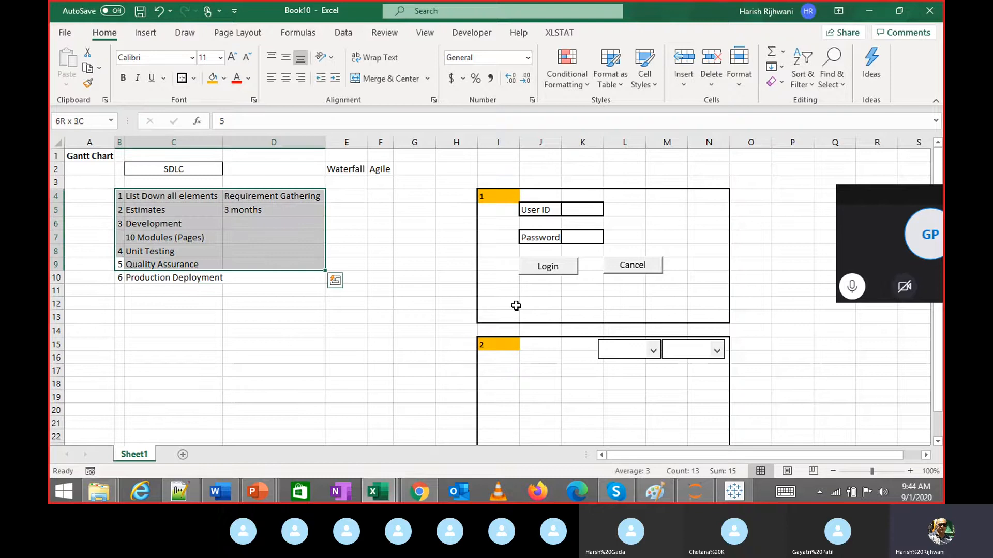
Add item 7, "UAT", to the SDLC list in B11:C11
key(Down)
key(Down)
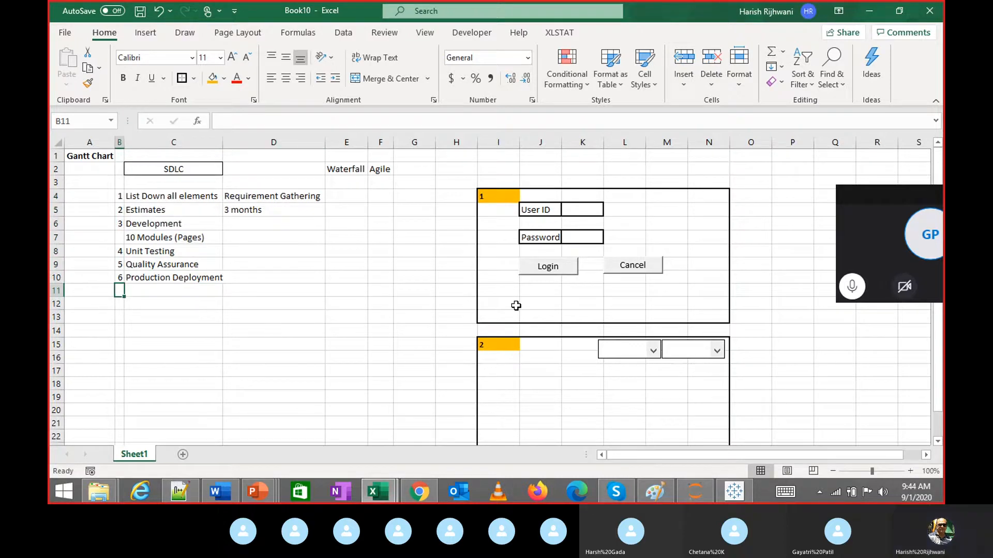
text(7)
key(Tab)
text(UAT)
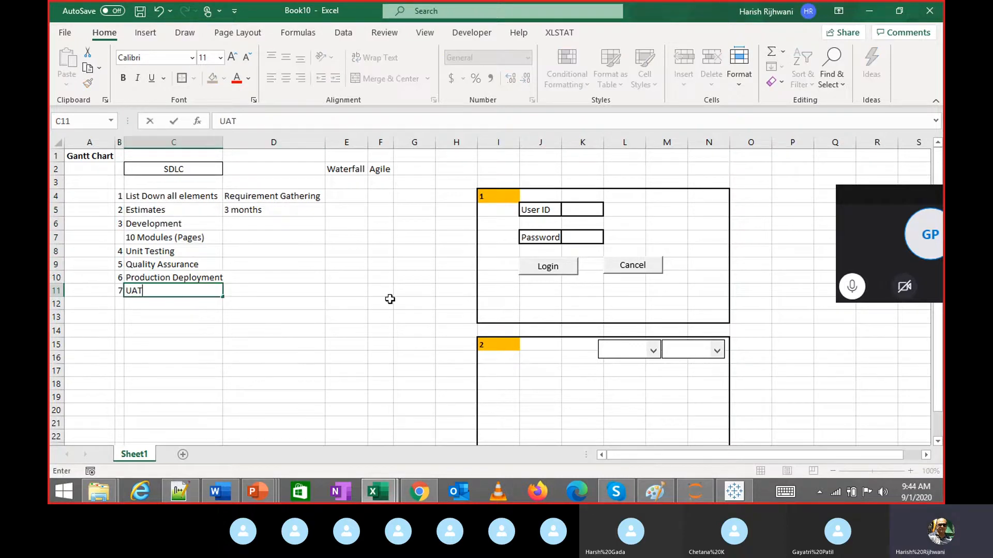
key(ctrl+Return)
key(Tab)
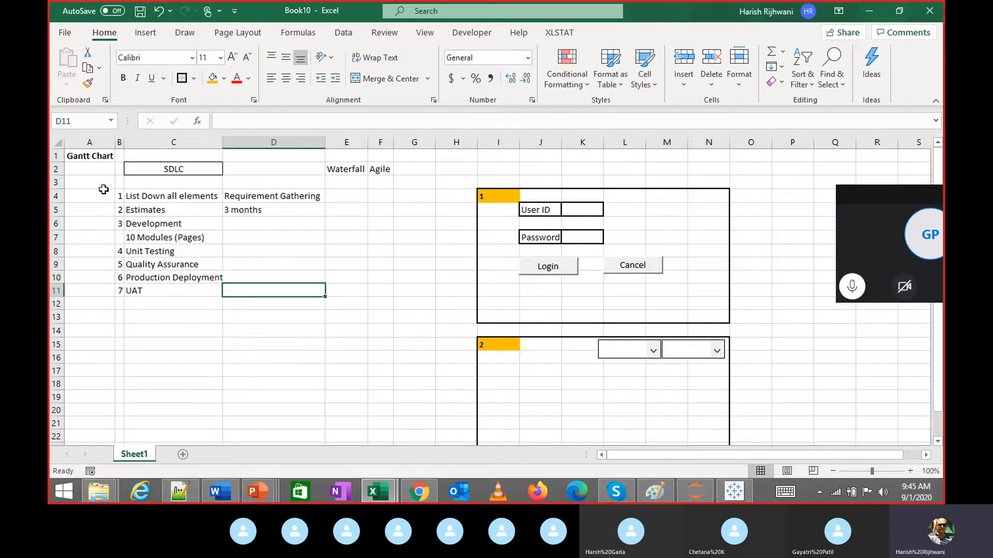
Review the whole SDLC list from requirement gathering to UAT, highlighting the range B4:D11
drag(104, 189, 351, 322)
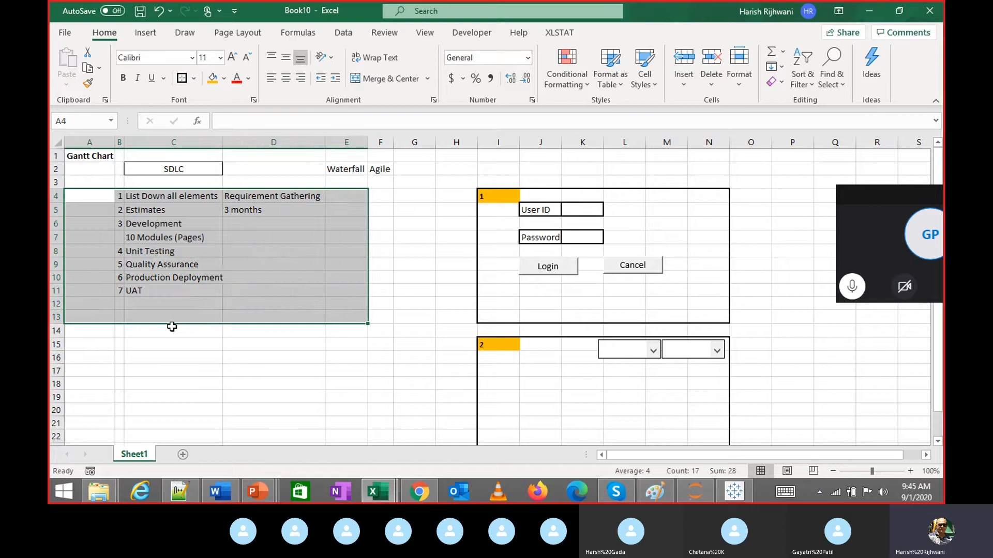
click(172, 330)
drag(115, 195, 171, 294)
click(248, 342)
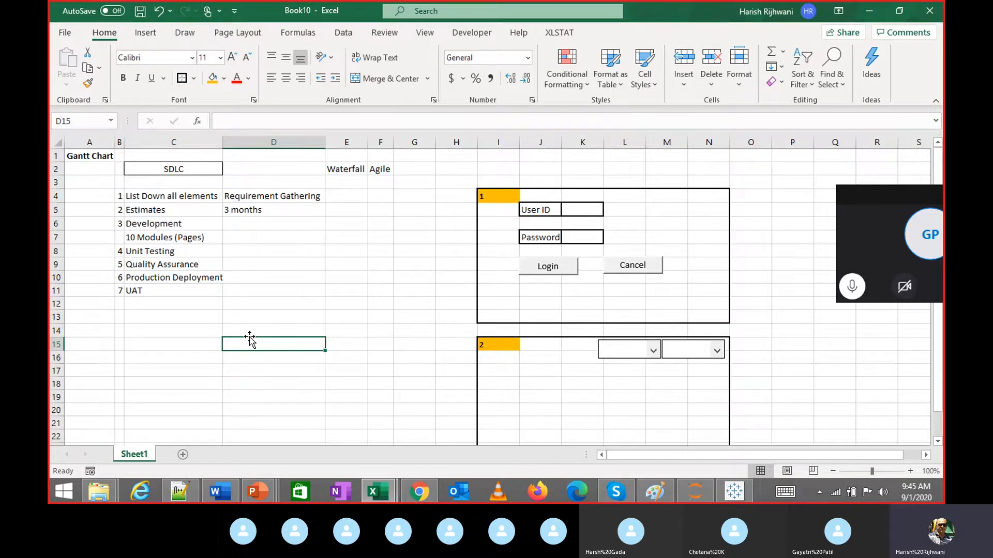
key(ctrl+Up)
key(Left)
key(Up)
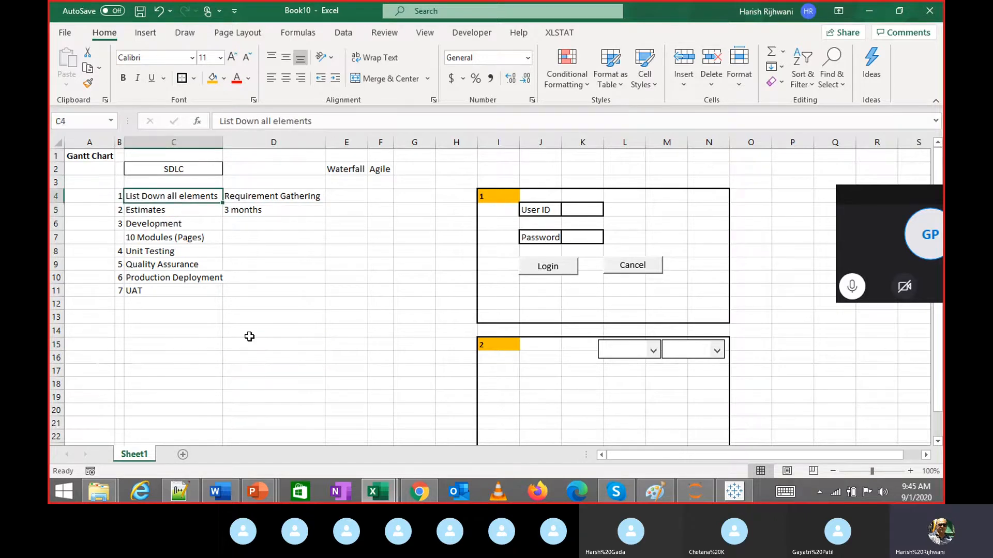
key(ctrl+shift+Down)
key(shift+Right)
key(Left)
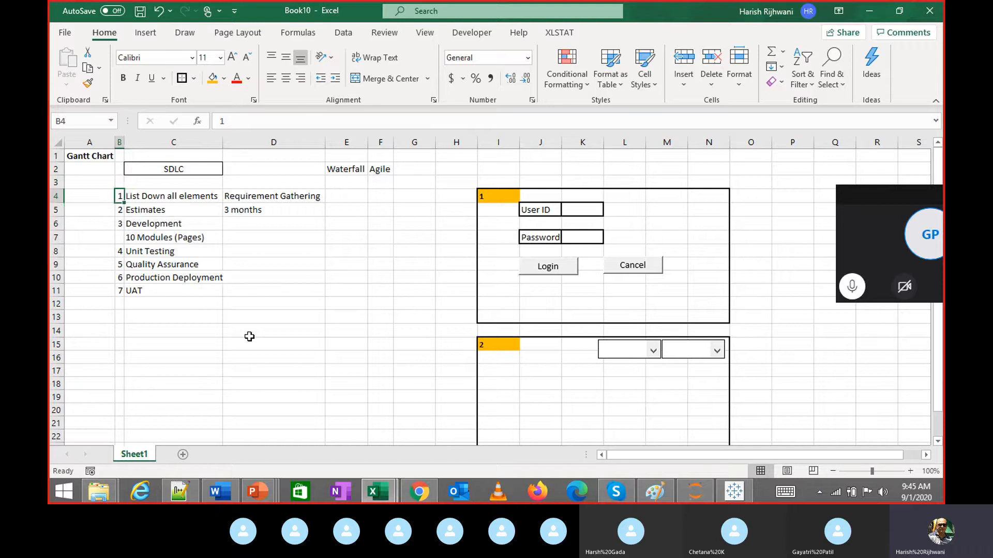
key(shift+Right)
key(shift+Right)
key(shift+Down)
key(shift+Down)
key(shift+Down)
key(shift+Down)
key(shift+Down)
key(shift+Down)
key(shift+Down)
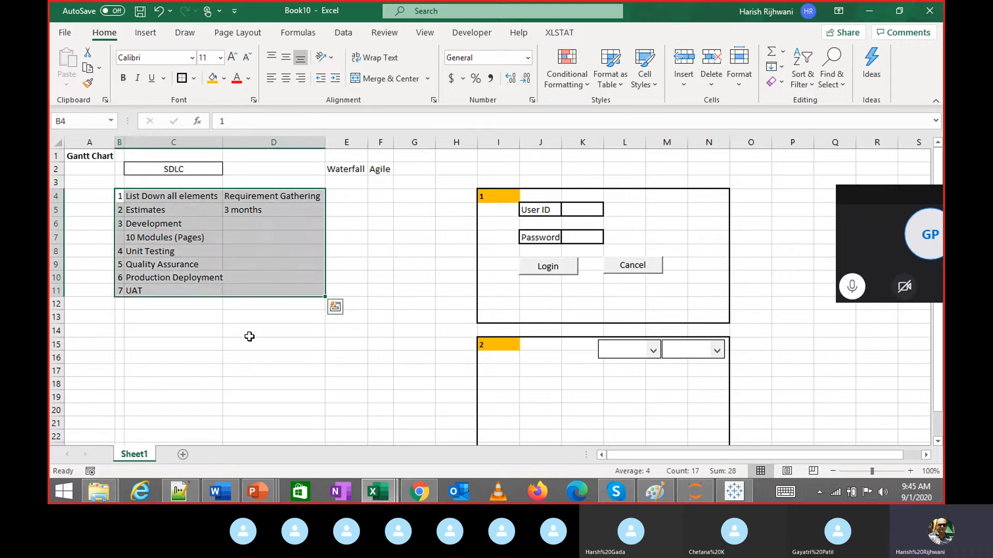
Switch to Chrome and search Google for "gantt chart" in a new tab
click(419, 490)
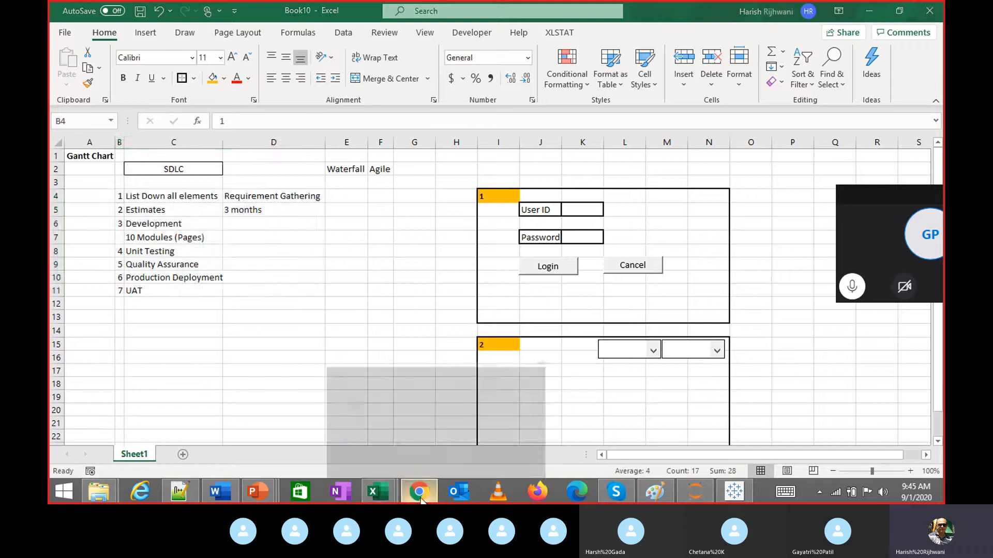
click(415, 454)
key(ctrl+t)
text(ga)
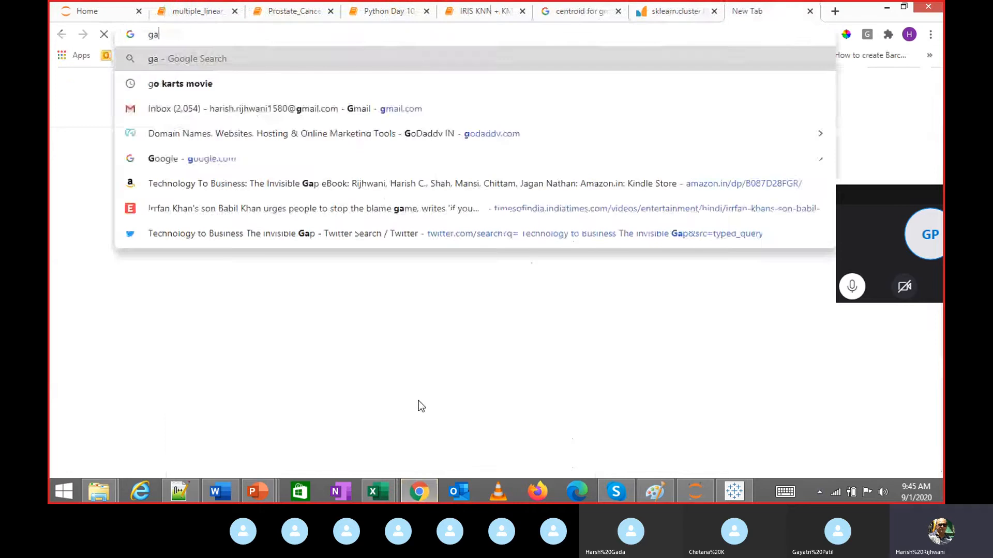
text(ntt cha)
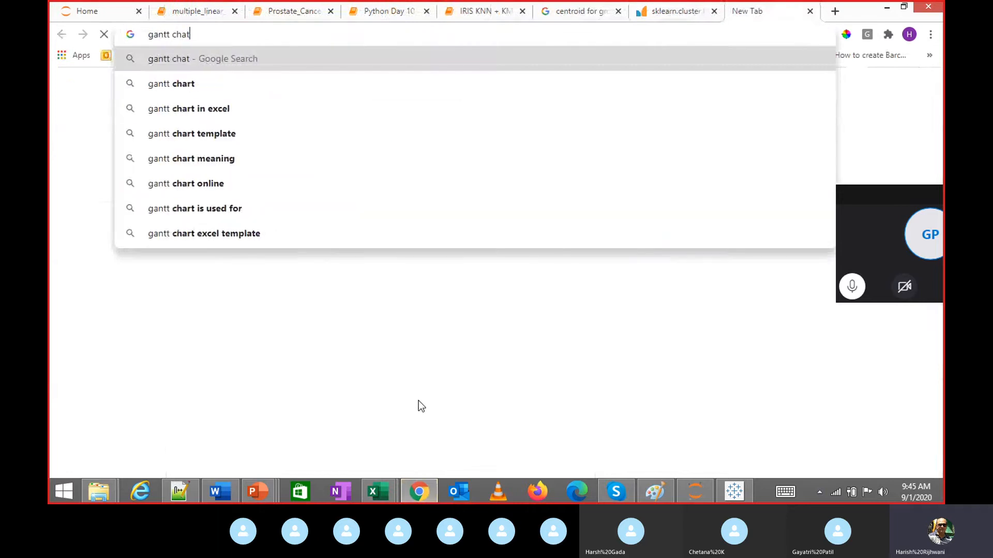
key(Down)
key(Return)
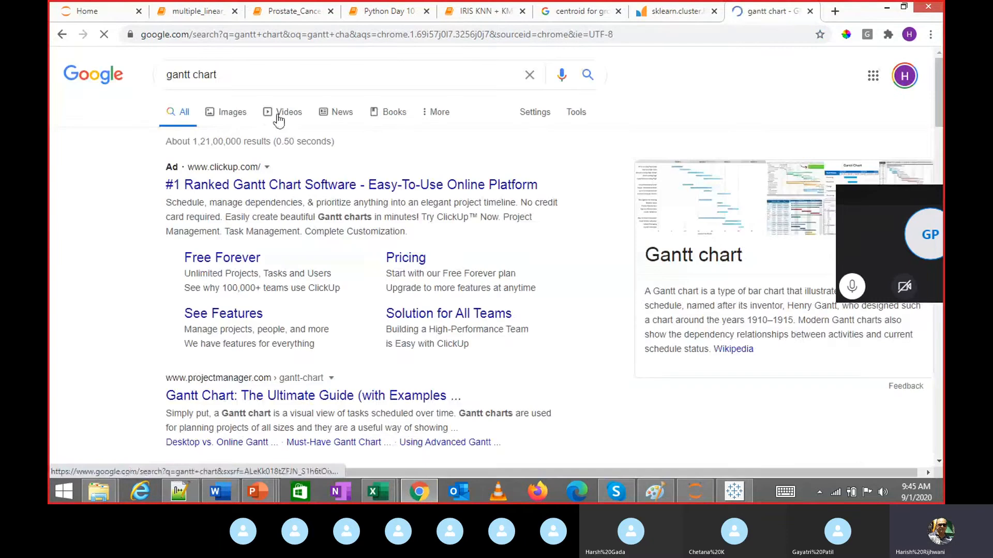
Find the ProductPlan Gantt chart among the image results and open its source page
click(698, 220)
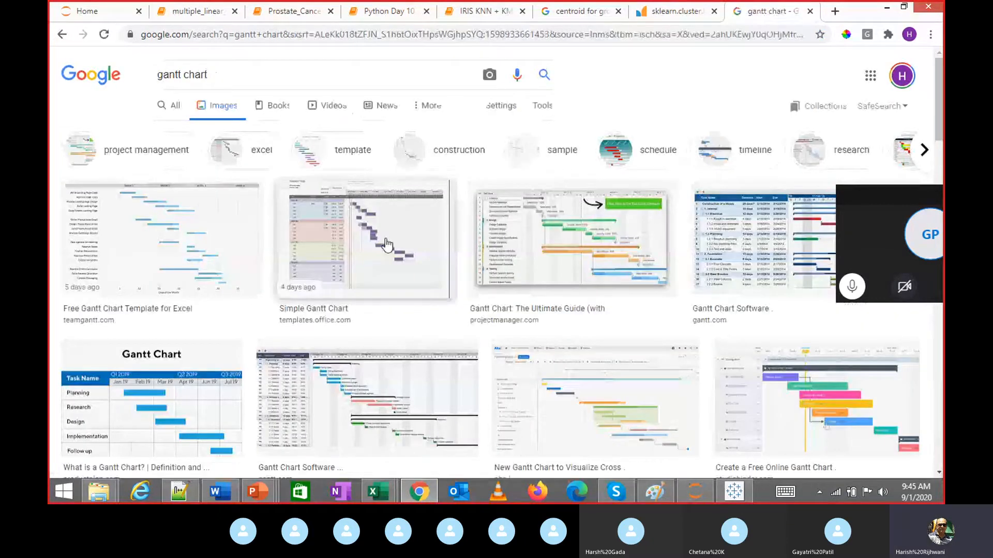
click(174, 413)
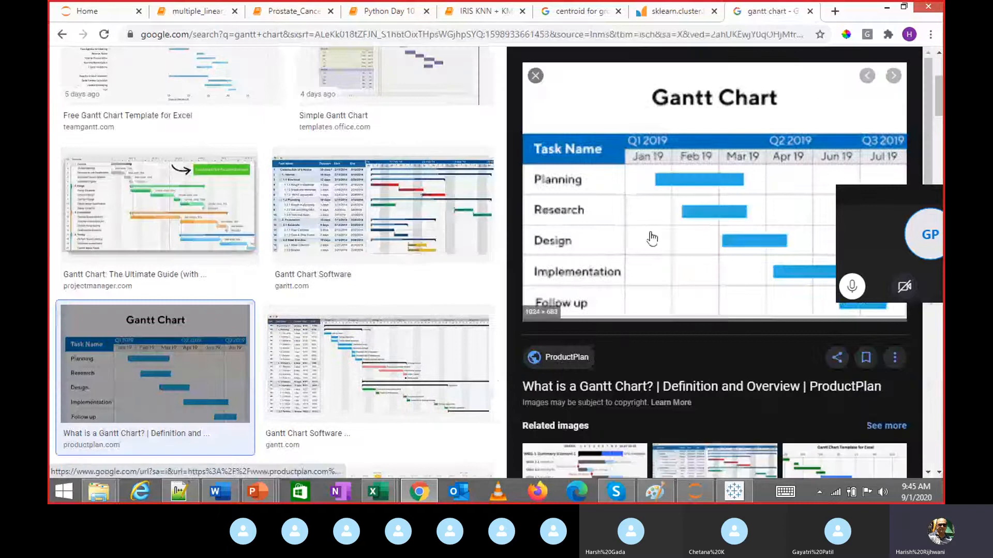
click(538, 357)
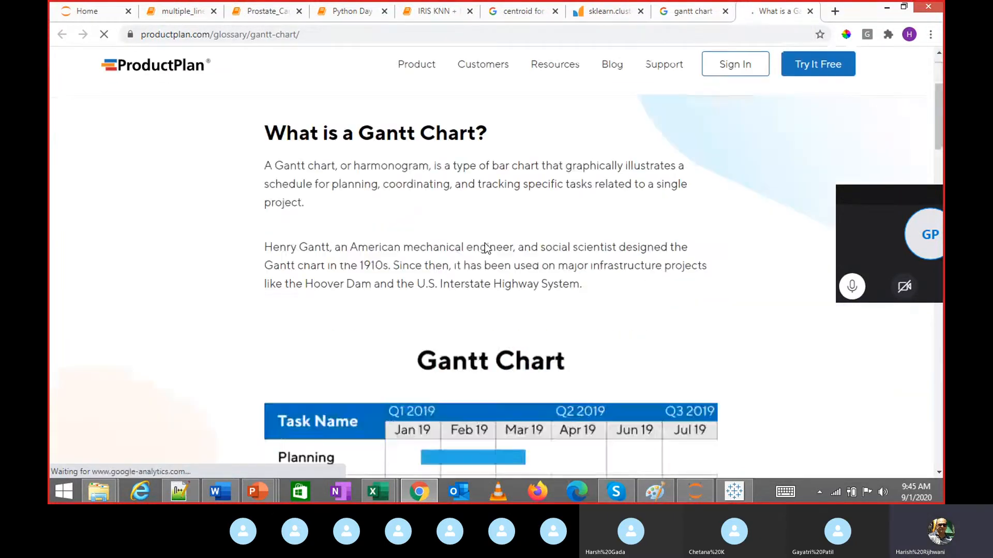
Open the page's Gantt chart image in its own tab and examine the enlarged task timeline
scroll(486, 248, down, 5)
right_click(434, 237)
click(460, 244)
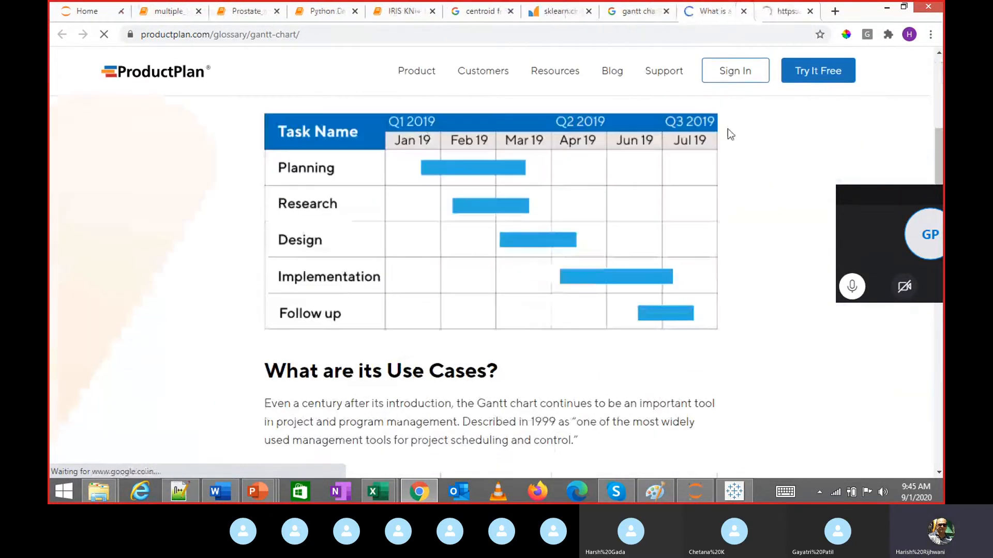
click(774, 12)
click(513, 266)
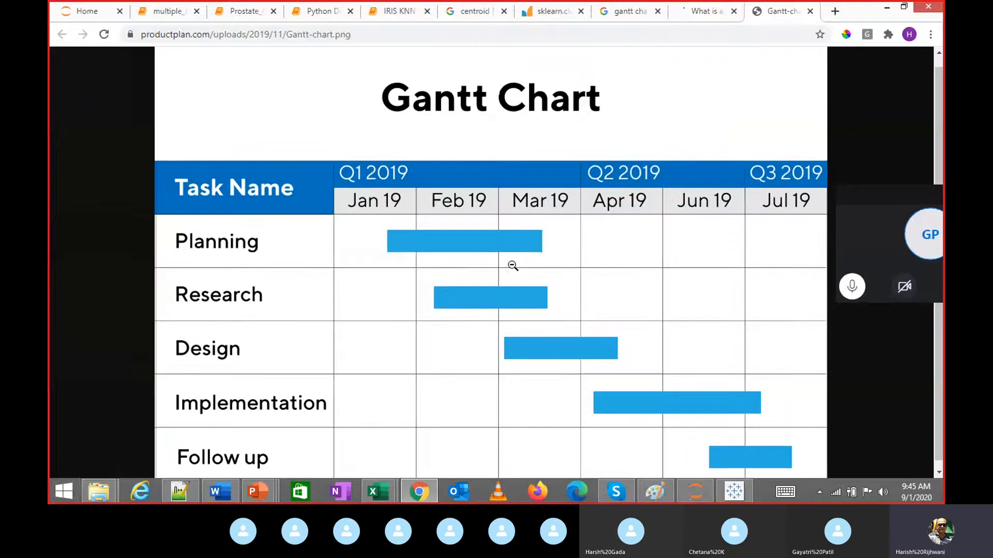
scroll(476, 279, down, 1)
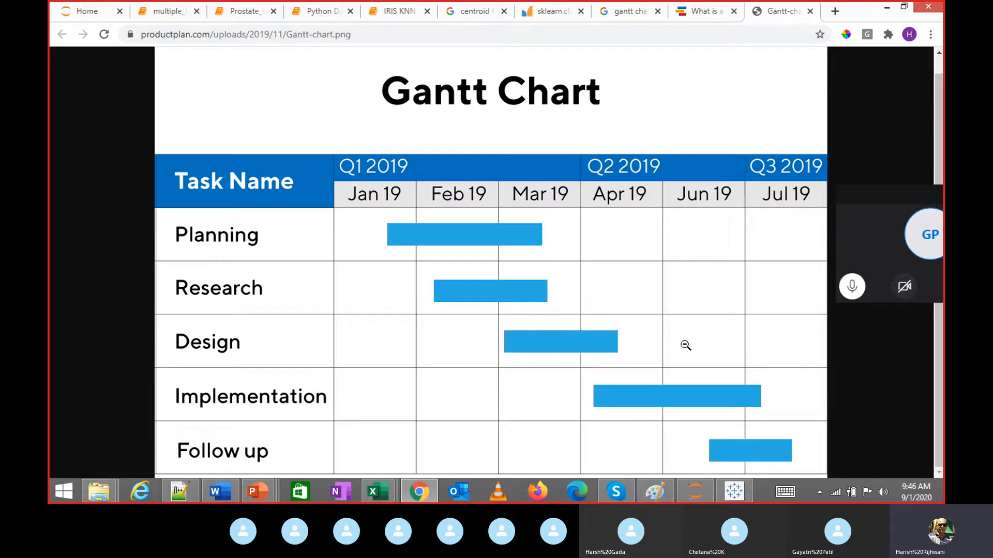
Switch back to Excel and start a new worksheet with the header "Sr. No." in A1
key(alt+Tab)
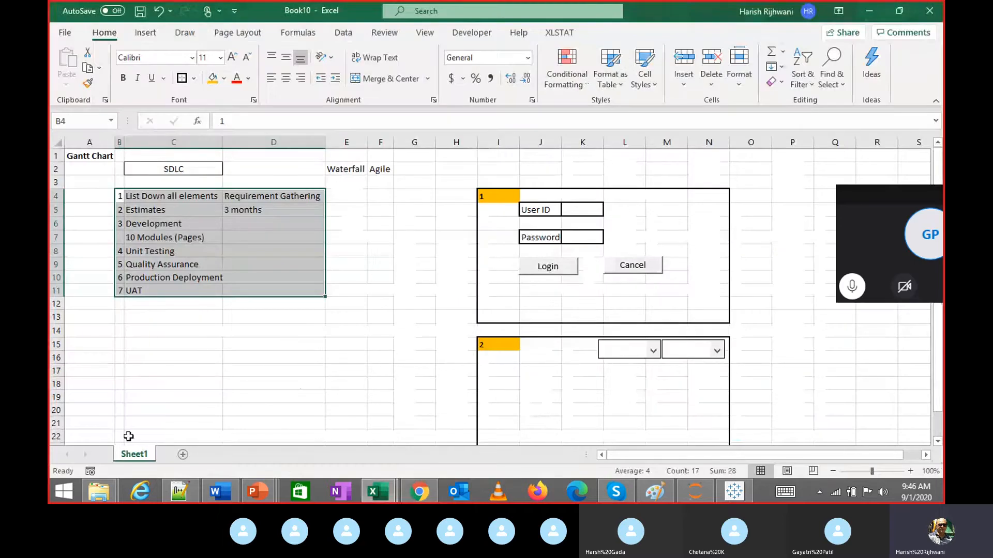
click(183, 454)
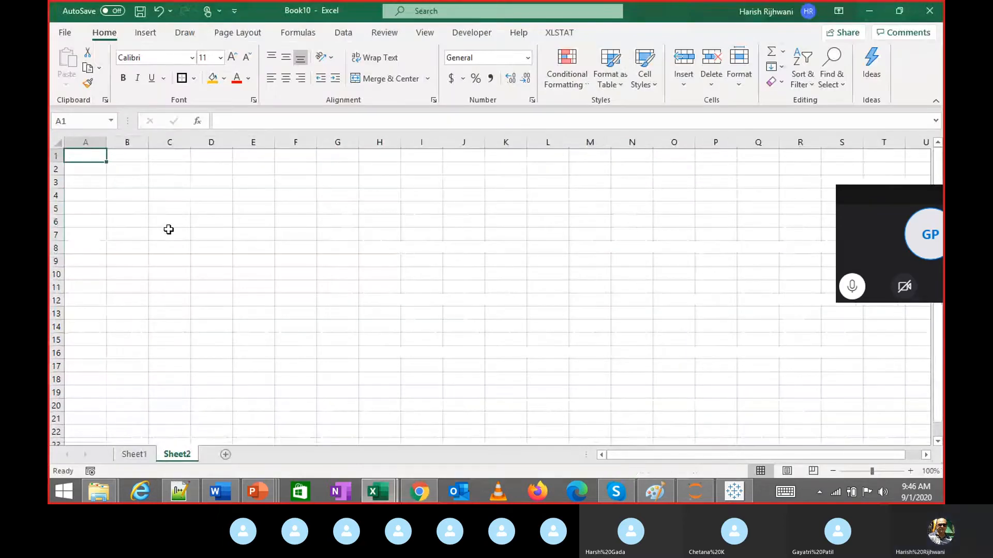
text(Sr. )
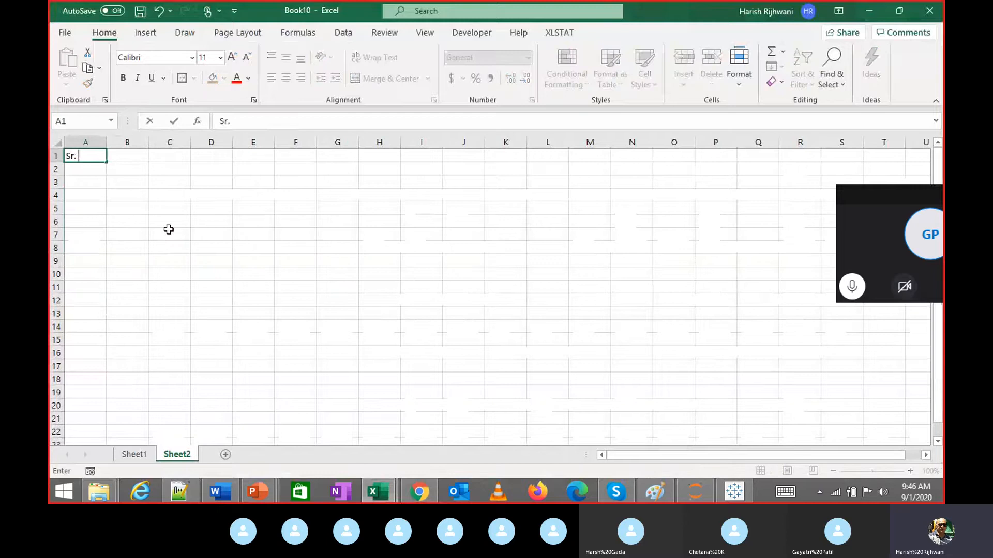
text(NO)
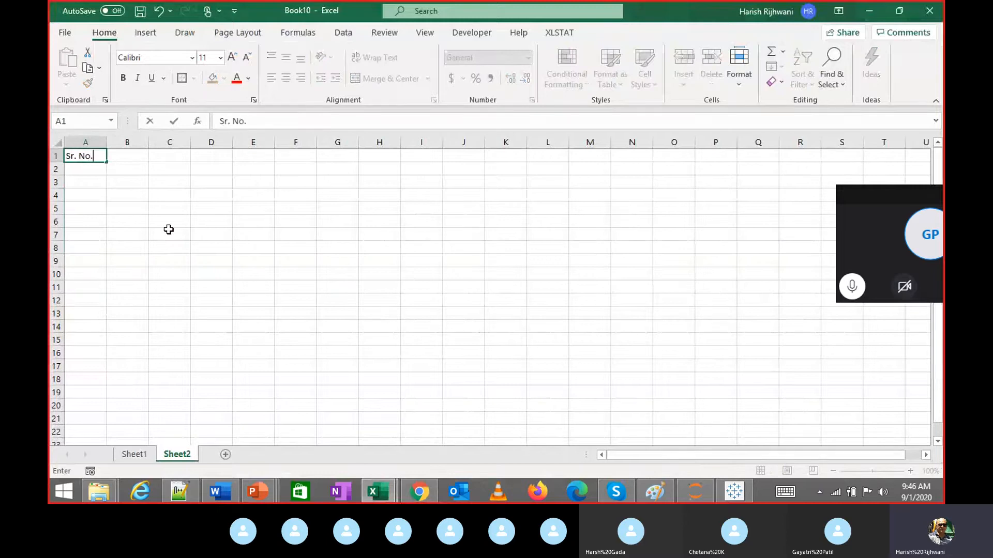
key(Return)
Enter the column header "Description" in B1 of the new sheet
key(Up)
key(Right)
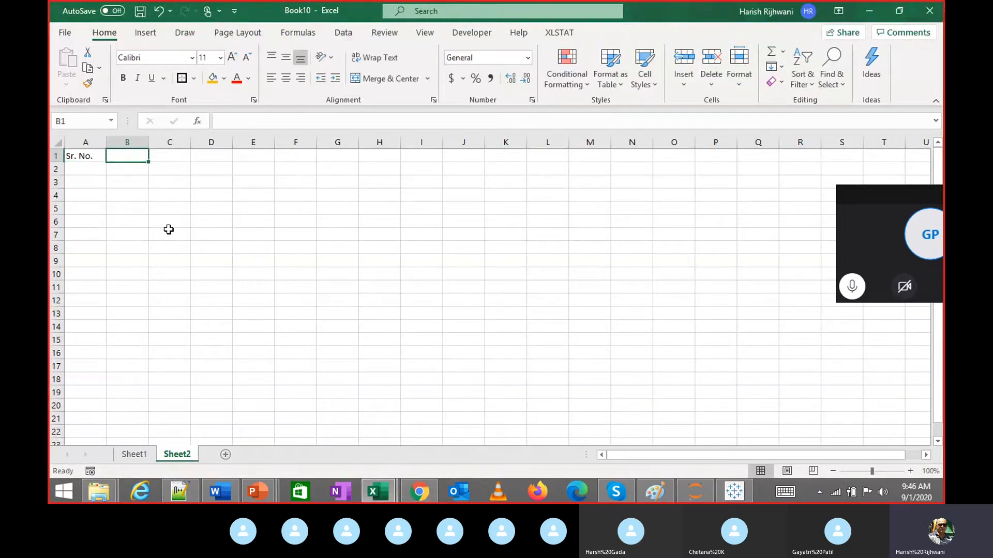
text(Desc)
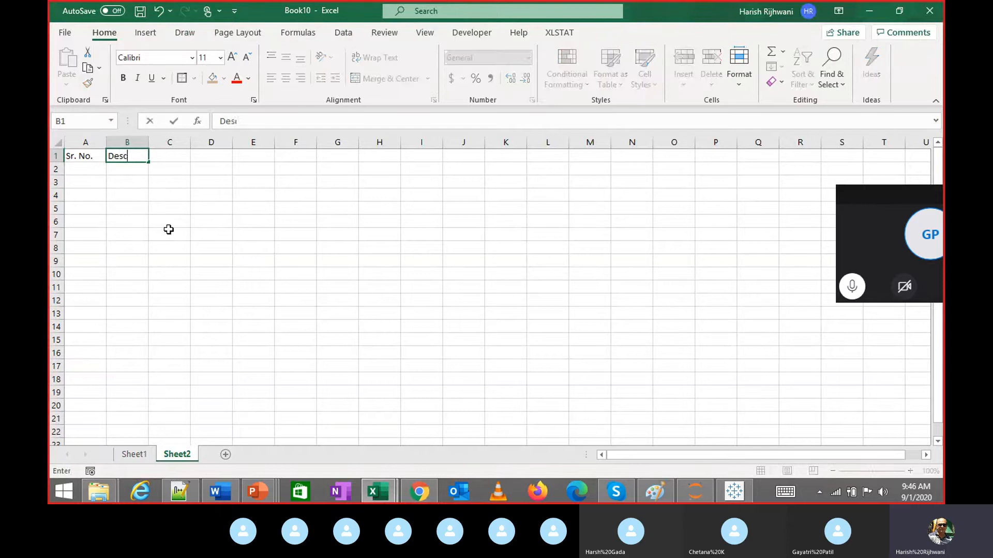
text(ription)
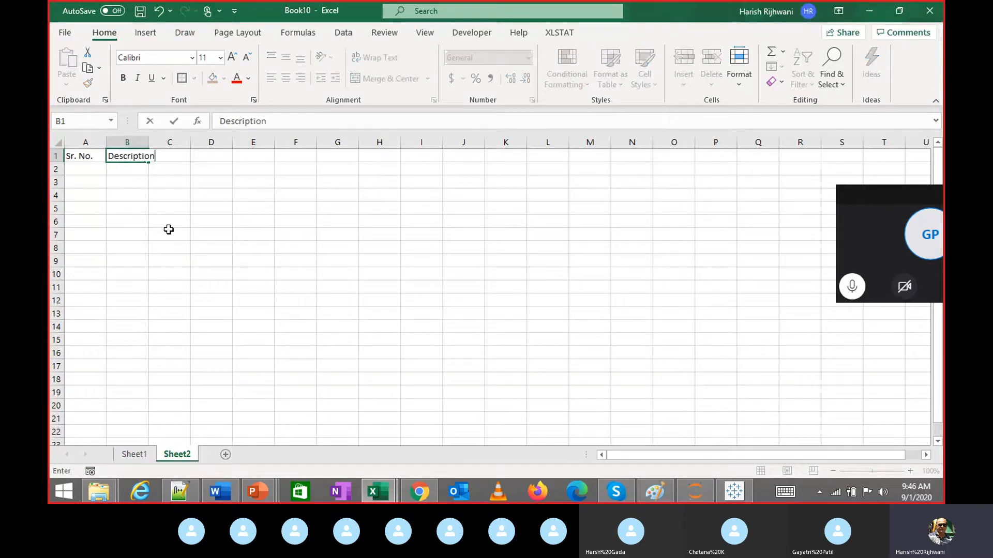
key(Return)
key(Up)
key(Right)
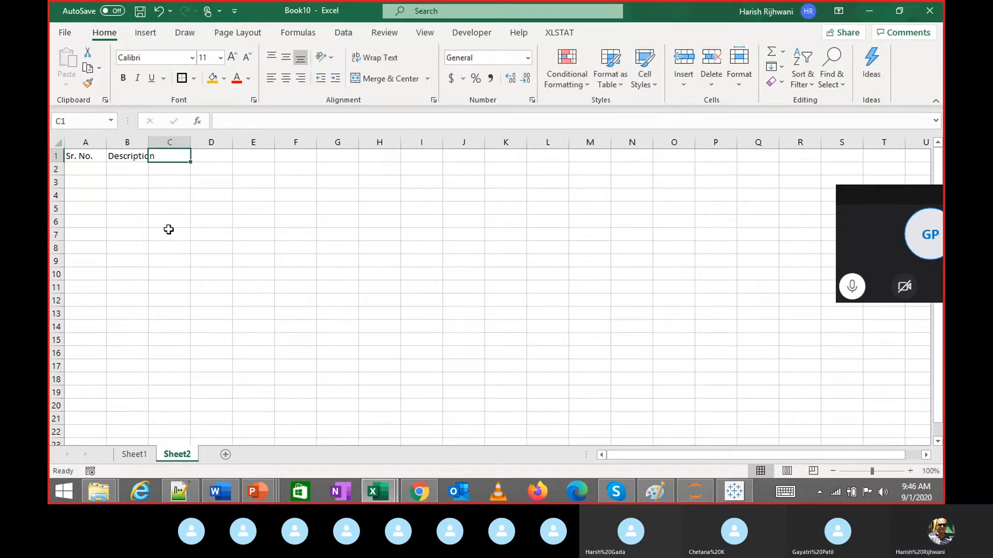
key(Left)
key(Right)
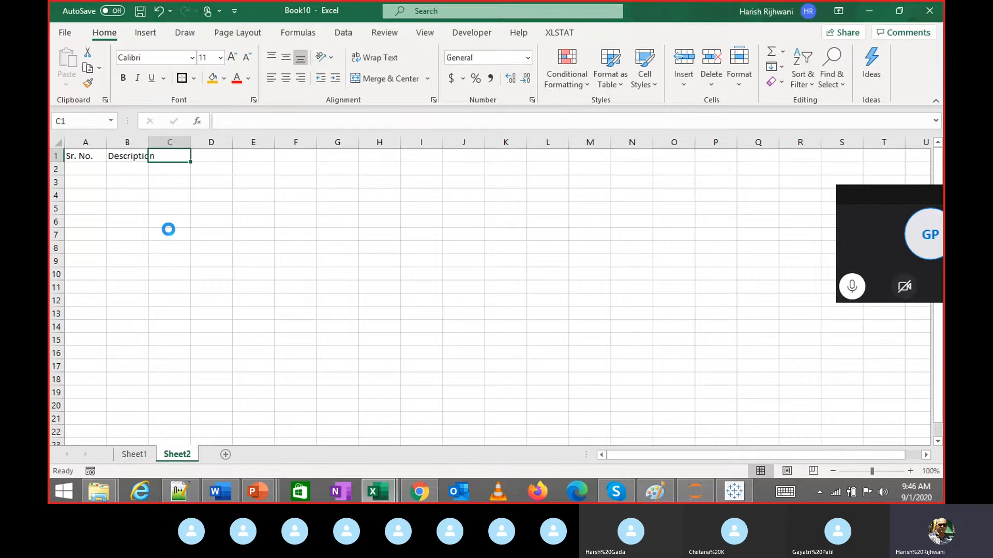
key(ctrl+r)
key(Delete)
Enter the headers "Start Date", "Duration" and "End Date" in C1:E1
text(Start)
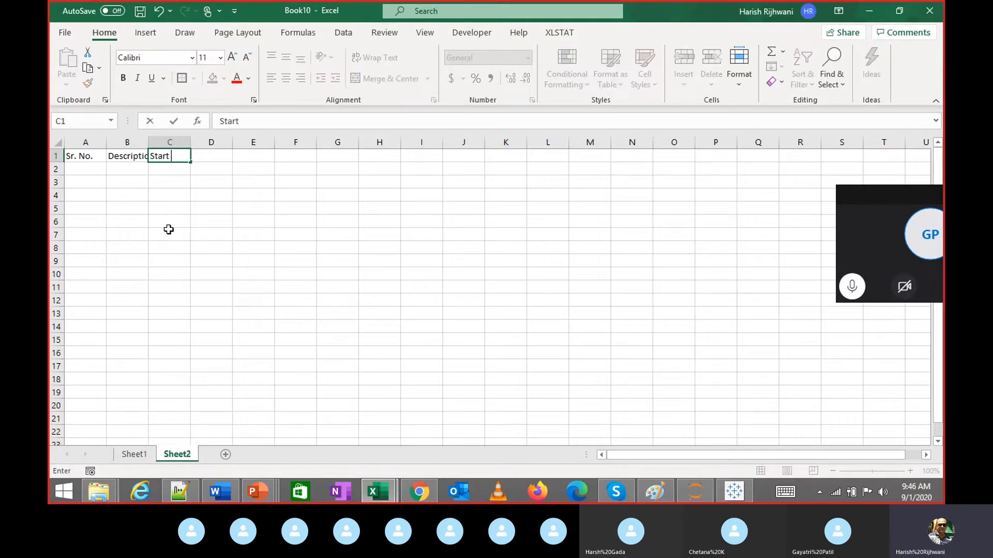
text( Date)
key(Tab)
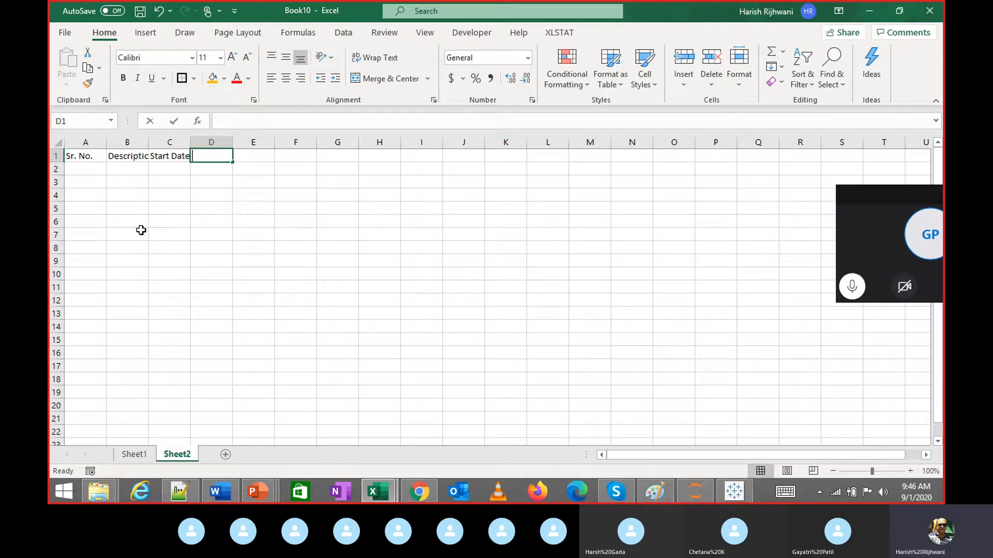
text(Duration)
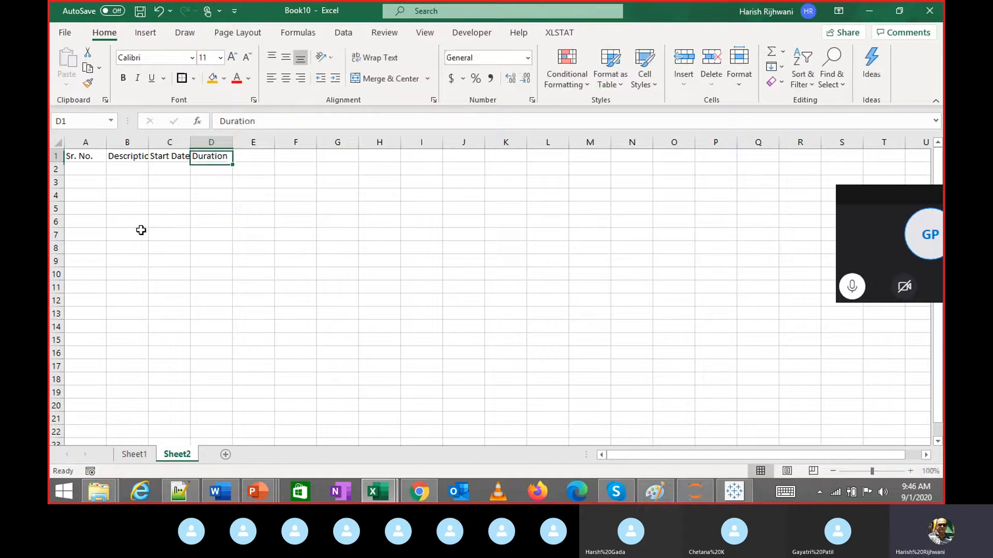
key(Tab)
text(End Date)
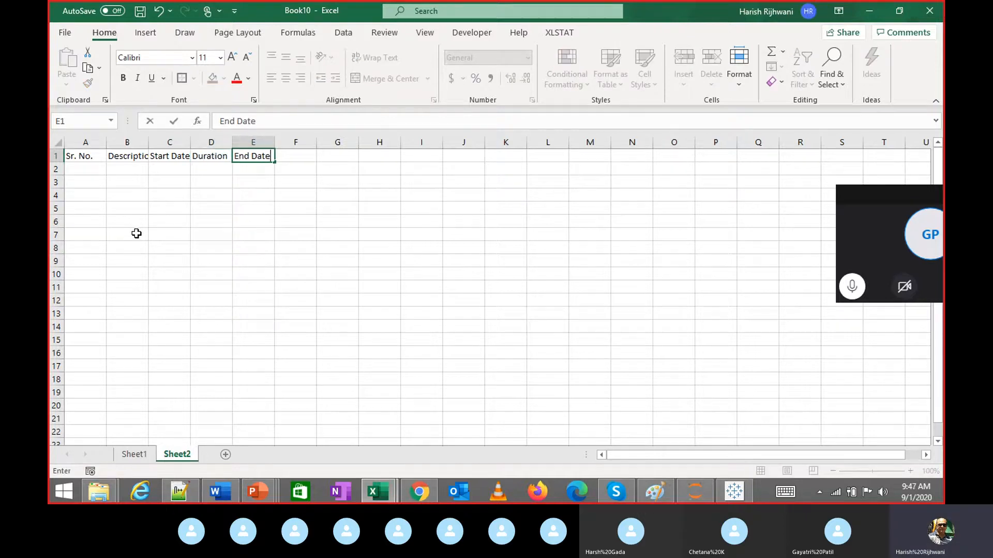
key(Return)
AutoFit the widths of columns A to E to the header text in row 1
key(Up)
key(Home)
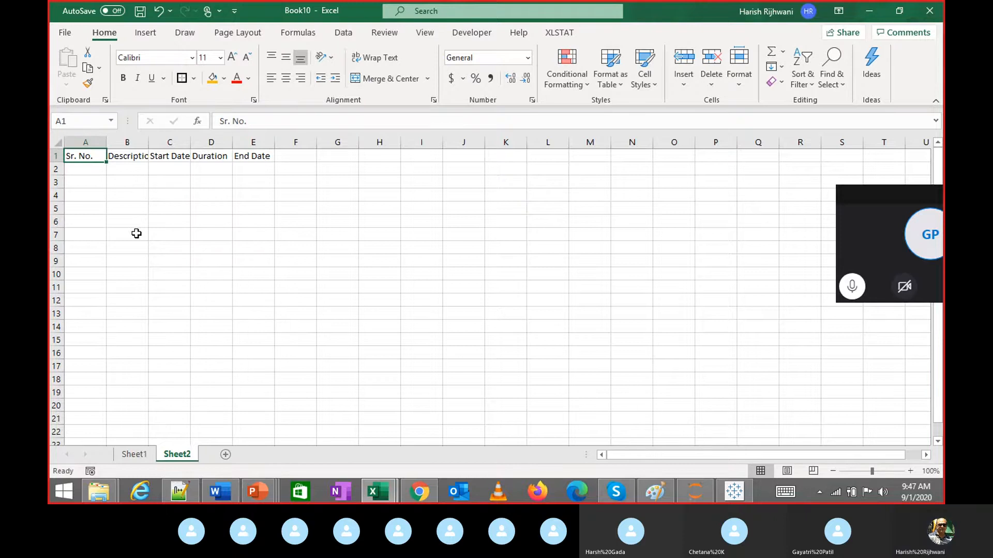
key(ctrl+shift+Right)
key(alt+o)
key(c)
key(a)
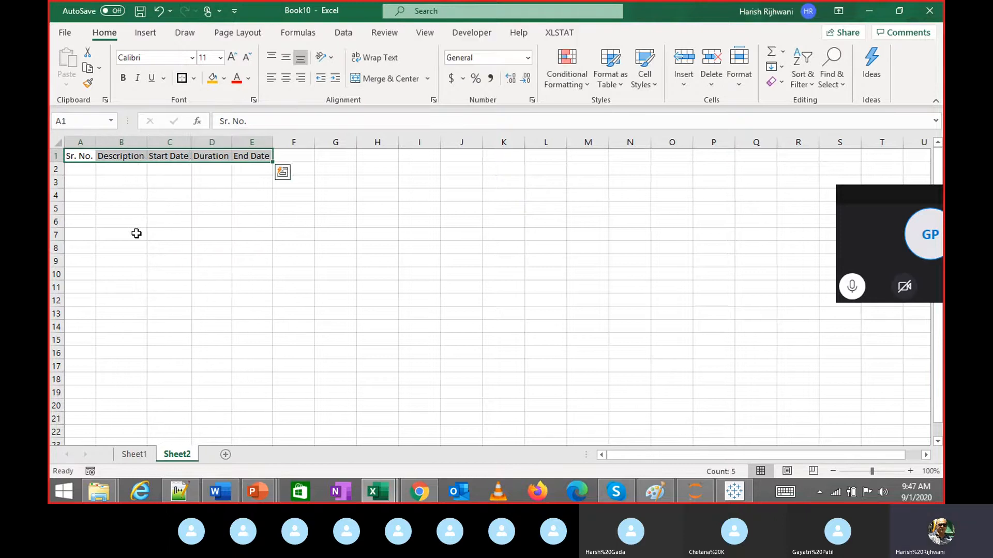
Fill the Sr. No. column with the numbers 1 to 10 in A2:A11
key(Down)
text(1)
key(Return)
text(2)
key(Return)
text(3)
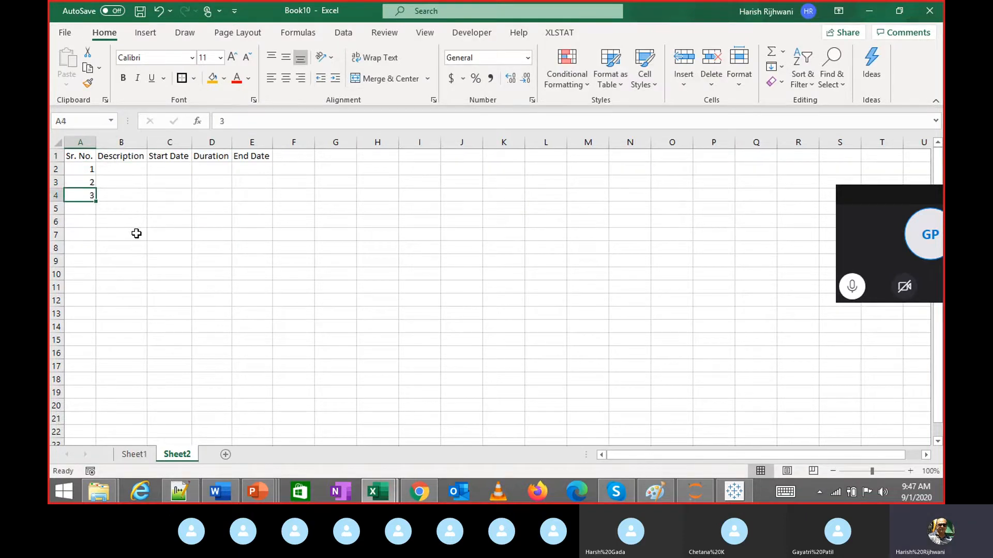
key(Return)
text(4)
key(Return)
text(5)
key(Return)
text(6)
key(Return)
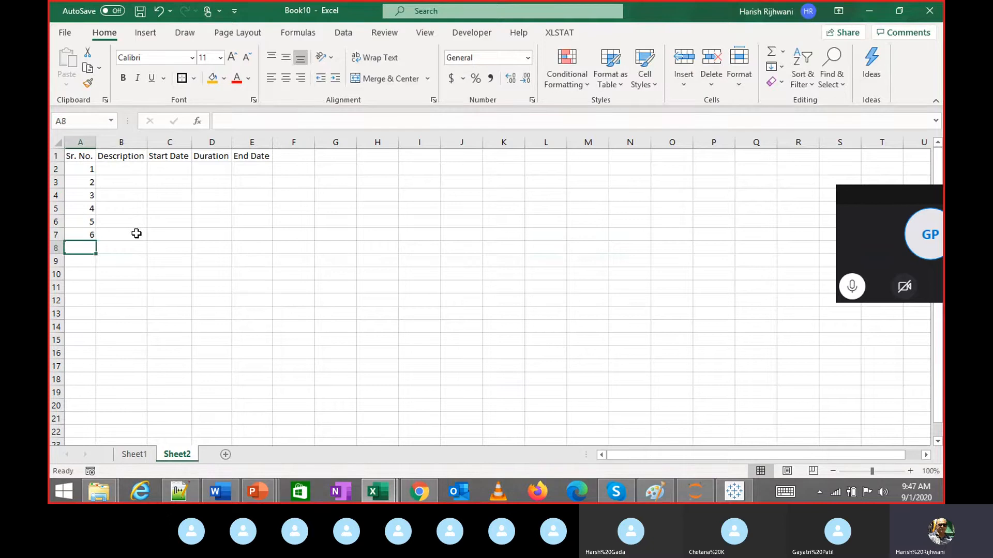
text(7)
key(Return)
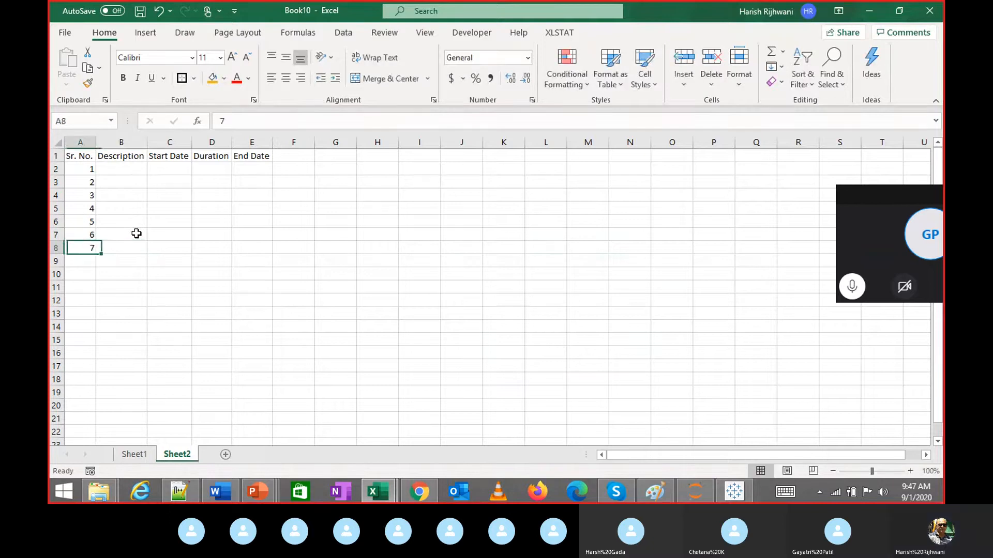
text(8)
key(Return)
text(9)
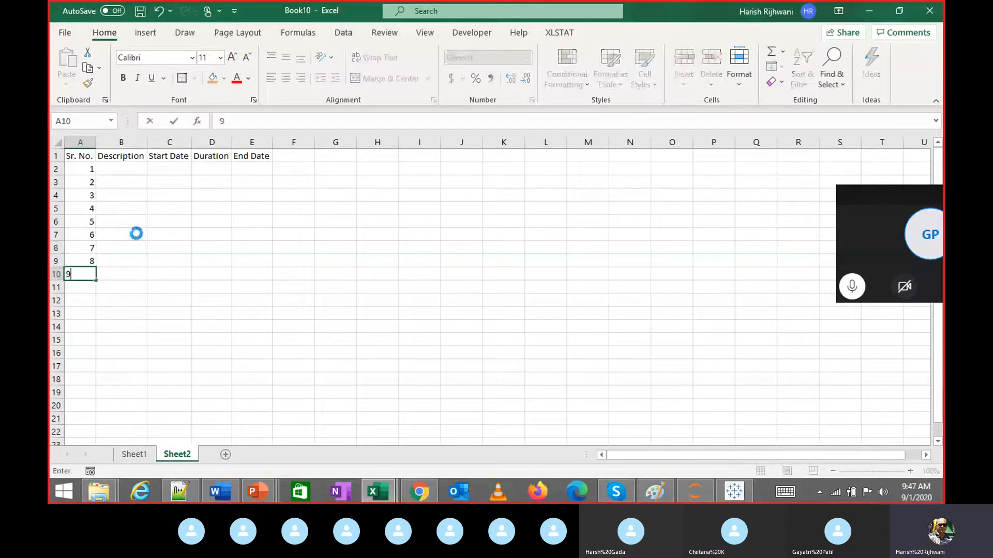
key(Return)
text(10)
key(Return)
Centre the Sr. No. header and its numbers in A1:A11 horizontally
key(ctrl+Home)
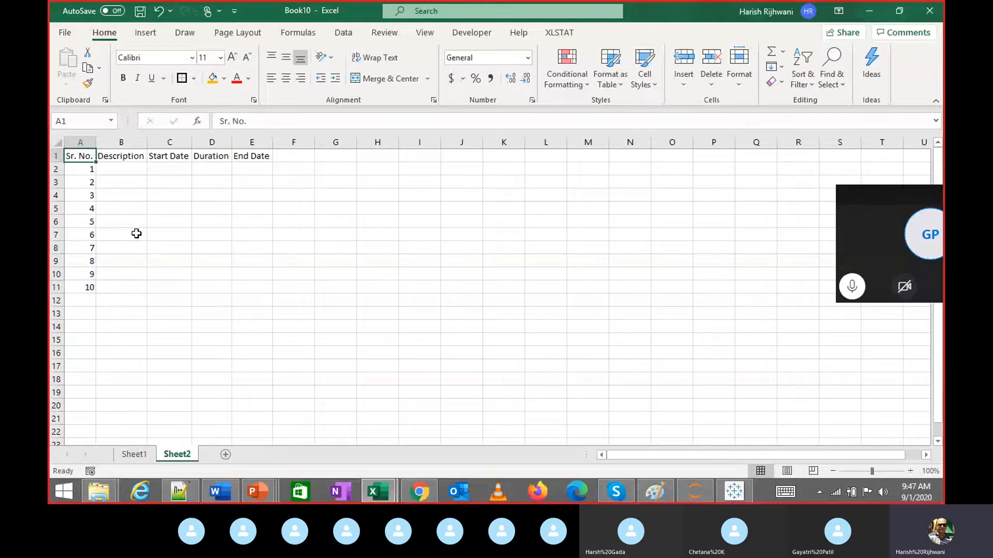
key(ctrl+shift+Down)
key(alt+h)
key(a)
key(c)
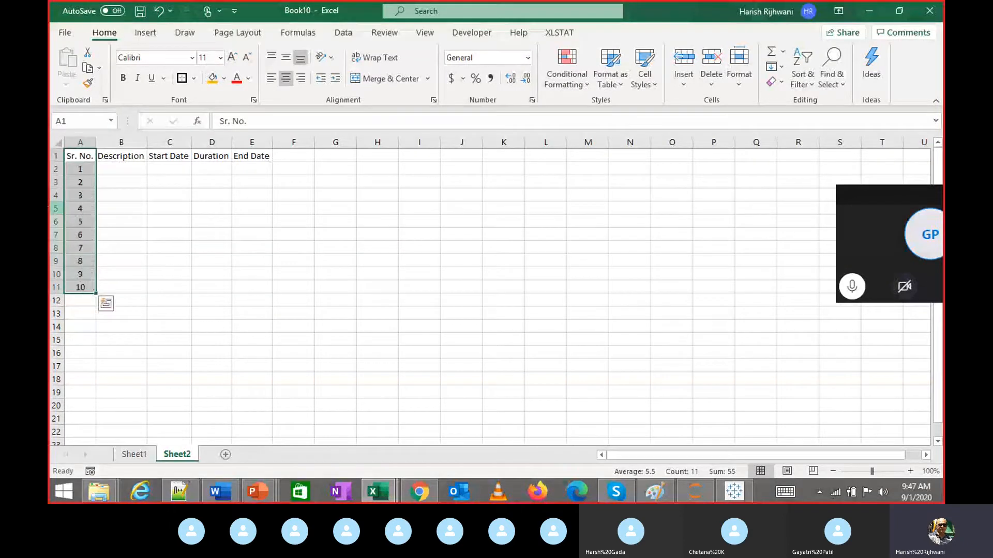
Apply All Borders to the whole table range A1:E11
key(ctrl+Home)
key(ctrl+shift+Right)
key(ctrl+shift+Down)
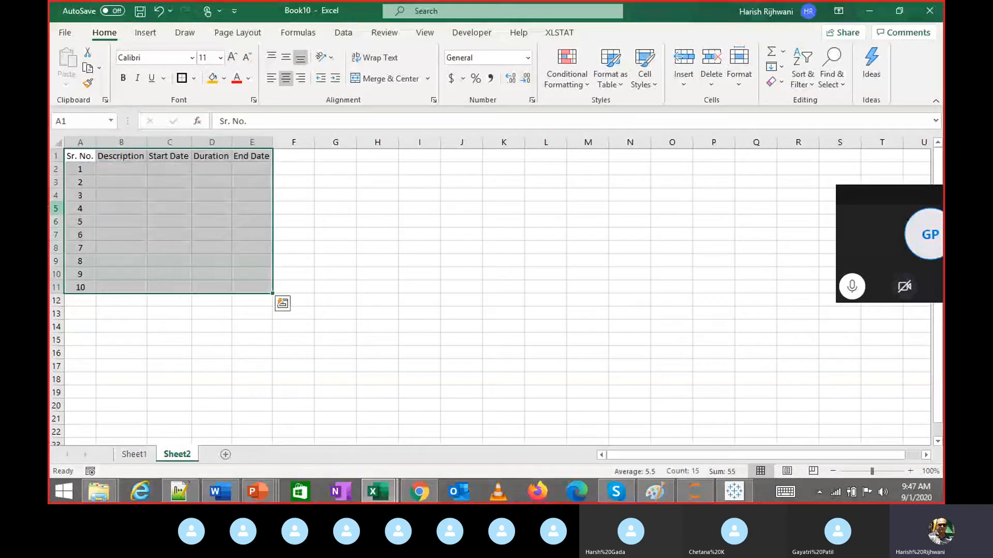
click(193, 78)
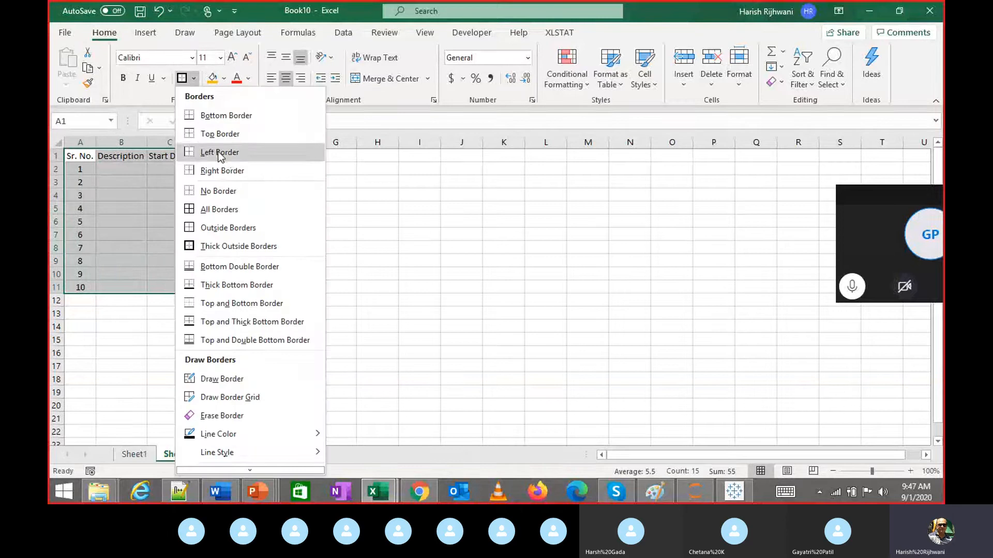
click(218, 209)
Enter the descriptions "Requirement Gathering", "Design" and "Development" in B2:B4
key(ctrl+Home)
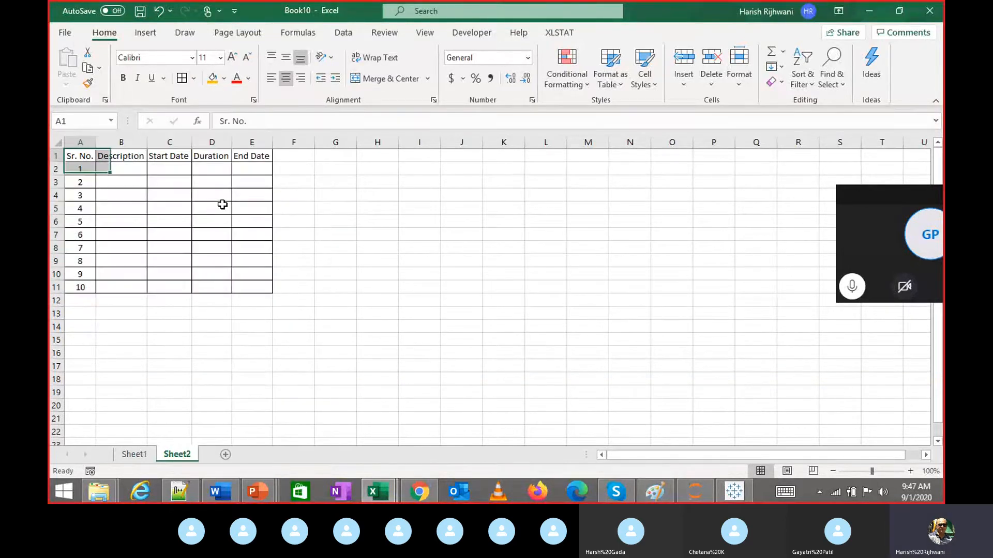
key(Right)
key(Down)
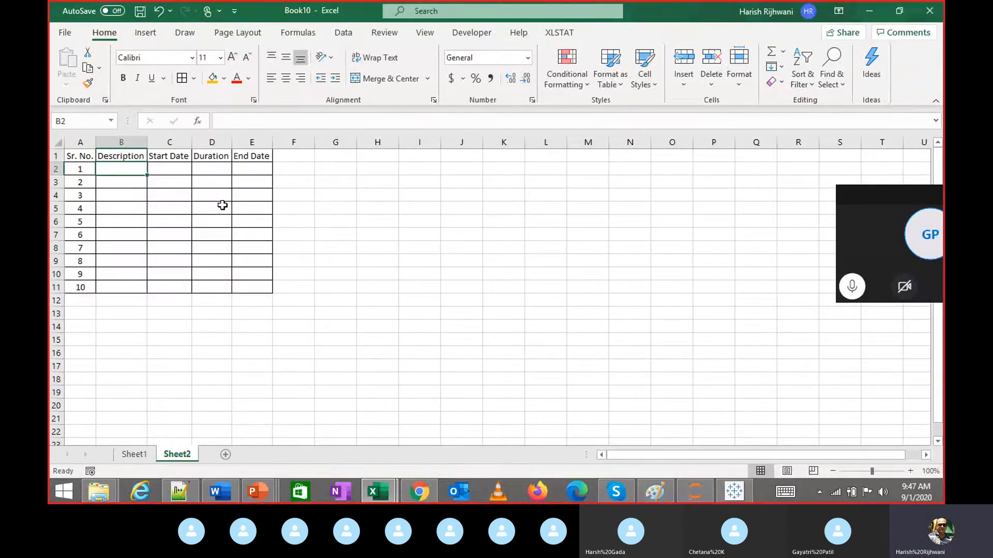
text(Requir)
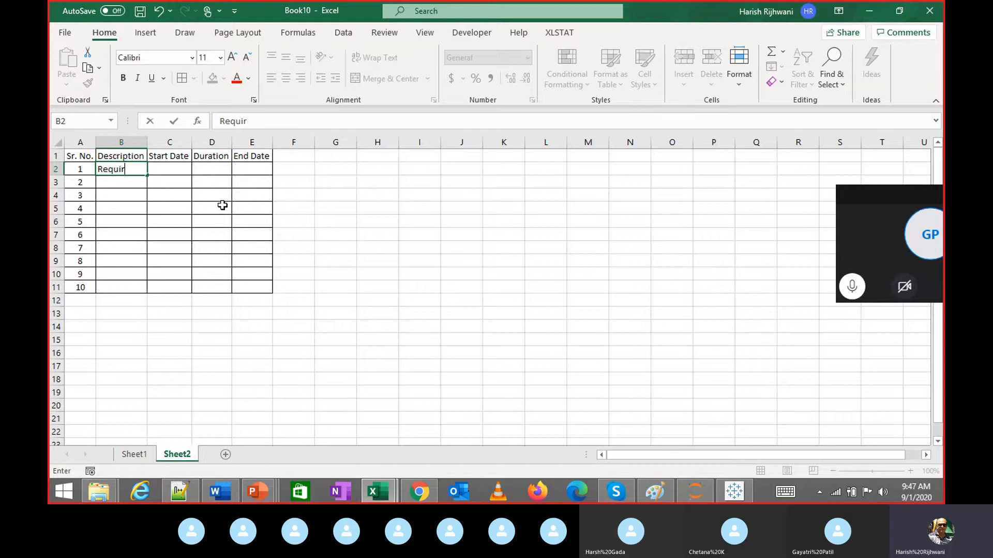
text(ement Gathering)
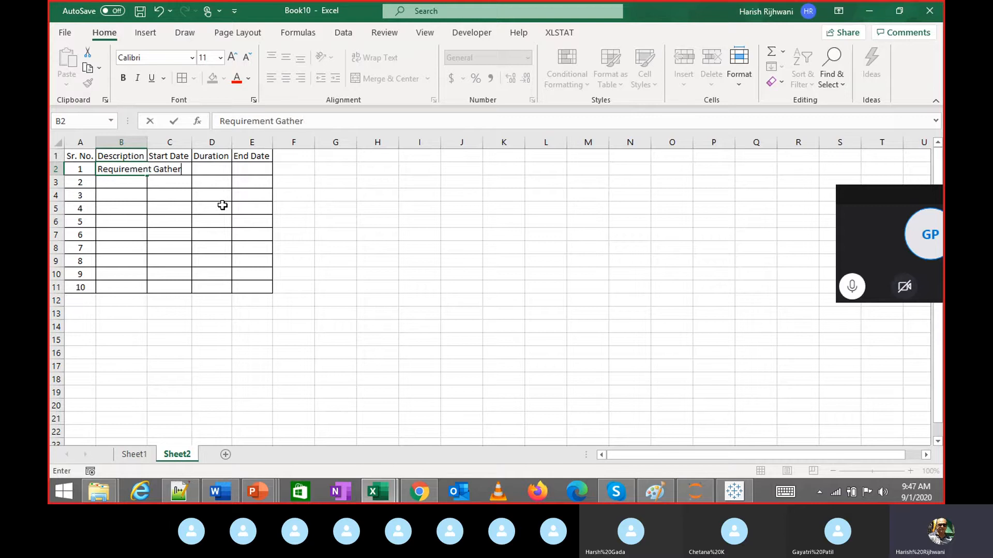
key(ctrl+Return)
key(Down)
text(De)
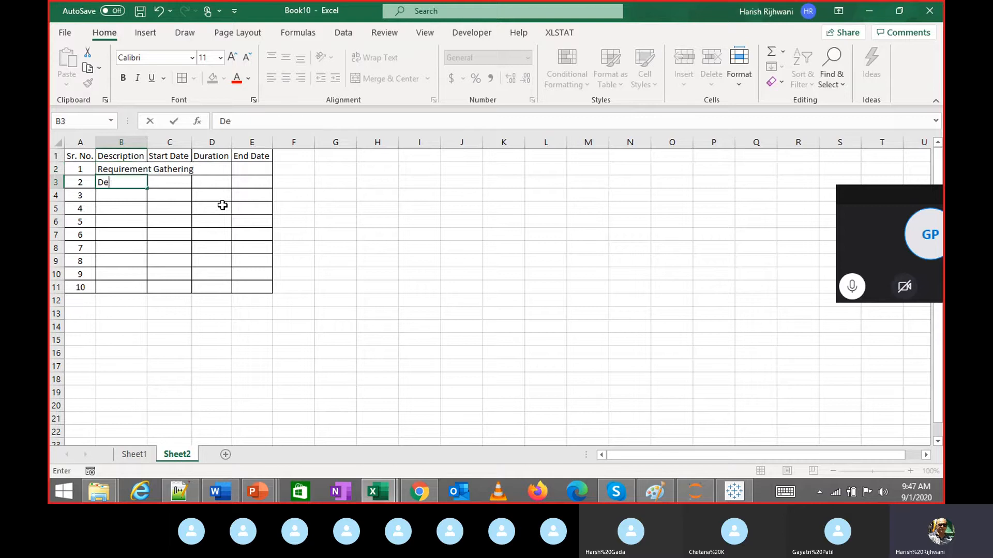
text(sign)
key(Return)
text(Dev)
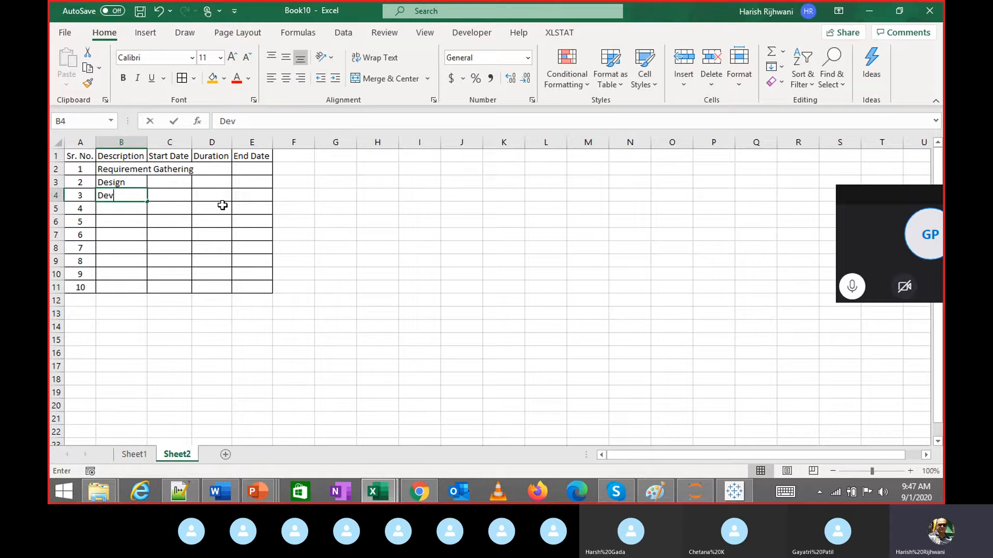
text(elopment)
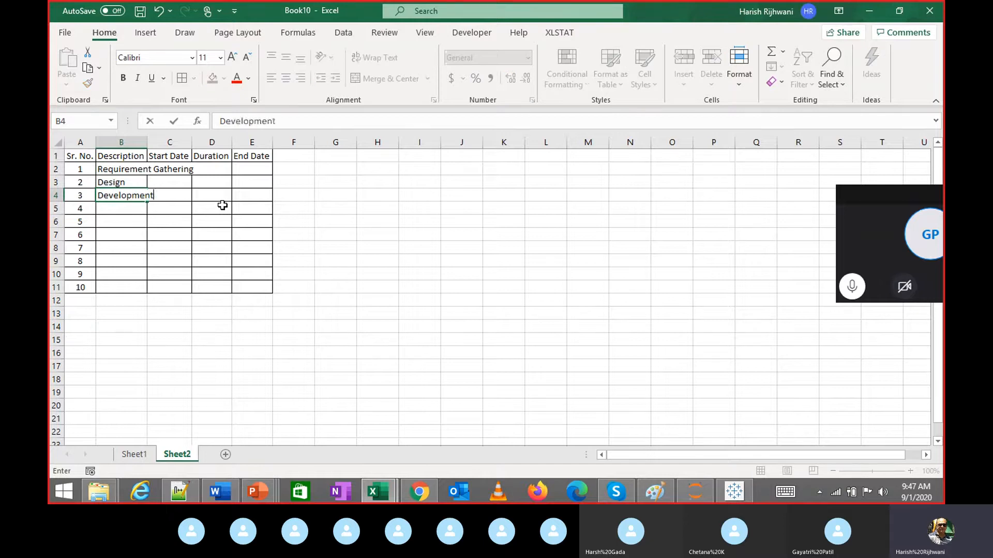
key(Return)
AutoFit the column widths of the whole table A1:E11 to its contents
key(Left)
key(Up)
key(Up)
key(Up)
key(Up)
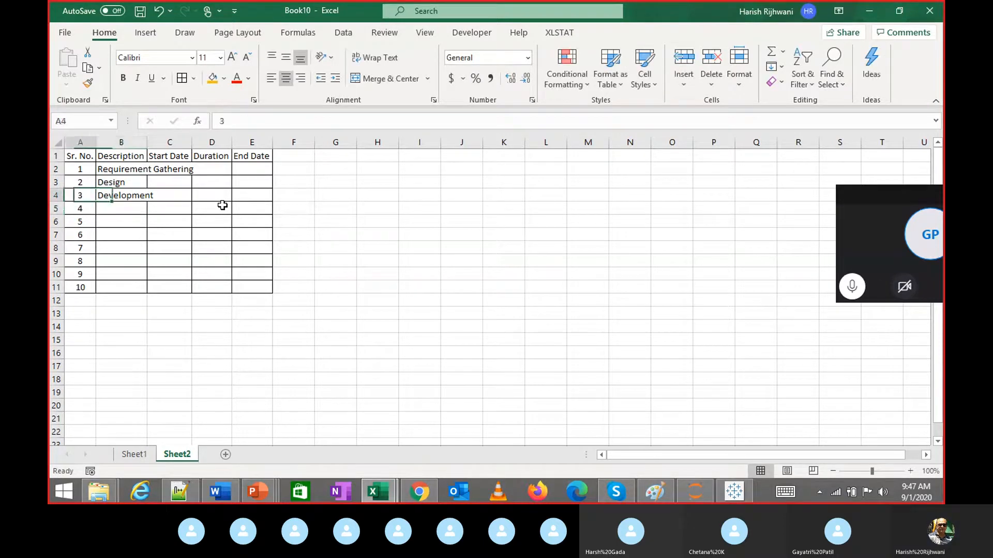
key(ctrl+a)
key(alt+o)
key(c)
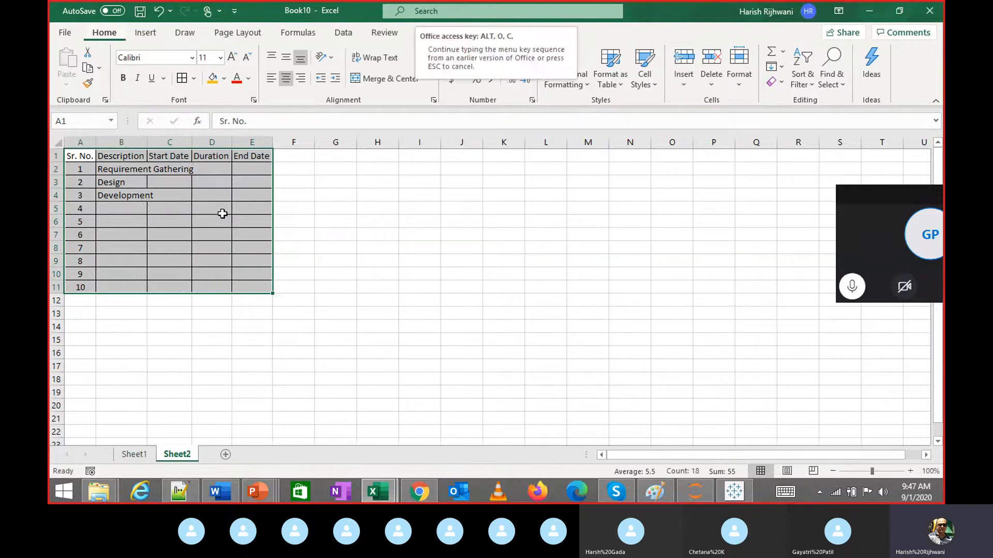
key(a)
Add the descriptions "Unit Testing" and "QA" in B5:B6
key(Right)
key(Left)
key(Down)
key(Down)
key(Down)
key(Right)
key(Down)
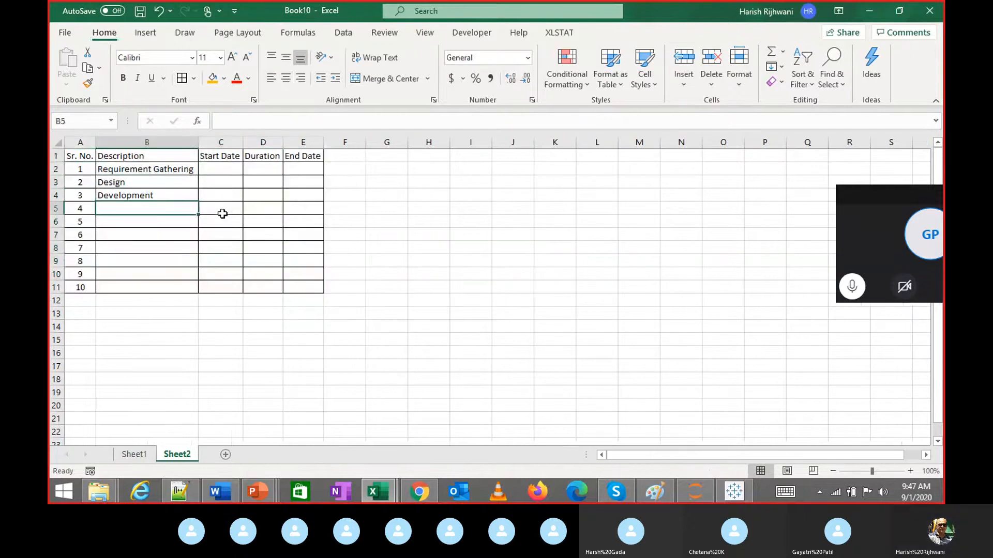
text(Unit Test)
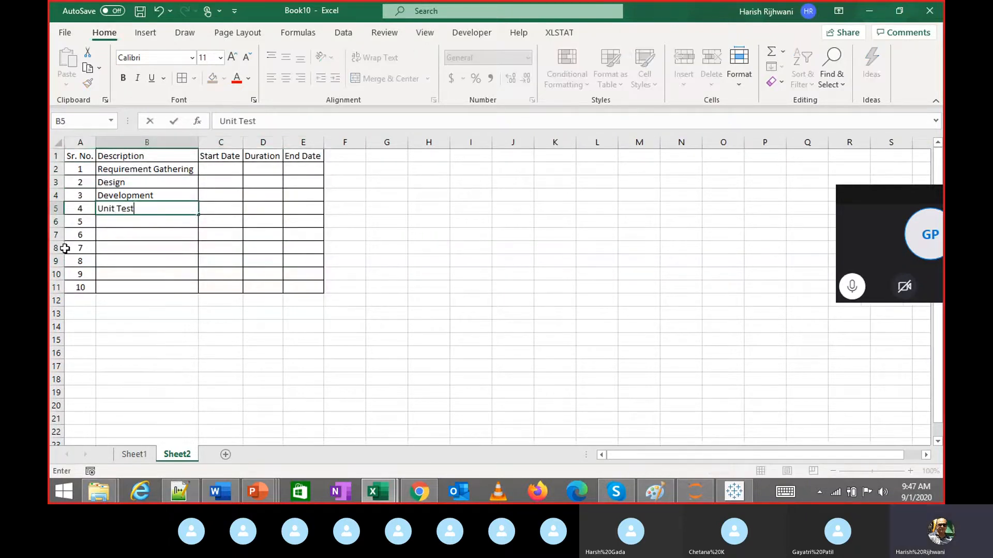
text(ing)
key(Return)
text(q)
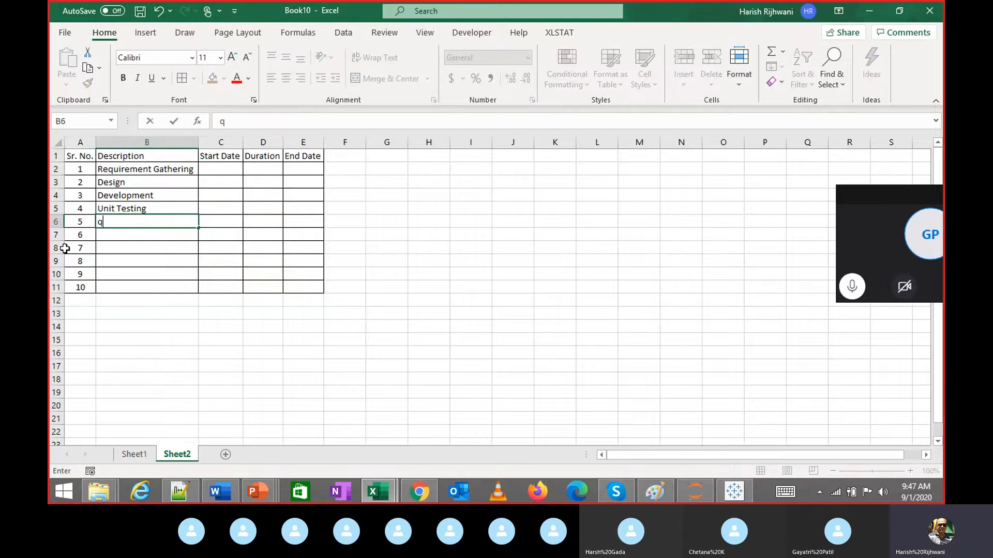
text(QA)
key(Up)
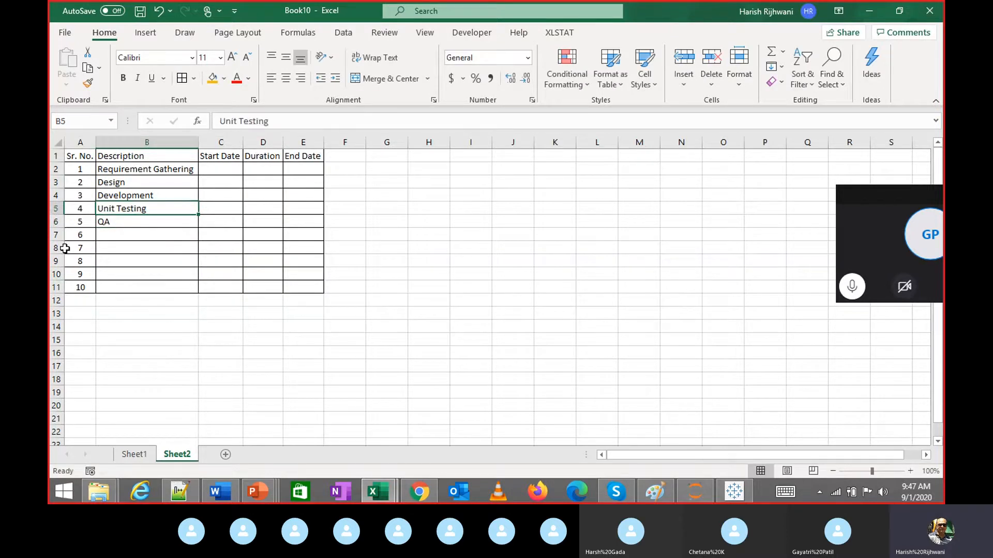
Enter the descriptions "Production" and "UAT" in B7:B8 and select the first Start Date cell, C2
key(Down)
key(Down)
text(r)
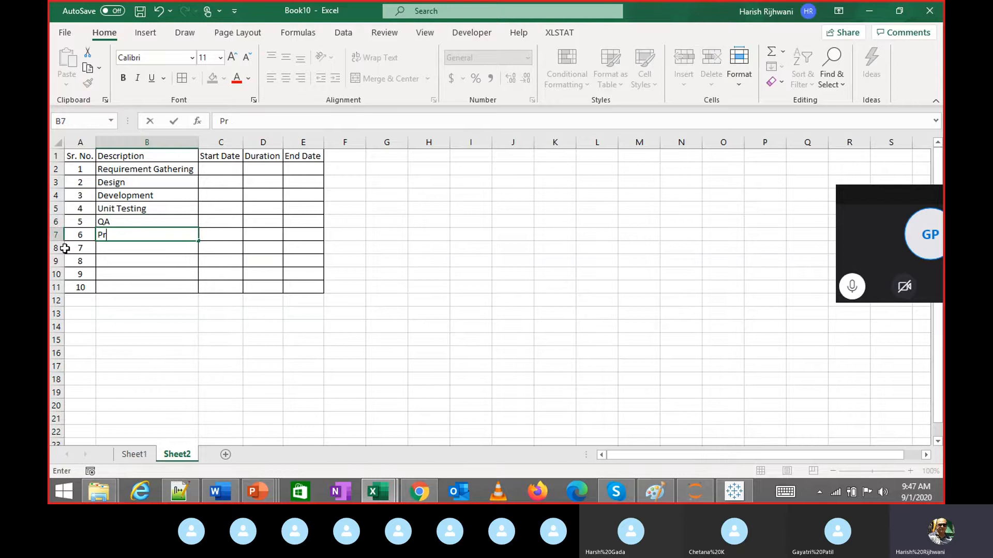
text(oduction)
key(Return)
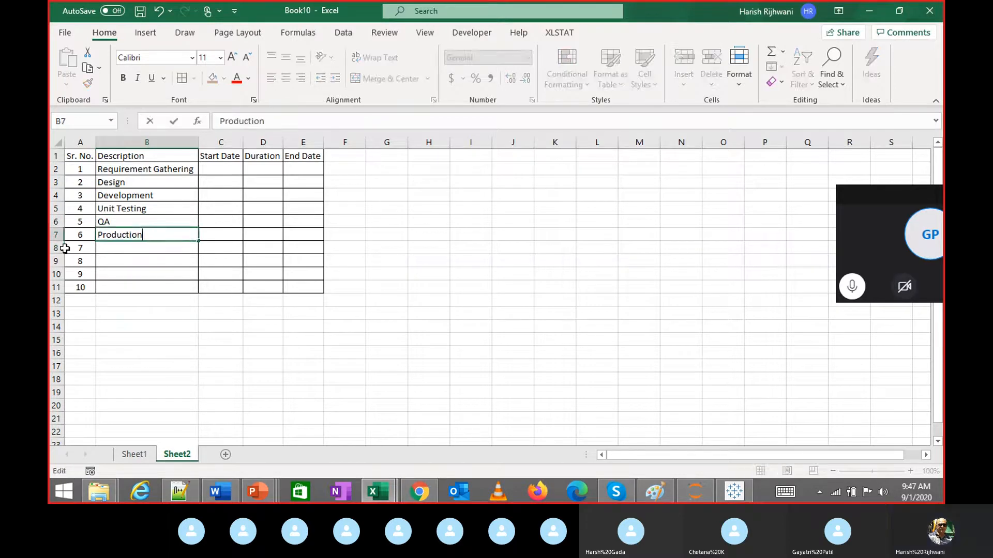
text(UAT)
key(ctrl+Return)
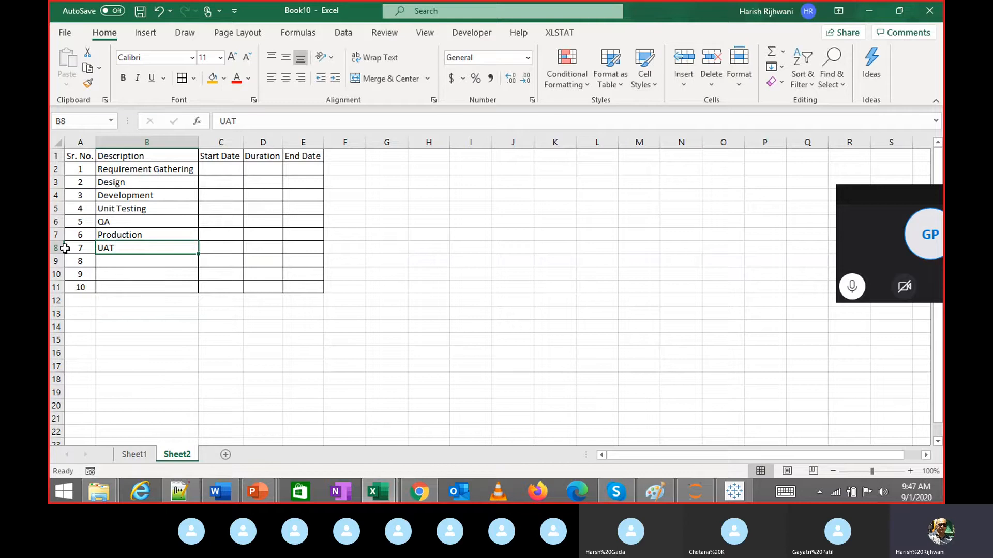
key(ctrl+Up)
key(Right)
key(Down)
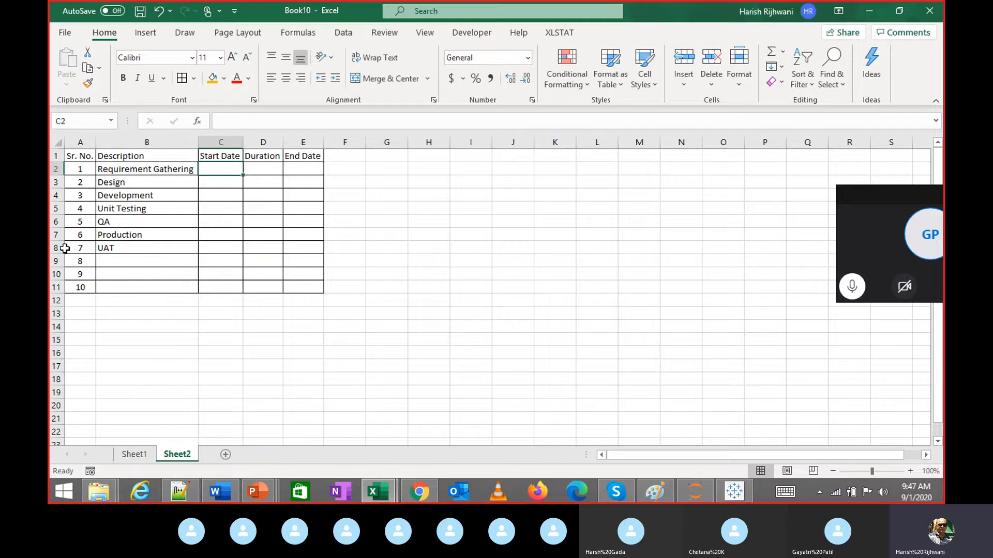
text(=)
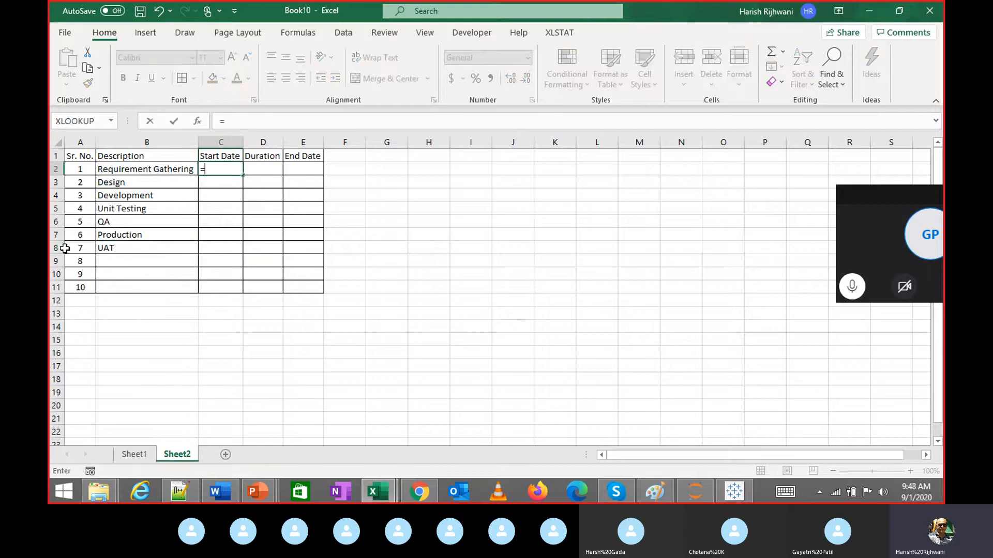
text(to)
key(Tab)
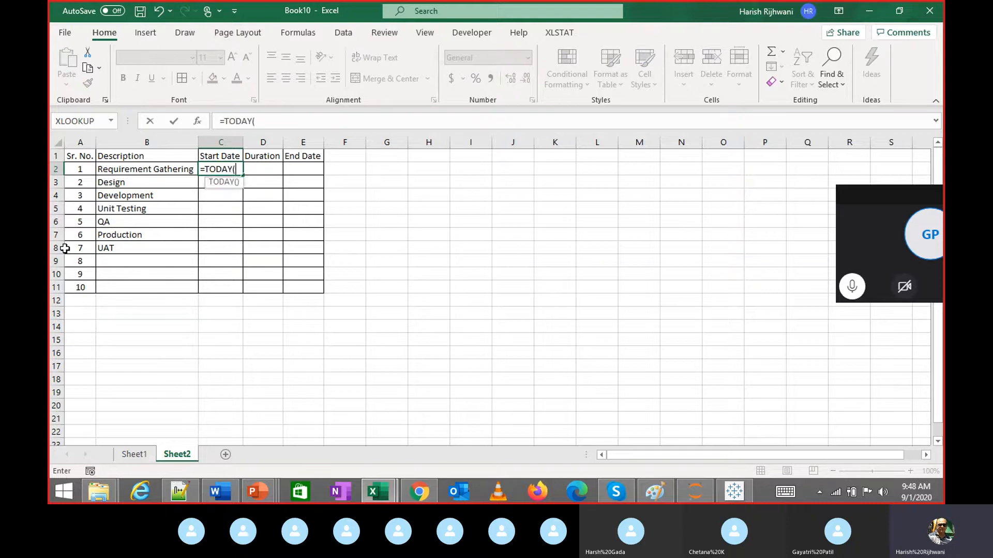
key(Escape)
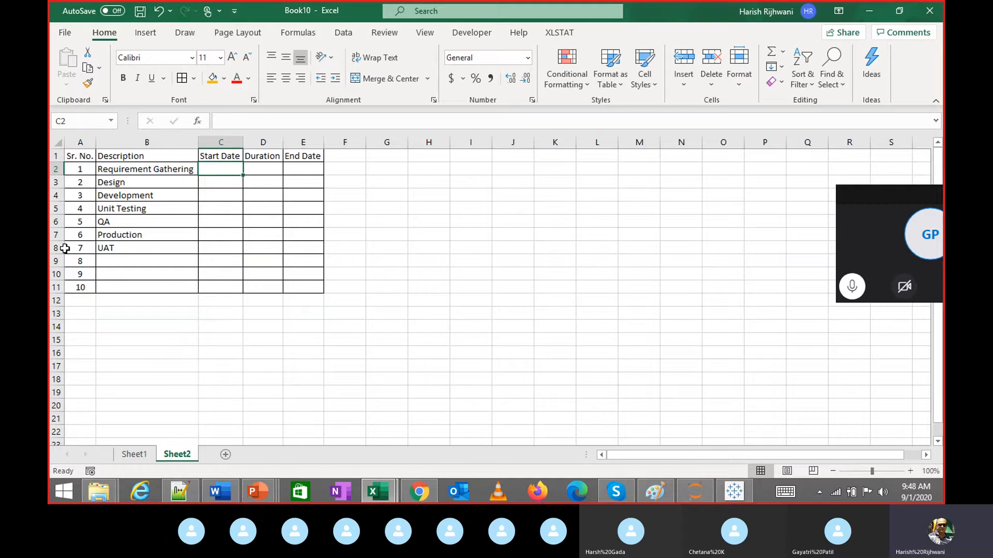
Enter the start date 10/1/2020 in C2 and the duration 10 in D2 for Requirement Gathering
text(10/1)
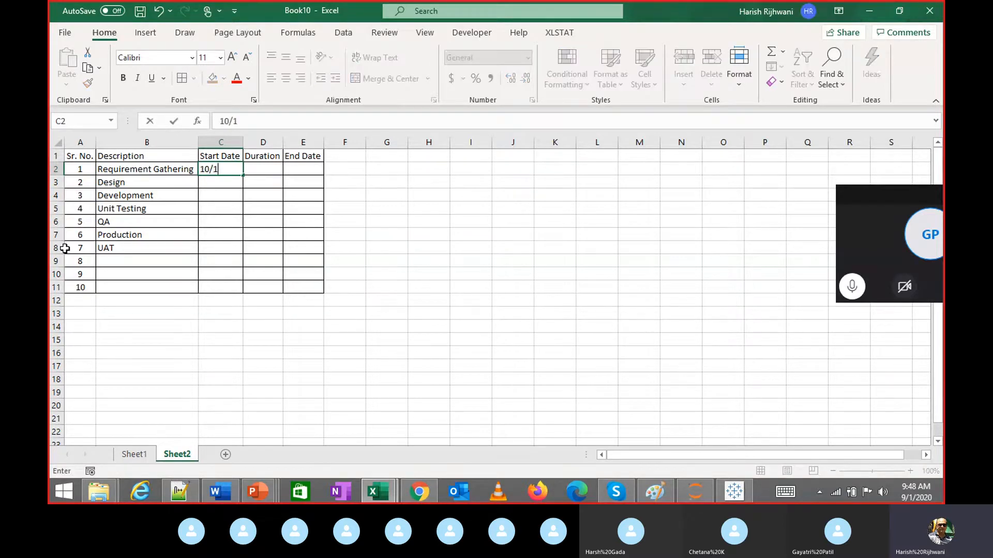
text(/2020)
key(Tab)
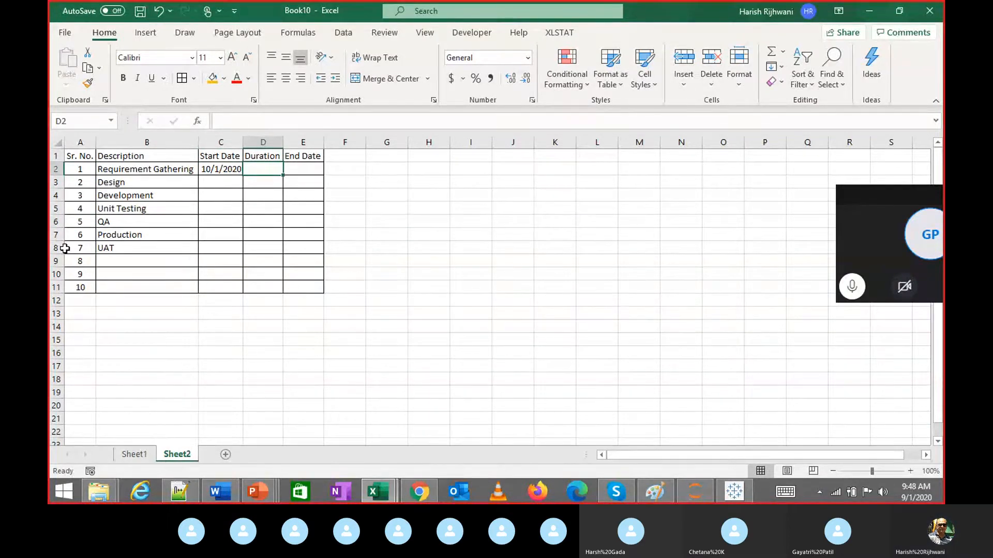
text(10)
key(ctrl+Return)
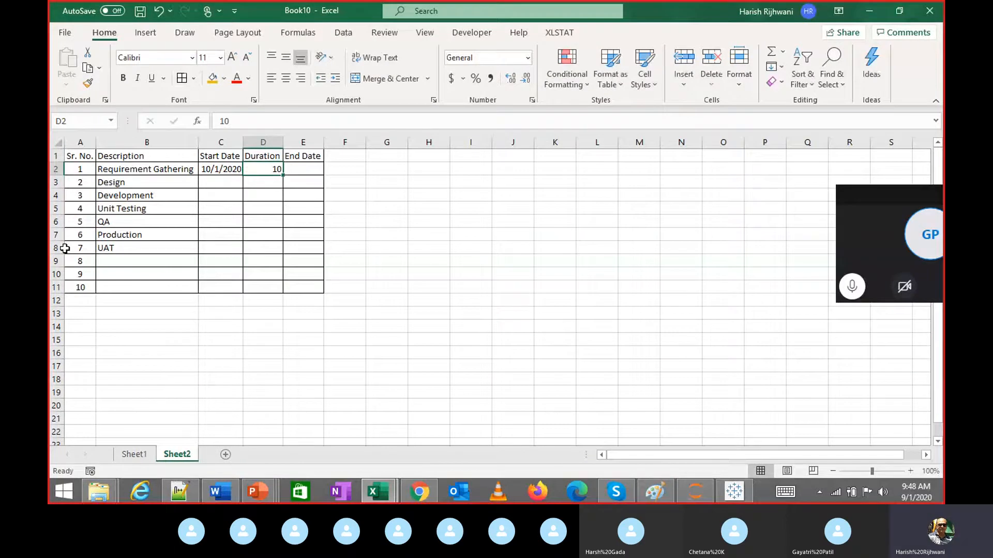
Select the End Date cell of the Requirement Gathering row, E2
click(64, 248)
key(Up)
key(Up)
key(Up)
key(Up)
key(Up)
key(Up)
key(Up)
key(Right)
key(Right)
key(Right)
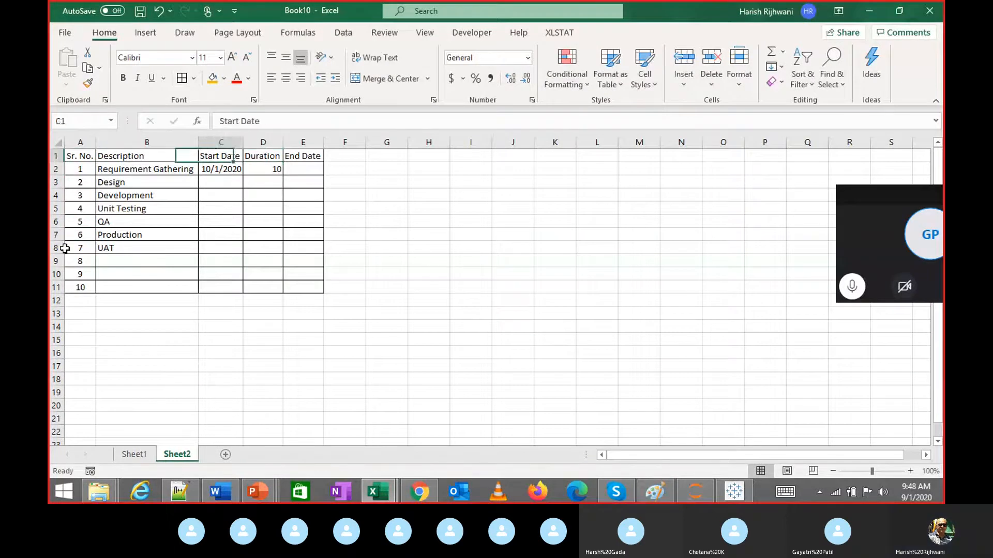
key(Down)
key(Right)
key(Left)
key(Right)
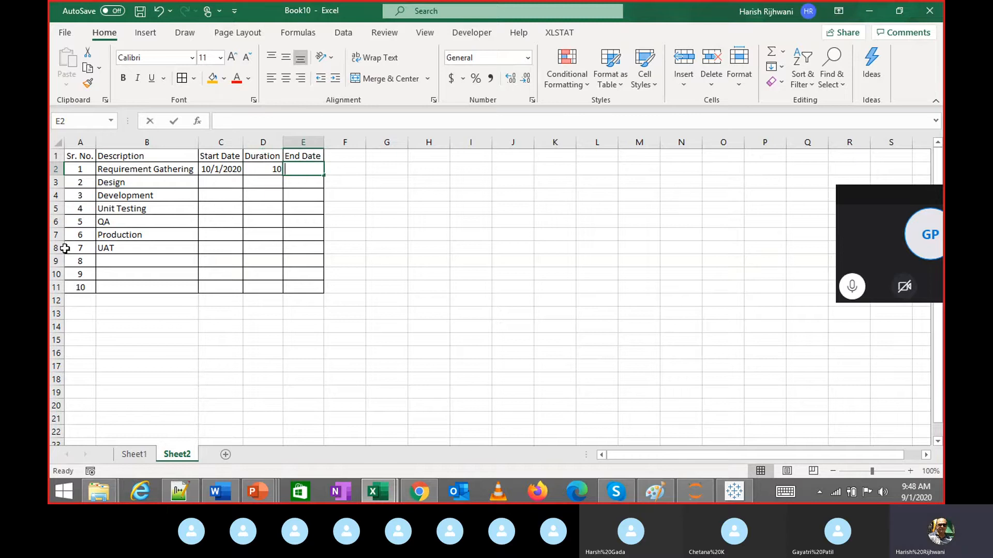
text(=)
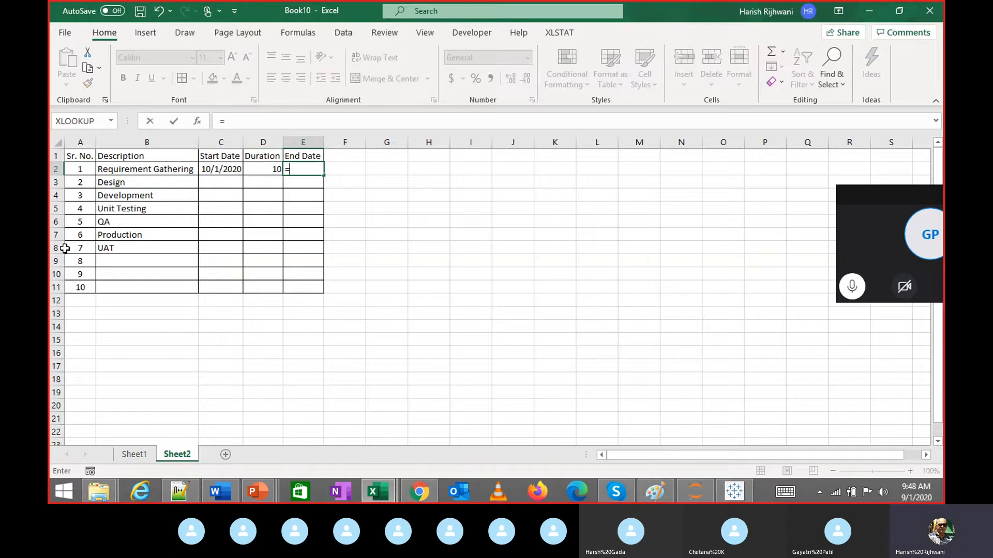
text(we)
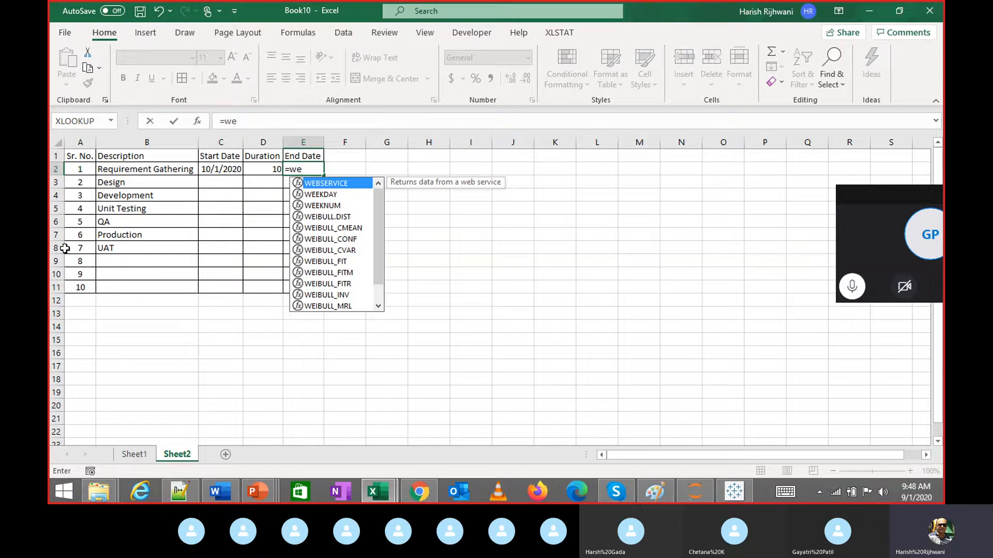
text(e)
key(Escape)
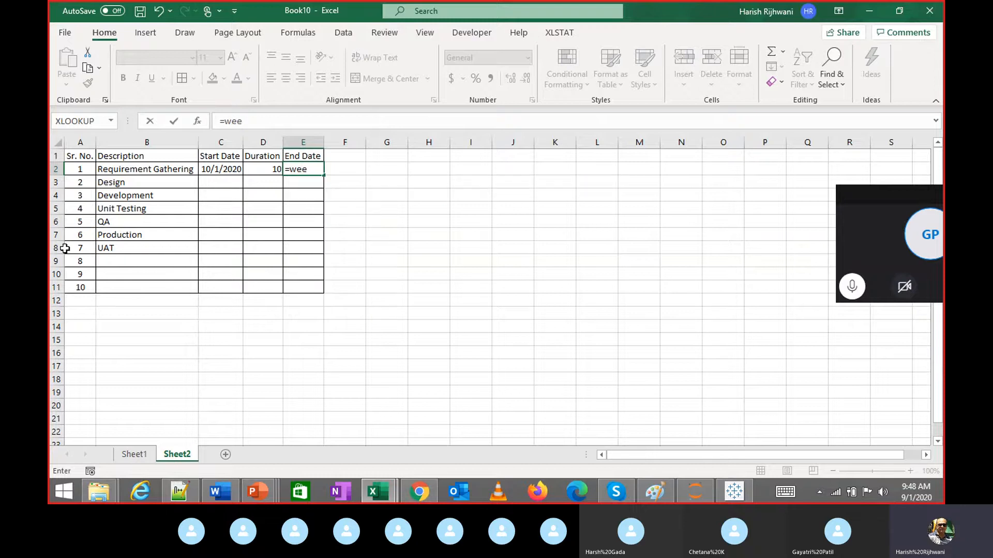
key(Escape)
Enter the formula =C2+D2 in E2 to add the duration to the Requirement Gathering start date
text(=)
key(Left)
key(Left)
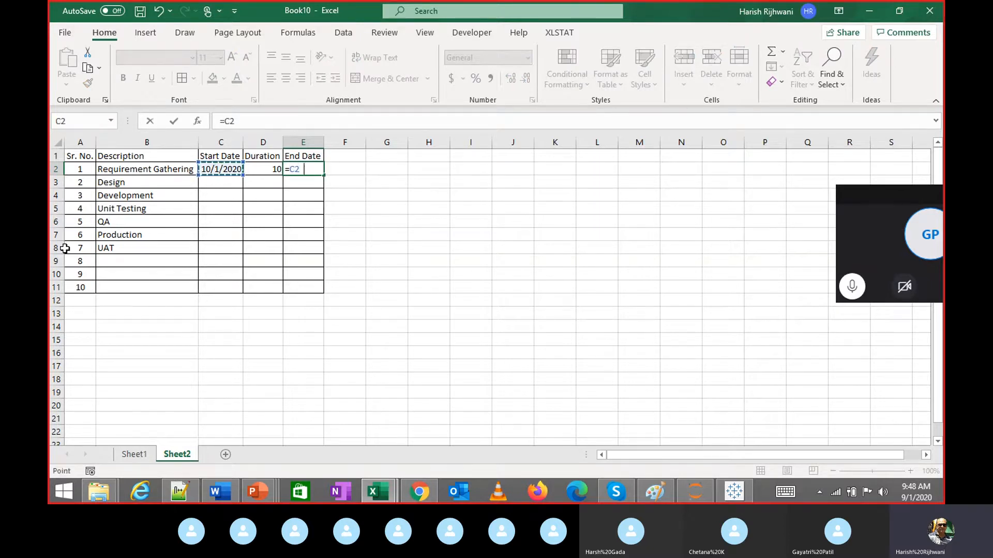
text(+)
key(Left)
key(ctrl+Return)
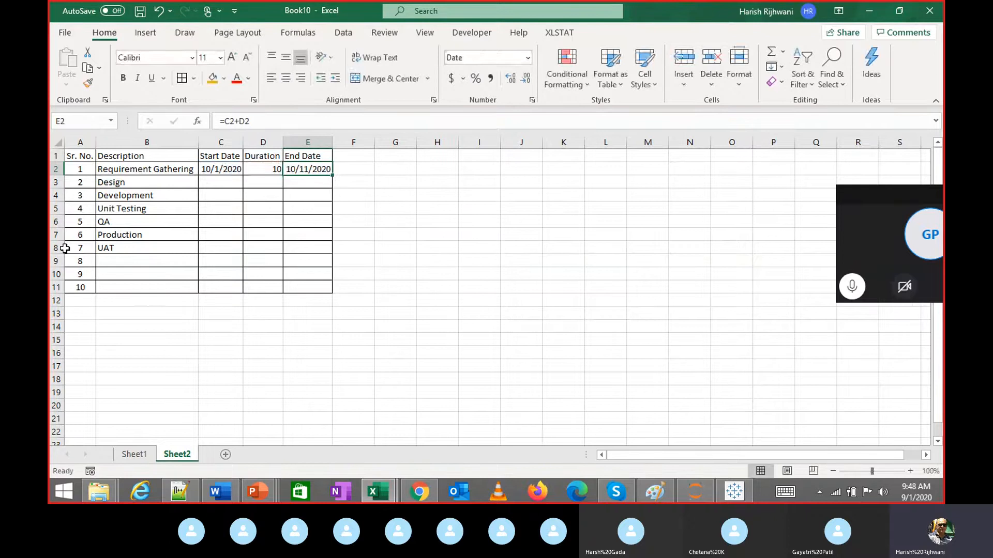
key(F2)
key(Left)
key(Left)
key(Left)
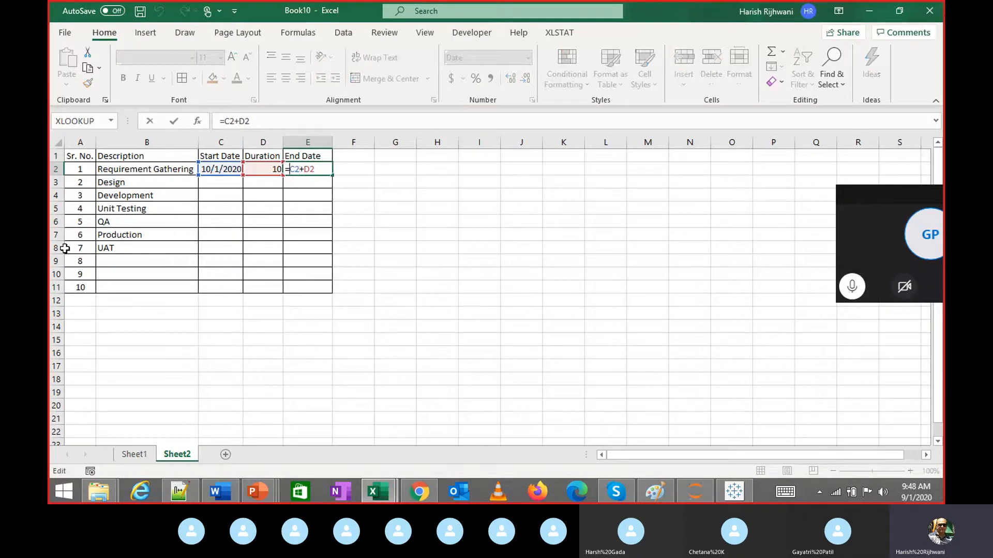
text(w)
key(BackSpace)
key(ctrl+Return)
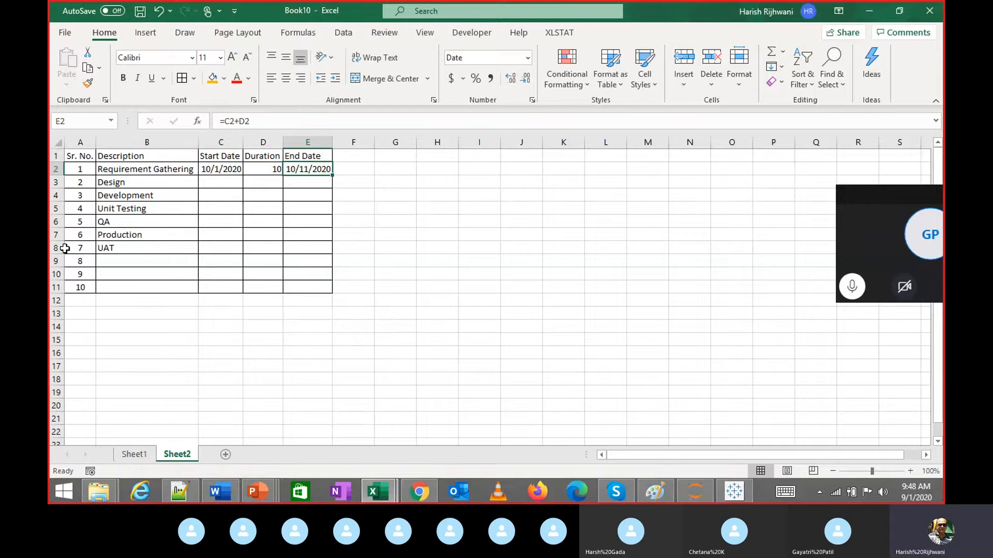
Look for a date-adding function in cell G2 by starting formulas with "dat" and "add", without keeping either
key(Right)
key(Right)
text(=)
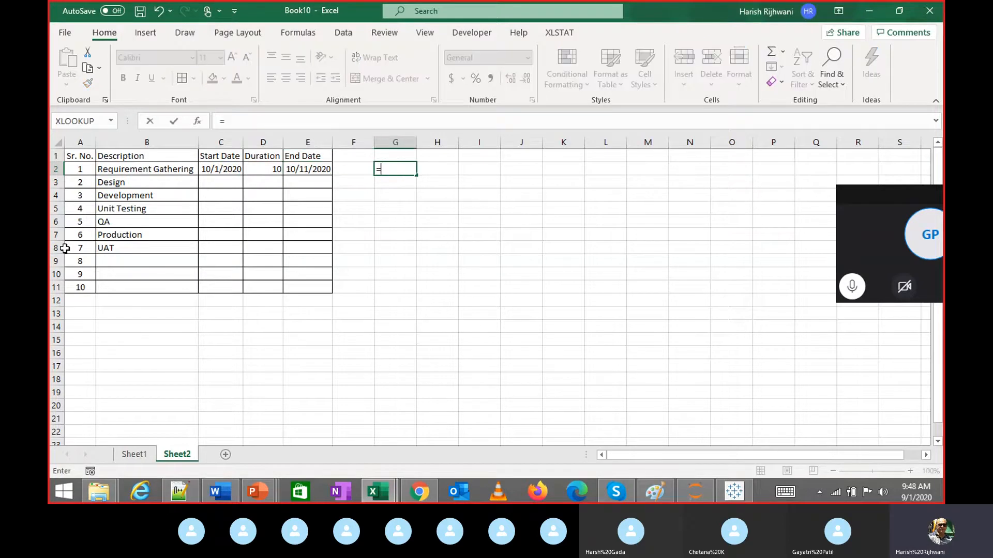
text(dat)
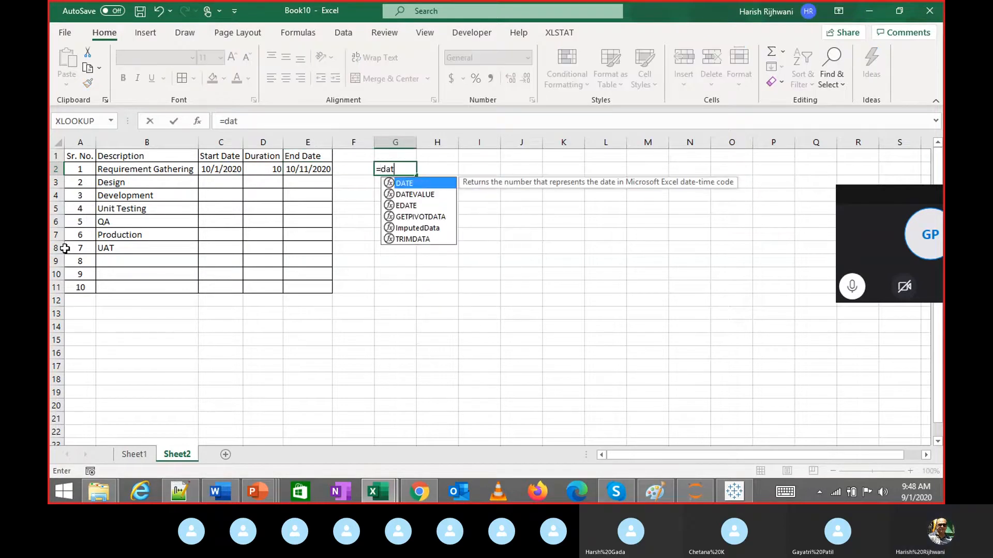
key(BackSpace)
key(BackSpace)
key(BackSpace)
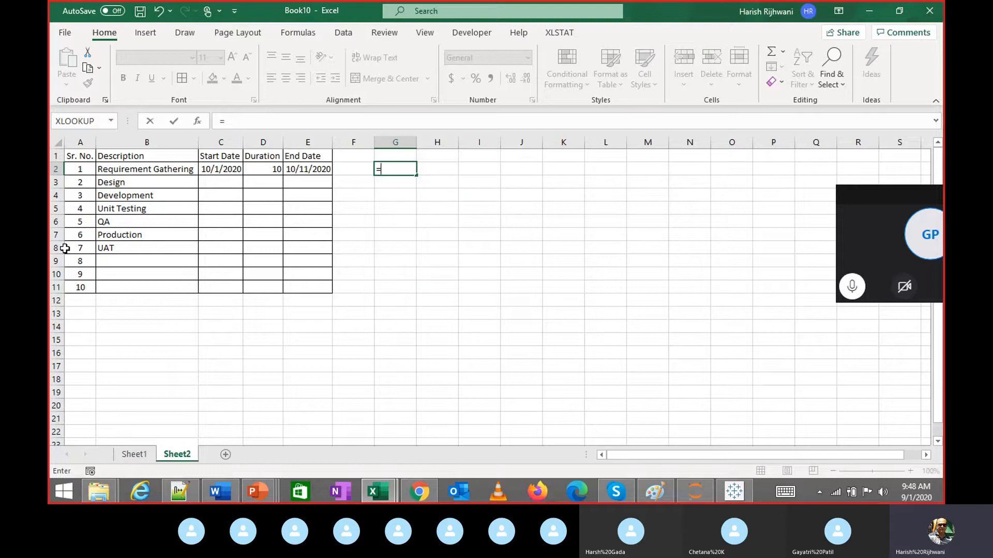
text(add)
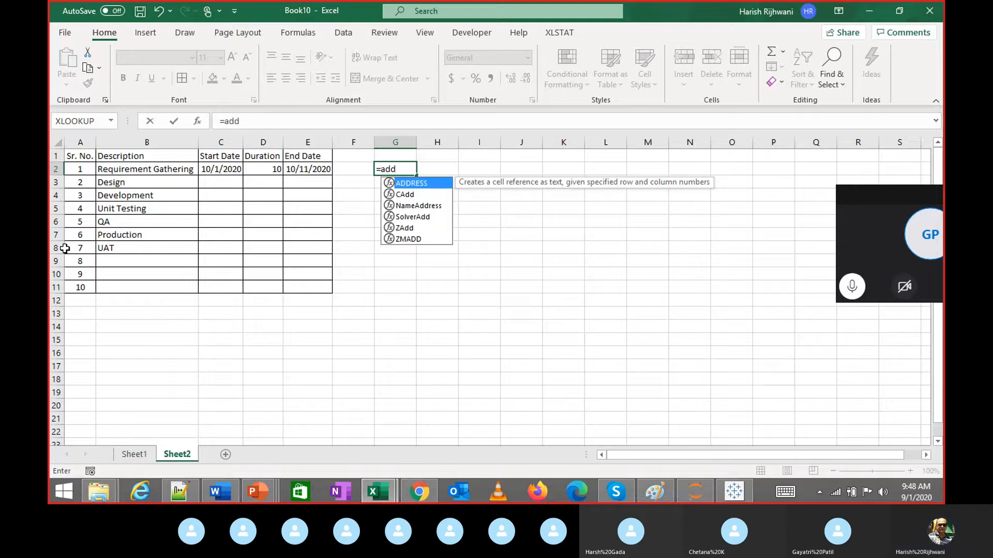
key(BackSpace)
key(Escape)
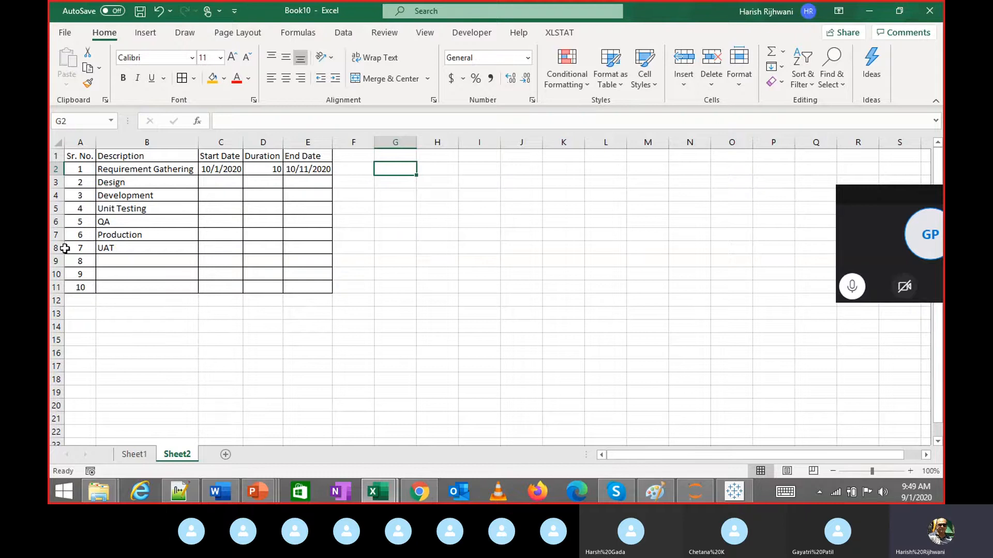
Enter the formula =WORKDAY(C2,D2) in G2 to calculate the end date in working days
text(=wo)
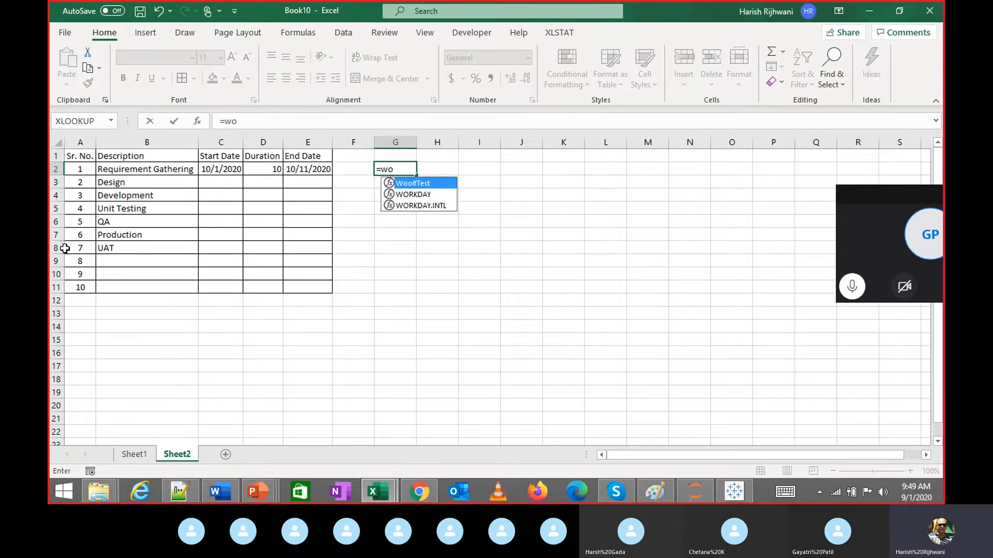
key(Down)
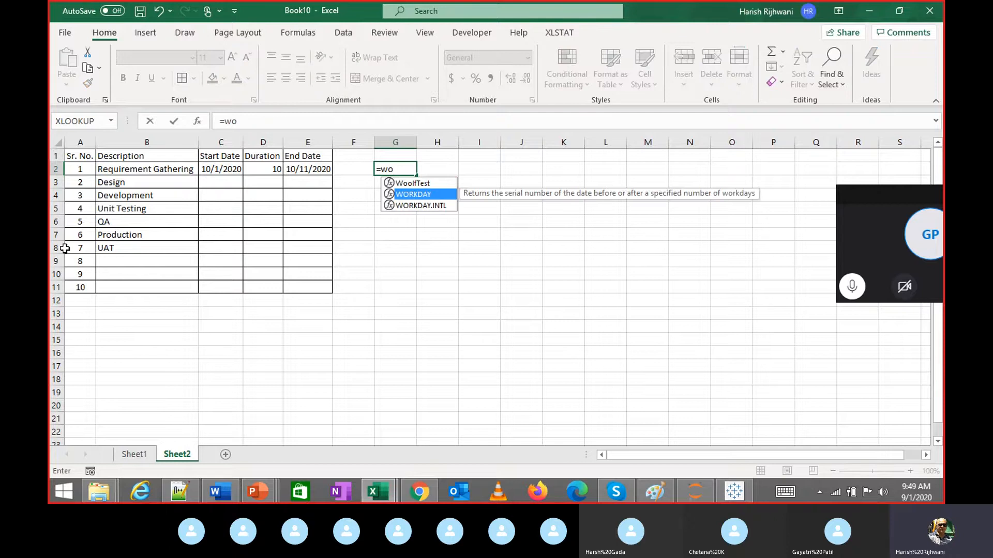
key(Tab)
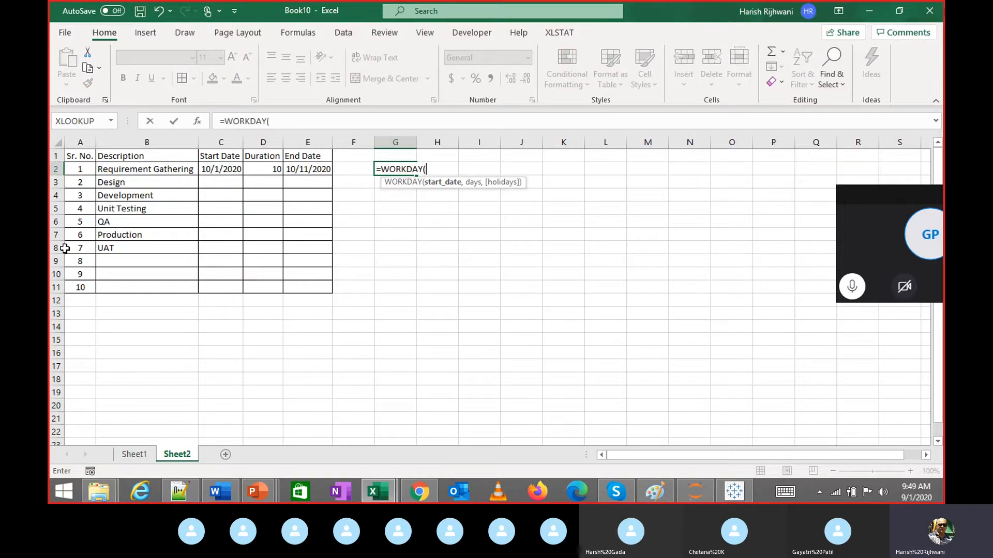
key(Left)
key(Left)
key(Left)
key(Left)
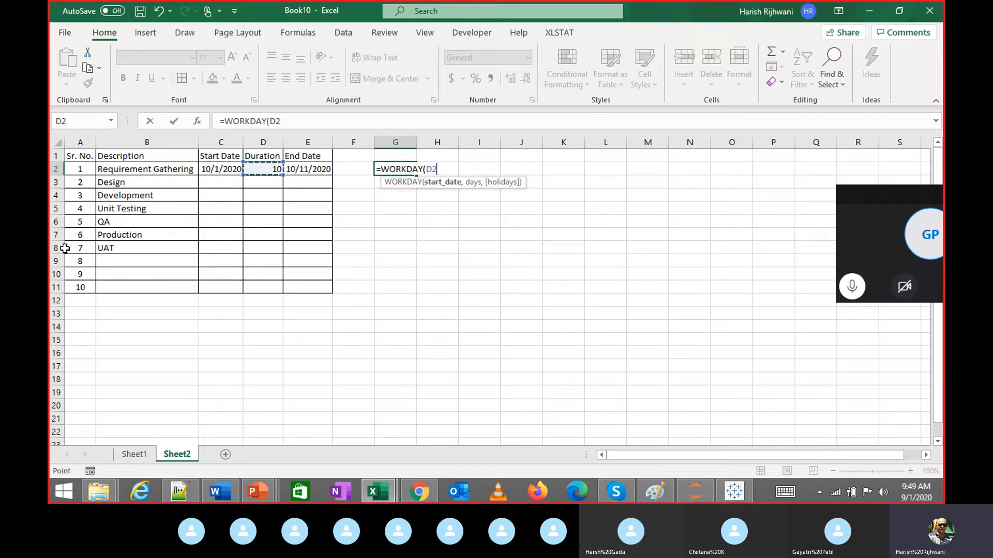
text(,)
key(Left)
key(Left)
key(Left)
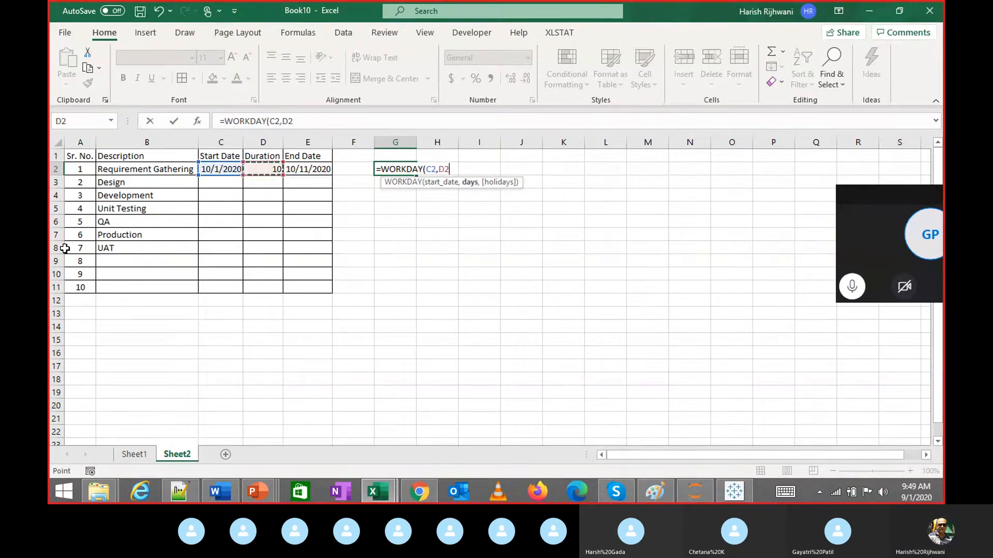
text())
key(Return)
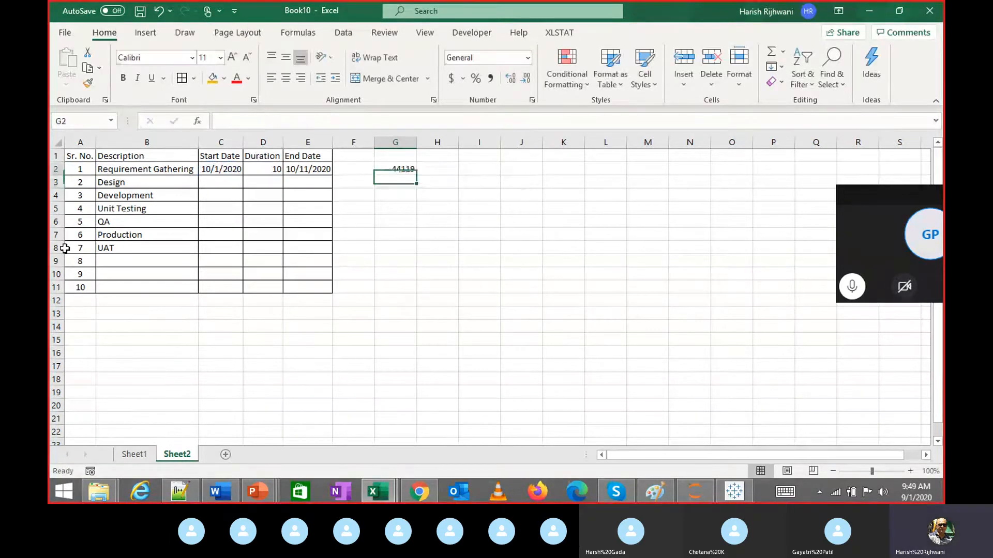
Format the WORKDAY result in G2 as Short Date
key(Up)
key(Left)
key(Left)
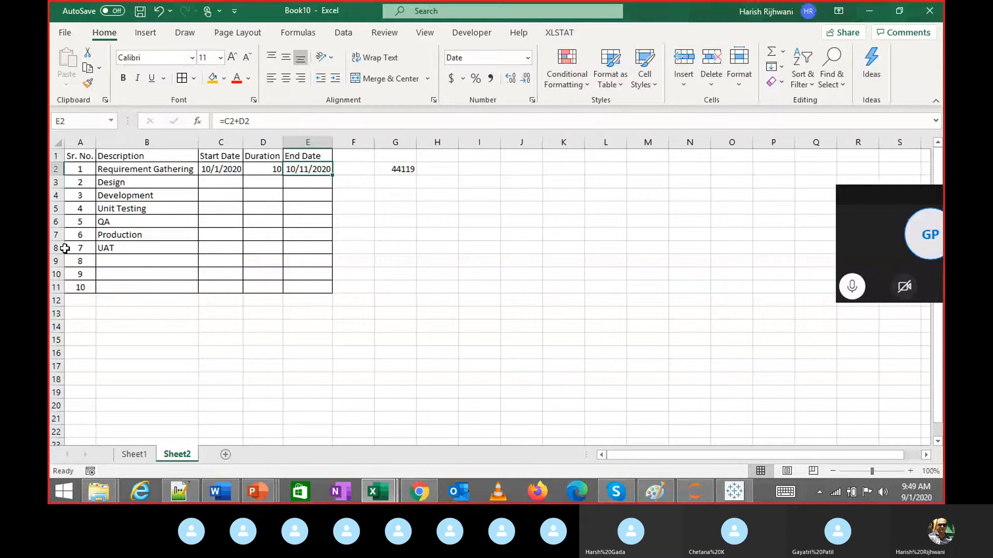
key(Right)
key(Right)
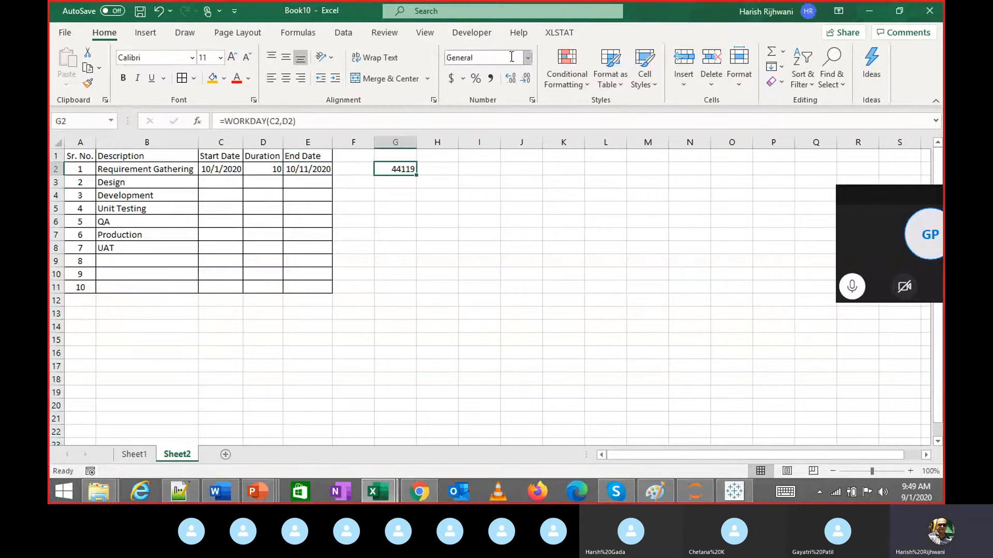
click(527, 57)
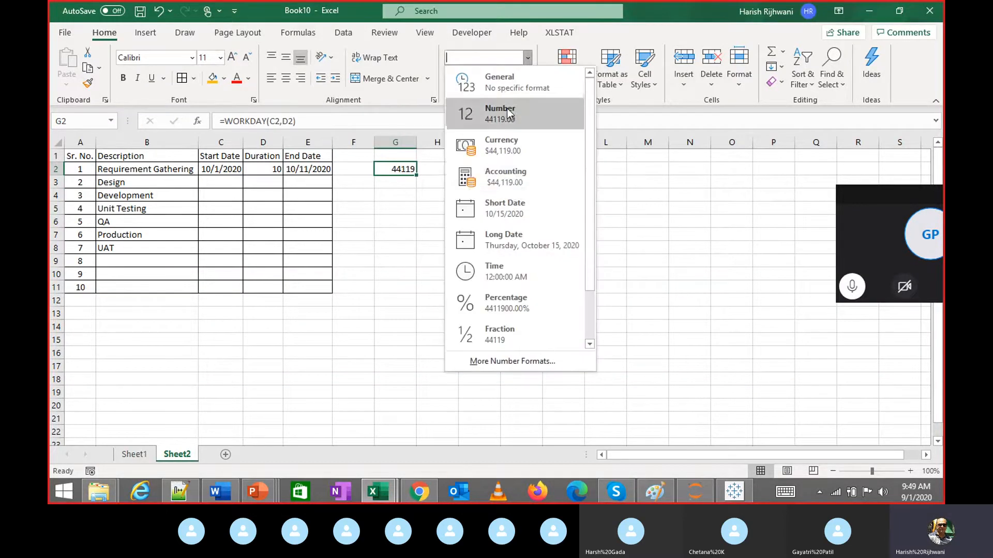
click(515, 211)
Compare the end date in E2 with the WORKDAY result in G2, checking the formula's references to C2 and D2
key(Left)
key(Left)
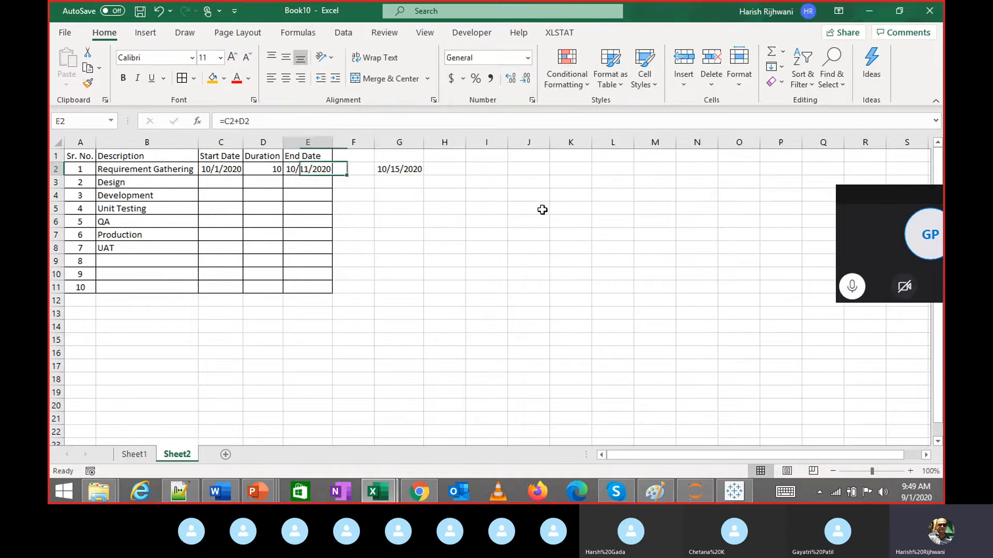
key(Right)
key(Right)
key(Left)
key(Left)
key(Left)
key(Right)
key(Left)
key(Right)
key(Right)
key(Right)
key(F2)
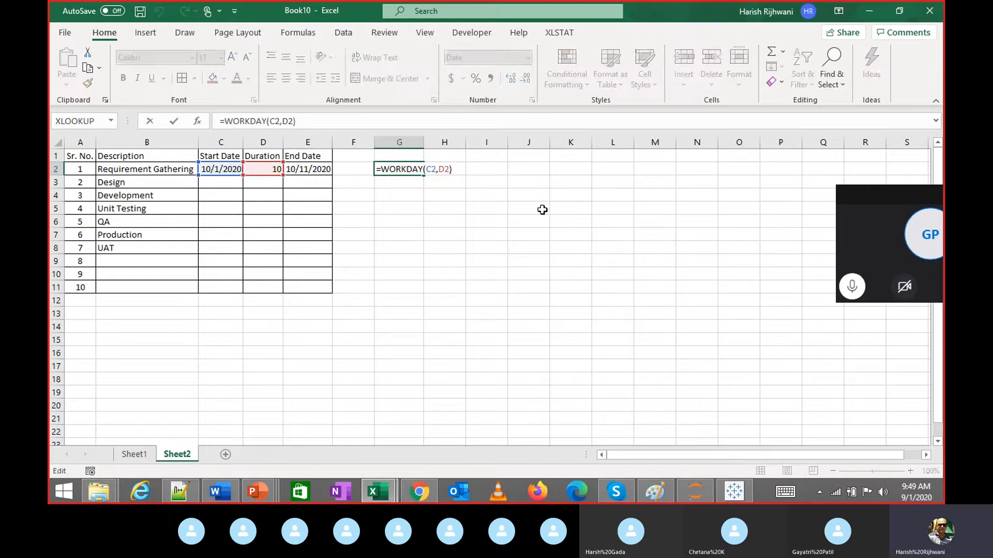
key(Escape)
key(Left)
key(Left)
key(Left)
key(Left)
key(Right)
key(Right)
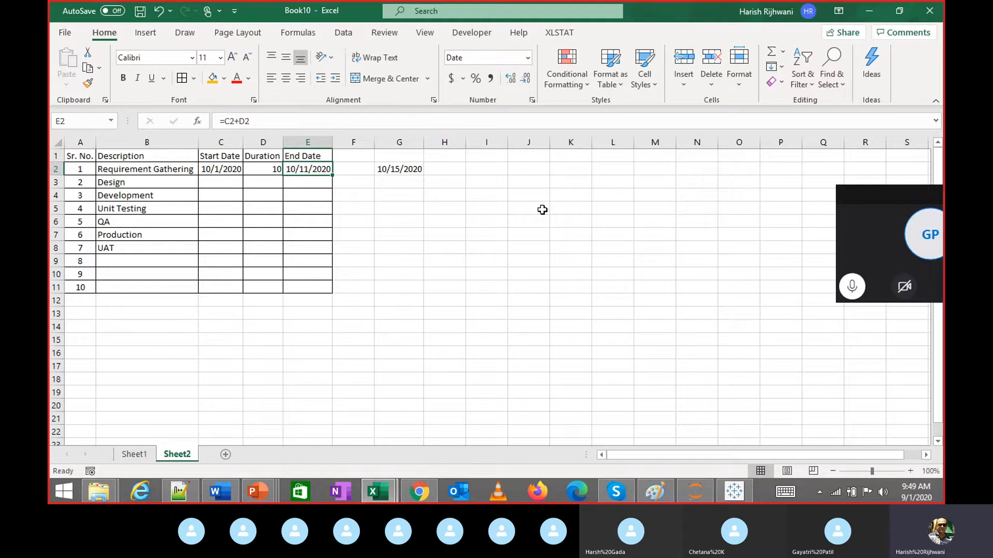
Insert two blank columns before column G, ahead of the WORKDAY result
click(398, 168)
key(alt+i)
key(c)
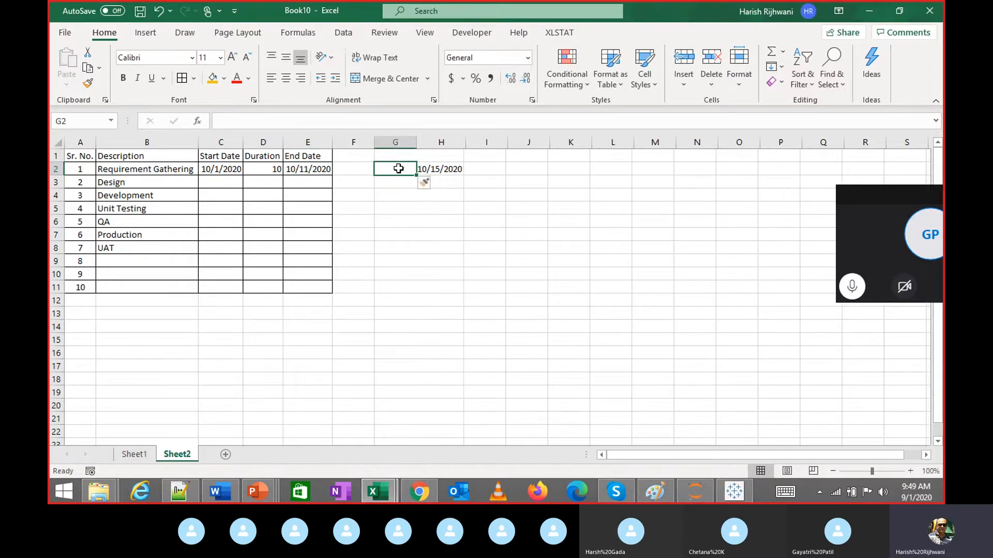
key(alt+i)
key(c)
Enter the formula =TEXT(C2,"DDD") in F2 to show the weekday of the start date
key(Left)
text(=te)
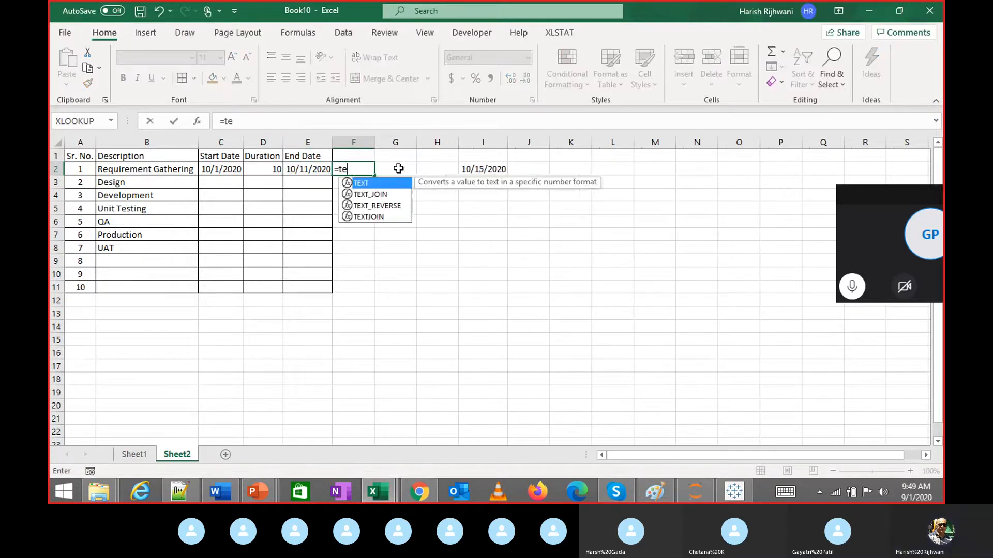
key(Tab)
text(C2,)
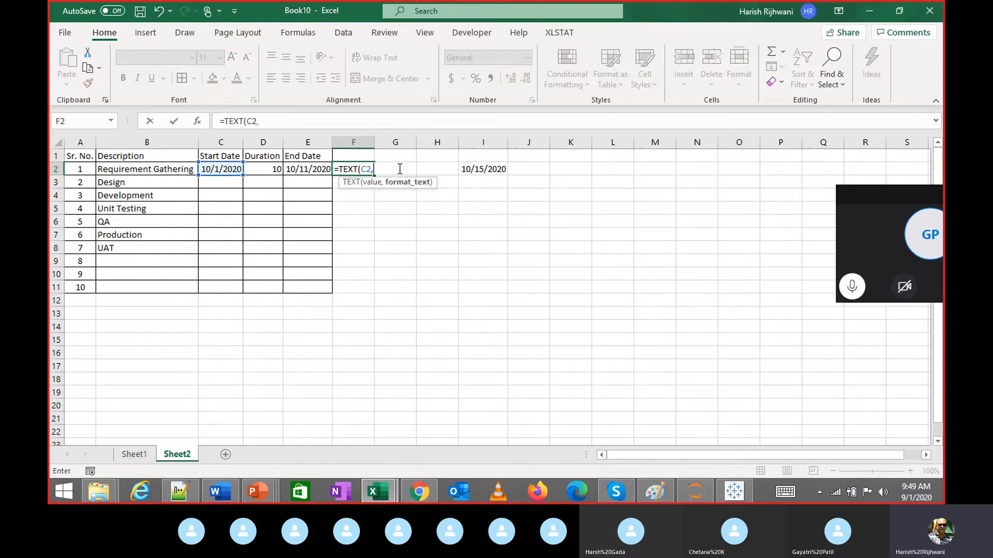
text("DDD)
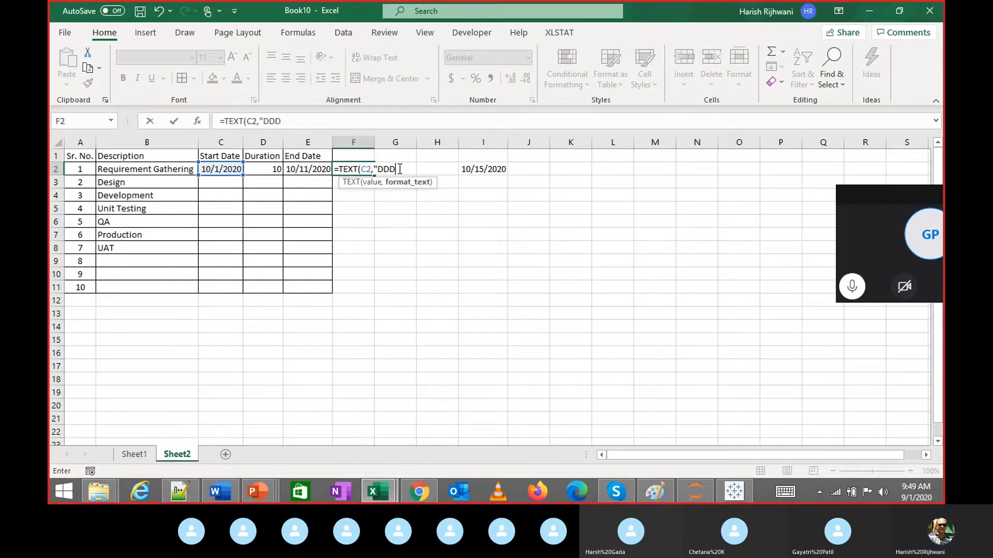
text("))
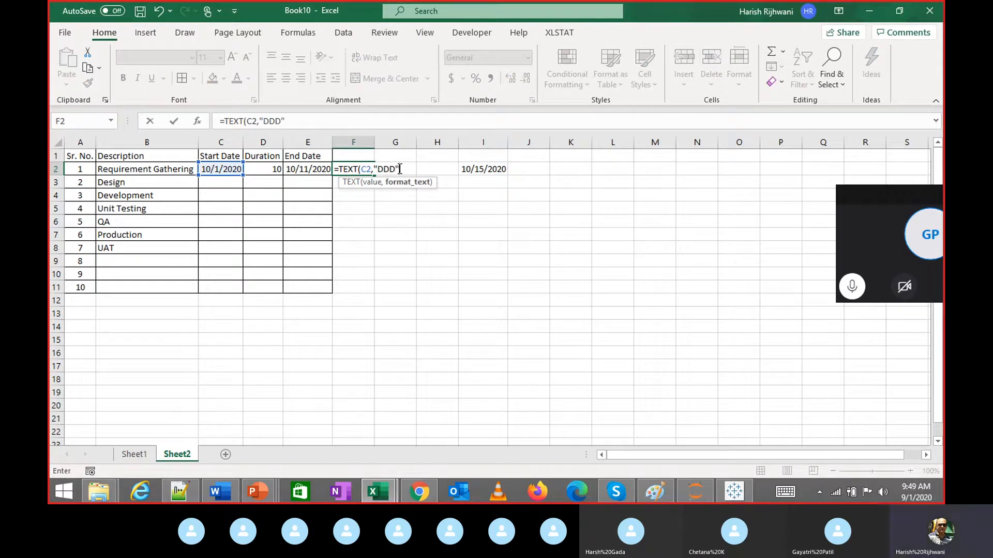
key(ctrl+Return)
Enter the formula =TEXT(E2,"DDD") in G2 to show the weekday of the end date
click(398, 169)
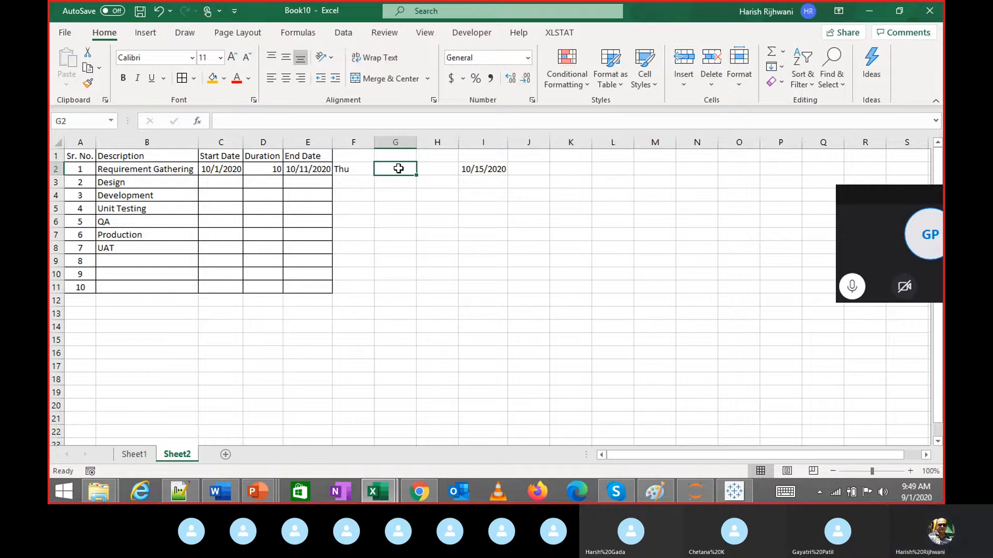
text(=)
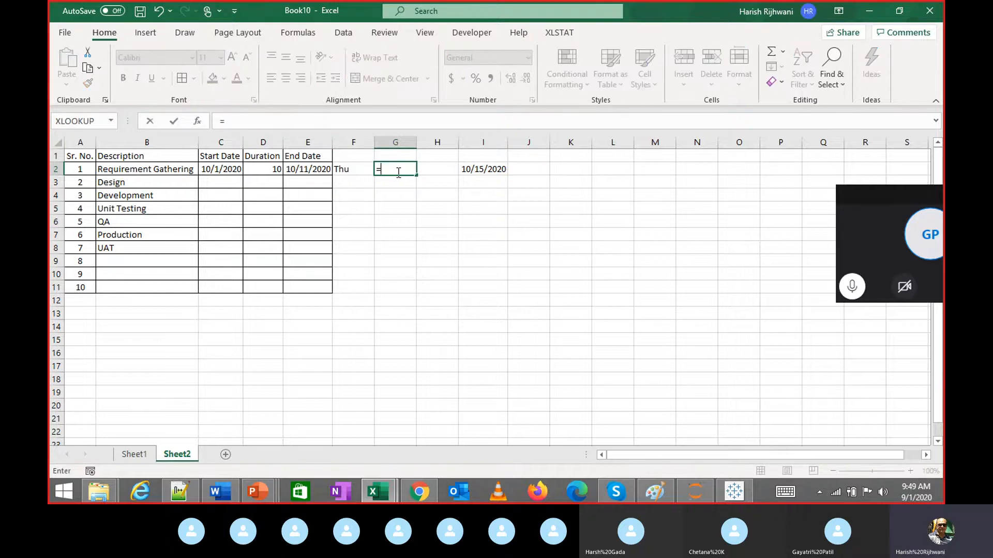
text(tex)
key(Tab)
key(Left)
key(Left)
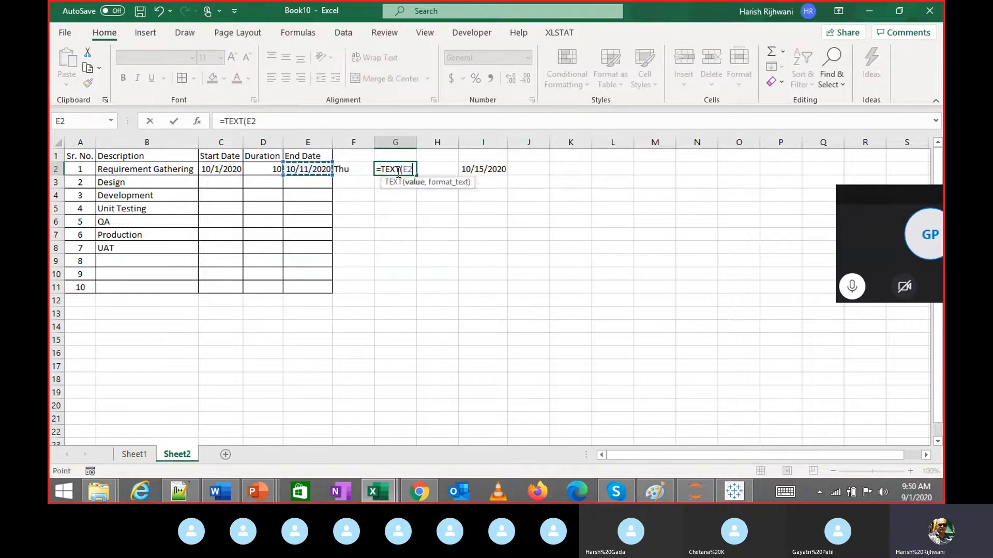
text(,"DDD")
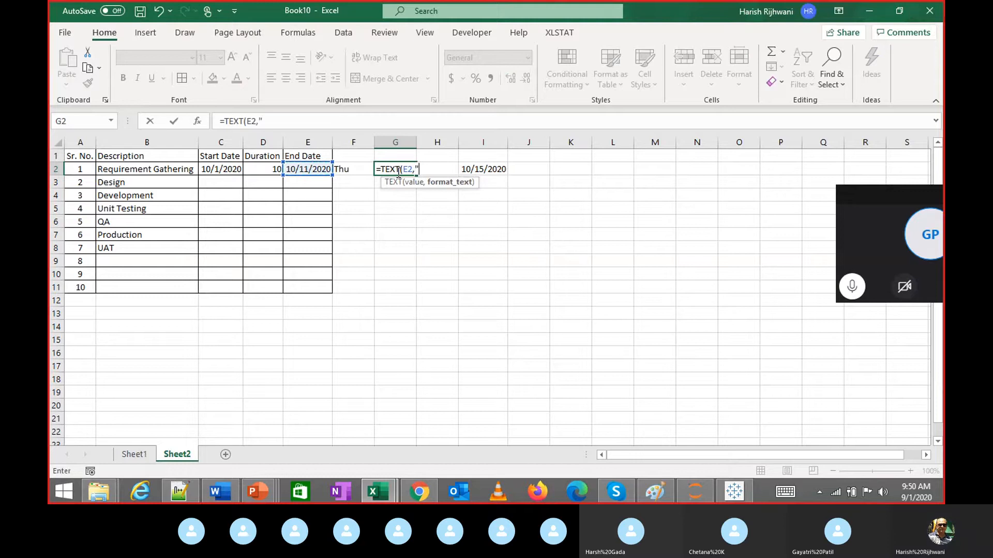
key(ctrl+Return)
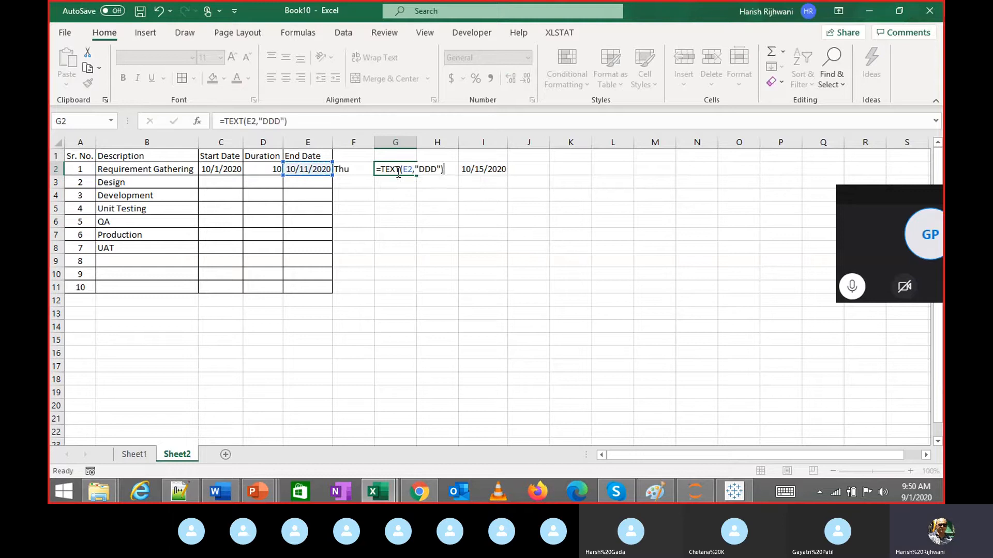
key(Left)
key(Left)
key(Left)
key(Left)
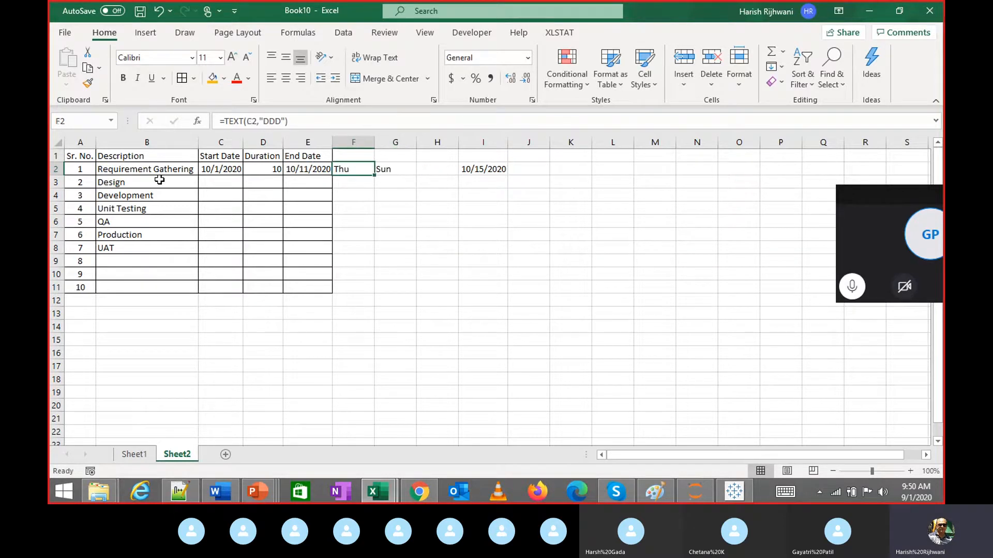
key(F2)
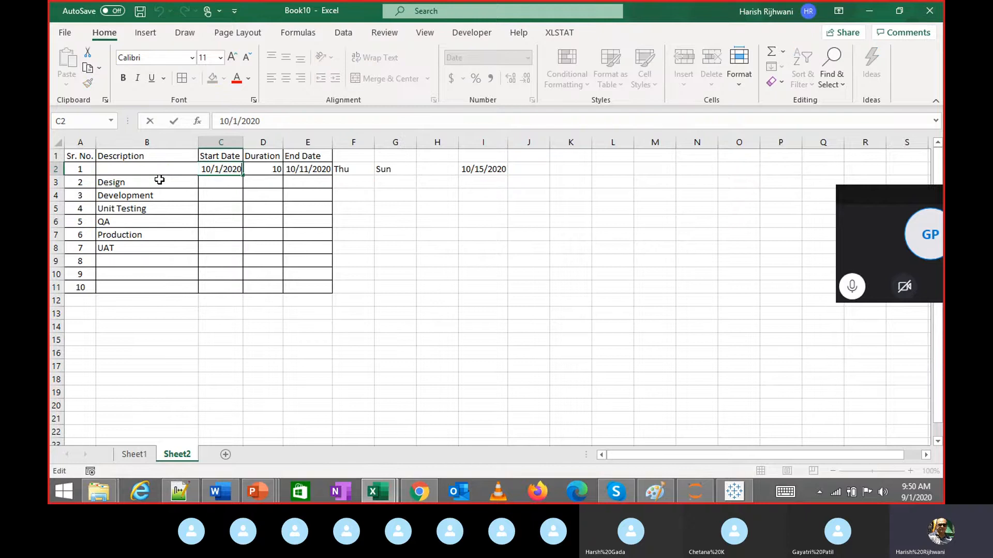
key(Escape)
Replace the C2+D2 expression in the end date cell E2 with the WORKDAY function
key(Right)
key(Right)
key(F2)
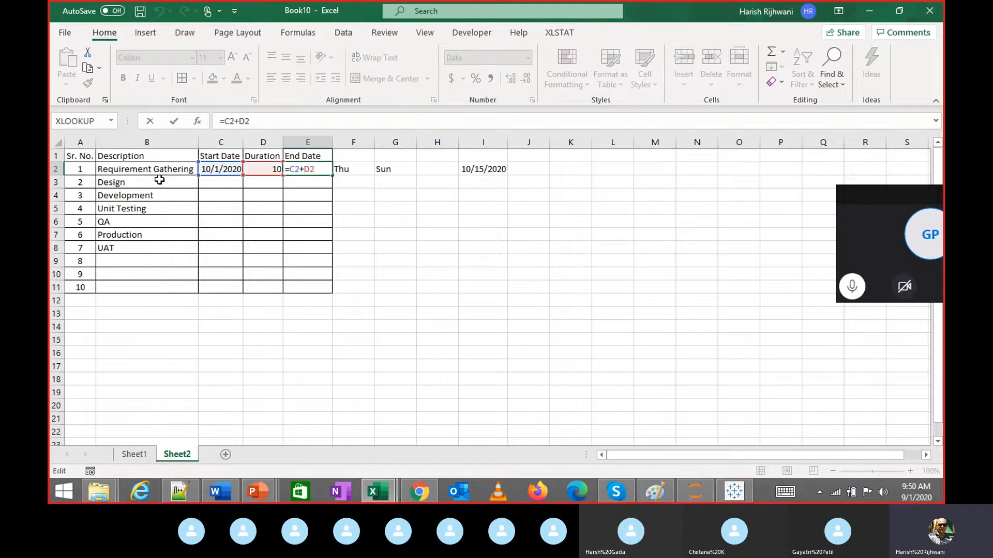
key(Left)
key(Left)
key(Left)
key(Left)
key(Left)
key(shift+Right)
key(shift+Right)
key(shift+Right)
key(shift+Right)
key(shift+Right)
text(workd)
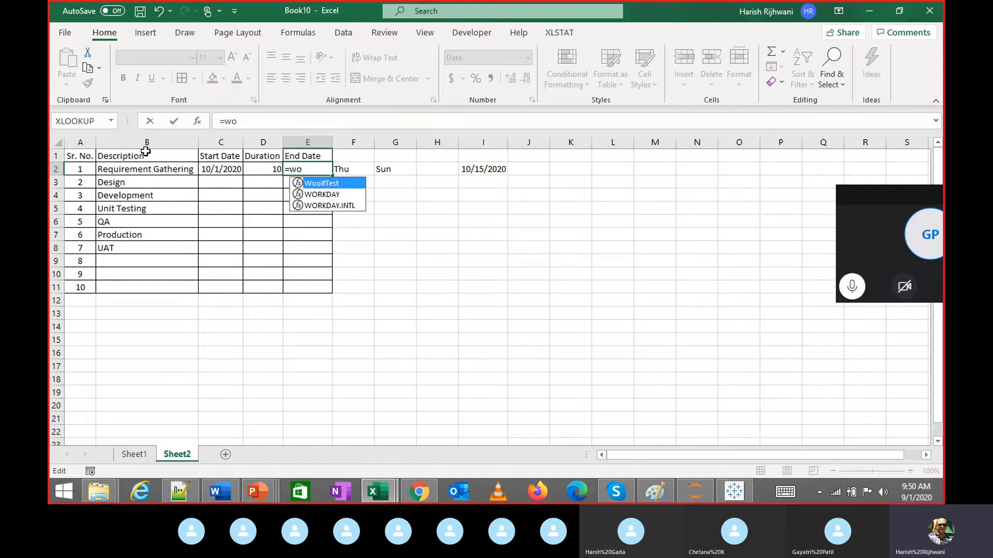
key(Tab)
Complete the WORKDAY formula in E2 with C2 as the start date and D2 as the days
key(Left)
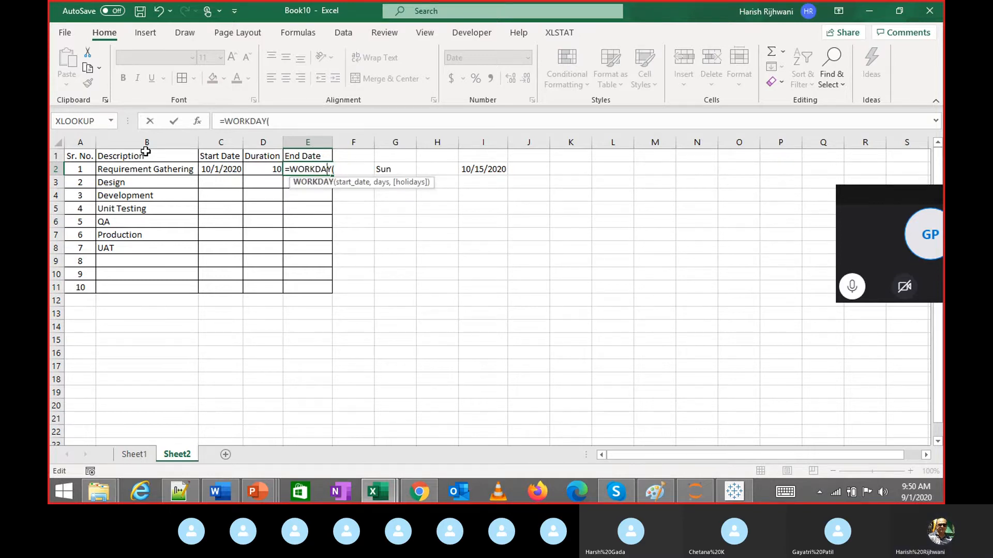
key(Right)
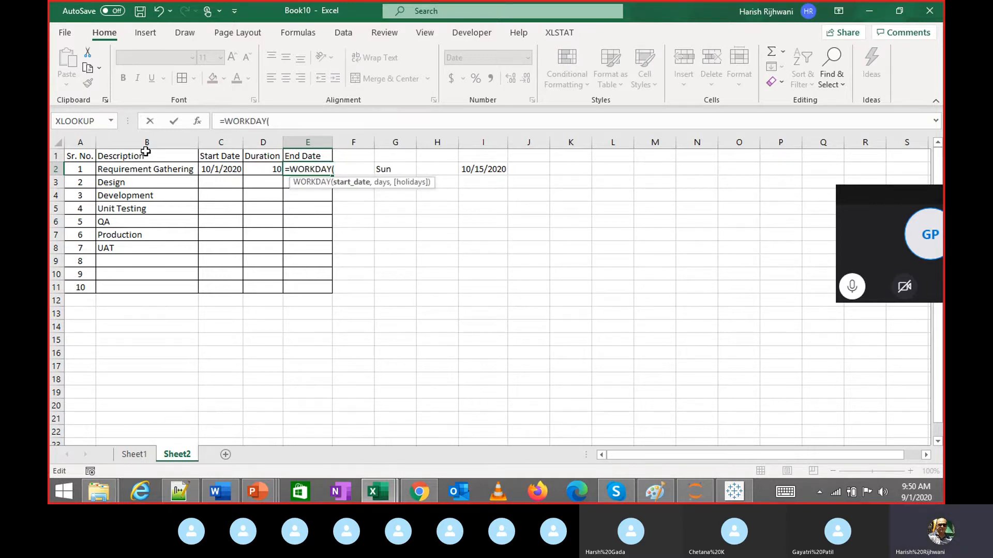
click(223, 169)
text(,)
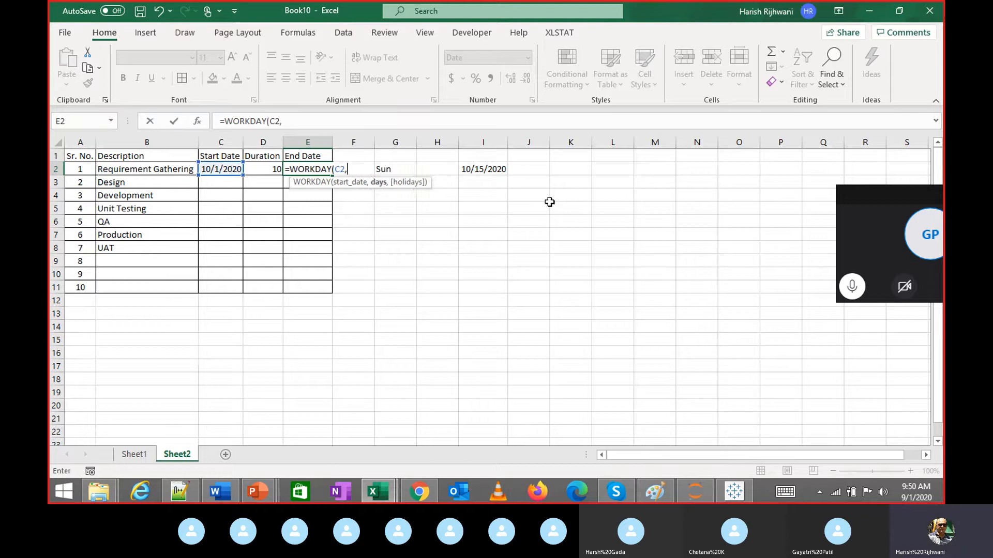
click(269, 161)
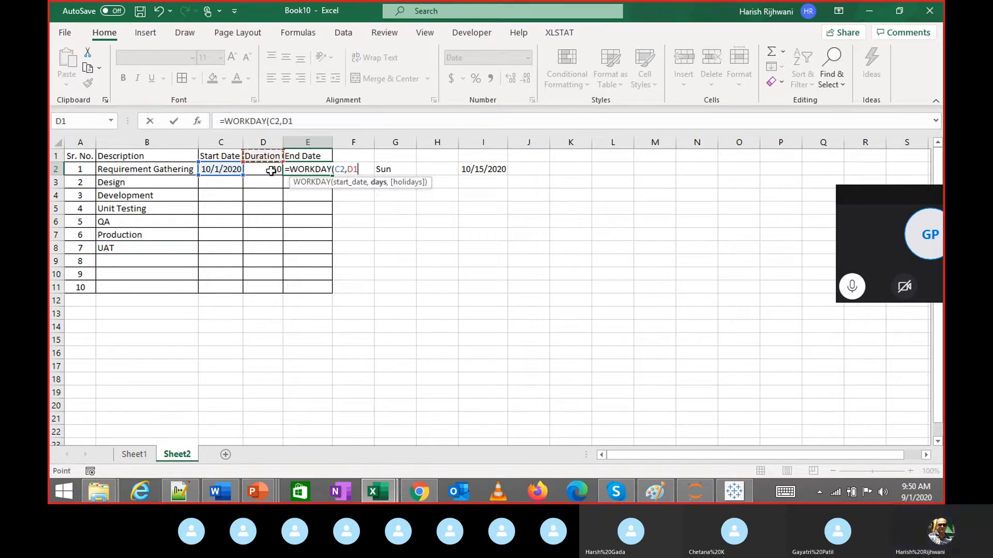
click(271, 170)
text())
key(ctrl+Return)
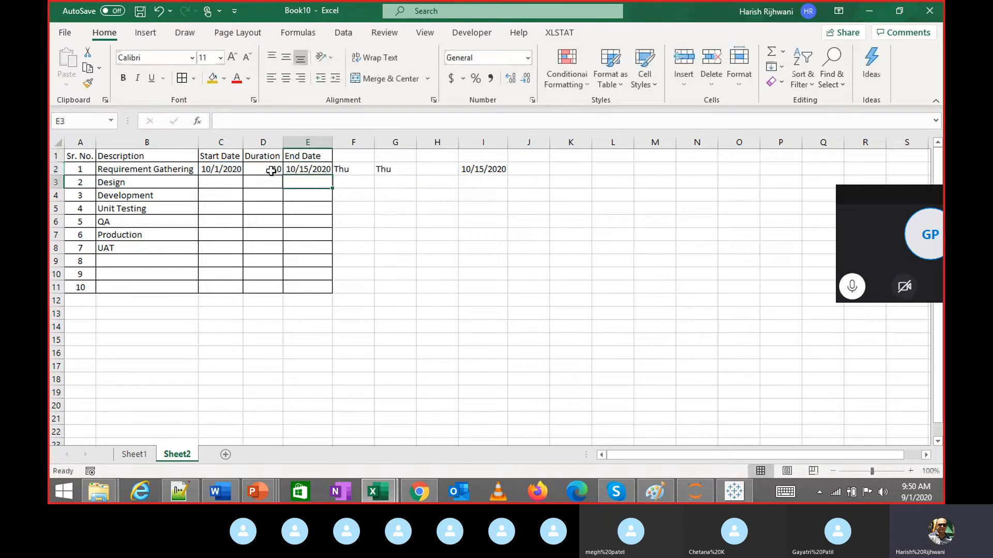
Set the Requirement Gathering start date in C2 to 10/4/2020
key(Right)
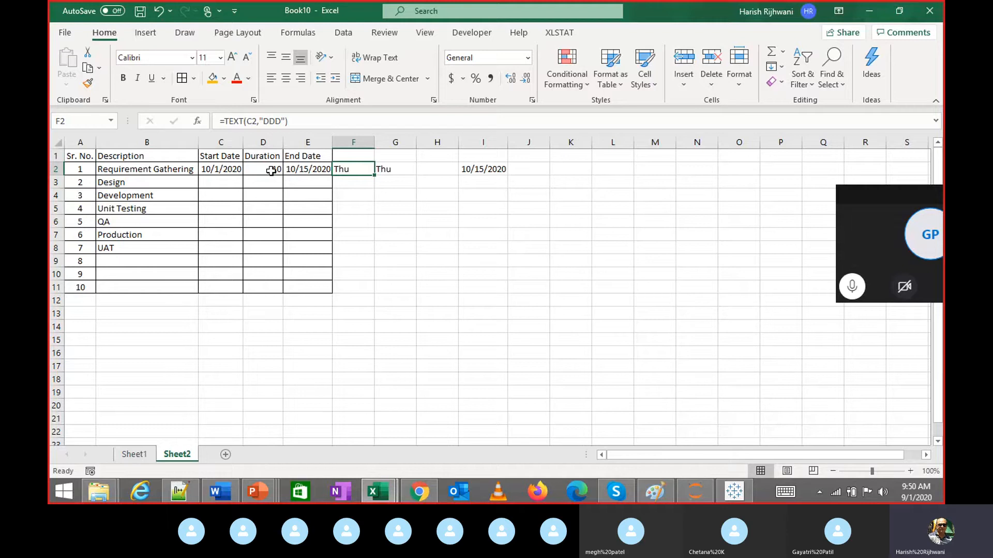
key(Left)
key(Left)
key(Left)
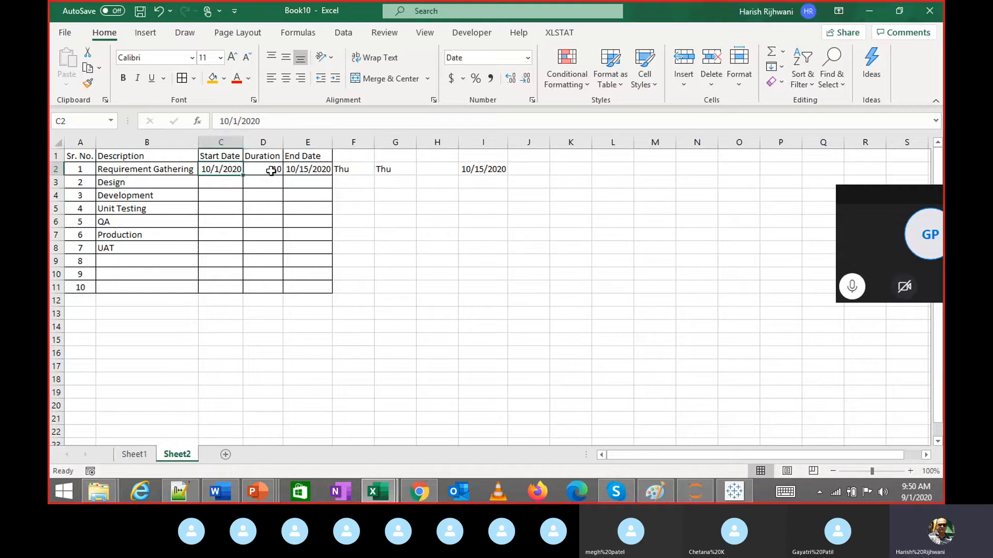
key(F2)
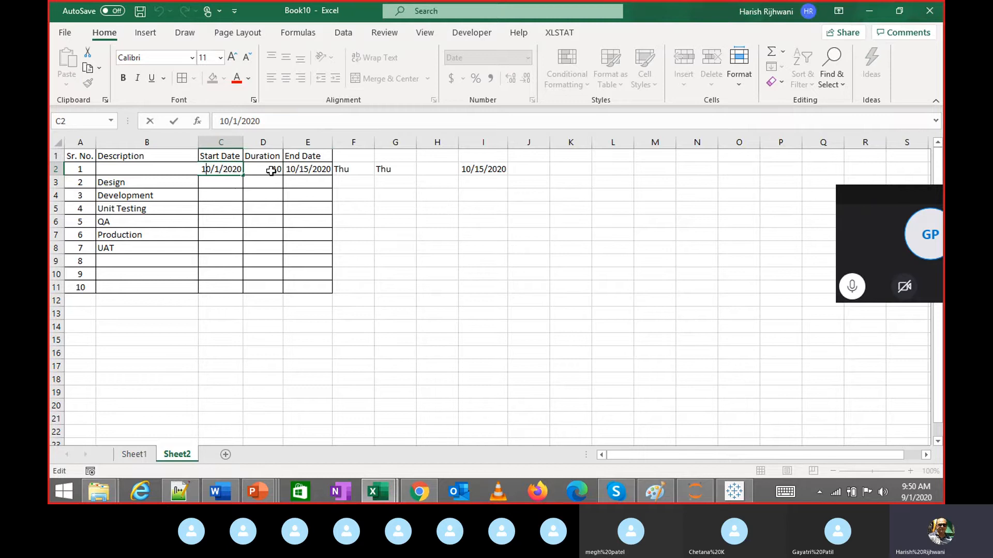
key(Right)
key(Right)
key(shift+Right)
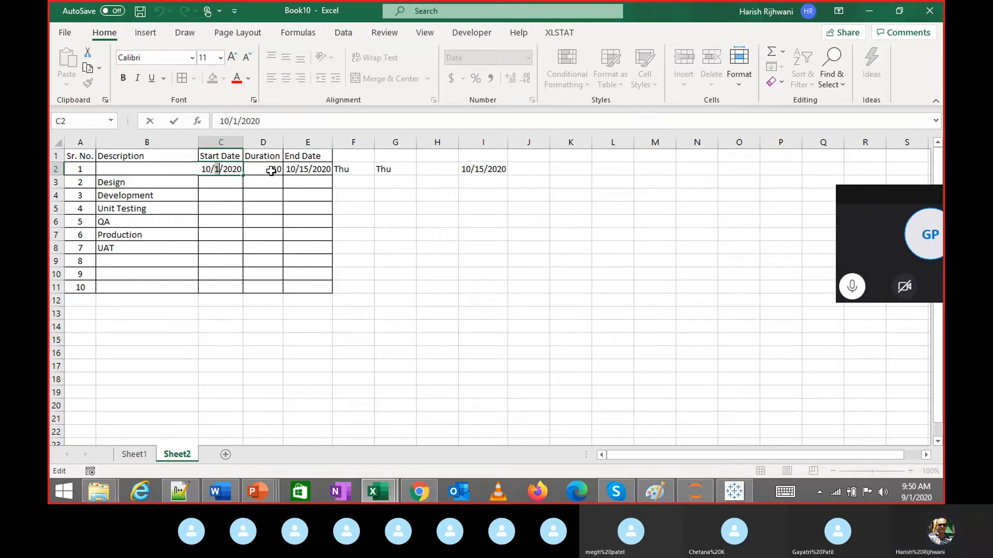
text(4)
key(ctrl+Return)
key(F2)
key(Left)
key(Escape)
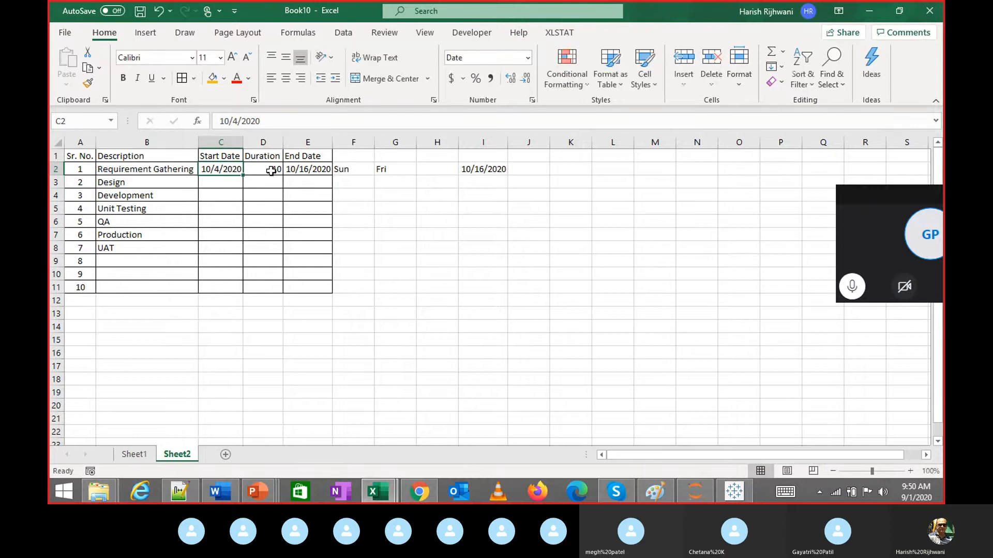
Change the Requirement Gathering start date in C2 to 10/5/2020
key(Right)
key(Left)
key(F2)
key(Left)
key(Left)
key(Left)
key(Left)
key(Left)
key(Left)
key(Left)
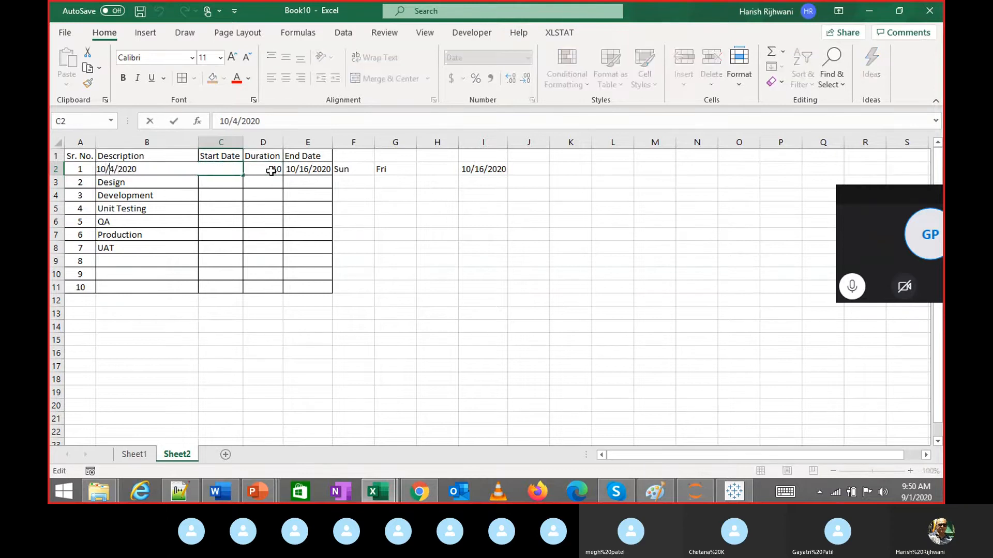
key(shift+Right)
text(5)
key(ctrl+Return)
key(Right)
key(Right)
key(Right)
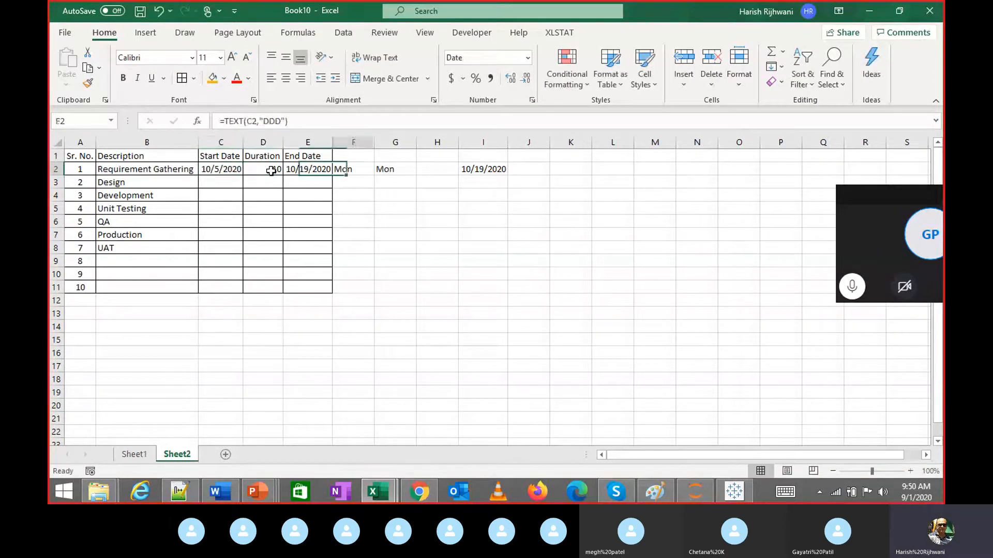
key(Down)
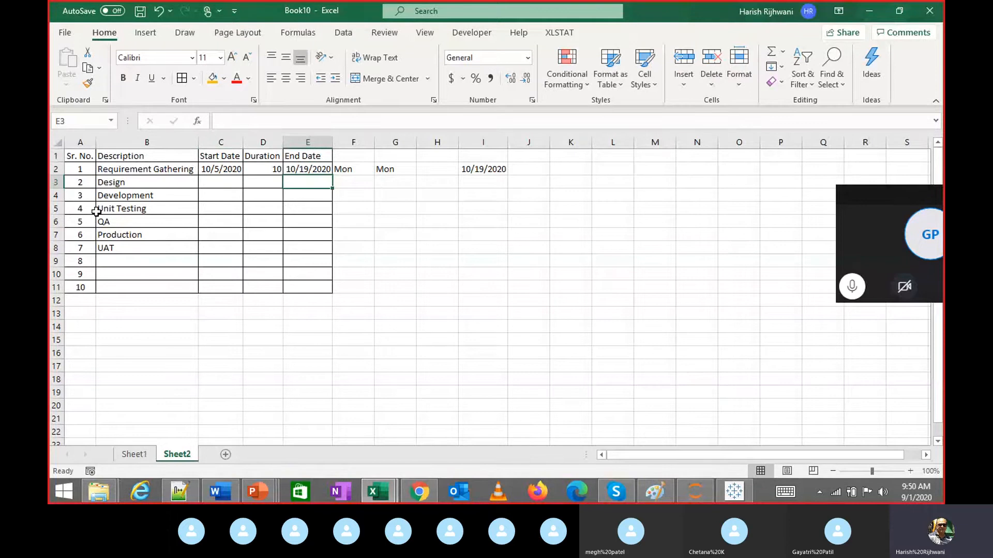
Center the Requirement Gathering duration in D2 horizontally
key(Up)
key(Left)
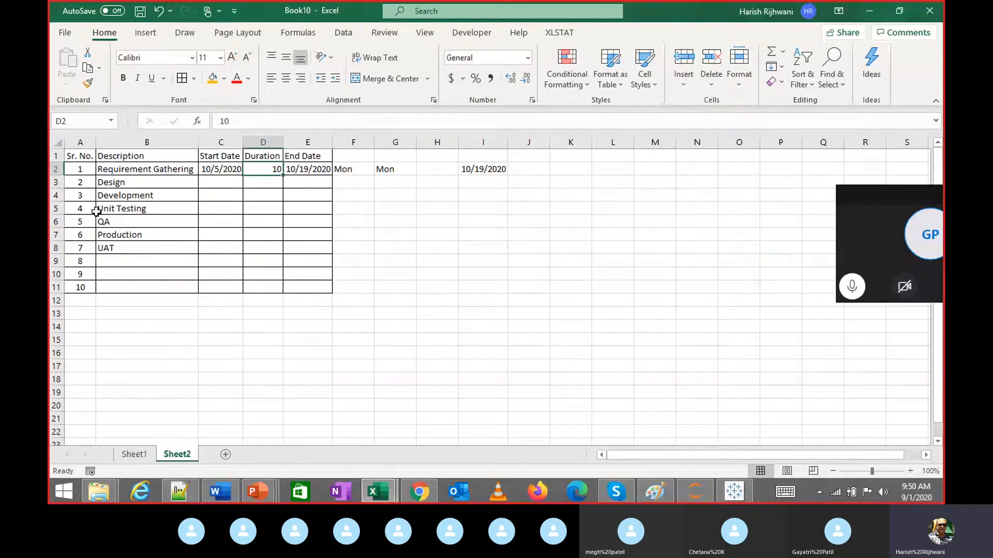
key(alt+h)
key(a)
key(c)
key(Right)
key(Right)
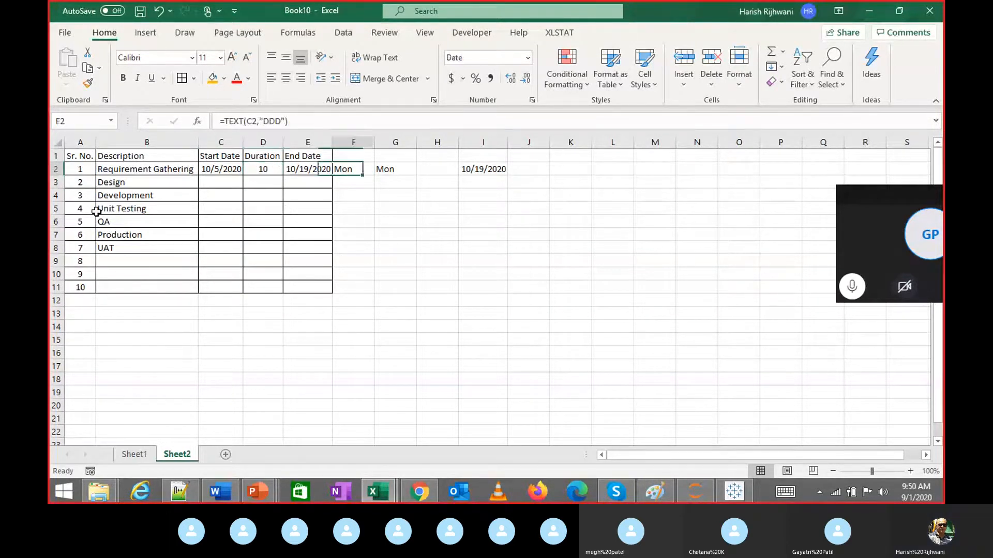
key(Up)
key(Down)
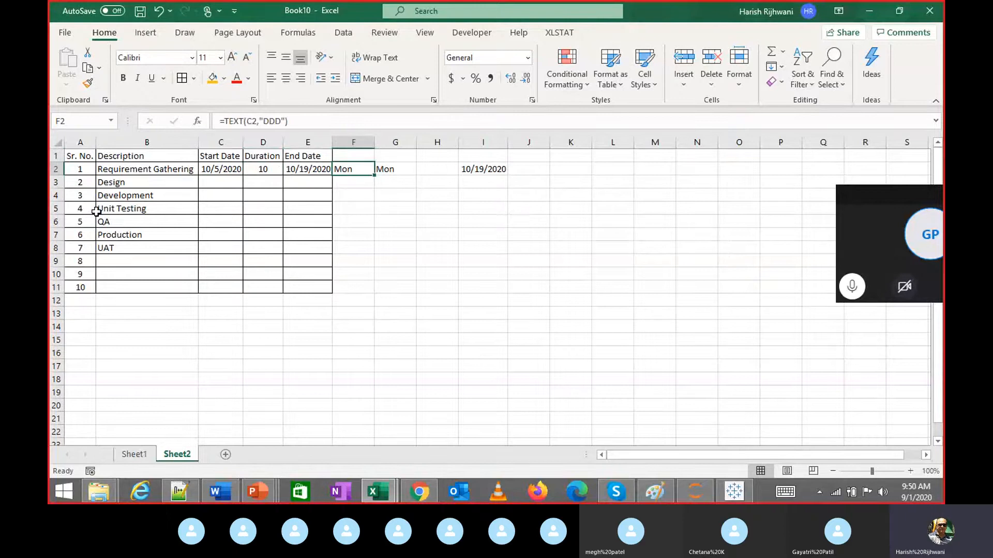
Enter =WORKDAY(E2,1) in C3 as the Design start date and format it as Short Date
key(Left)
key(Left)
key(Left)
key(Down)
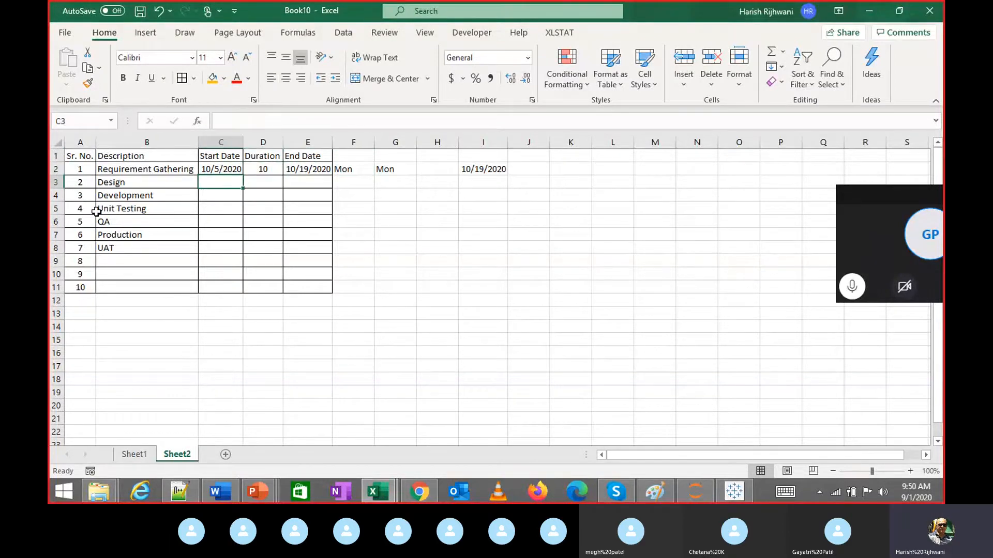
text(=)
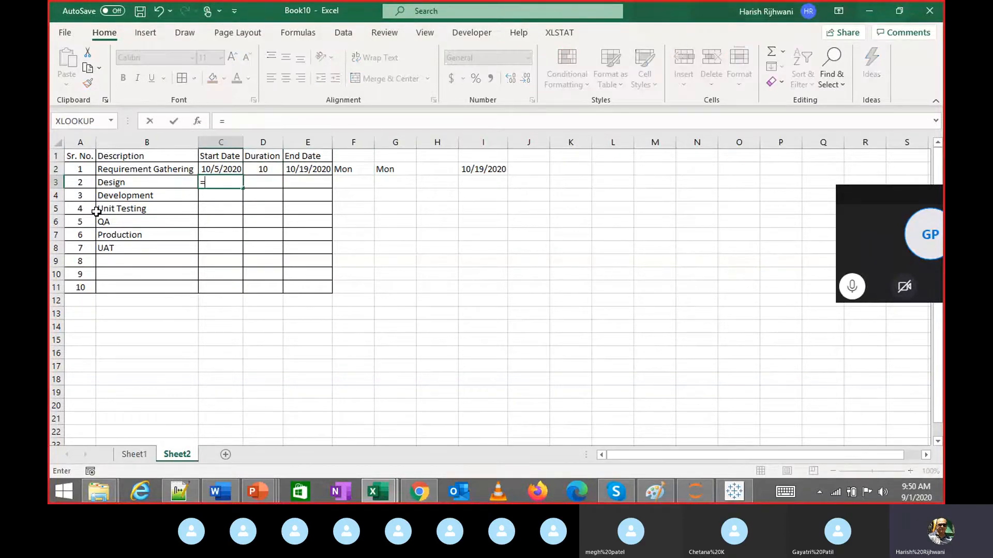
text(work)
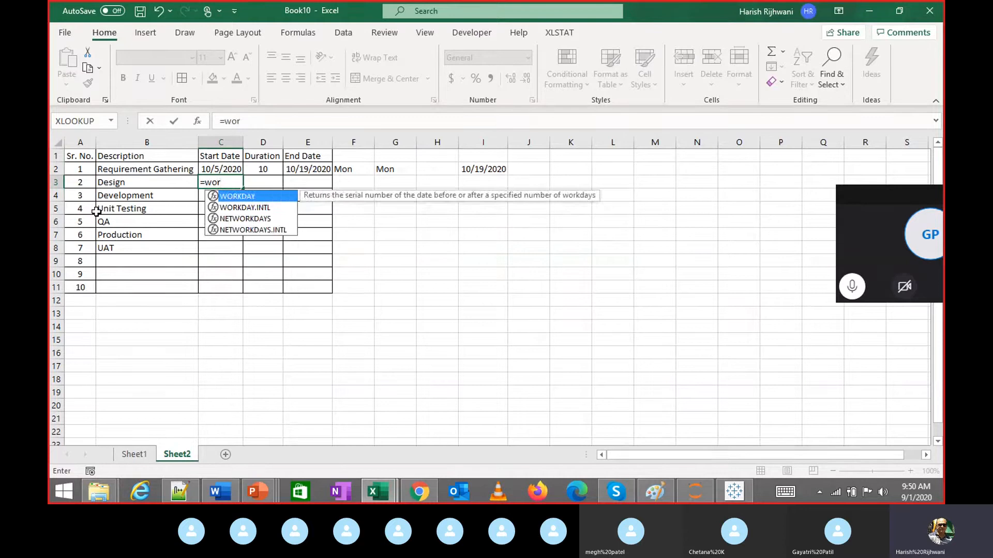
key(Tab)
key(Up)
key(Right)
key(Right)
text(,)
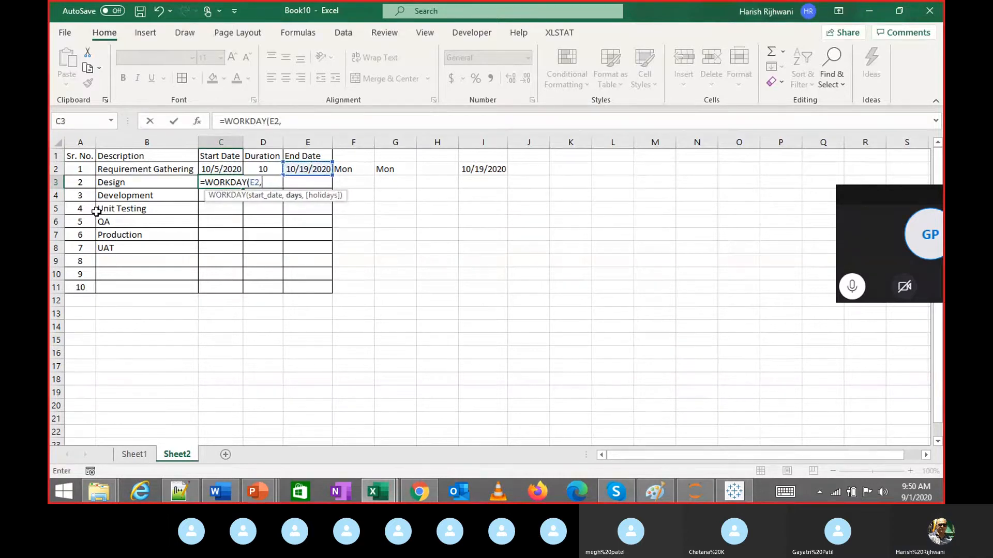
text(1))
key(ctrl+Return)
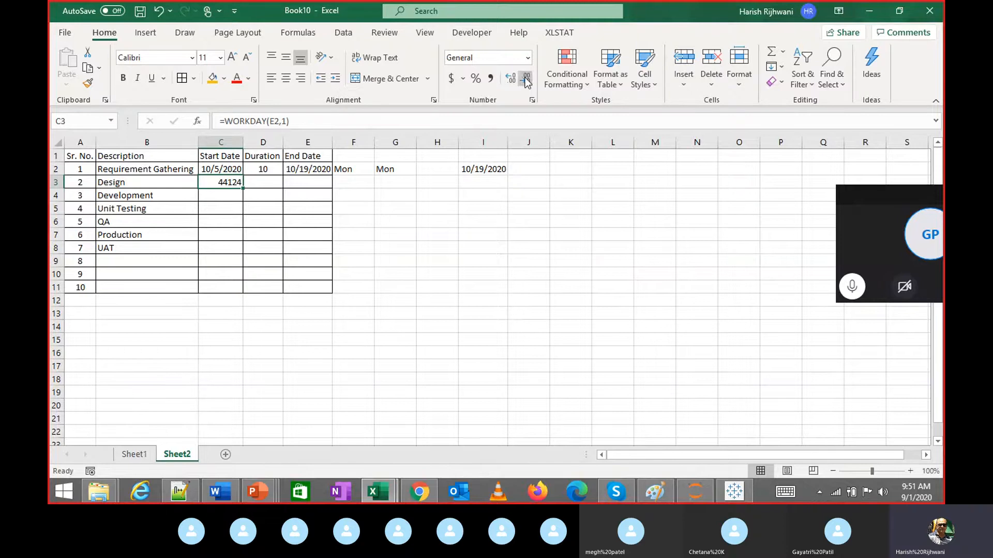
click(527, 57)
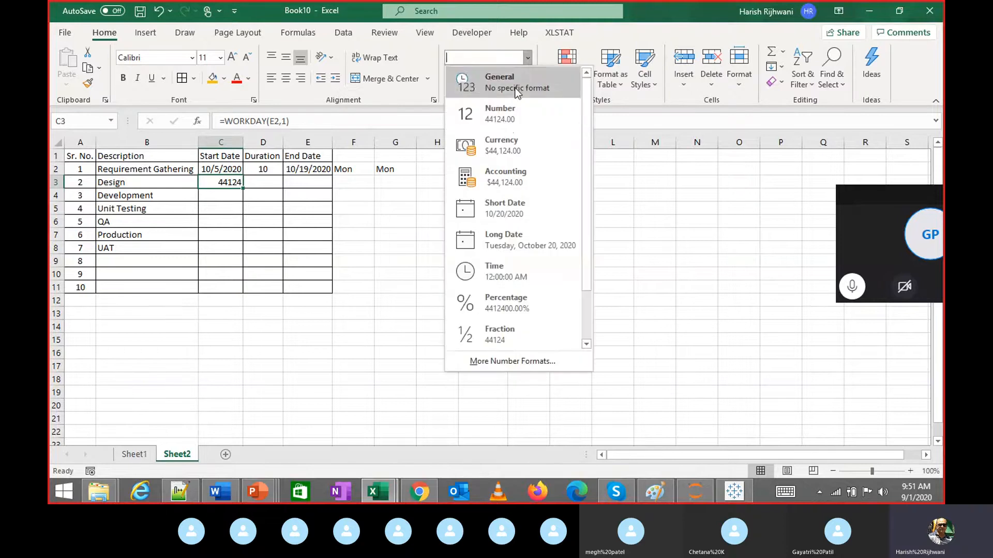
click(501, 203)
Fill the weekday formulas in F2:G2 down through row 11
click(361, 185)
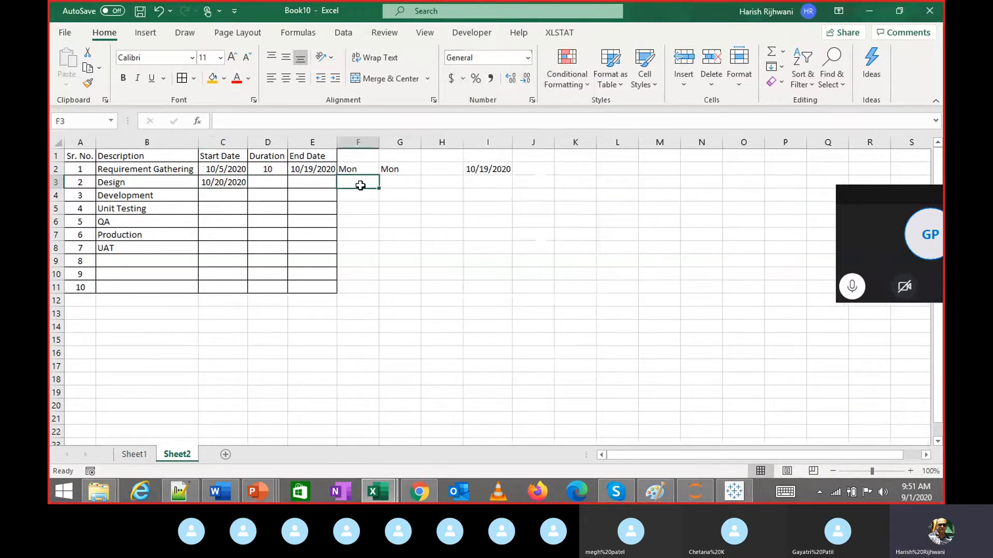
key(Down)
key(Up)
key(Up)
key(shift+Down)
drag(361, 186, 400, 287)
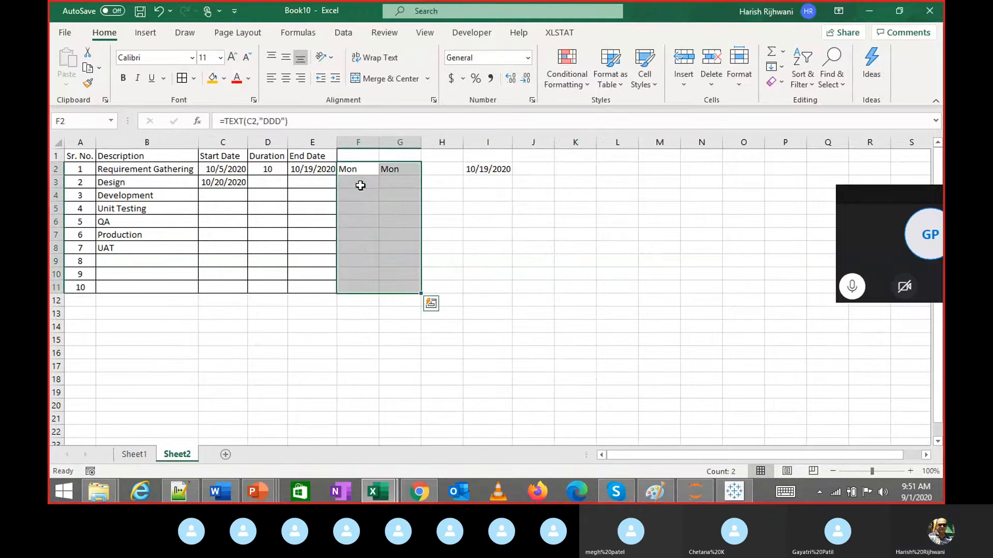
key(ctrl+d)
Check the end date formula in E2 and the Design start date formula in C3 against the weekday columns
key(Down)
key(ctrl+Left)
key(ctrl+Left)
key(Right)
key(Right)
key(Right)
key(Up)
key(Right)
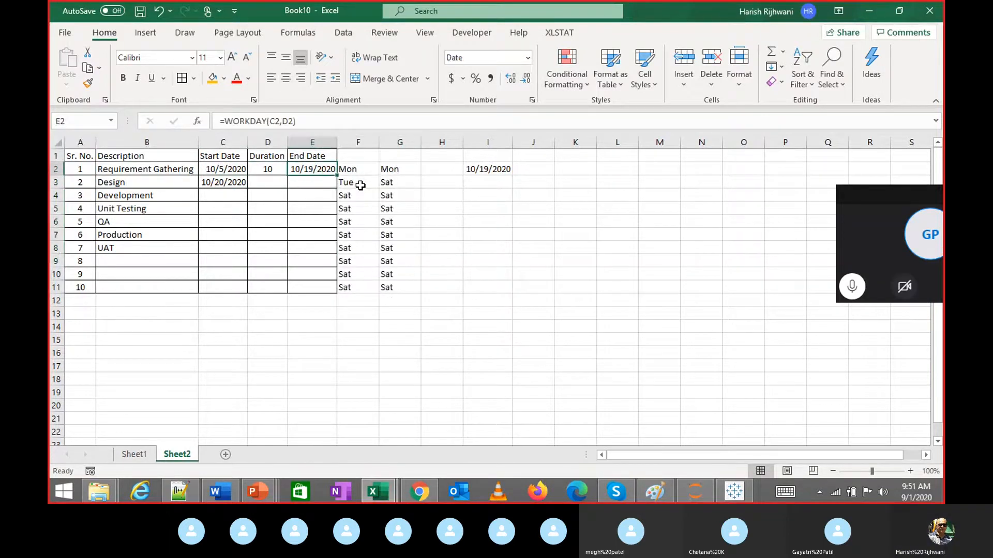
key(Down)
key(Left)
key(Left)
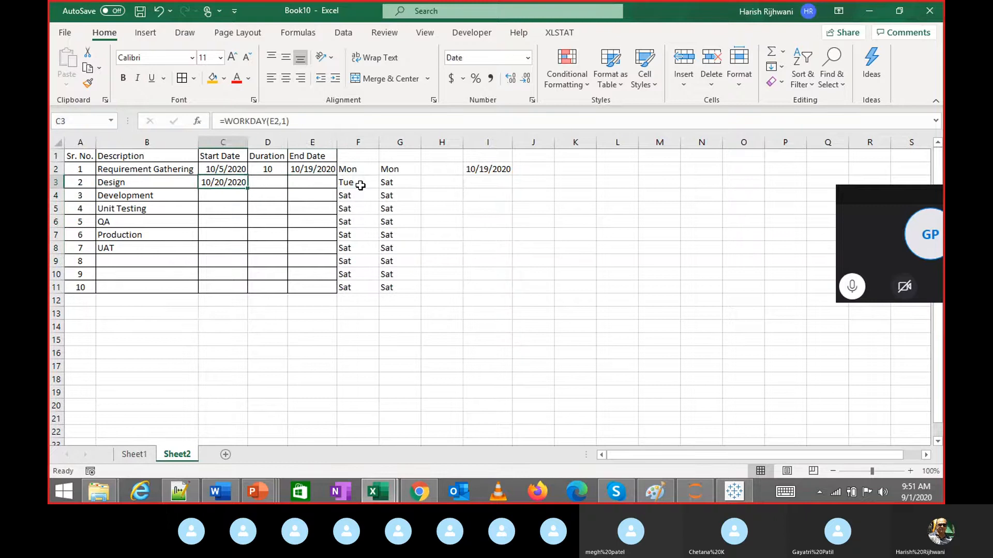
Set the Requirement Gathering duration in D2 to 9
key(Right)
key(Right)
key(Up)
key(Left)
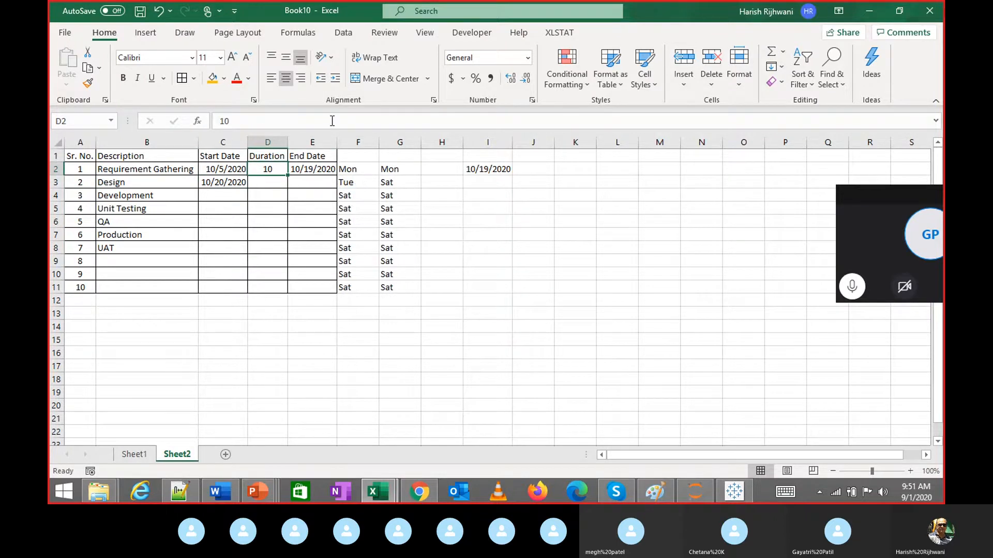
text(9)
key(Return)
key(Up)
key(Right)
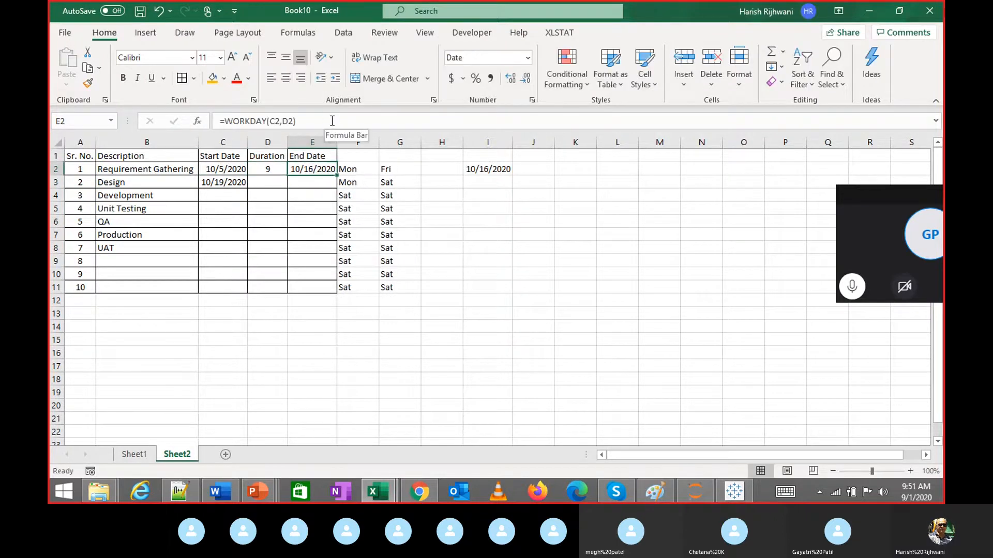
Check the Requirement Gathering start and end weekdays in F2:G2 against the new duration and the Design row's start
key(Down)
key(Down)
key(Right)
key(Up)
key(Right)
key(Left)
key(Left)
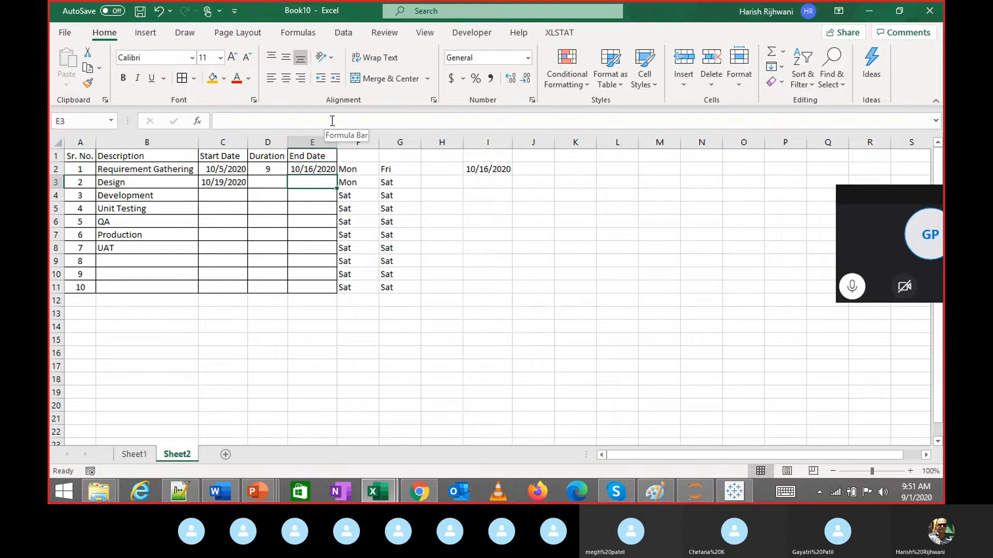
key(Left)
key(Up)
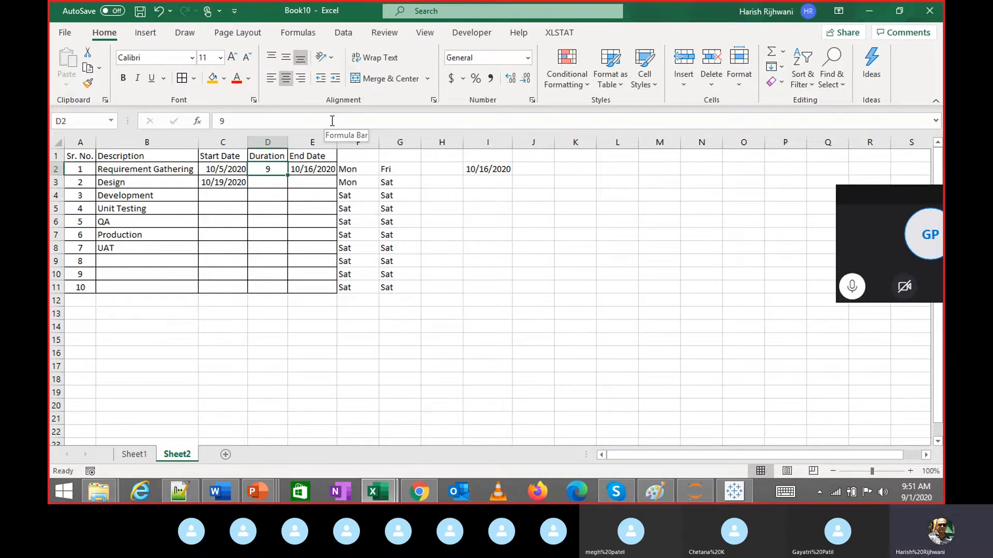
key(Right)
key(Right)
key(shift+Right)
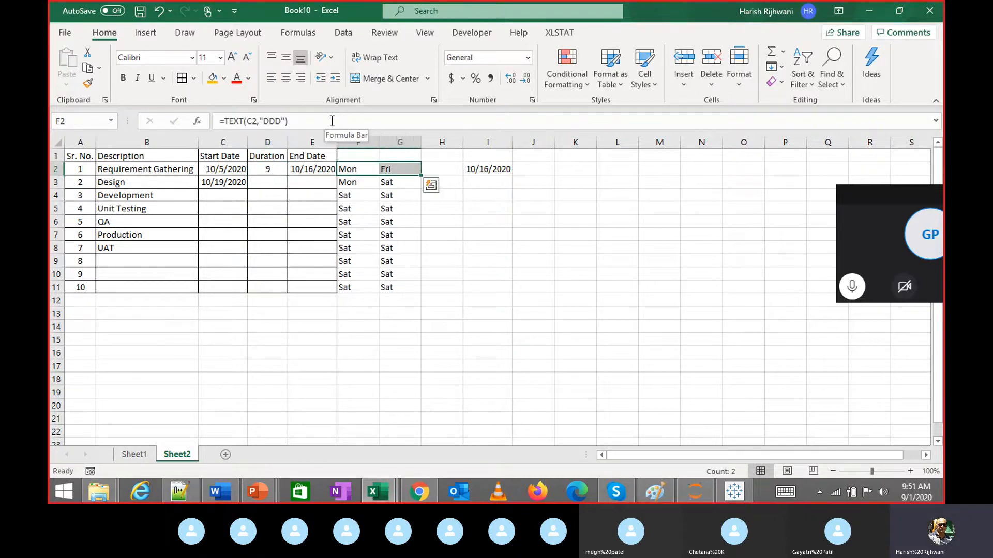
key(Down)
key(Left)
key(Left)
key(Down)
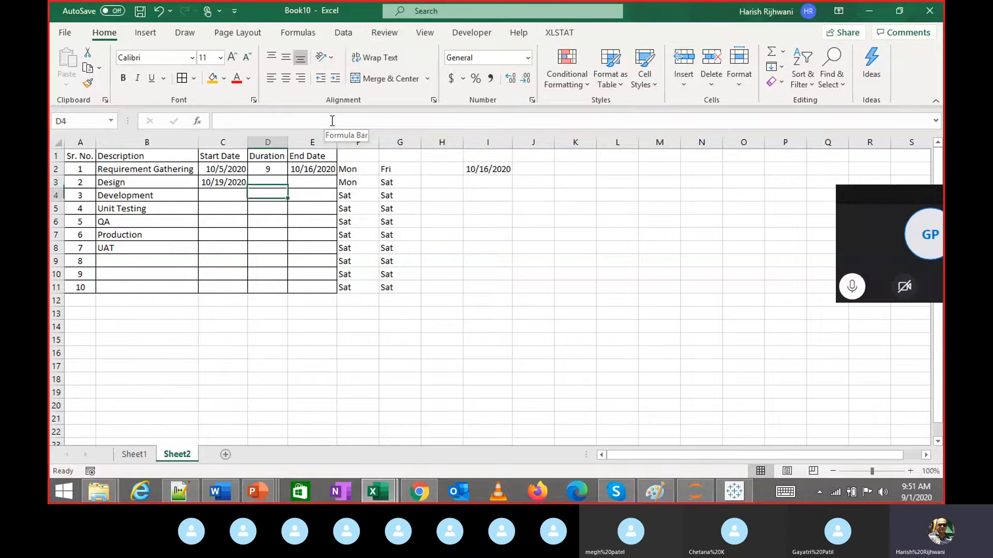
Enter a centered duration of 4 for Design in D3 and fill the end date formula down into E3
key(Left)
key(Up)
key(Right)
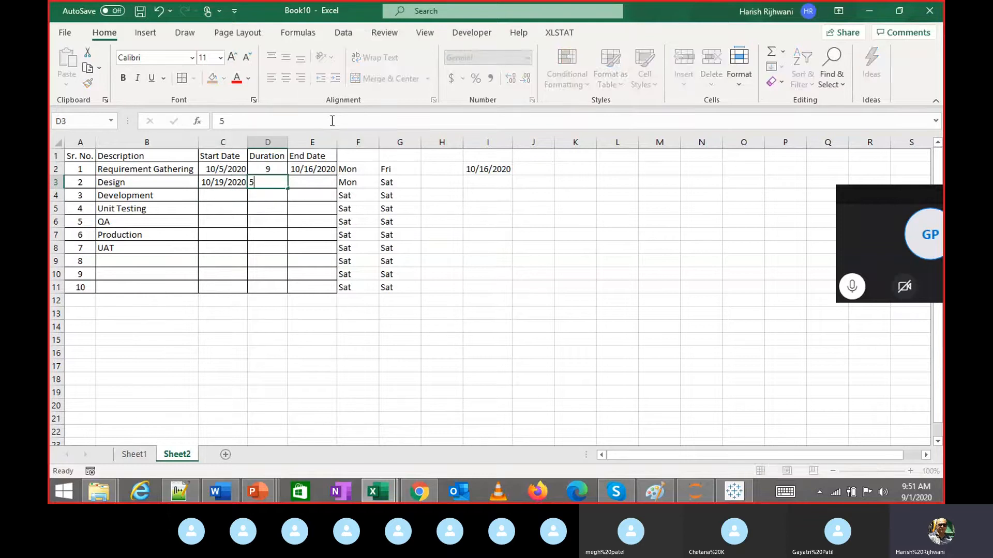
text(4)
key(ctrl+Return)
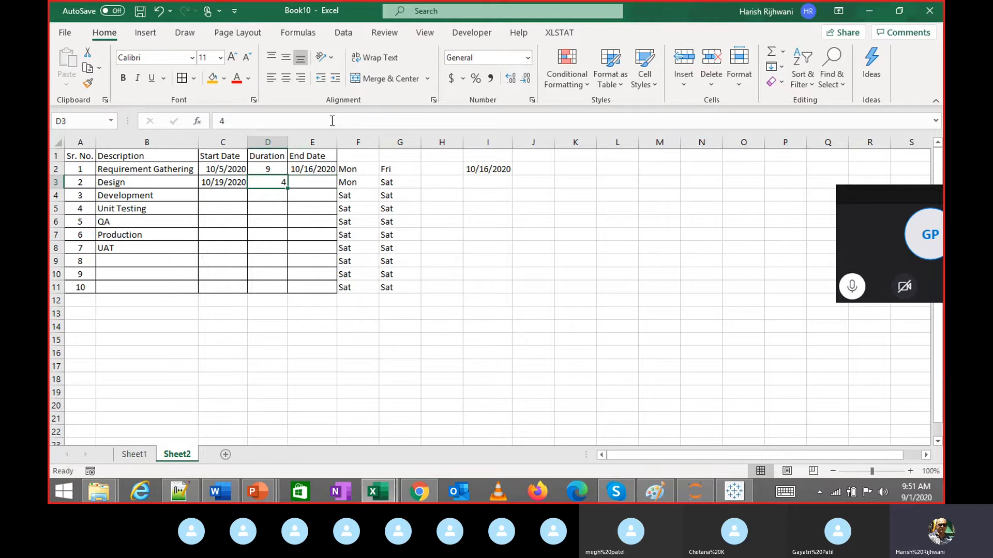
key(Right)
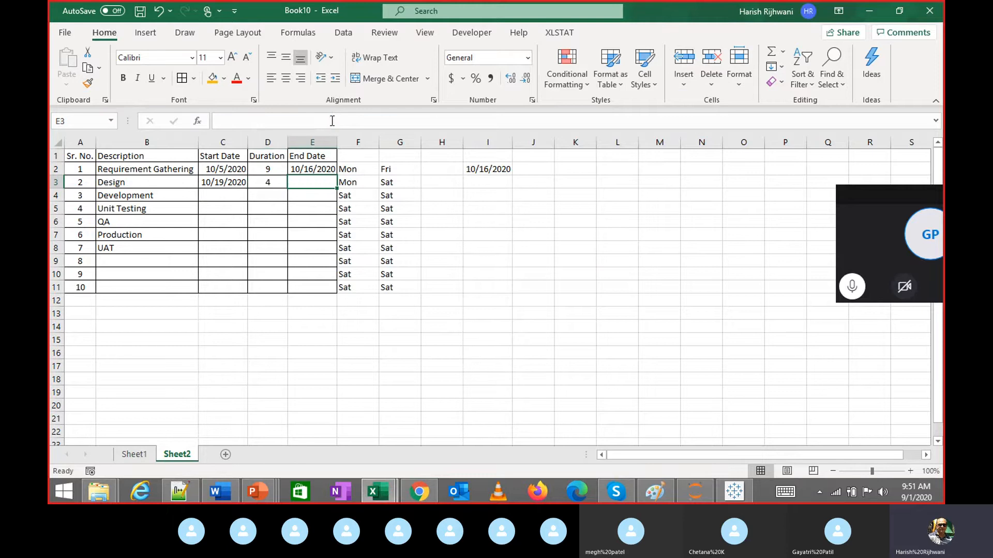
key(ctrl+d)
Fill the start and end date formulas down into the Development row and set its duration in D4 to 19, centered
key(Down)
key(Left)
key(Left)
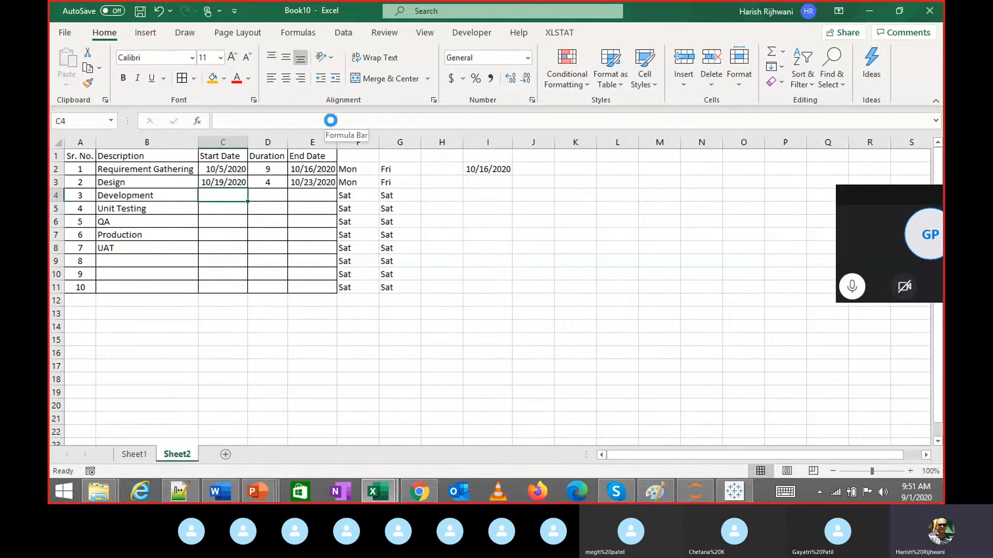
key(ctrl+d)
key(Right)
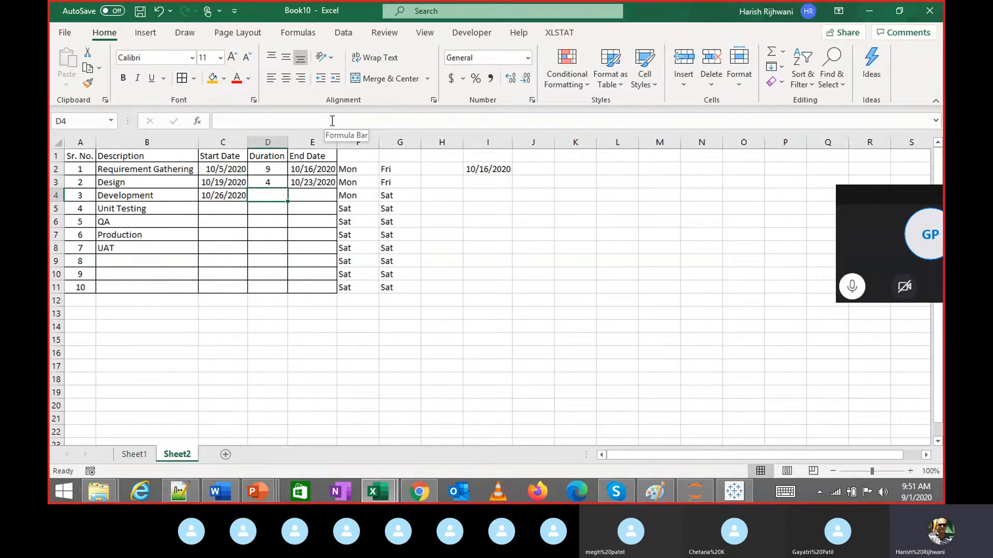
text(19)
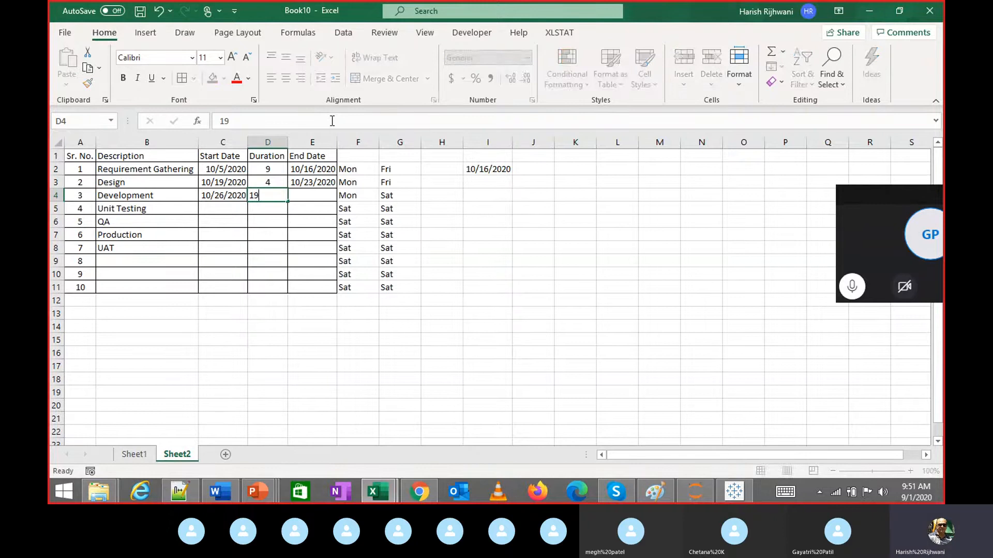
key(ctrl+Return)
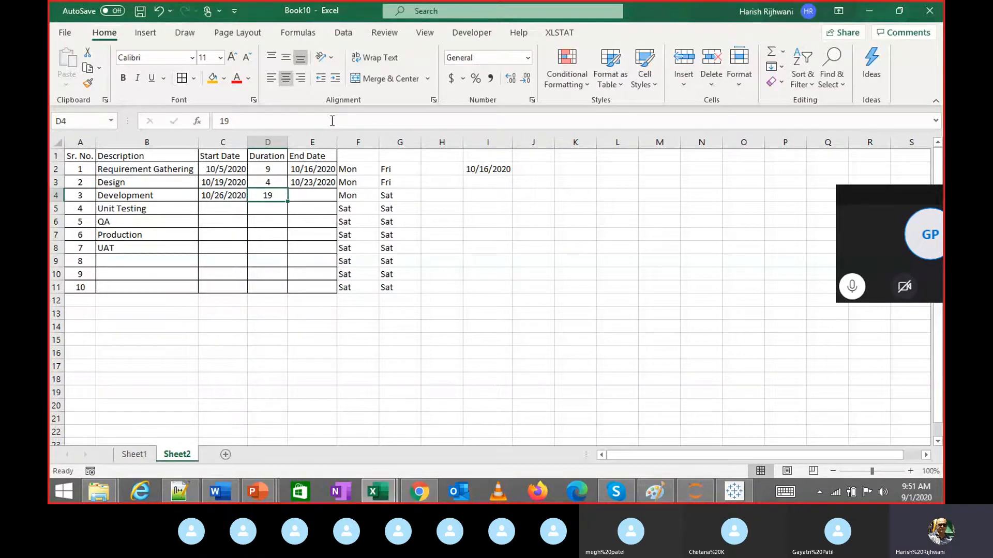
key(Right)
key(ctrl+d)
Fill the start and end date formulas down into the Unit Testing row and set its duration in D5 to 19, centered
key(Left)
key(Left)
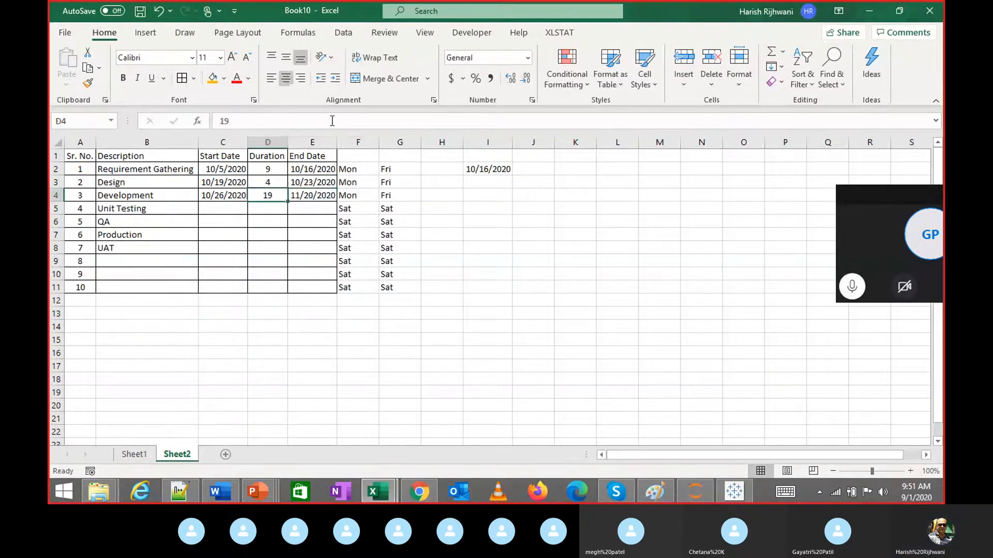
key(Down)
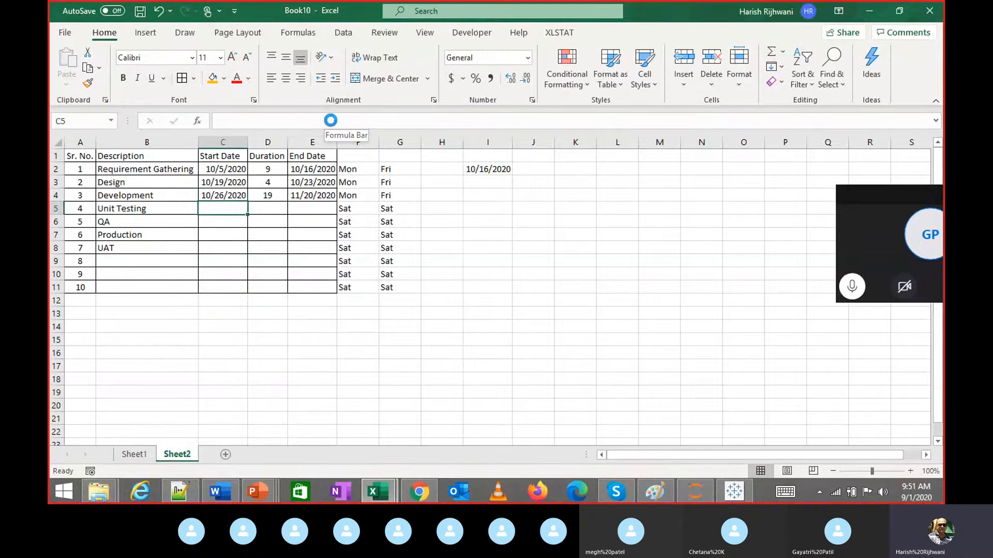
key(ctrl+d)
key(Right)
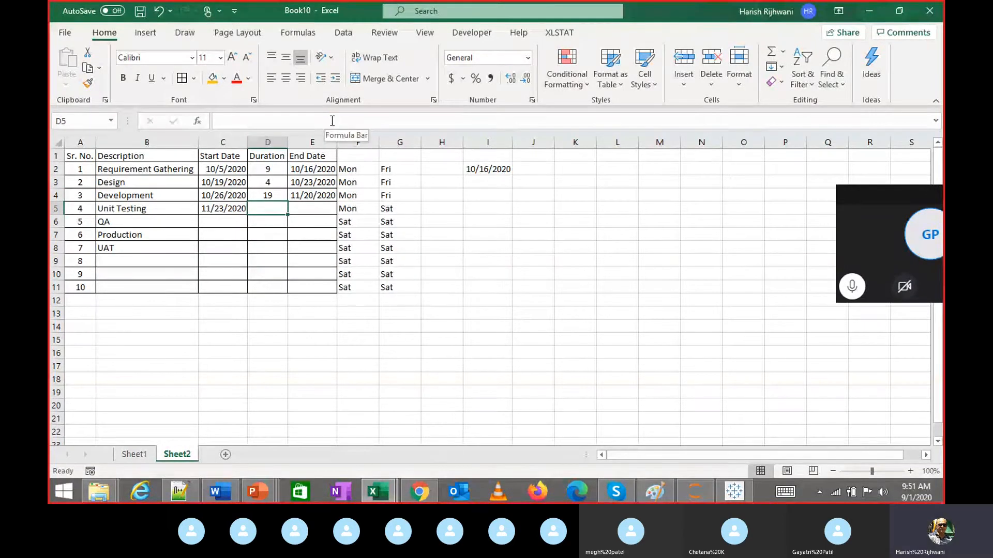
text(19)
key(ctrl+Return)
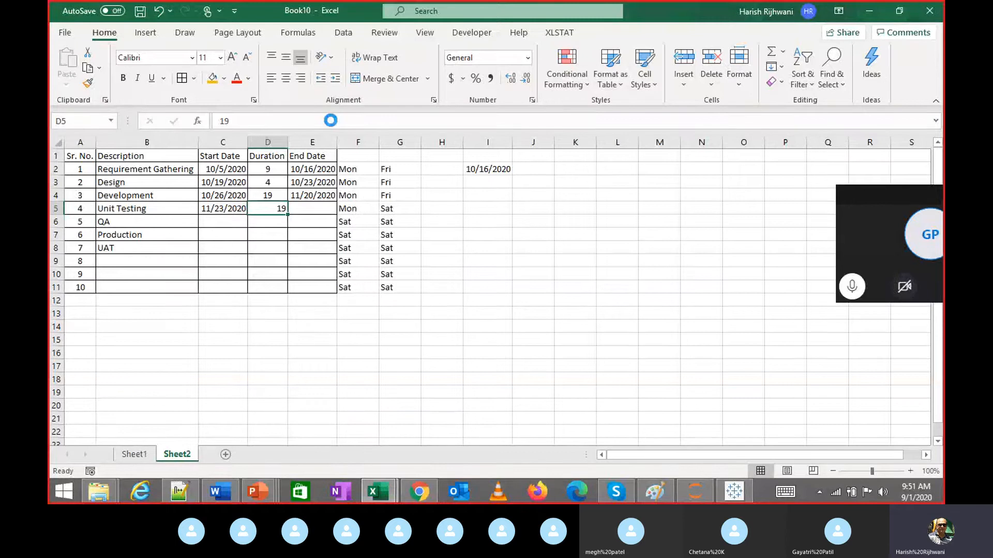
key(Return)
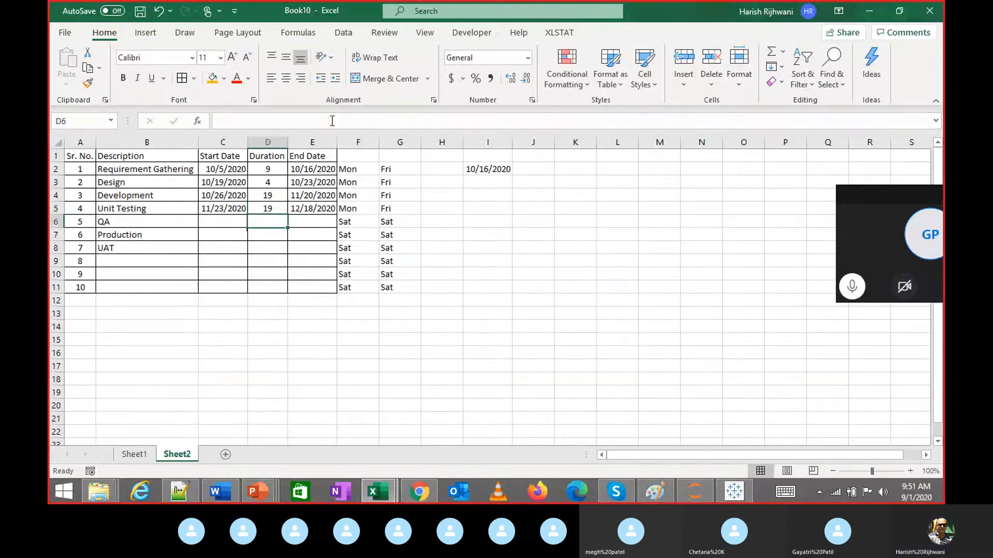
Fill the start and end date formulas with their date format down into the QA row and set its duration in D6 to 14
key(Left)
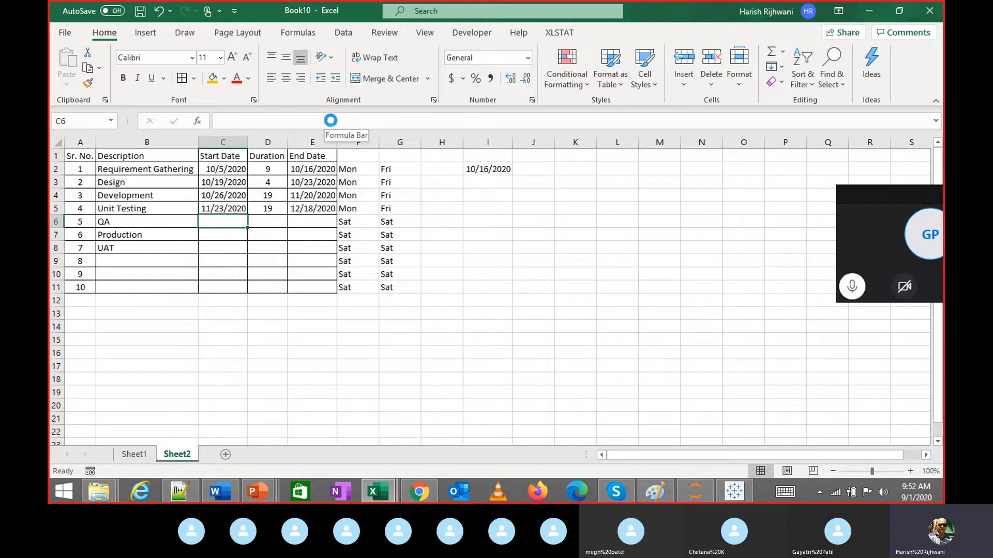
text(12/21/2020)
key(Tab)
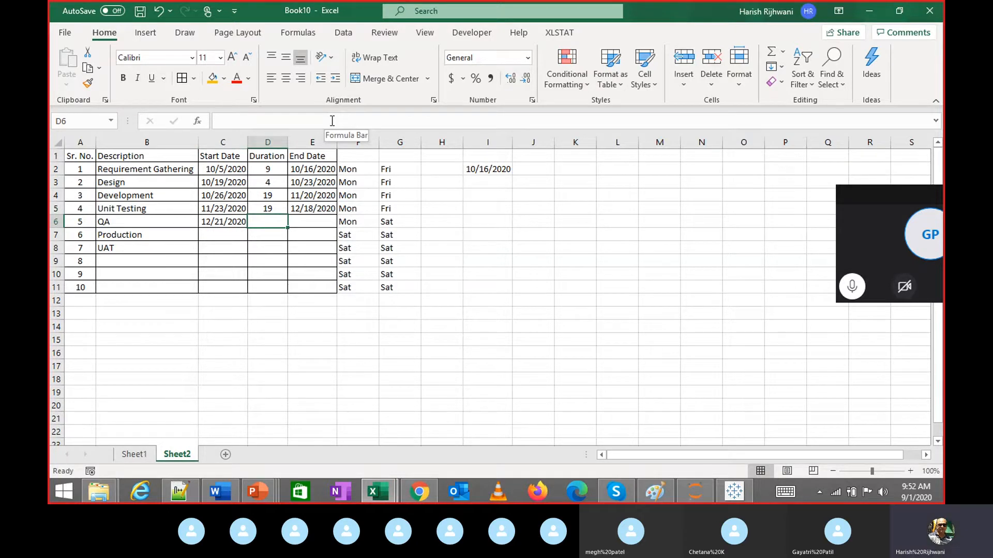
text(14)
key(ctrl+Return)
key(Right)
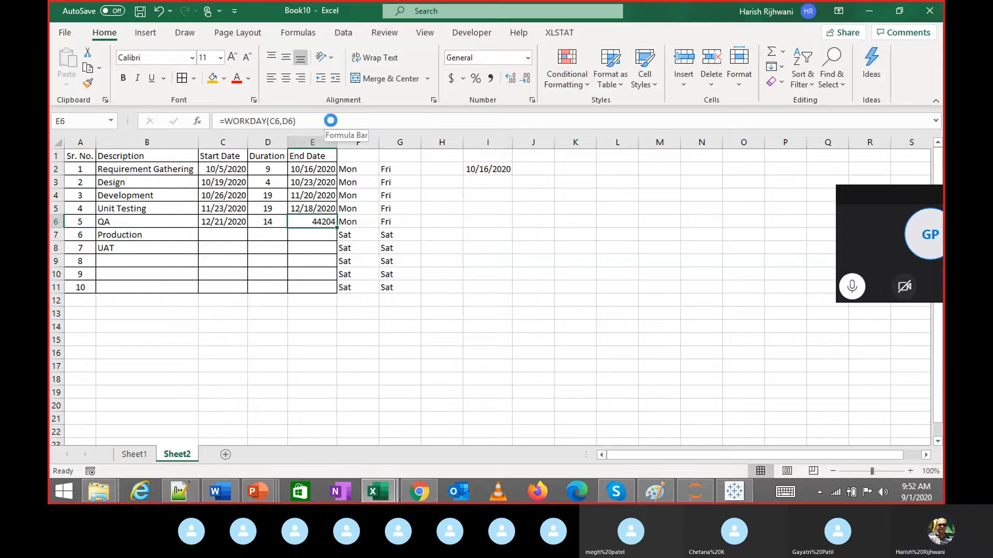
key(ctrl+d)
Fill the start and end date formulas with their date format down into the Production row and set its duration in D7 to 5
key(Down)
key(Left)
key(Right)
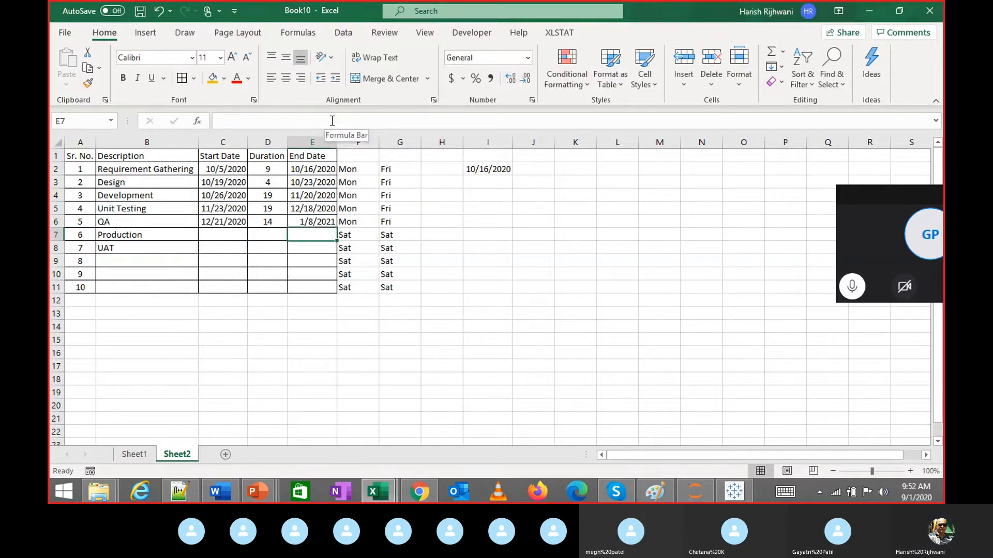
key(Up)
key(Down)
key(Left)
key(Left)
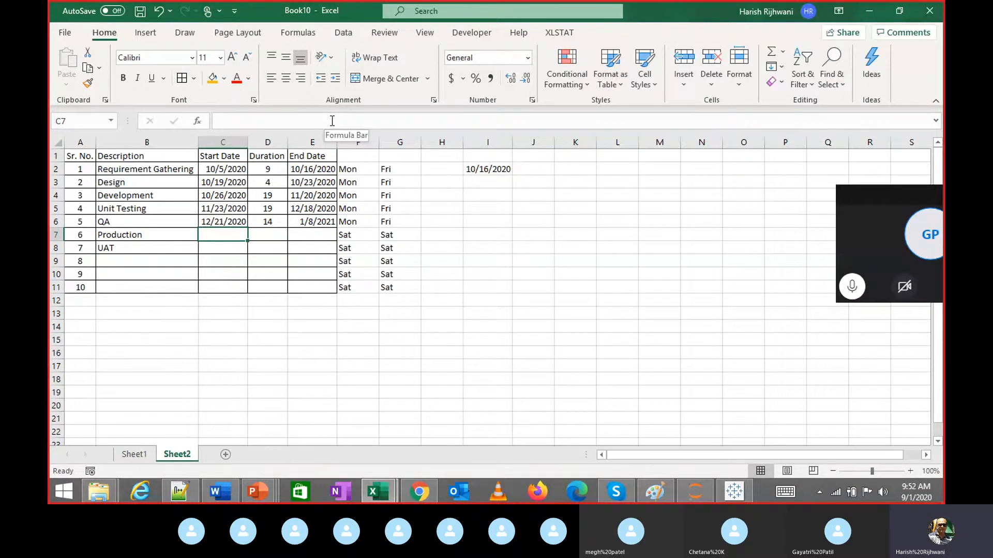
text(1/11/2021)
key(Right)
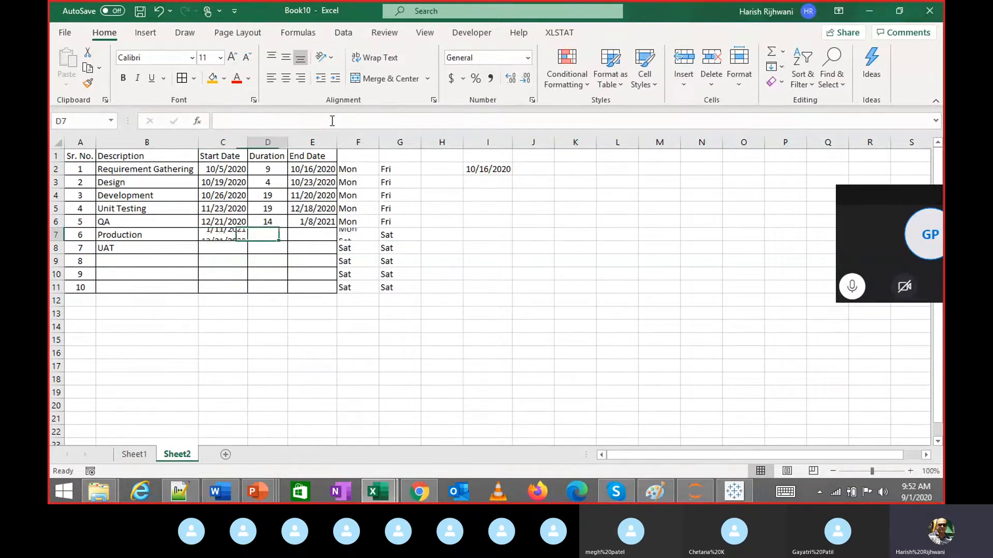
text(5)
key(Right)
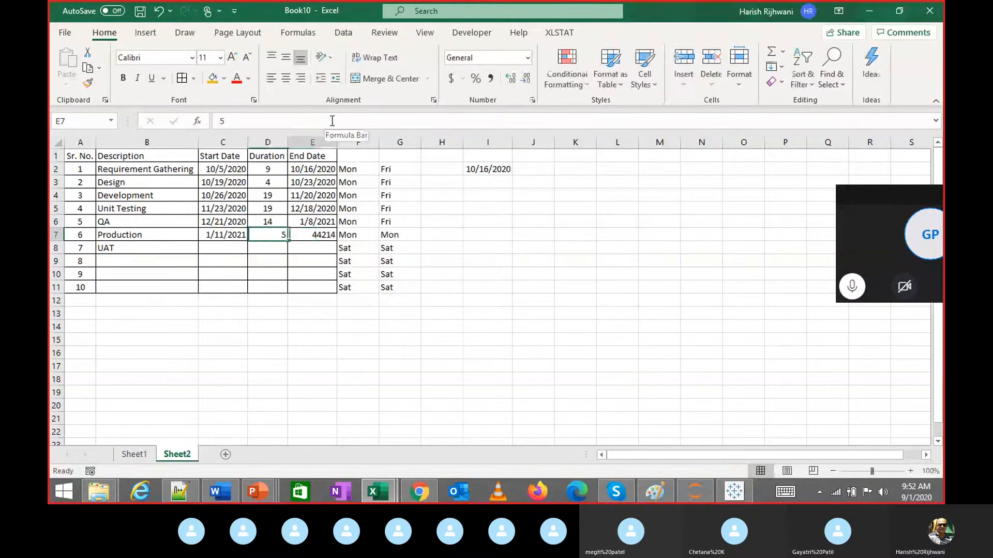
key(Return)
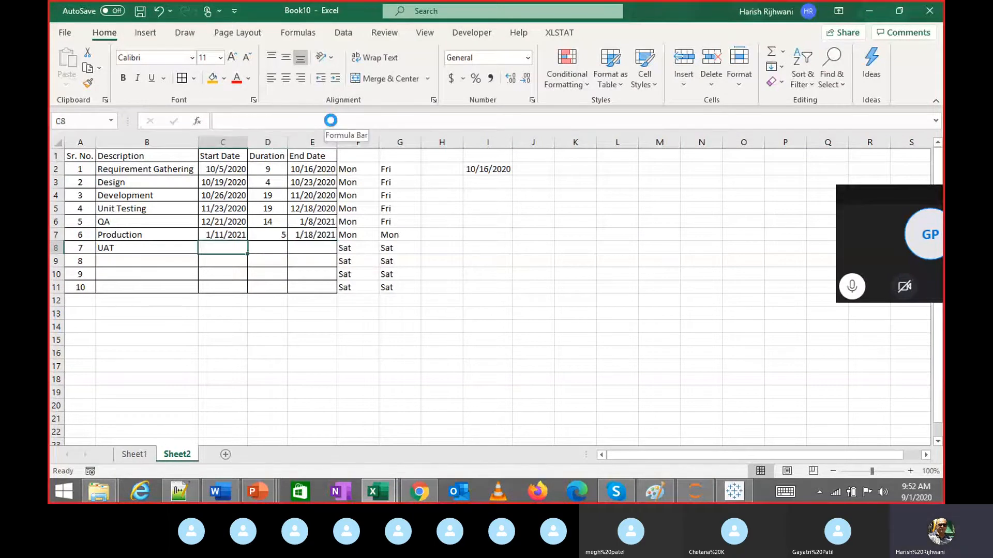
Fill the start and end date formulas with their date format down into the UAT row and set its duration in D8 to 5
text(1/19/2021)
key(Right)
text(5)
key(Right)
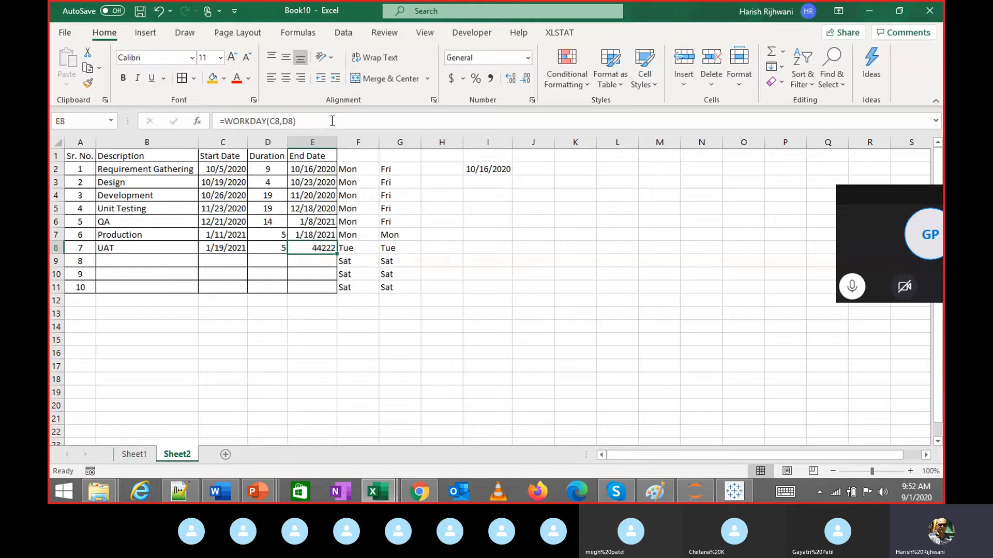
key(Left)
key(Left)
key(Left)
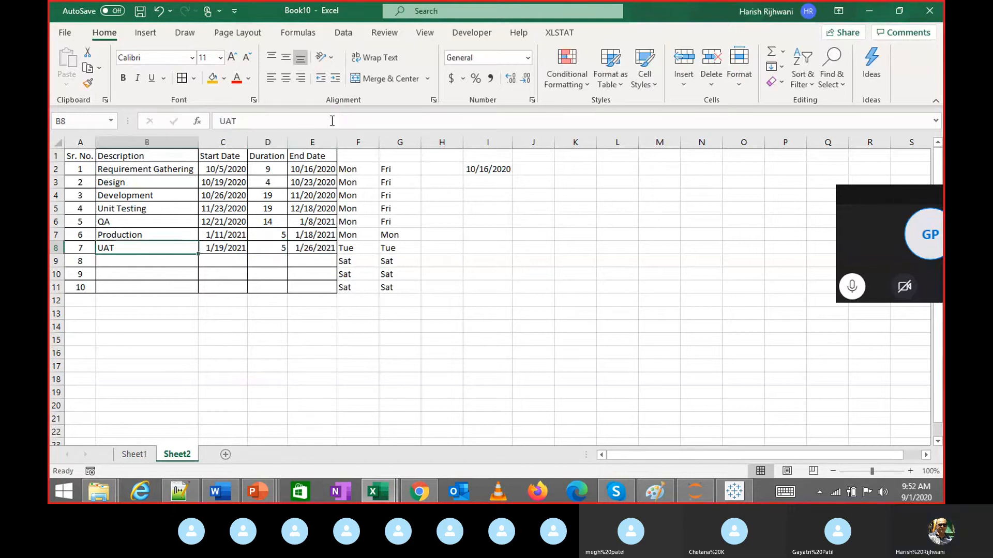
Change the Production and UAT durations in D7:D8 to 4 and check the resulting weekdays
key(Right)
key(Right)
key(Left)
key(Up)
text(4)
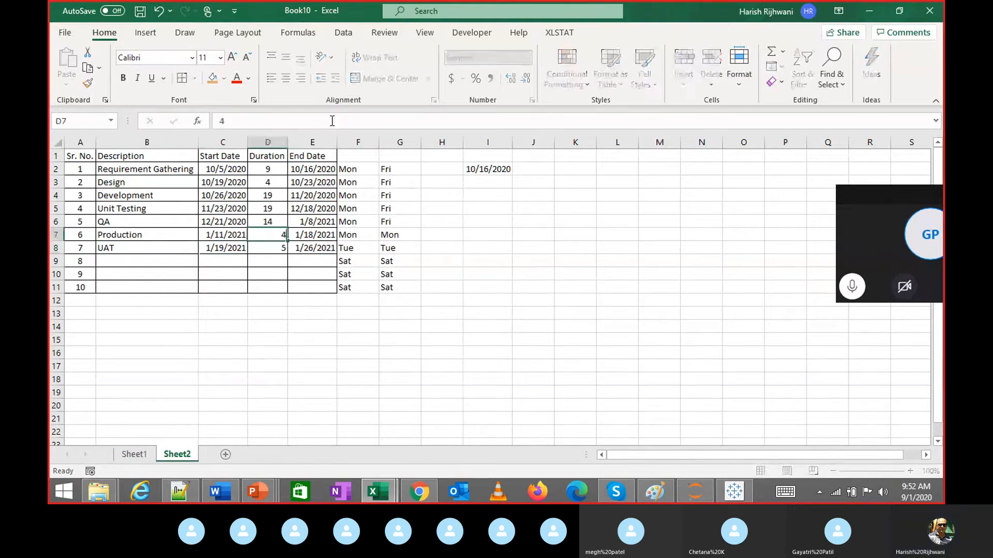
key(Return)
text(4)
key(Return)
key(Right)
key(Right)
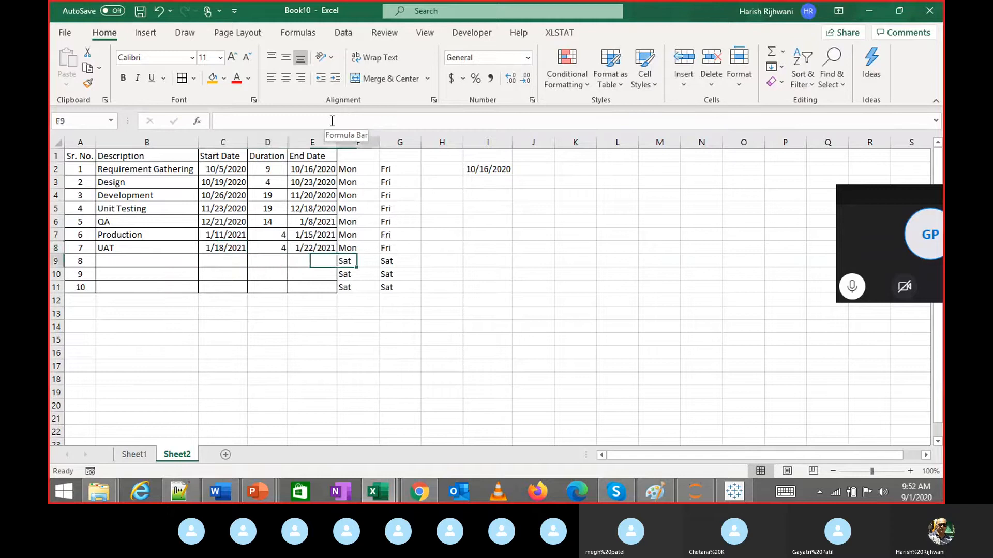
key(shift+Down)
key(shift+Down)
key(shift+Right)
Center all the durations in D2:D8 horizontally
key(Up)
key(Left)
key(Left)
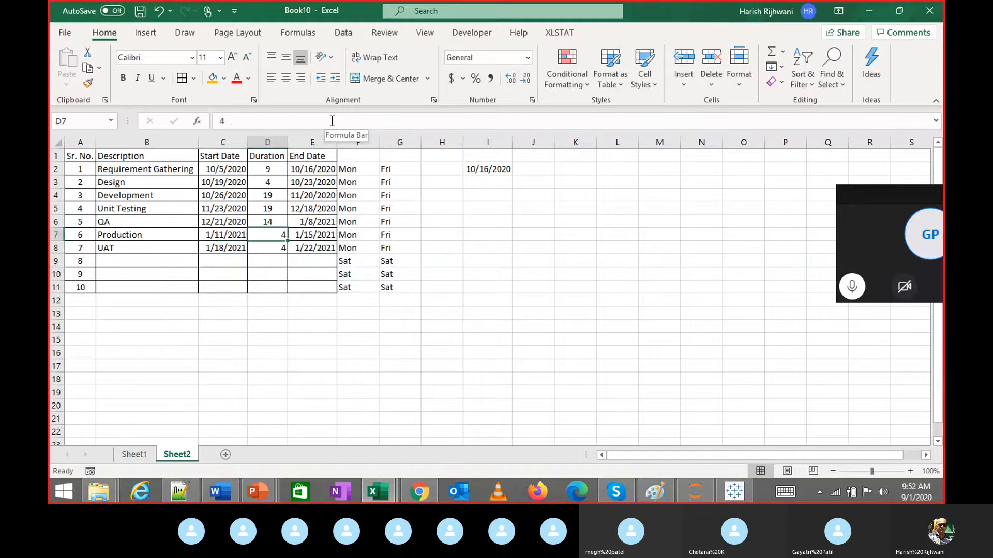
key(Up)
key(Up)
key(Up)
key(Up)
key(Up)
key(Up)
key(shift+Down)
key(shift+Down)
key(shift+Down)
key(shift+Down)
key(shift+Down)
key(shift+Down)
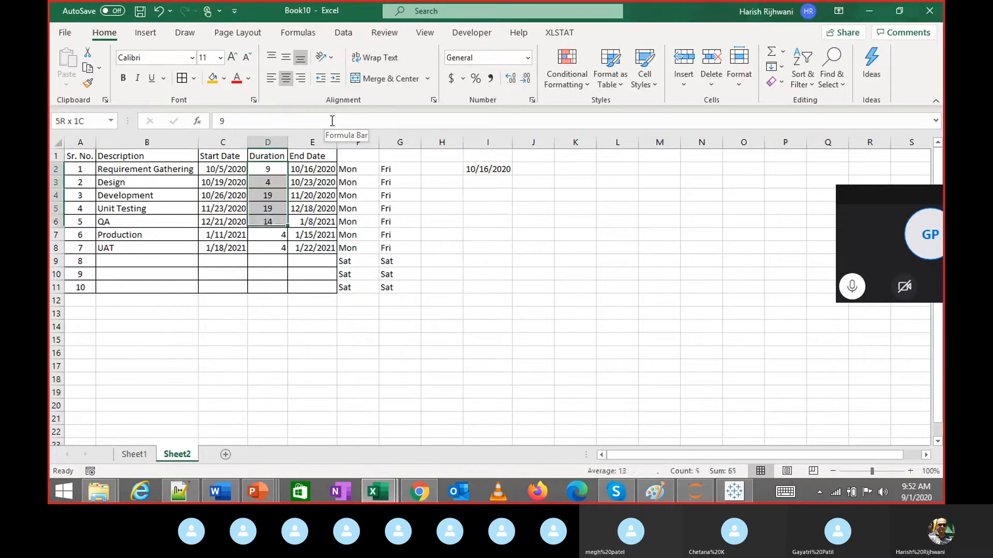
key(alt+h)
key(a)
key(c)
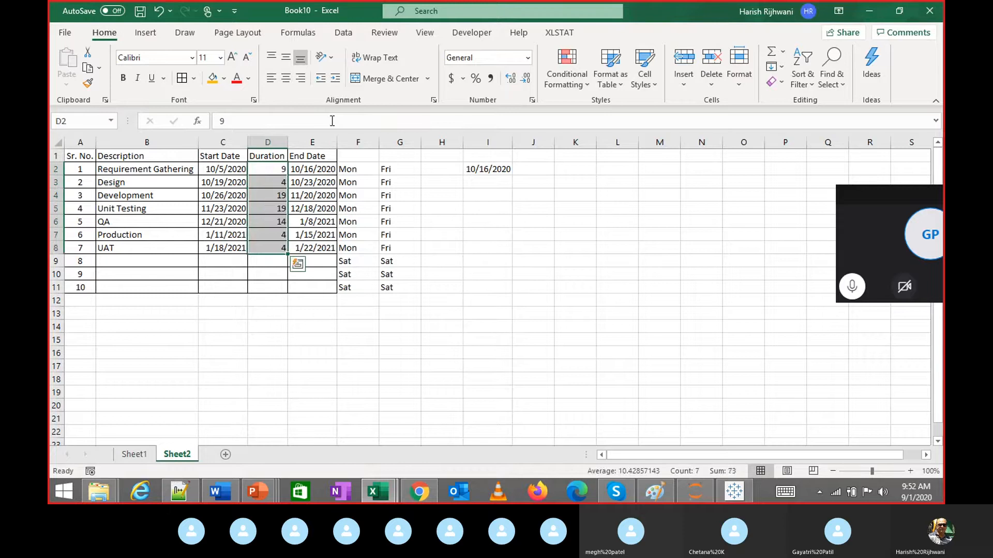
key(alt+h)
key(a)
key(c)
Save the workbook under the file name Gantt Chart in the OneDrive Documents folder
key(Up)
key(Home)
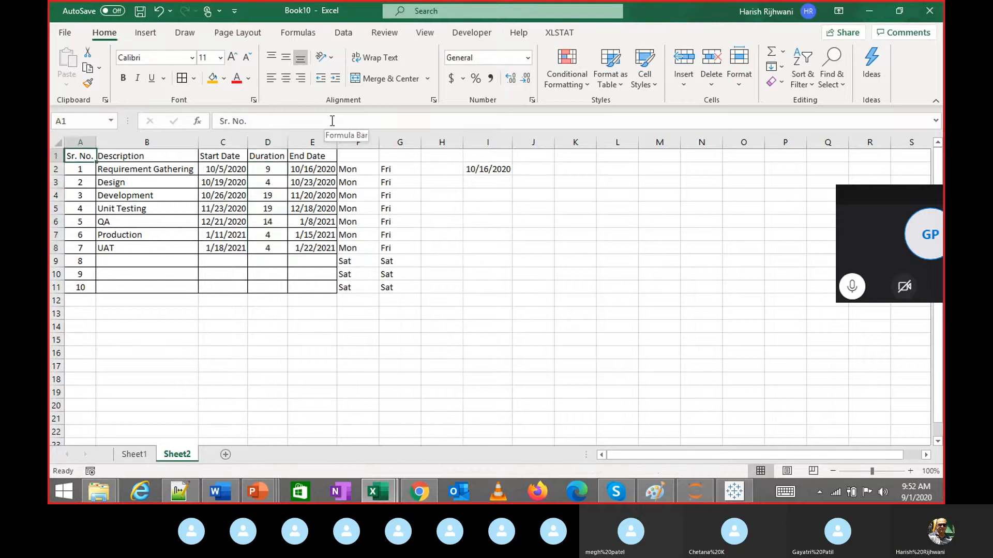
key(shift+ctrl+Down)
key(shift+ctrl+Right)
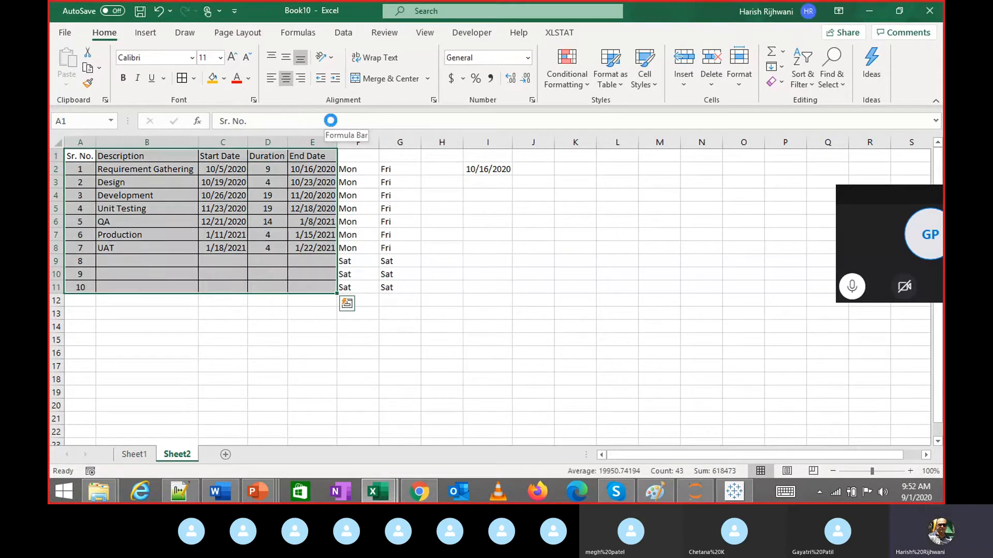
key(ctrl+s)
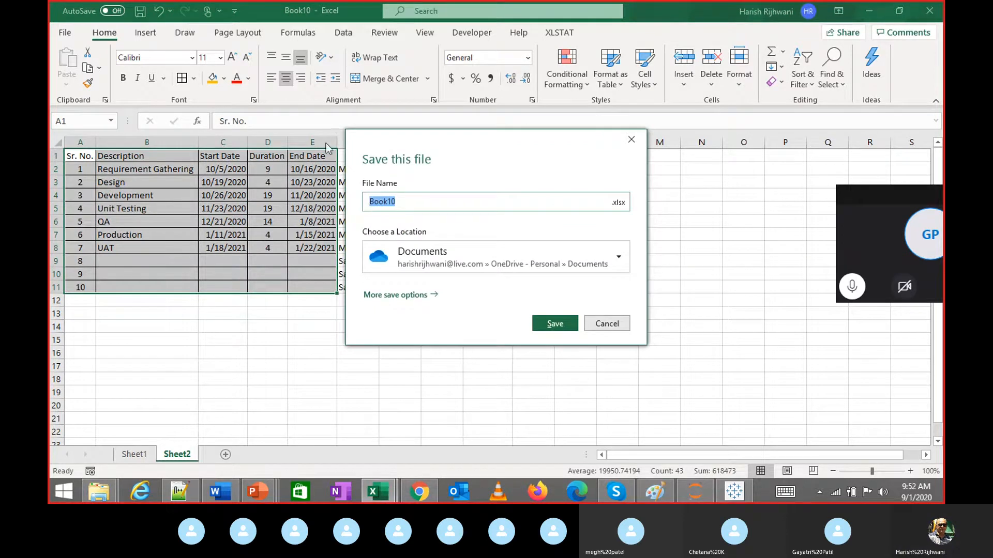
text(Gantt Chart)
key(Return)
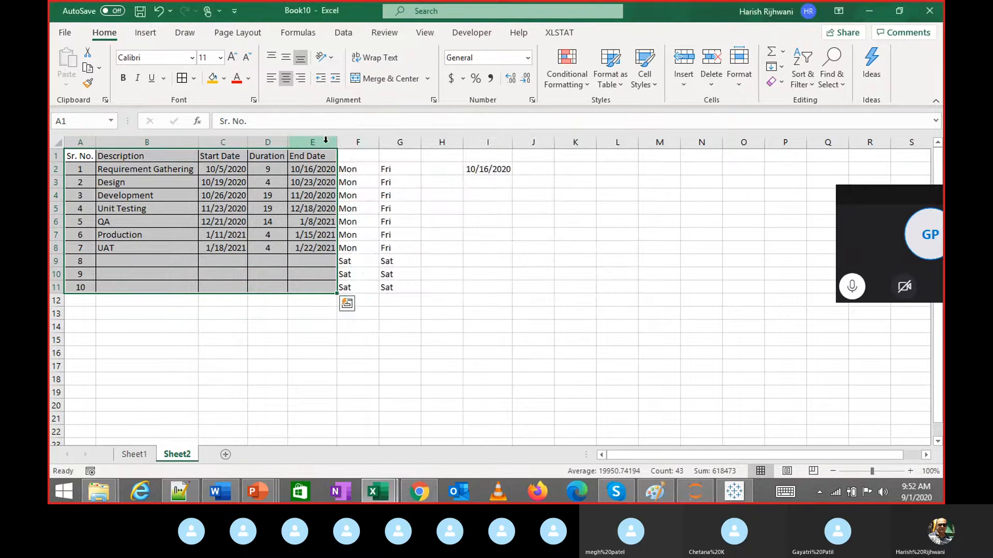
Format the header row A1:E1 with a blue-gray fill, bold text and centered alignment
key(Right)
key(Down)
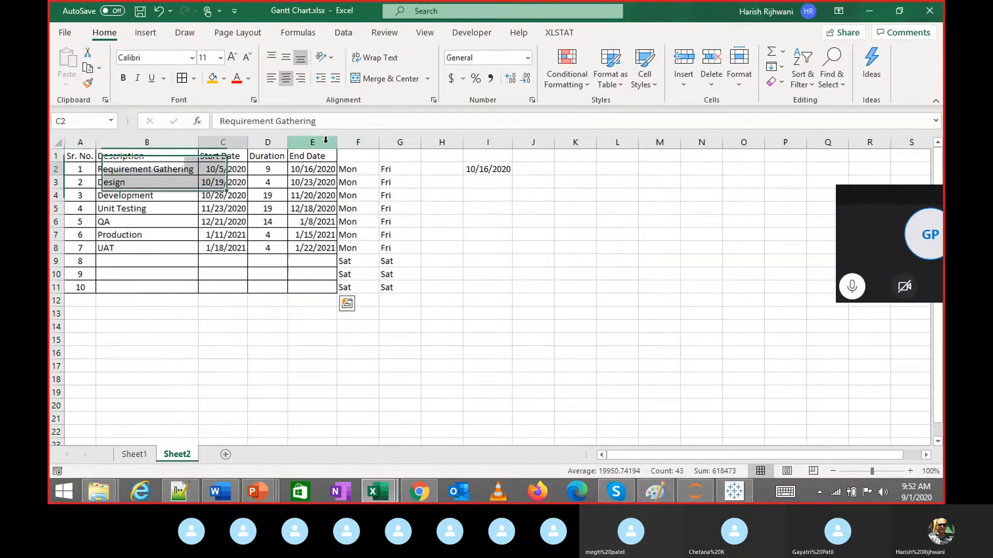
key(Up)
key(Left)
key(ctrl+shift+Right)
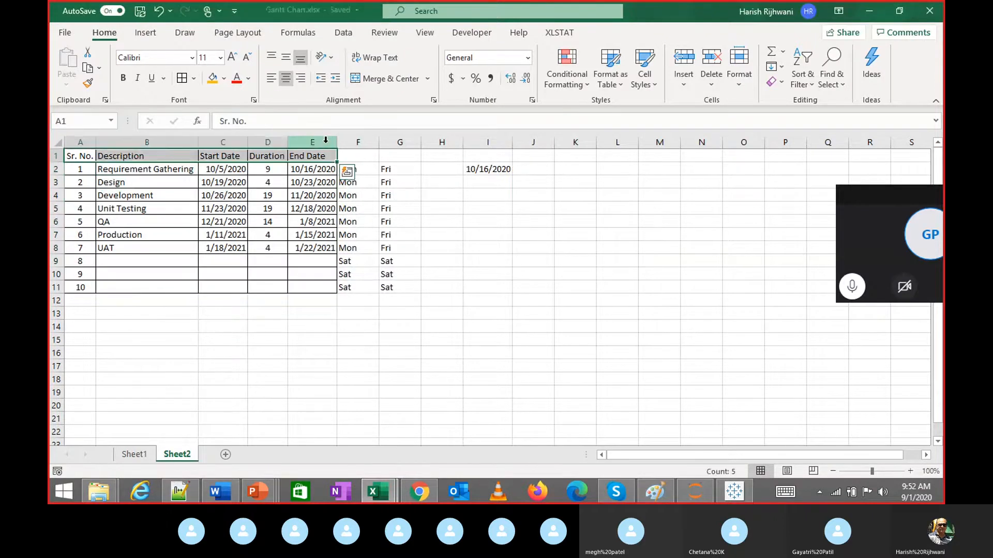
click(224, 82)
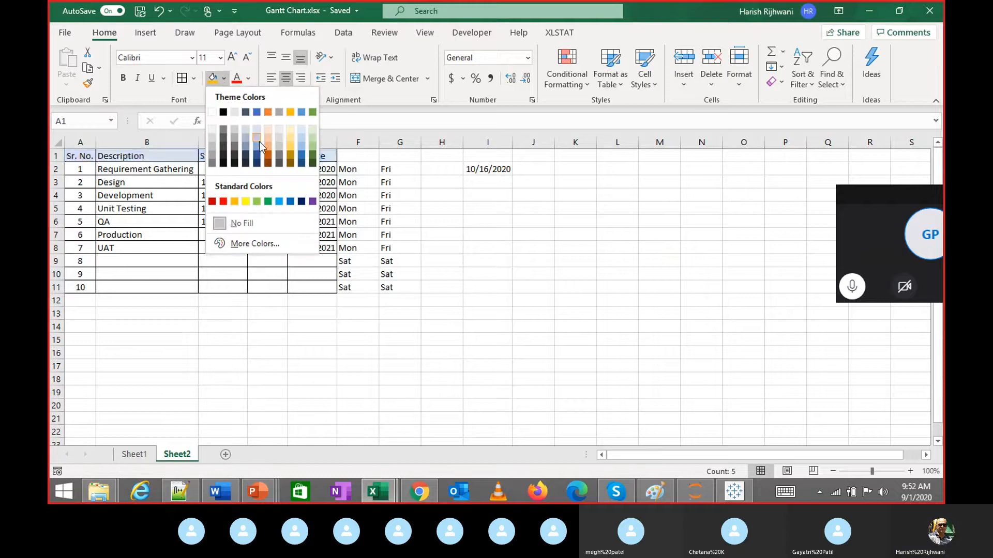
click(245, 135)
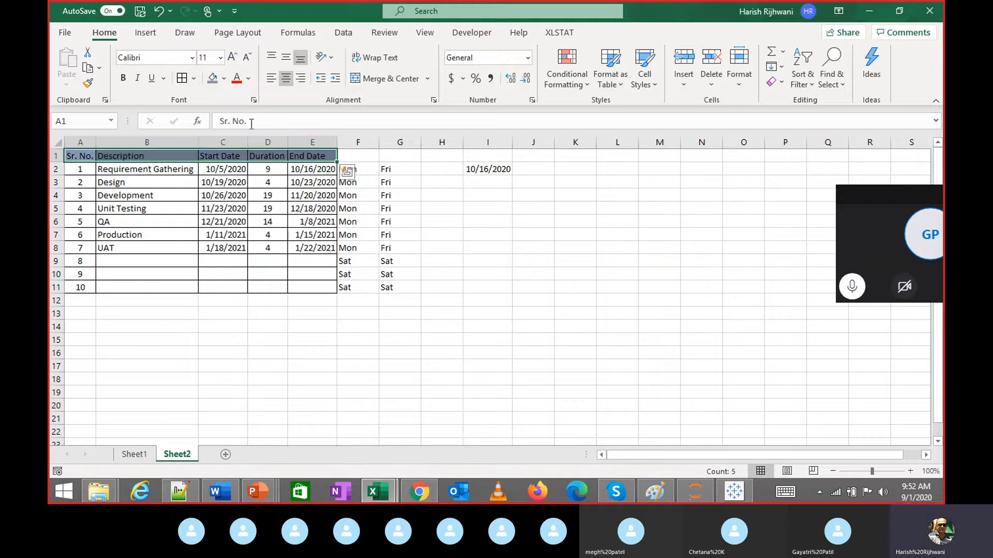
click(123, 78)
click(285, 78)
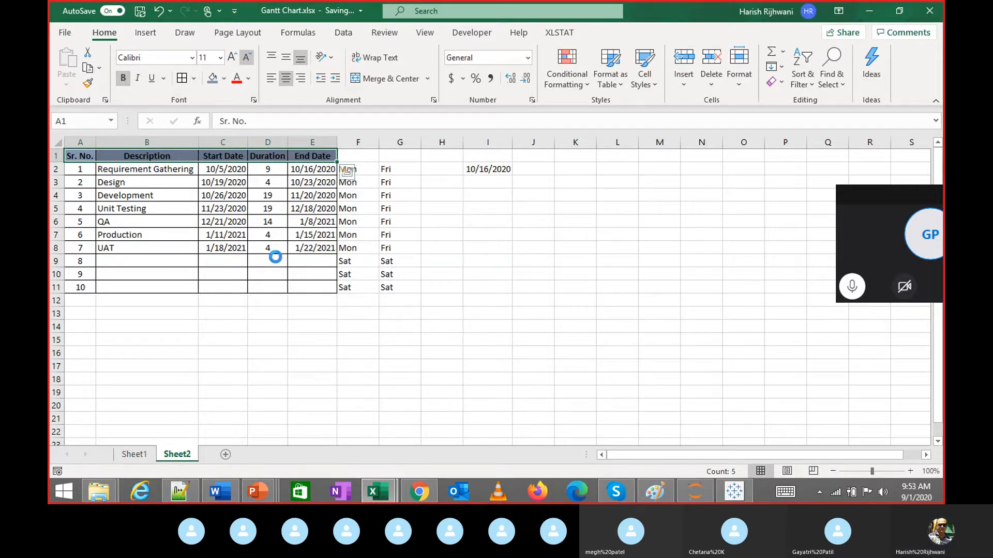
Try a smaller font size on the whole table and undo the change
key(ctrl+a)
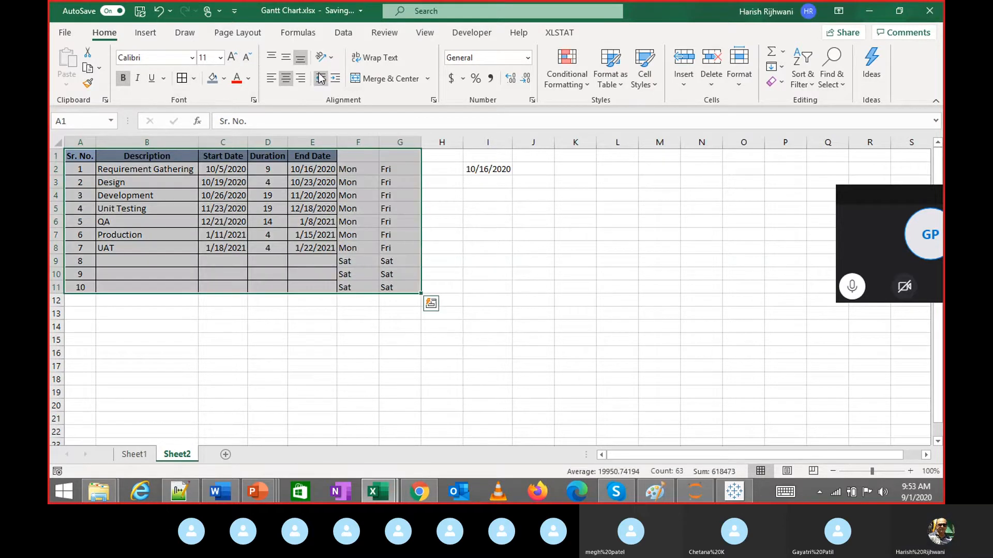
click(247, 61)
click(212, 218)
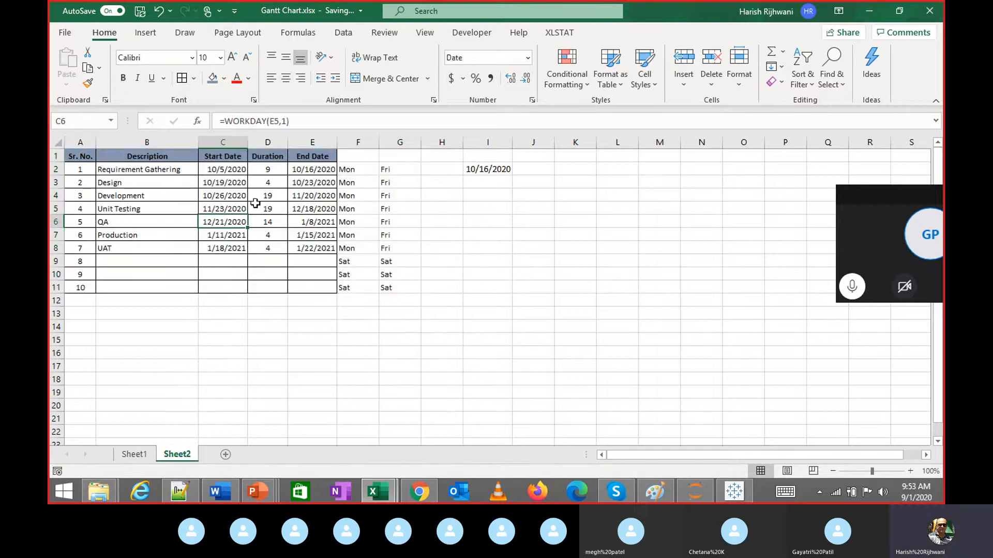
key(ctrl+z)
Extend the End Date header with its formatting into F1 and G1 above the weekday columns
click(312, 205)
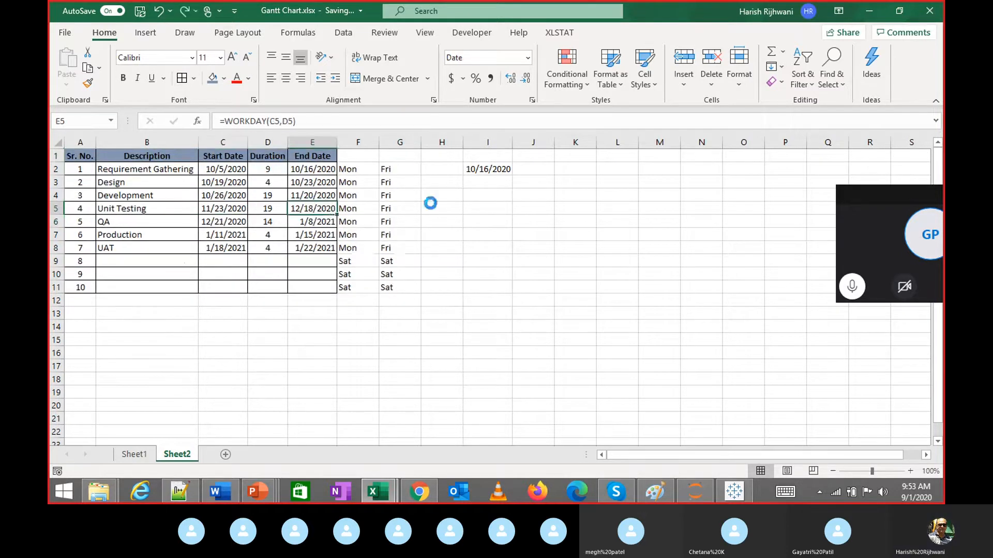
key(ctrl+Up)
key(Right)
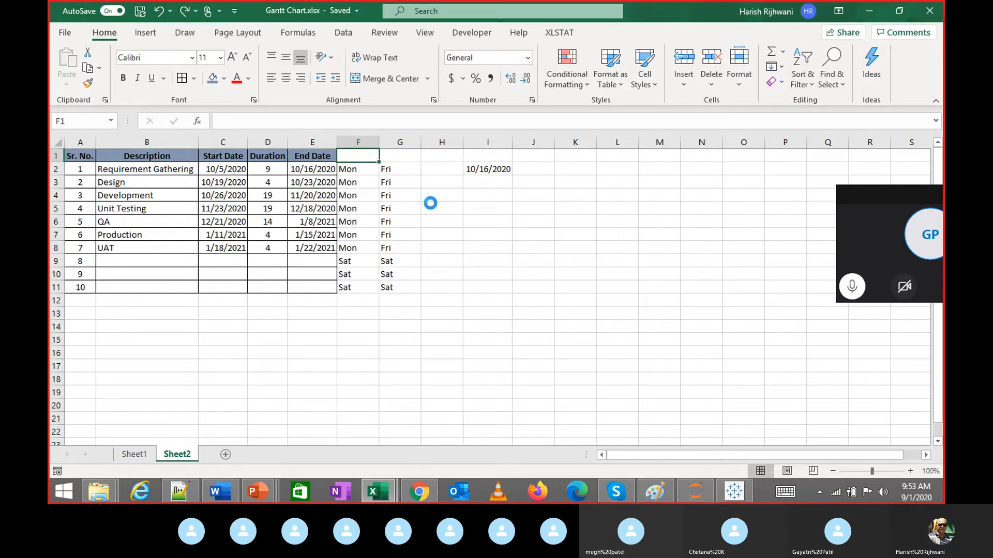
text(End Date)
key(Tab)
key(ctrl+r)
key(Left)
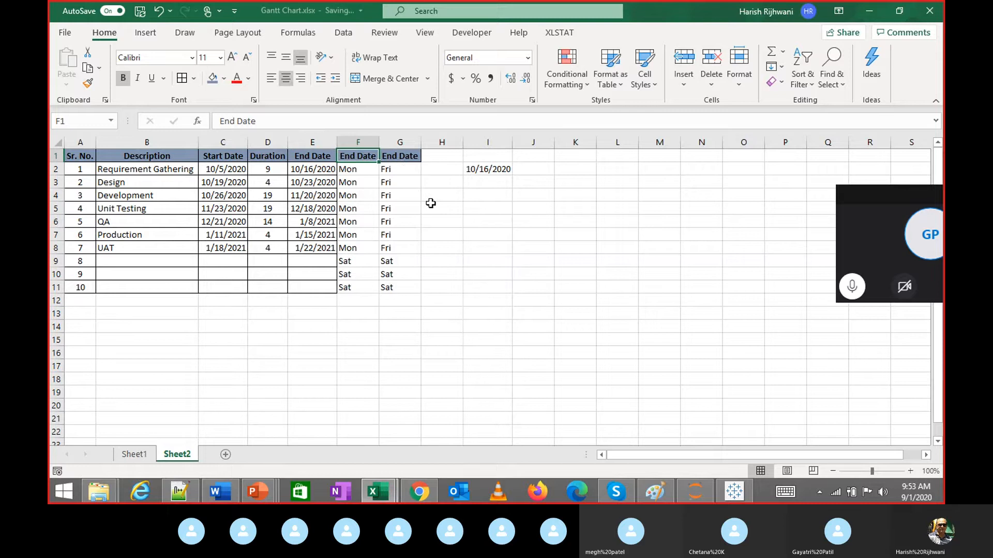
Rename the weekday column headers to Start Day in F1 and End Day in G1
text(Start Day)
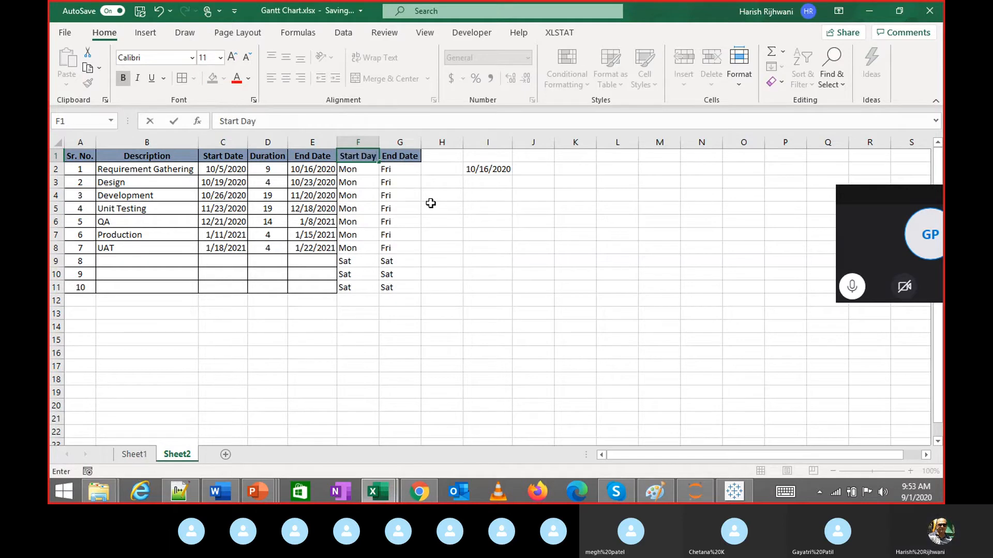
key(Return)
key(Right)
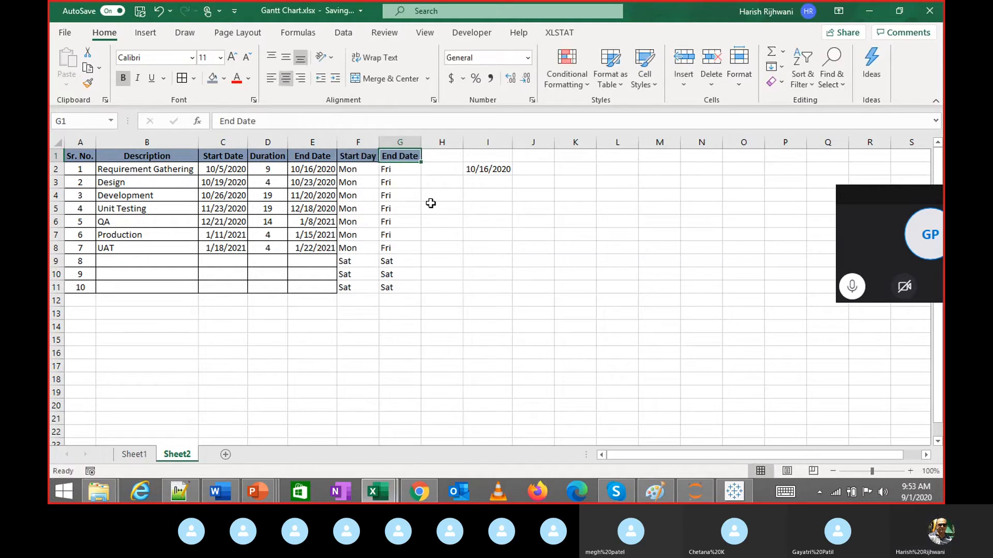
key(F2)
key(BackSpace)
key(BackSpace)
key(BackSpace)
text(ay)
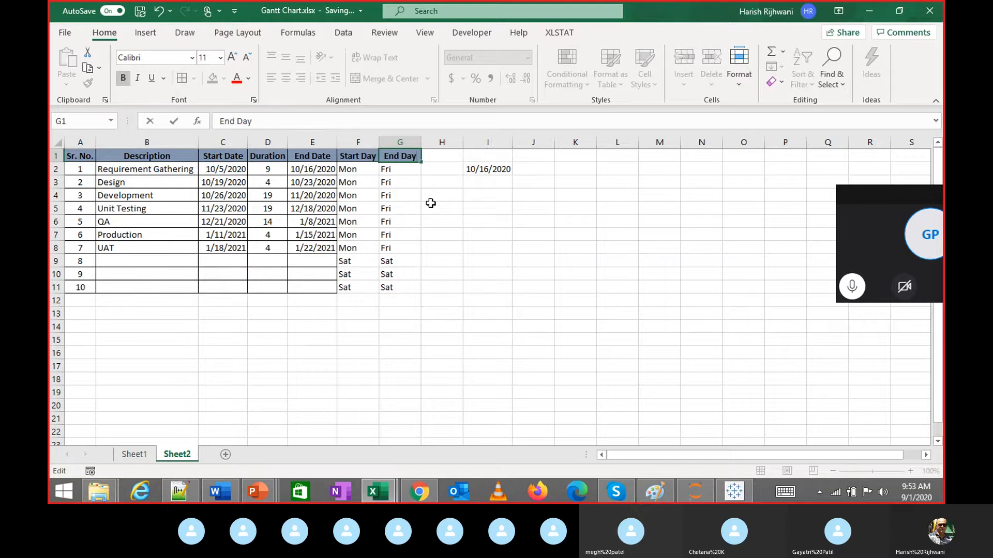
key(Return)
Center the Start Day and End Day columns F1:G11 and add borders around all their cells
key(Up)
key(Left)
key(ctrl+shift+Down)
key(shift+Right)
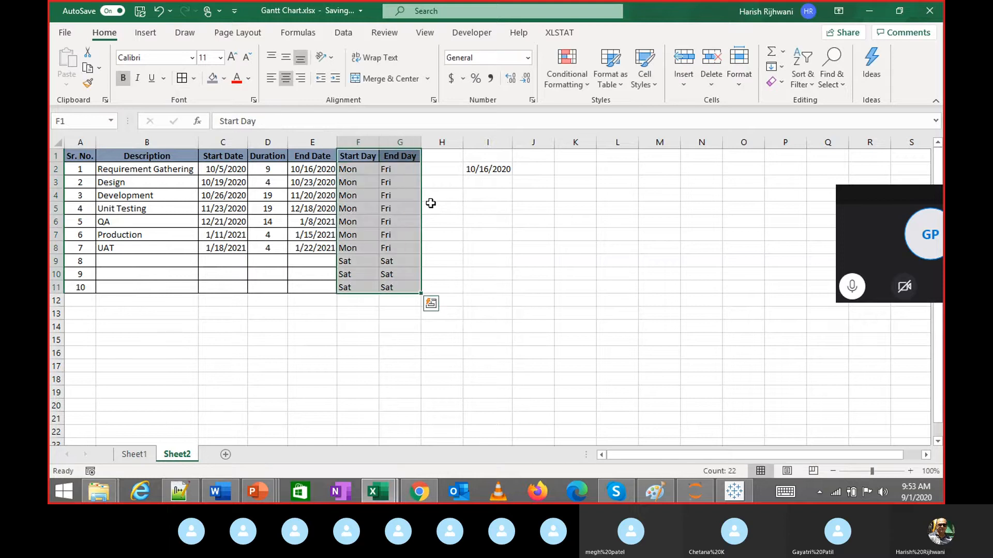
click(285, 81)
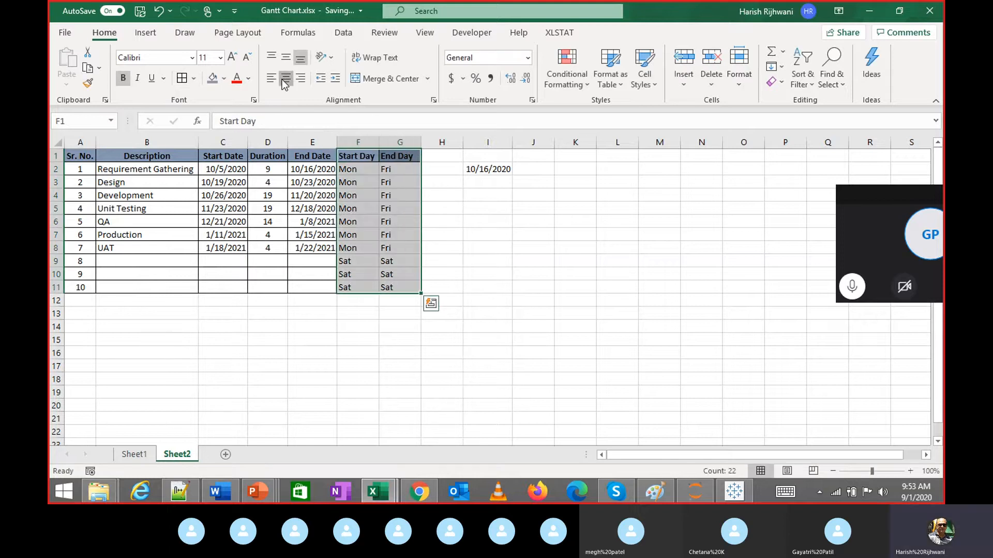
click(284, 83)
click(185, 79)
key(Up)
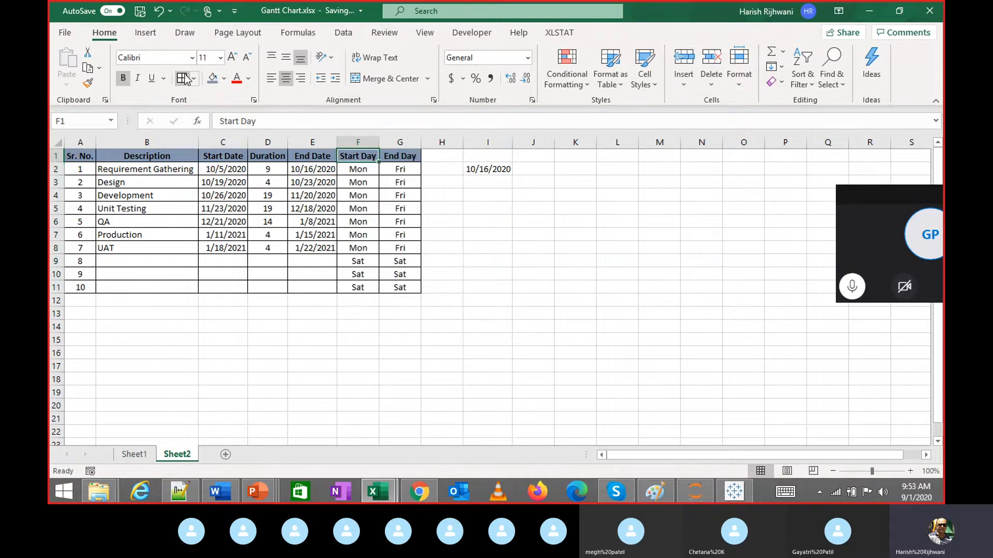
Apply all borders to the filled part of the task table, A1:G8
key(Home)
key(ctrl+a)
key(shift+Up)
key(shift+Up)
key(shift+Up)
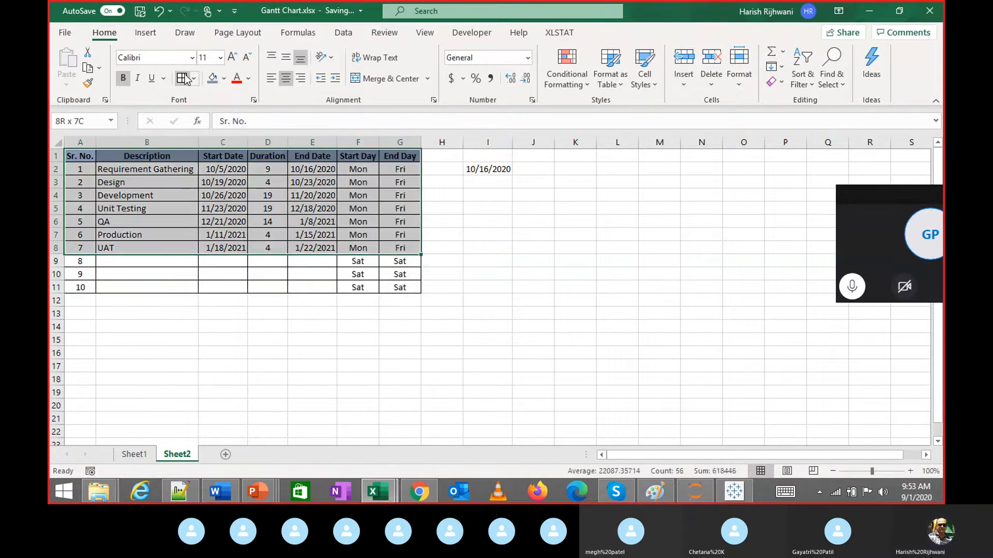
click(183, 77)
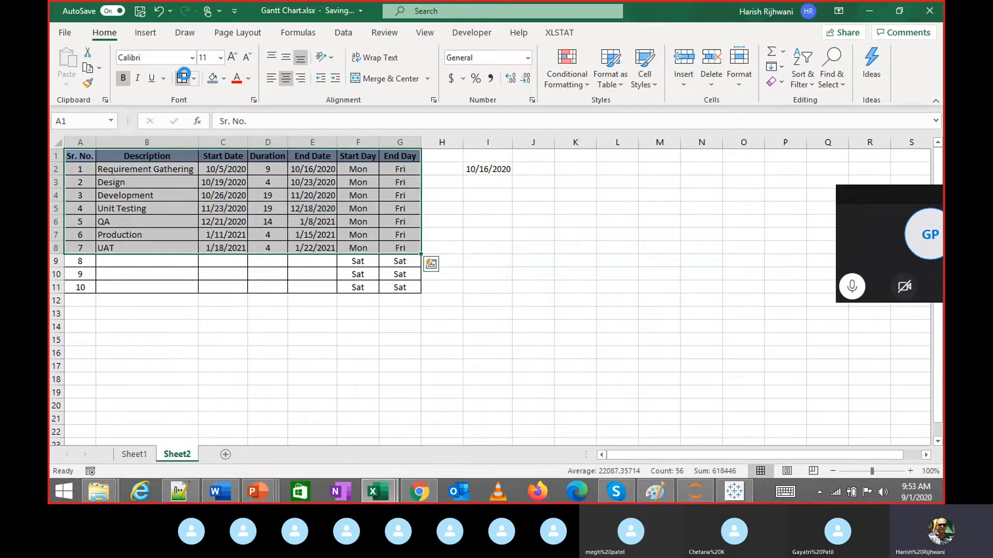
key(Up)
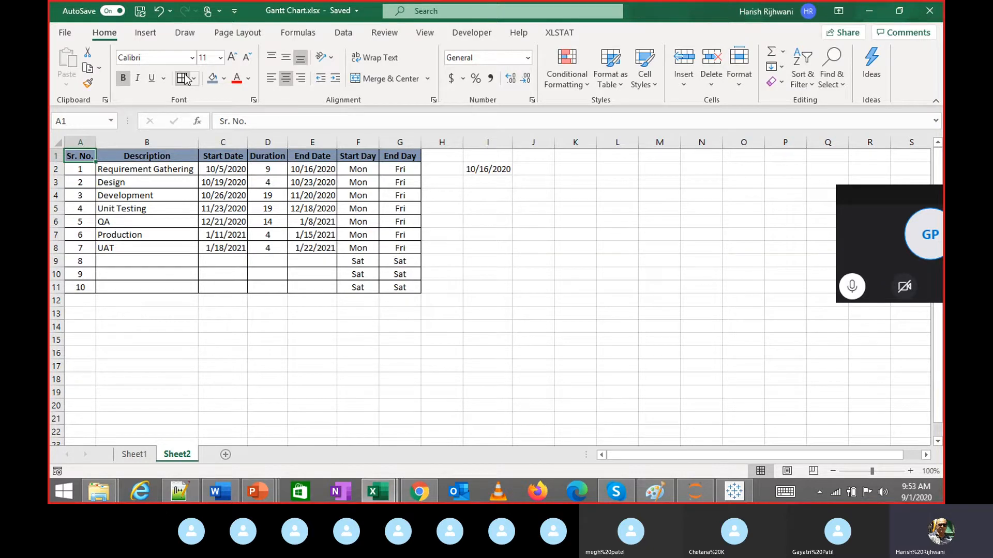
click(856, 288)
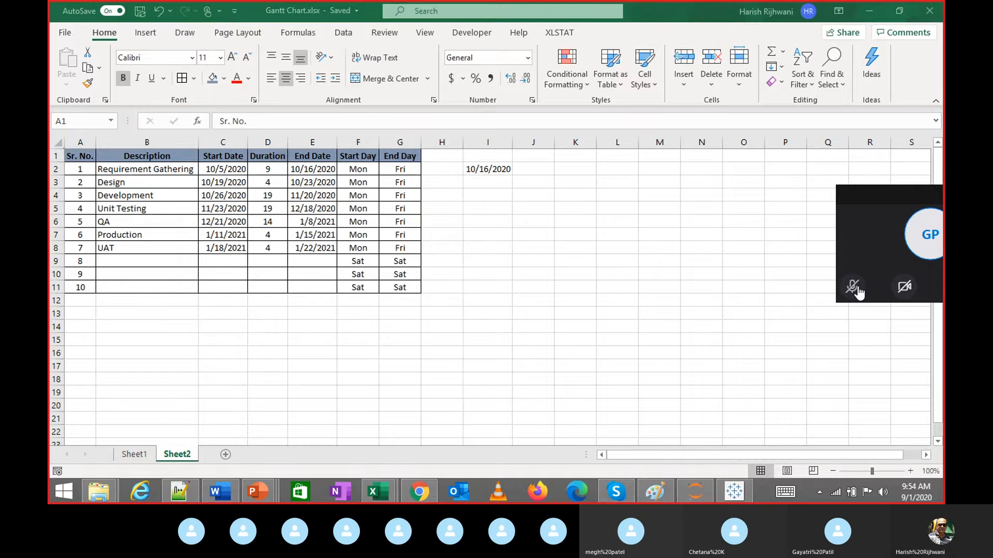
click(854, 289)
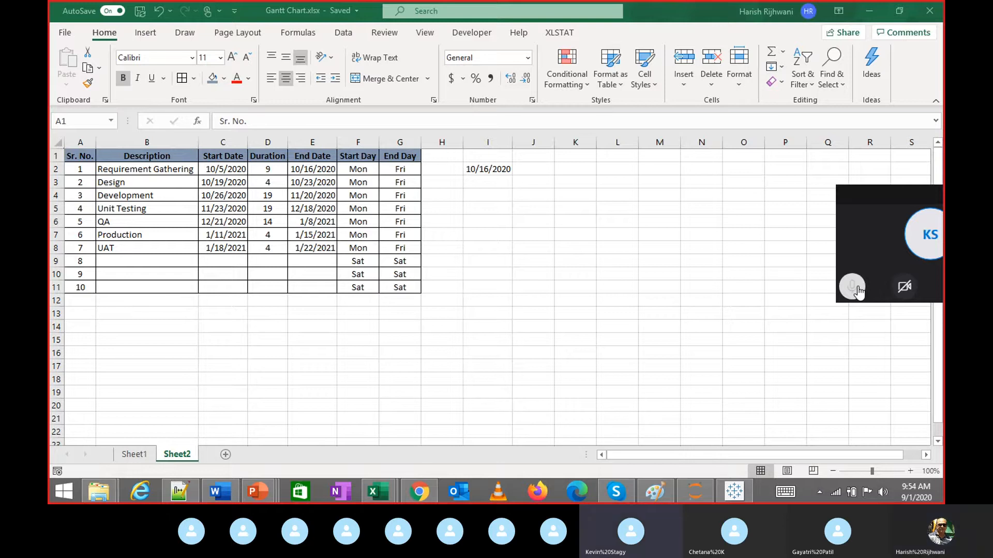
Inspect the formula behind the first Start Day value in F2 without changing it
click(372, 172)
key(F2)
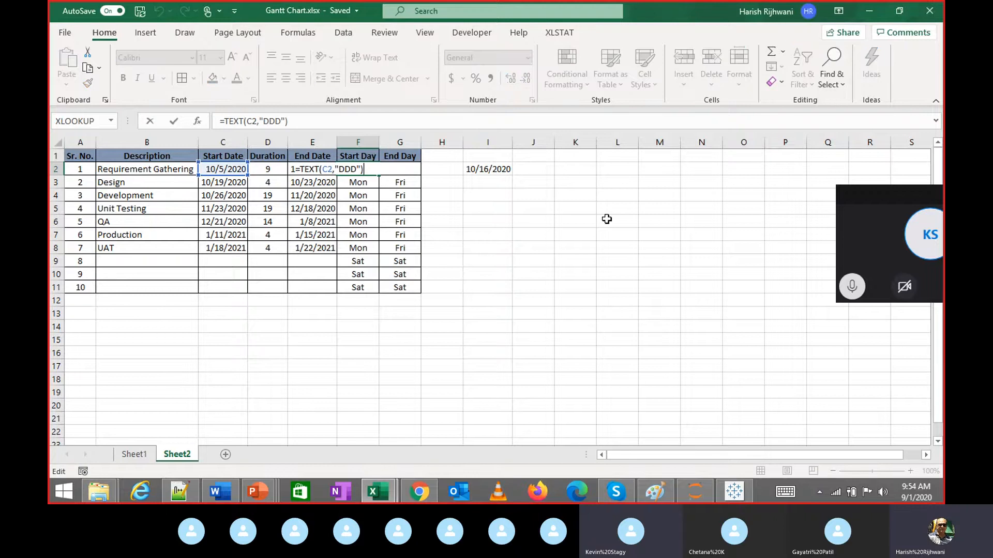
key(Escape)
Enter =TEXT(I2,"DDD") in J5 to demonstrate extracting the weekday name from the date in I2
click(519, 206)
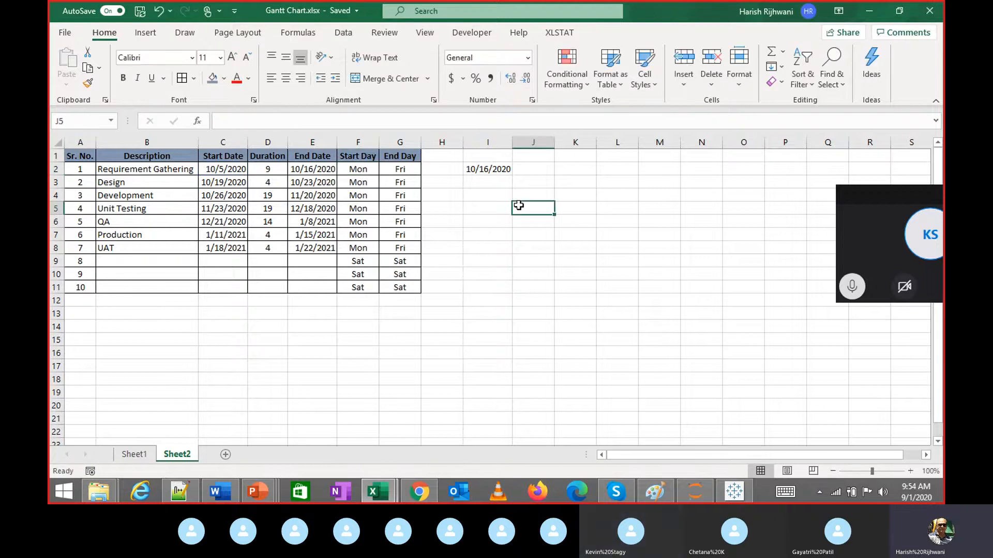
text(=text)
key(Tab)
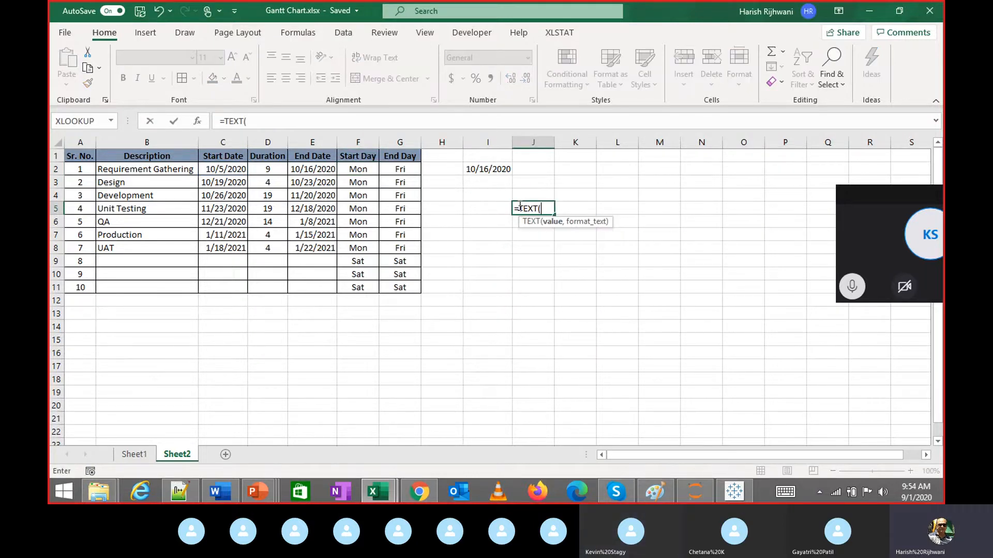
key(Up)
key(Up)
key(Up)
key(Left)
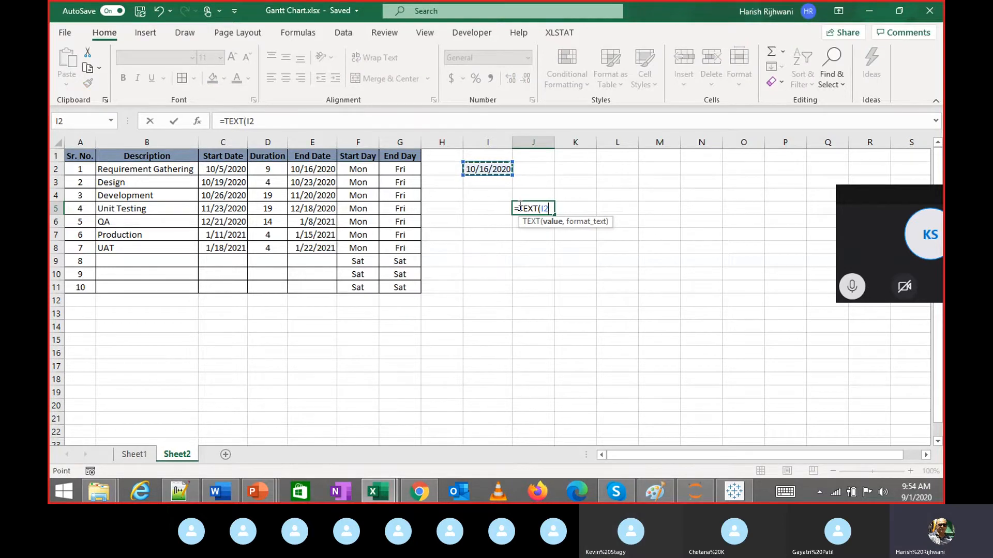
text(,)
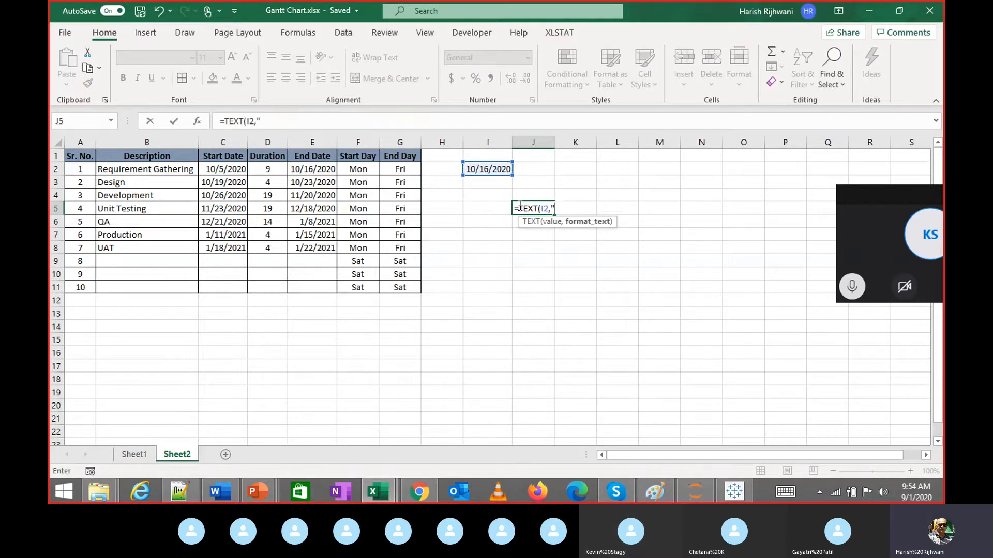
text("DDD"))
key(Return)
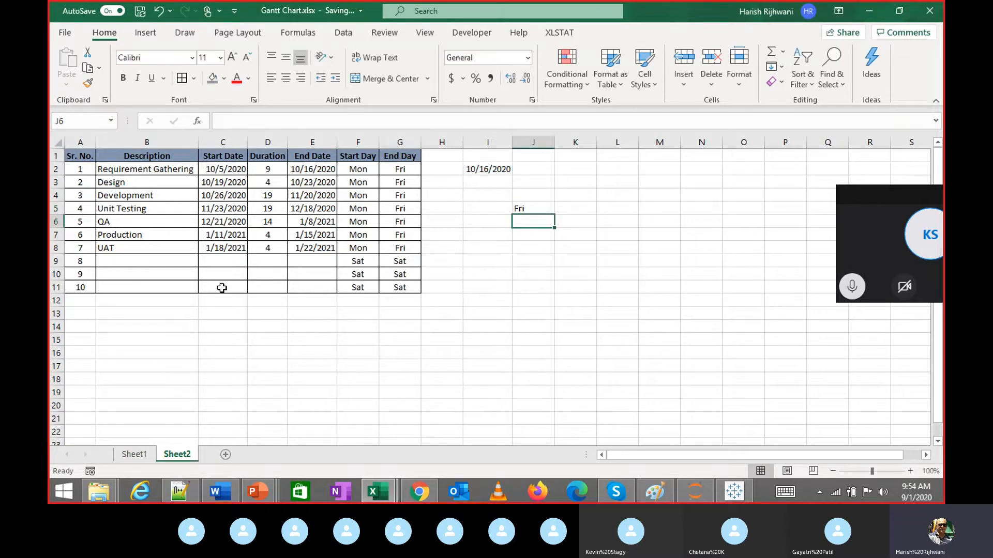
Enter =TEXT(I2,"MMM") in J6 to demonstrate extracting the month name from the date in I2
text(=)
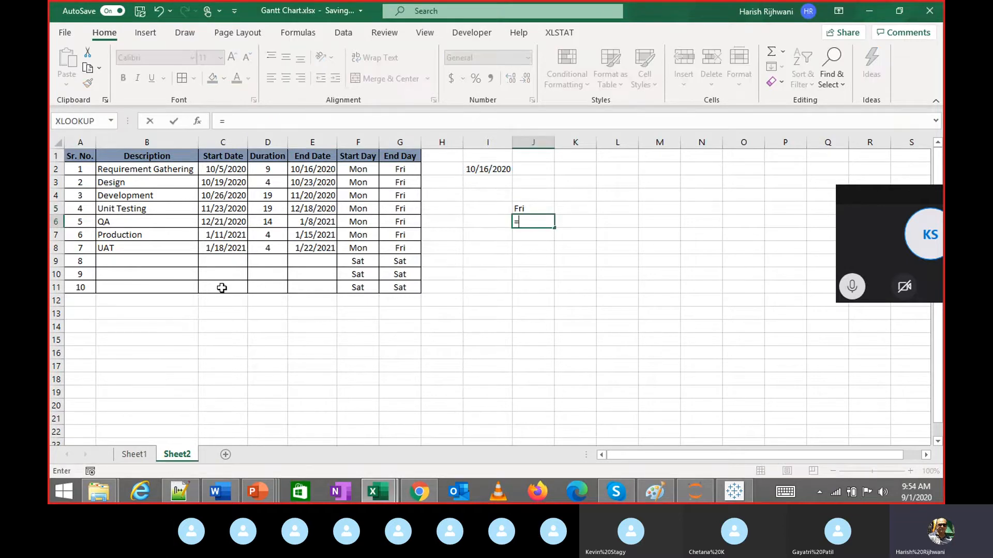
text(text)
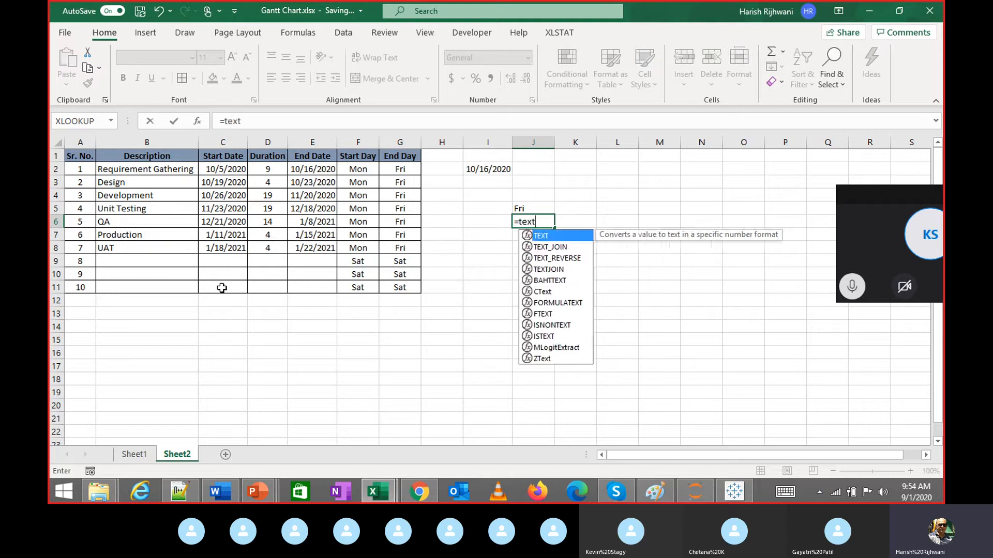
key(Tab)
key(Up)
key(Up)
key(Up)
key(Up)
key(Left)
text(,")
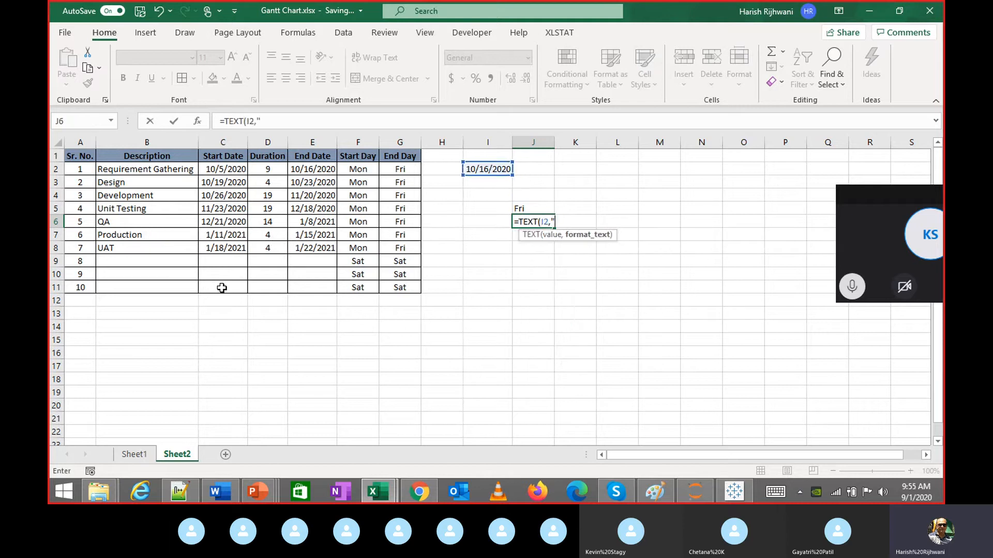
text(MMM)
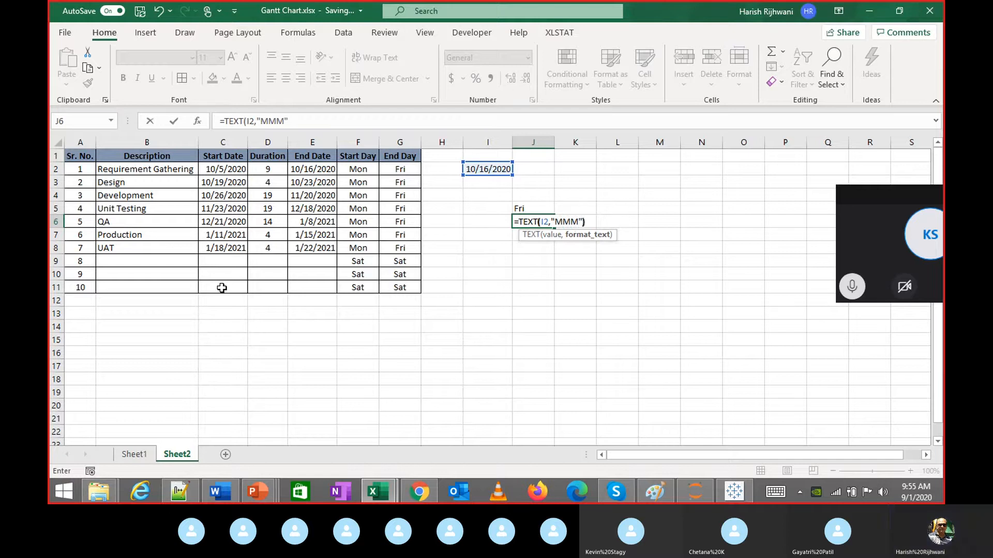
text("))
key(Return)
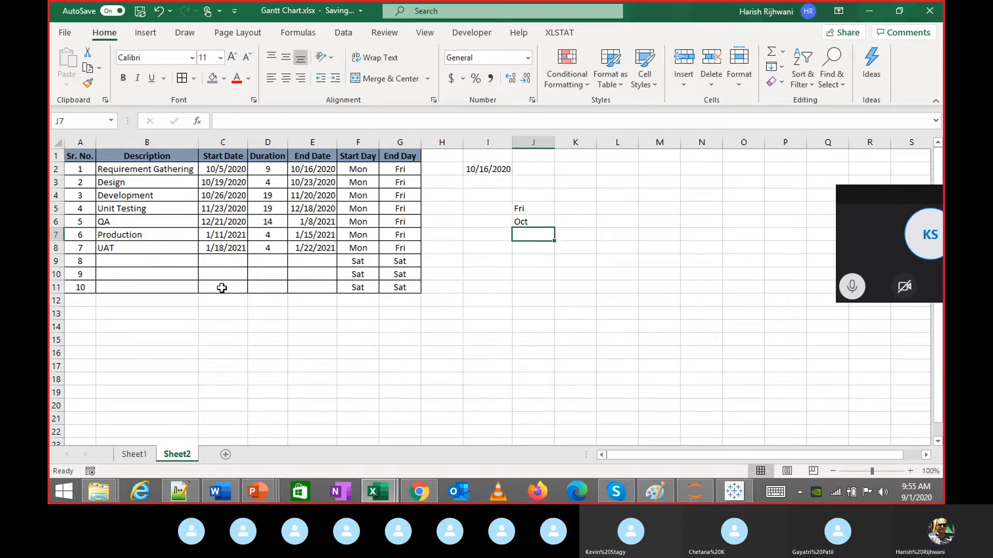
Enter =TEXT(I2,"YYYY") in J7 to demonstrate extracting the year from the date in I2
text(=)
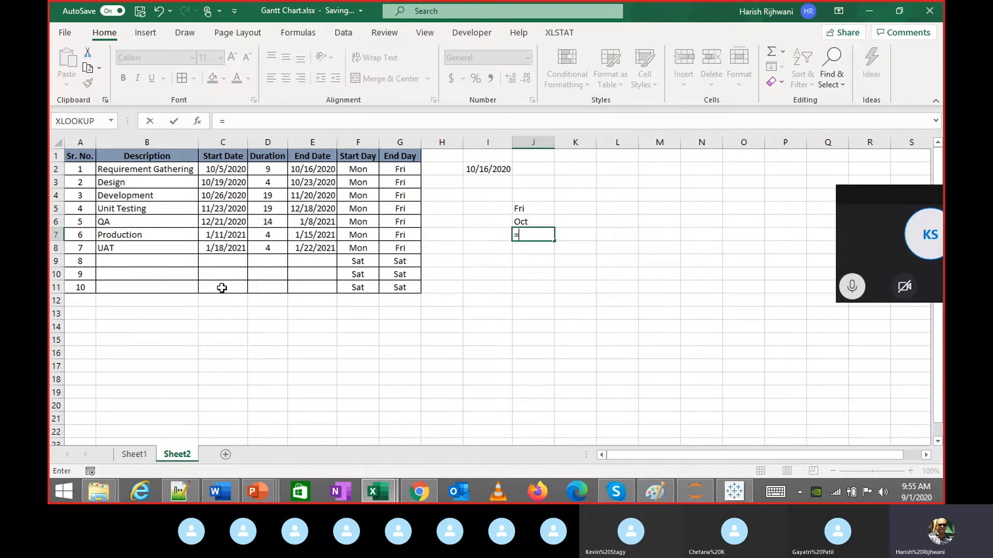
text(text)
key(Tab)
key(Up)
key(Up)
key(Up)
key(Up)
key(Up)
key(Left)
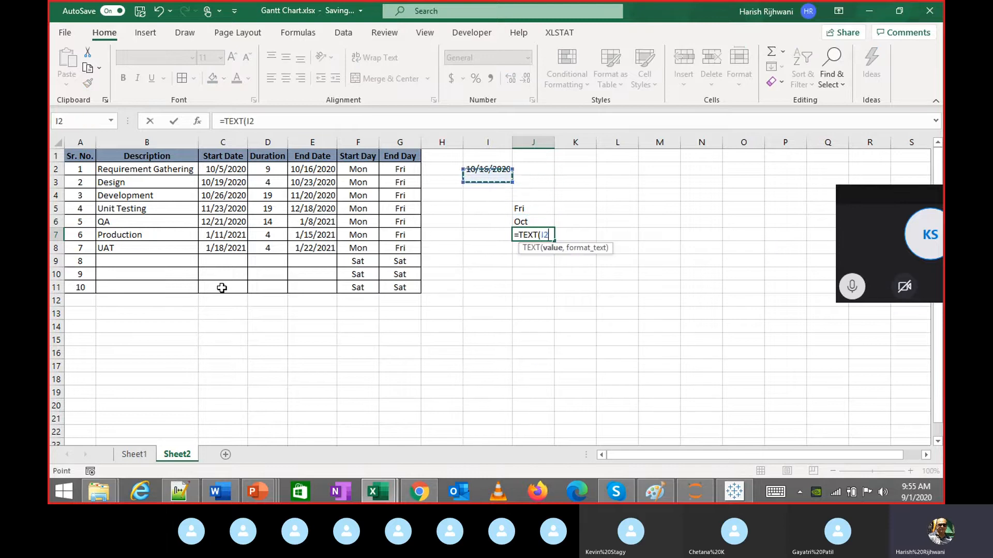
text(,")
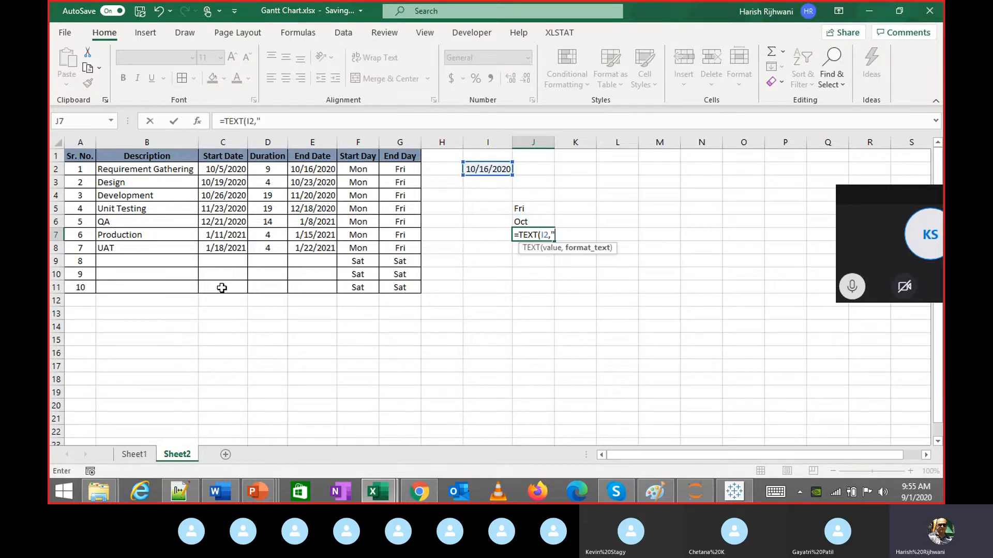
text(YYYY"))
key(ctrl+Return)
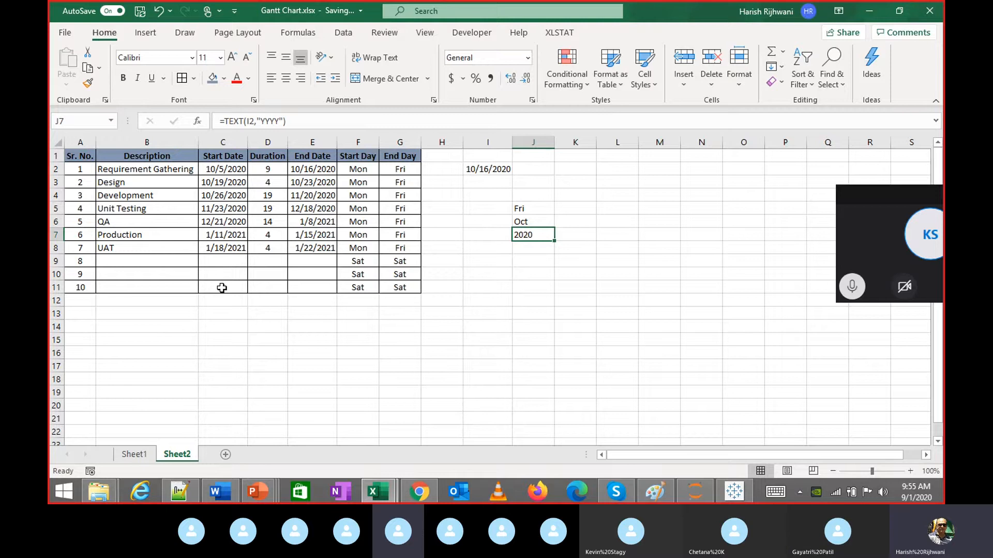
Inspect the first Start Date entry in C2 without changing it
key(Up)
key(Up)
key(Up)
key(Up)
key(Up)
key(Up)
key(Left)
key(Left)
key(Left)
key(Left)
key(Left)
key(Left)
key(Left)
key(Left)
key(Left)
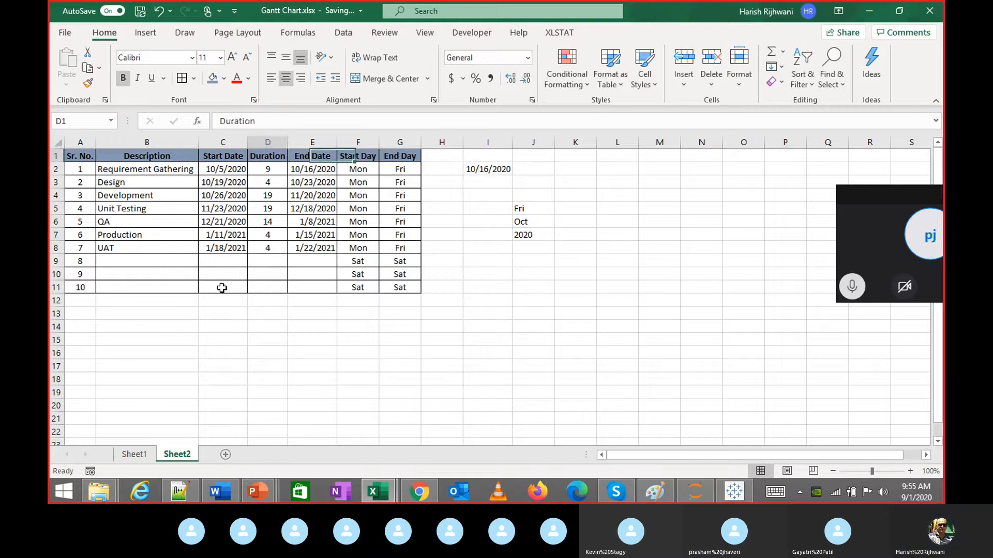
key(Down)
key(Down)
key(Right)
key(Right)
key(Up)
key(F2)
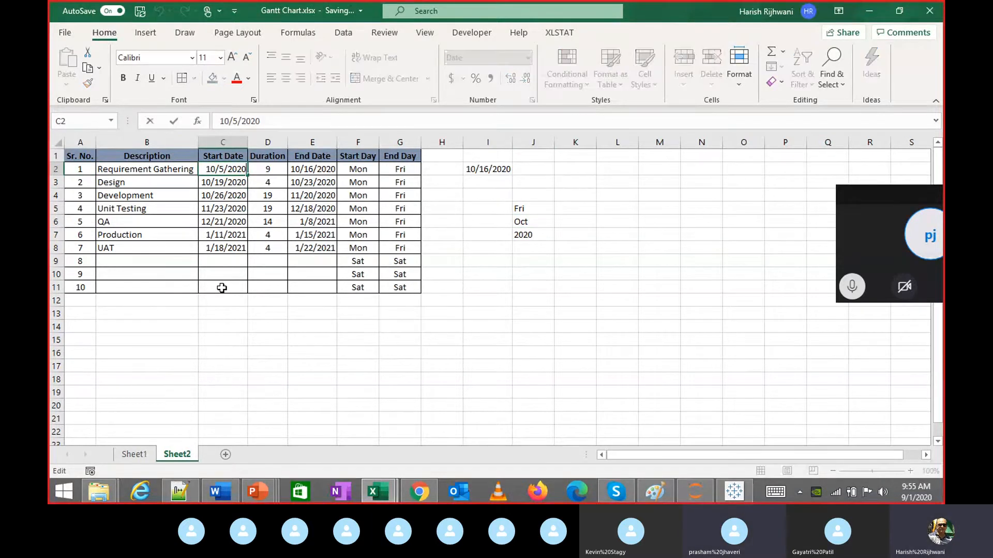
key(Escape)
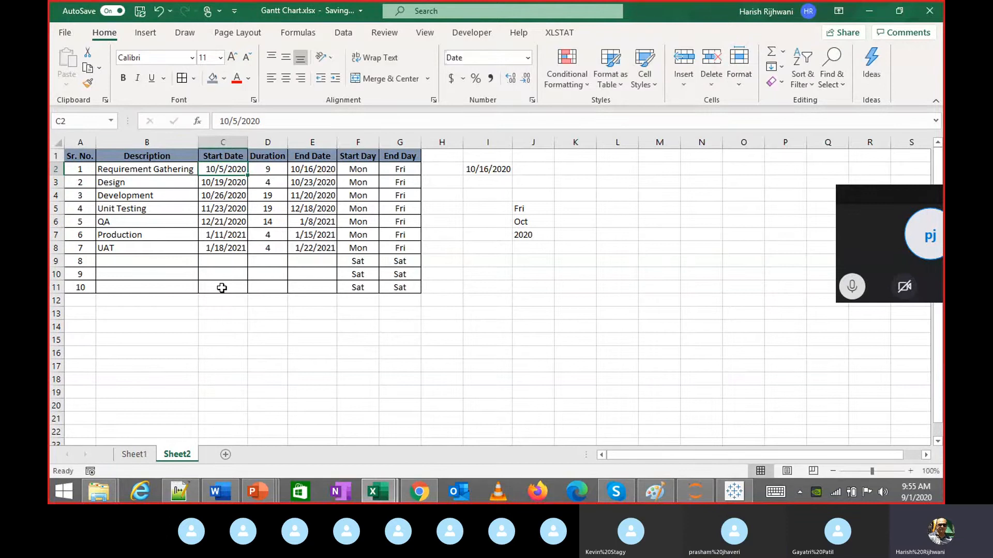
Inspect the formulas behind the first End Date in E2 and the second Start Date in C3 without changing them
key(Right)
key(Right)
key(F2)
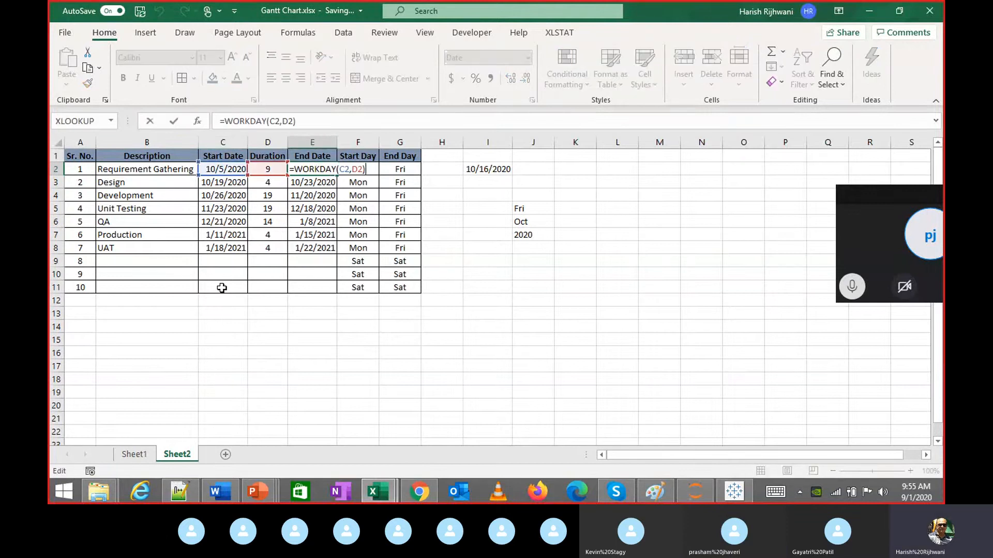
key(Escape)
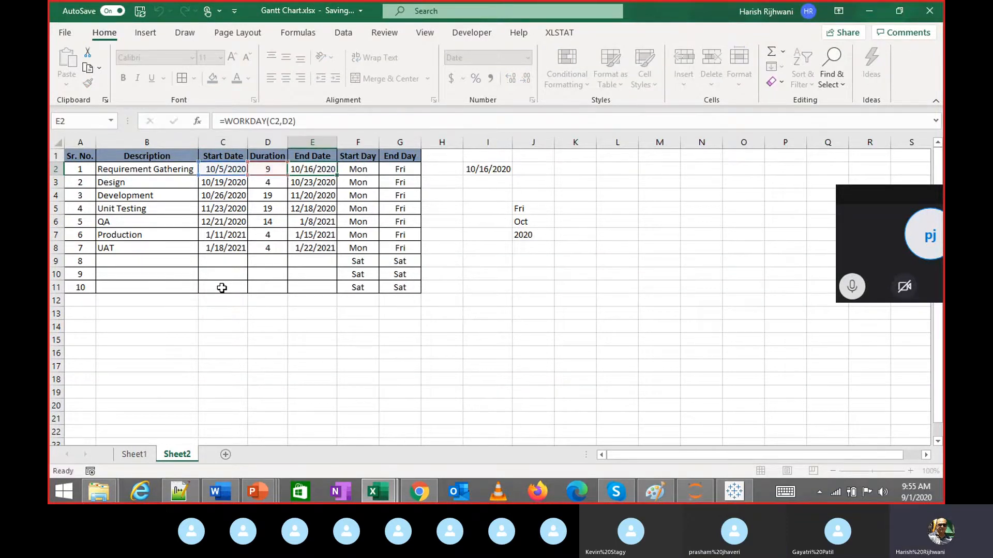
key(Left)
key(Left)
key(Down)
key(F2)
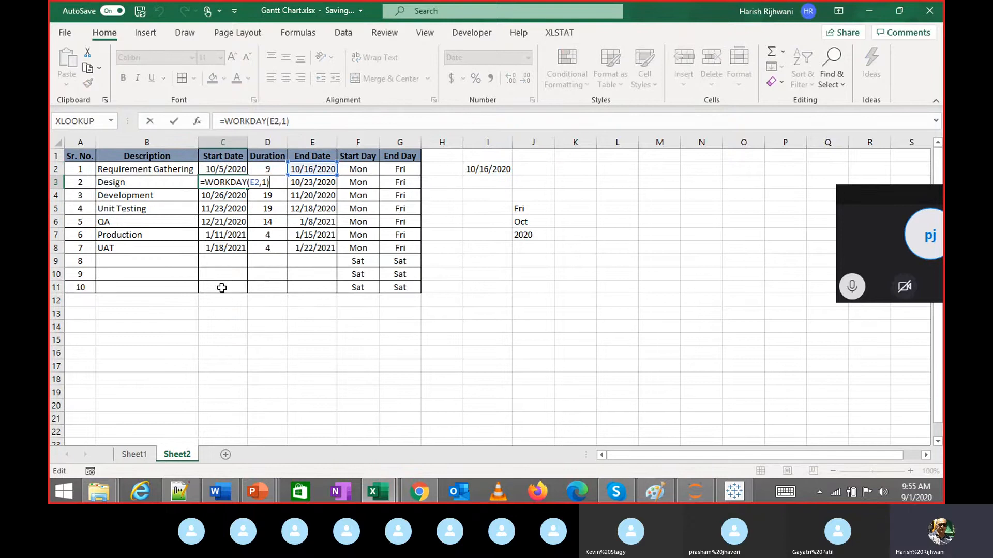
key(Escape)
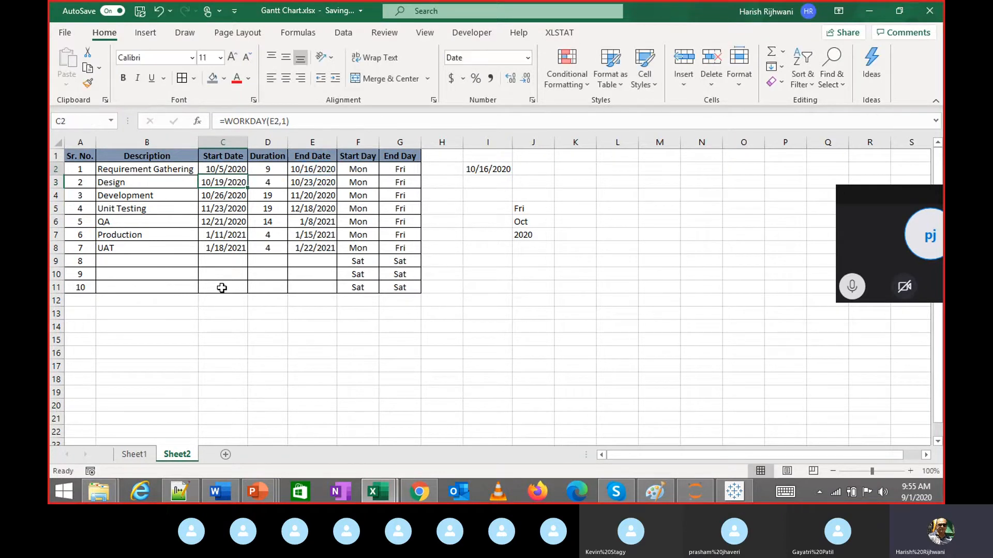
Review the first task's End Day formula in G2 and return to the Design task's Start Date in C3
key(Up)
key(Right)
key(Right)
key(Right)
key(Right)
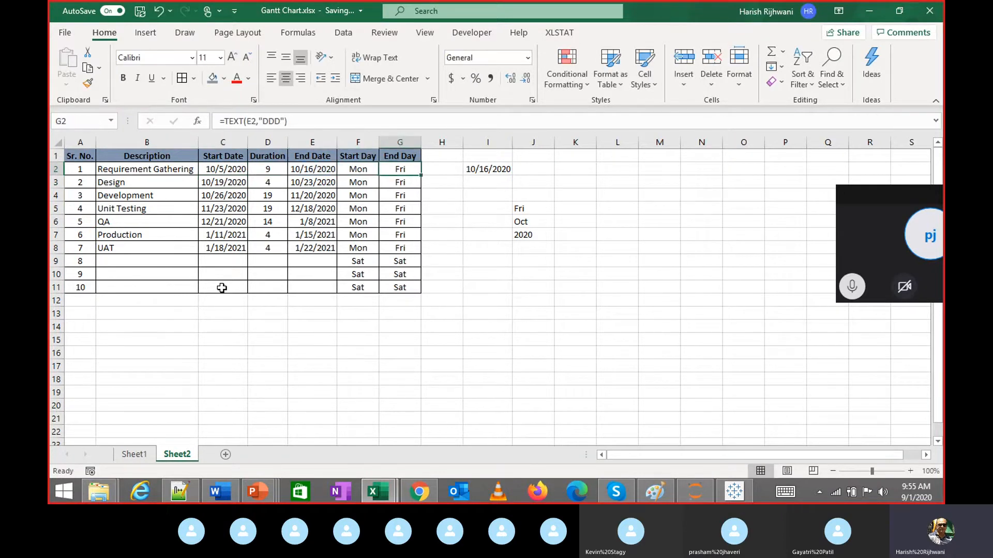
key(Down)
key(Left)
key(Left)
key(Left)
key(Left)
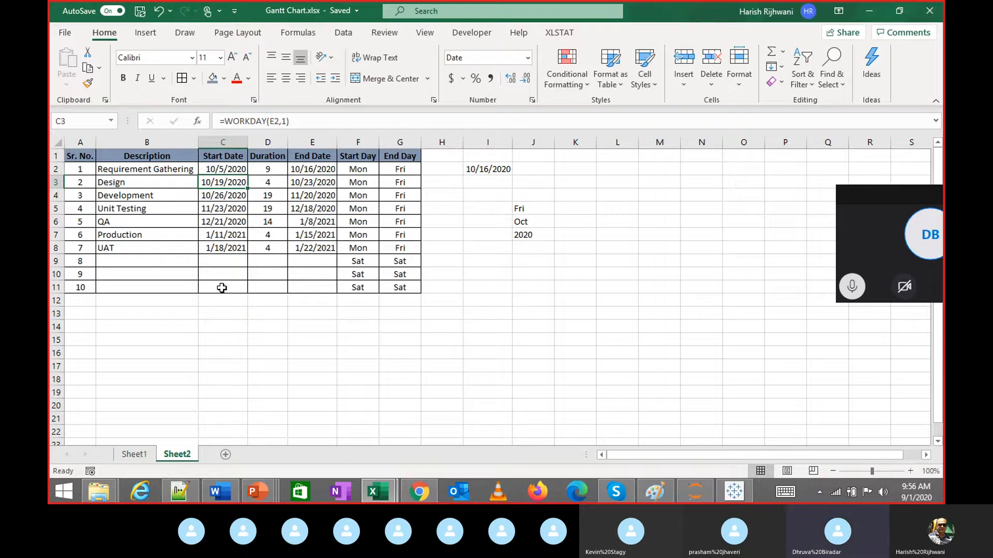
Select the sample date in I2 and look up October 2020 in the system calendar
key(Right)
key(Right)
key(Right)
key(Right)
key(Right)
key(Right)
key(Up)
key(Right)
key(Right)
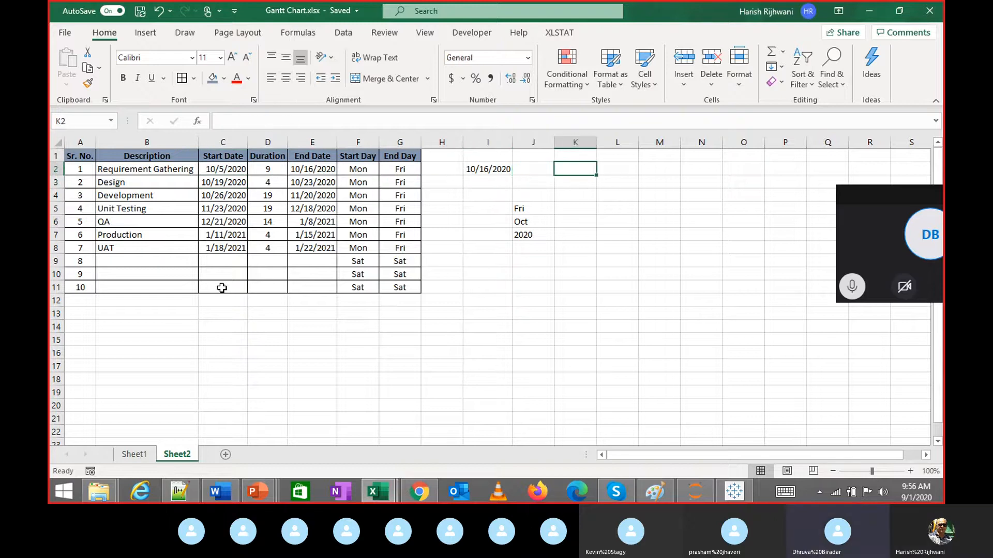
key(Left)
key(Left)
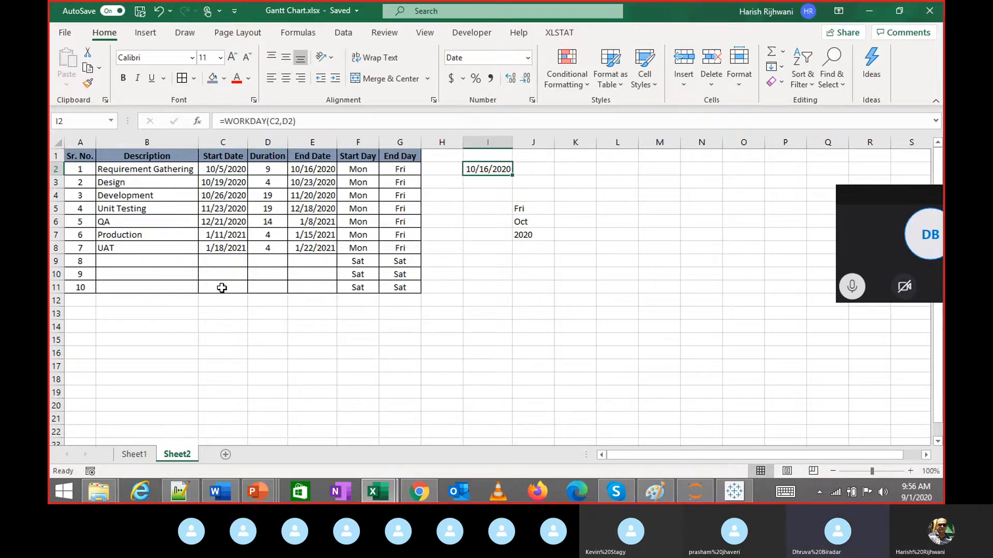
click(915, 486)
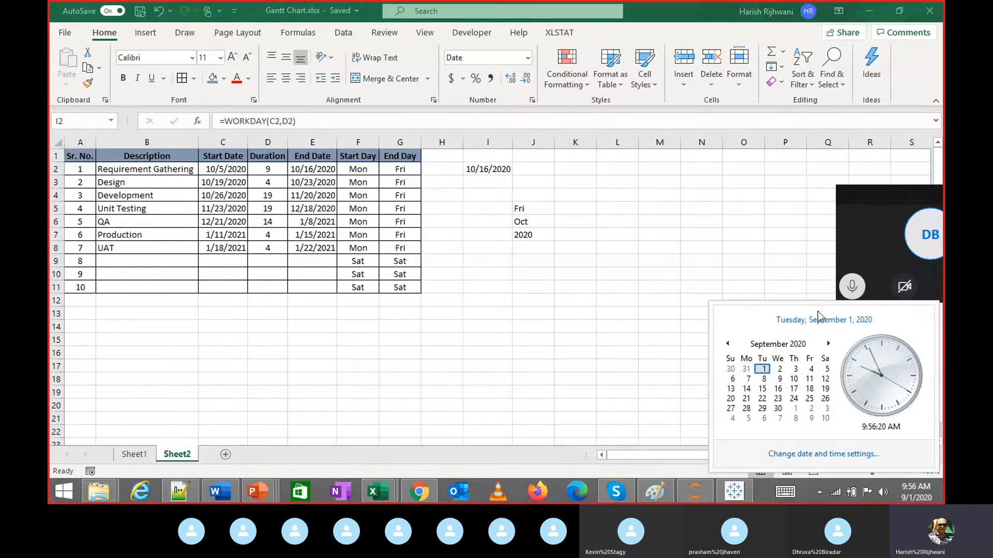
click(828, 344)
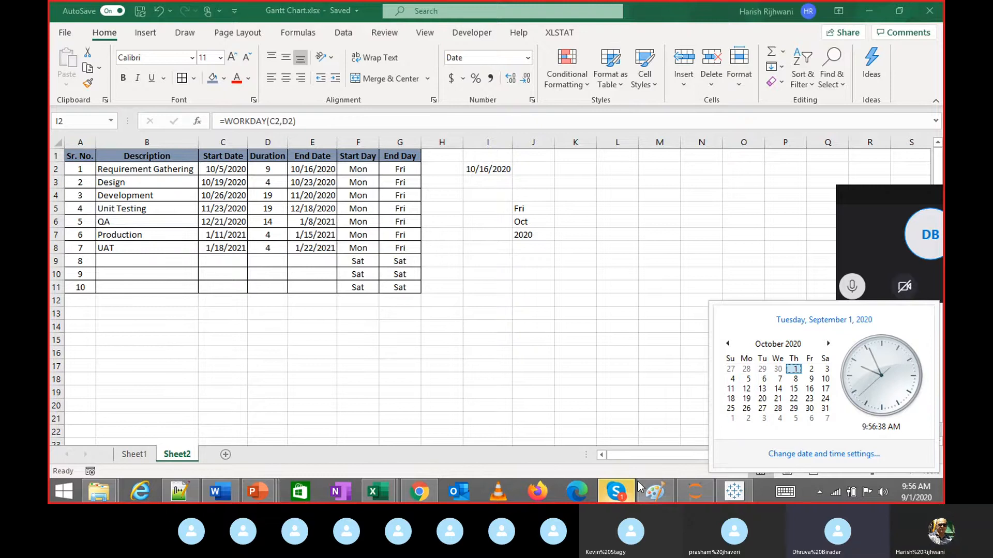
click(577, 269)
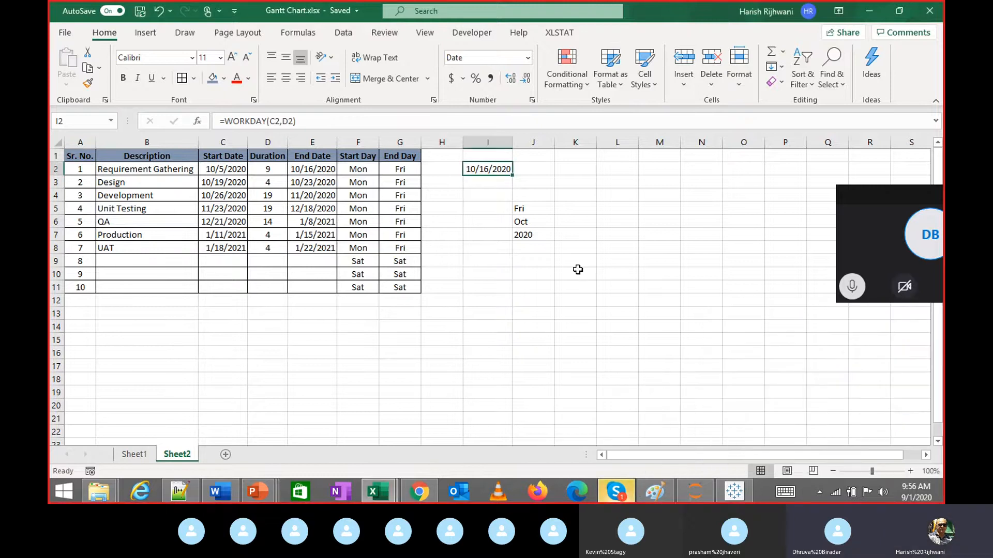
Enter =I2 in J2 and set its number format to General to show the date's serial number
click(560, 199)
click(533, 168)
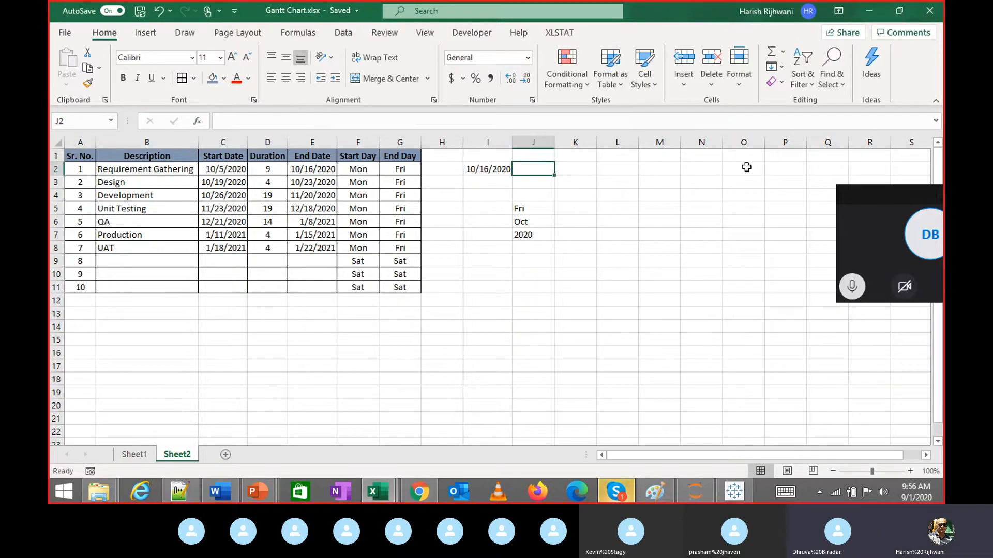
text(=I2)
key(Return)
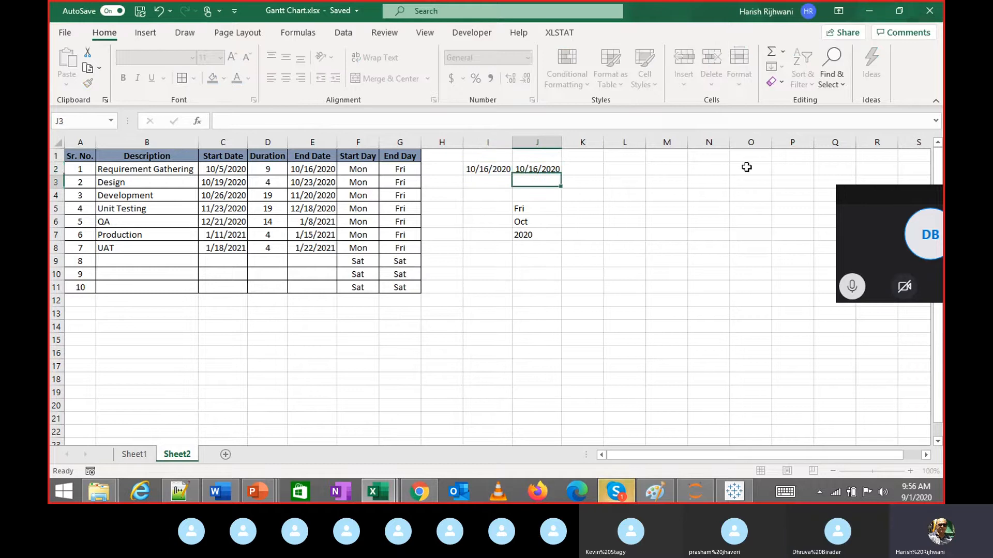
key(Up)
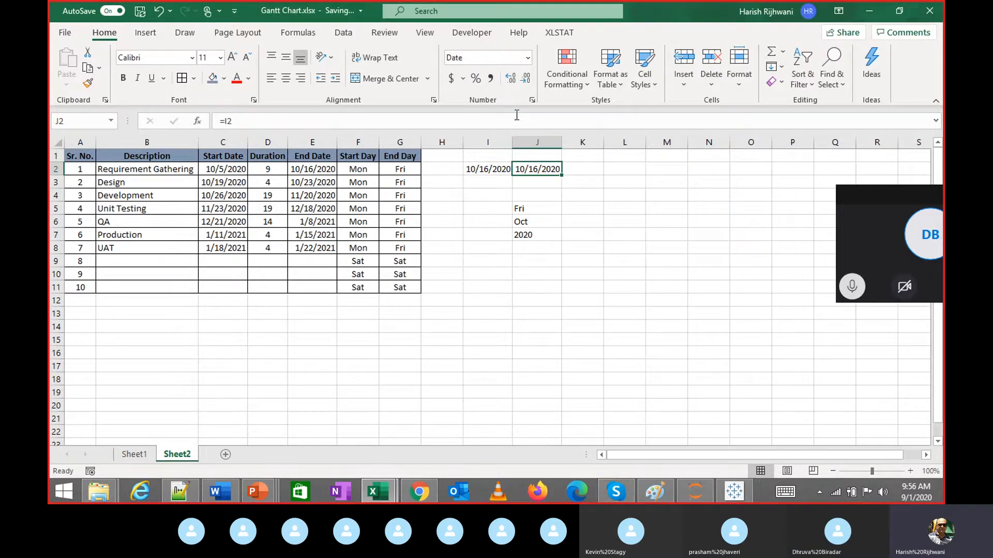
click(528, 58)
click(523, 75)
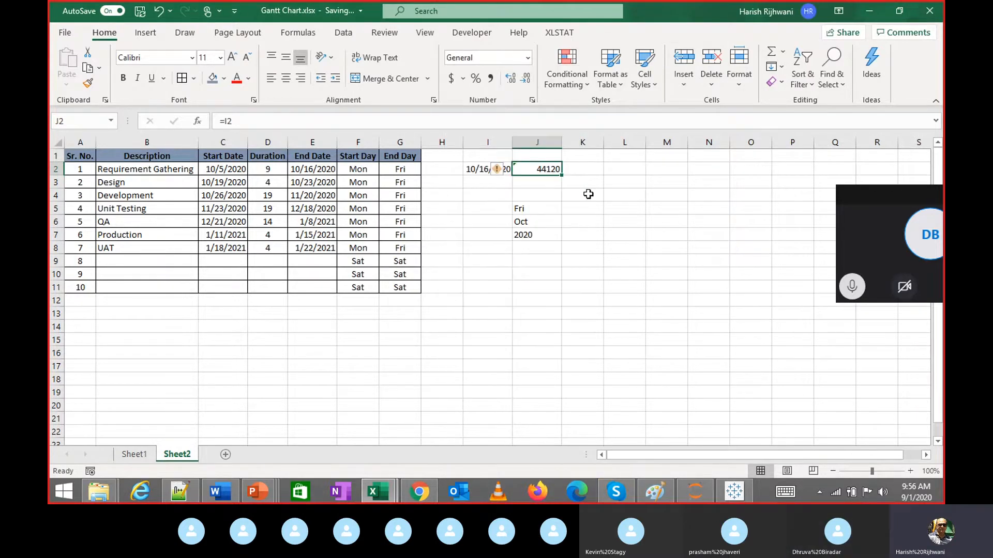
Enter the date 01/01/1900 in L2
key(Right)
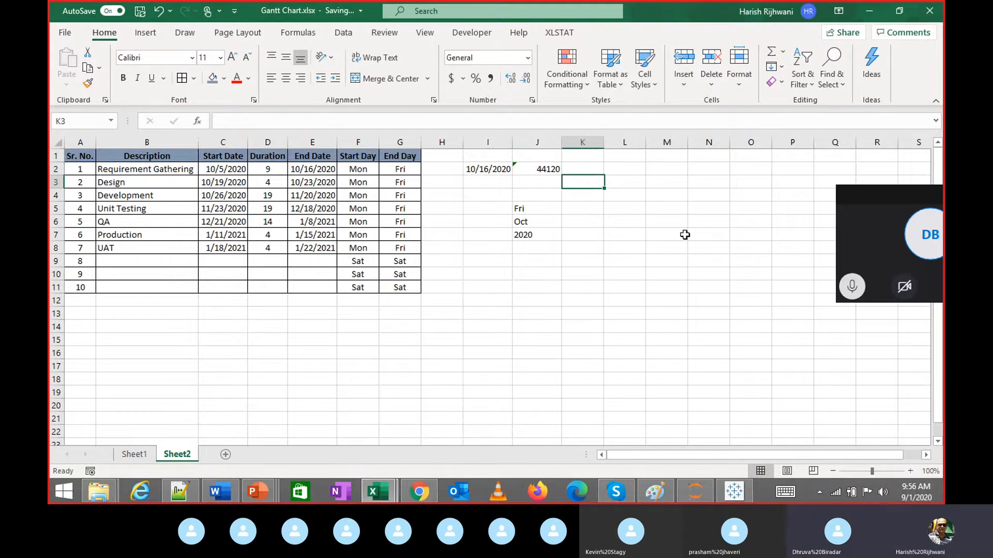
key(Right)
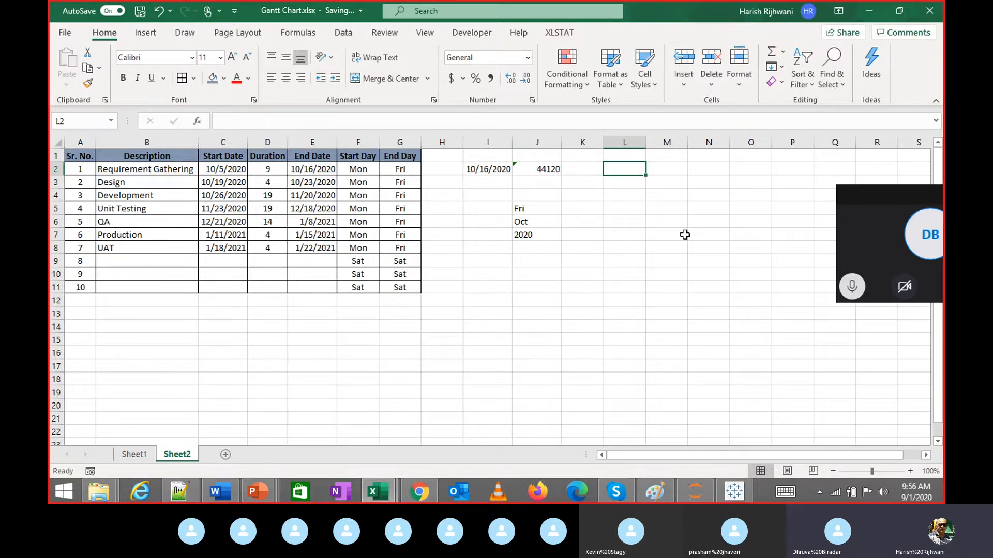
text(1900)
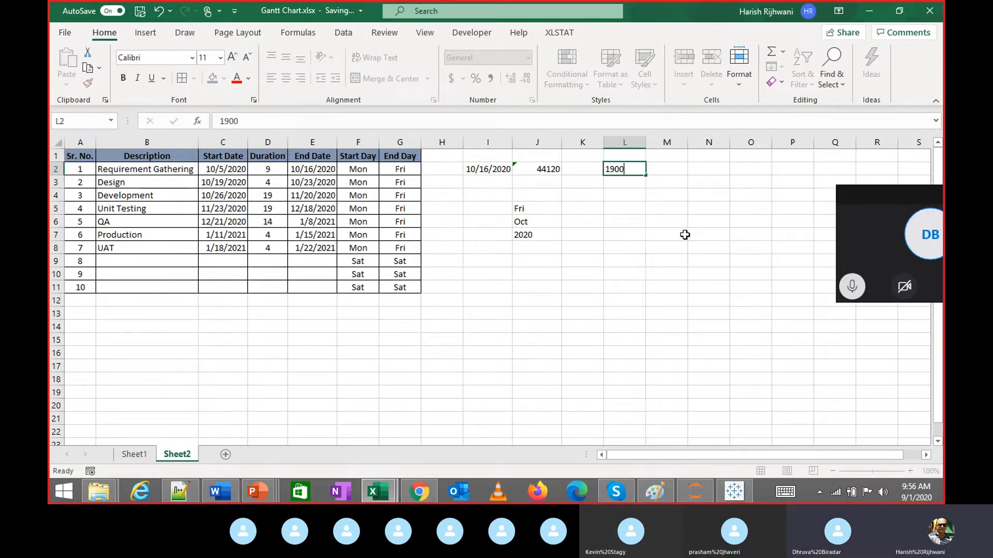
key(Escape)
text(01)
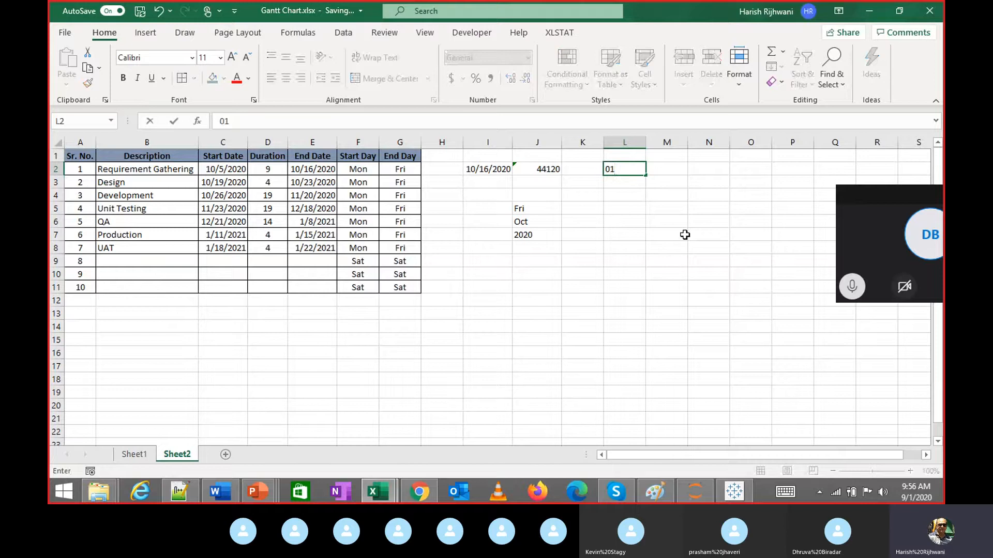
text(/01/1900)
key(Tab)
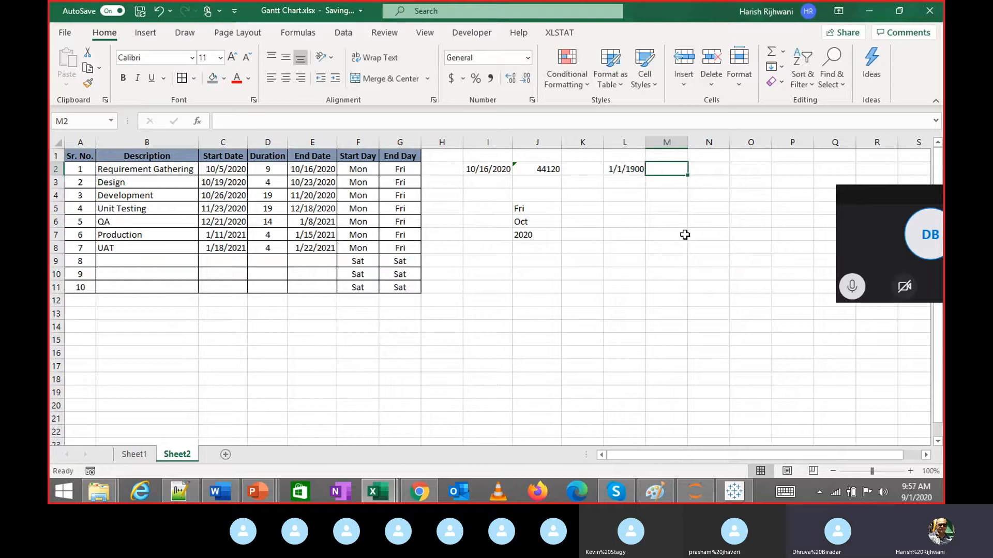
Set the number format of the date in L2 to General
key(Left)
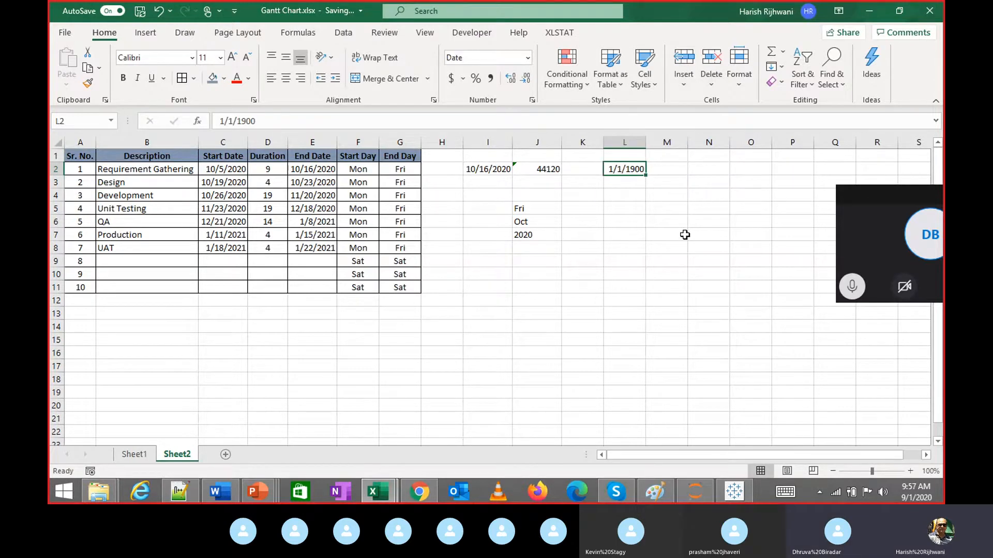
click(526, 57)
click(532, 76)
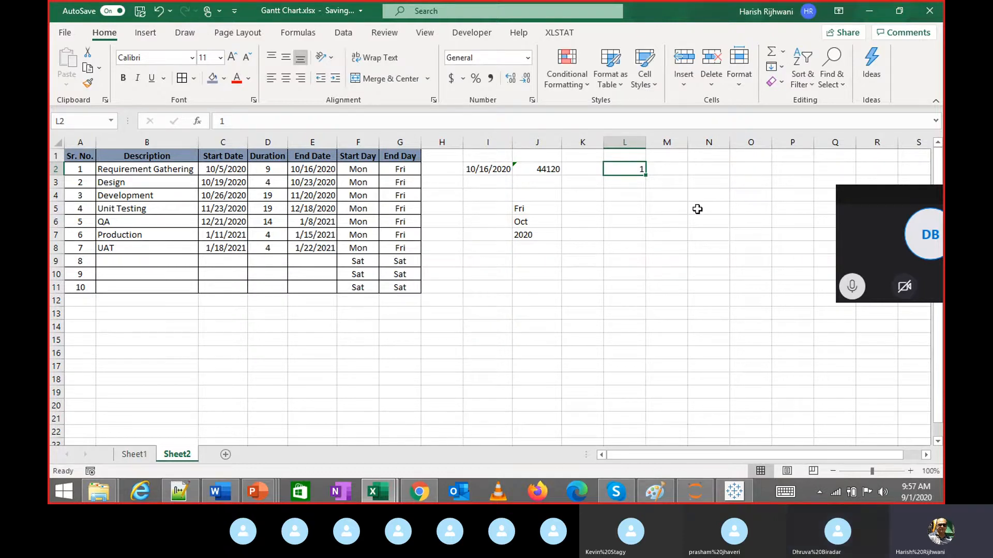
Set the number format of L2 to Short Date and enter =L2+1 in L3
click(528, 58)
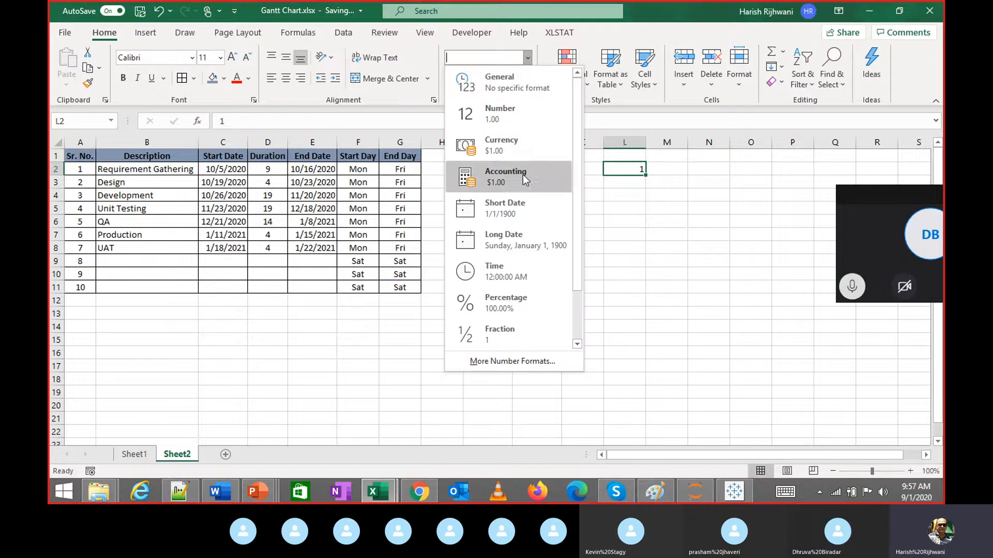
click(523, 204)
key(Down)
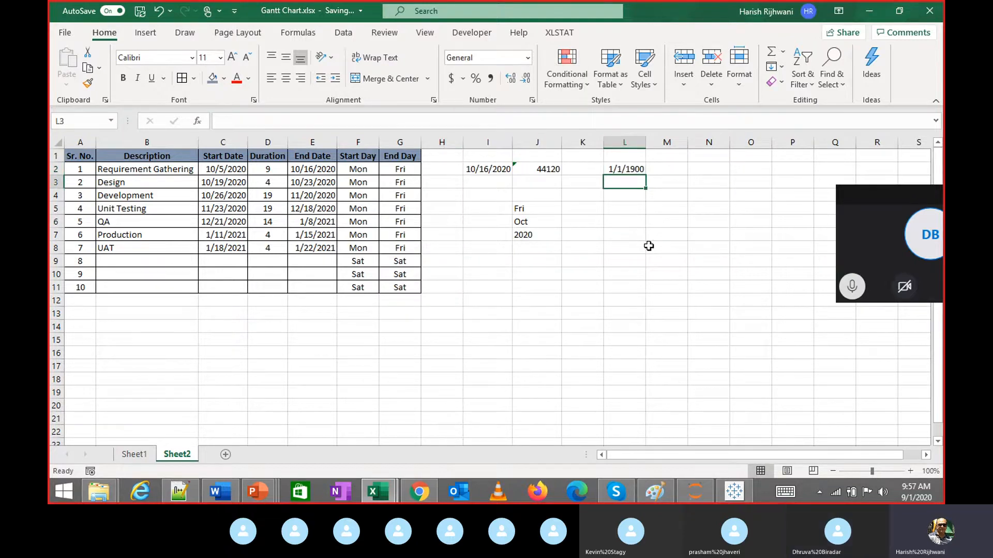
text(=L2+1)
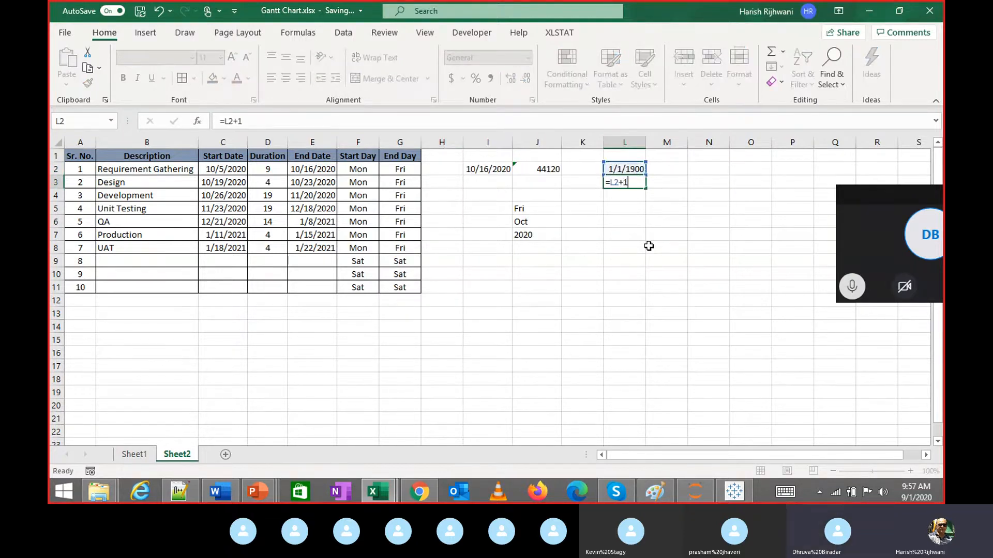
key(ctrl+Return)
key(Down)
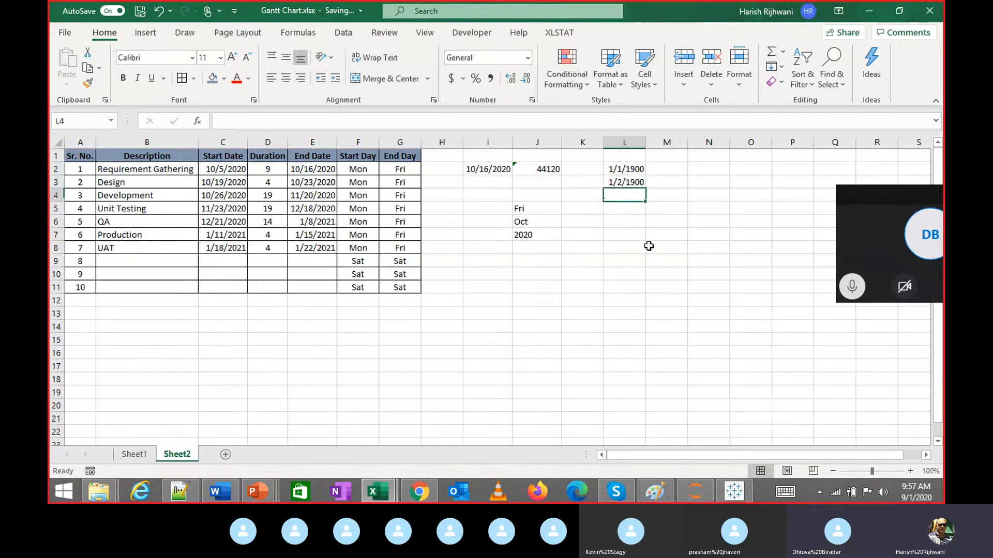
Enter =L3+1 in L4 and fill the formula down to L9
text(=)
key(Up)
text(+1)
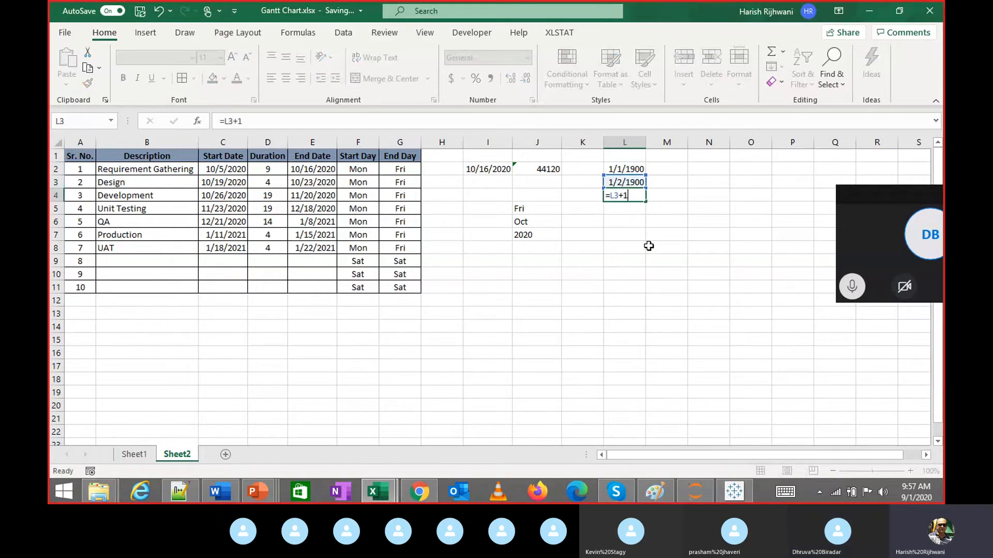
key(ctrl+Return)
key(Up)
key(Down)
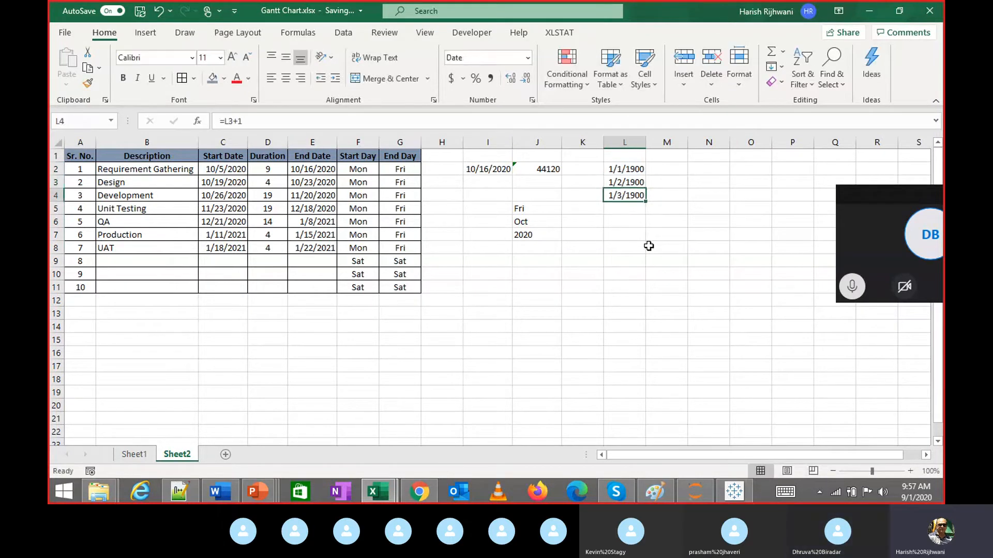
key(shift+Down)
key(shift+Down)
key(shift+Down)
key(shift+Down)
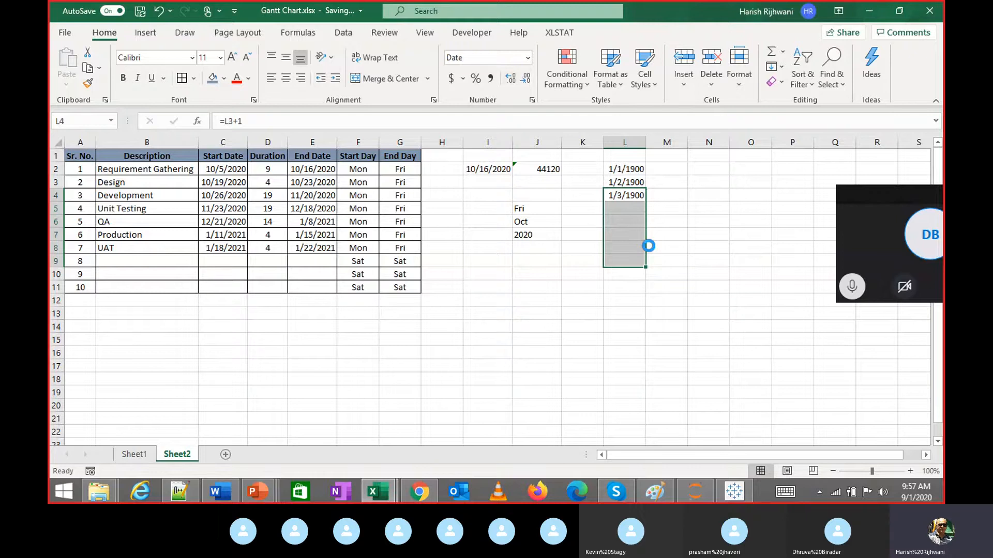
key(ctrl+d)
Set the number format of the dates in L2:L9 to General to show their serial numbers
key(ctrl+Up)
key(ctrl+shift+Down)
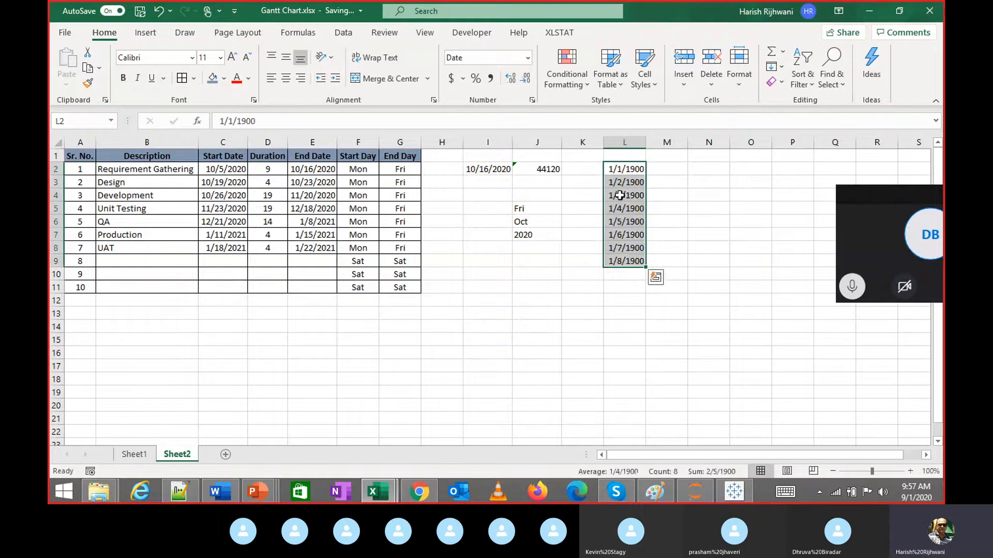
click(527, 57)
click(525, 82)
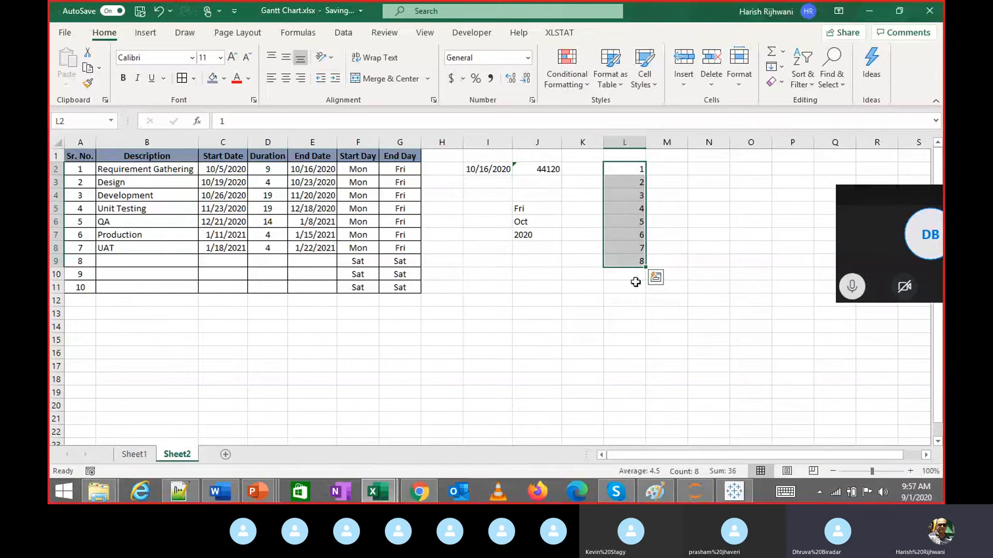
Set the number format of L2:L9 back to Short Date
click(556, 166)
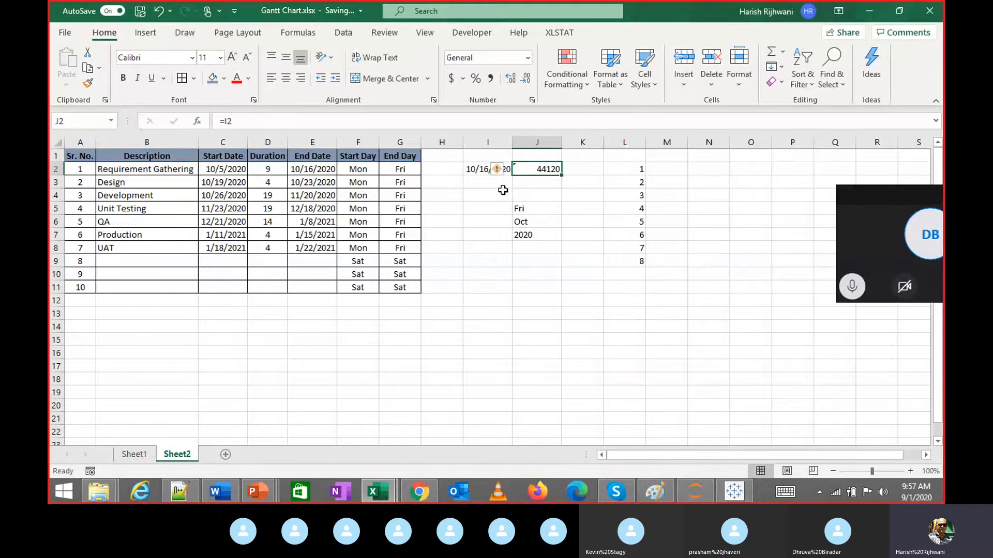
click(617, 166)
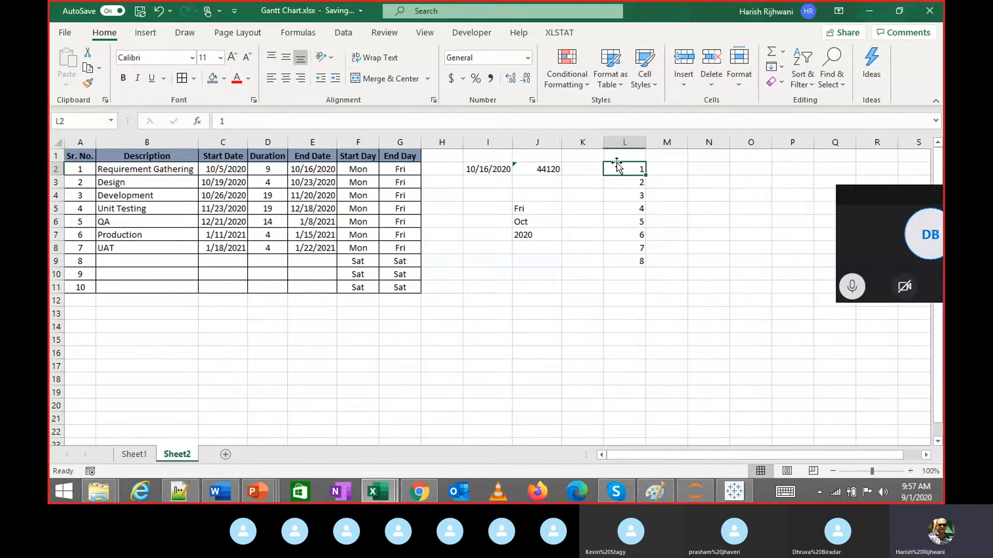
drag(616, 166, 618, 258)
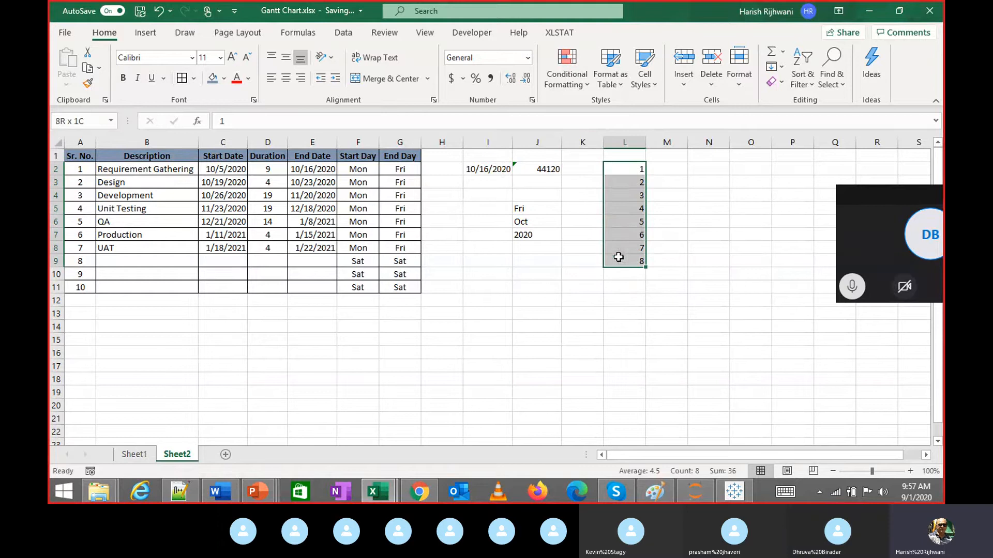
click(528, 58)
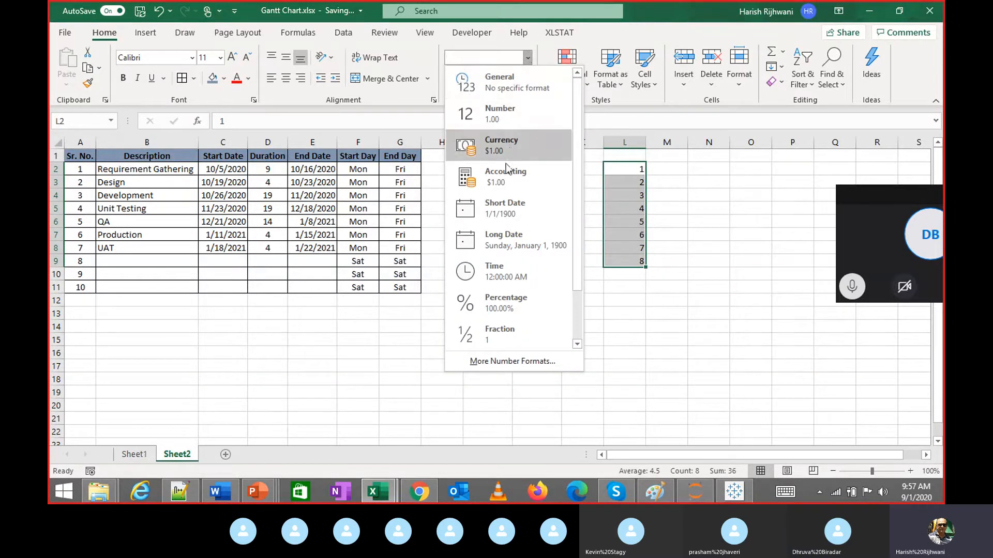
click(513, 207)
Set the number format of the linked date in J2 to Short Date
click(535, 168)
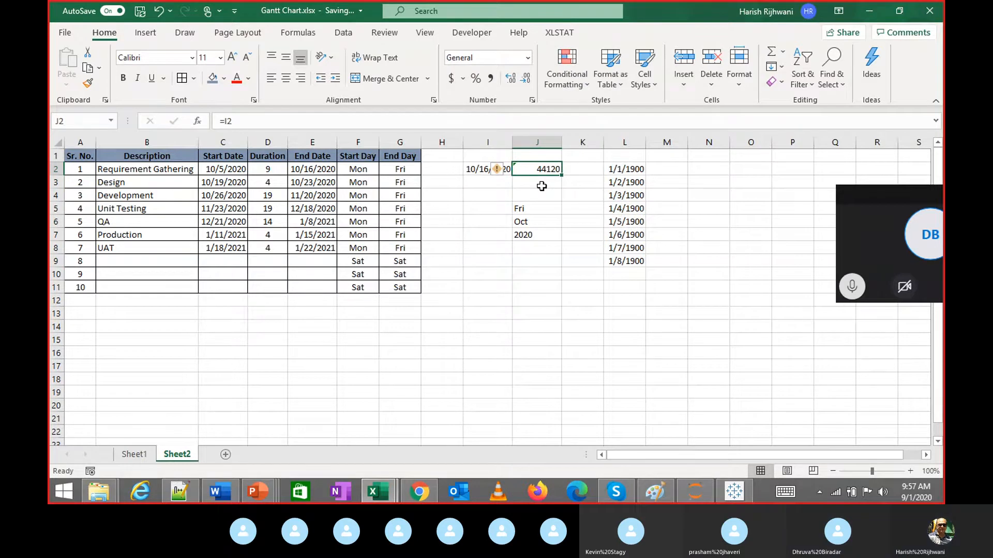
click(528, 59)
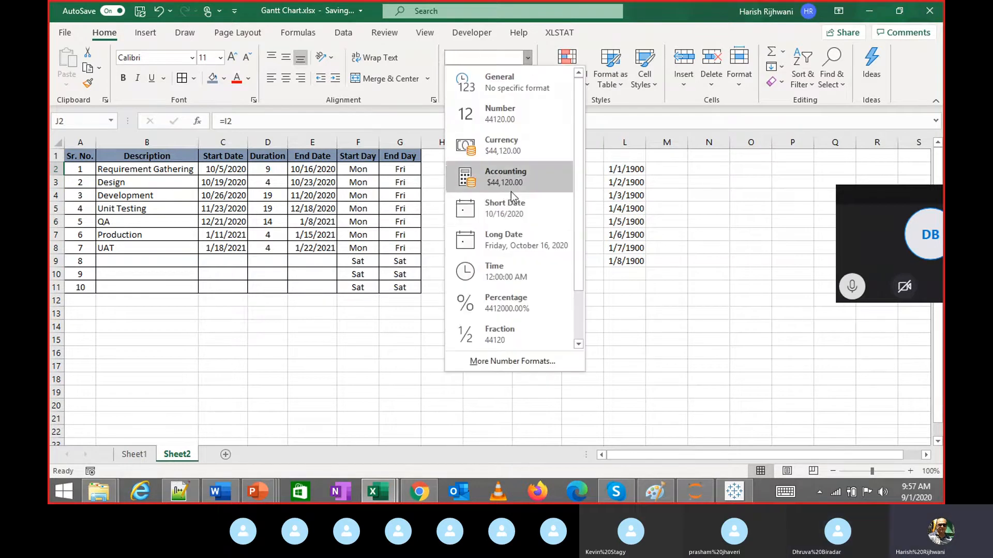
click(511, 214)
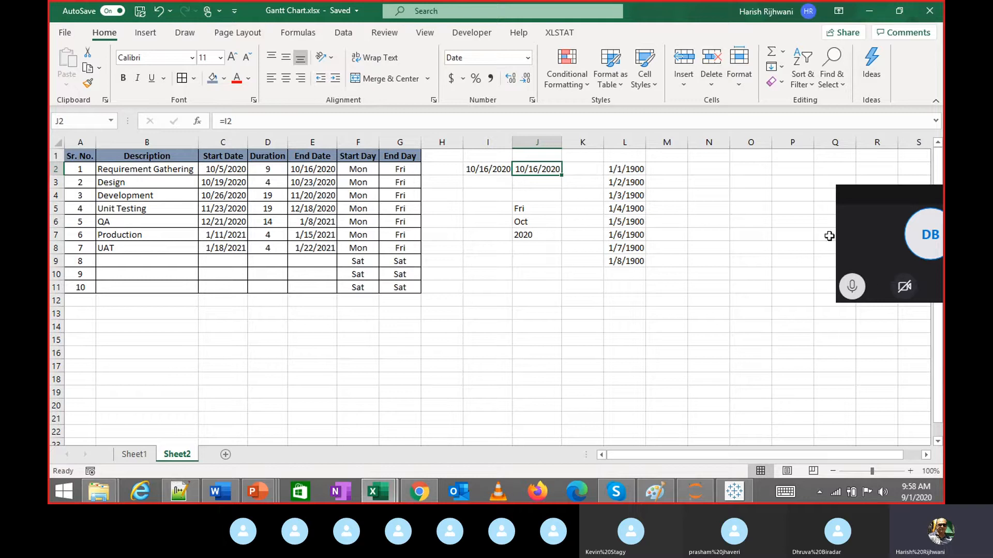
click(853, 286)
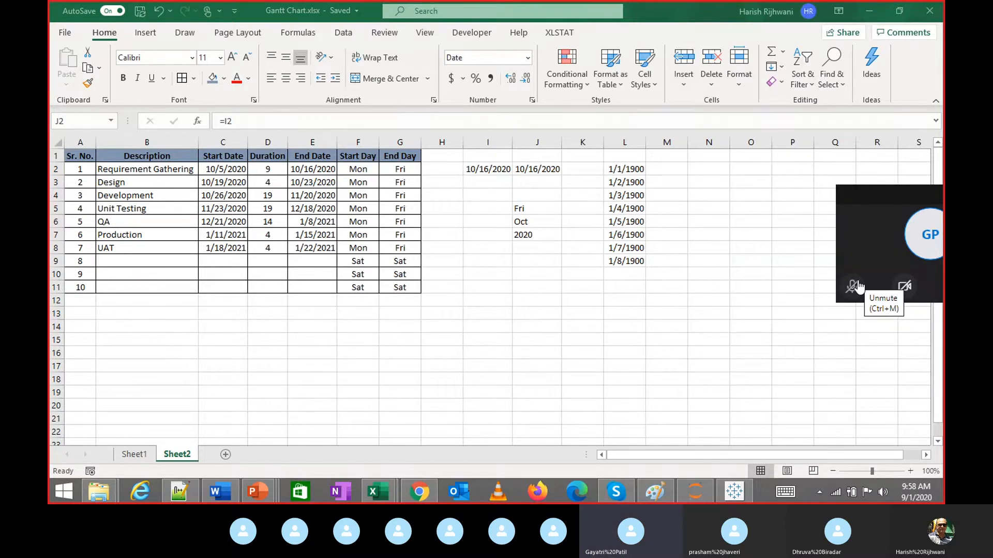
click(853, 286)
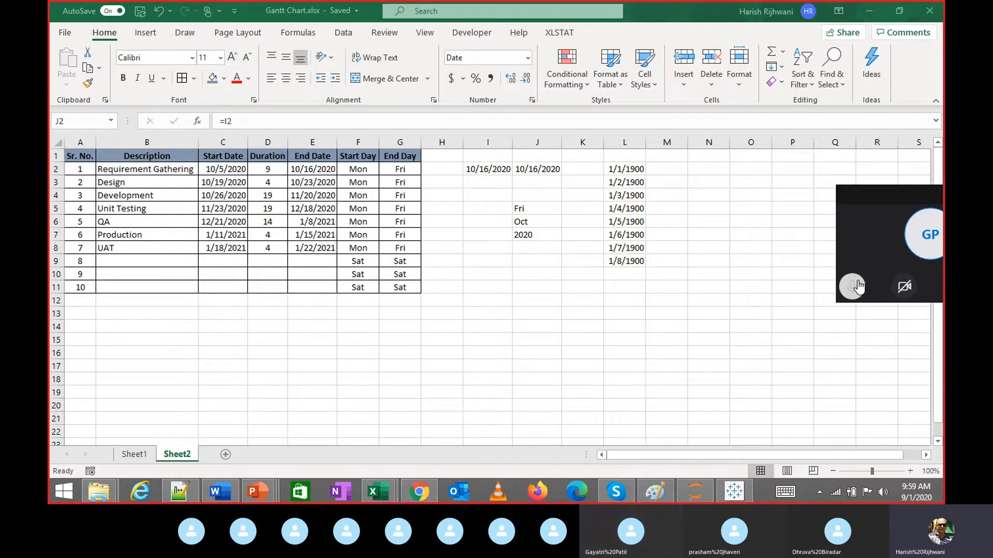
Open the WORKDAY formula in I2 and examine its start_date and days arguments without changing it
click(499, 165)
click(500, 165)
key(F2)
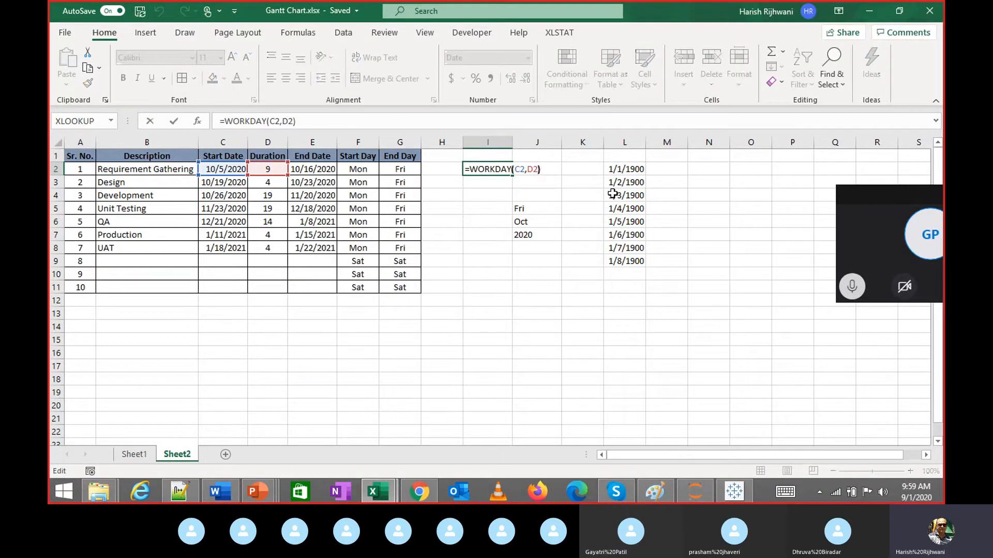
key(Left)
key(Left)
key(Left)
key(Left)
key(Left)
key(Left)
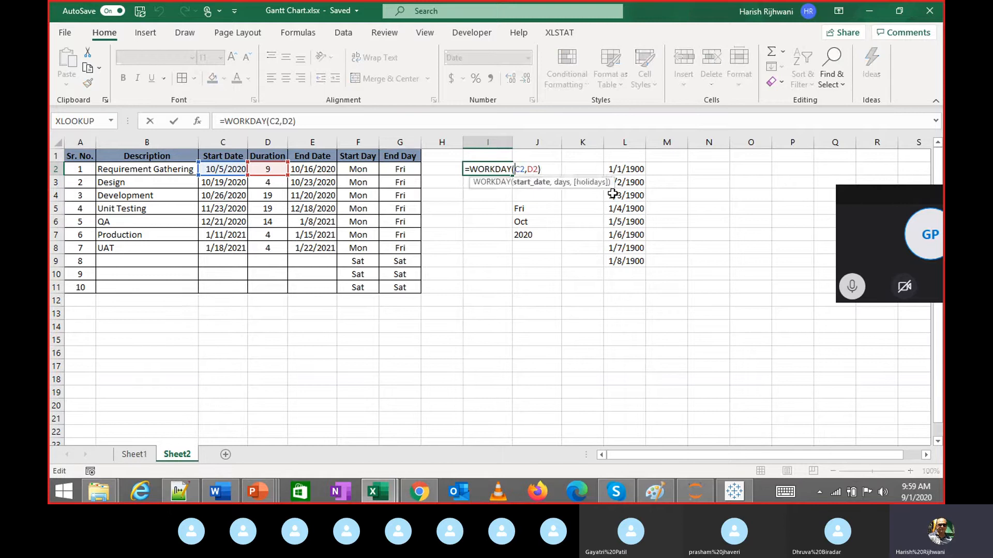
key(Right)
key(Right)
key(Right)
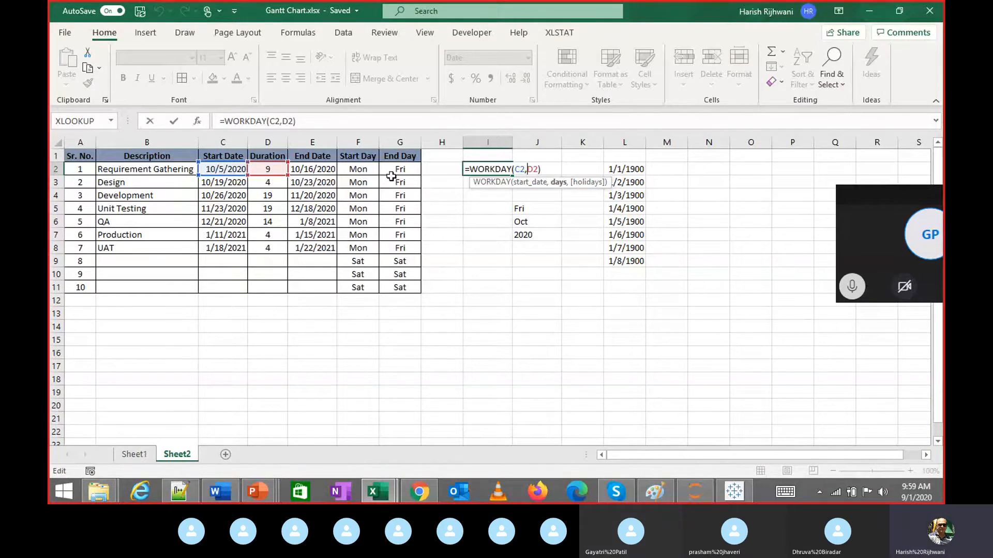
key(ctrl+Return)
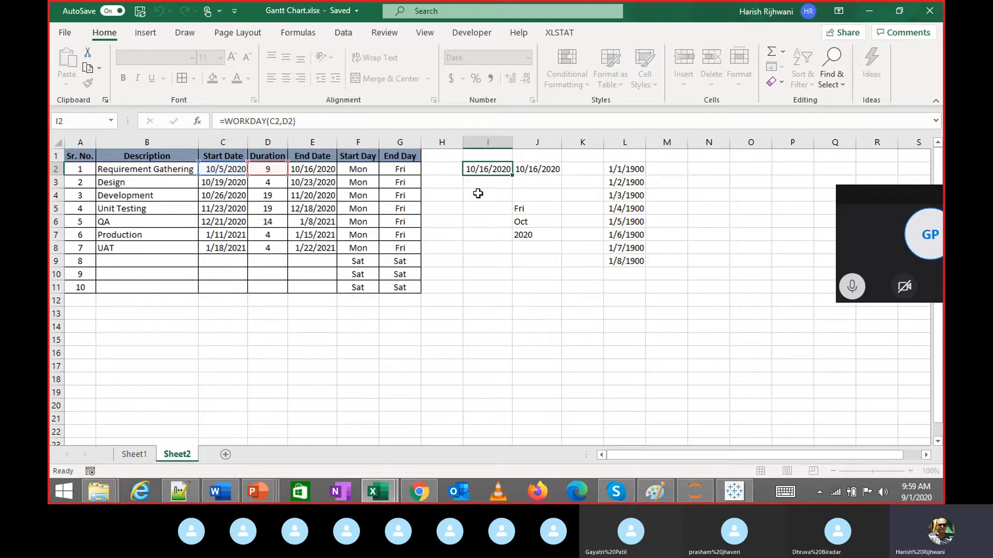
Open the system calendar to check the dates and close it again
click(911, 487)
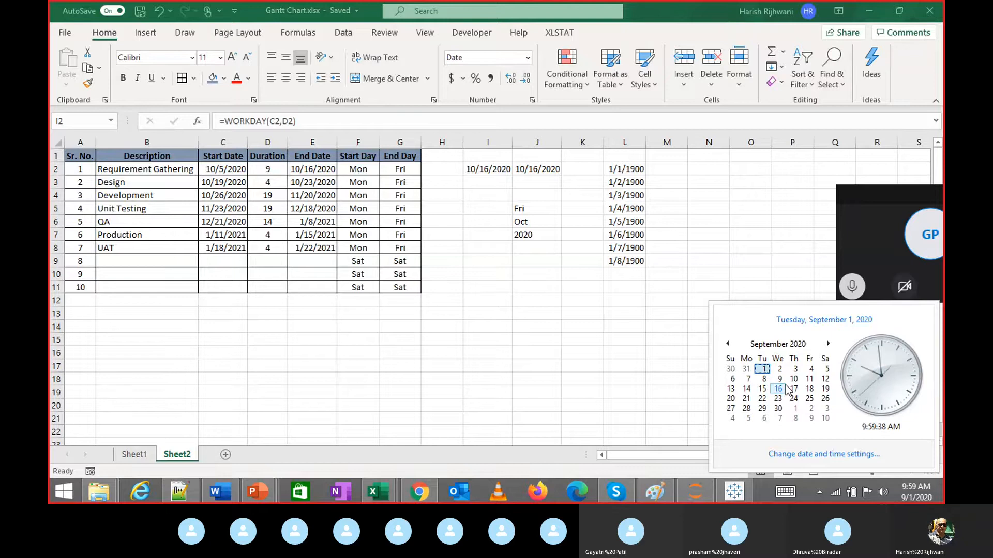
click(499, 318)
click(508, 264)
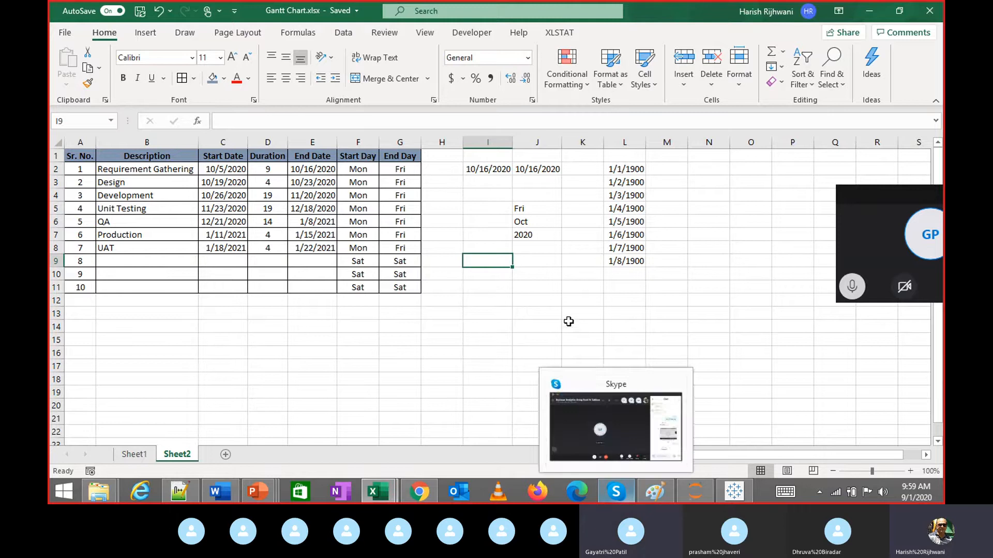
click(553, 300)
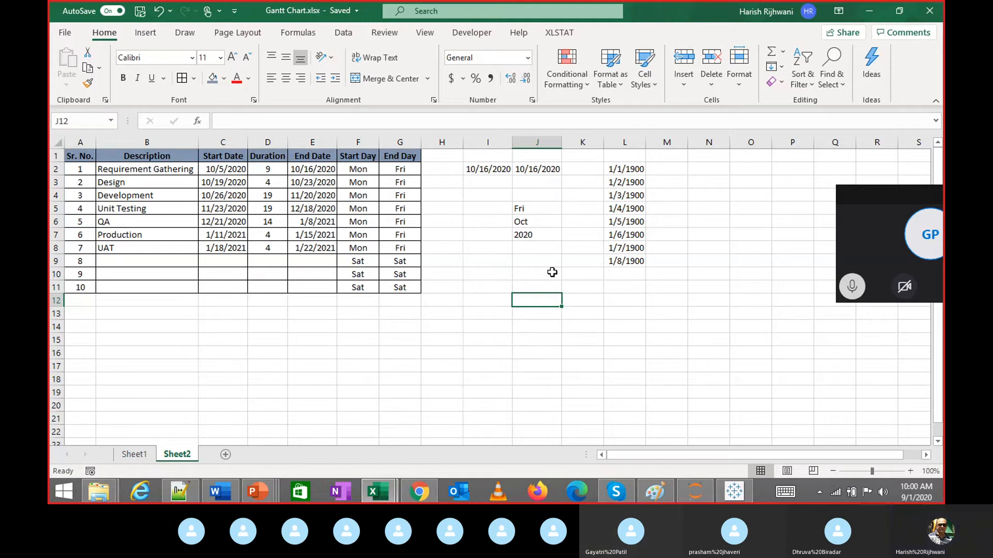
Examine the task table's Description, Start Date and Duration entries in B2:D8
key(ctrl+Home)
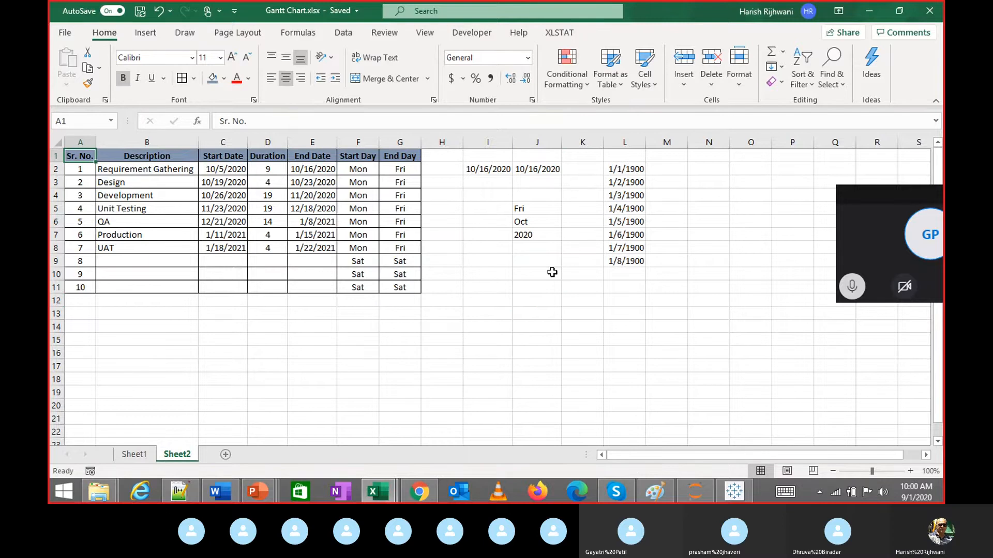
key(ctrl+a)
key(Right)
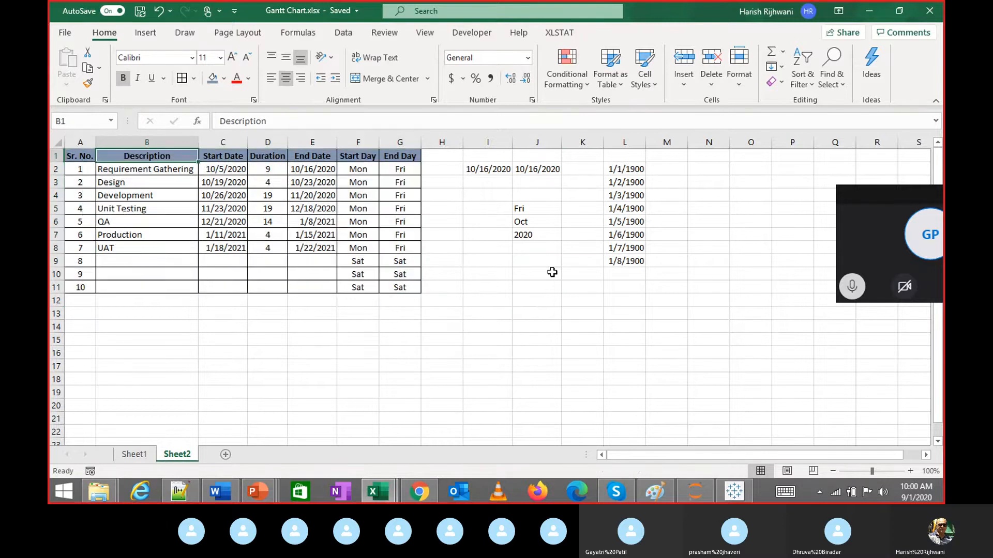
key(Down)
key(ctrl+shift+Right)
key(ctrl+shift+Down)
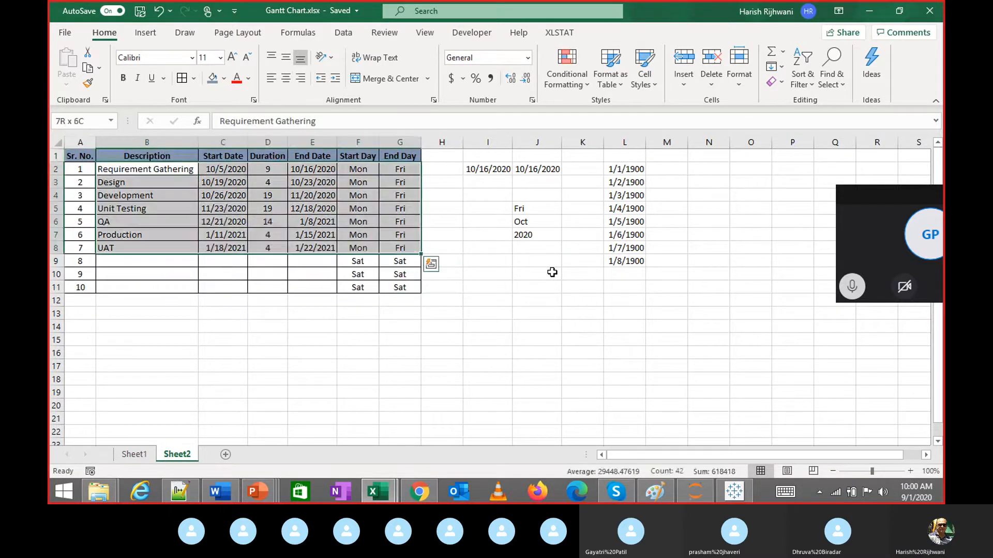
key(Left)
key(Right)
key(ctrl+shift+Down)
key(shift+Right)
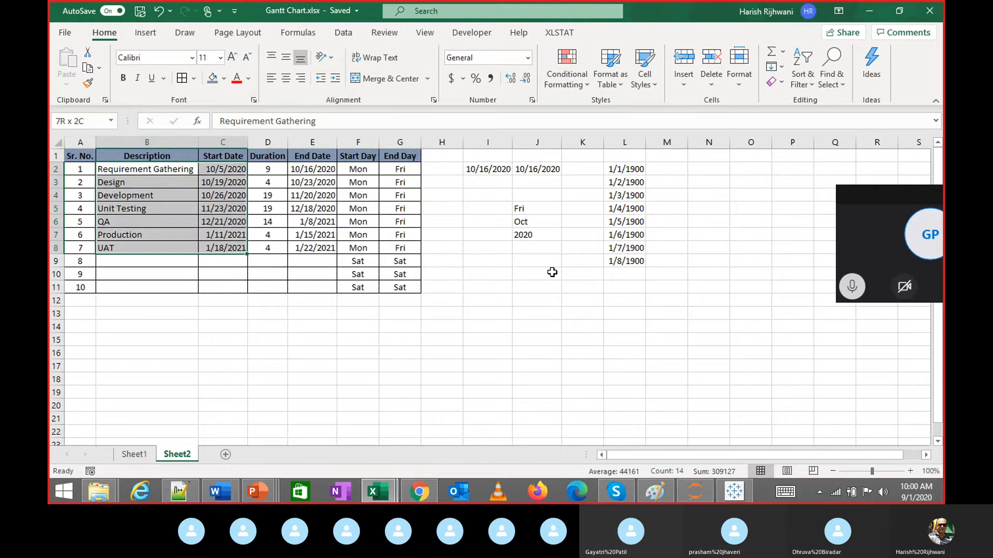
key(shift+Right)
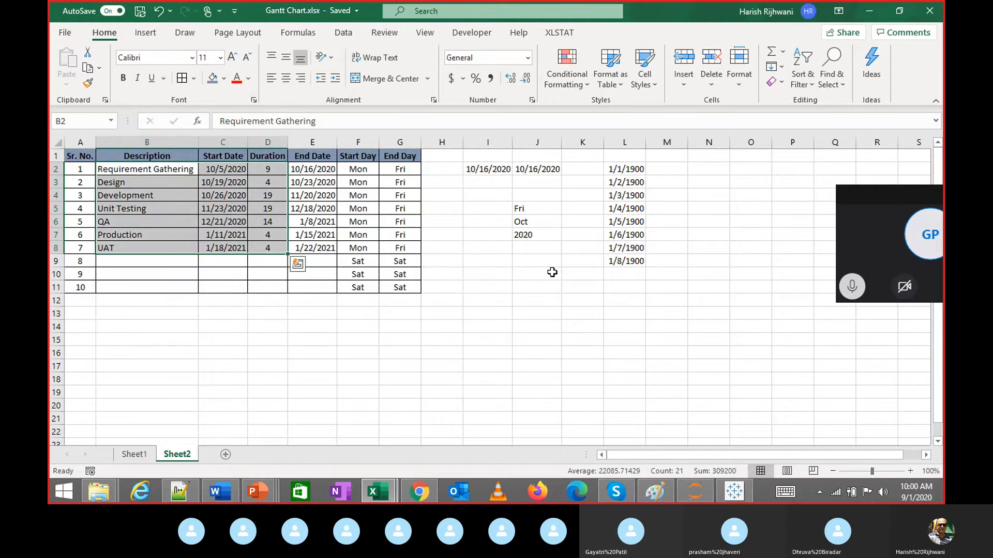
key(Right)
key(Left)
key(ctrl+shift+Down)
key(shift+Right)
key(shift+Right)
key(Up)
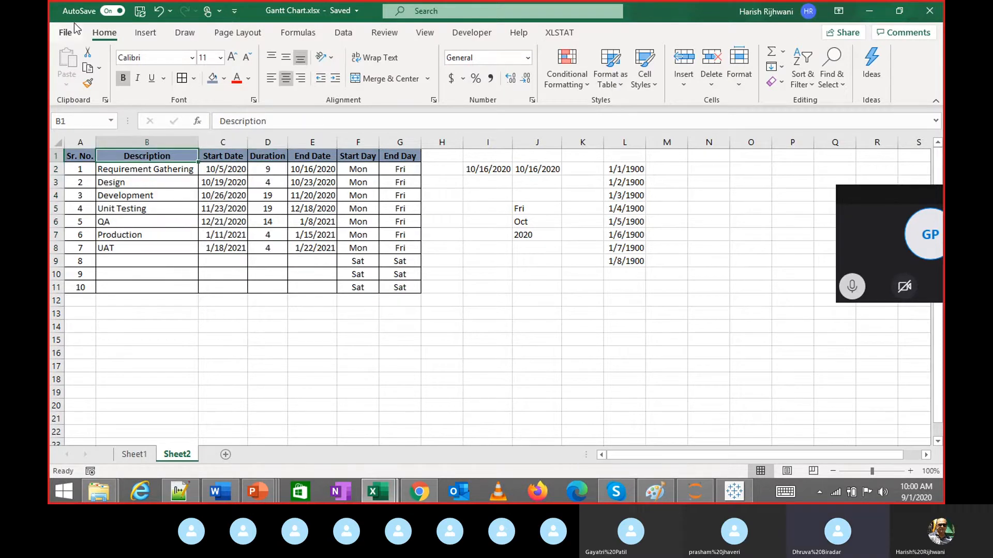
Inspect the start date in C2 and the durations in D3 and D2
click(292, 297)
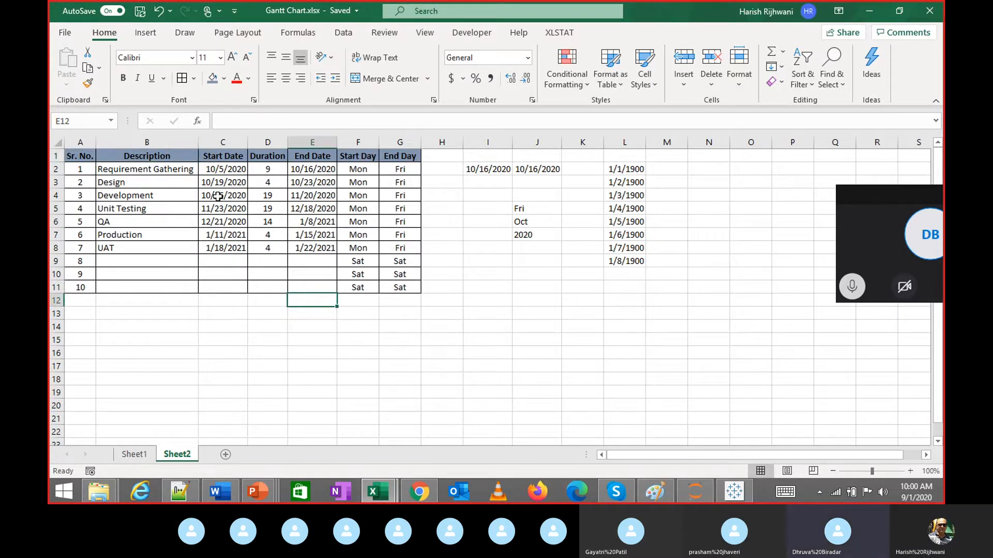
click(216, 170)
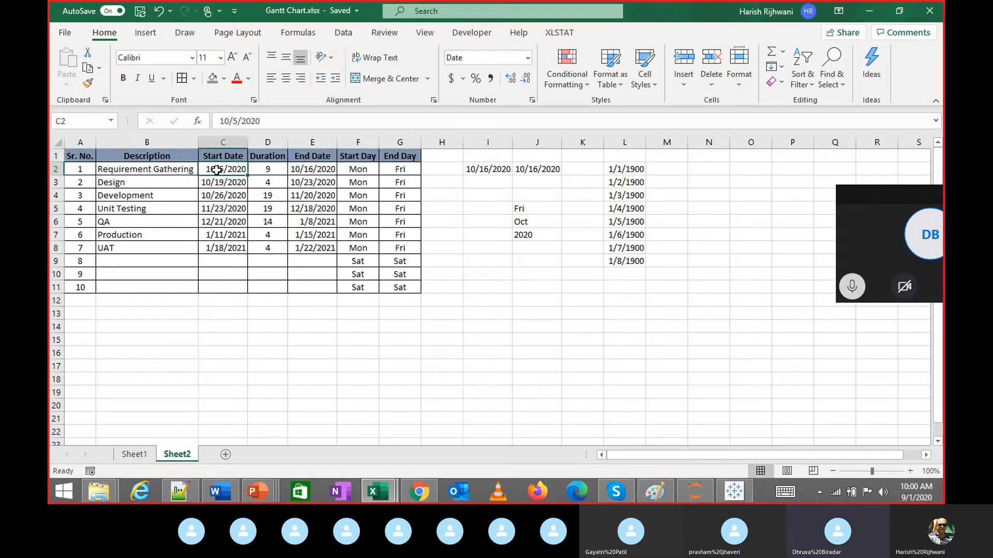
click(272, 186)
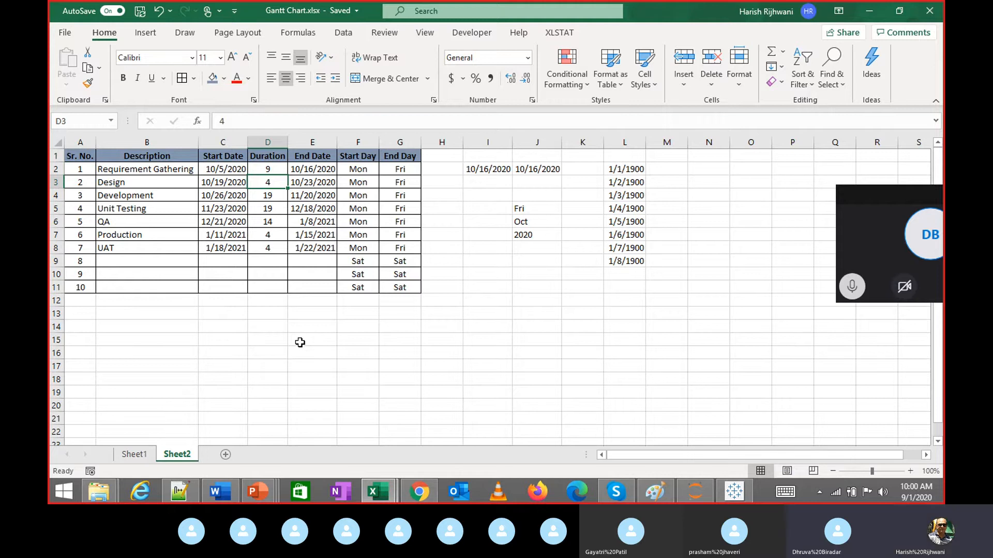
click(268, 172)
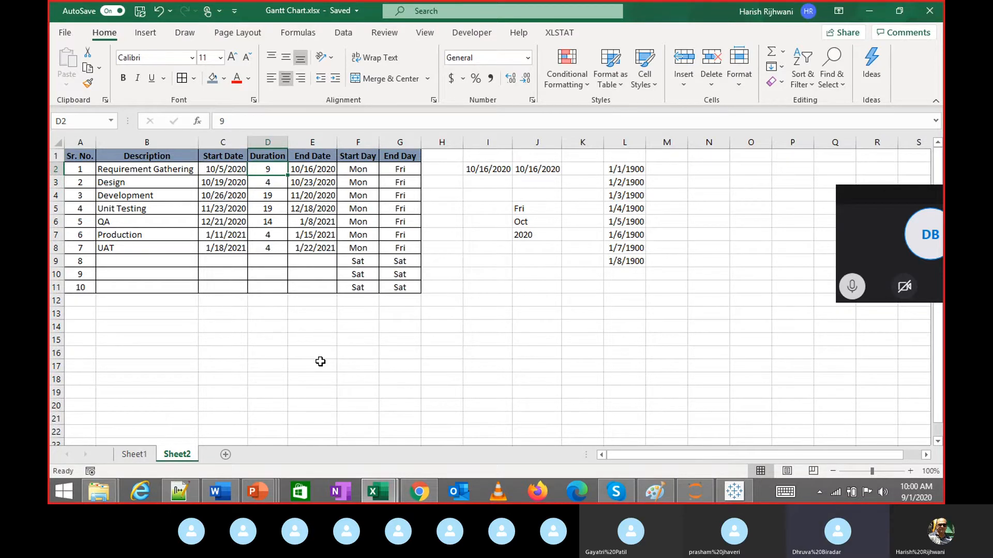
Switch to the Skype call window to check the ongoing call, and return to the Gantt Chart workbook
click(230, 171)
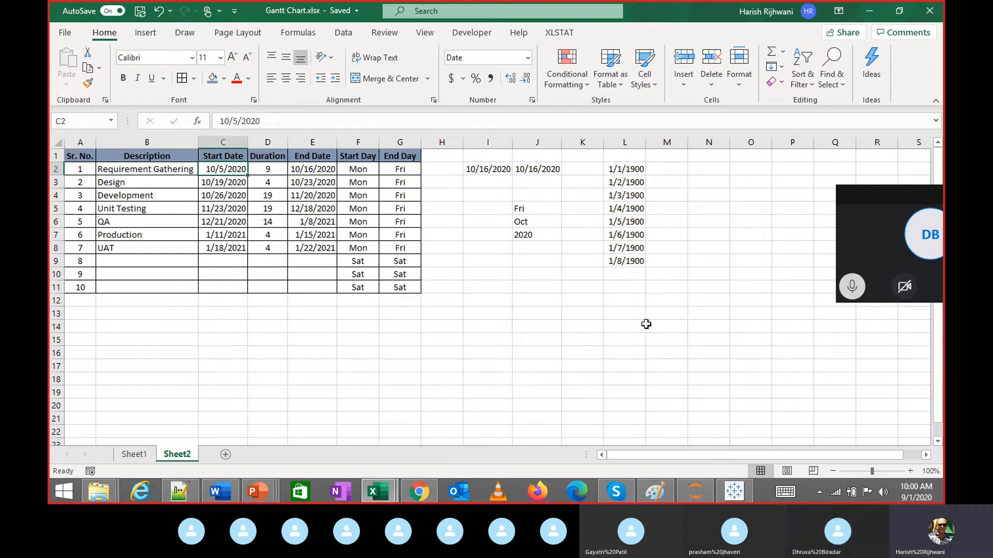
mouse_move(433, 492)
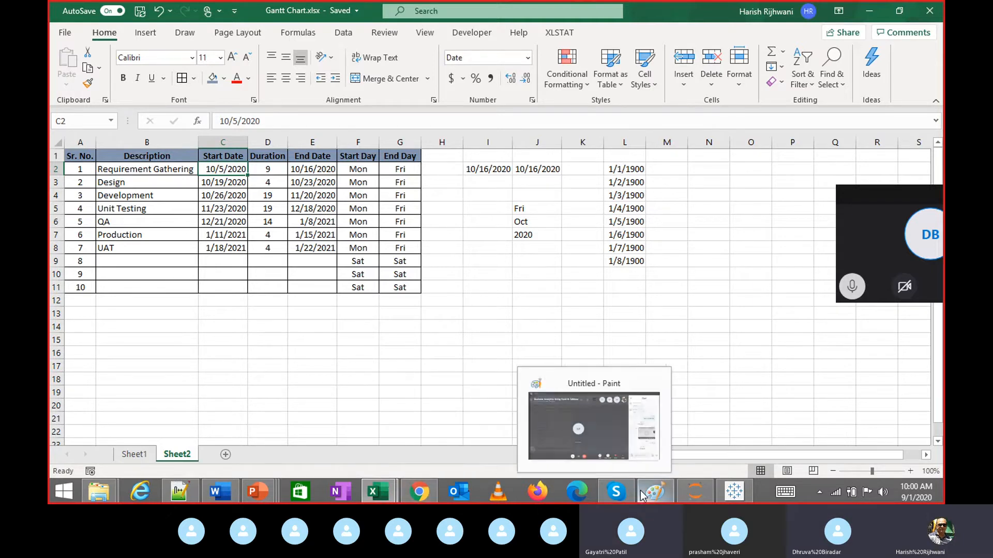
mouse_move(618, 496)
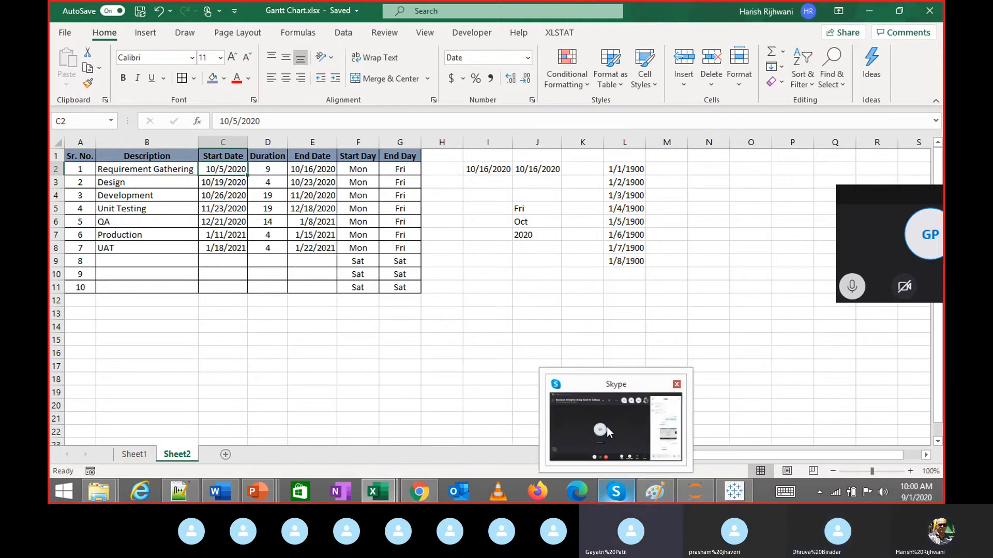
click(611, 454)
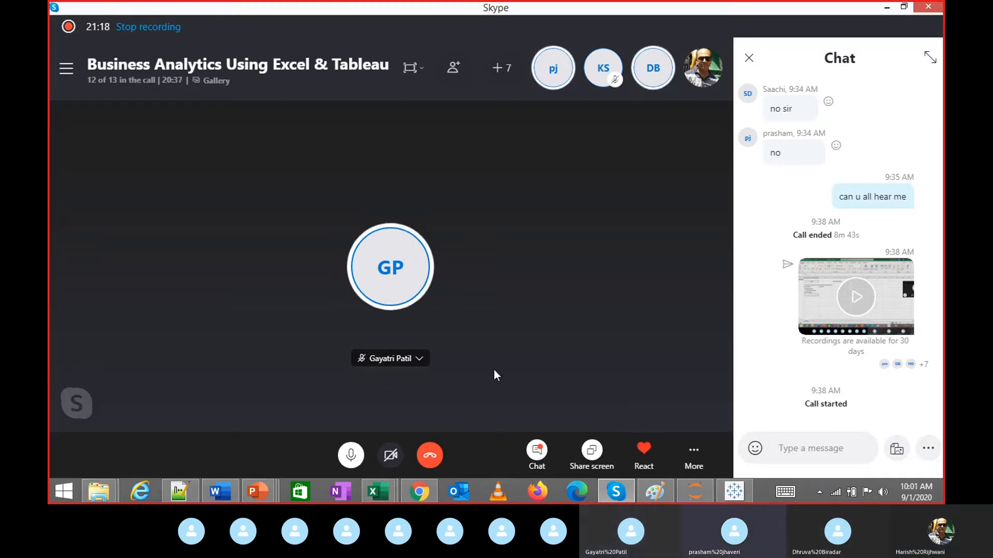
key(alt+Tab)
click(289, 327)
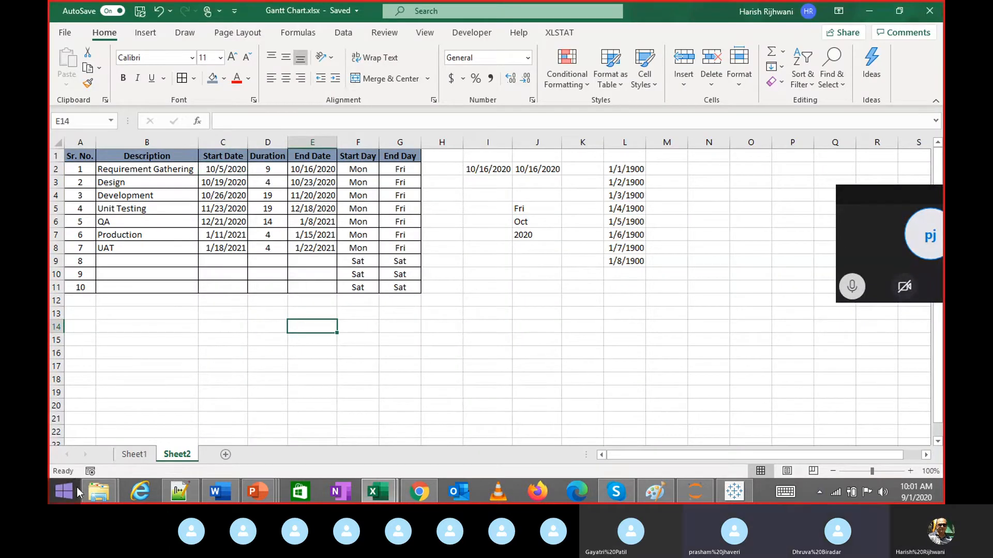
click(290, 343)
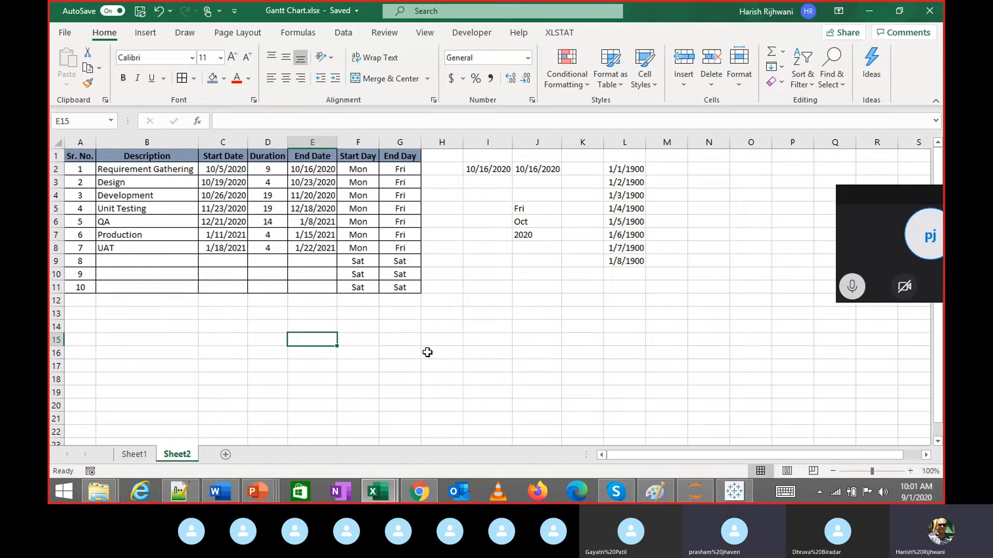
Switch to the Skype call and stop sharing the screen
key(alt+Tab)
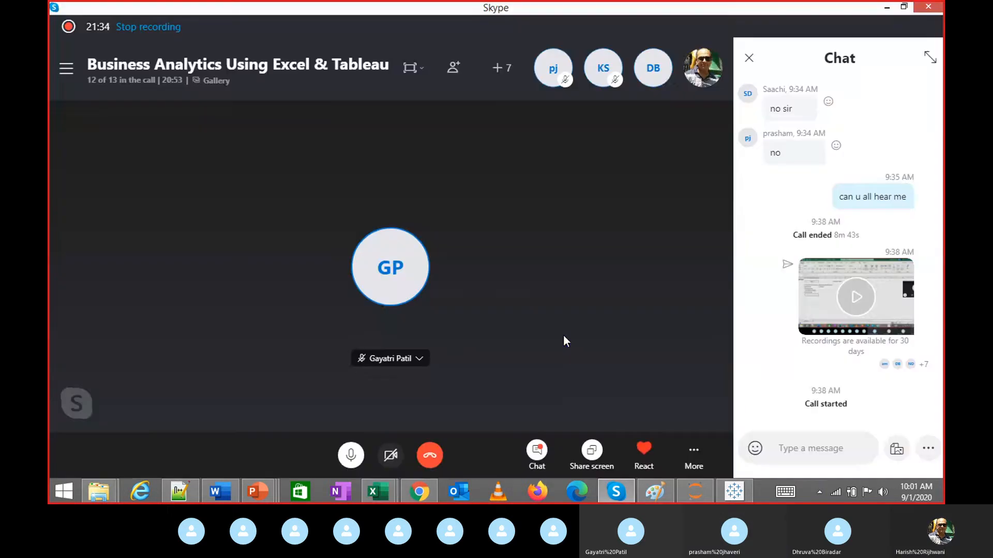
click(592, 452)
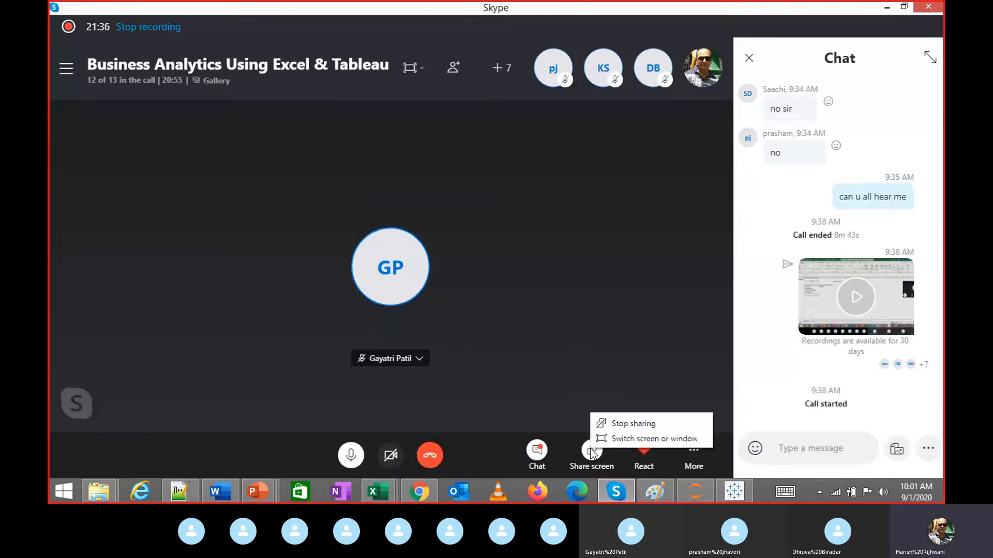
click(624, 428)
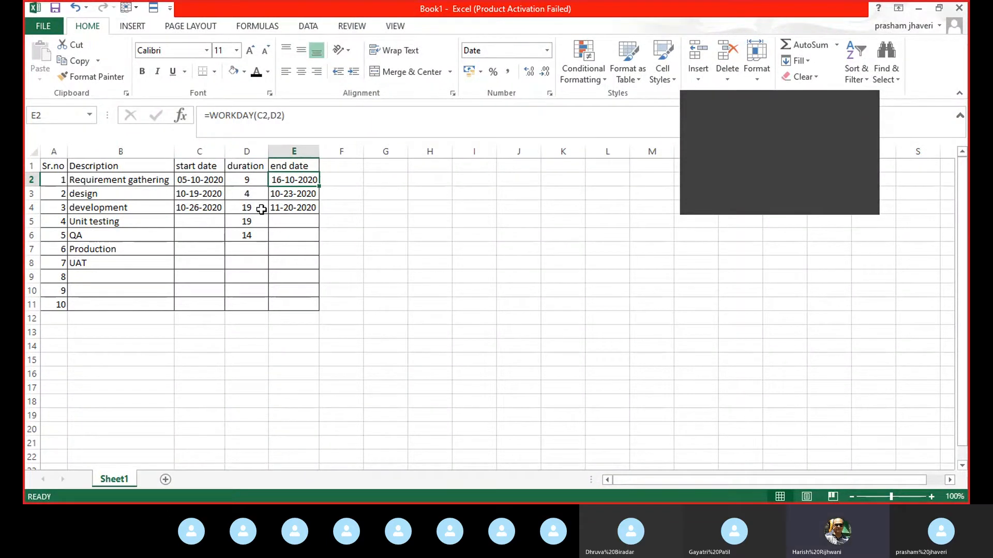
Undo the last changes to the Requirement gathering row's start and end dates in C2 and E2 of Book1
key(ctrl+z)
key(ctrl+z)
key(ctrl+z)
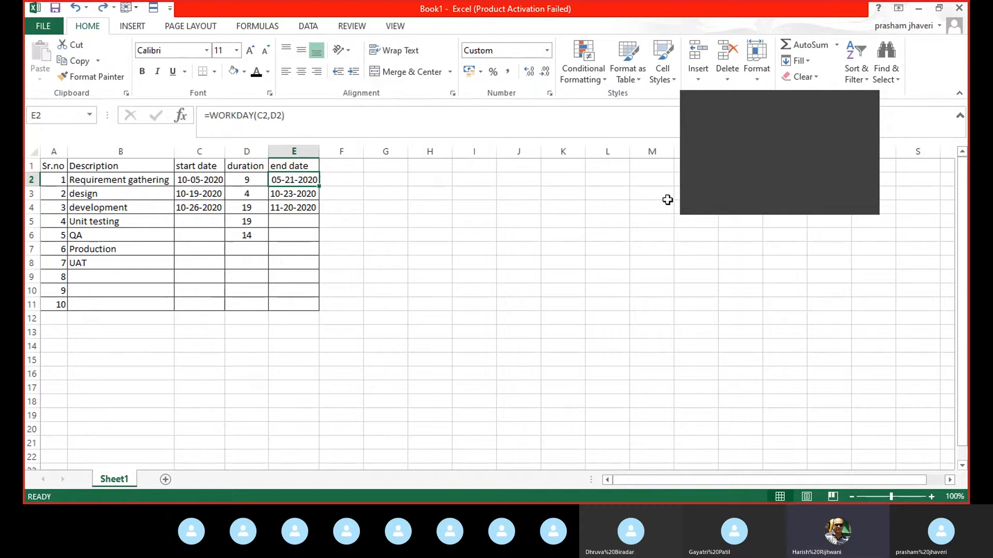
click(699, 193)
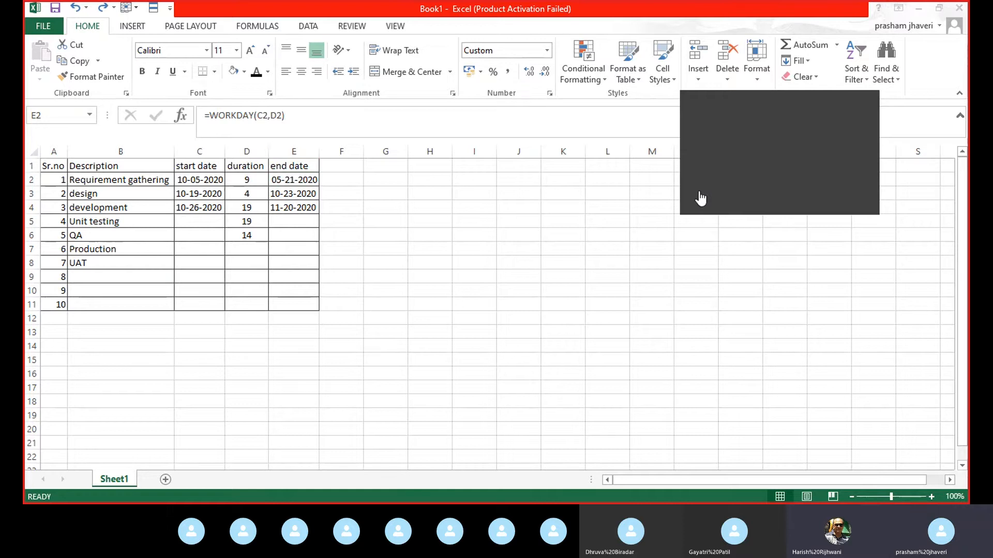
Apply the Short Date format to the Requirement gathering end date in E2
click(300, 180)
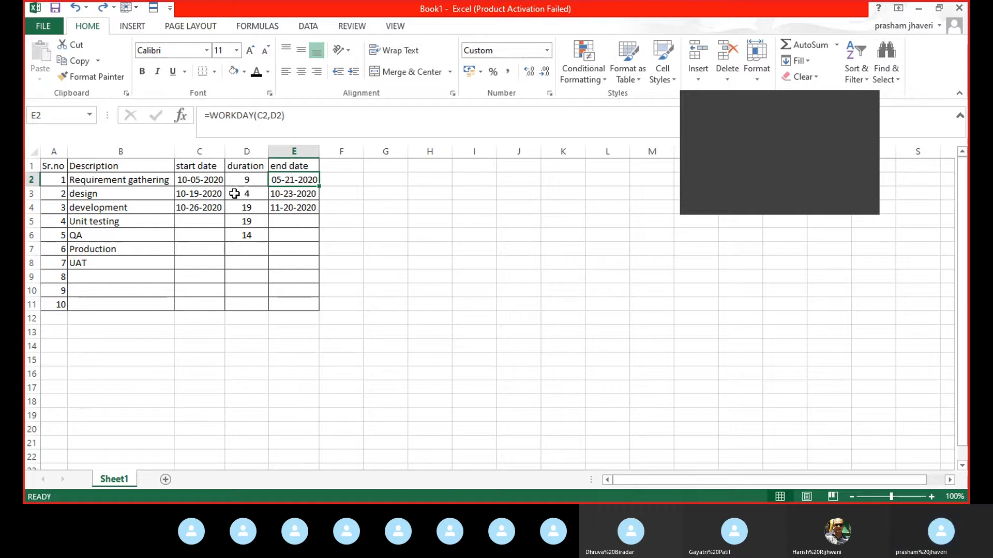
click(546, 50)
click(511, 209)
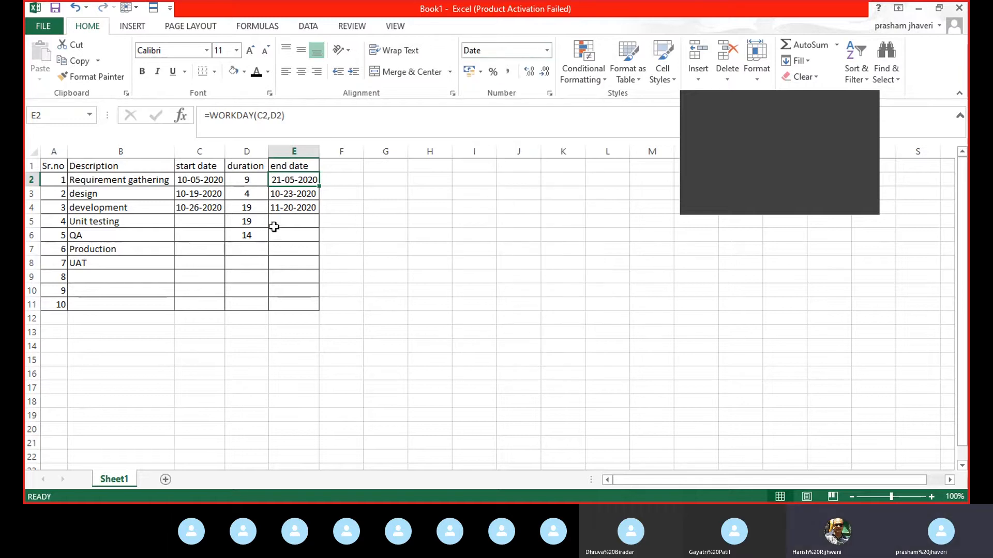
Open the detailed number format settings for empty cell F6 and look through the available Date types
click(358, 238)
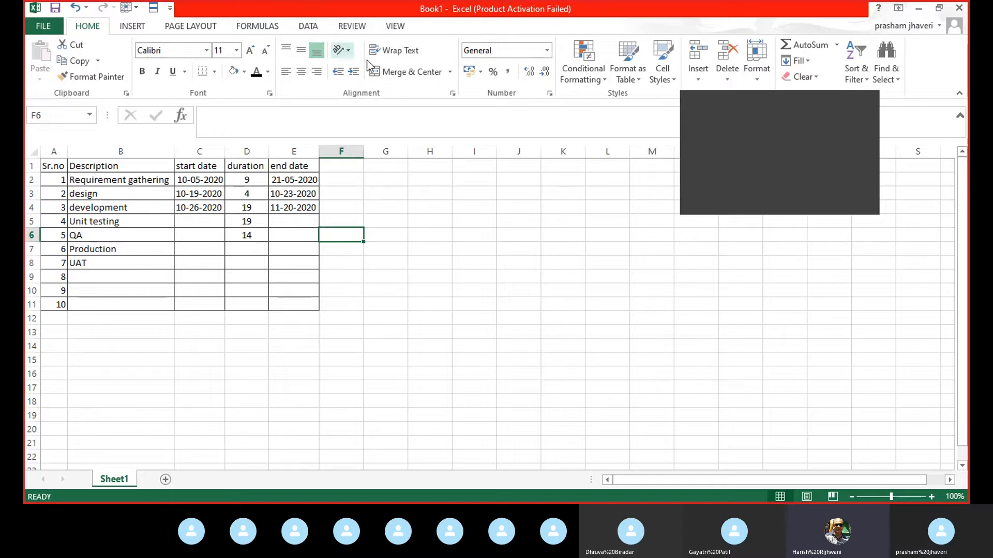
click(547, 55)
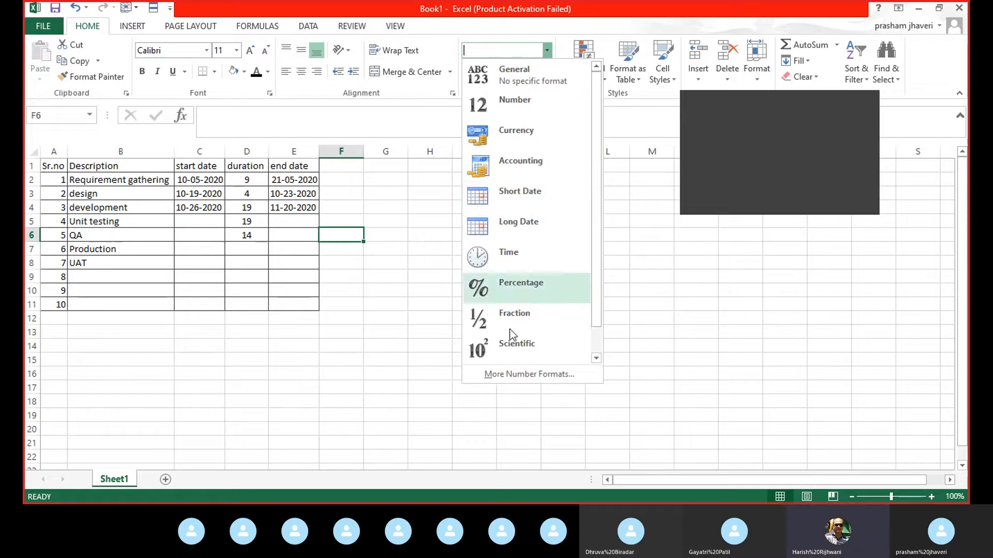
click(515, 373)
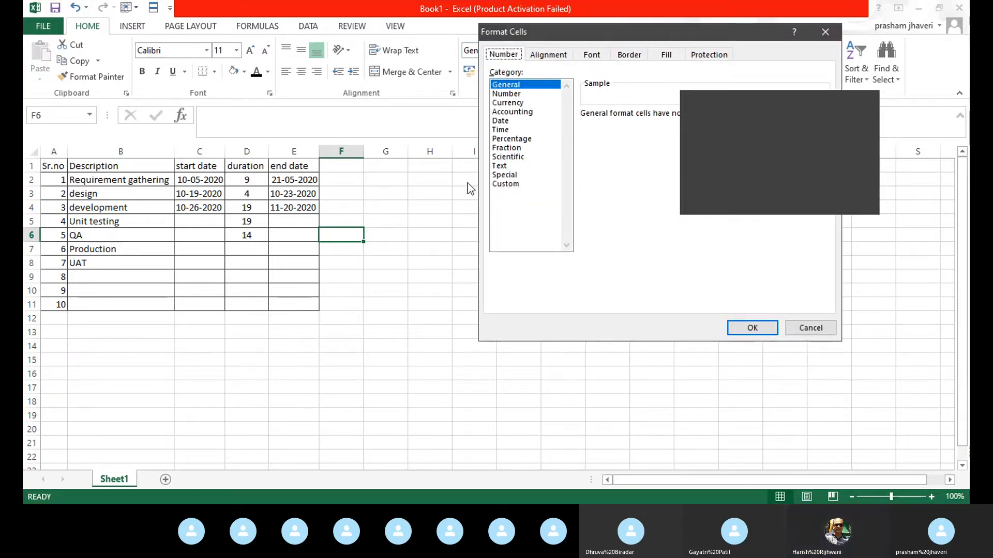
click(512, 184)
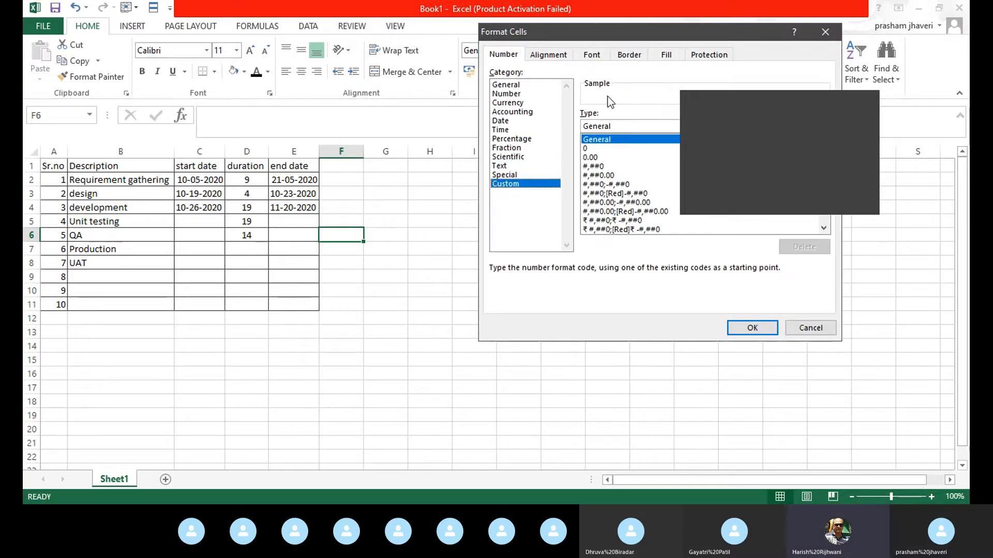
click(500, 112)
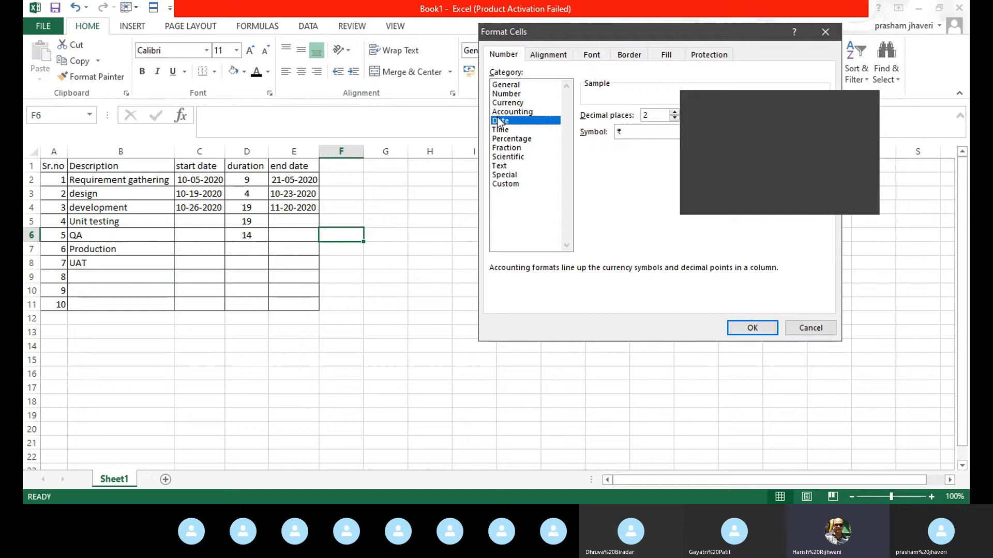
click(500, 120)
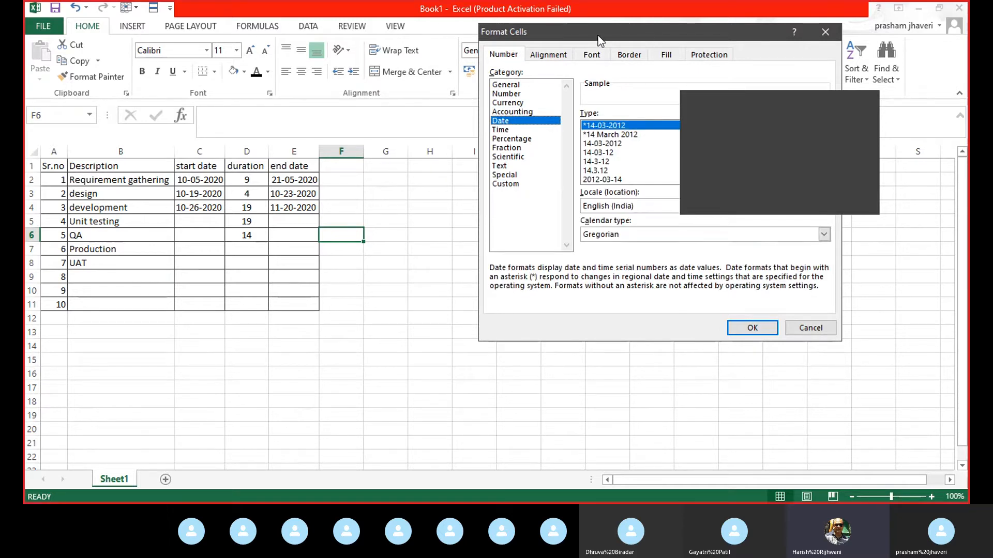
drag(600, 40, 459, 112)
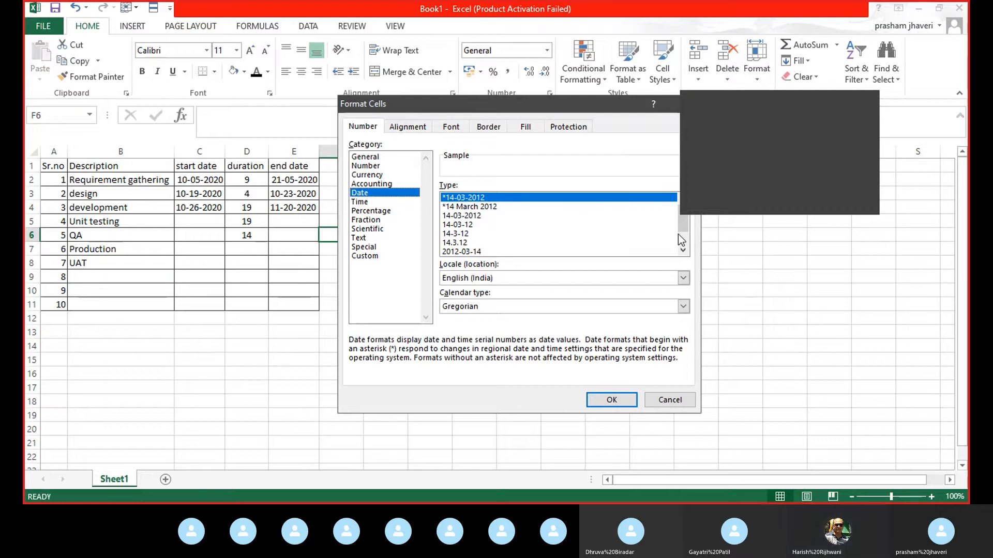
scroll(685, 251, down, 1)
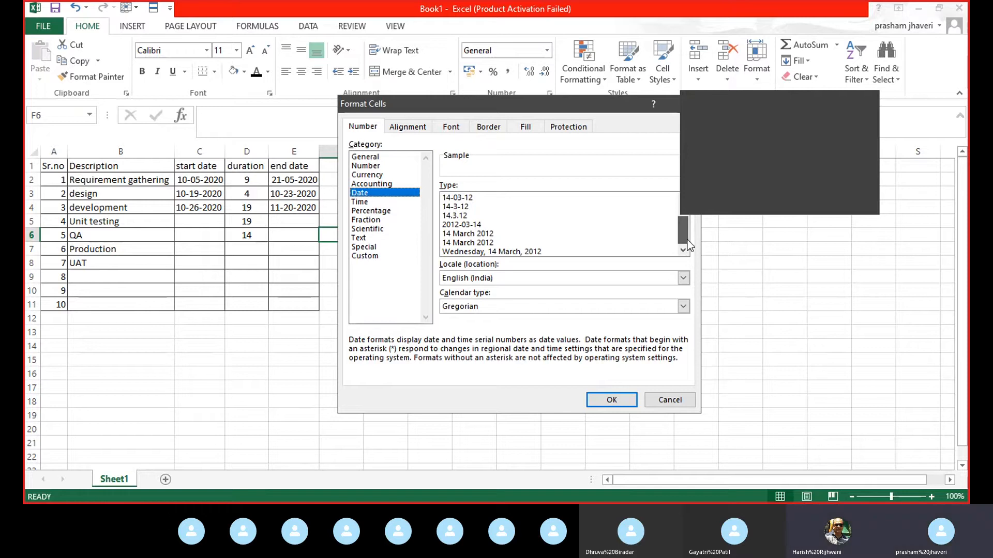
scroll(681, 227, up, 1)
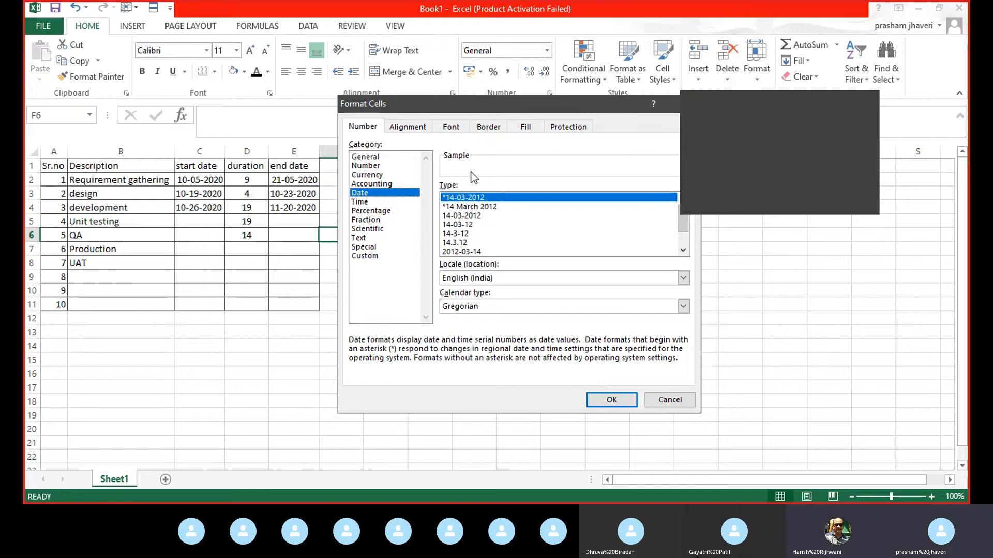
Give cell F6 the custom number format mm-dd-yyyy
click(377, 257)
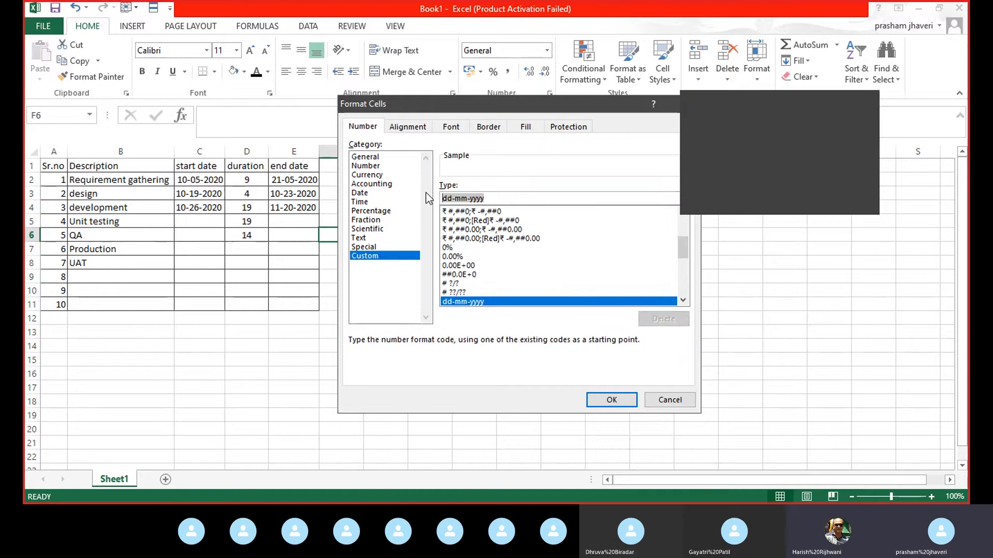
text(mm-dd)
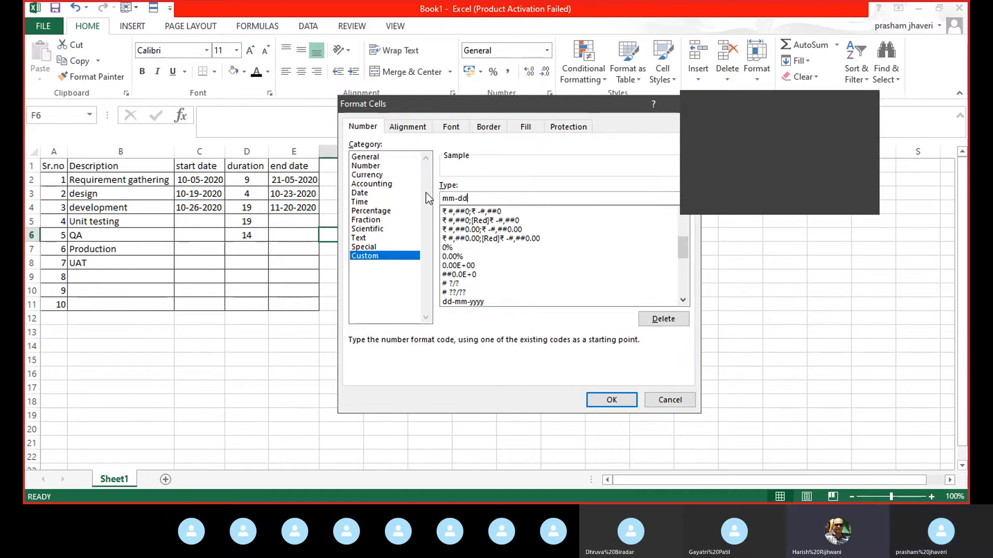
text(-yyyy)
click(610, 400)
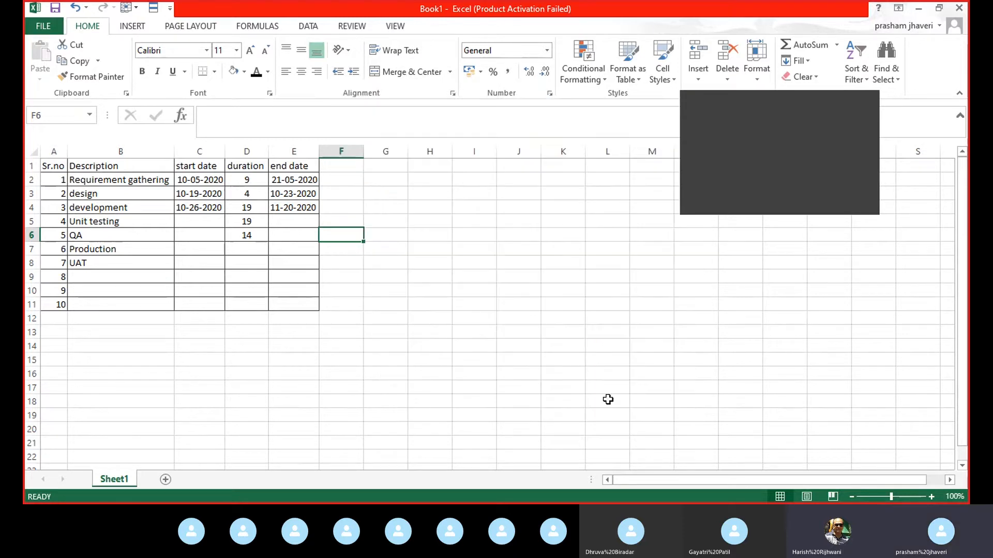
Apply the custom number format mm-dd-yyyy to the Requirement gathering start date in C2
click(204, 178)
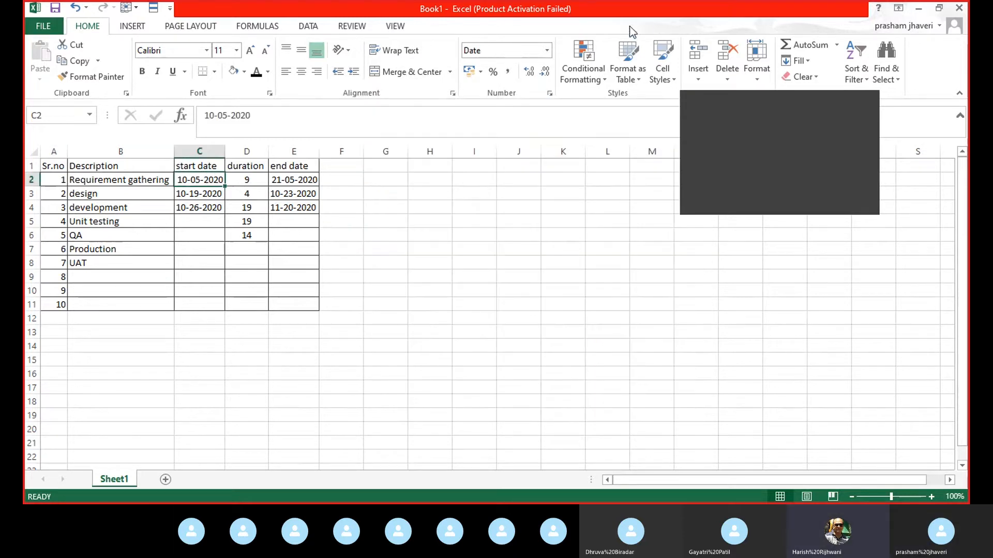
click(547, 52)
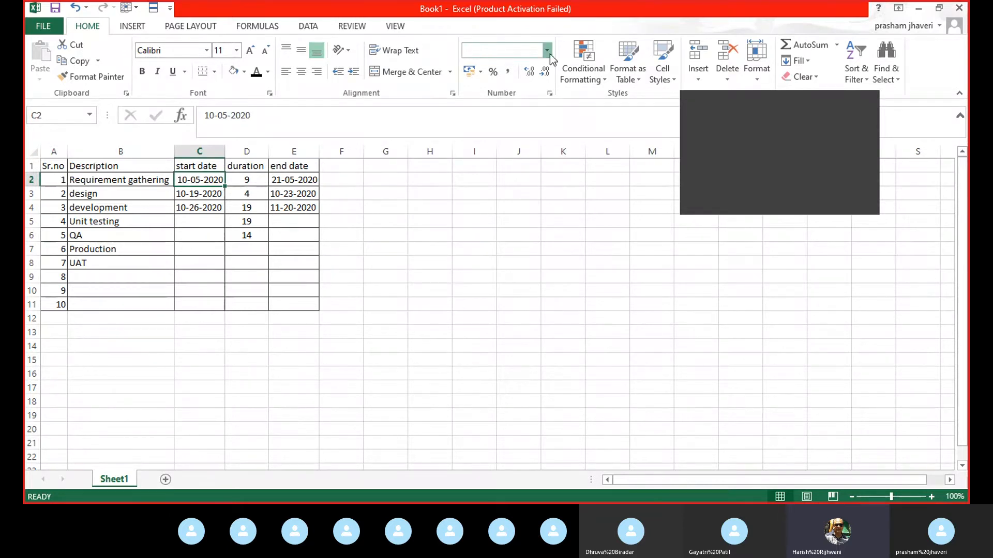
click(507, 374)
click(390, 256)
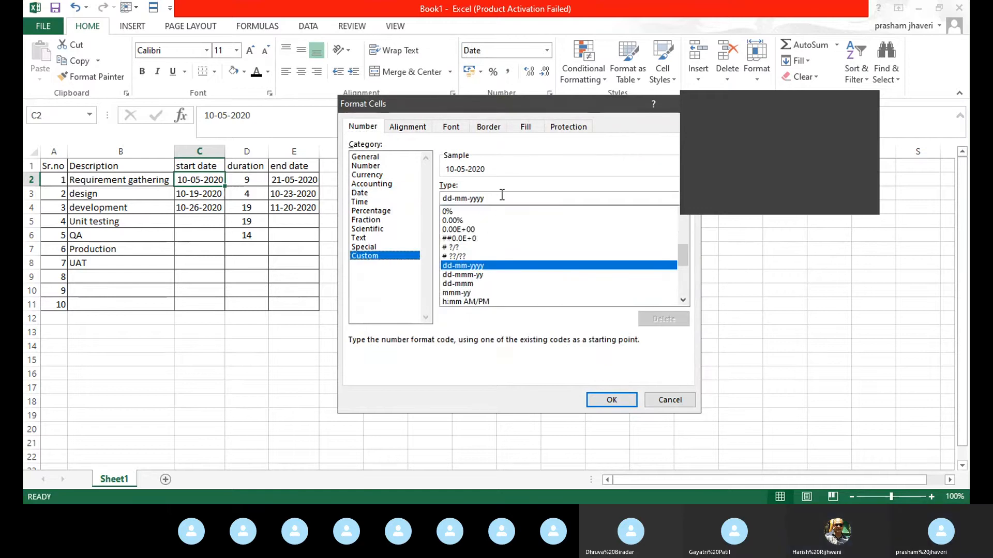
drag(502, 196, 441, 198)
text(mm--)
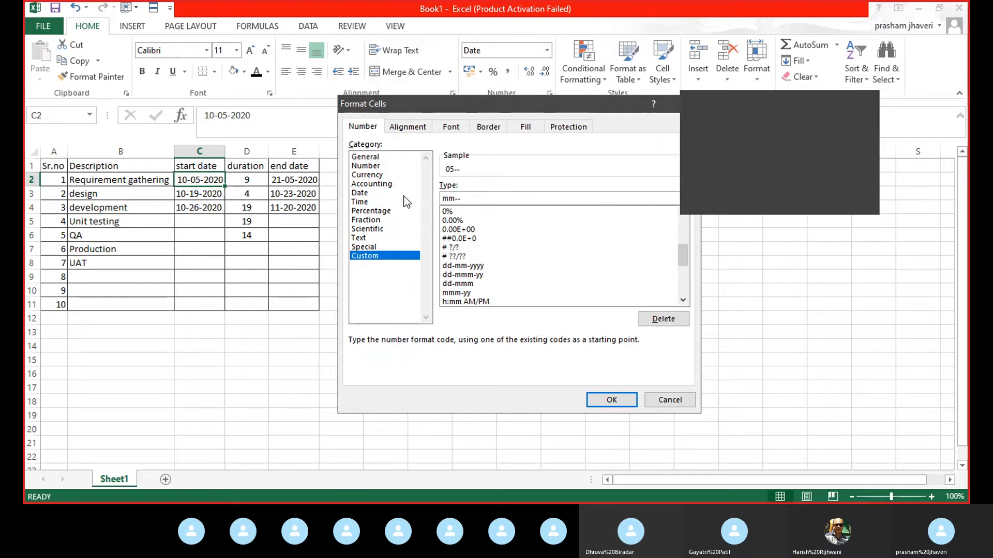
key(BackSpace)
text(dd-yyyy)
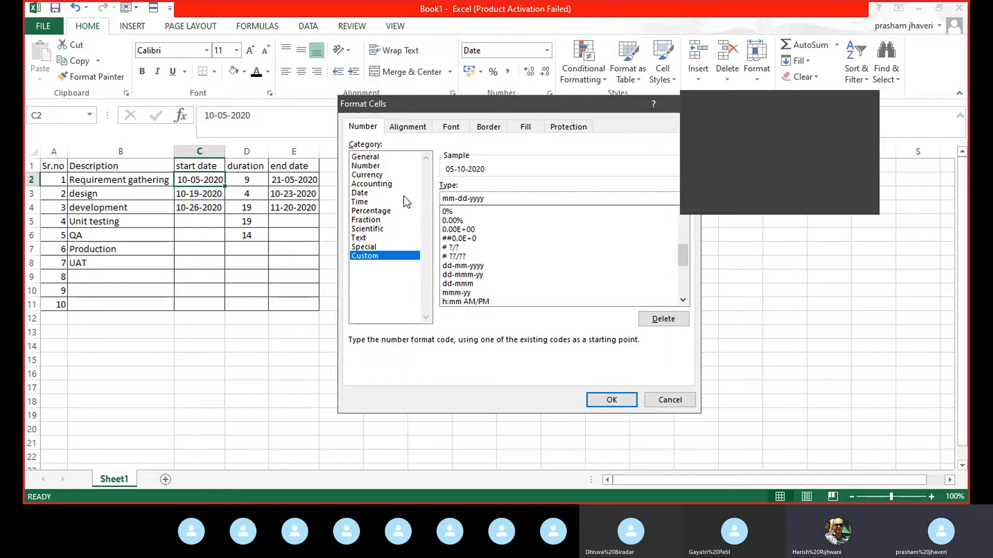
click(611, 400)
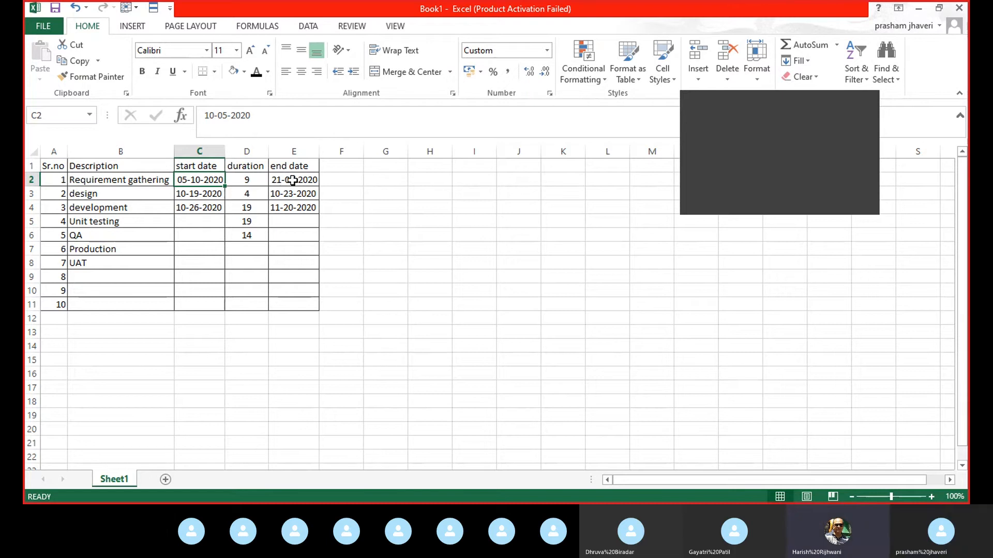
Apply the custom number format mm-dd-yyyy to the Requirement gathering end date in E2
click(279, 180)
click(547, 51)
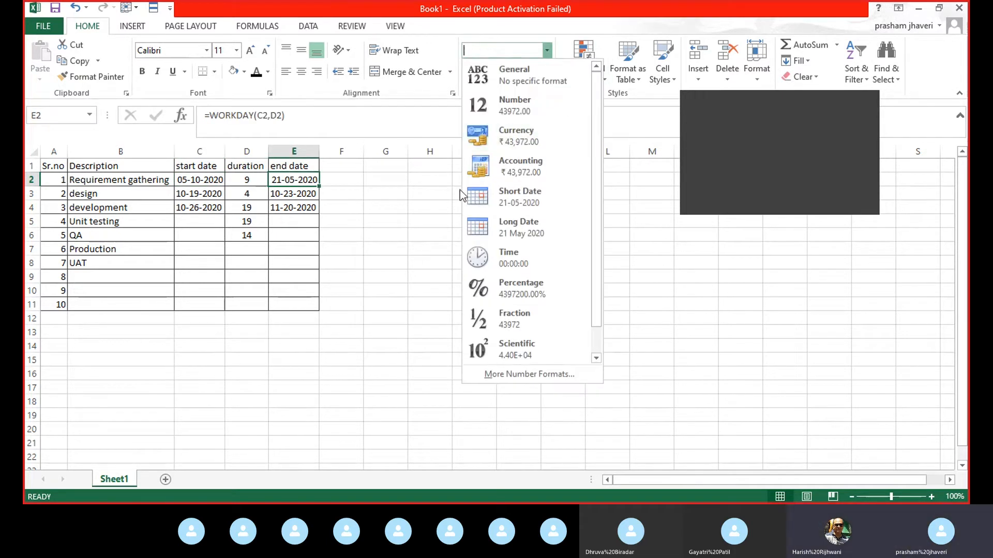
click(529, 374)
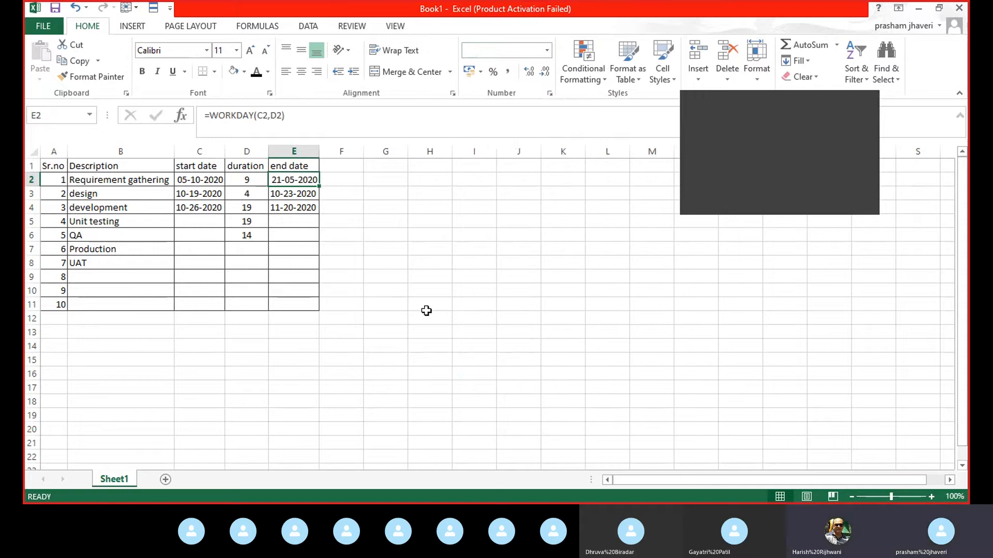
click(368, 256)
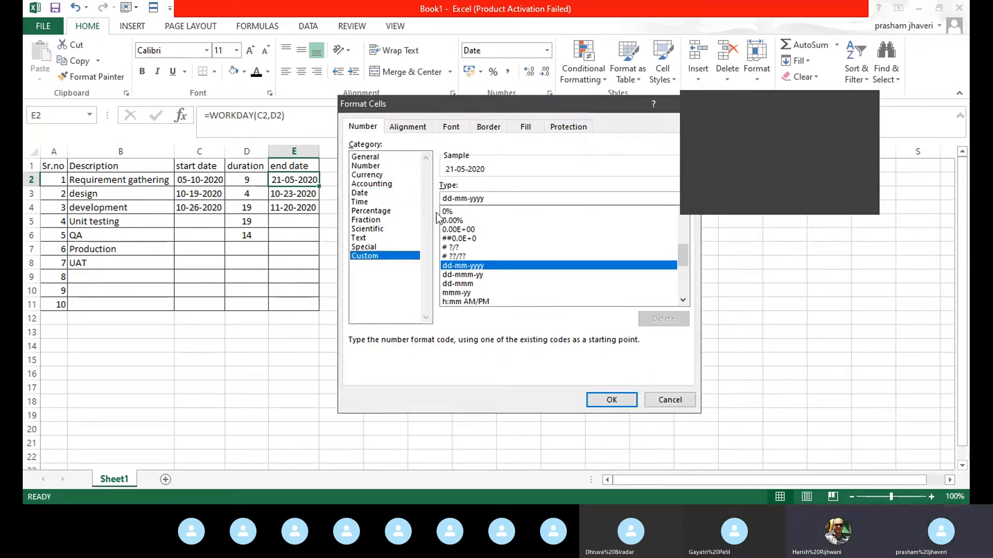
text(mm)
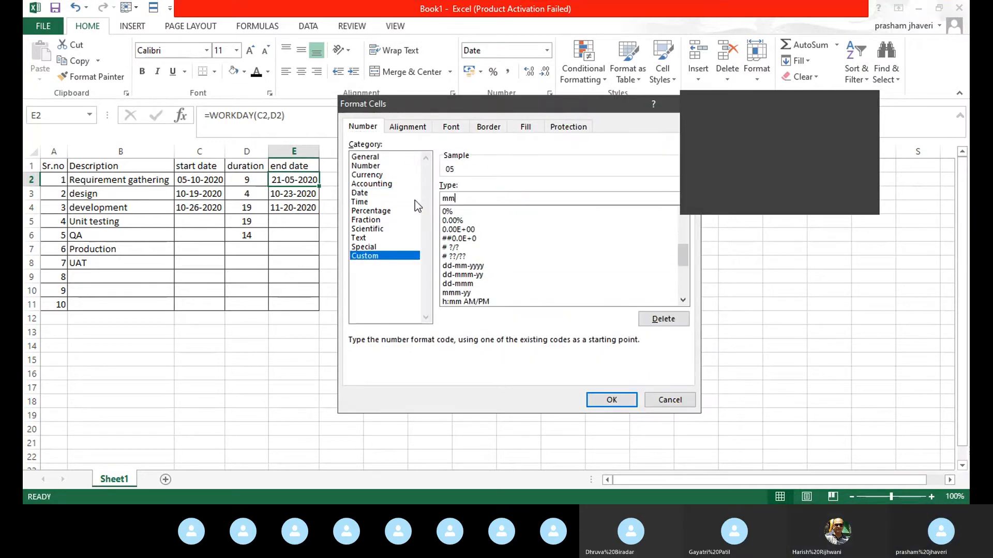
text(-dd-yyyy)
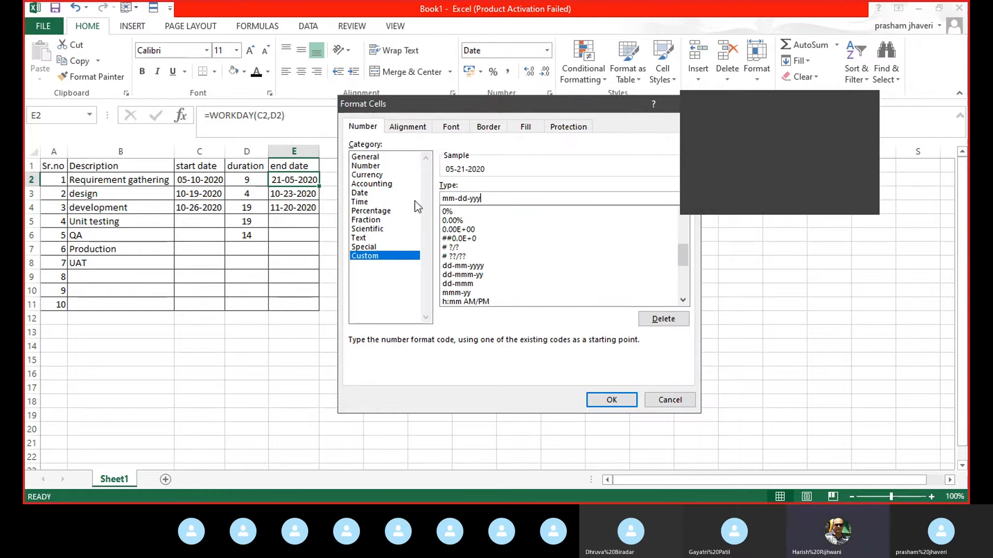
click(608, 401)
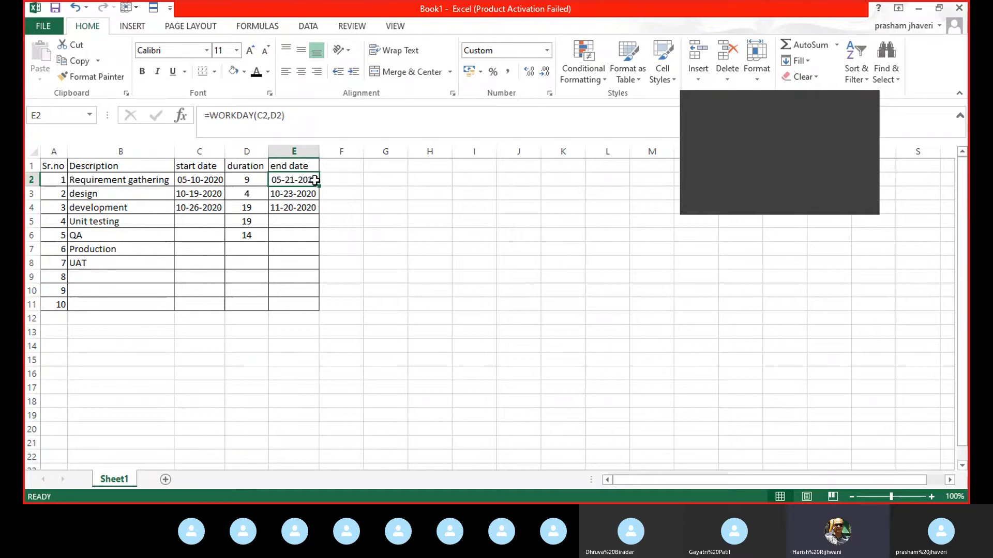
Inspect the WORKDAY formula behind the end date in E2 and leave it unmodified
click(289, 117)
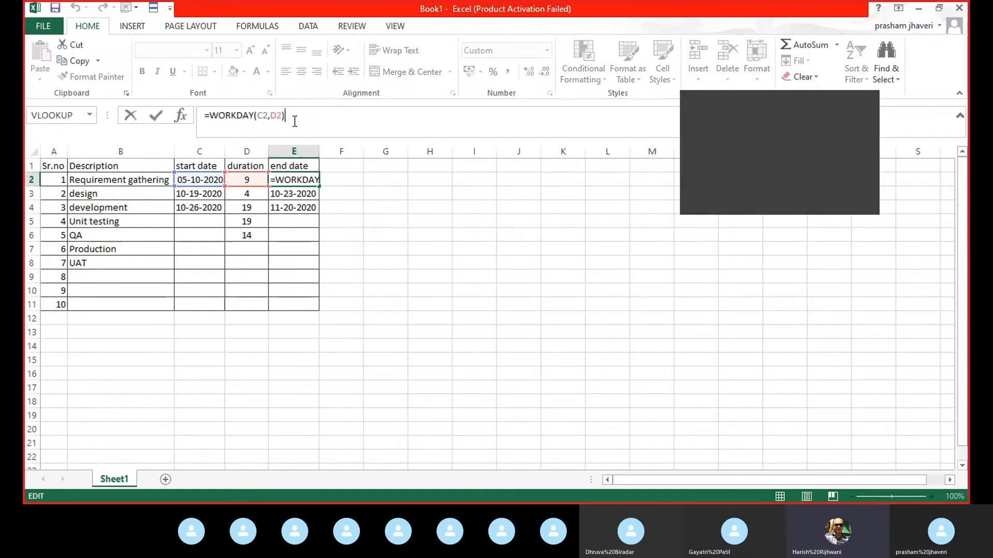
key(Return)
click(303, 181)
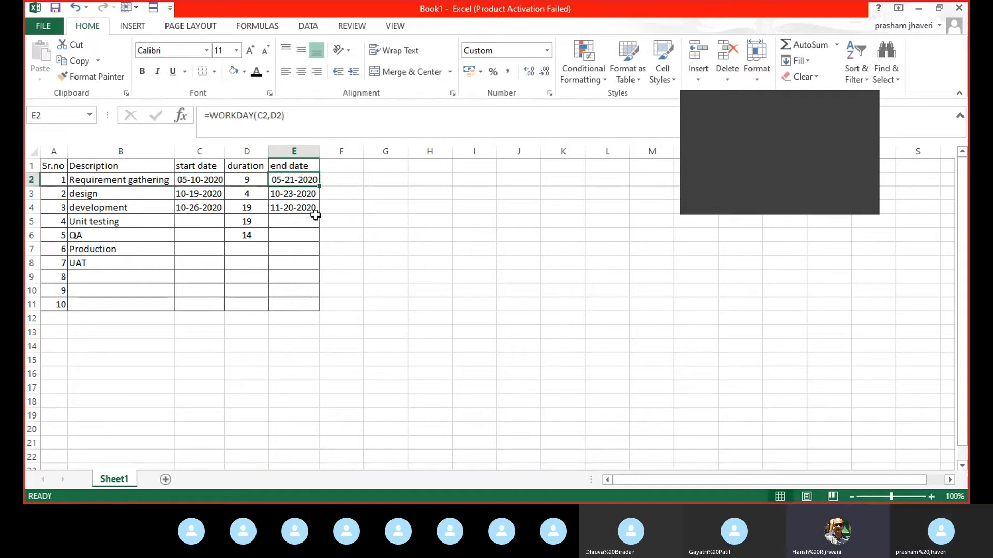
Copy the start date's cell formatting from C2 to the end date in E2 with Format Painter
click(92, 77)
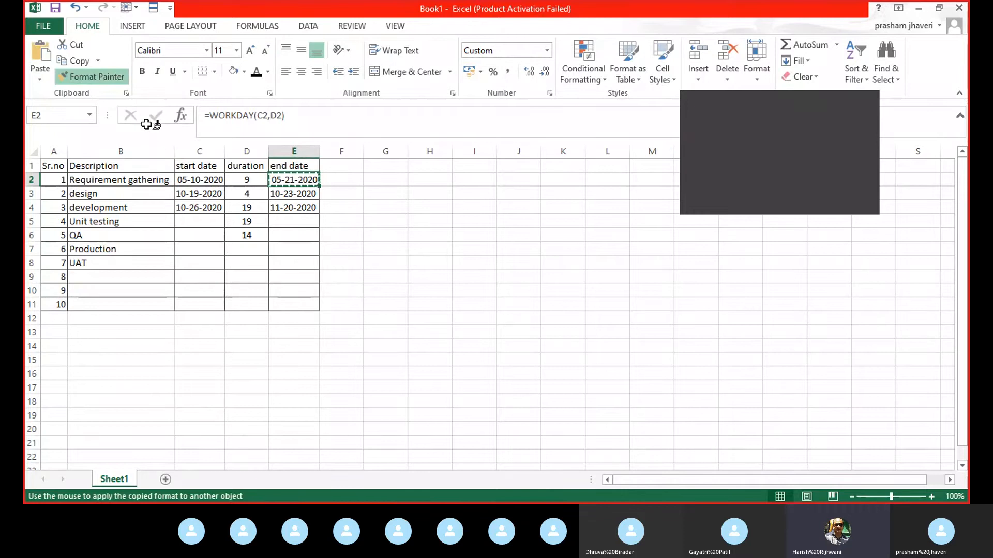
key(Escape)
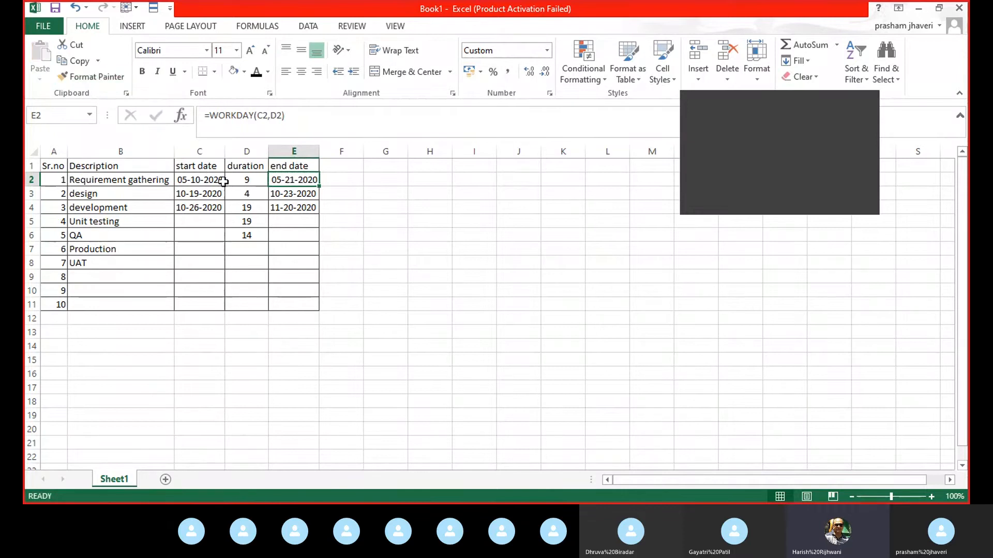
click(206, 178)
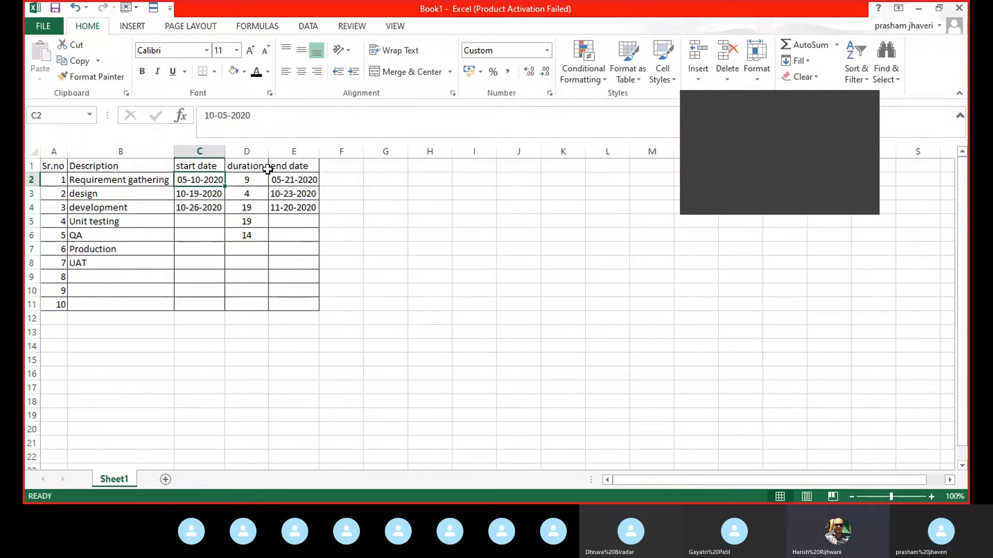
click(122, 82)
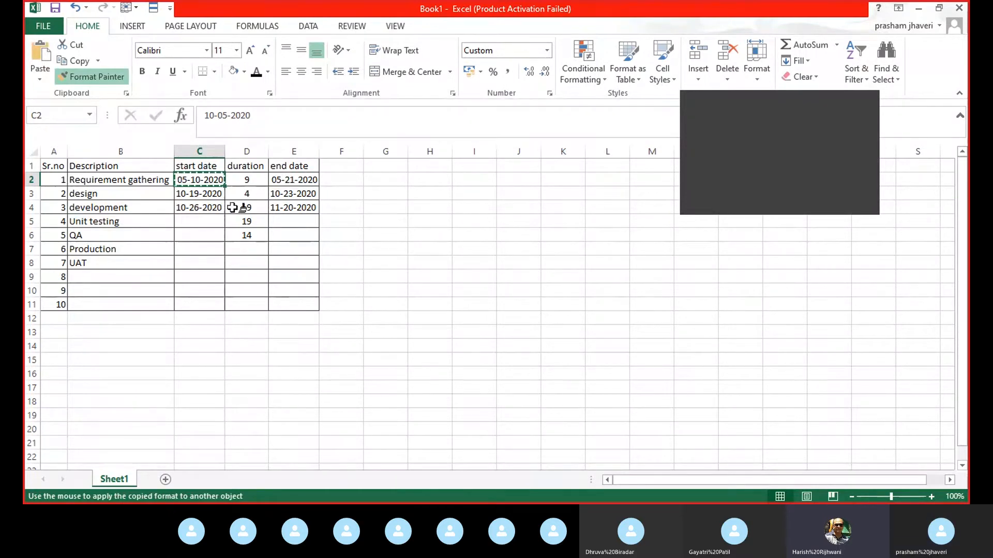
click(294, 179)
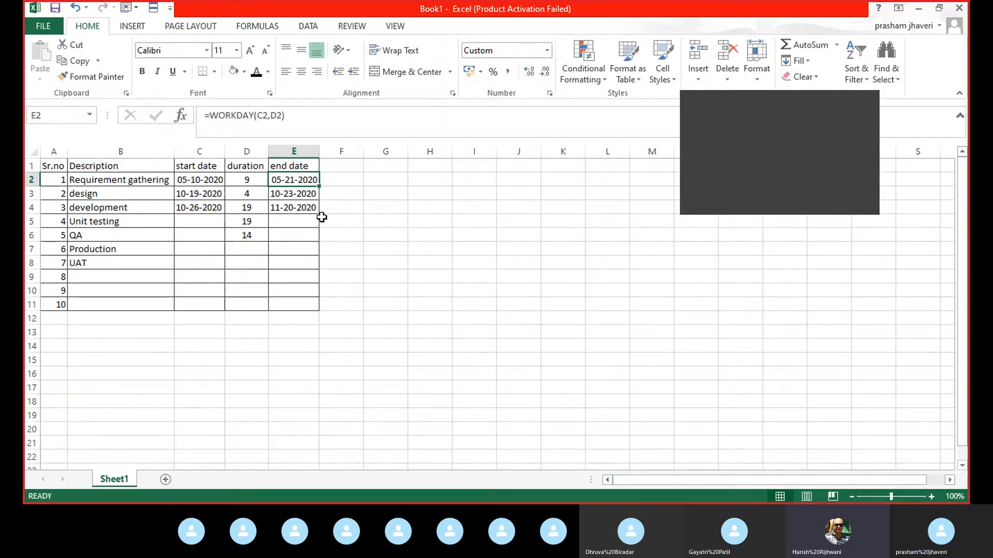
Copy the start date's cell formatting from C2 to the end-date cells E2:E7 with Format Painter
click(199, 184)
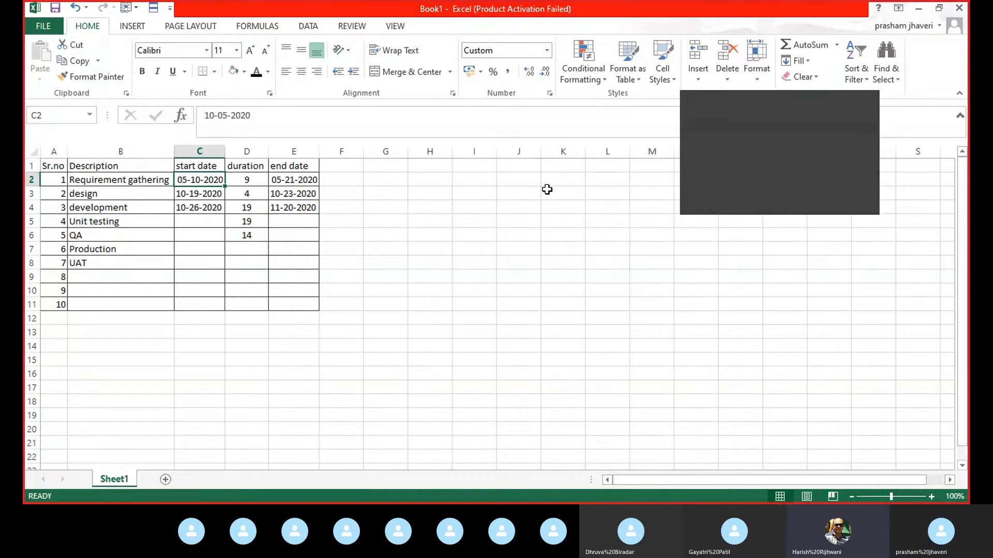
click(72, 77)
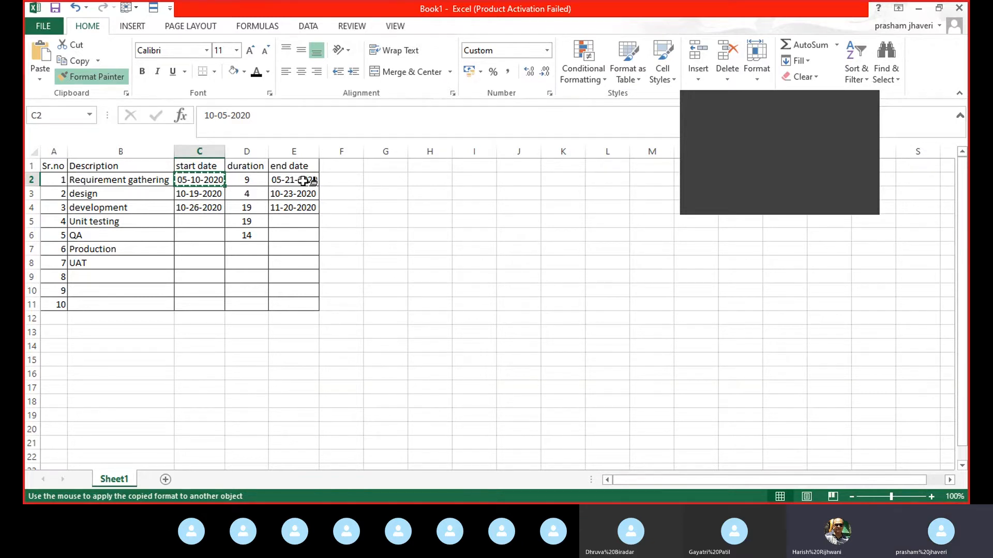
mouse_move(308, 178)
mouse_down()
mouse_move(305, 300)
mouse_move(302, 245)
mouse_up()
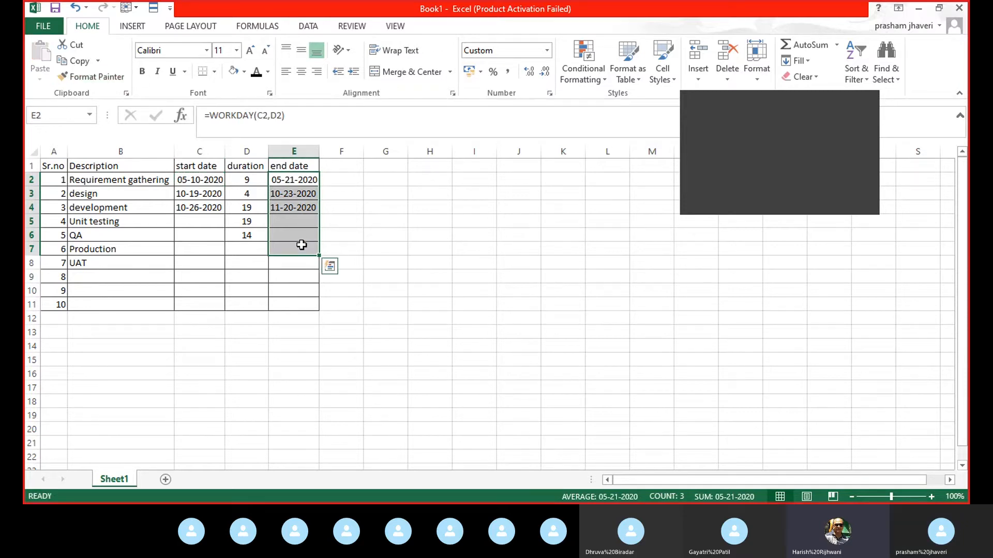
key(Return)
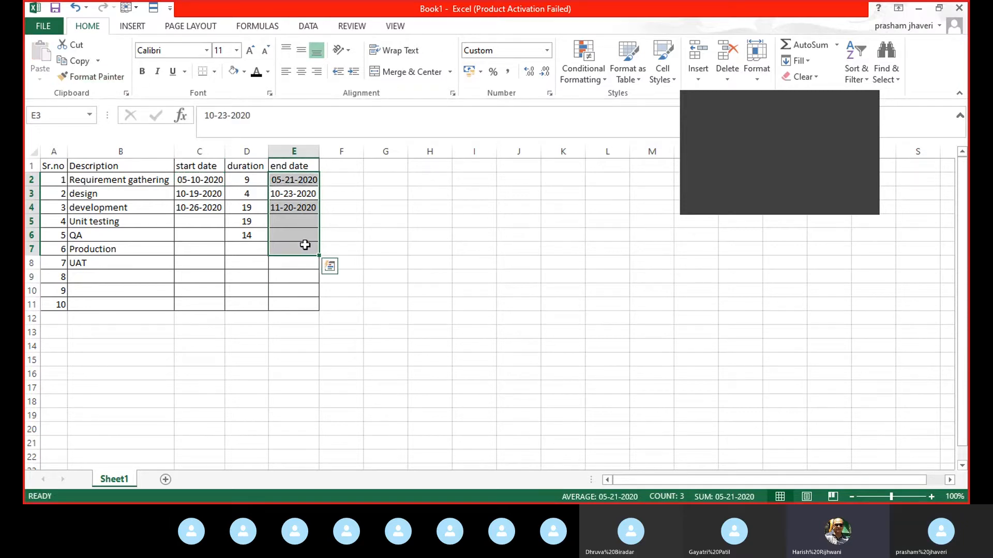
click(305, 244)
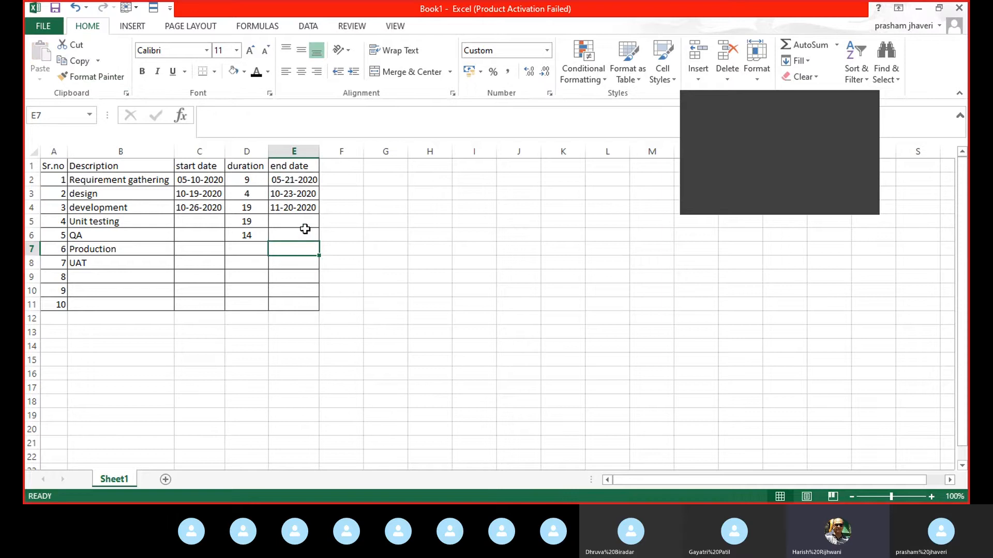
click(298, 180)
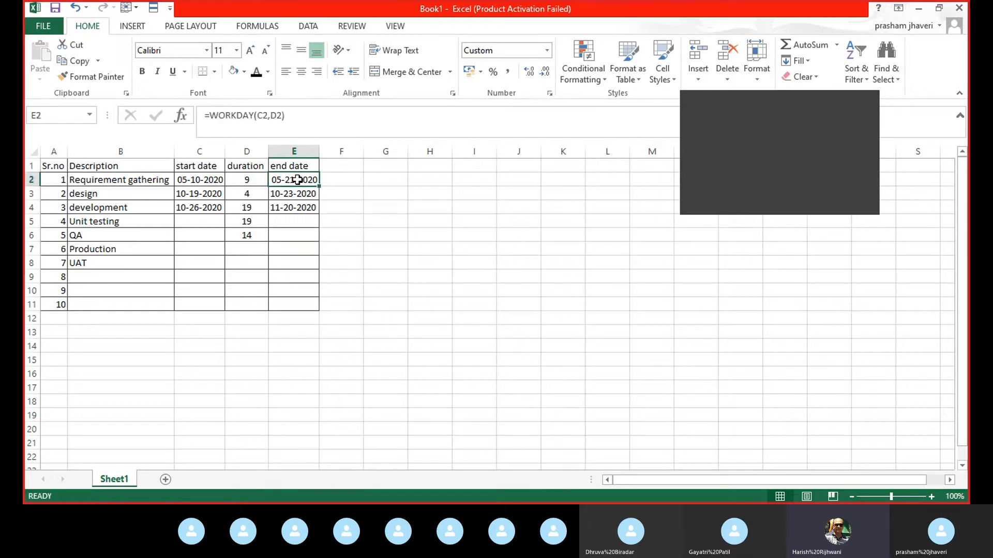
Enter =WORKDAY(E2,1) as the design start date in C3
click(201, 194)
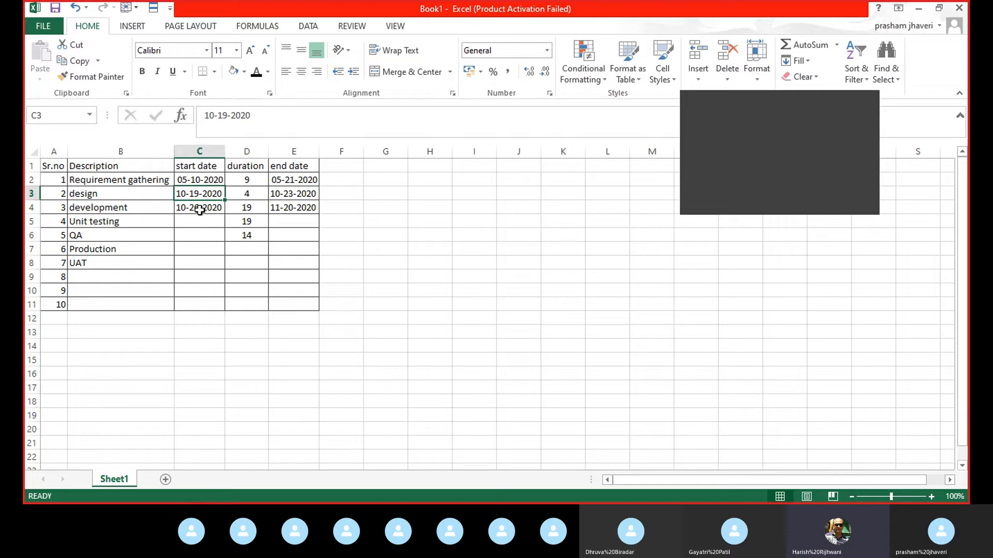
text(=wo)
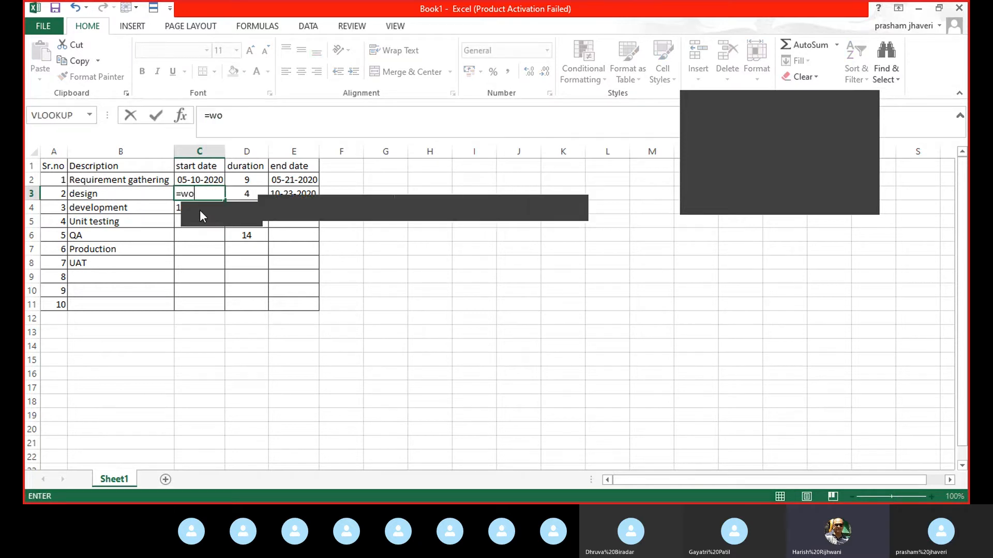
key(Tab)
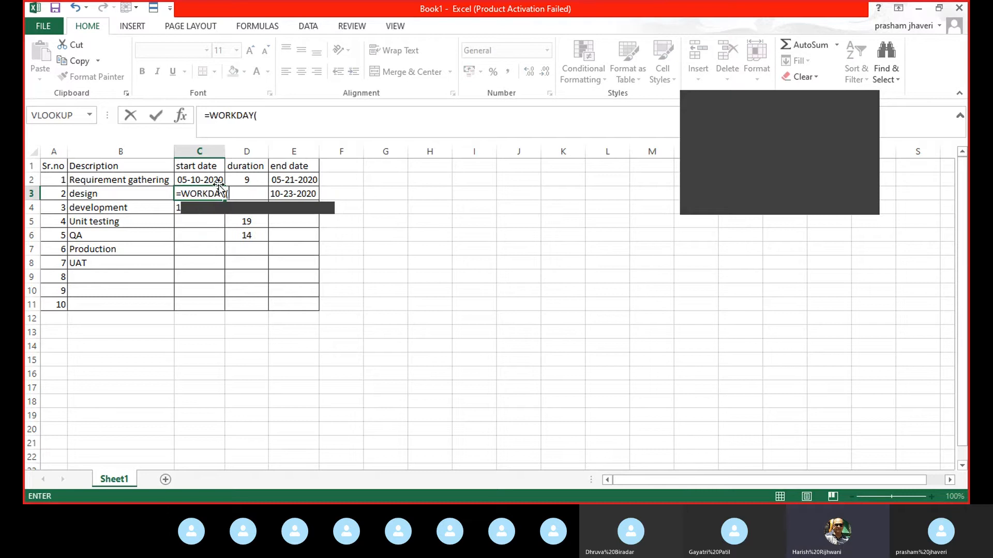
click(292, 179)
text(,1)
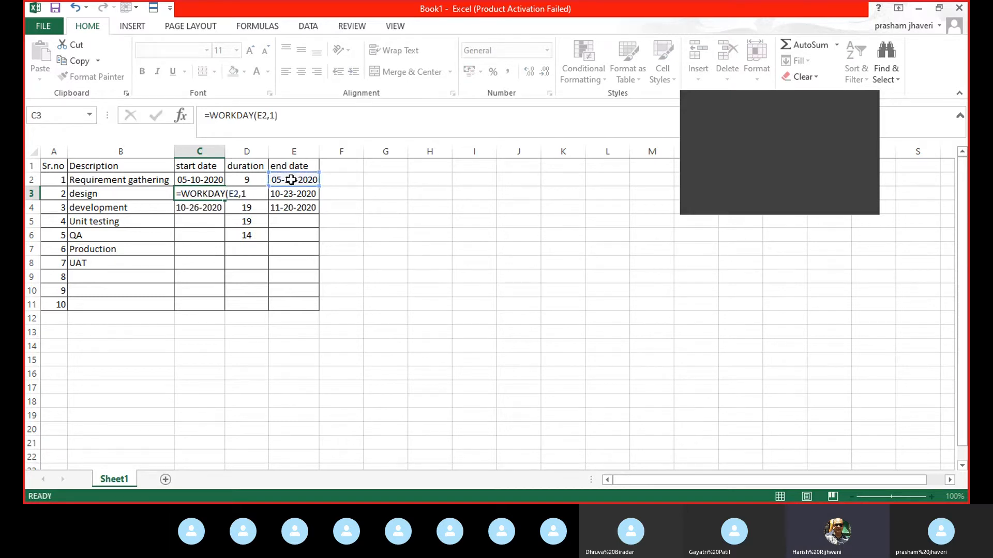
click(292, 179)
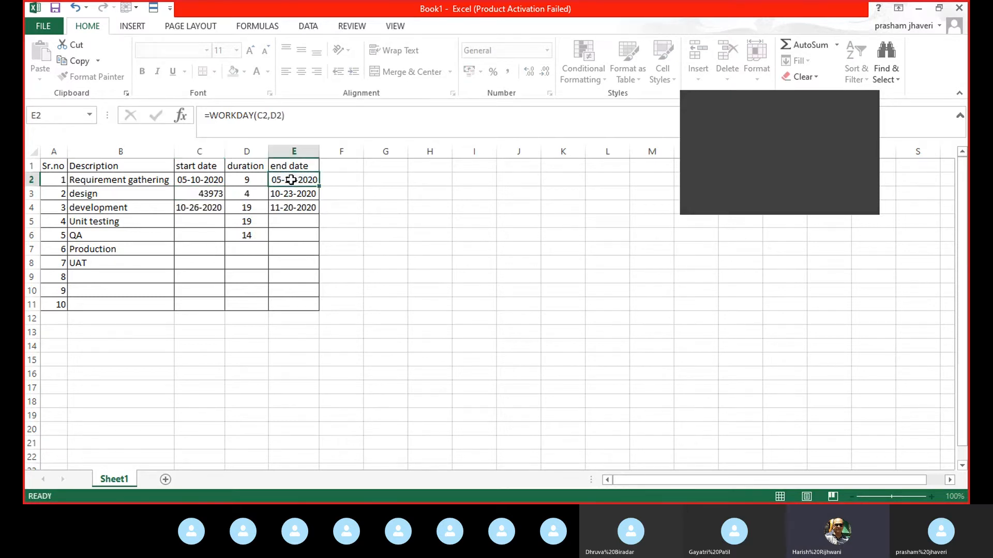
right_click(291, 180)
key(Escape)
click(207, 192)
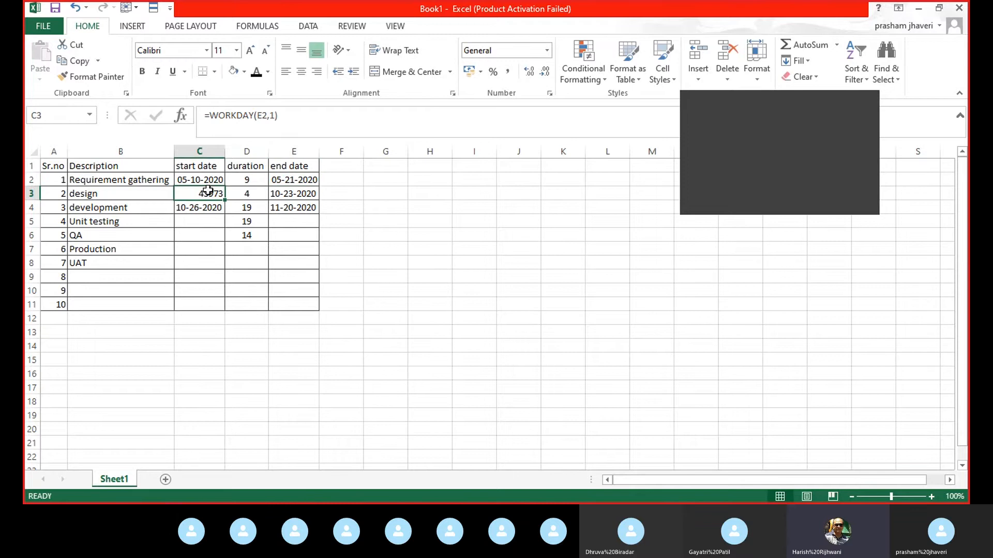
click(547, 50)
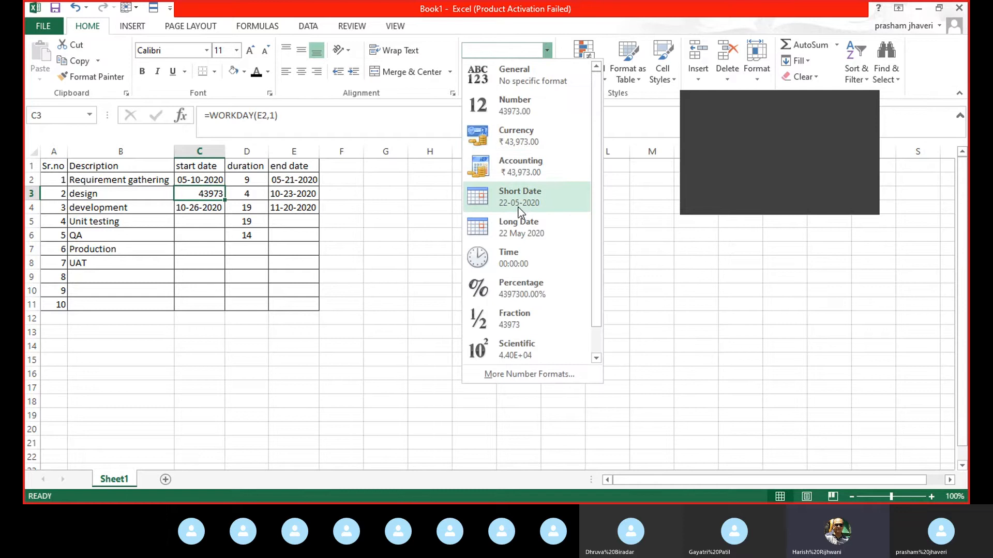
click(522, 373)
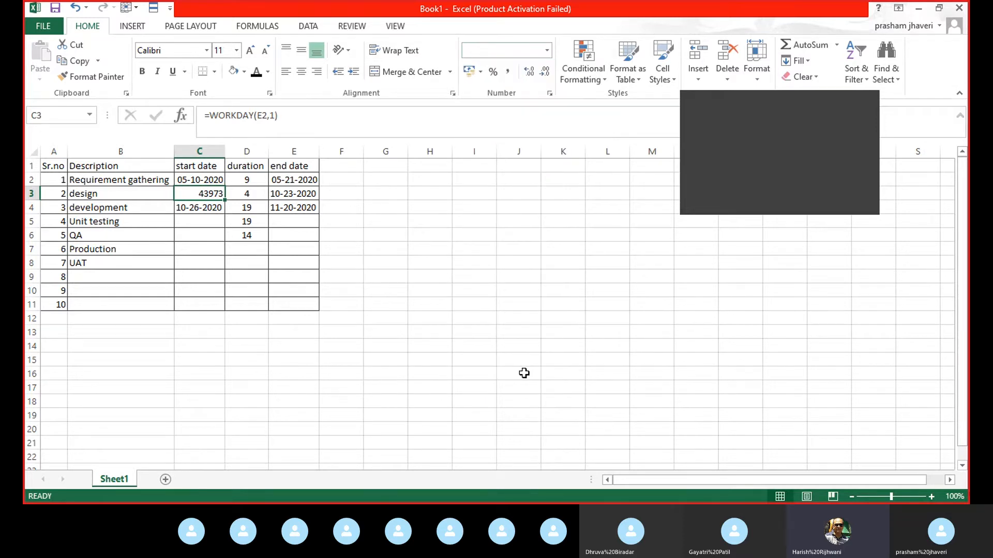
click(371, 256)
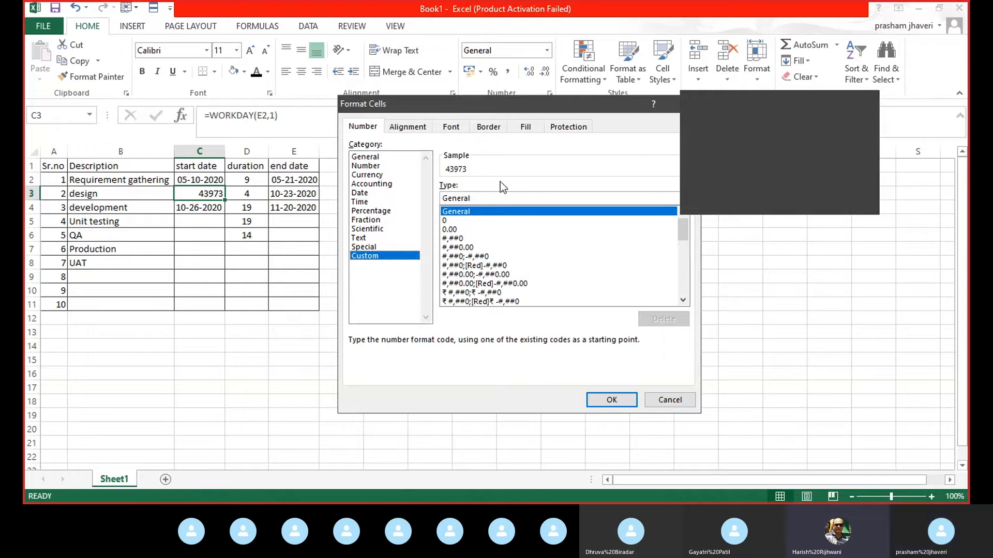
click(360, 193)
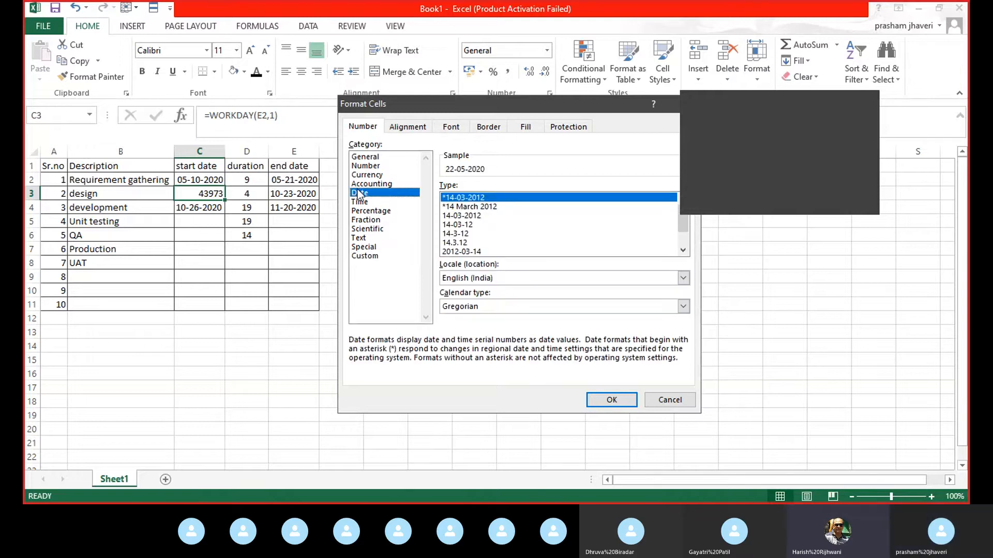
click(364, 256)
drag(459, 98, 376, 95)
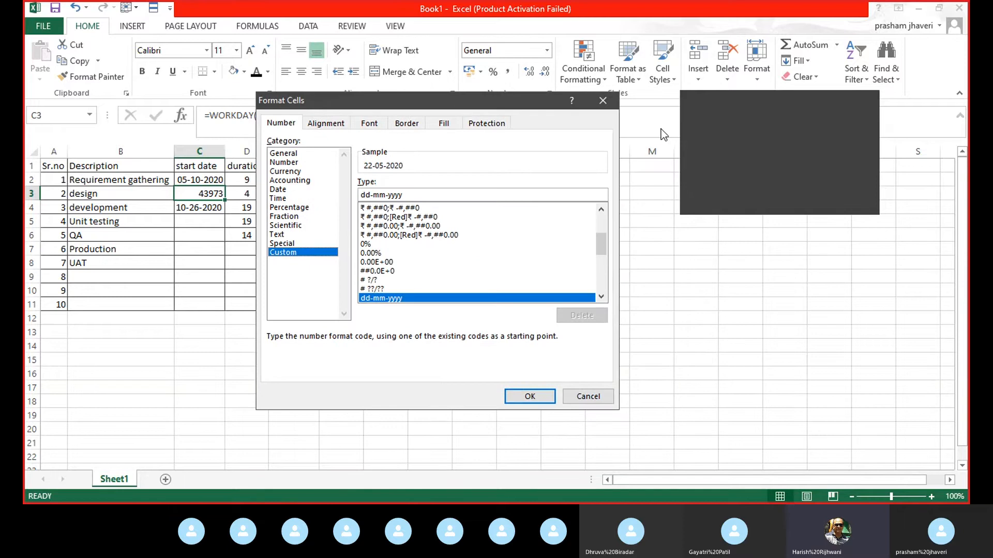
click(602, 101)
Copy the date formatting from C2 to the design start date in C3 with Format Painter
click(204, 181)
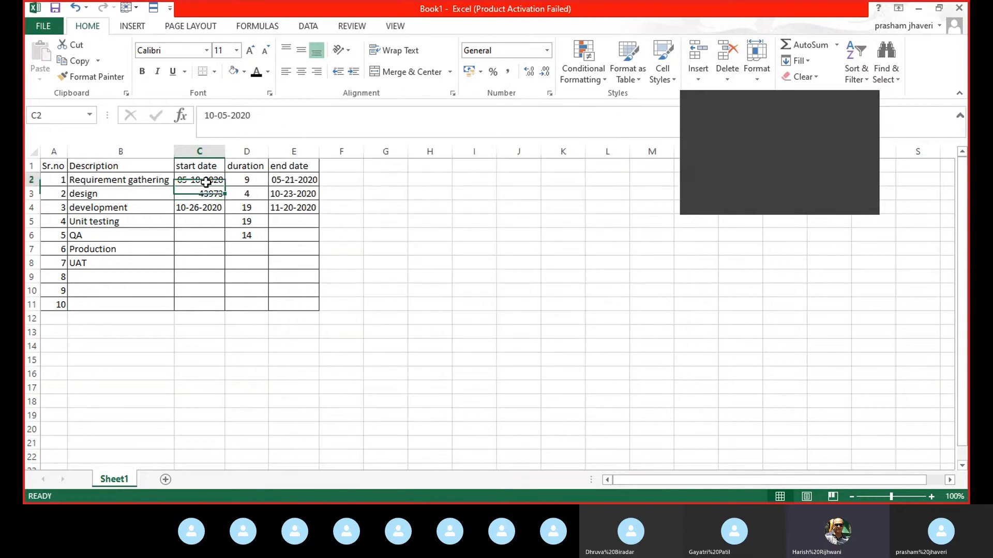
click(90, 77)
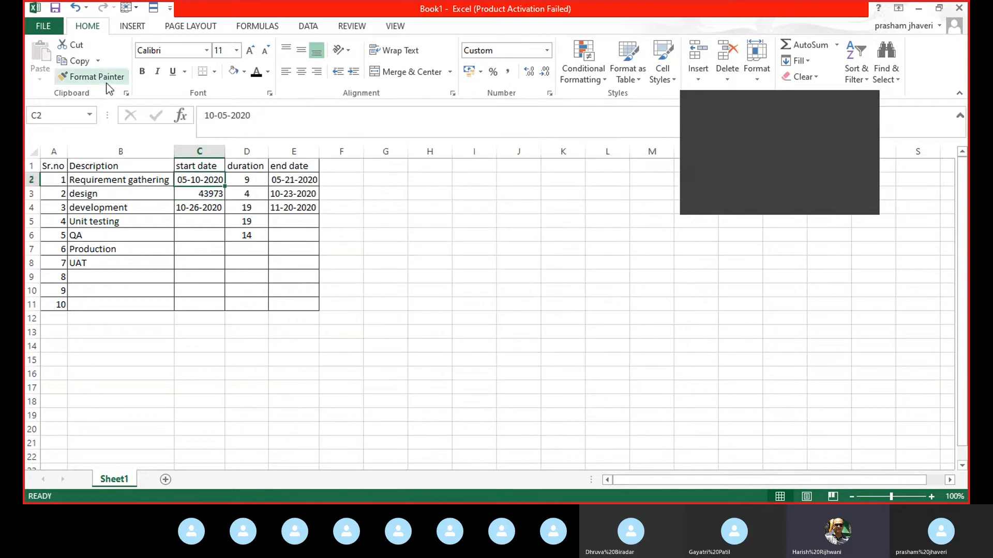
click(200, 193)
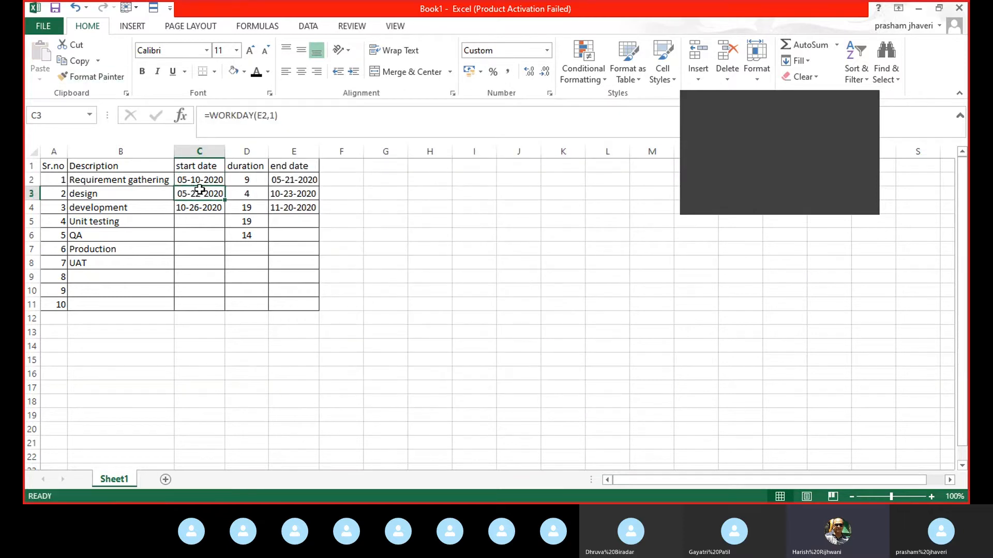
Fill the WORKDAY end-date formula from E2 down into the design end date in E3
click(289, 194)
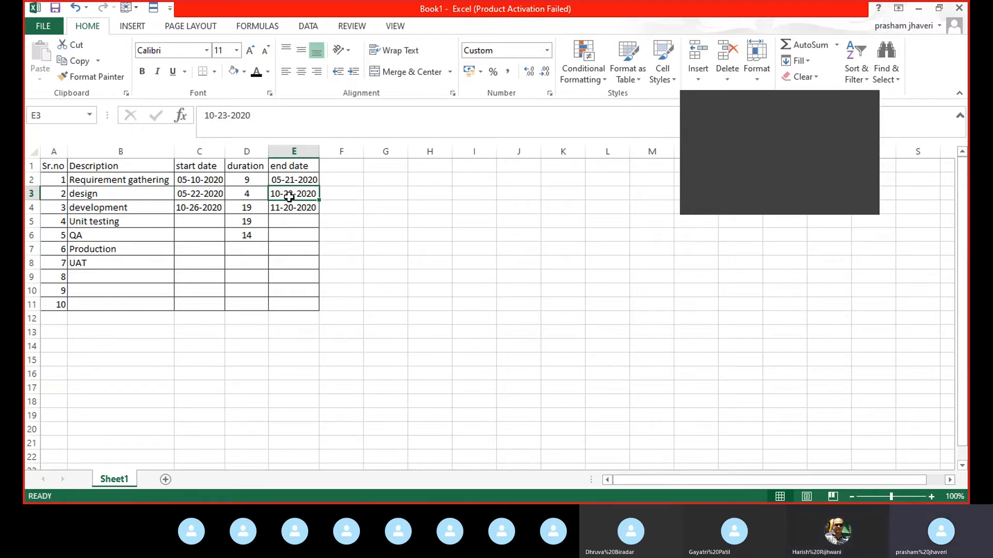
text(=)
click(316, 181)
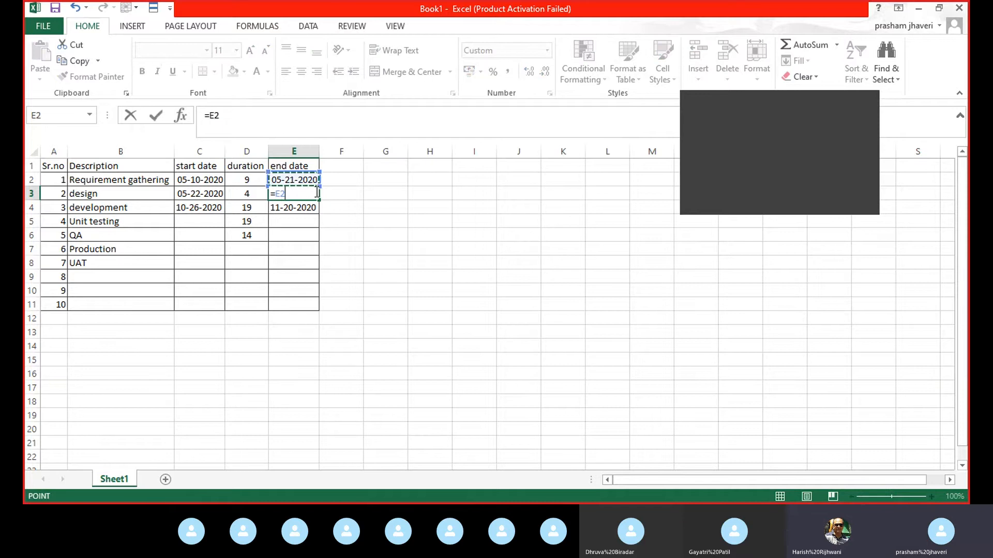
key(Escape)
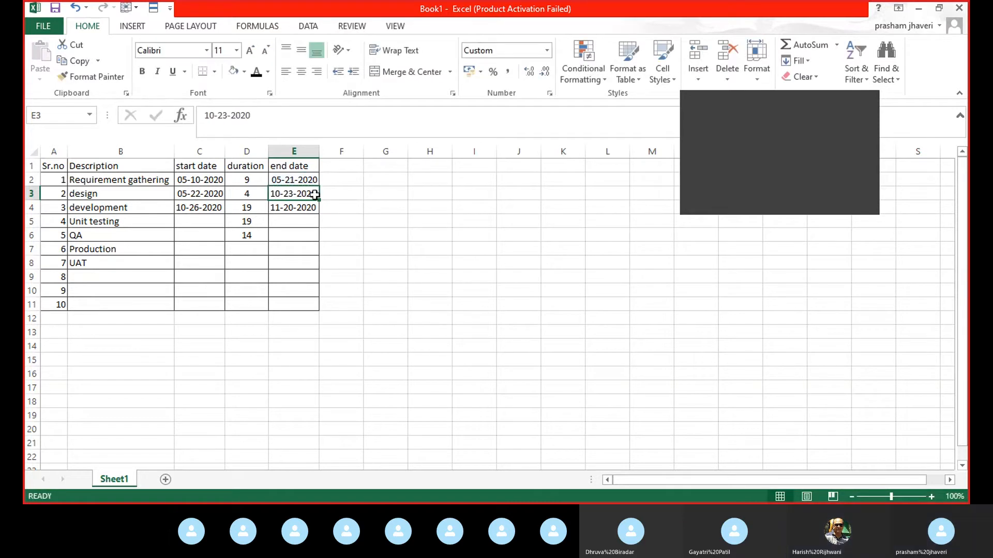
key(ctrl+d)
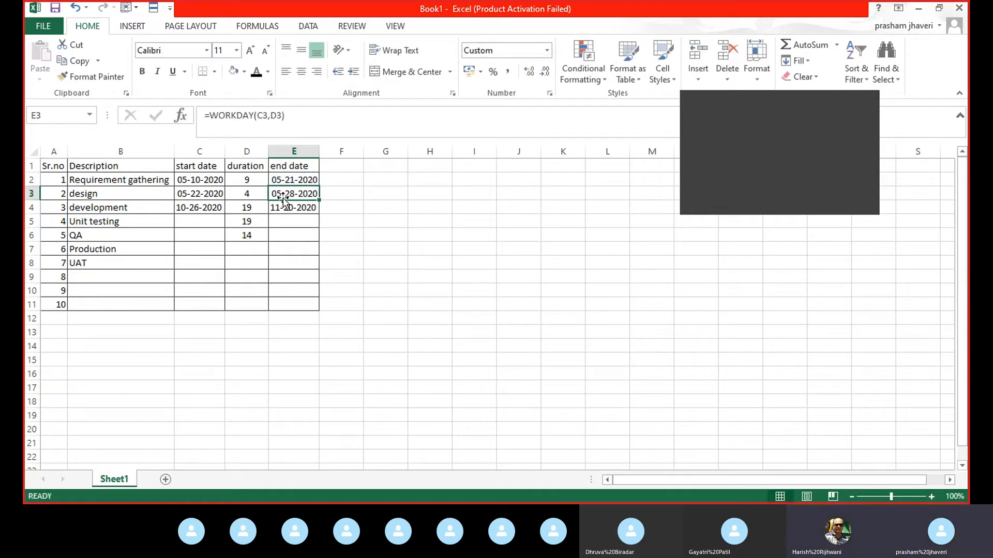
Clear the development row's start date in C4 and end date in E4
click(208, 209)
key(Delete)
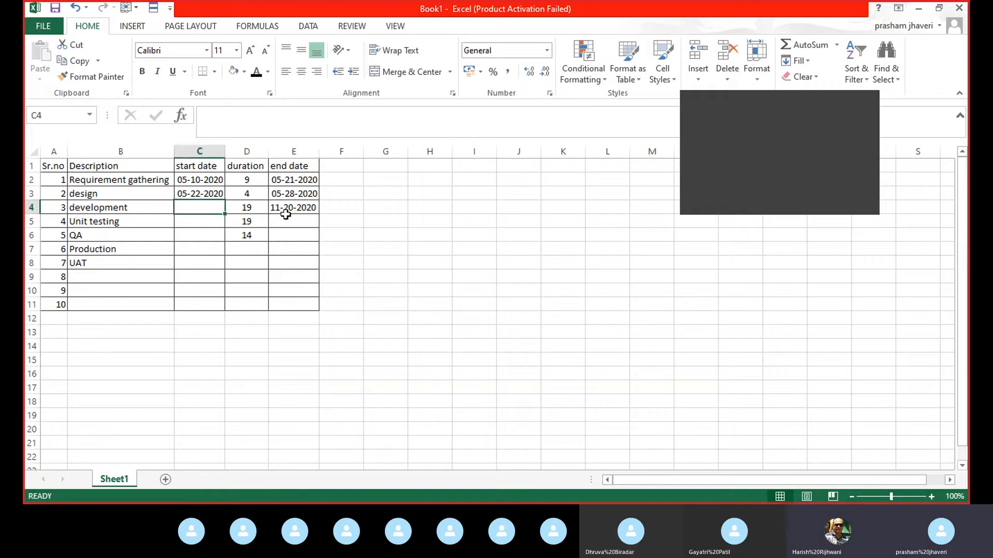
click(285, 214)
key(Delete)
Fill the start-date and end-date formulas down row by row into the development and Unit testing rows, C4, E4, C5 and E5
click(202, 204)
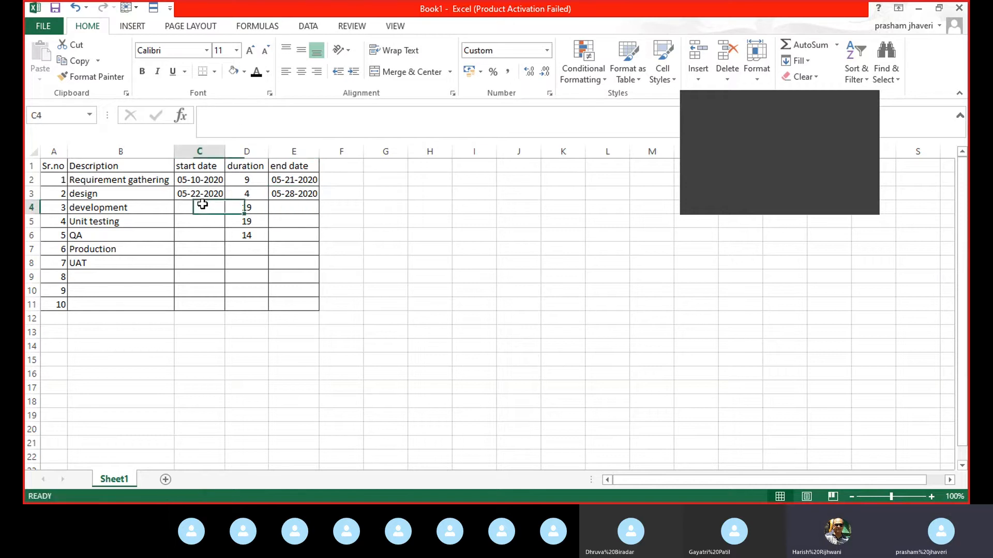
key(ctrl+d)
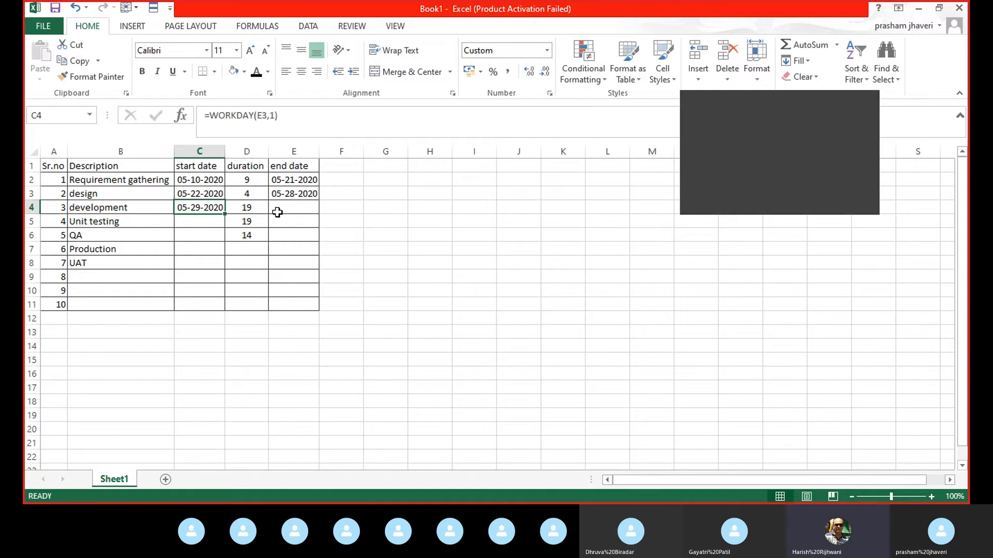
click(295, 209)
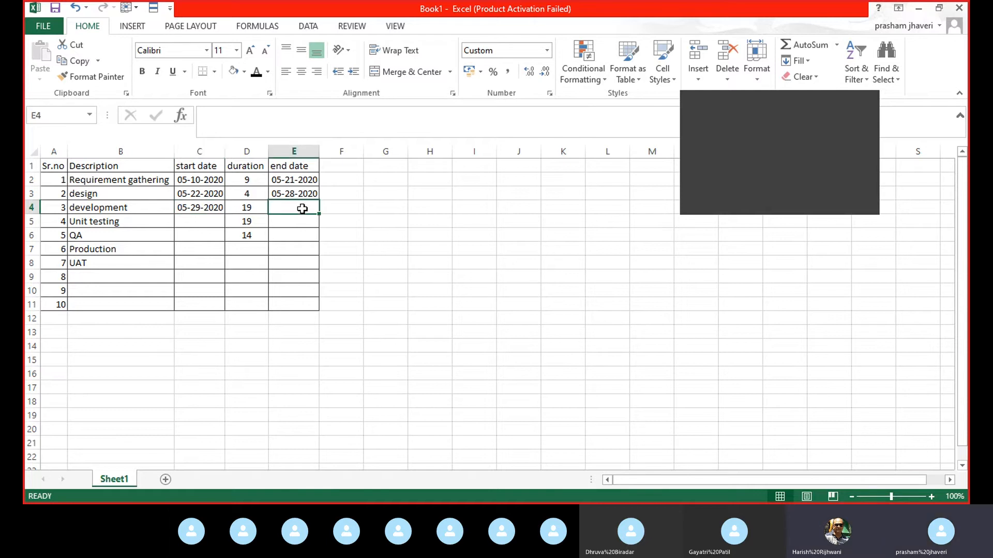
key(ctrl+d)
click(207, 219)
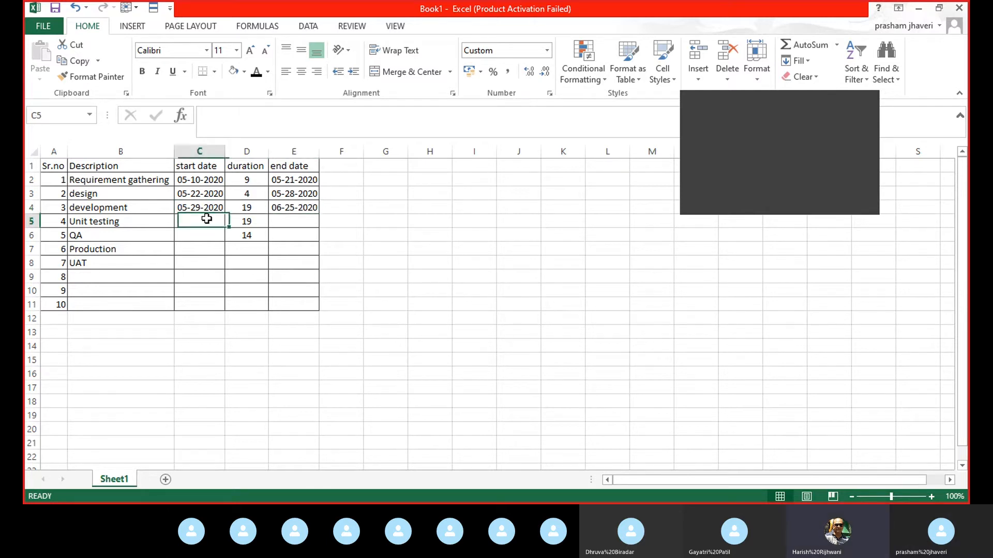
key(ctrl+d)
click(282, 222)
key(ctrl+d)
Fill the start-date and end-date formulas down into the QA row's C6 and E6, keeping the Production duration in D7 empty
click(199, 238)
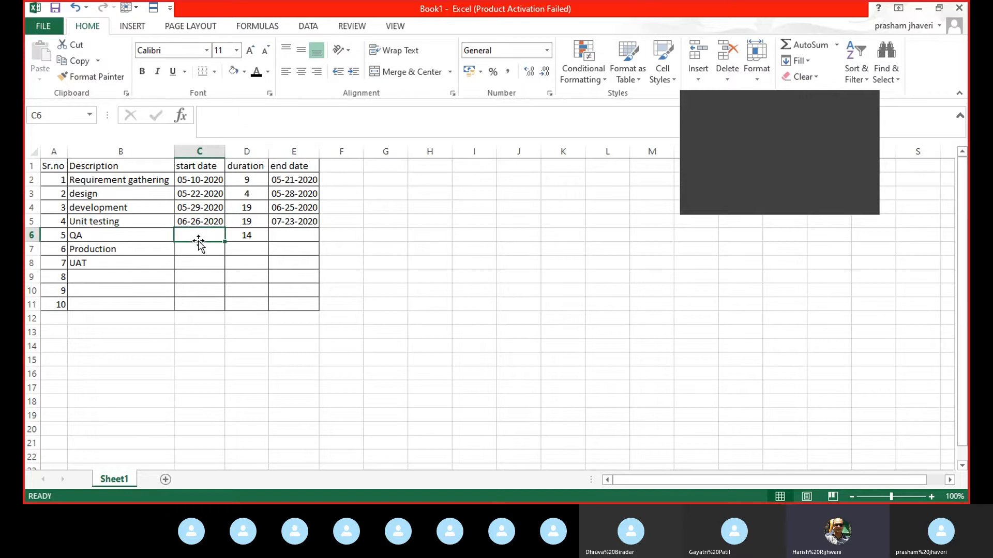
key(ctrl+d)
click(258, 249)
key(ctrl+d)
click(286, 238)
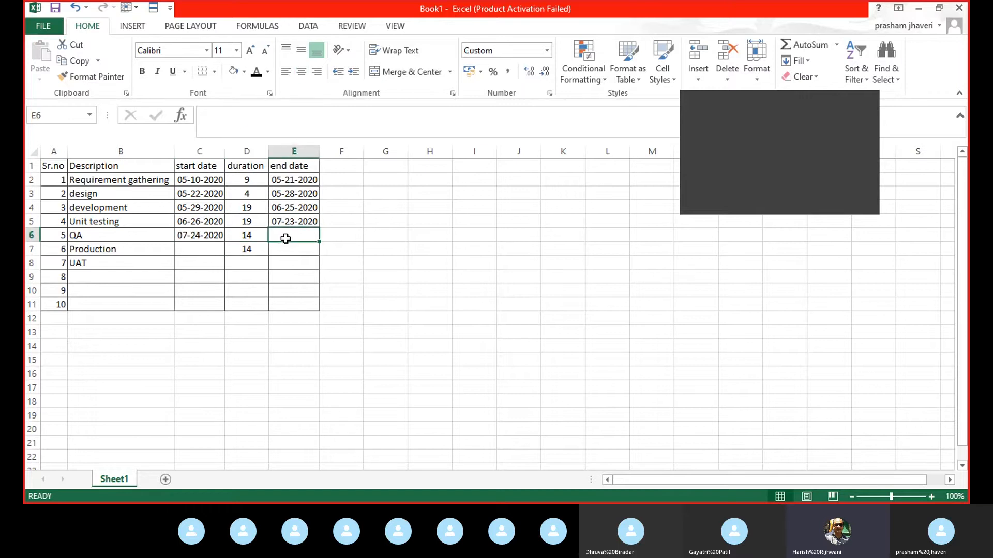
key(ctrl+d)
click(259, 249)
key(Delete)
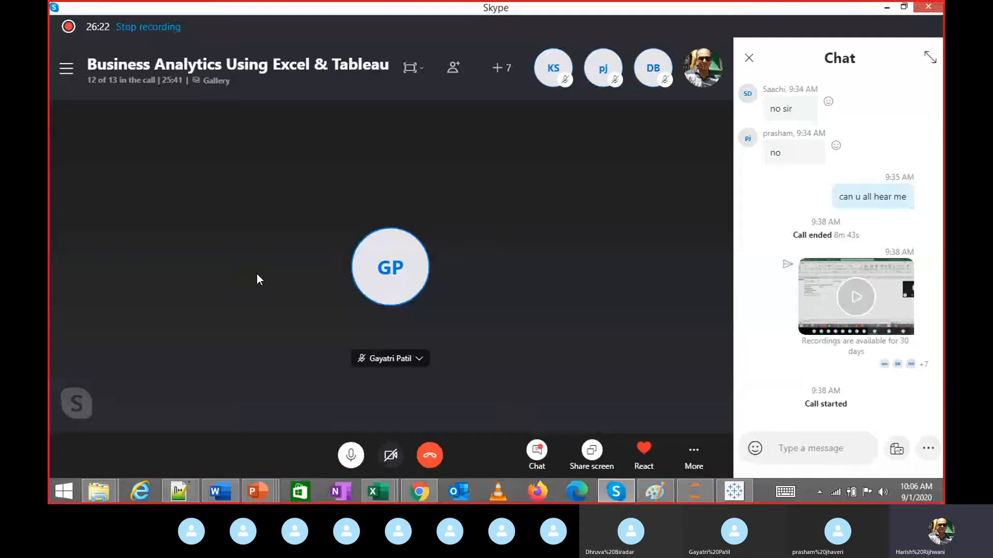
Switch from the Skype call to the Gantt Chart.xlsx workbook in Excel, and mute and unmute the call's microphone
key(alt+Tab)
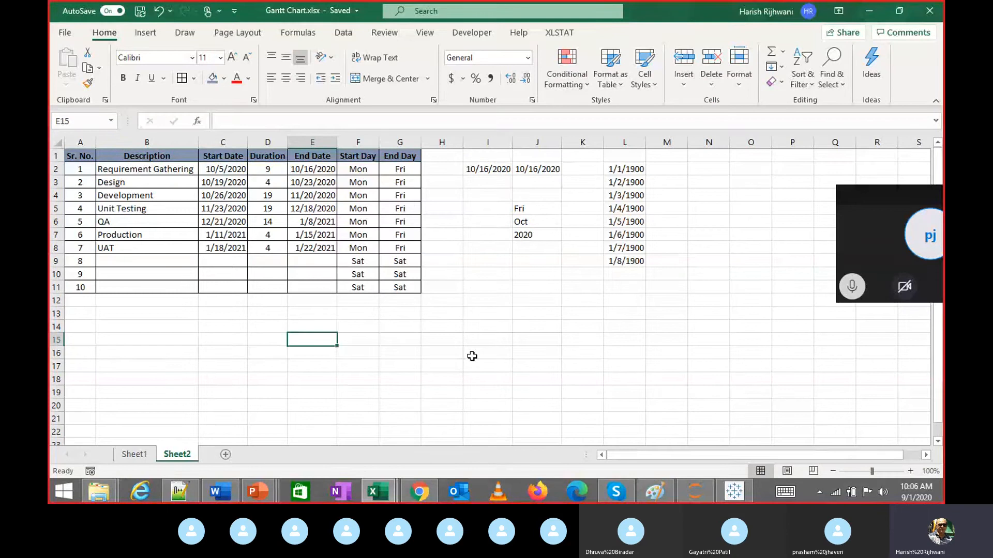
click(851, 288)
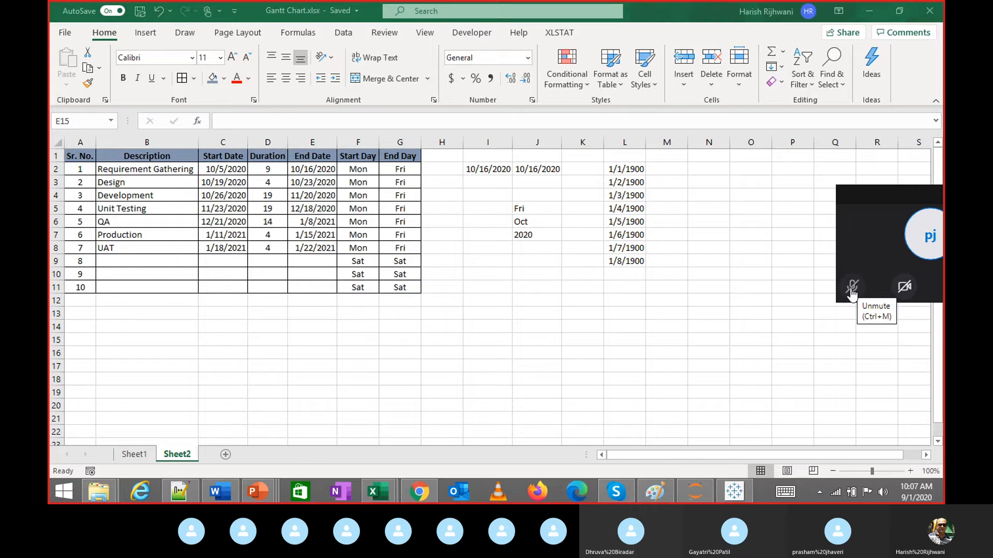
click(852, 288)
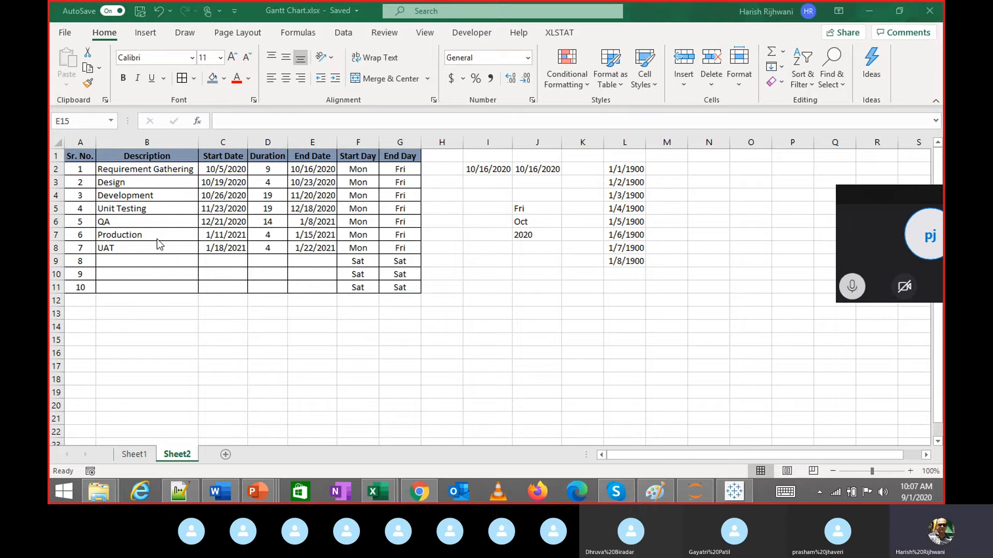
click(331, 273)
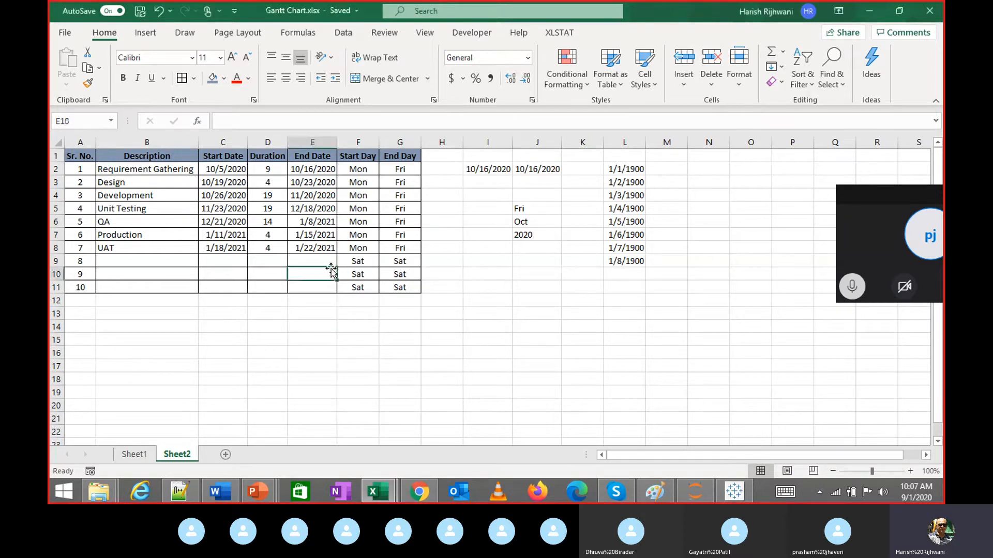
click(305, 248)
click(382, 339)
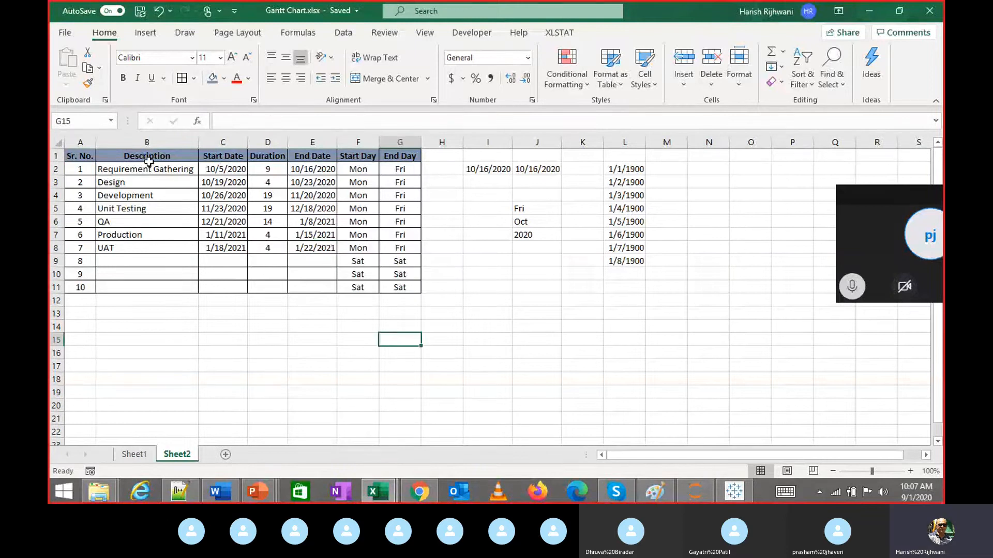
drag(148, 174, 268, 250)
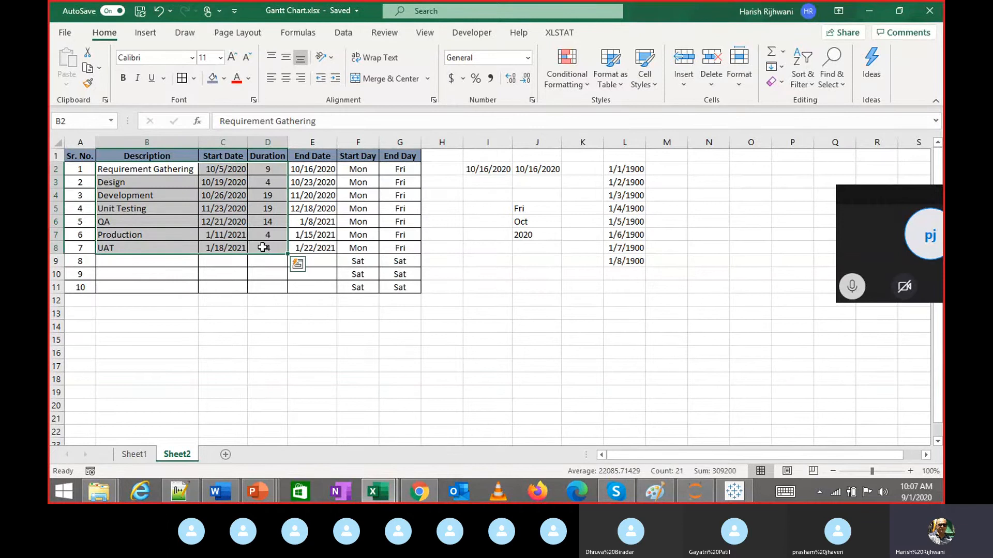
click(145, 33)
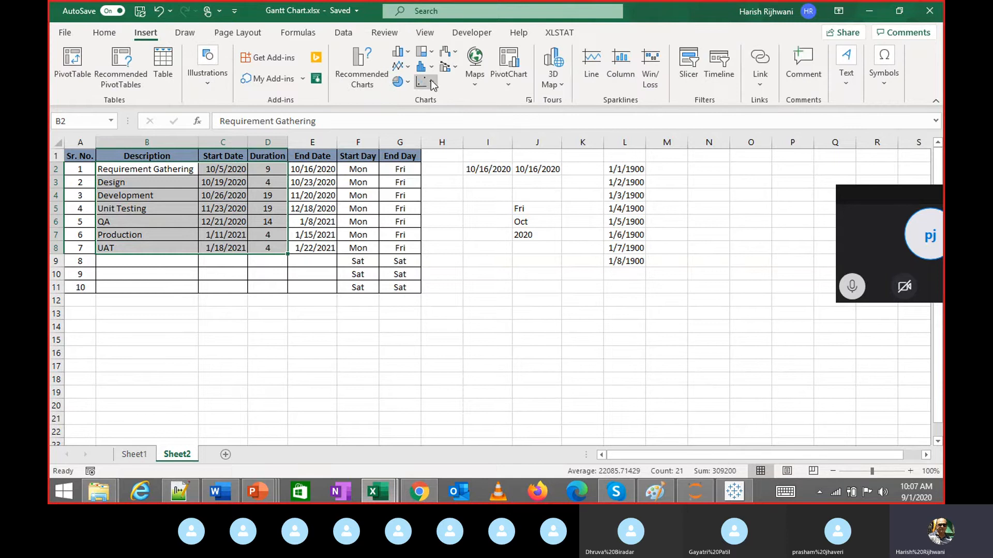
click(409, 55)
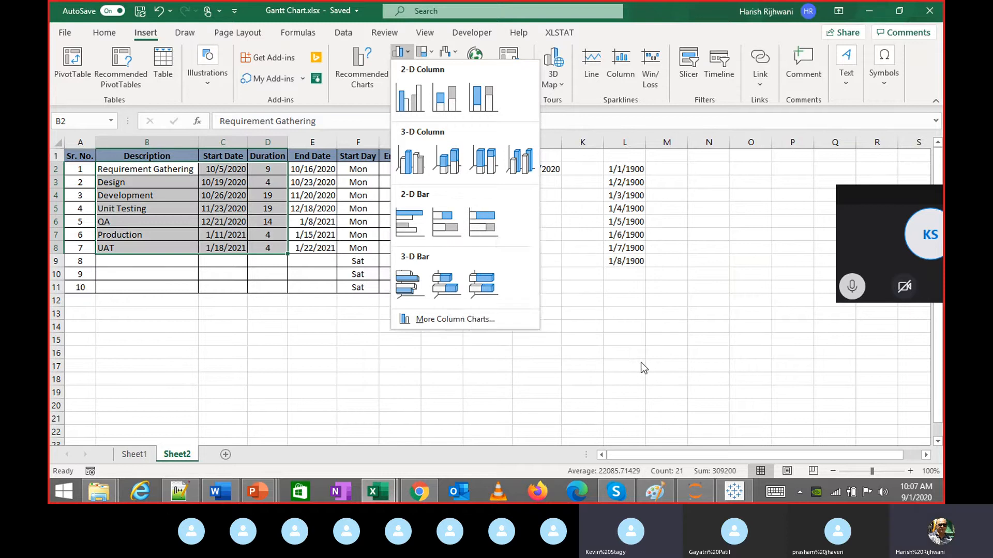
click(356, 373)
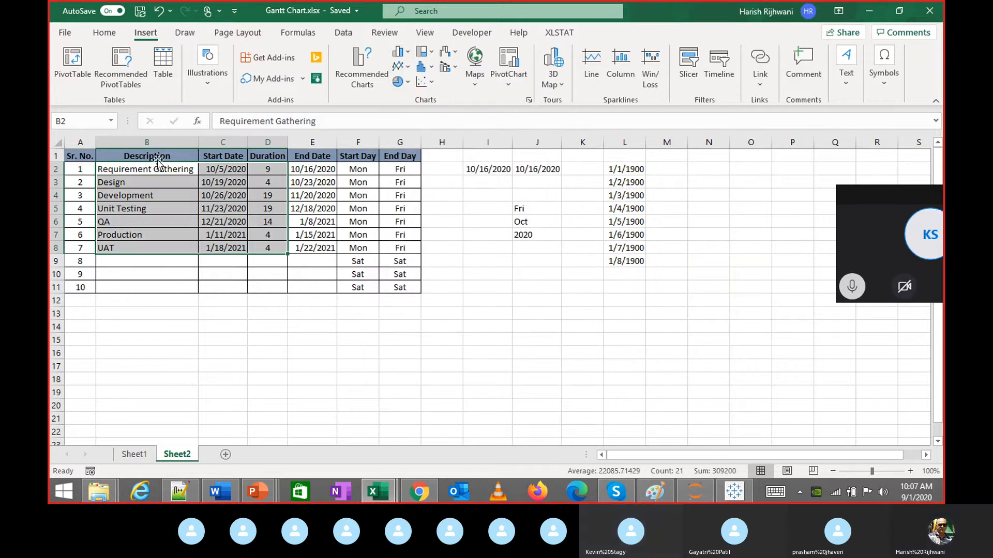
Clear the Description header in B1 and preview a 2-D stacked bar chart of the range B1:D8
click(179, 159)
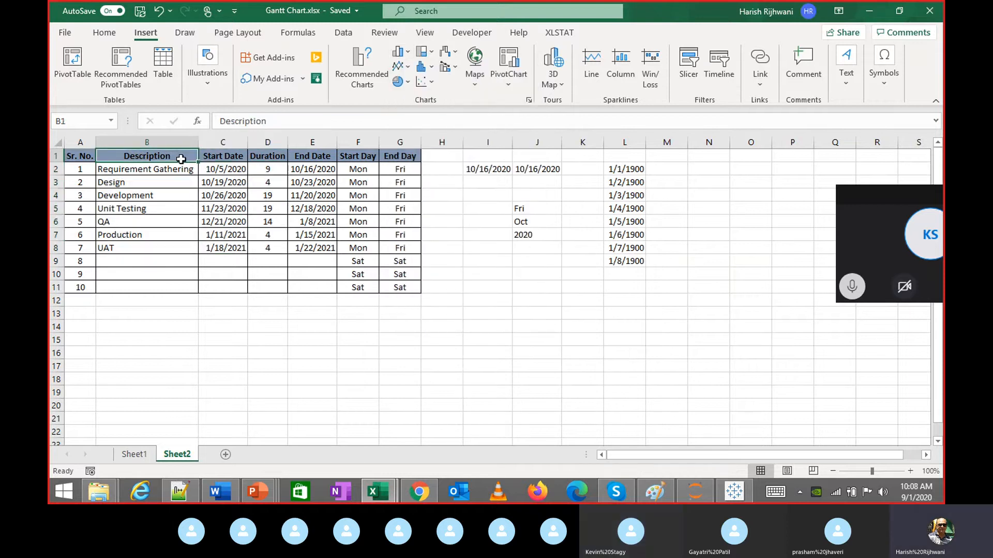
key(Delete)
key(shift+Down)
key(shift+Down)
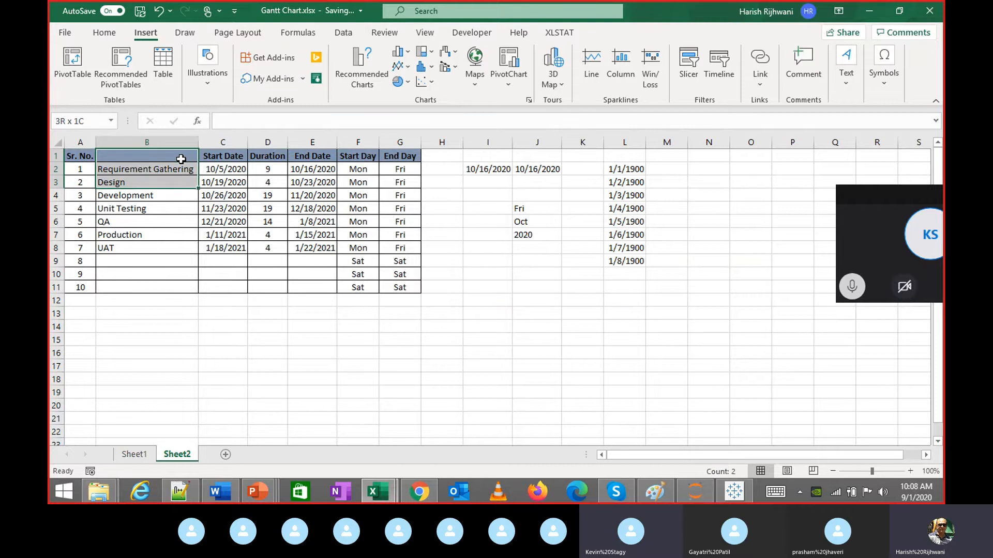
key(shift+Down)
key(shift+Down)
key(shift+Down)
key(shift+Down)
key(shift+Down)
key(shift+Right)
key(shift+Right)
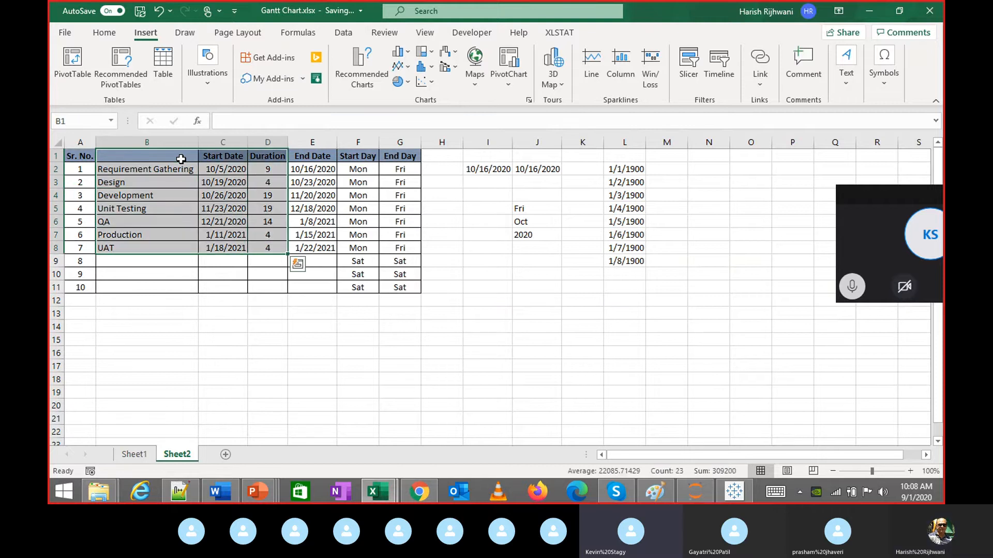
click(409, 56)
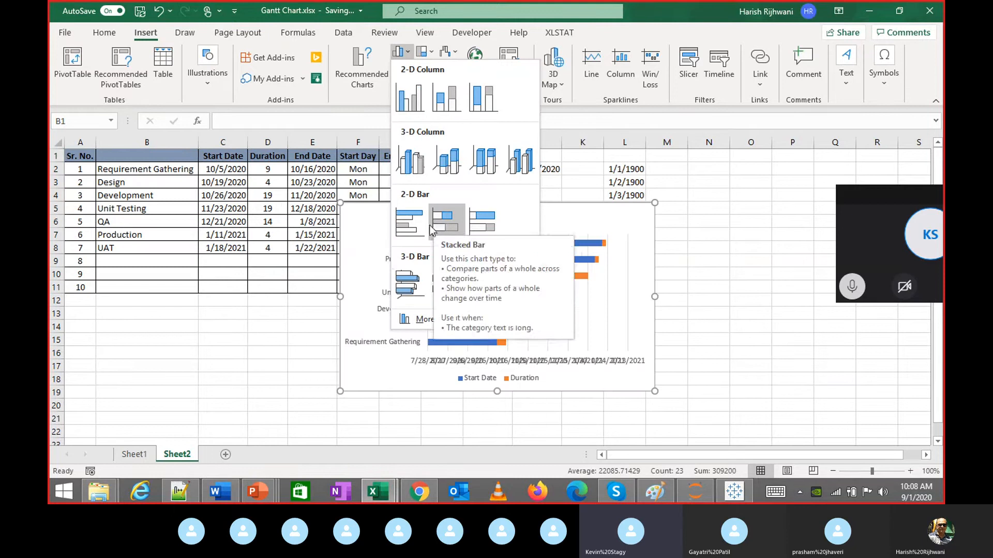
key(Escape)
Undo the clearing of the Description header in B1
click(178, 195)
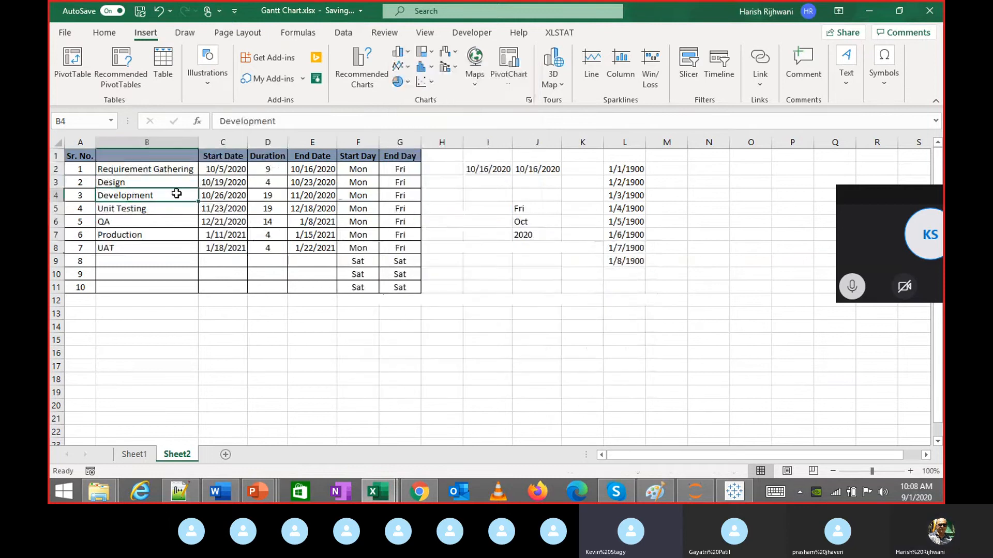
key(Up)
key(Up)
key(Up)
click(234, 222)
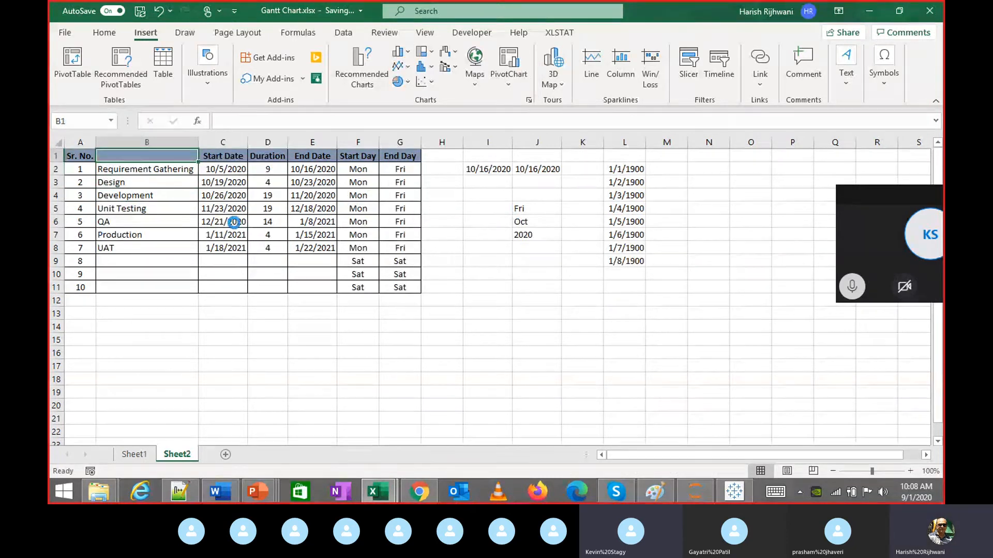
key(ctrl+z)
Preview a 2-D clustered bar chart of the range B1:D8 with the Description header included
key(shift+Down)
key(shift+Down)
key(shift+Down)
key(shift+Down)
key(shift+Down)
key(shift+Down)
key(shift+Right)
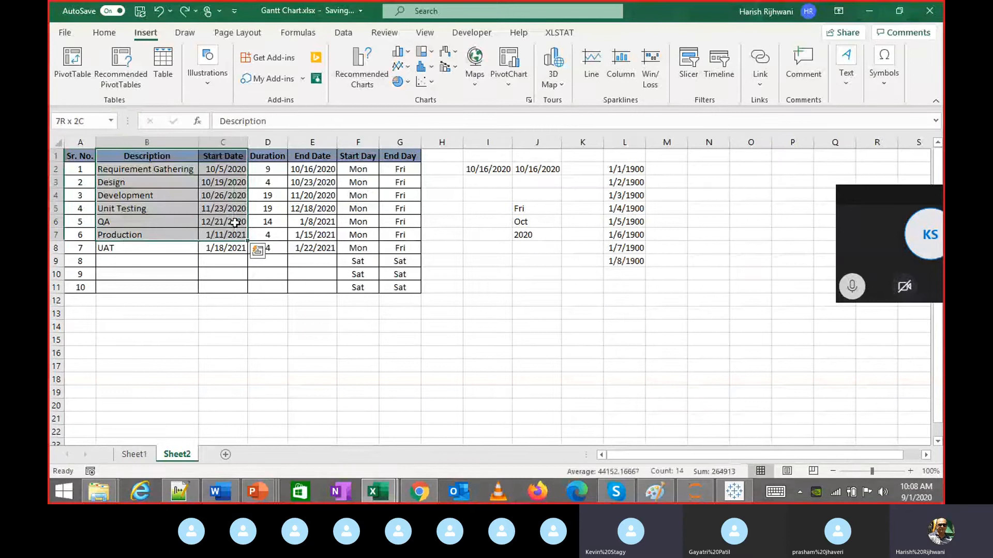
key(shift+Down)
key(shift+Right)
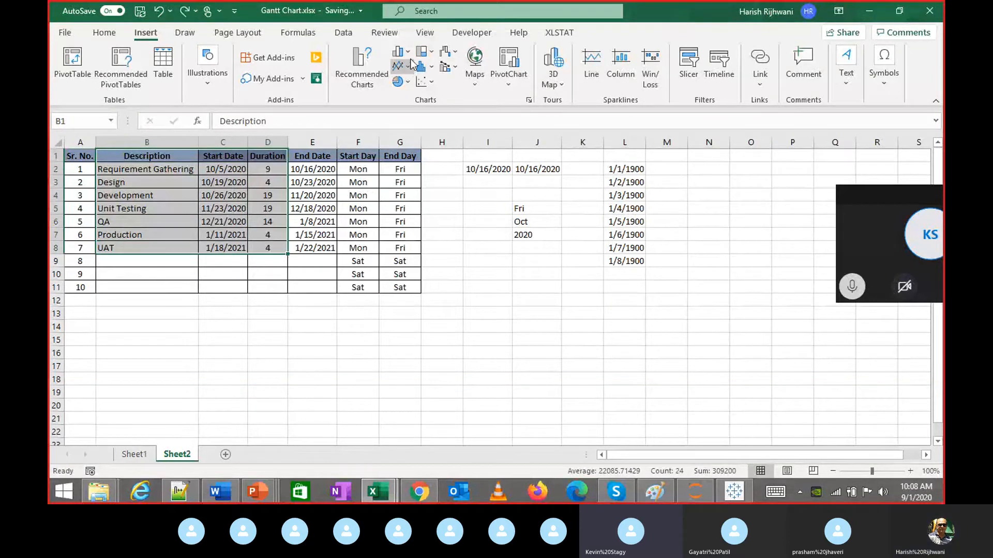
click(399, 51)
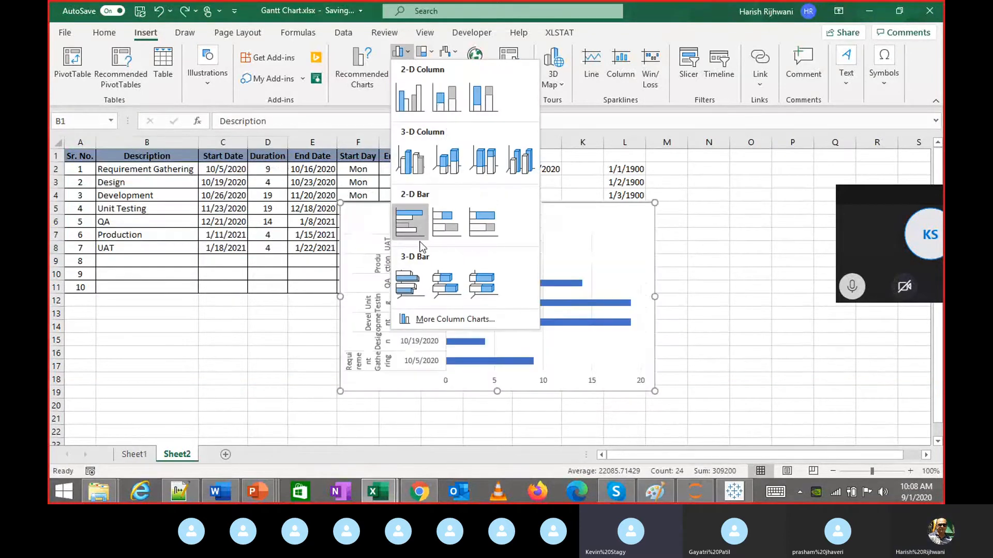
key(Escape)
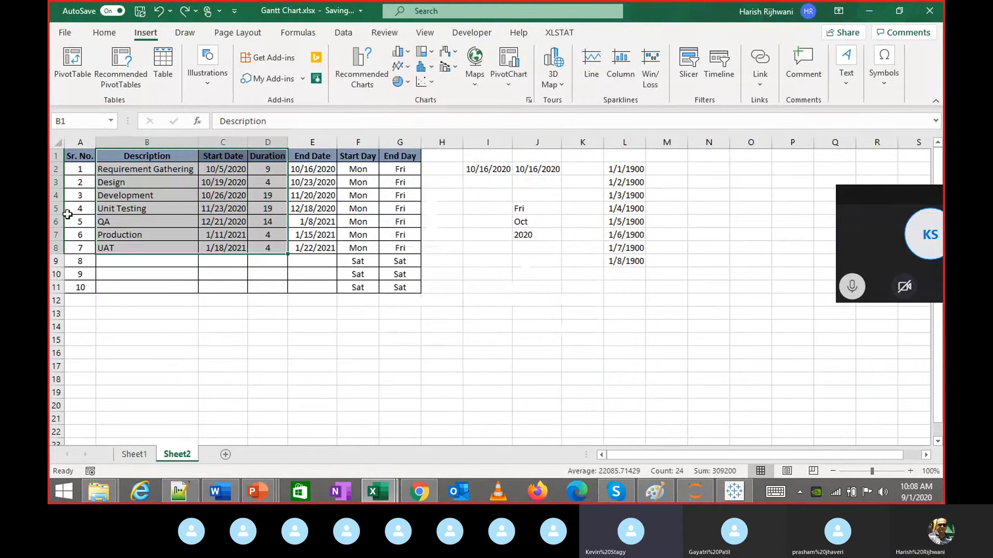
Clear the Description header in cell B1, keeping the other column headers
click(172, 159)
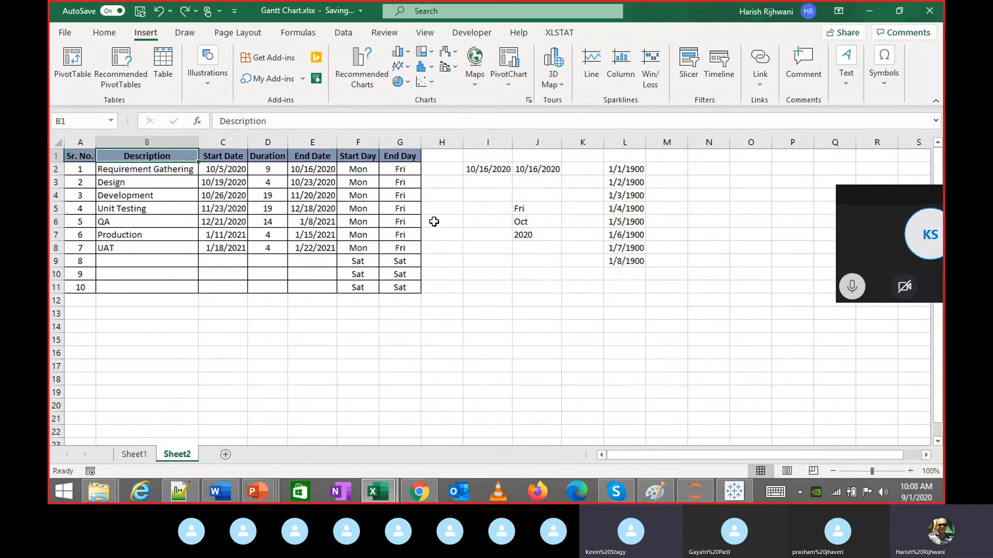
key(Delete)
key(shift+Down)
key(shift+Down)
key(shift+Down)
key(shift+Down)
key(shift+Down)
key(shift+Down)
key(shift+Down)
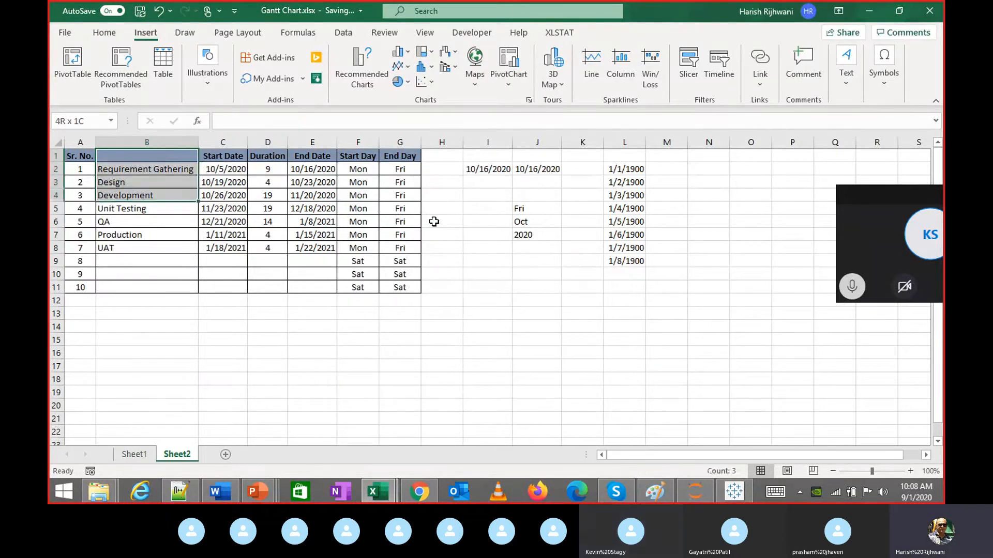
key(shift+Right)
key(shift+Right)
key(Up)
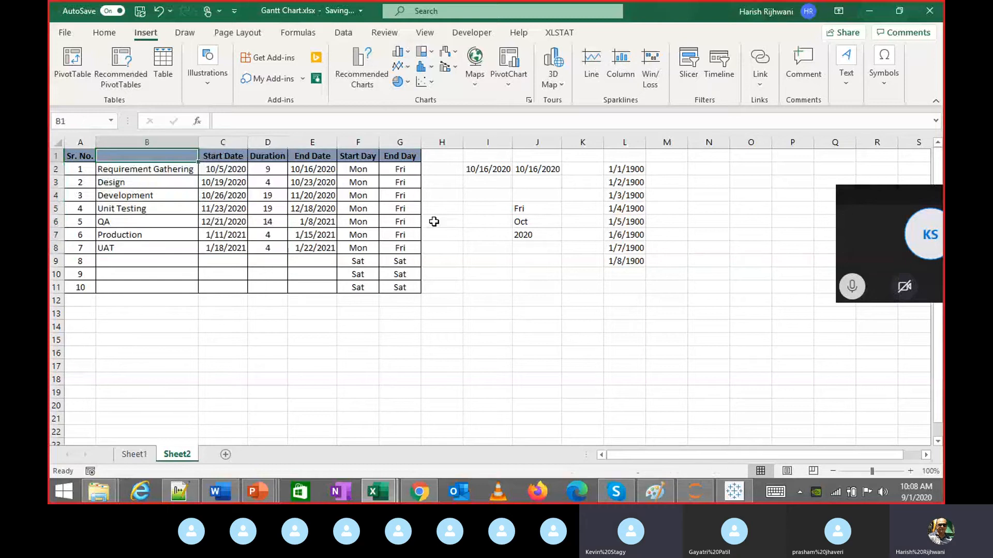
Insert a 2-D stacked bar chart from the range B1:D8, covering the task names, start dates and durations
key(shift+Down)
key(shift+Down)
key(shift+Down)
key(shift+Down)
key(shift+Down)
key(shift+Down)
key(shift+Down)
key(shift+Down)
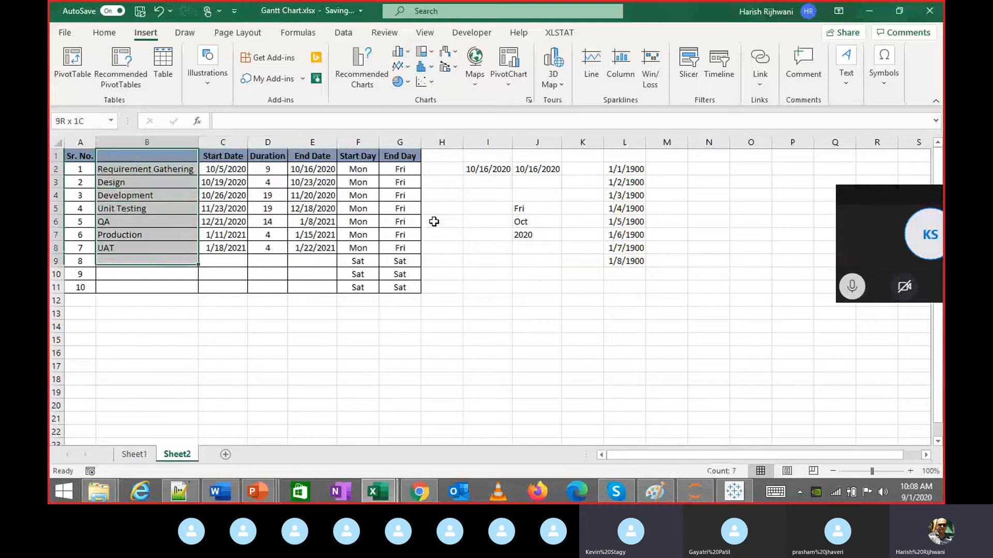
key(shift+Right)
key(shift+Up)
key(shift+Right)
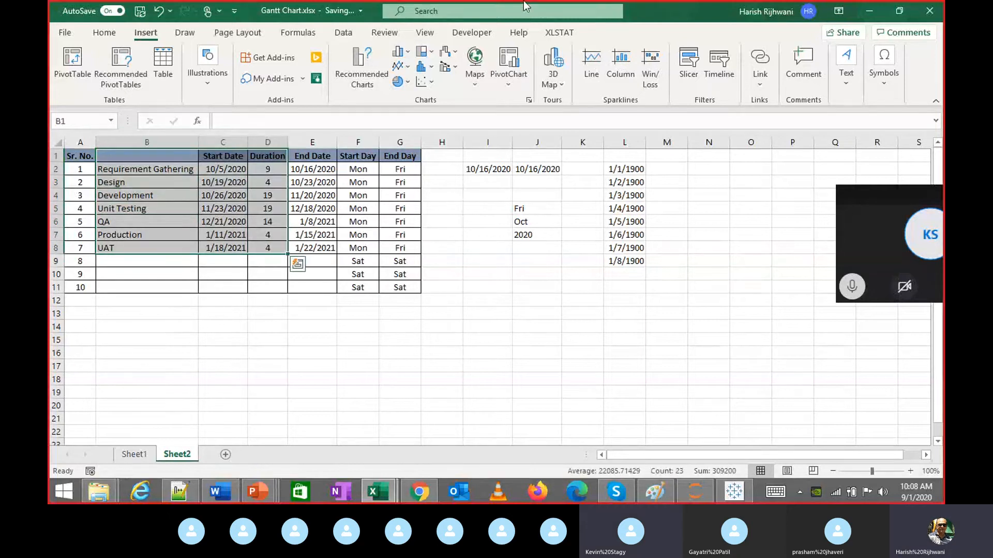
click(401, 51)
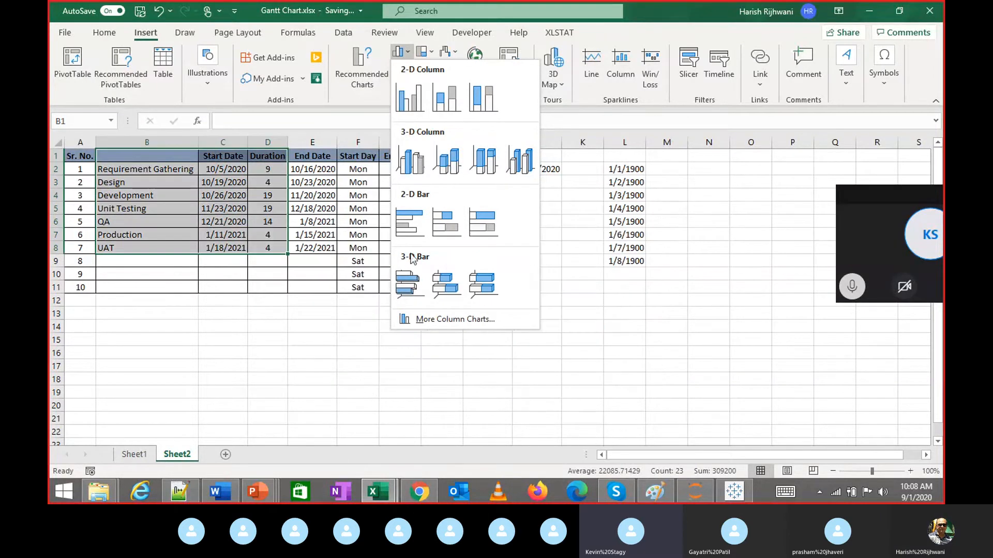
click(447, 221)
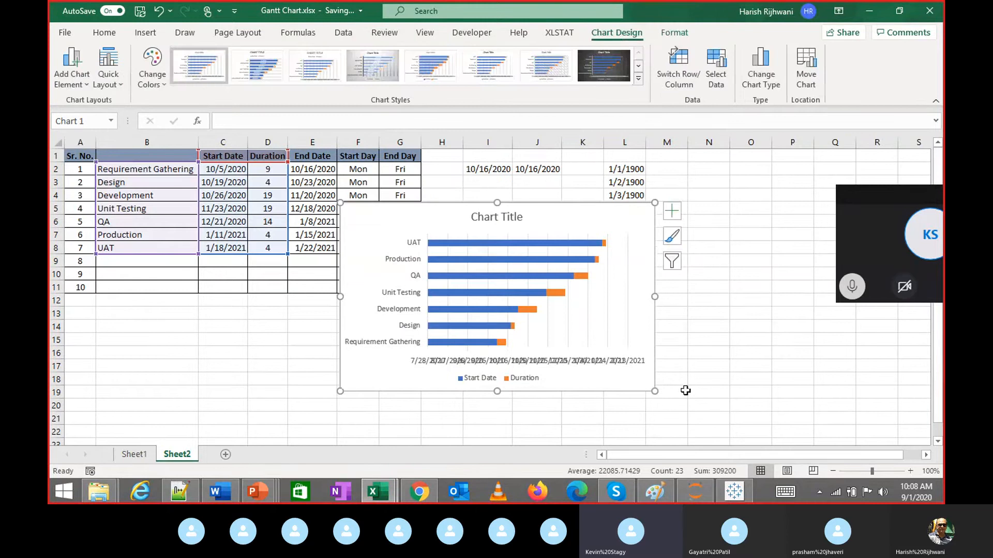
Widen the stacked bar chart so its date labels no longer overlap, and reposition it clear of the Duration column
drag(655, 391, 811, 407)
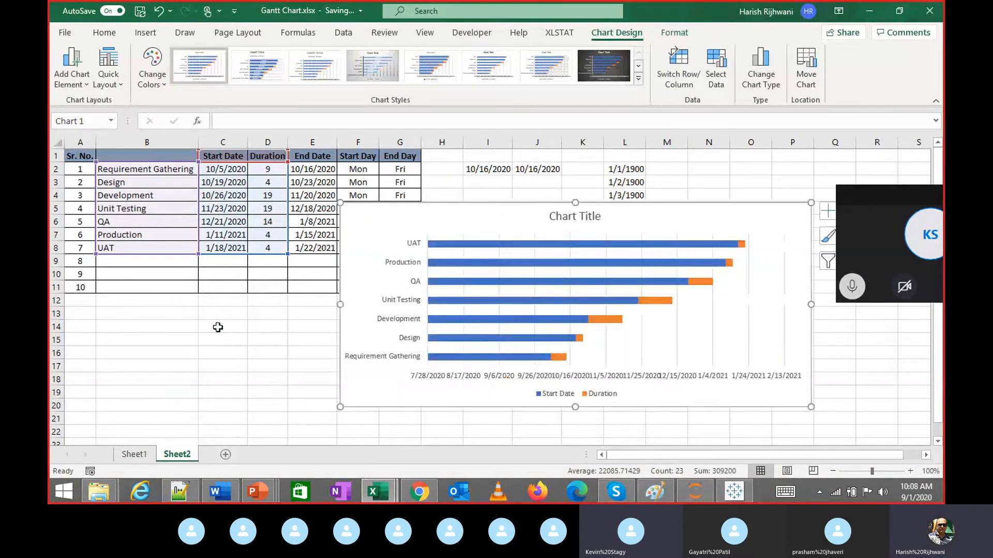
drag(339, 304, 253, 288)
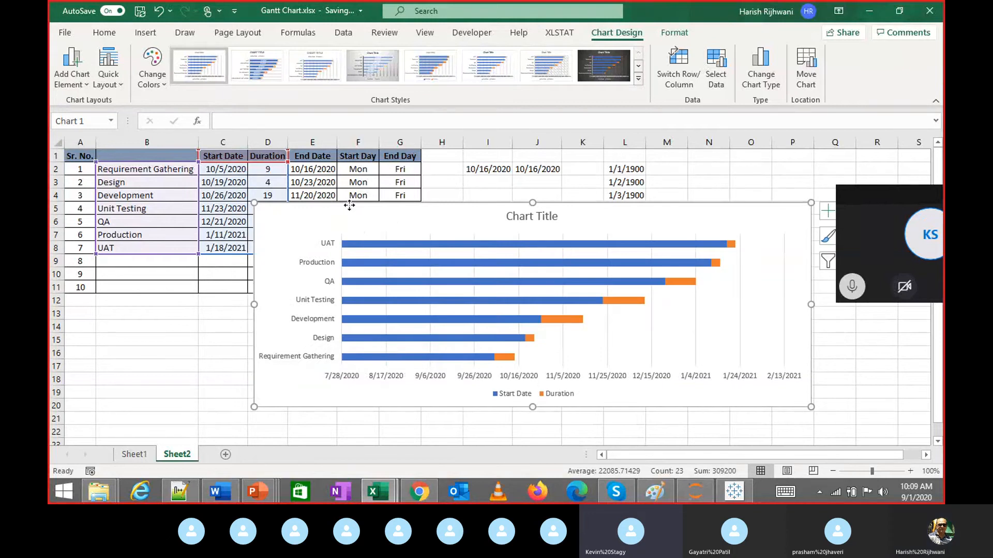
mouse_move(349, 213)
mouse_down()
mouse_move(274, 253)
mouse_move(304, 229)
mouse_up()
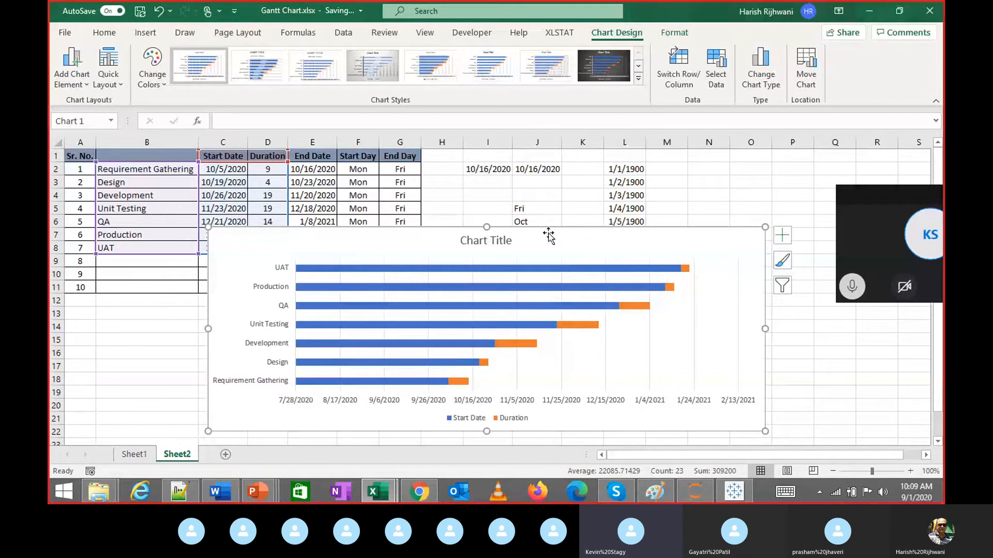
drag(538, 228, 627, 208)
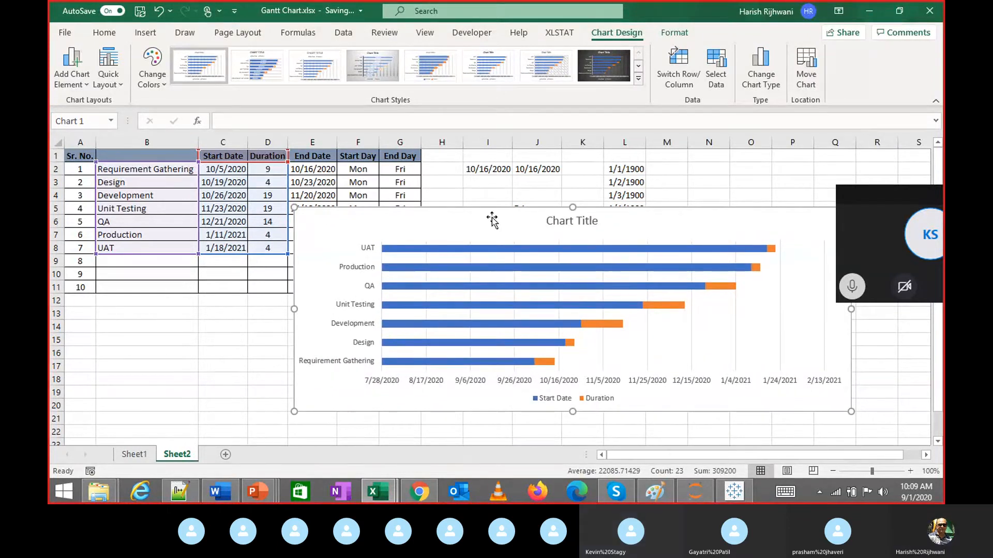
mouse_move(479, 208)
mouse_down()
mouse_move(481, 233)
mouse_move(485, 207)
mouse_up()
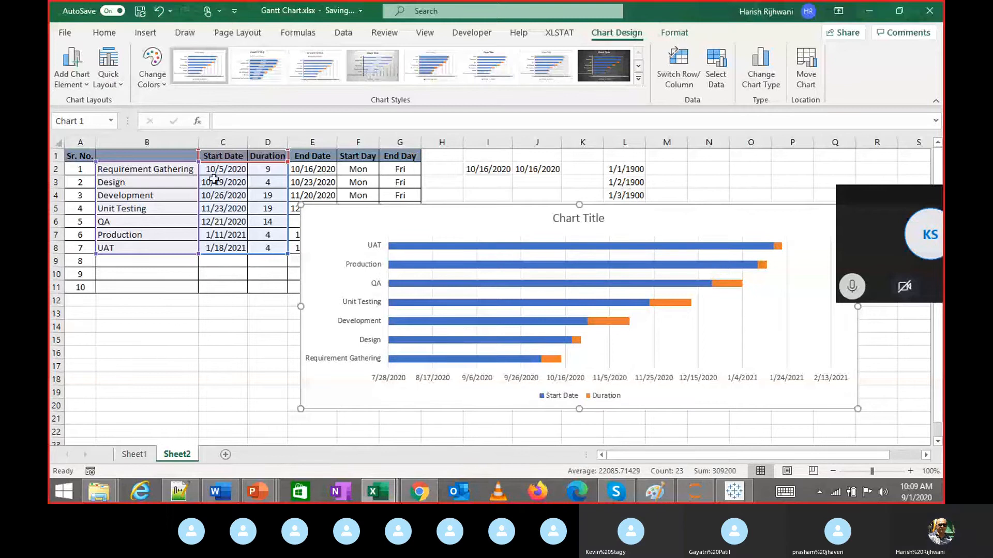
Move the stacked bar chart slightly up, and delete it from the sheet
click(178, 154)
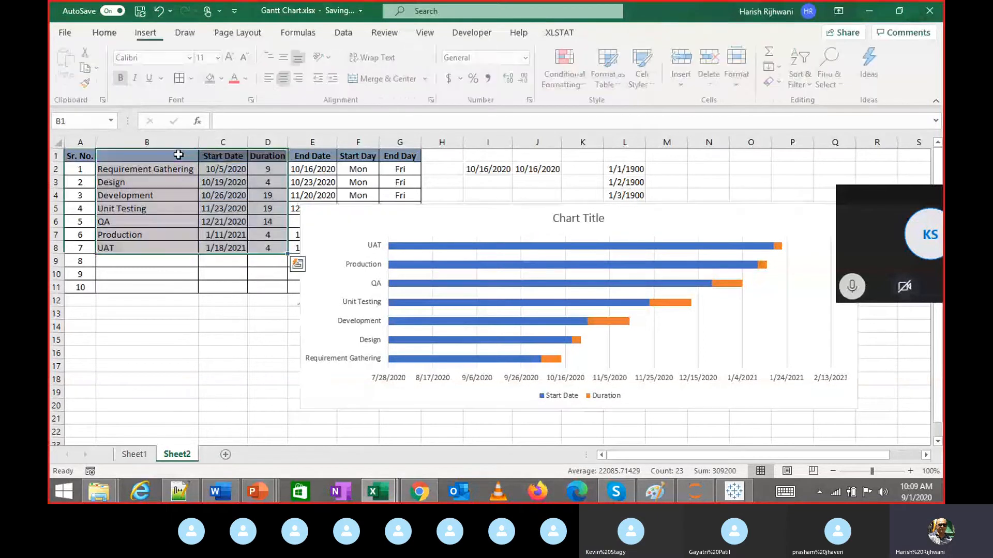
click(322, 218)
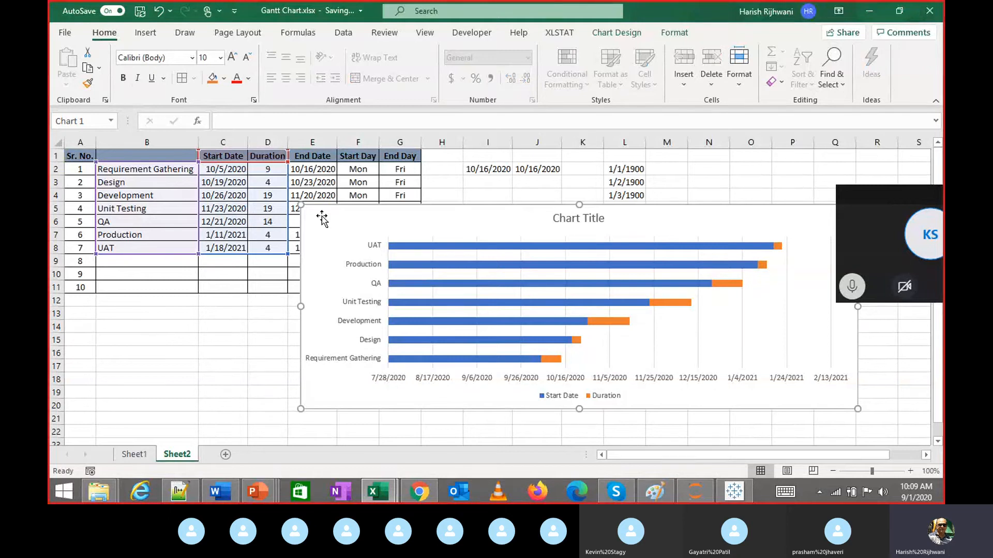
drag(321, 218, 317, 194)
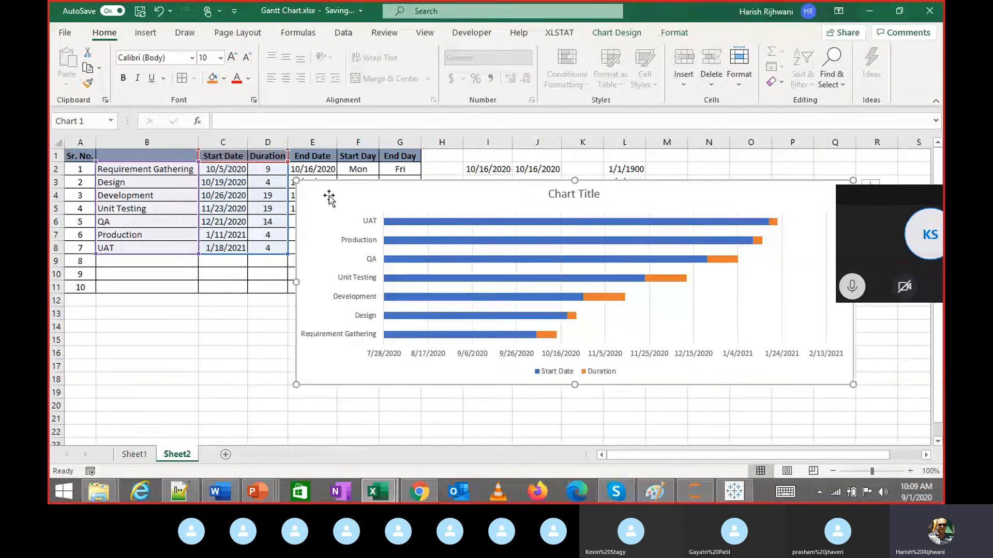
key(Delete)
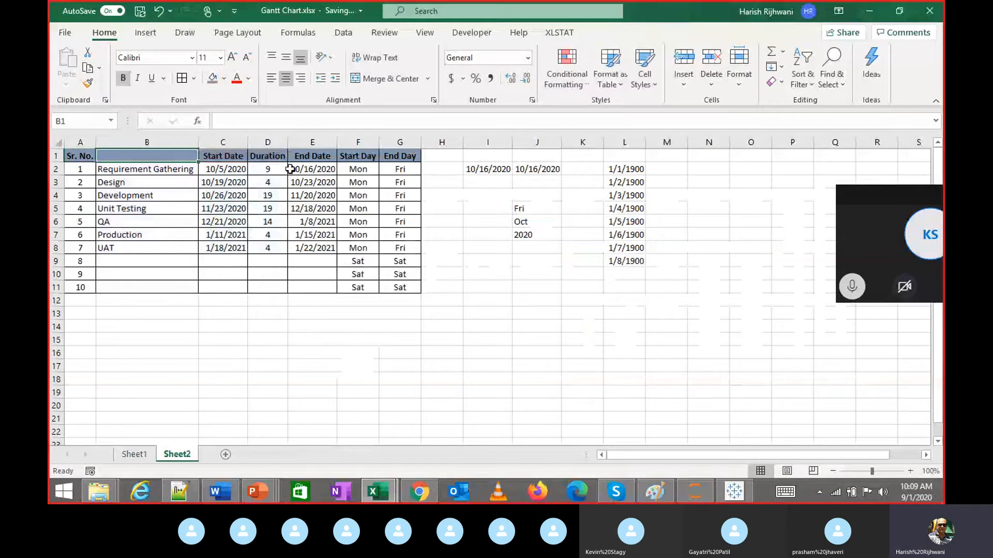
Insert a 2-D stacked bar chart from the range B1:D8, and widen it to spread out its date labels
click(181, 151)
drag(181, 151, 272, 249)
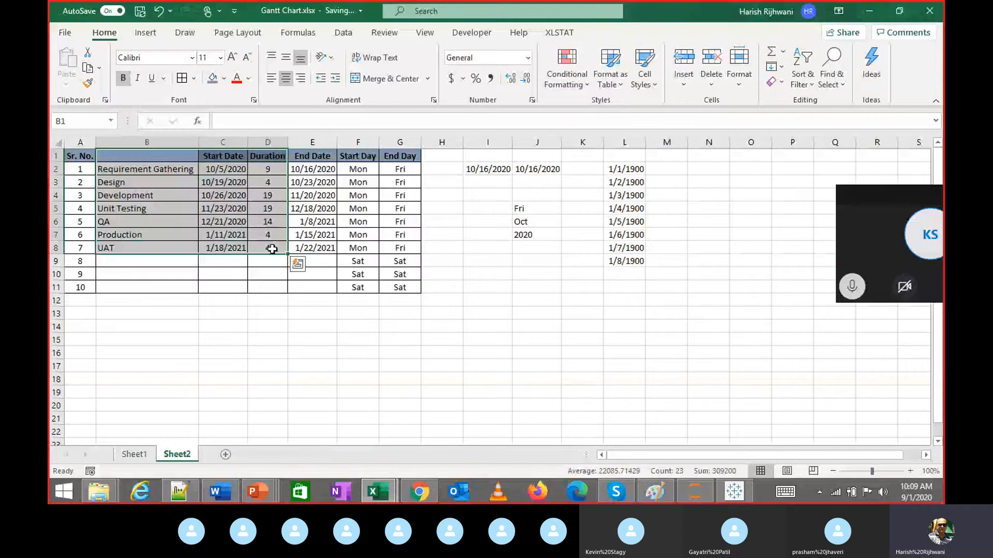
click(146, 32)
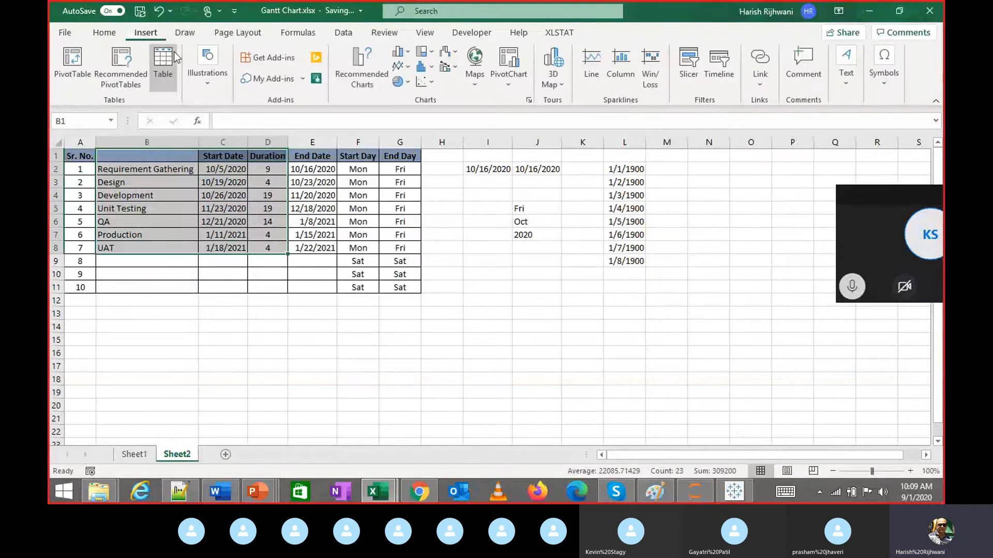
click(410, 52)
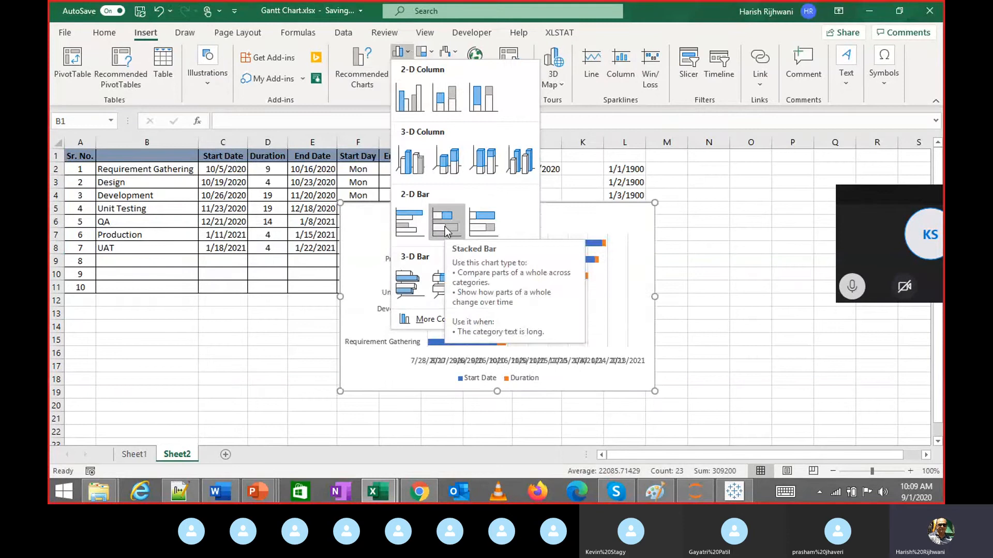
click(445, 230)
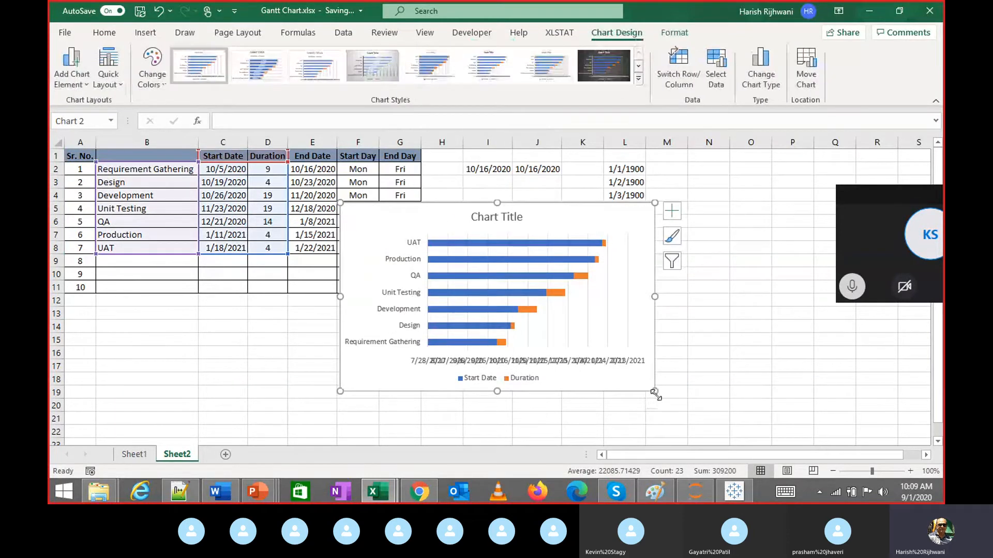
drag(654, 392, 805, 402)
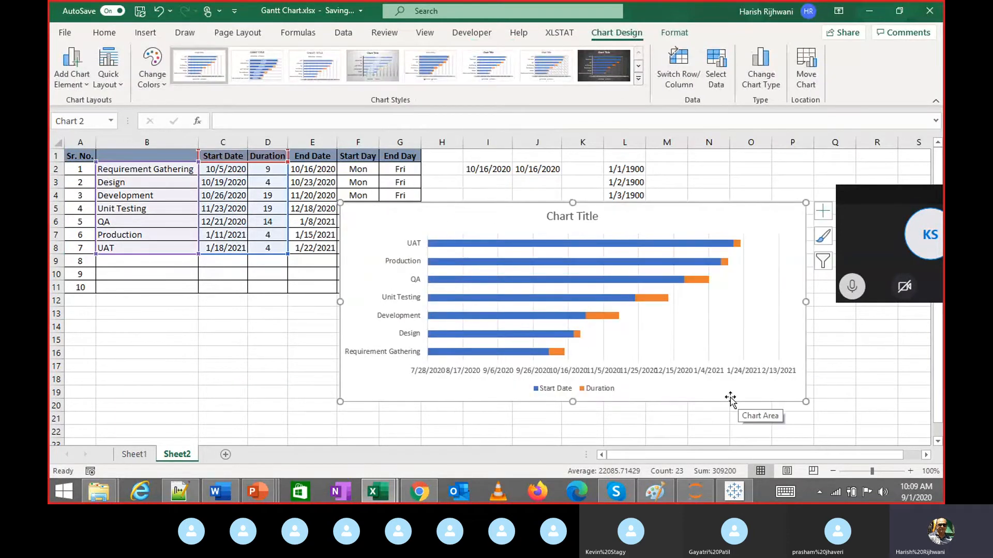
click(852, 288)
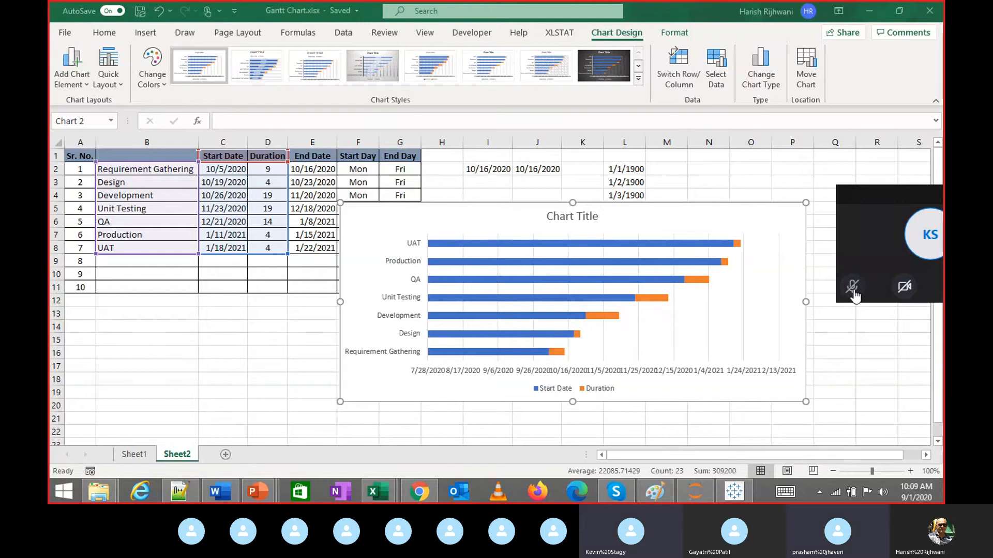
click(853, 287)
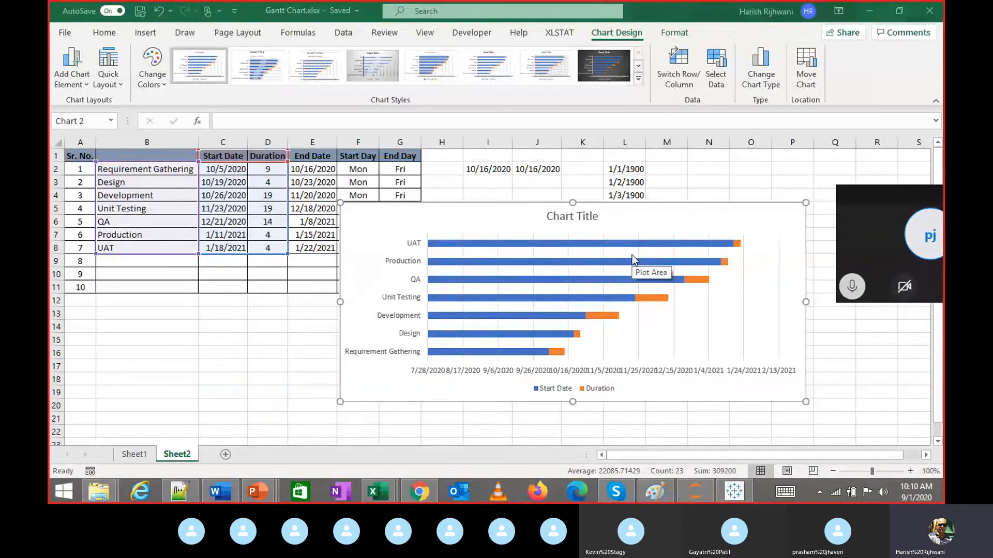
Try deleting the blue Start Date series from the stacked bar chart, and undo the deletion
click(500, 249)
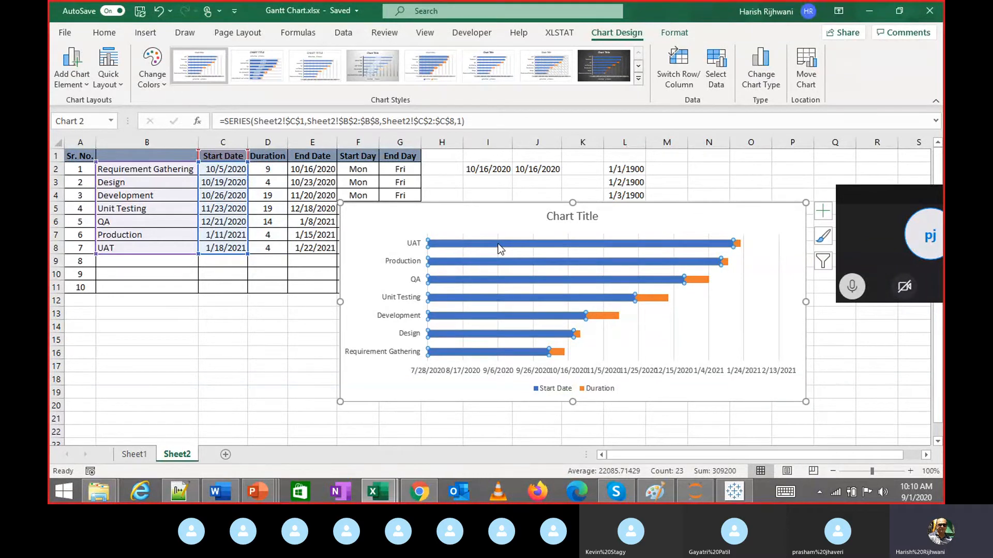
key(Delete)
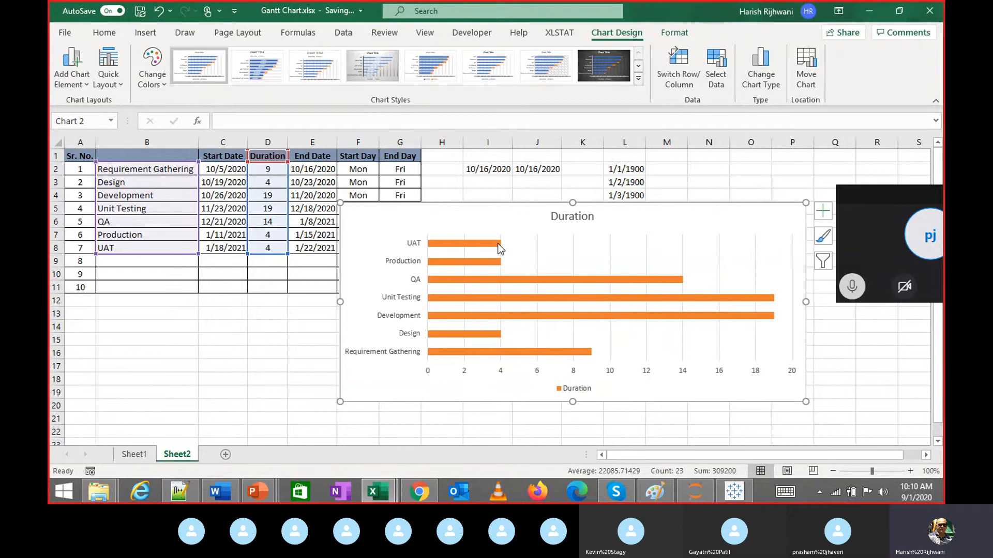
click(497, 243)
key(ctrl+z)
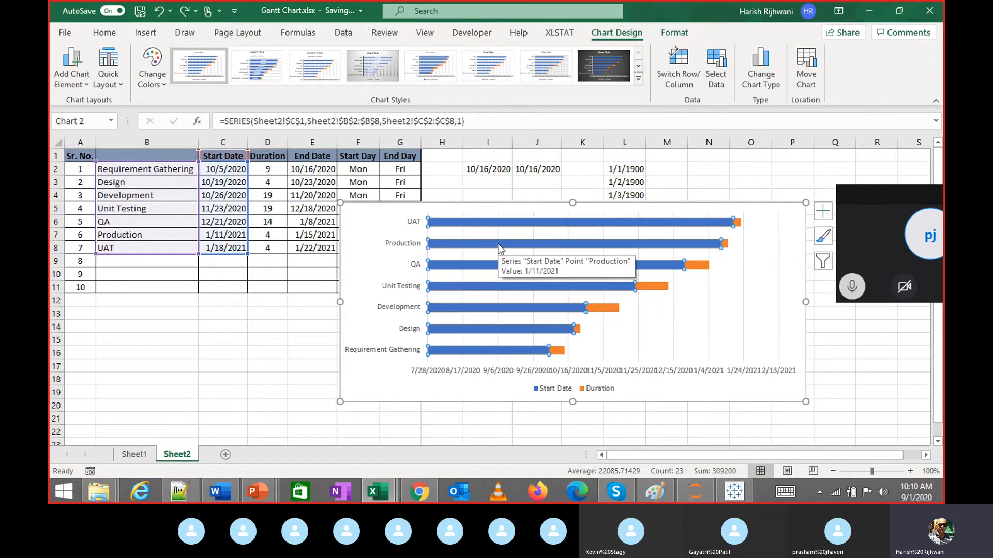
Try colouring the Start Date bars' fill and outline white, and undo both colour changes
right_click(498, 244)
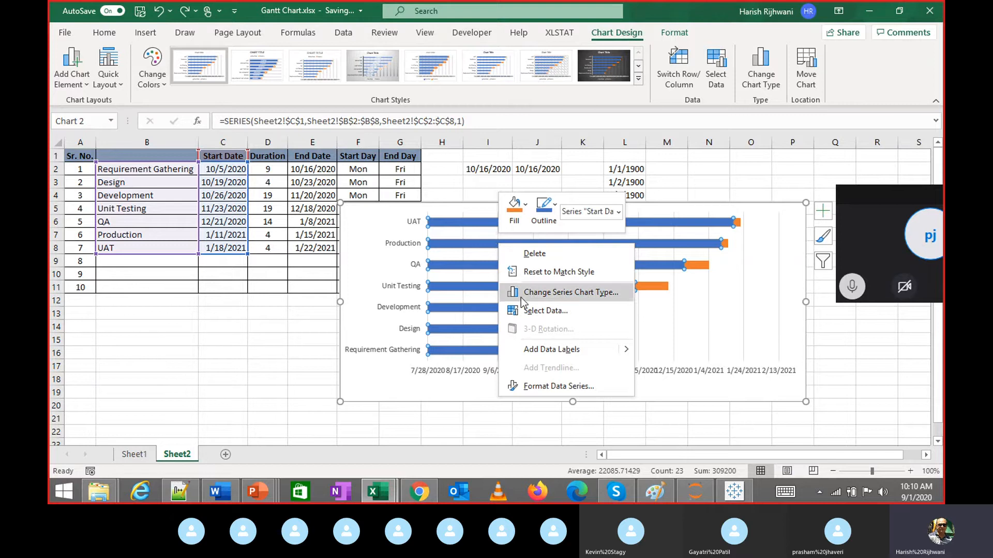
right_click(447, 253)
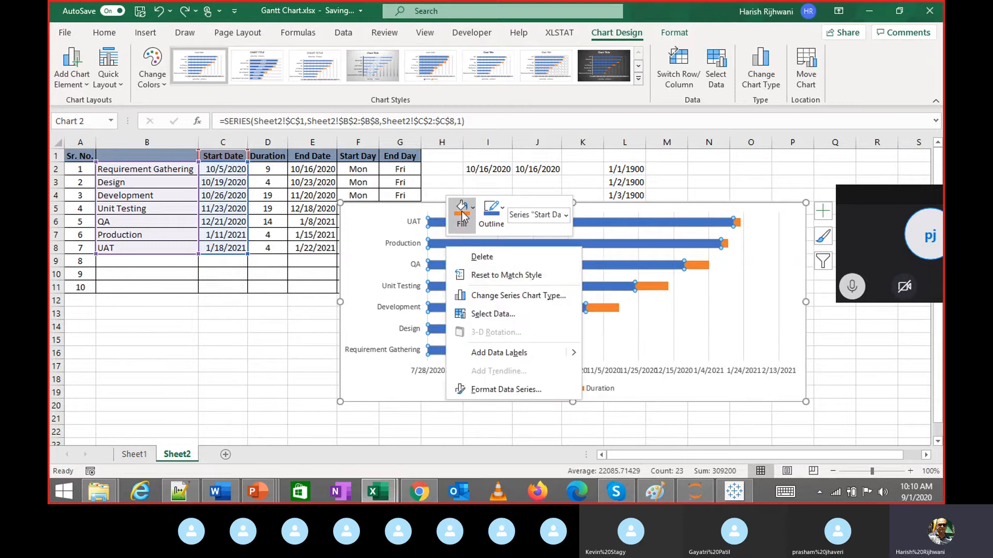
click(464, 215)
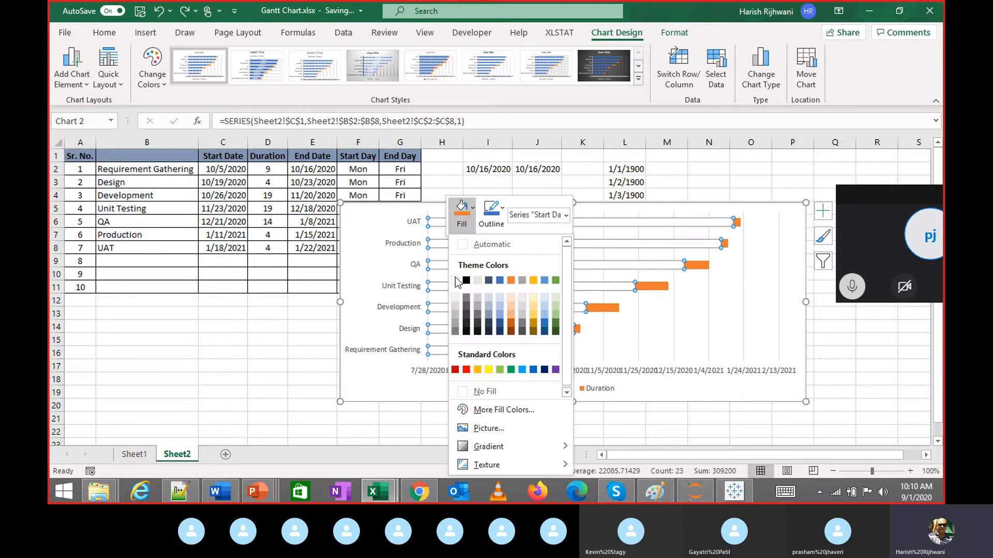
click(455, 281)
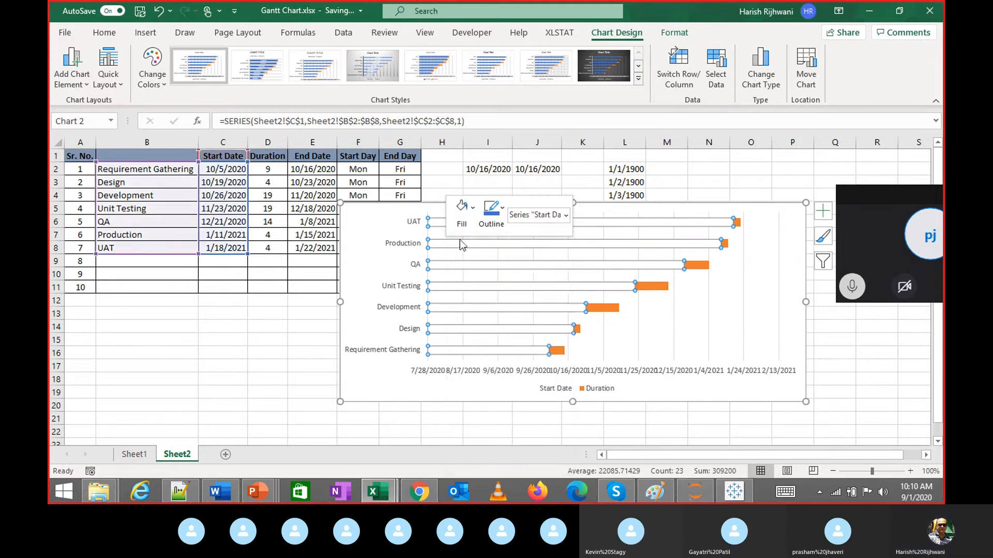
click(482, 231)
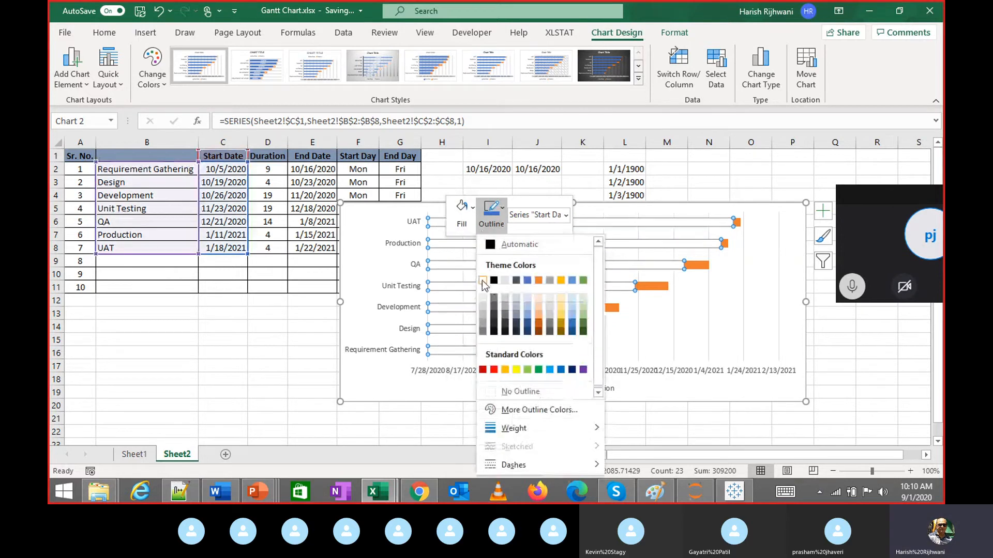
click(494, 295)
click(299, 349)
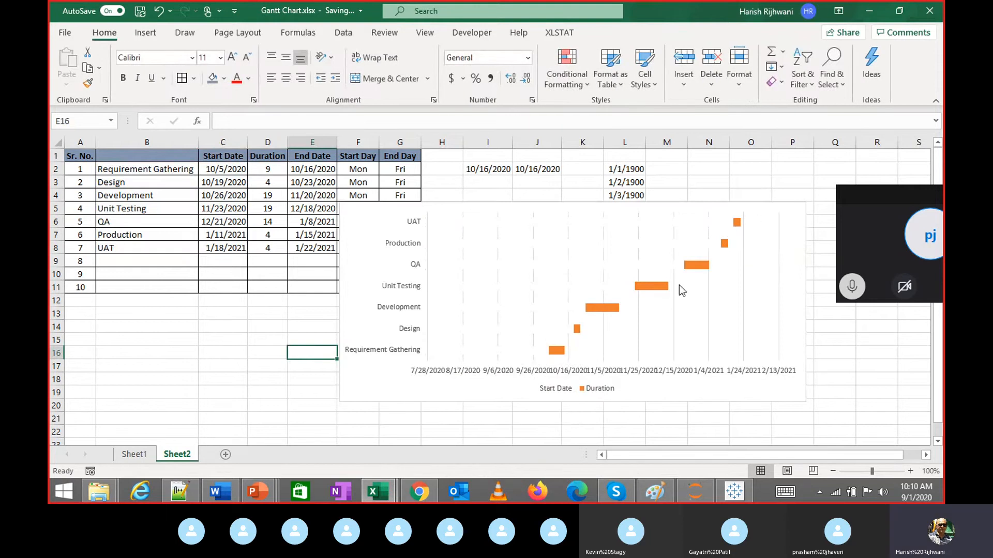
mouse_move(672, 271)
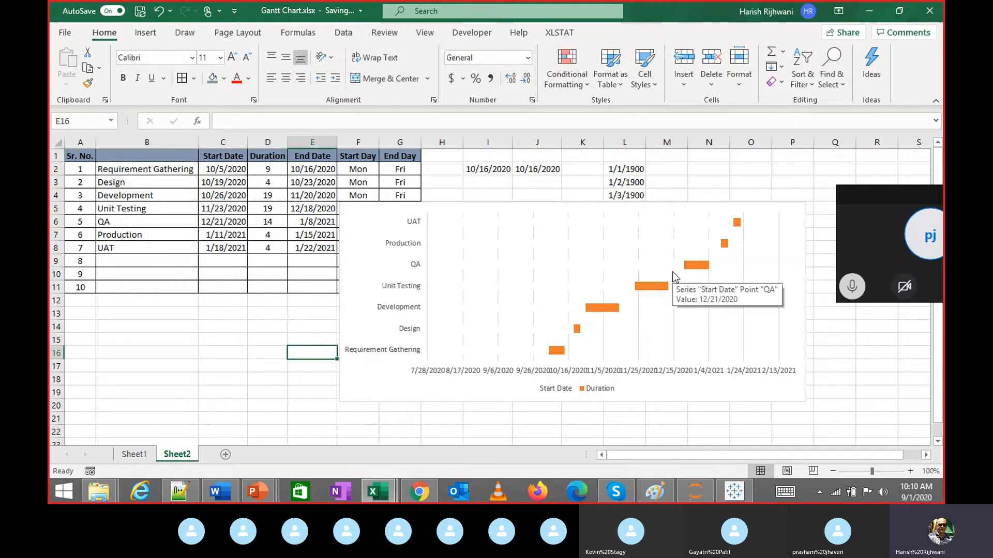
mouse_move(621, 314)
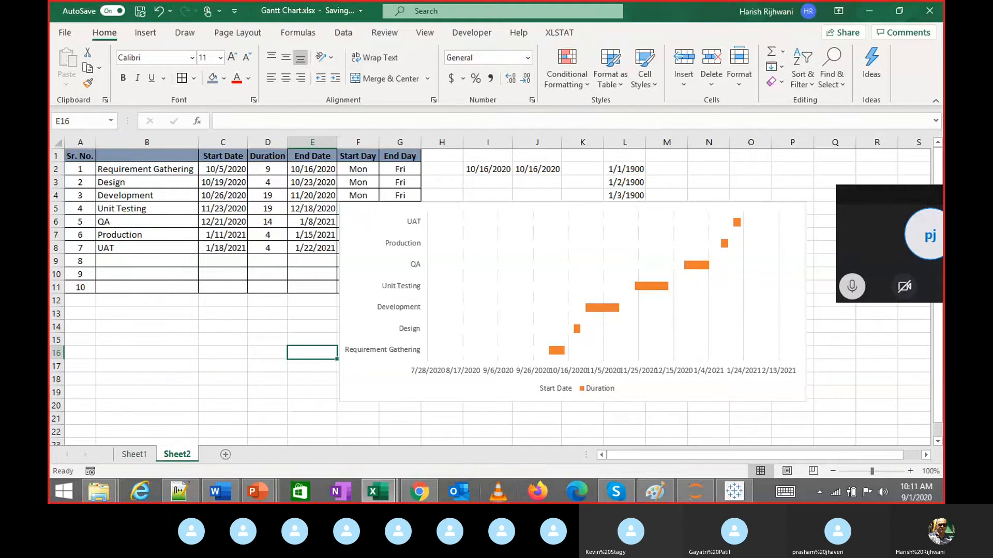
key(ctrl+z)
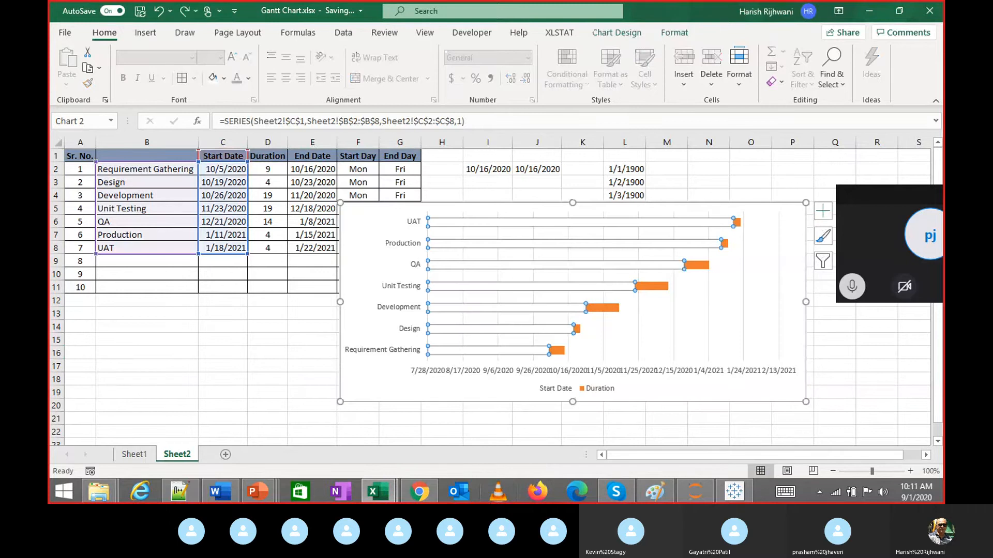
key(ctrl+z)
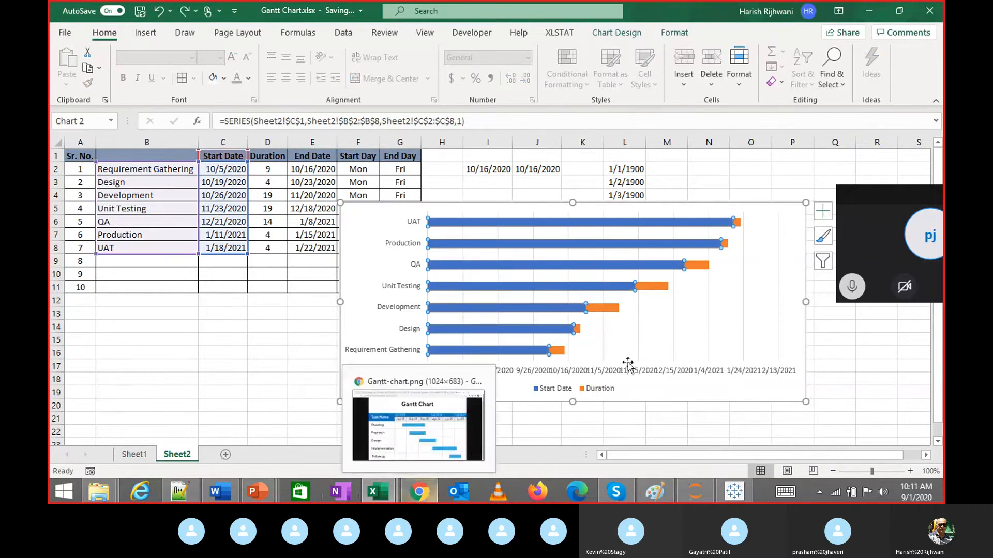
Set the Start Date series to No fill in its data series formatting, leaving the Duration bars coloured
right_click(468, 353)
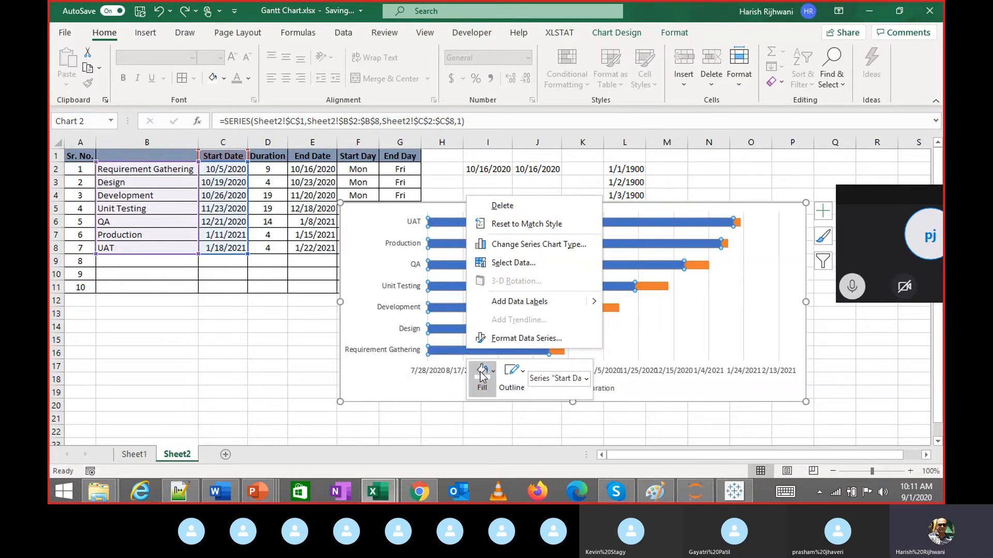
click(509, 339)
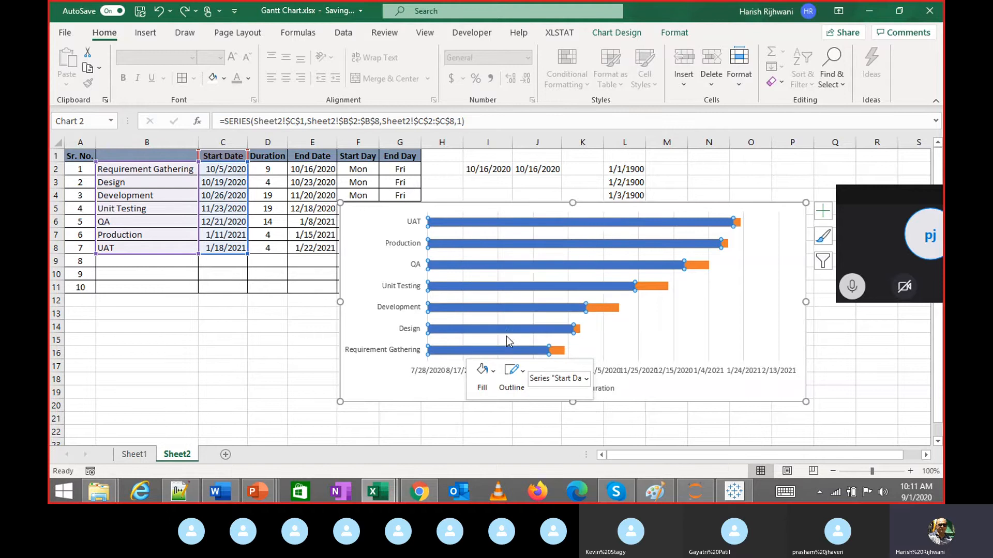
drag(853, 148, 700, 178)
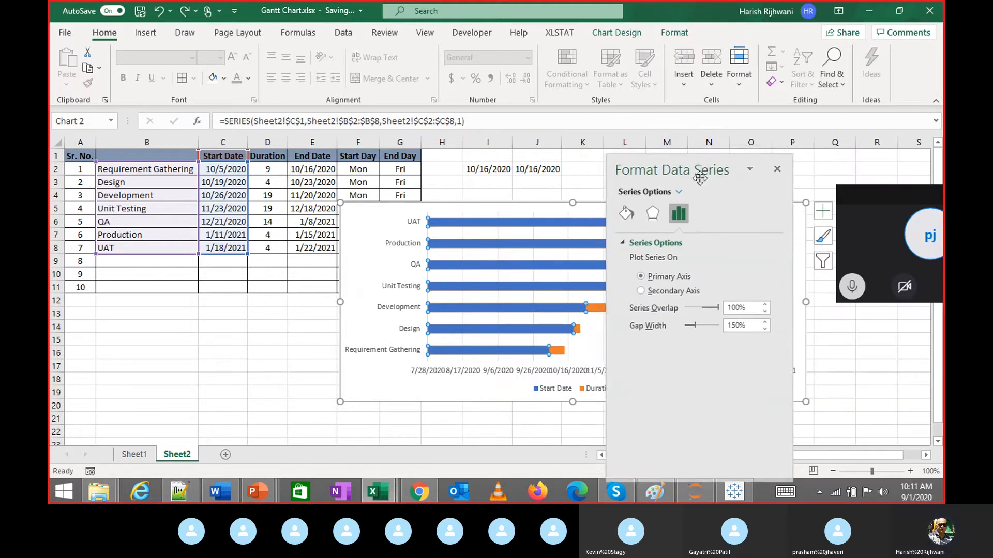
click(626, 213)
click(634, 243)
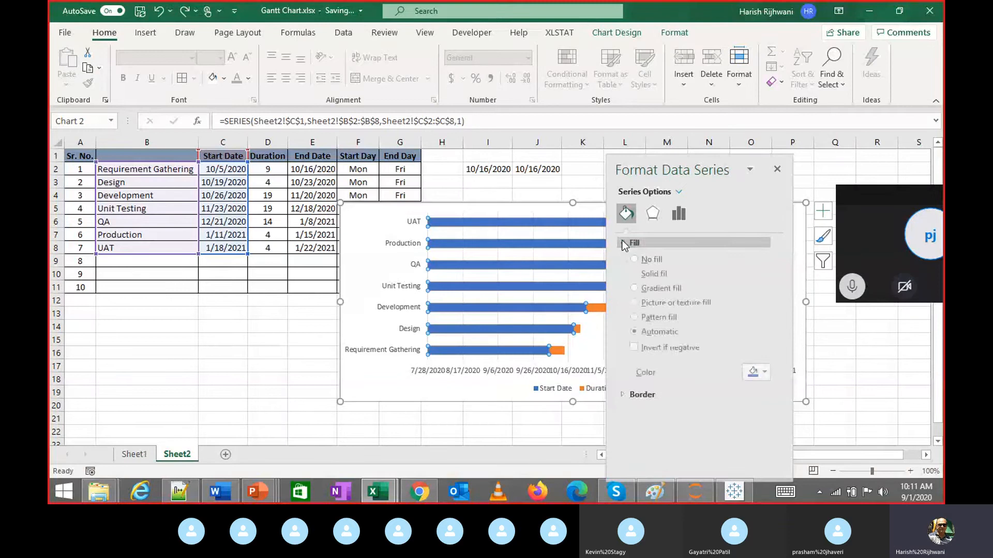
click(650, 262)
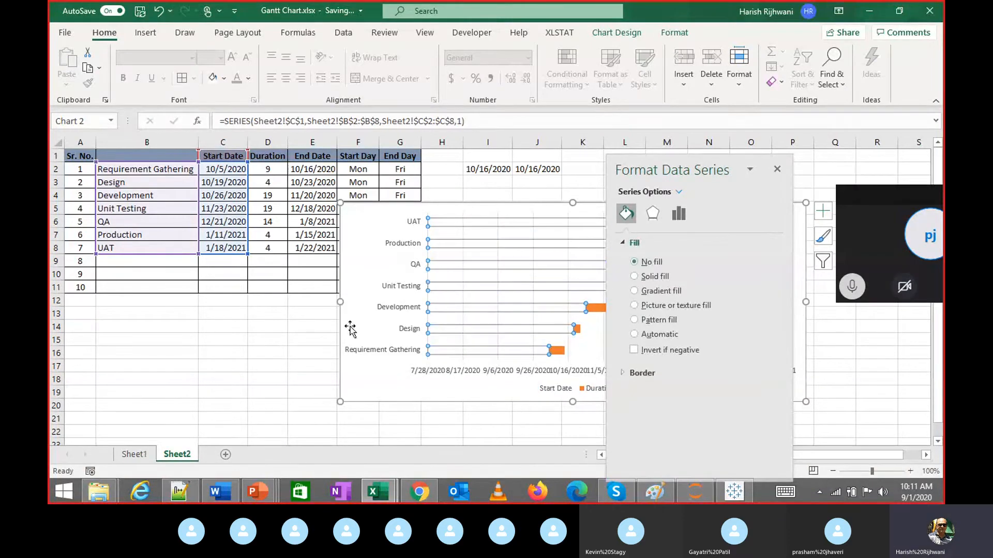
click(190, 380)
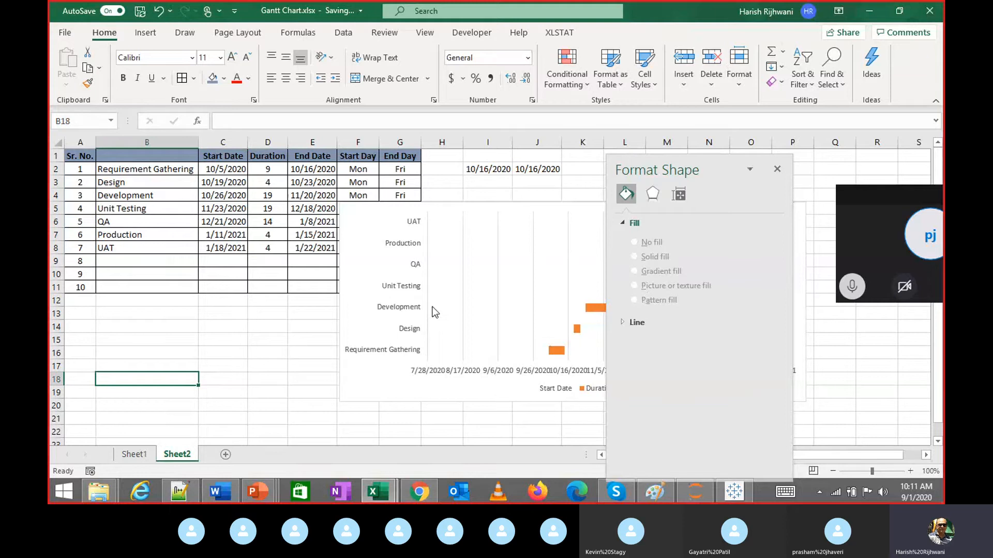
Try a solid line border on the unfilled Start Date bars
click(437, 329)
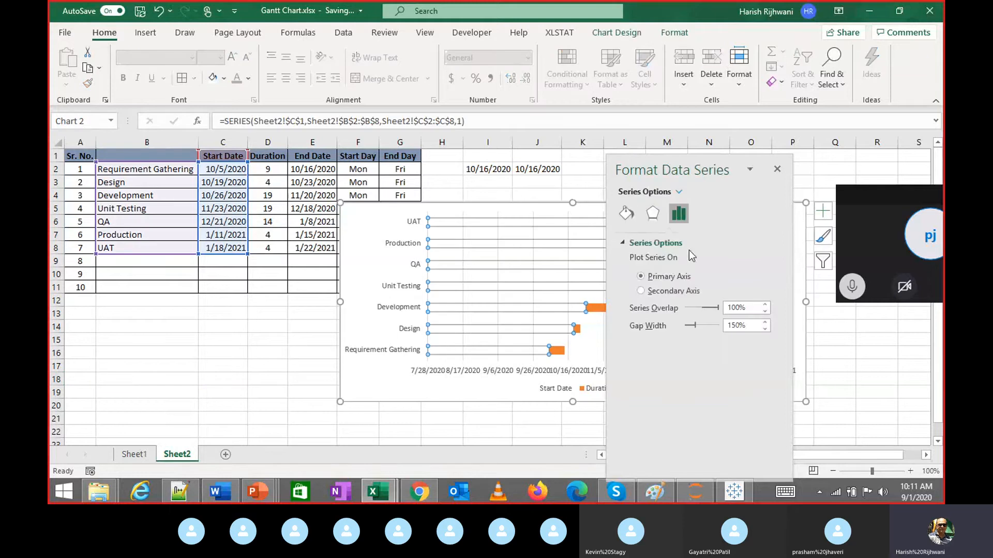
click(632, 217)
click(622, 373)
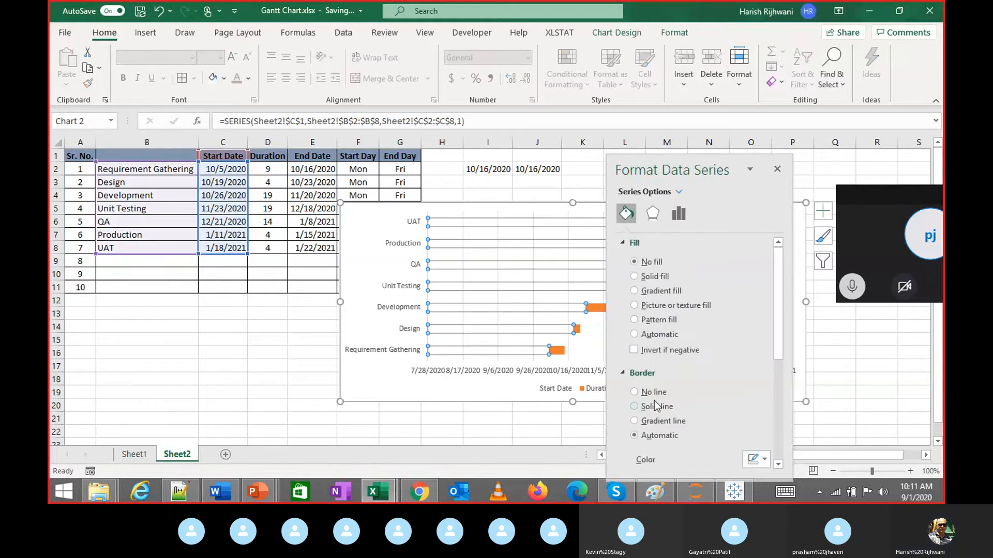
click(653, 406)
click(356, 418)
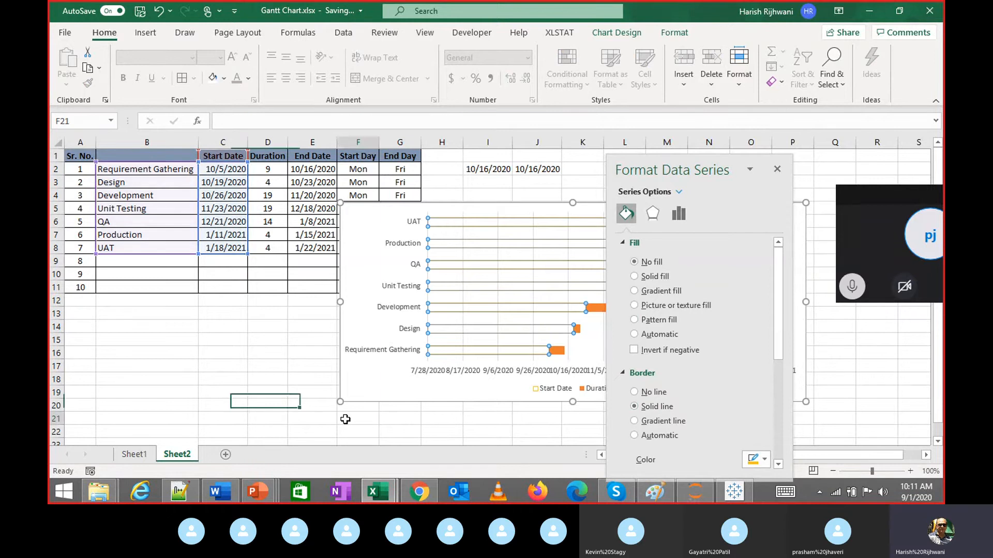
Set the Start Date bars' border to No line, and close the formatting pane
drag(706, 168, 725, 111)
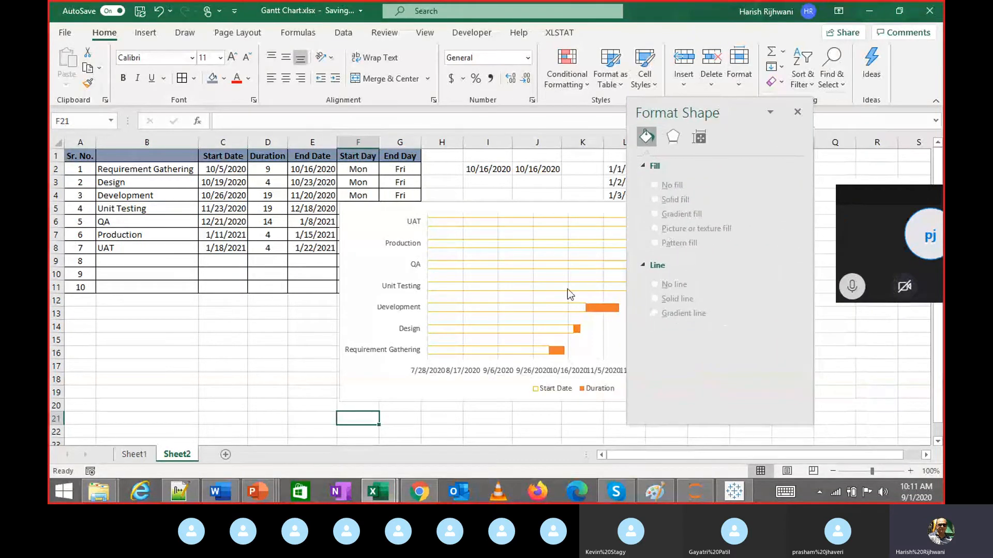
click(492, 290)
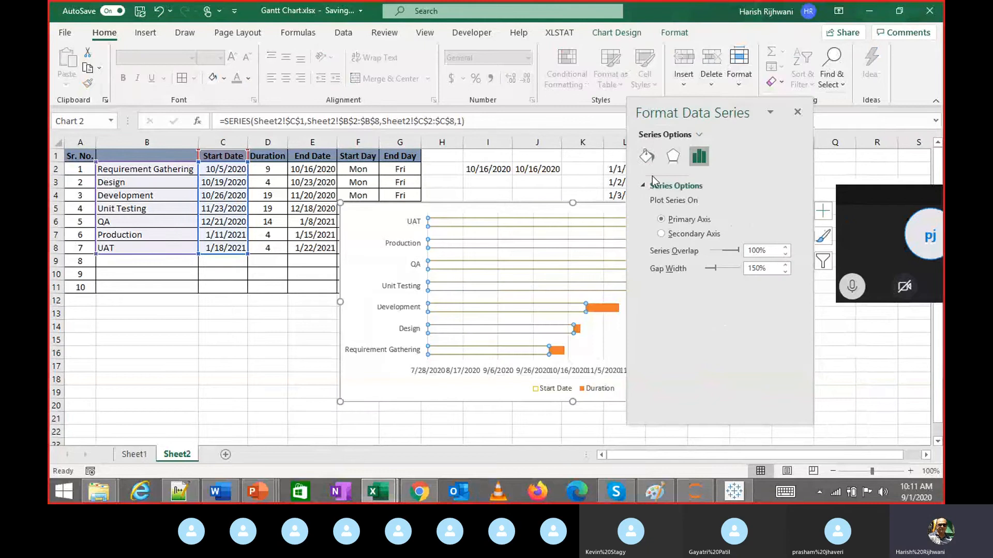
click(646, 156)
click(678, 338)
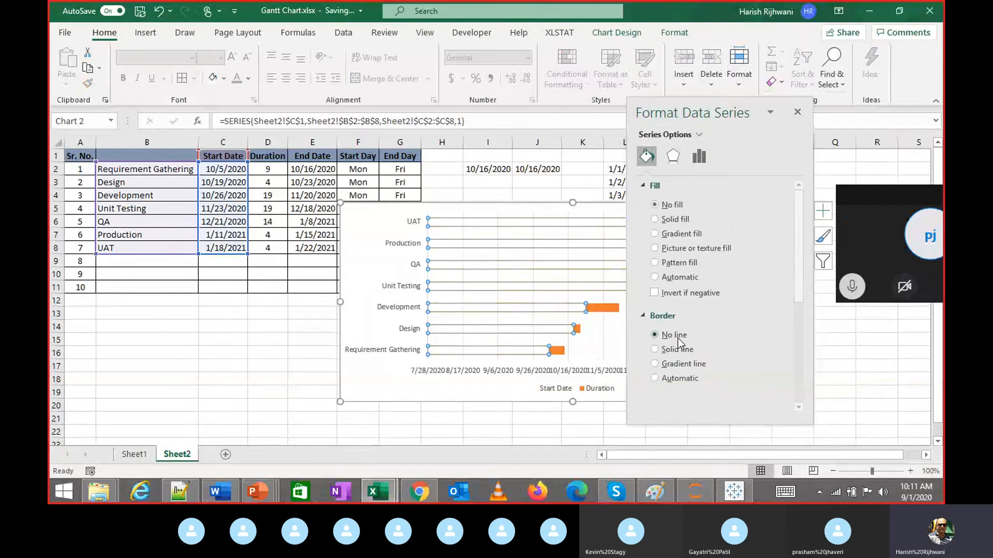
click(797, 114)
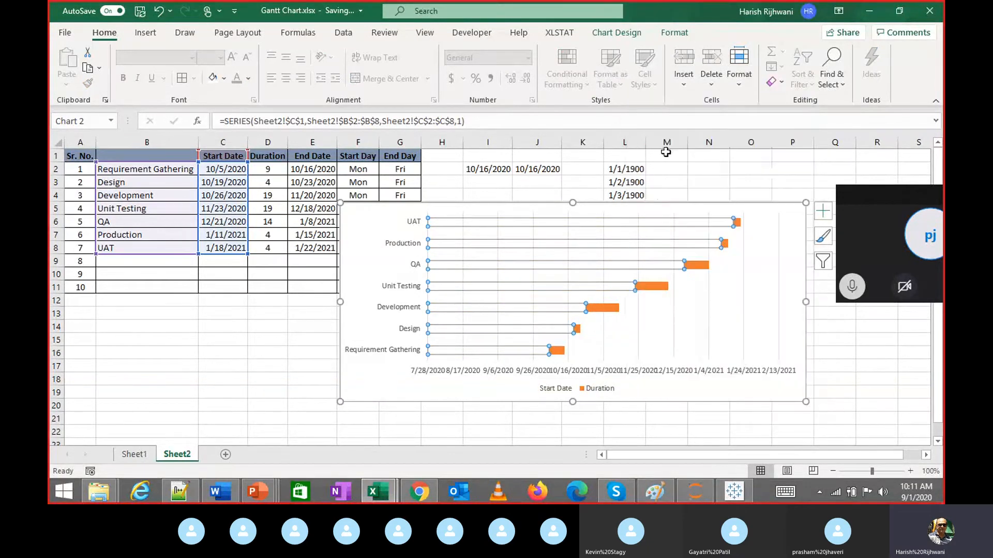
Move the chart left over the table beside the Start Date column, and widen it slightly to separate its date labels
click(573, 205)
drag(552, 204, 460, 202)
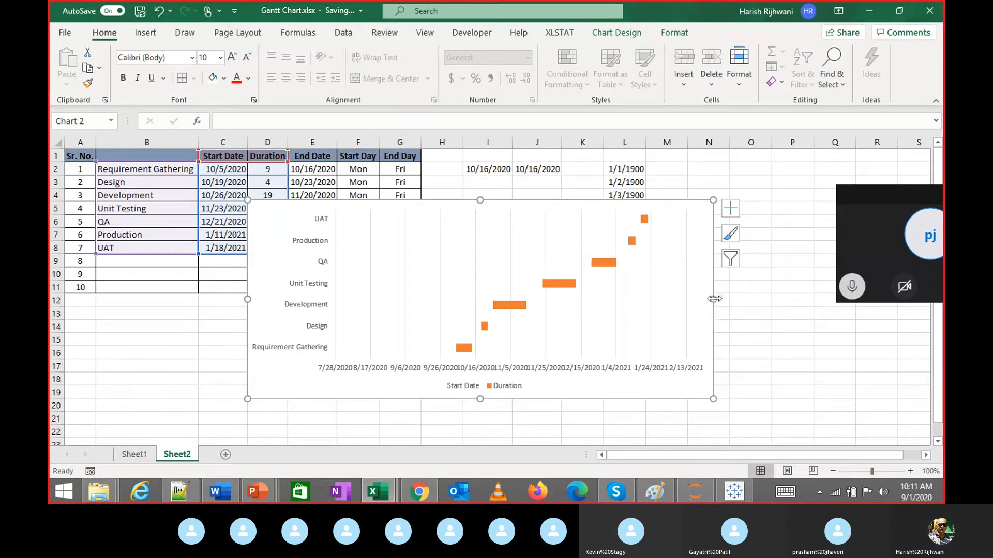
drag(718, 300, 739, 300)
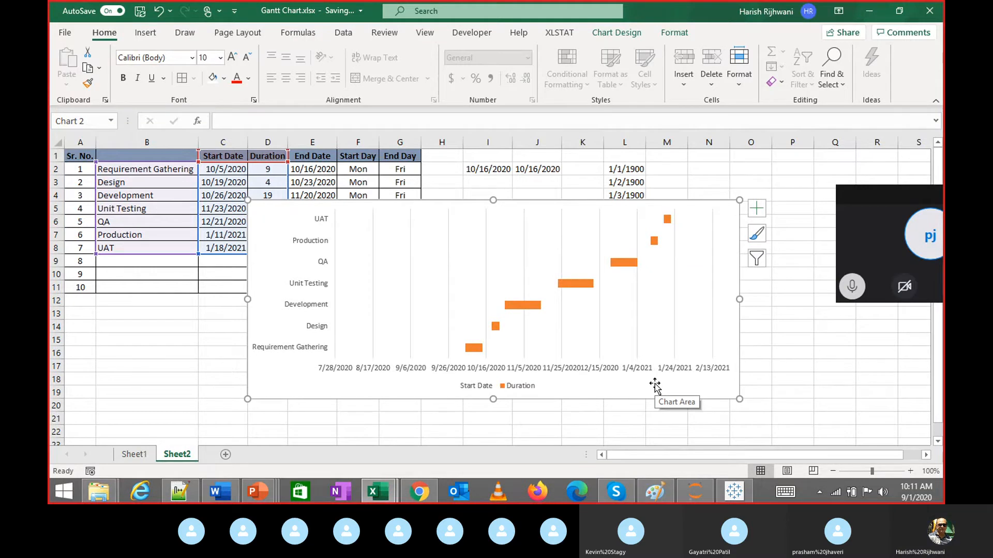
click(852, 287)
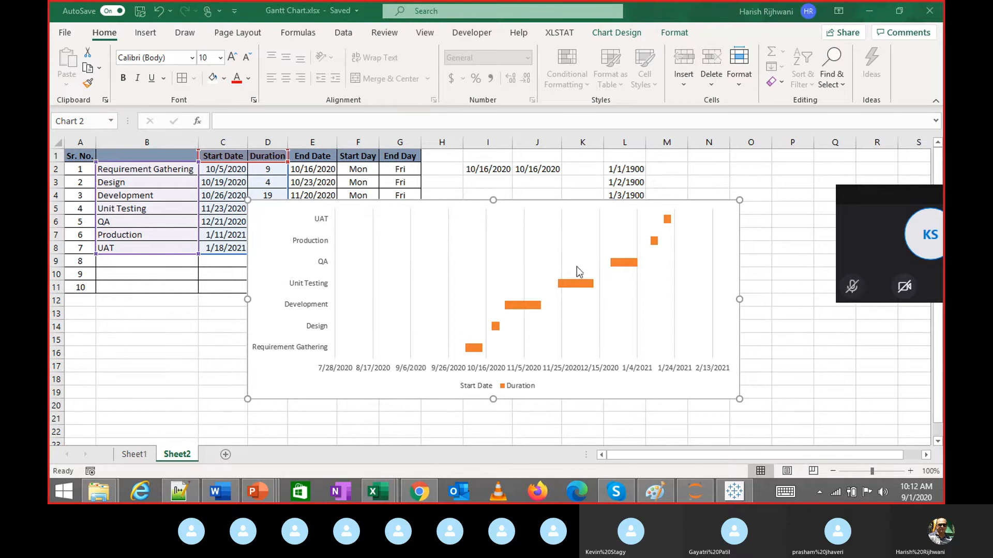
click(851, 286)
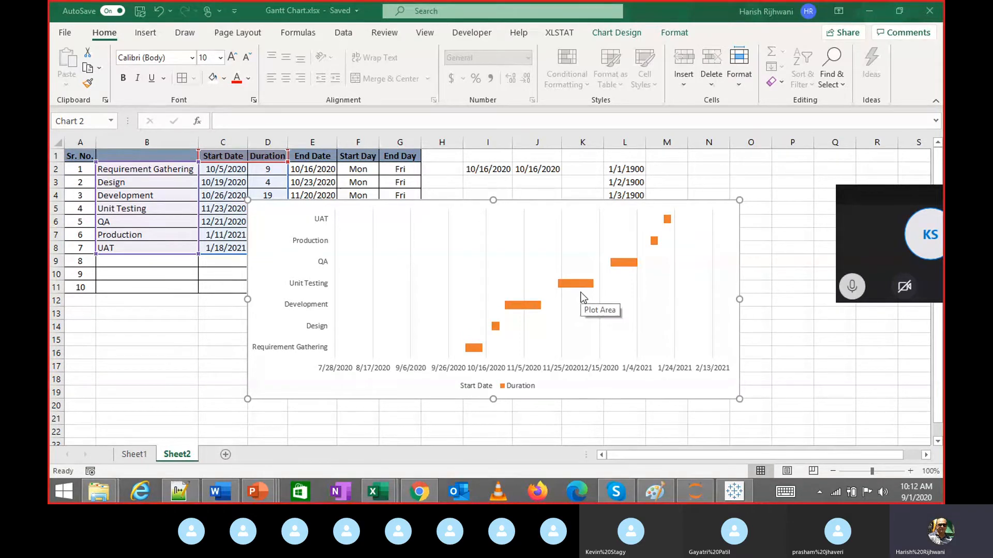
Switch to Chrome to view the sample Gantt chart image, and return to the Excel workbook
click(419, 491)
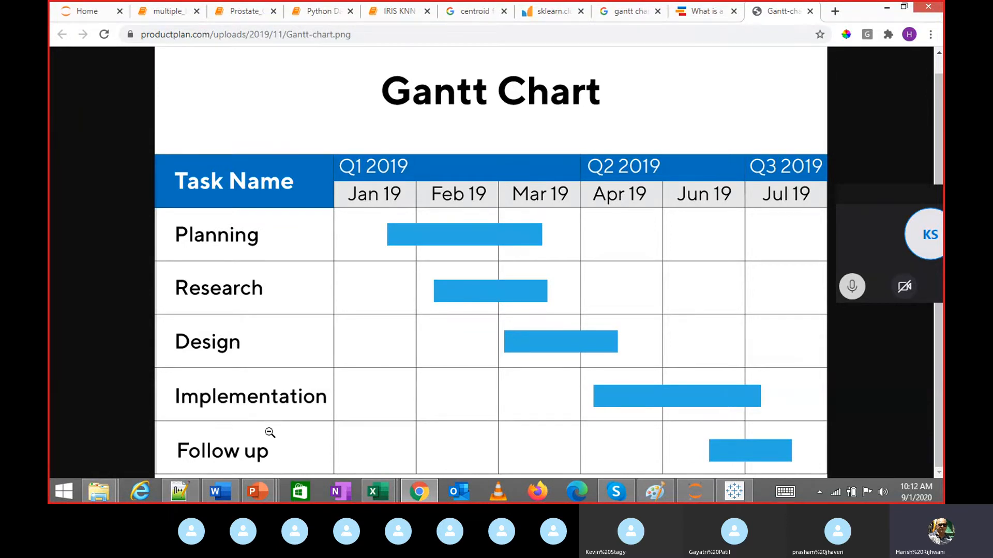
key(alt+Tab)
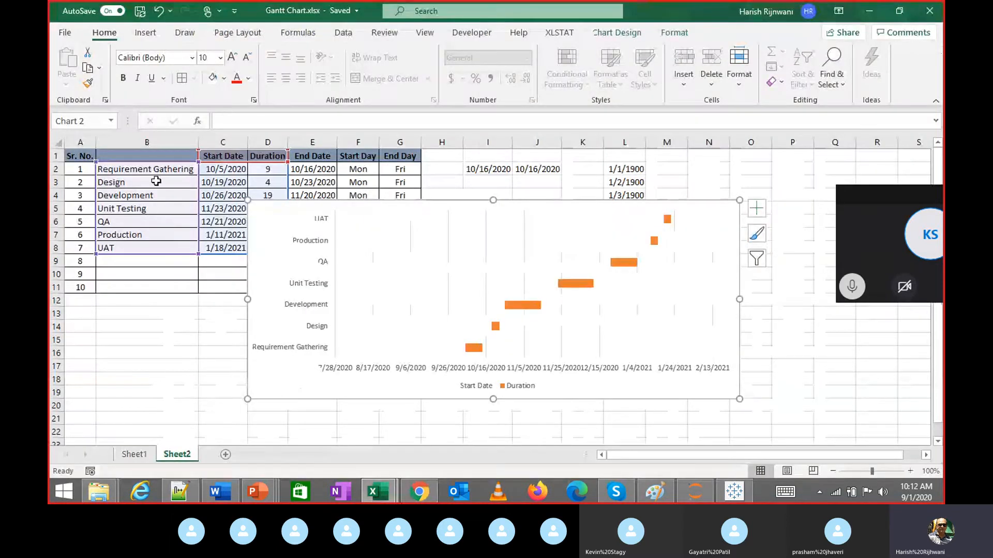
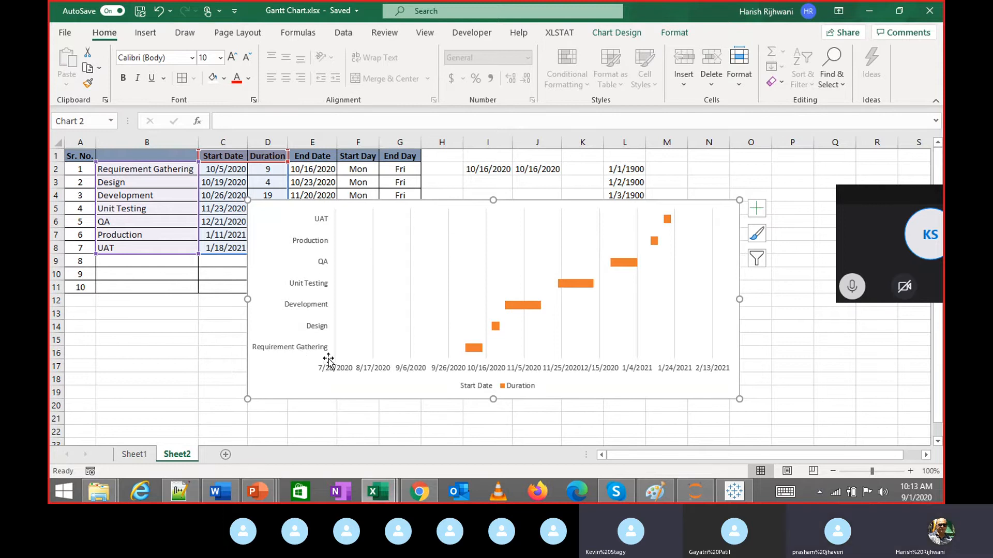
Put the chart's task axis categories in reverse order, and close the formatting pane
right_click(301, 352)
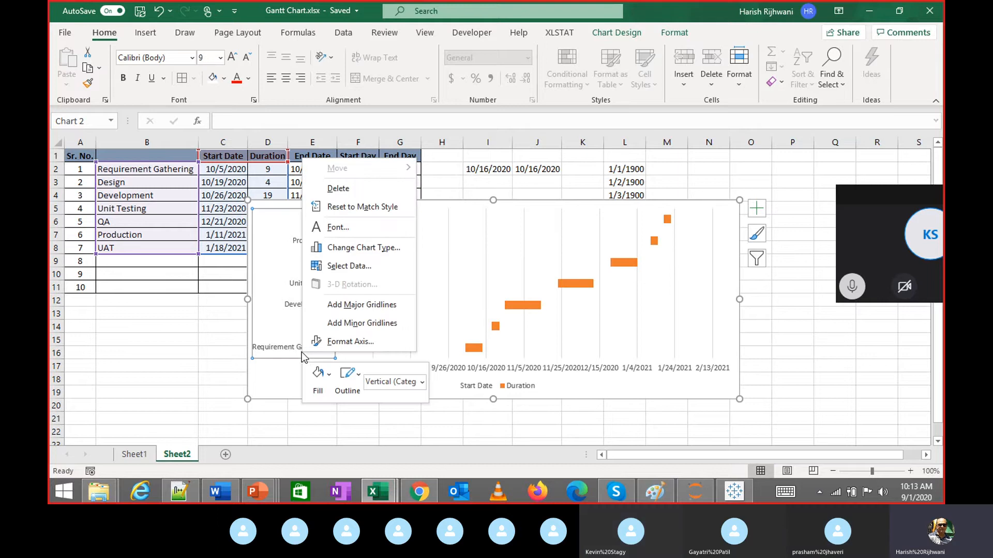
click(350, 341)
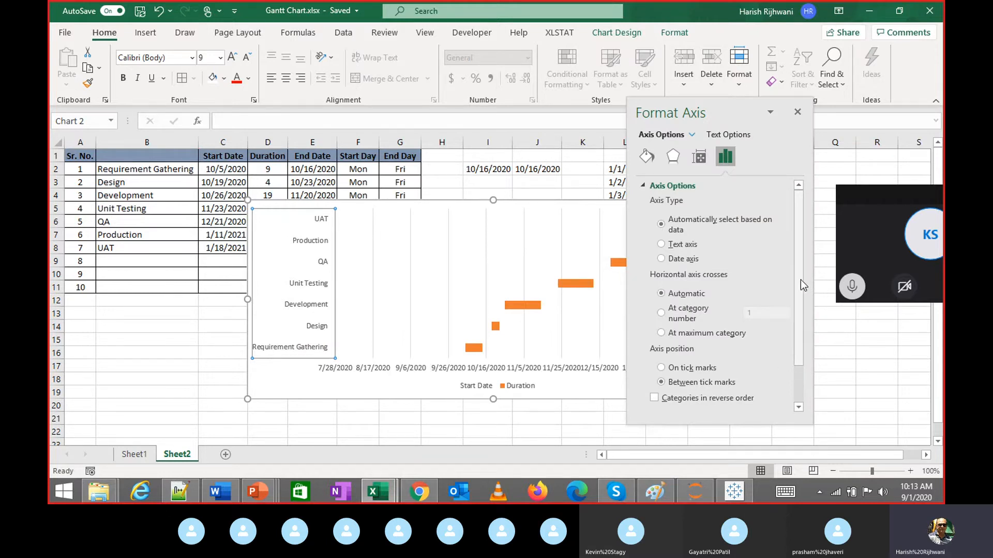
mouse_move(800, 280)
mouse_down()
mouse_move(793, 334)
mouse_move(800, 271)
mouse_up()
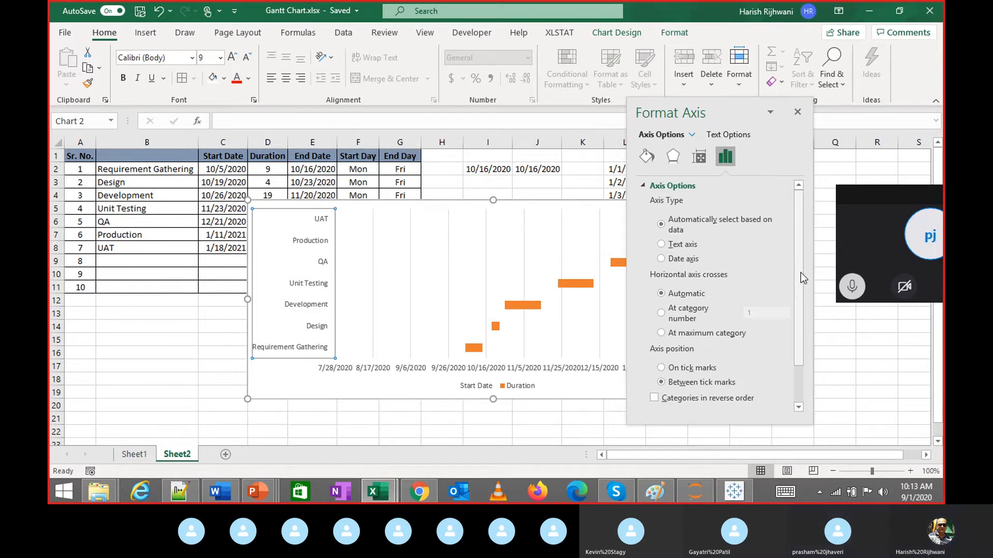
click(655, 402)
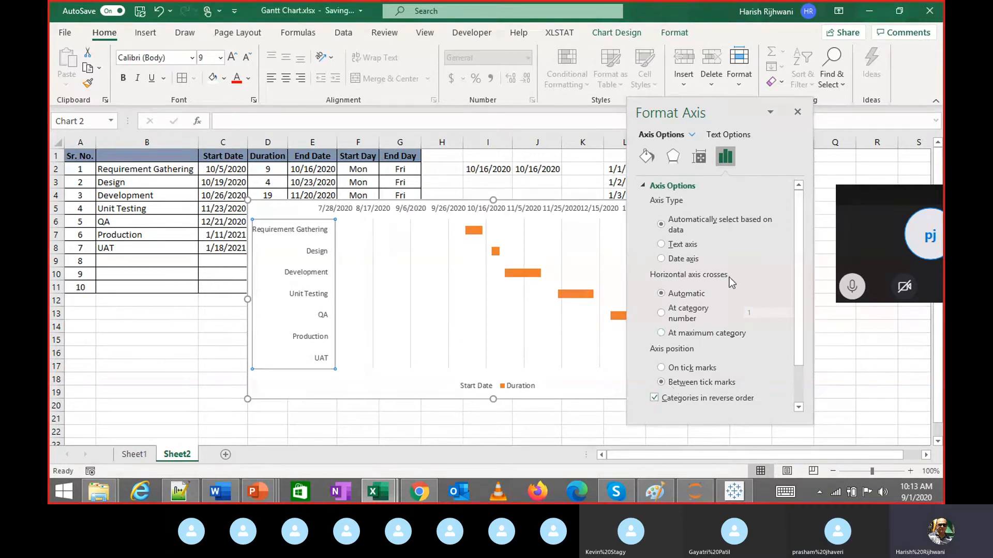
click(797, 111)
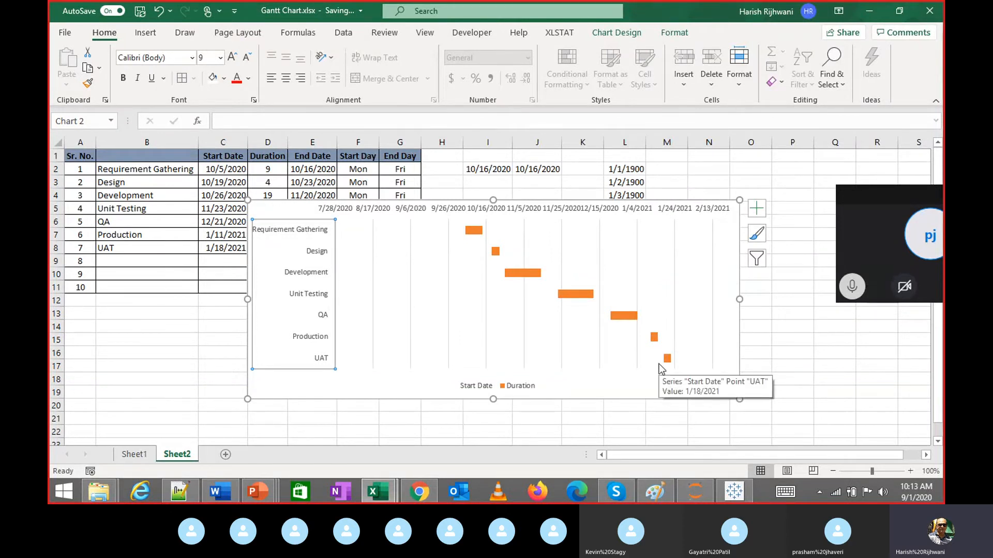
Examine the label and number format settings of the chart's date axis, and close the formatting pane
click(375, 209)
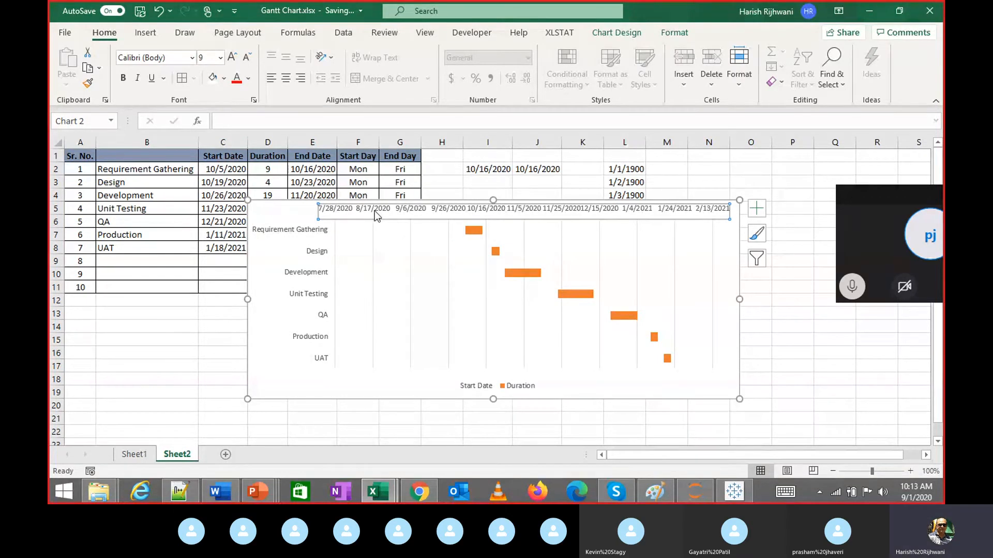
right_click(375, 210)
click(425, 373)
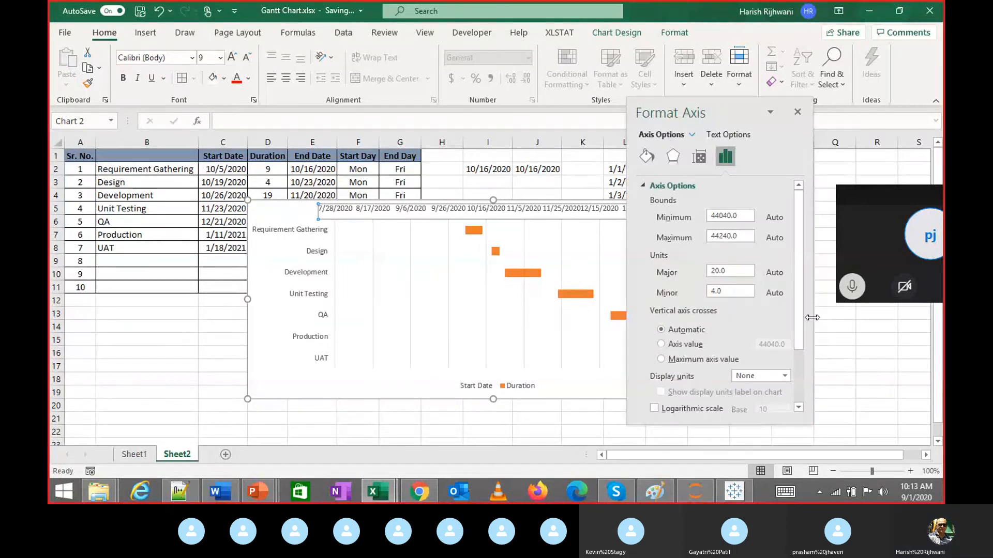
drag(799, 308, 791, 391)
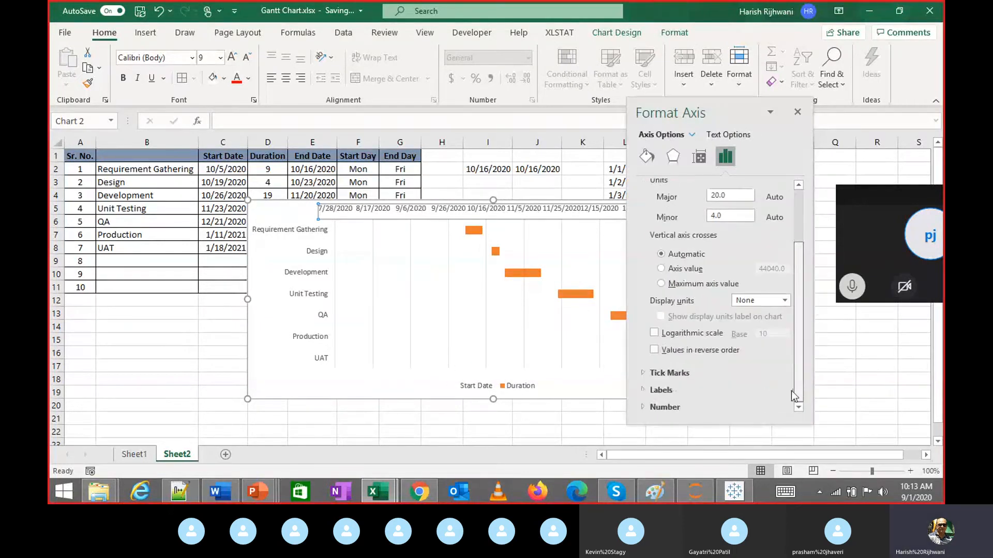
click(644, 389)
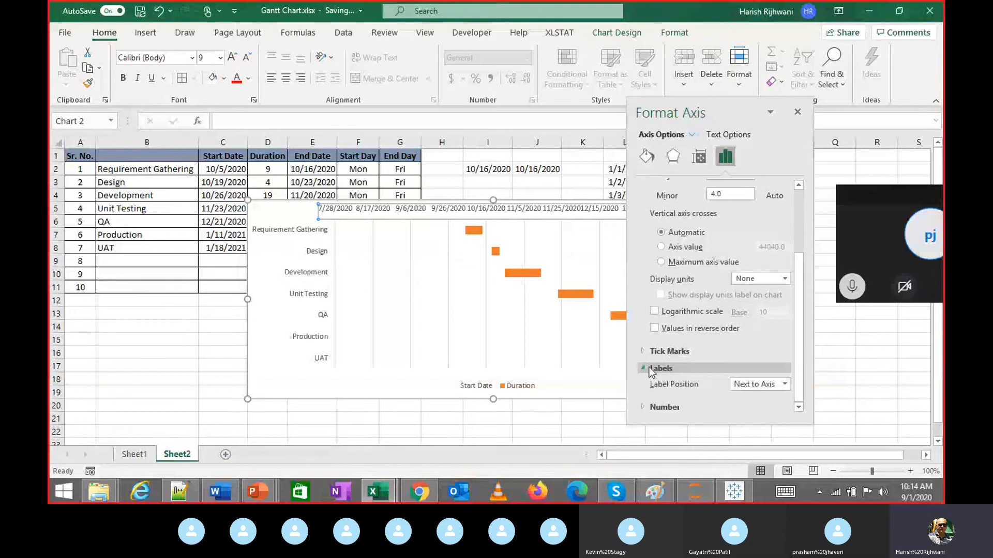
click(649, 367)
click(641, 405)
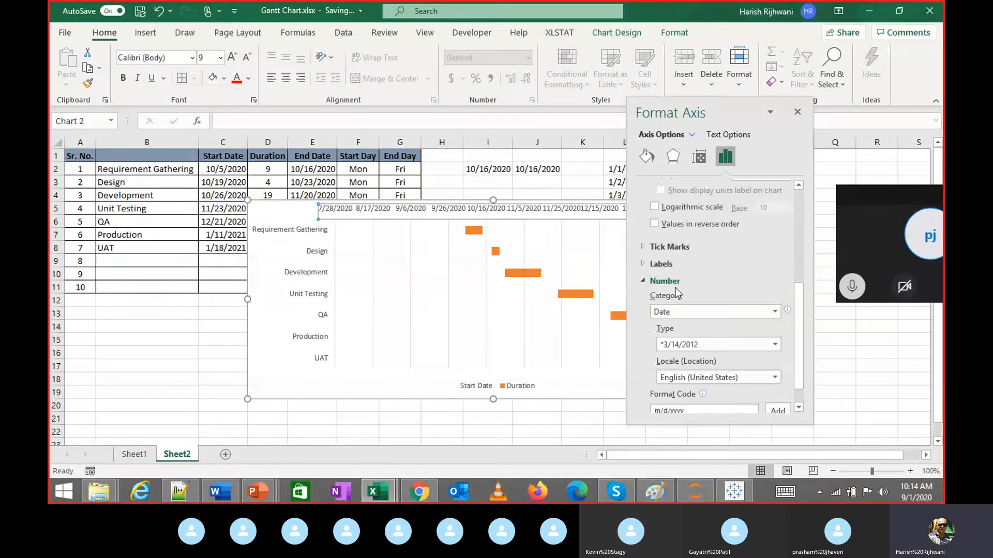
click(797, 111)
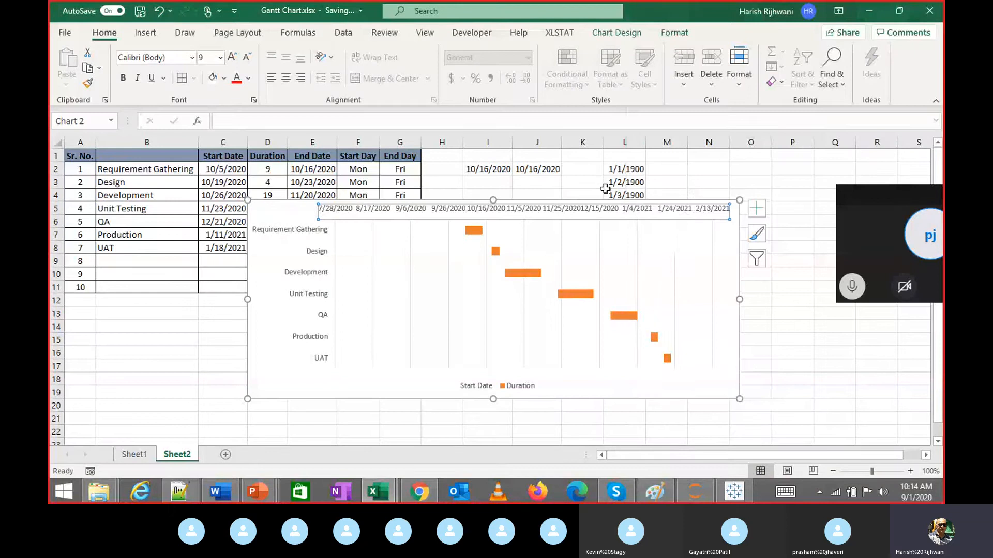
Set the date axis number format to the Mar-12 date type, and move the chart down to uncover table rows 4 to 6
right_click(561, 214)
click(600, 380)
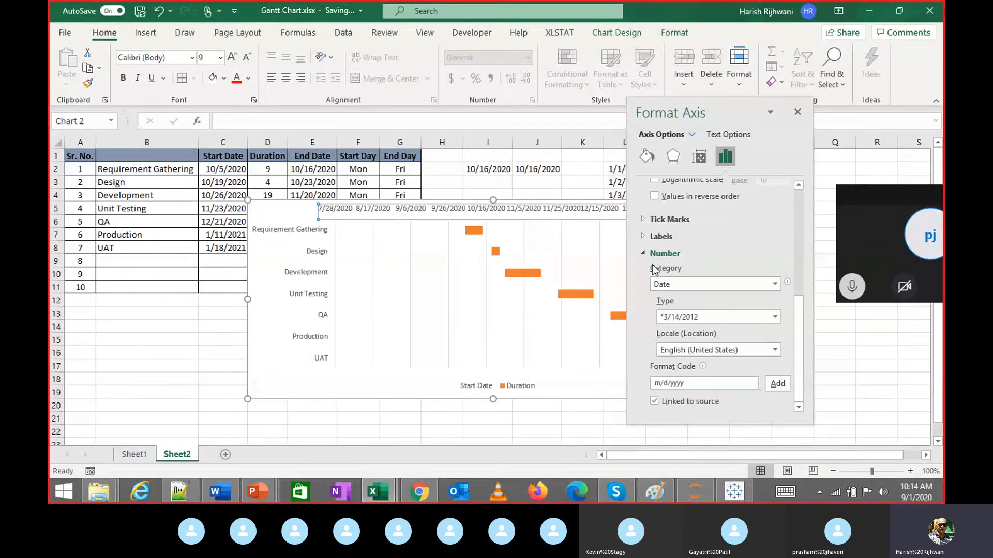
click(776, 286)
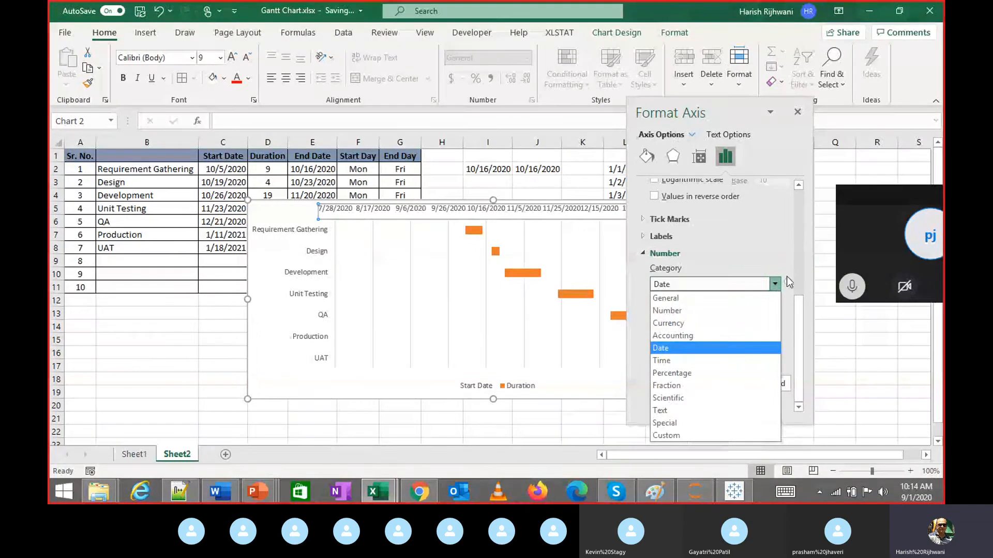
click(778, 266)
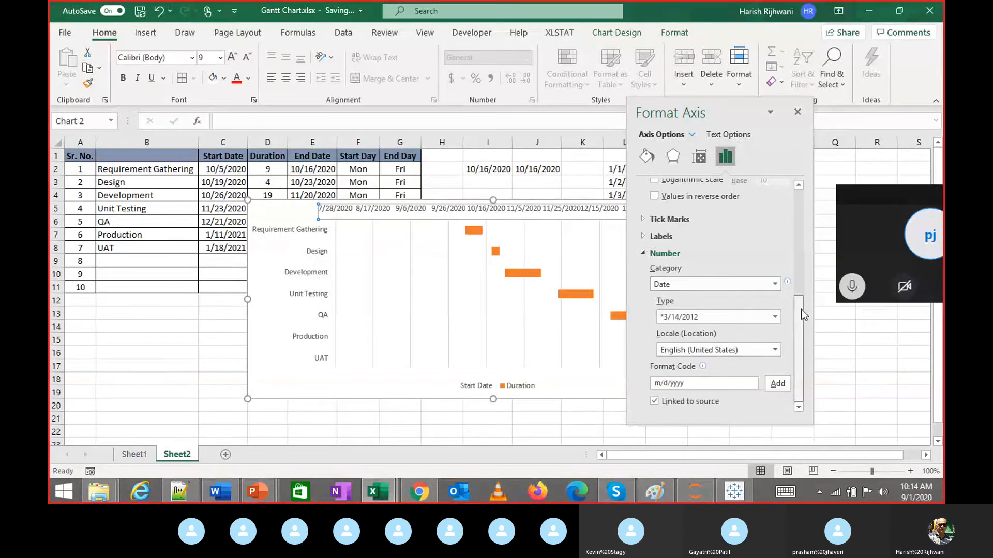
click(777, 315)
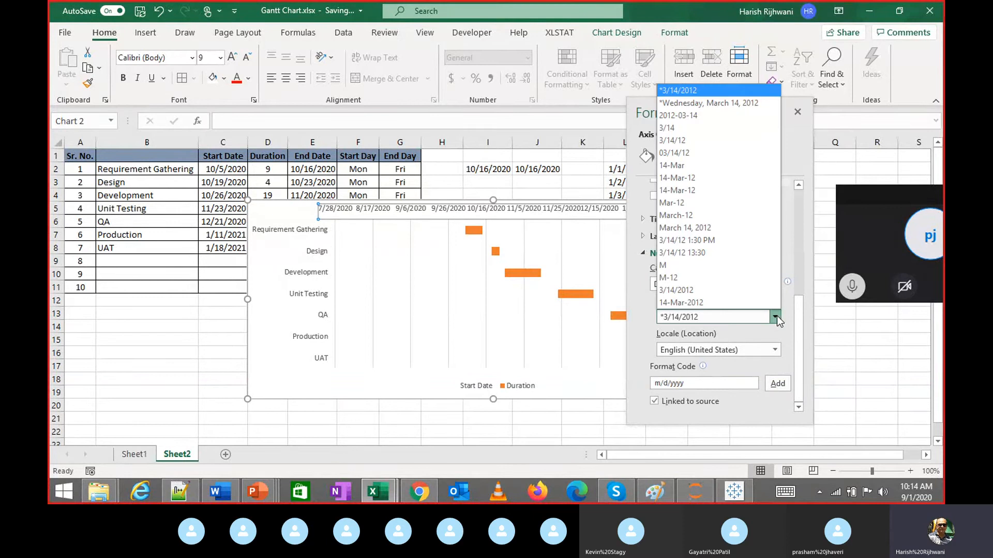
click(674, 202)
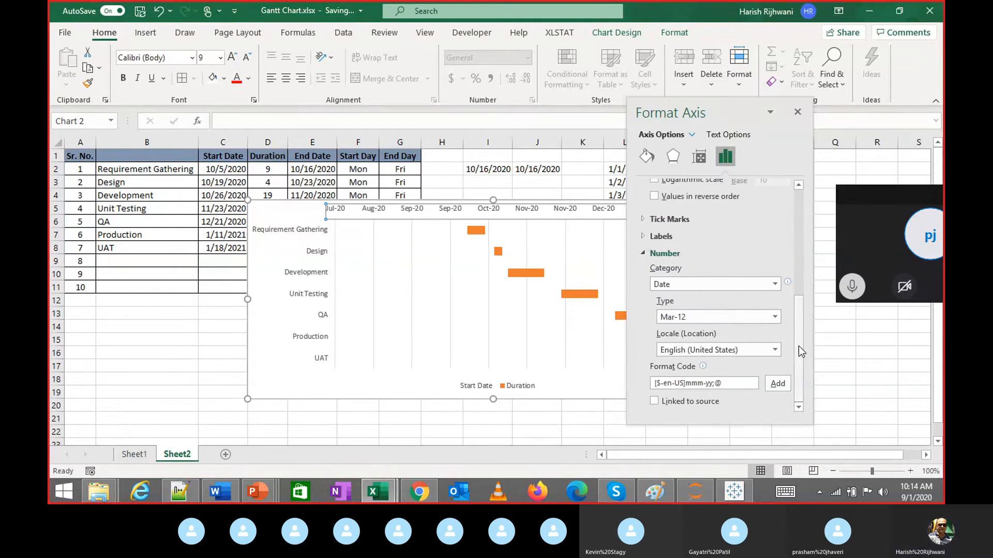
mouse_move(798, 346)
mouse_down()
mouse_move(801, 217)
mouse_move(795, 365)
mouse_up()
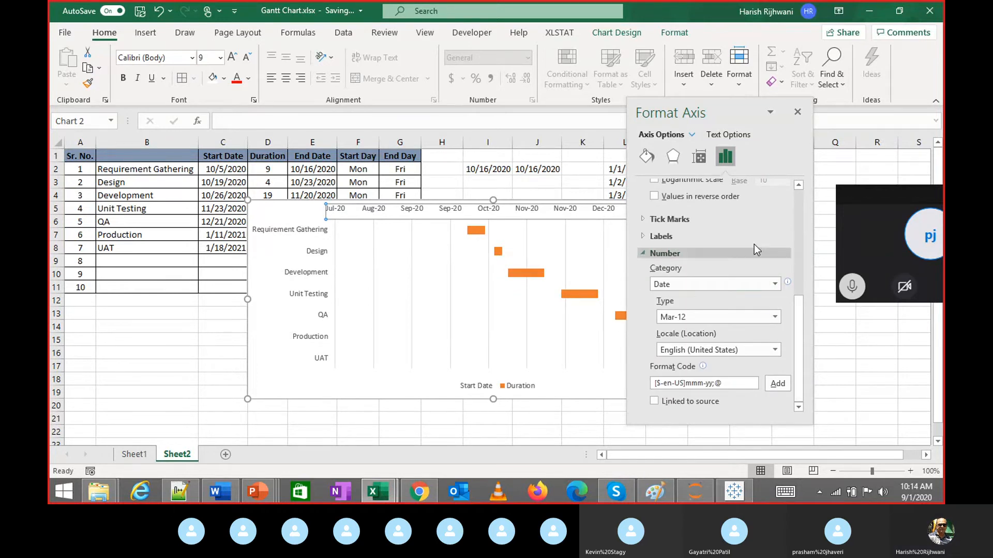
click(797, 112)
click(775, 372)
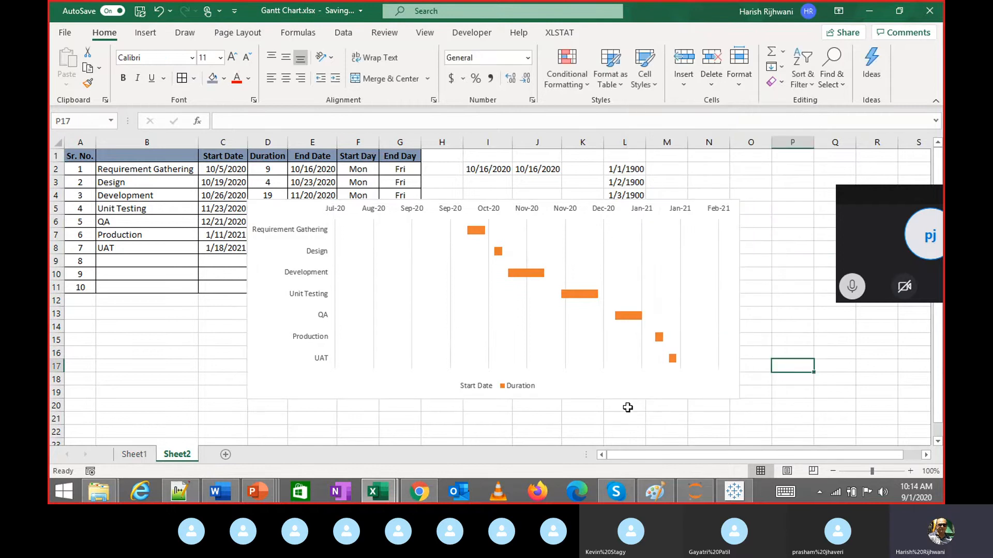
drag(603, 395, 606, 426)
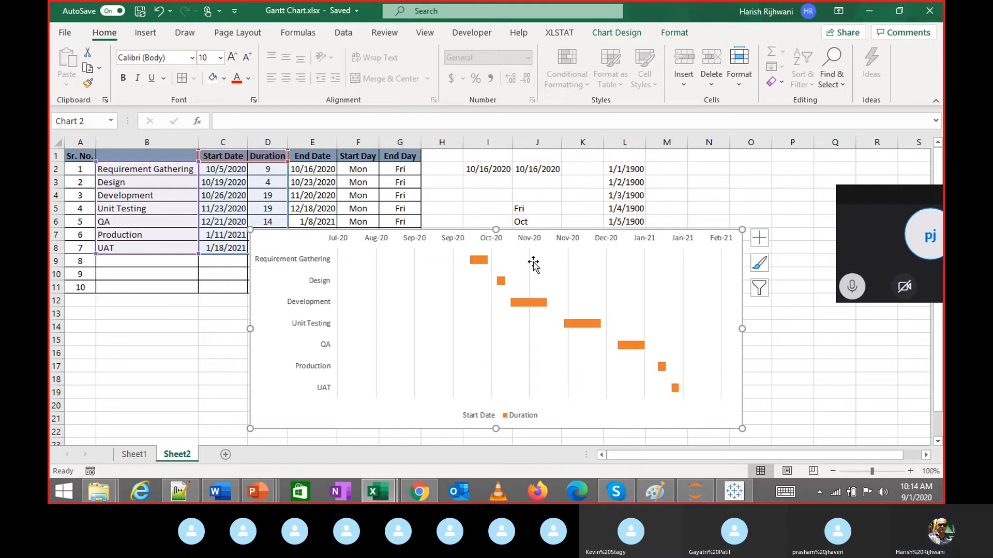
Try the 14-Mar-12 date type with two-digit days on the chart's date axis, and close the formatting pane
double_click(522, 241)
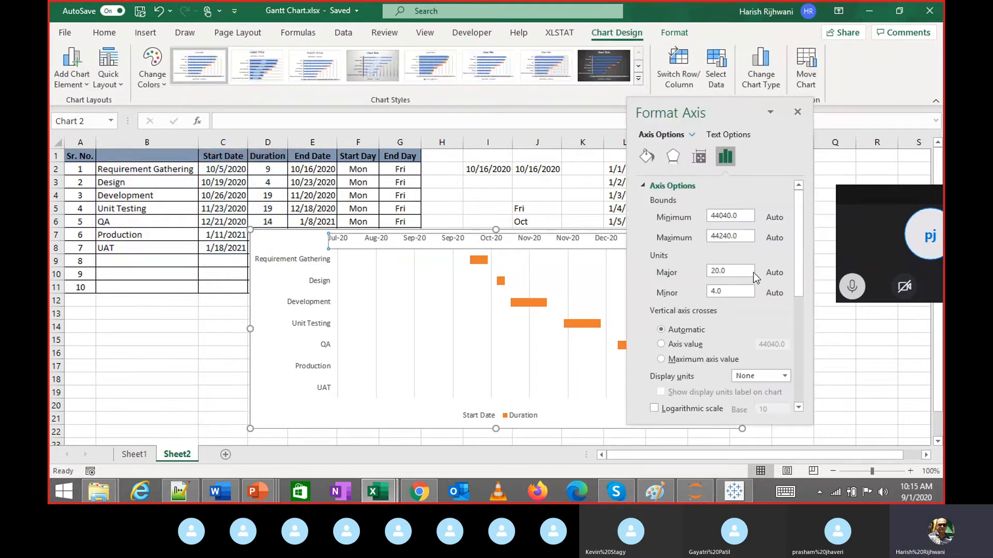
scroll(797, 287, down, 5)
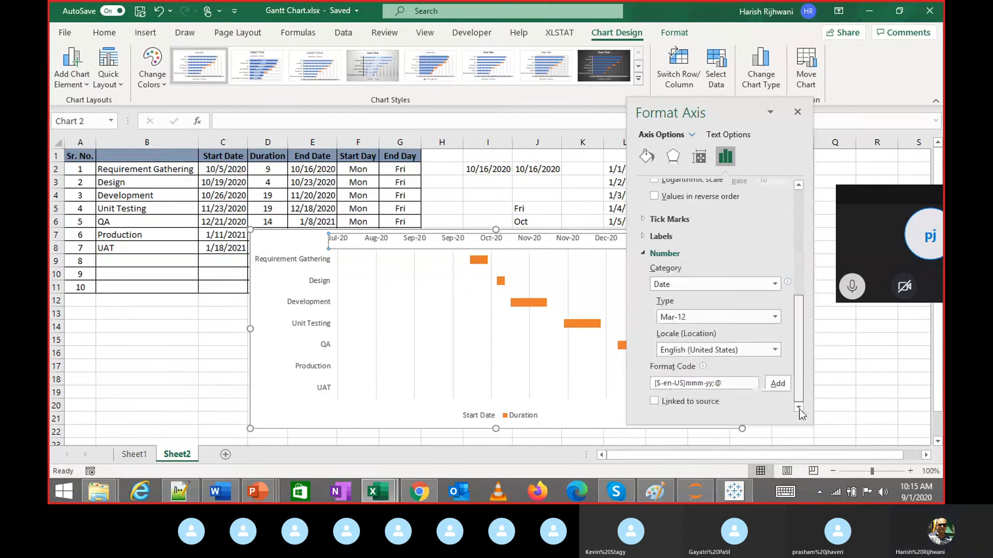
click(775, 317)
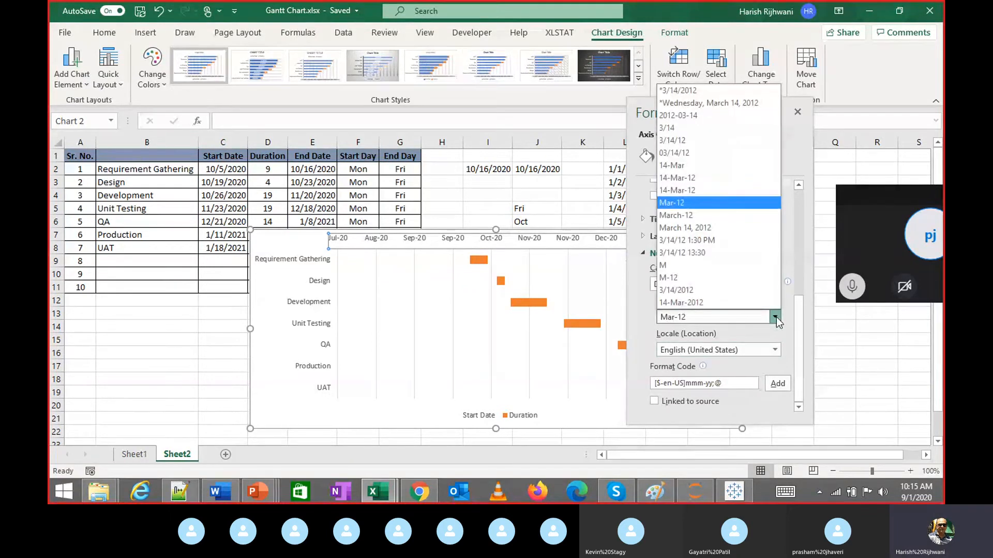
click(691, 193)
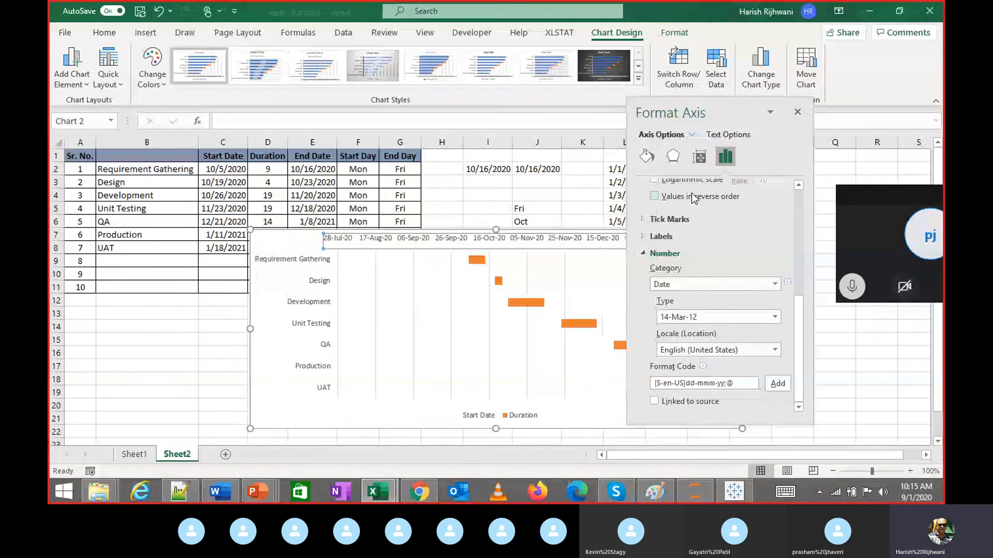
click(775, 317)
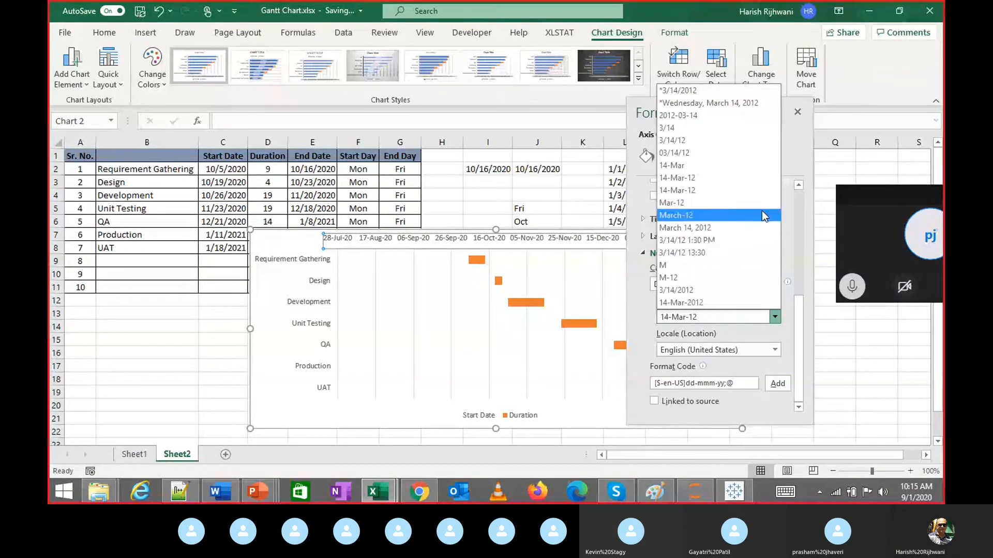
click(811, 332)
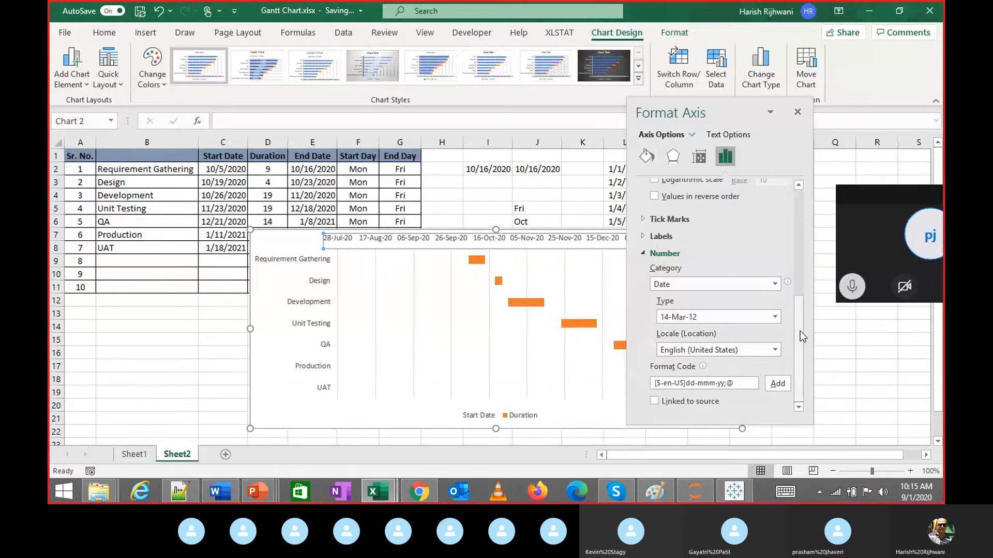
click(797, 113)
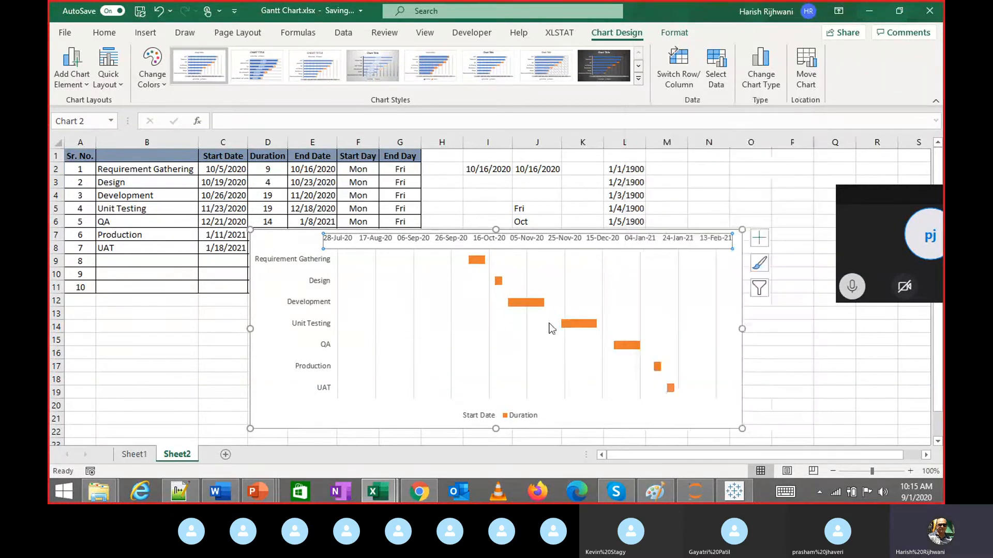
Change the date axis labels back to the Mar-12 month-and-year date type
double_click(546, 243)
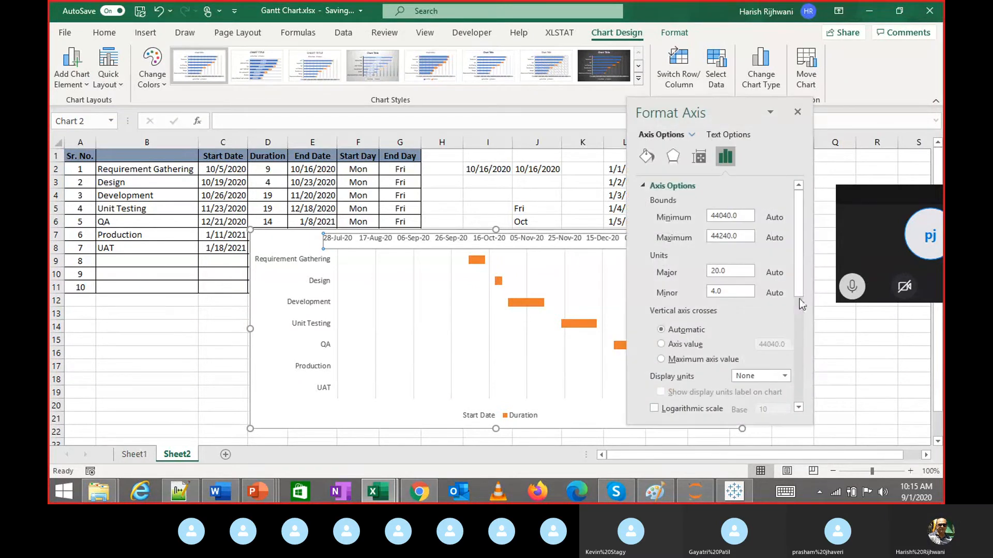
drag(802, 304, 796, 408)
click(775, 317)
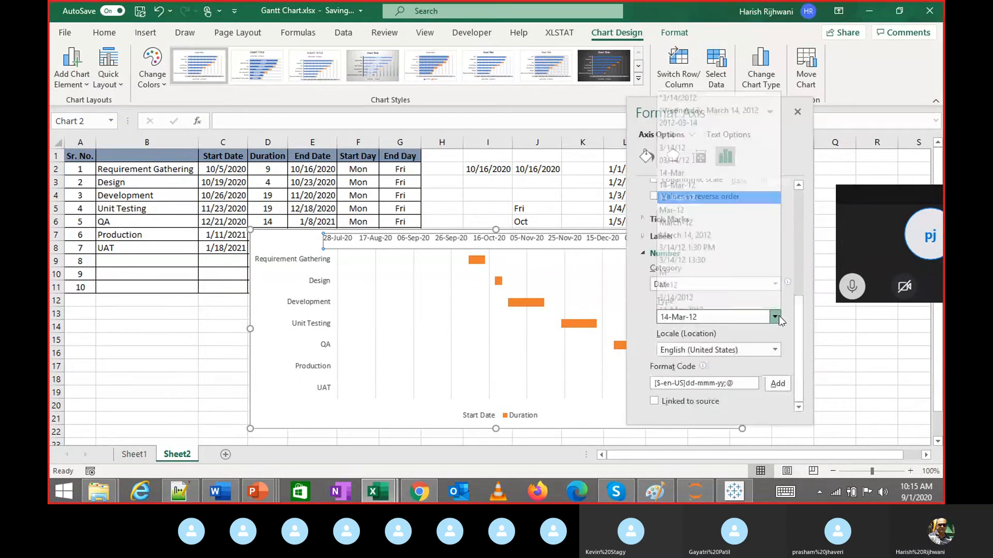
click(677, 206)
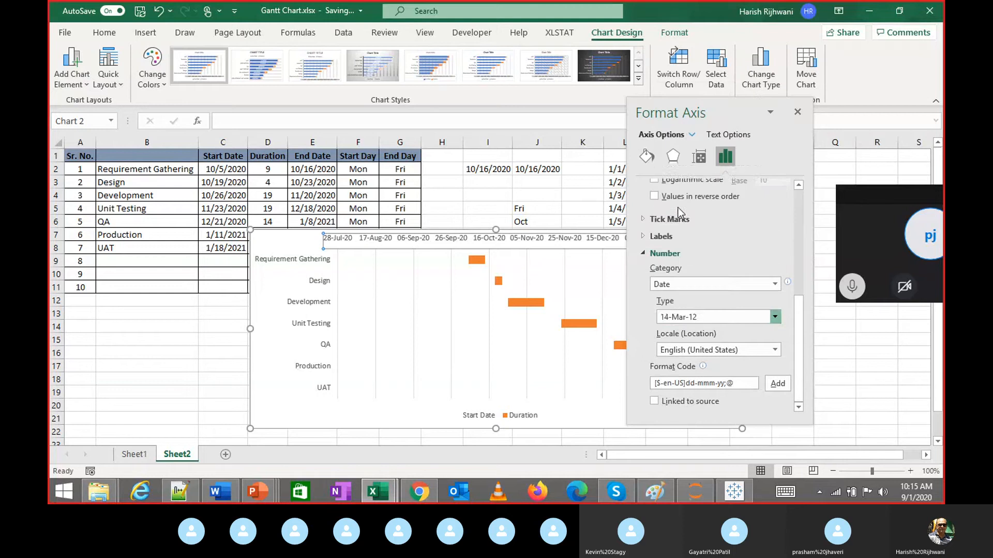
scroll(777, 258, up, 5)
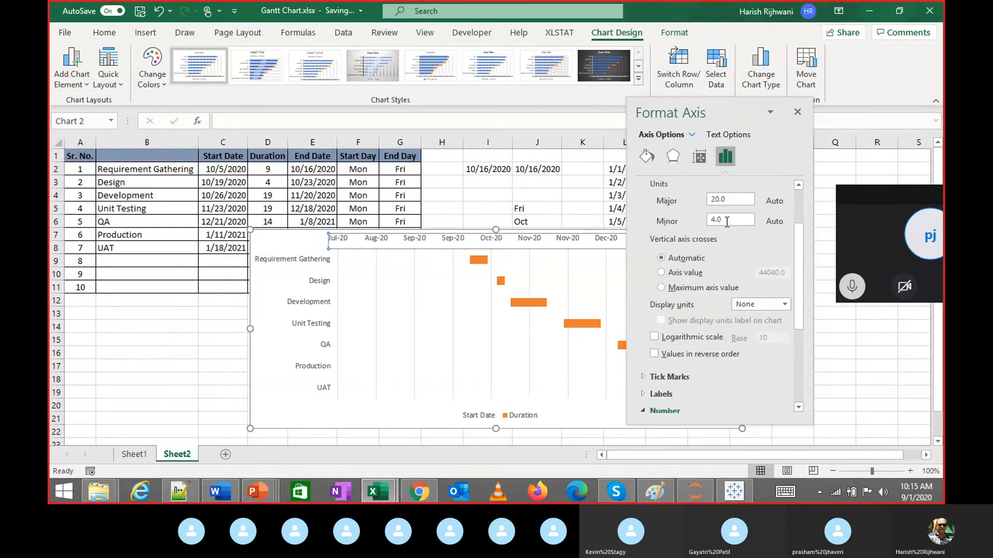
Set the date axis major unit to 15 and minor unit to 5, and close the formatting pane
click(727, 200)
double_click(726, 200)
text(15)
key(Return)
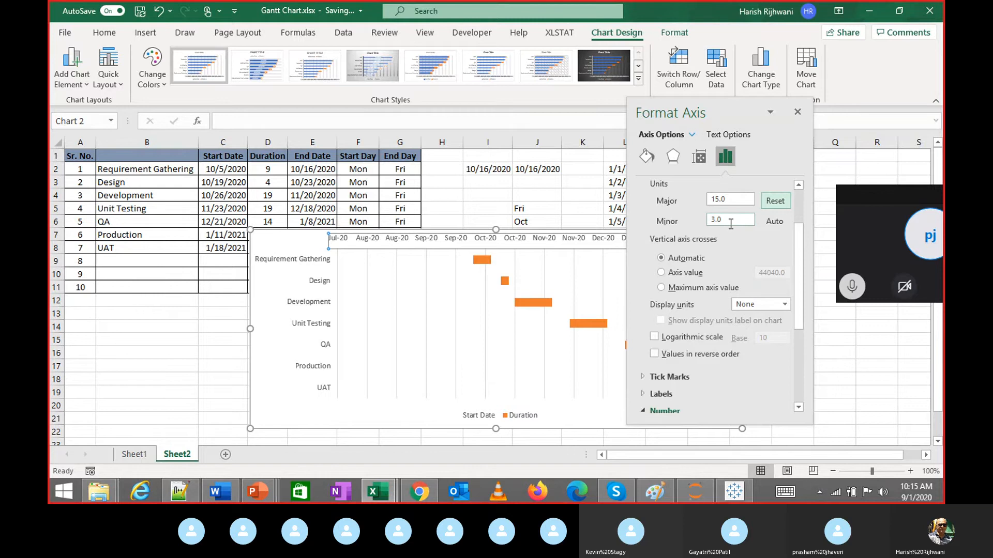
double_click(730, 221)
text(5)
key(Return)
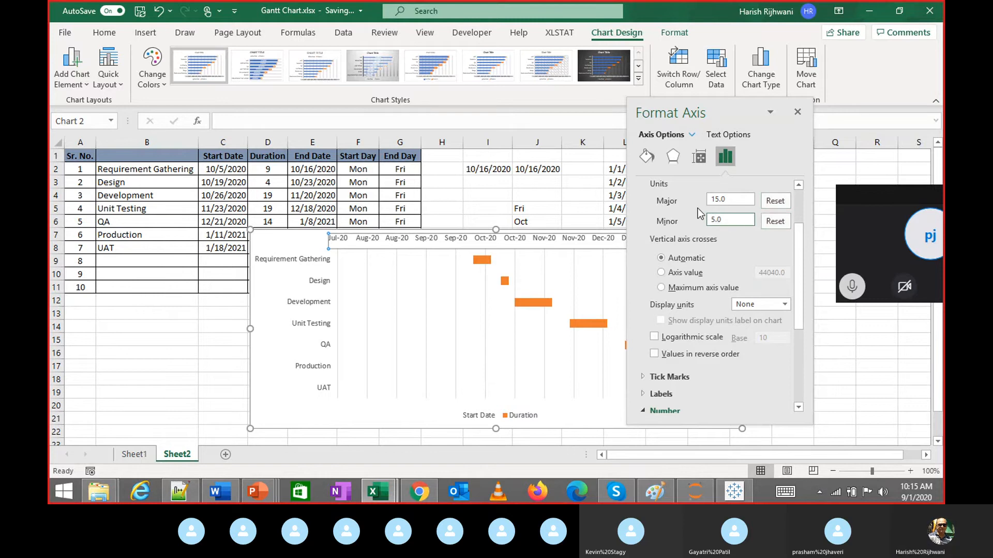
key(Tab)
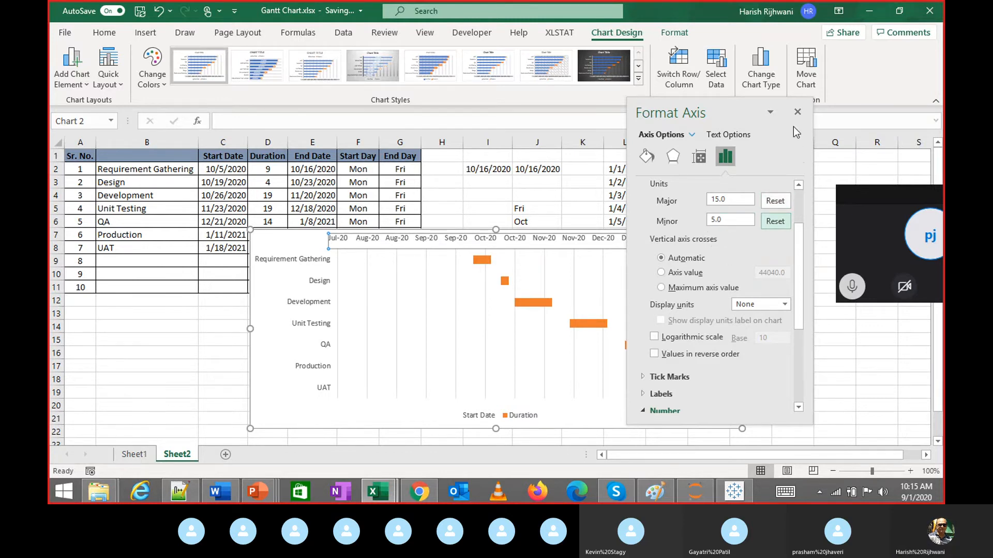
click(798, 112)
click(219, 365)
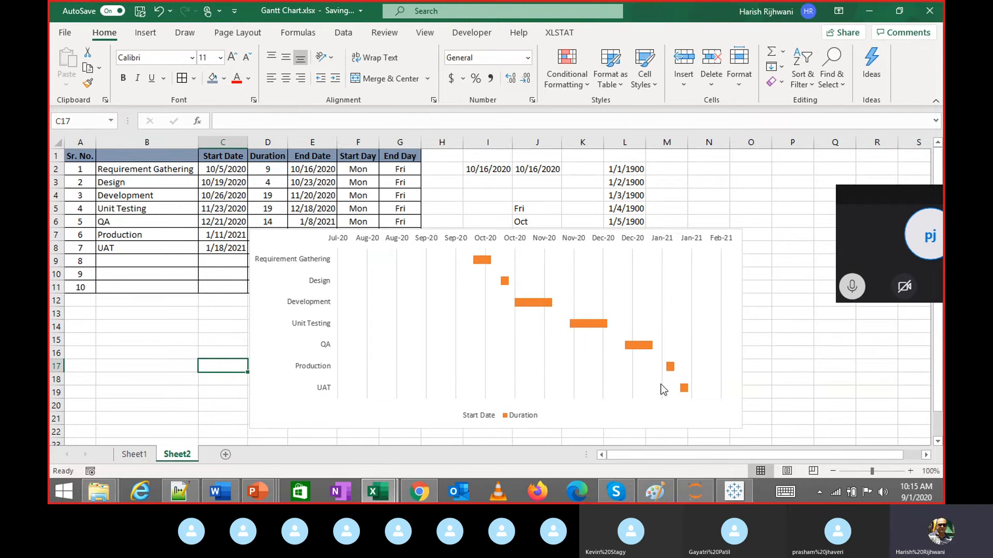
Enlarge the Gantt chart slightly from its lower-right corner, and deselect it
click(743, 427)
drag(742, 428, 759, 436)
click(214, 339)
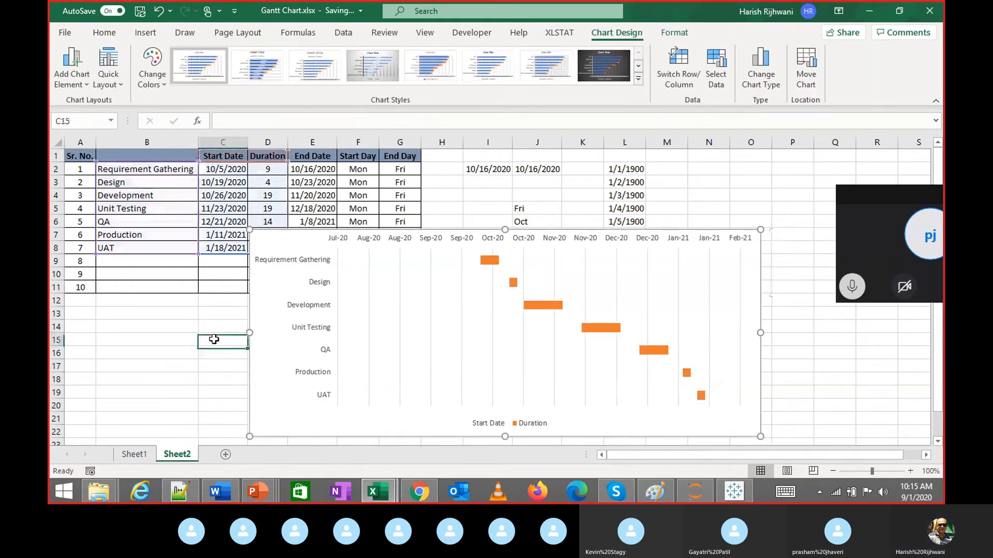
click(261, 237)
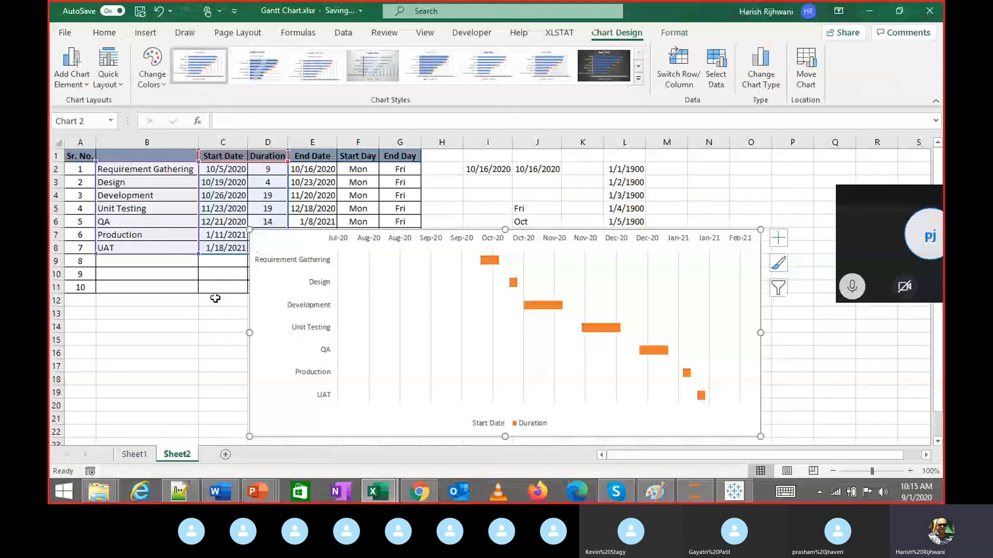
click(193, 338)
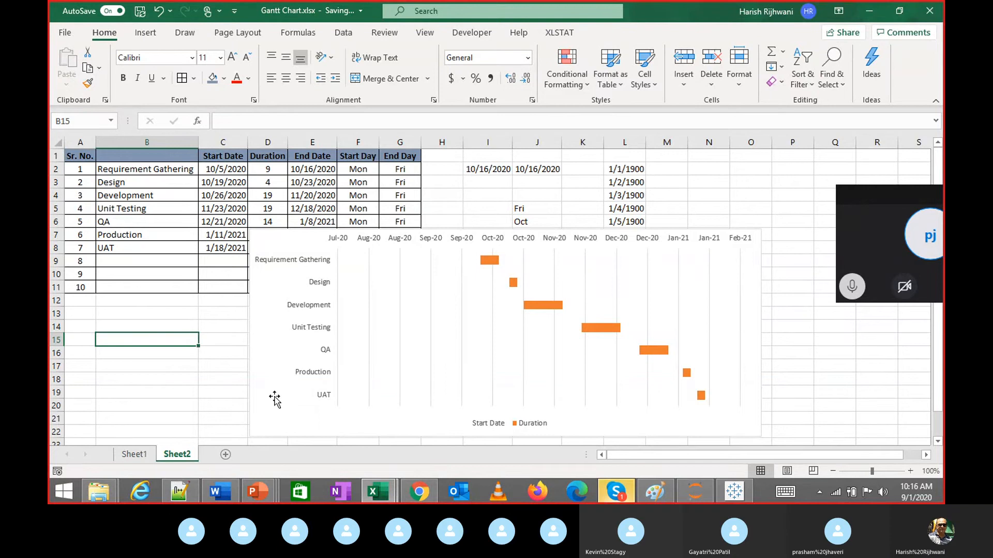
Check the Skype call chat for new messages, and return to the workbook to view the Requirement Gathering start date
click(612, 495)
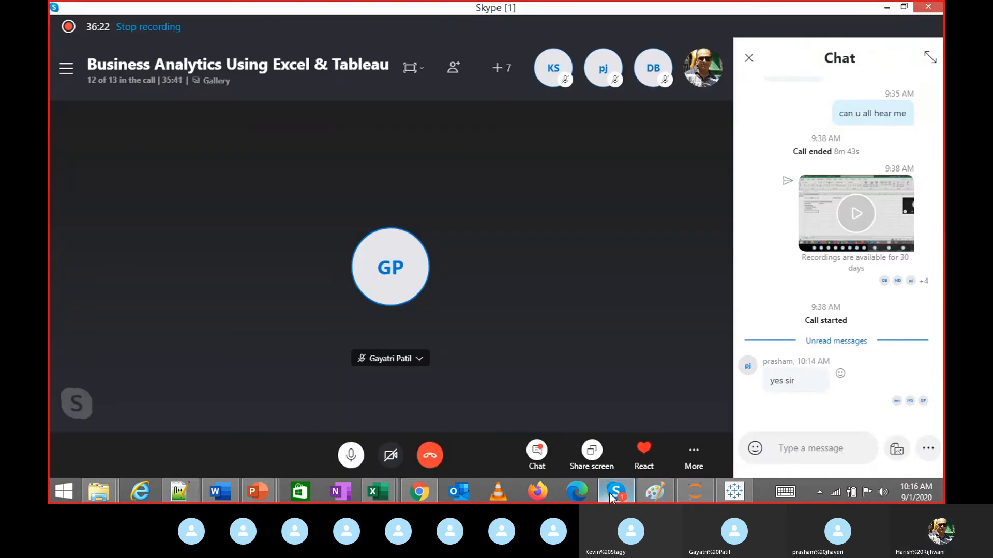
click(612, 495)
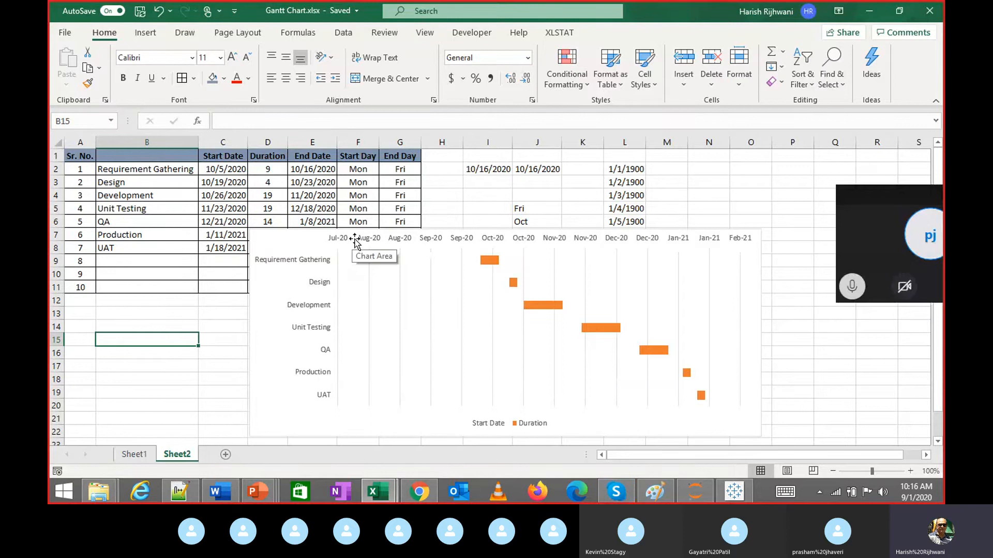
click(355, 239)
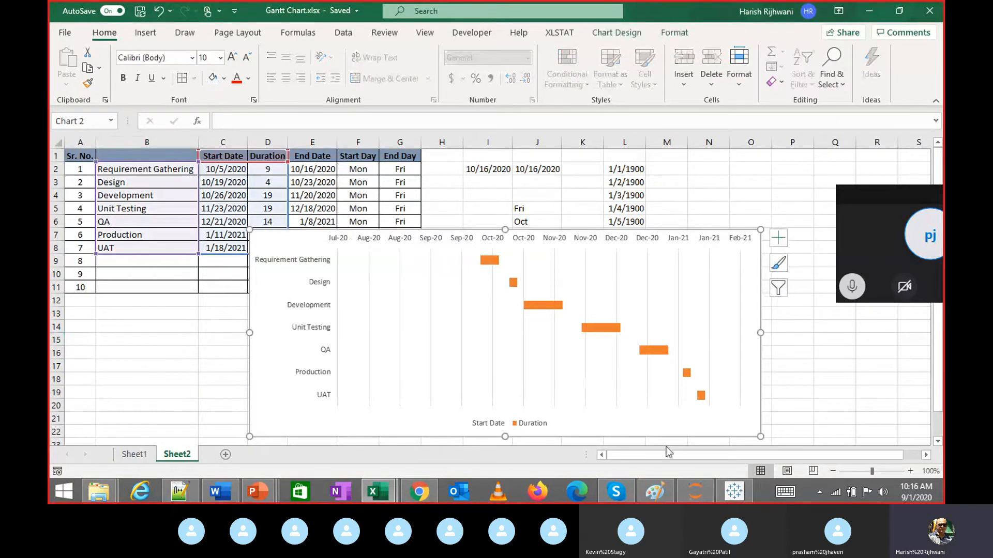
click(227, 168)
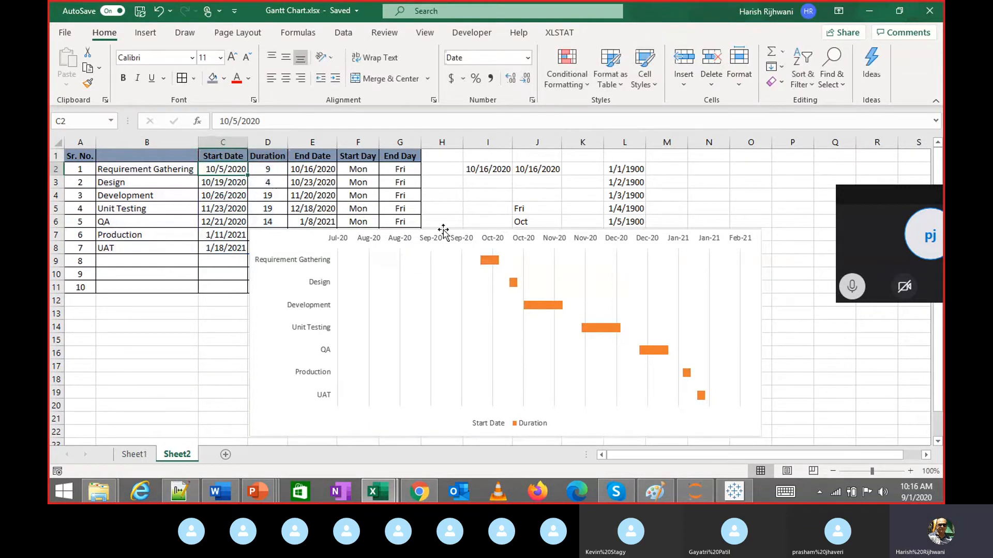
Move the chart down to uncover the Production and UAT rows, and open the format options of its date axis
drag(443, 230, 463, 269)
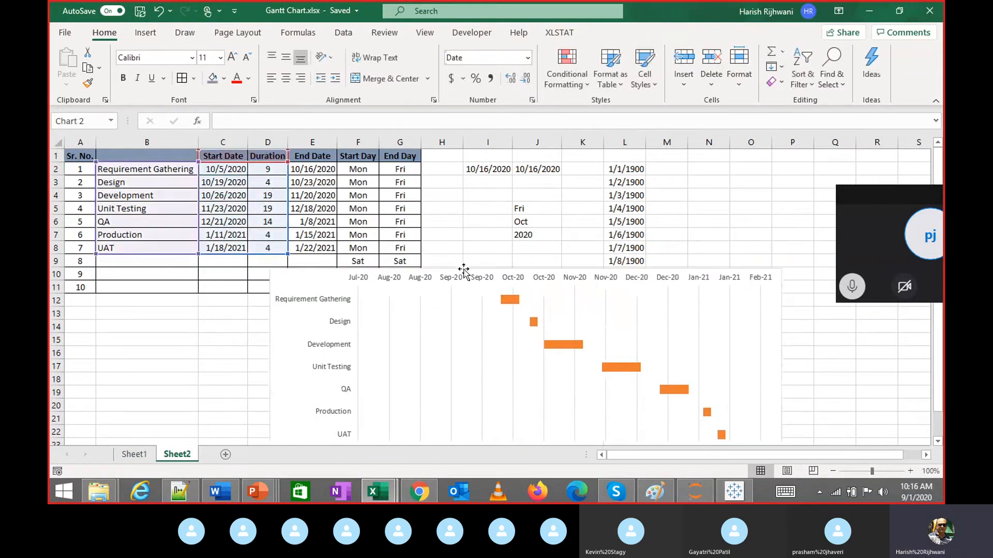
double_click(419, 279)
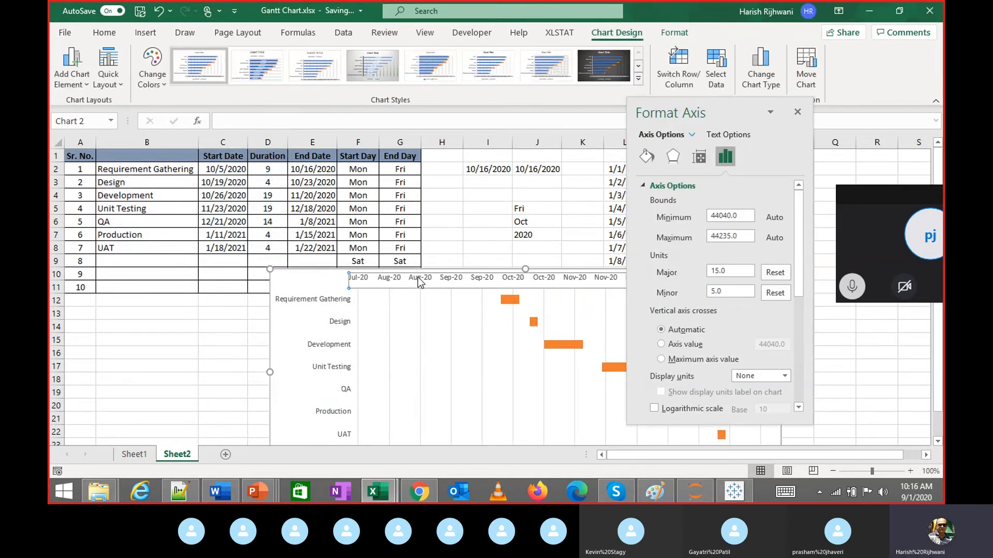
click(797, 113)
double_click(485, 280)
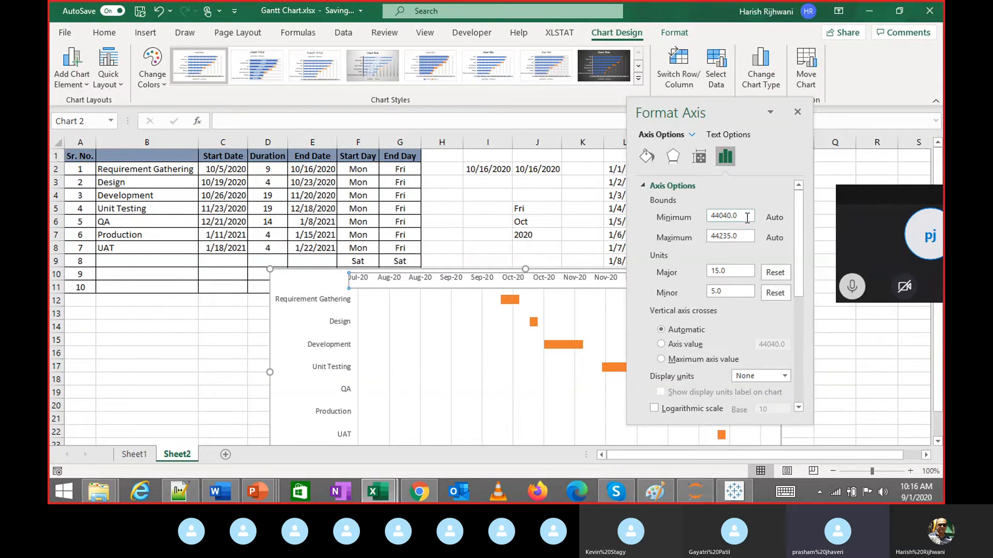
Reference the first task's start date in cell I3 with =C2, and format it as General to get the date's serial number
click(467, 187)
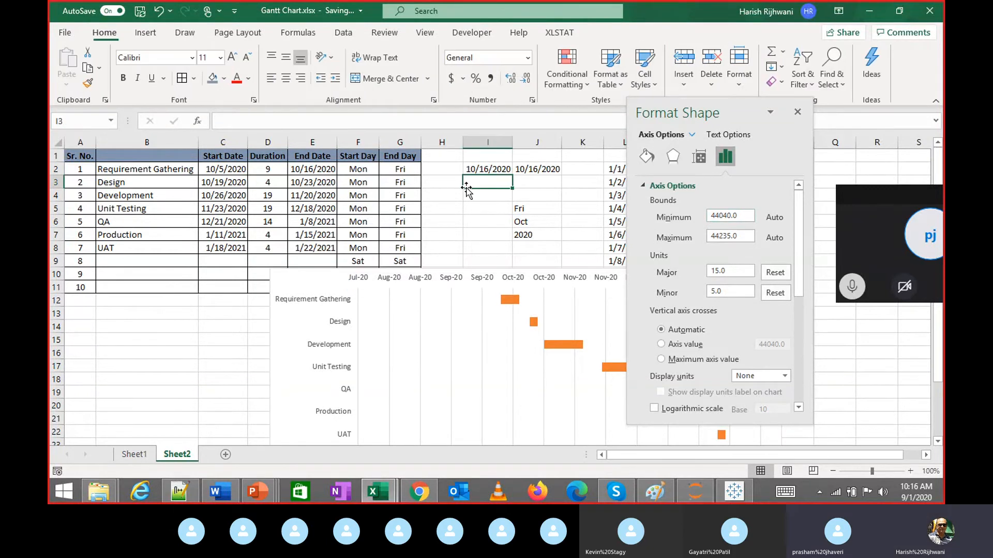
text(=)
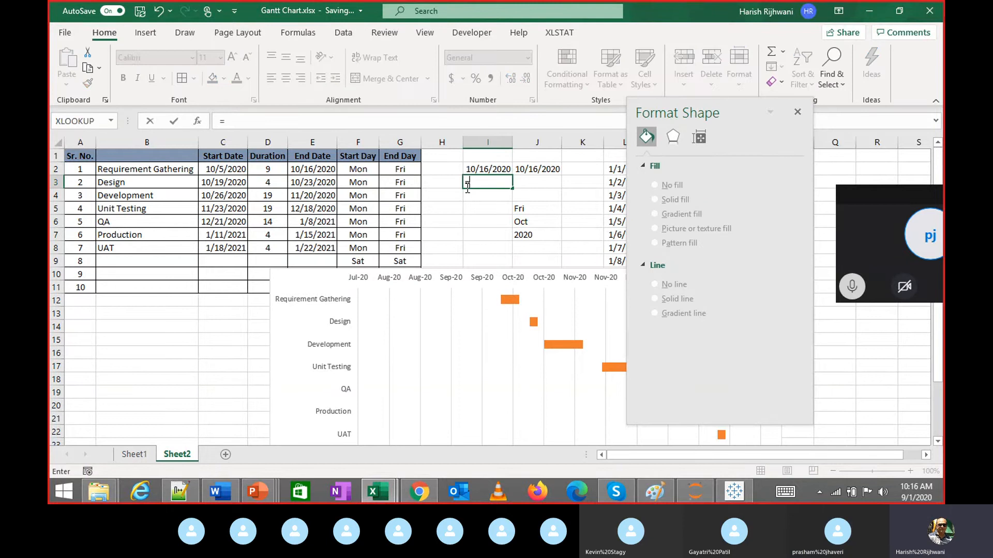
key(Up)
key(Up)
key(Left)
key(Left)
key(Left)
key(Down)
key(Left)
key(Left)
key(Left)
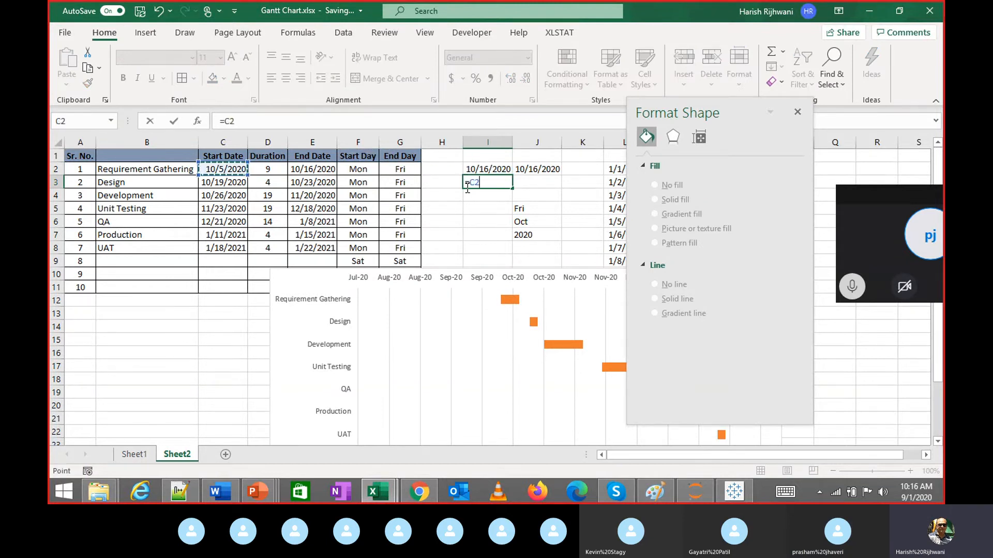
key(ctrl+Return)
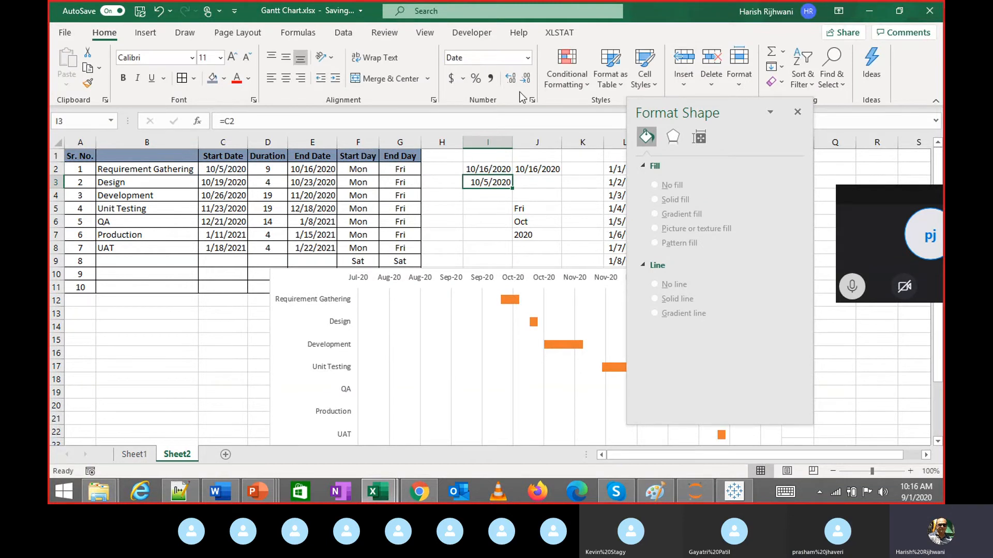
click(527, 58)
click(520, 77)
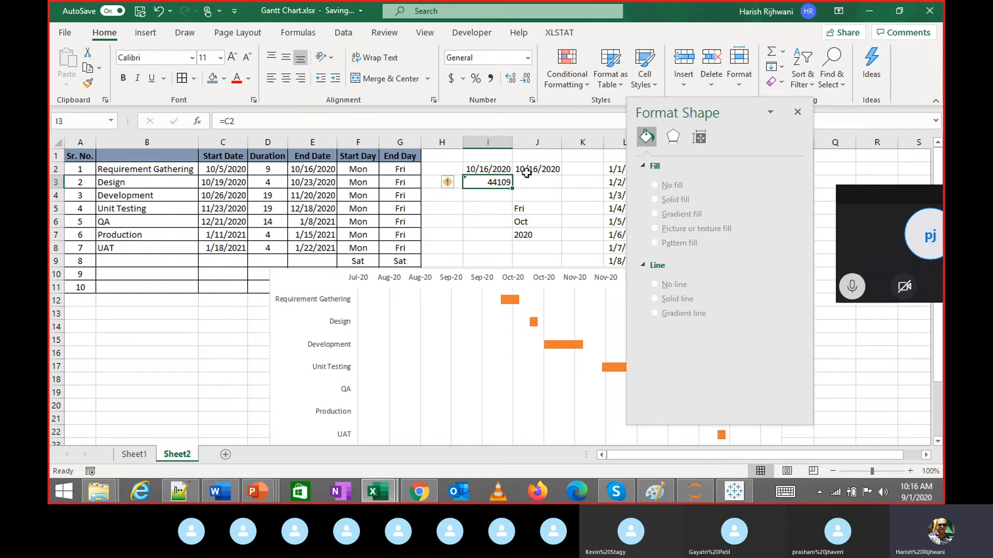
Set the minimum bound of the chart's date axis to 44109
click(499, 275)
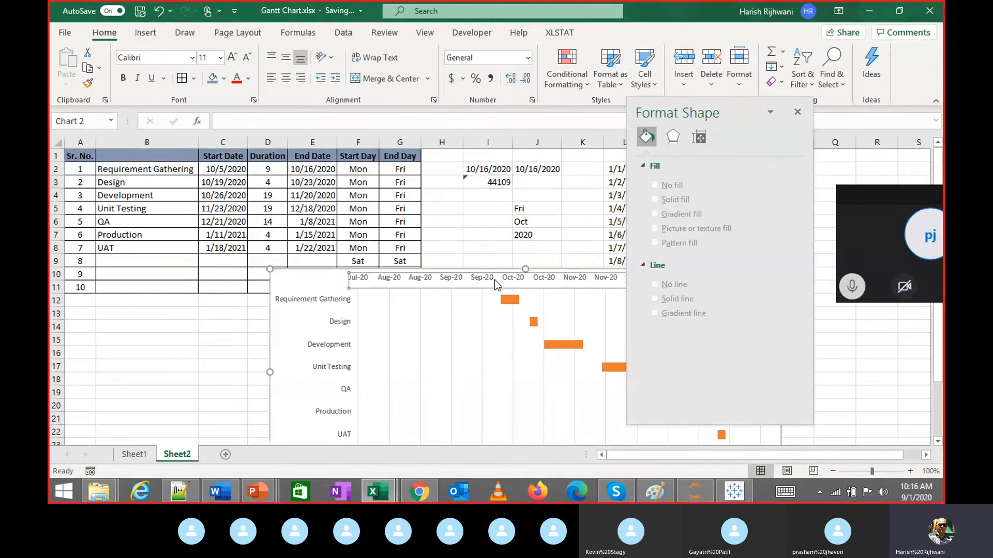
click(719, 219)
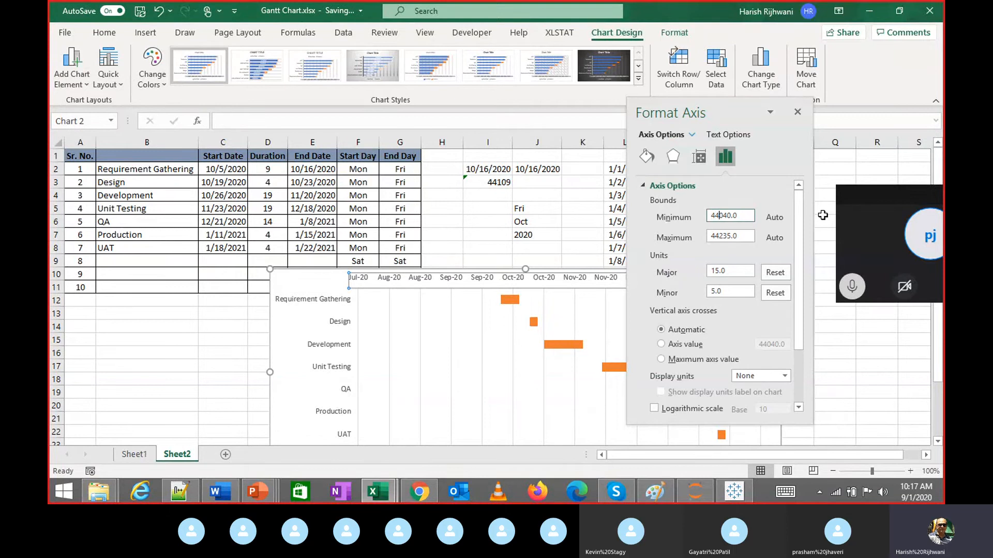
text(109)
key(Return)
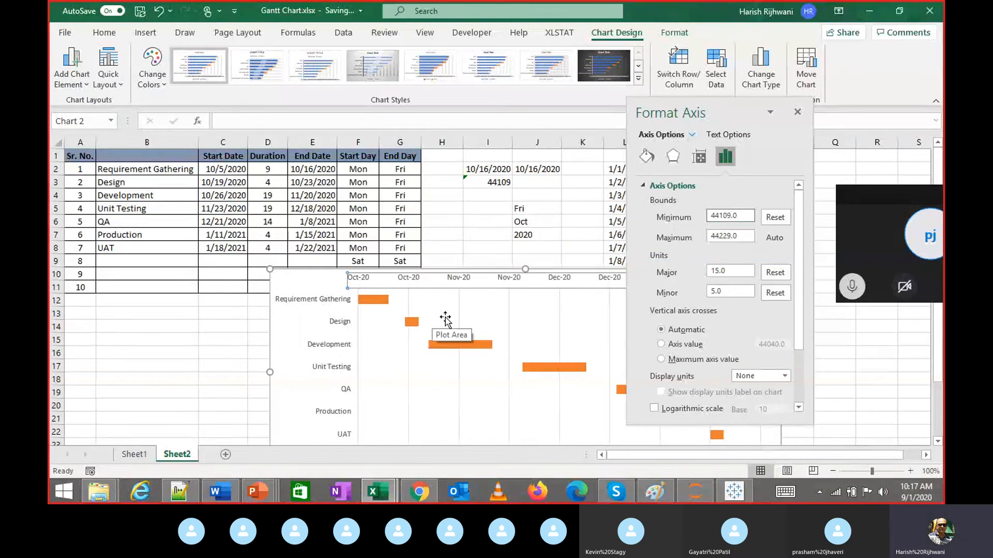
Move the formatting pane away from the chart, and place the chart below the schedule table
drag(741, 103, 868, 62)
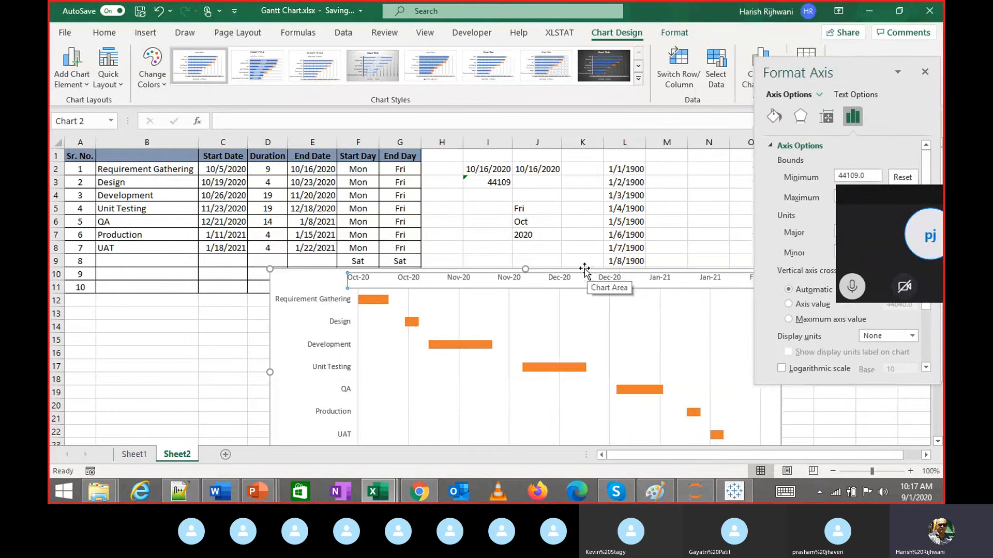
drag(587, 267, 524, 249)
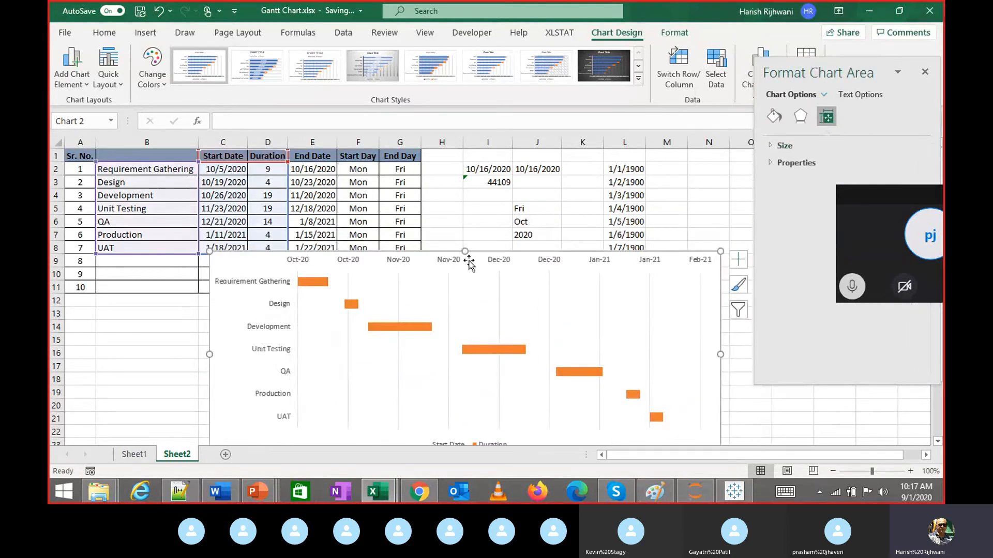
drag(462, 274, 472, 329)
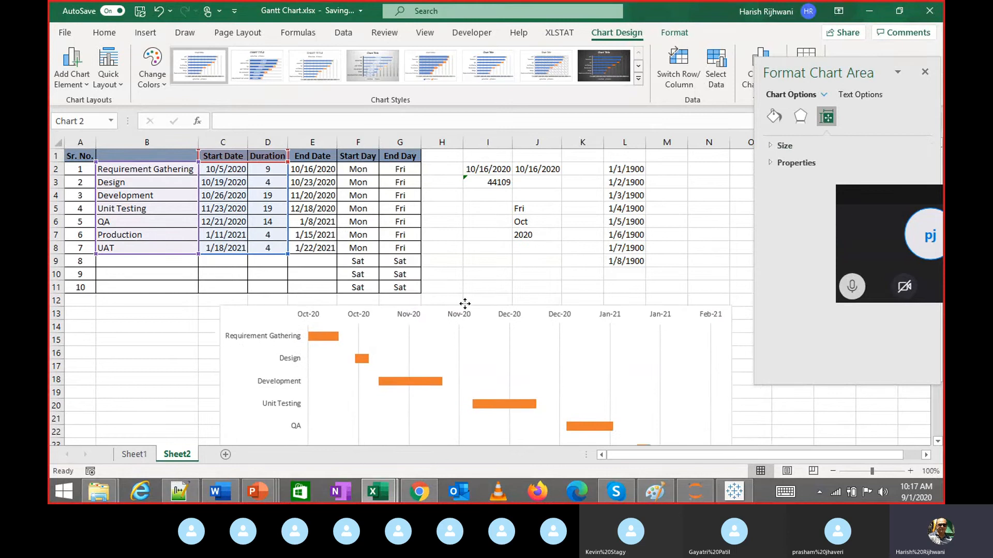
Reference the UAT end date in cell I8 with =E8, and format it as General to get the date's serial number
click(484, 247)
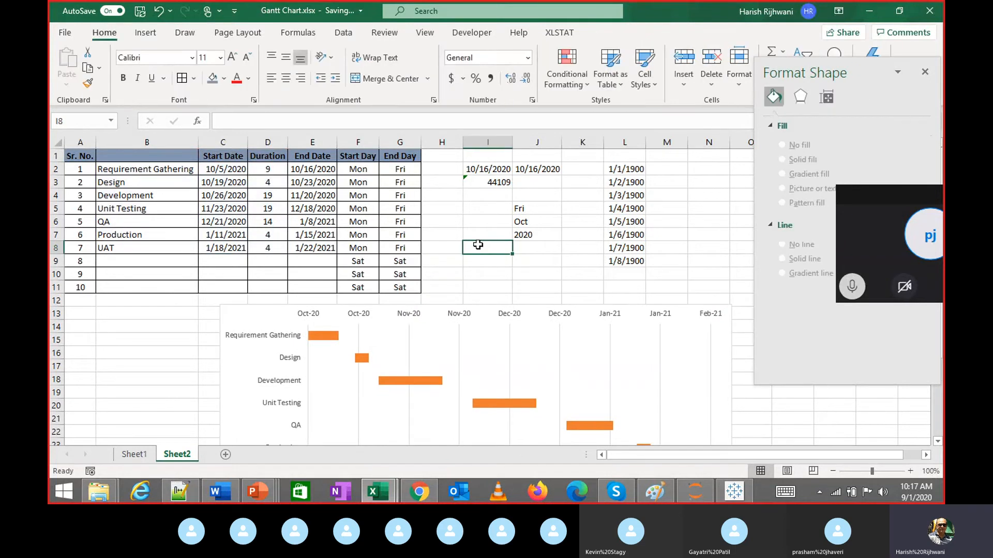
text(=)
key(Left)
key(Left)
key(Left)
key(Left)
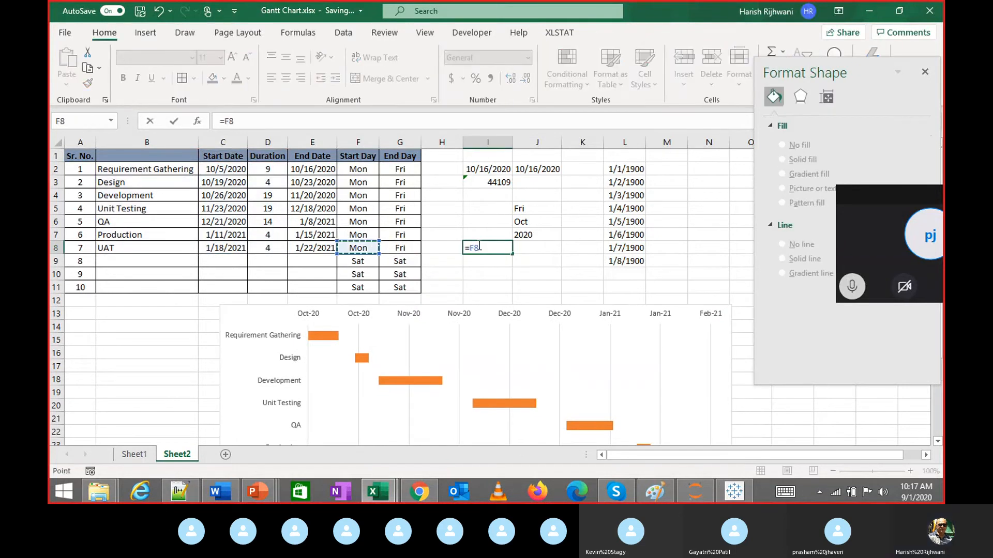
key(ctrl+Return)
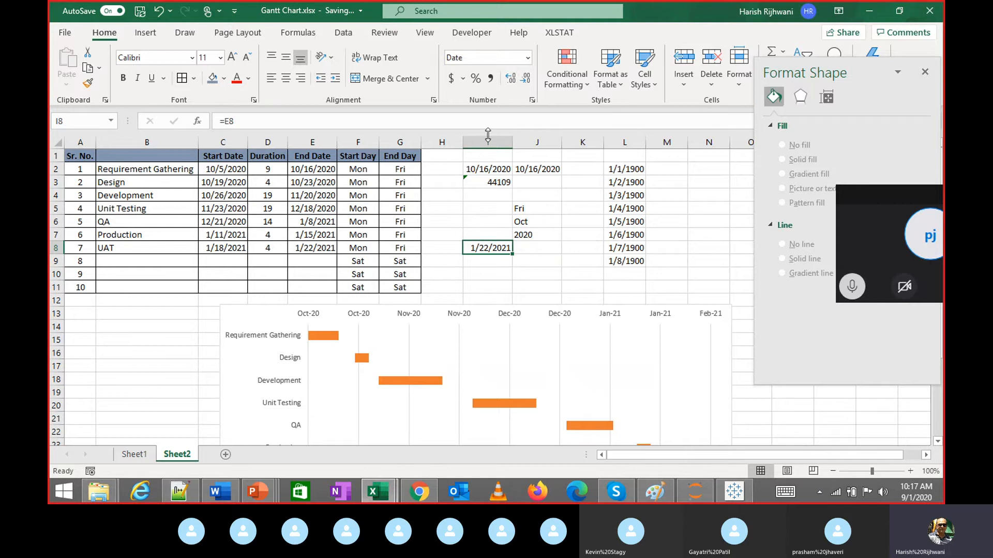
click(527, 57)
click(502, 88)
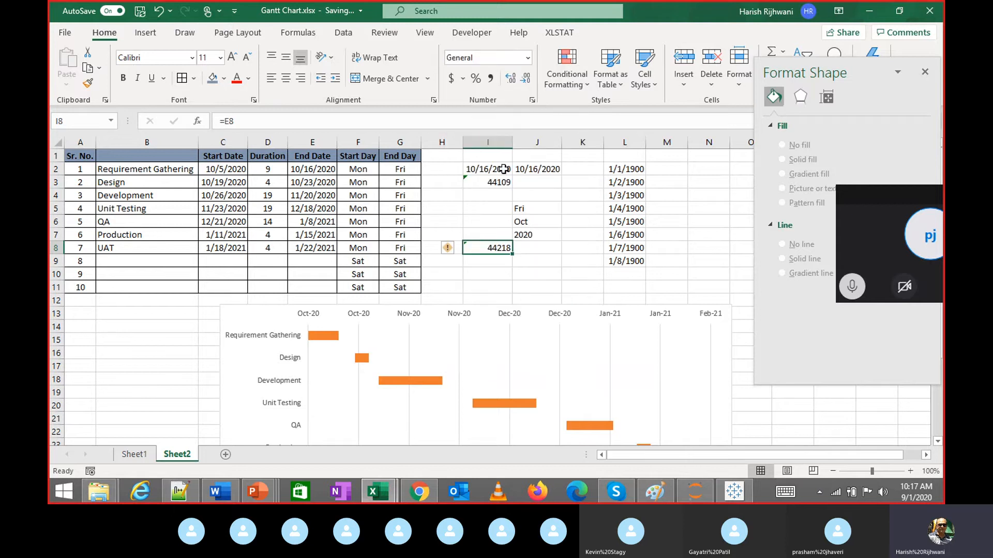
Move the chart up to just below the UAT row, and shift the axis formatting pane inward before closing it
drag(458, 309, 414, 268)
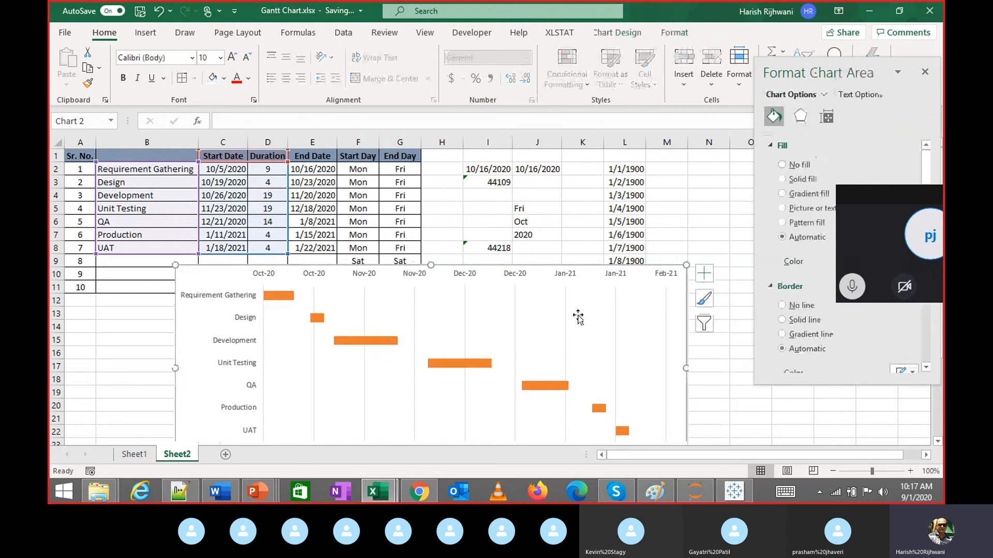
click(511, 278)
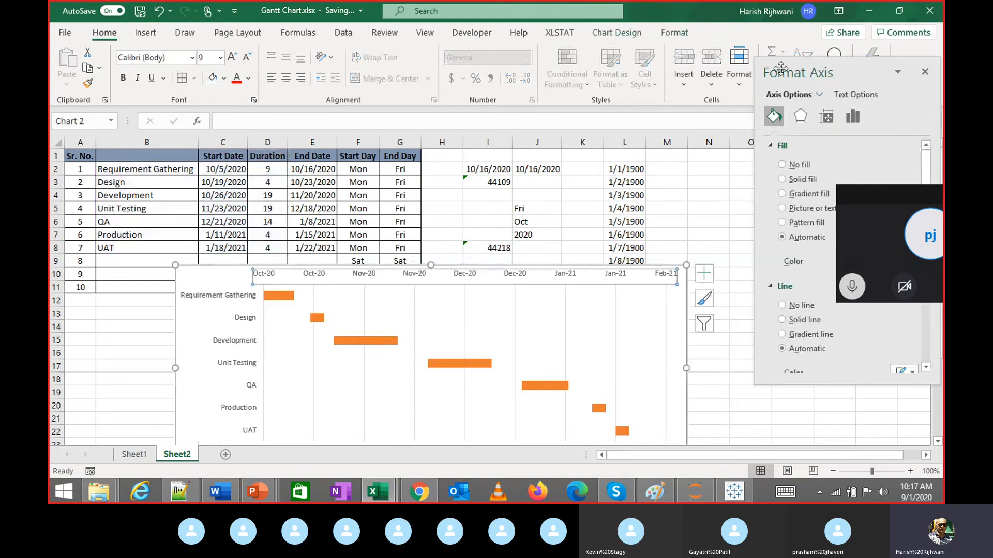
drag(781, 74, 669, 87)
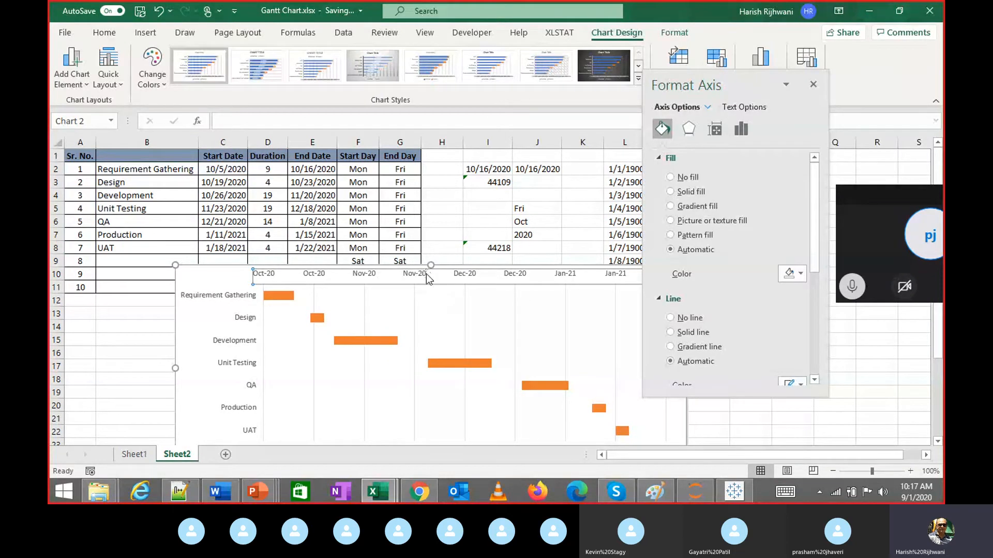
click(813, 84)
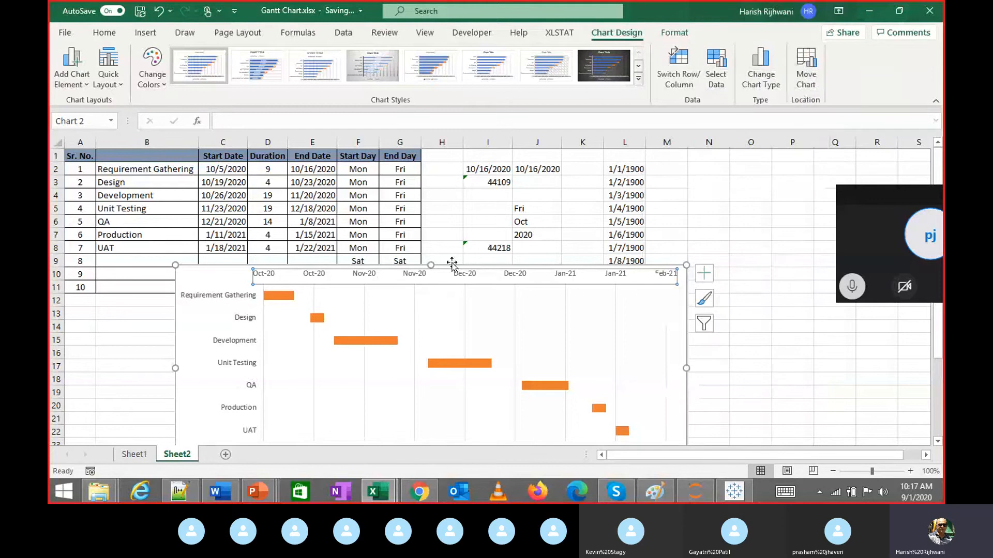
double_click(526, 265)
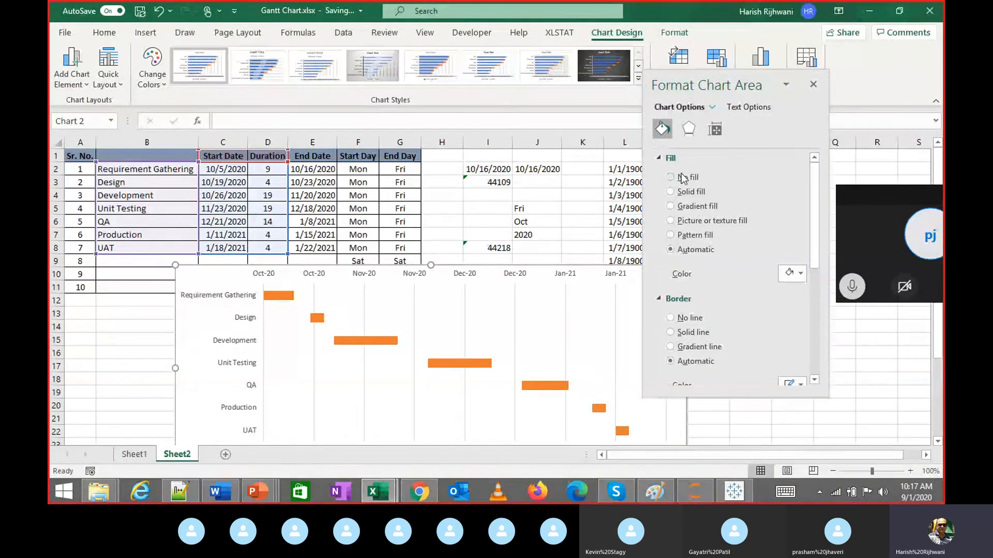
click(723, 130)
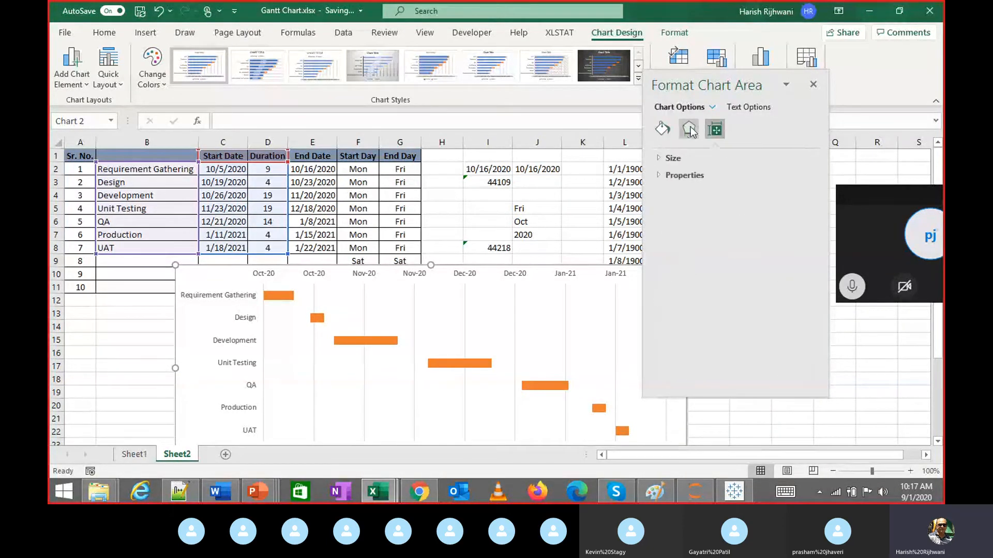
click(745, 107)
click(814, 84)
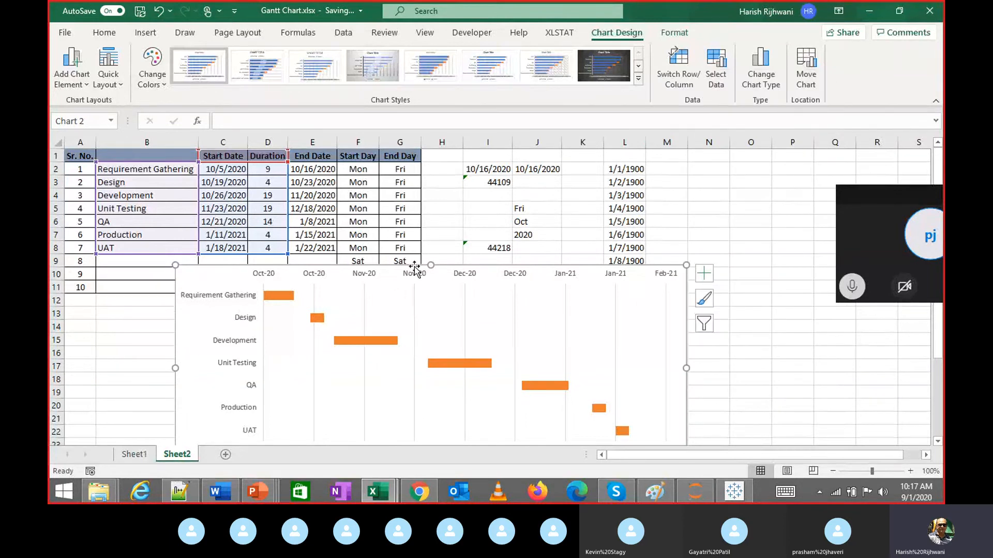
key(Escape)
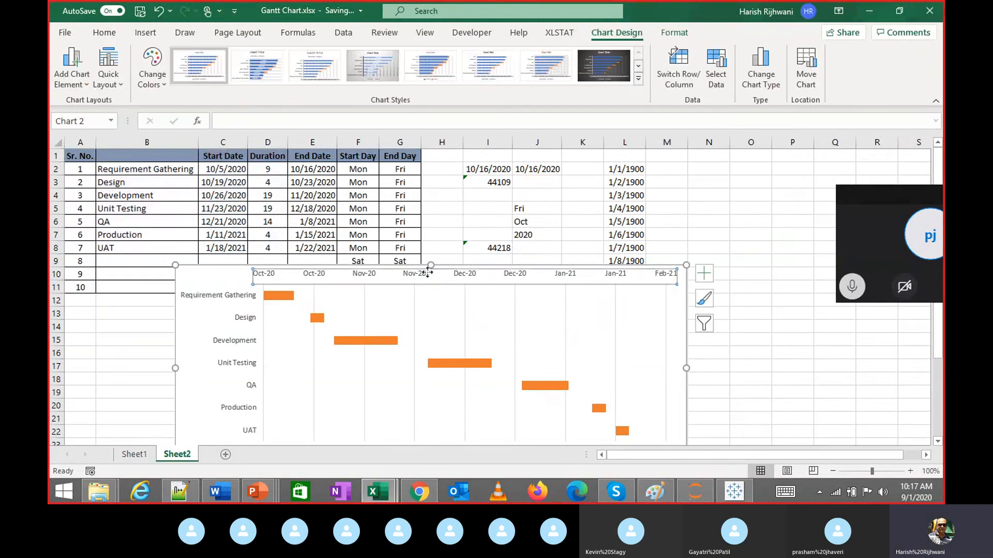
Set the maximum bound of the chart's date axis to 44218
double_click(427, 272)
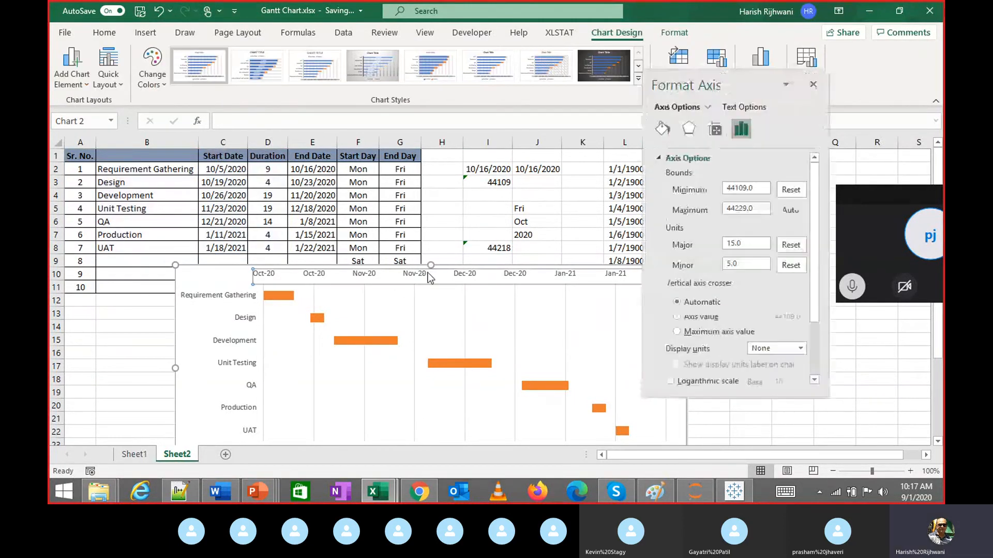
click(742, 208)
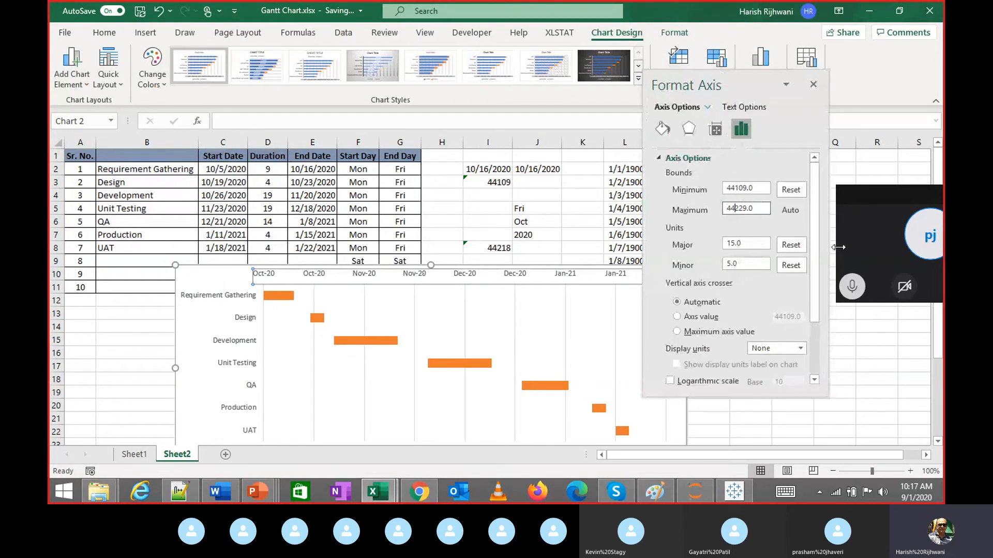
key(Right)
key(shift+Right)
text(18)
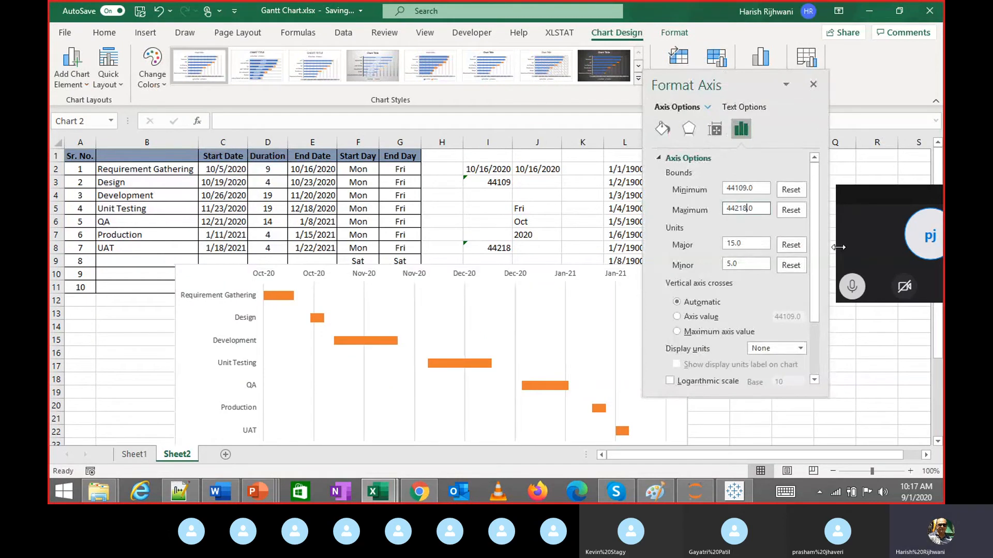
click(813, 84)
Move the chart up beside the schedule and shrink it, and delete its legend
drag(523, 266, 607, 206)
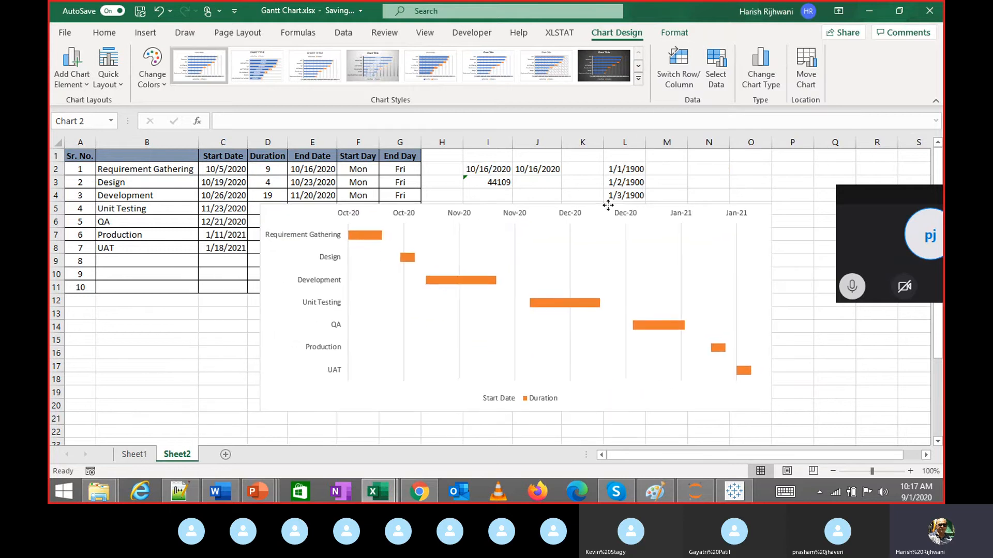
drag(770, 411, 658, 403)
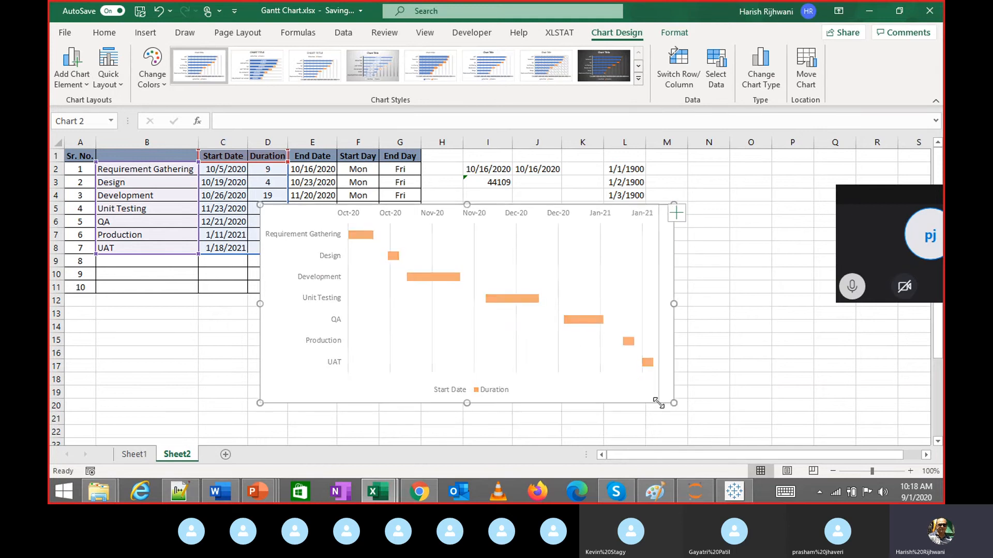
click(490, 397)
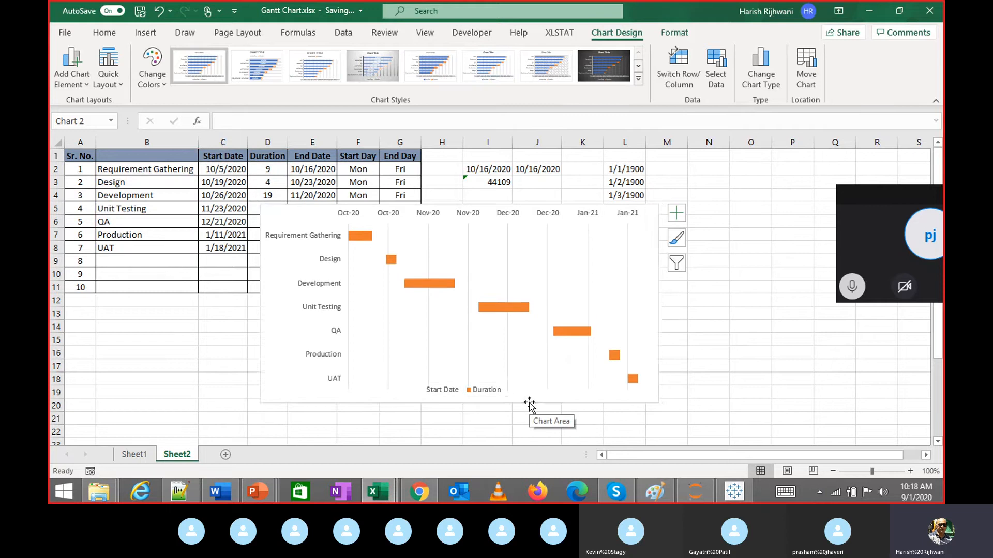
key(Delete)
Give the chart's plot area a solid light grey fill
click(524, 237)
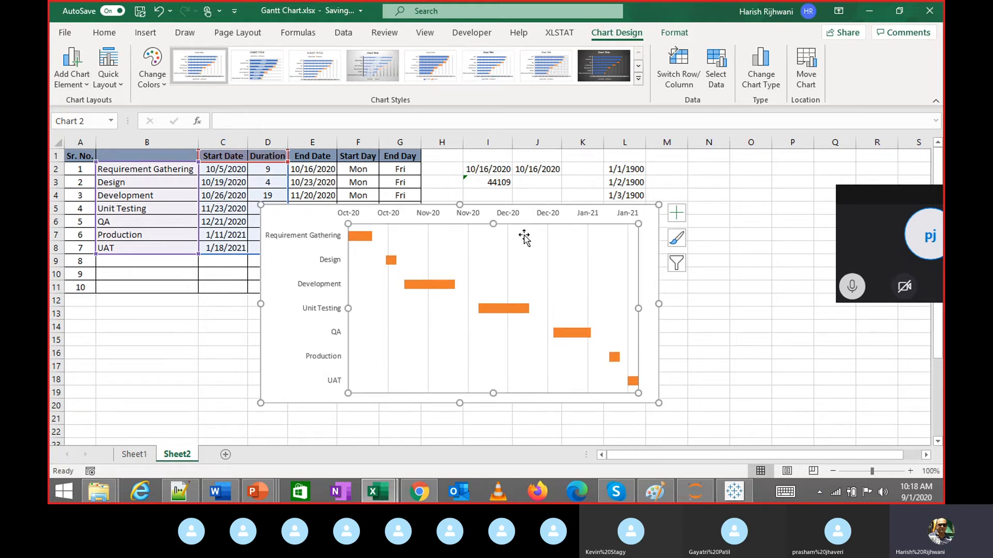
right_click(524, 236)
click(575, 352)
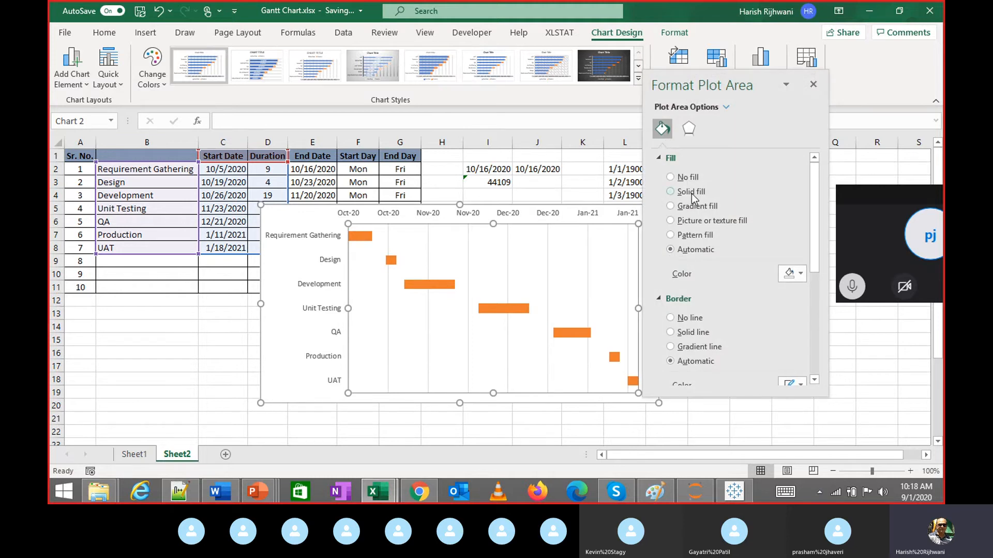
click(690, 192)
click(786, 274)
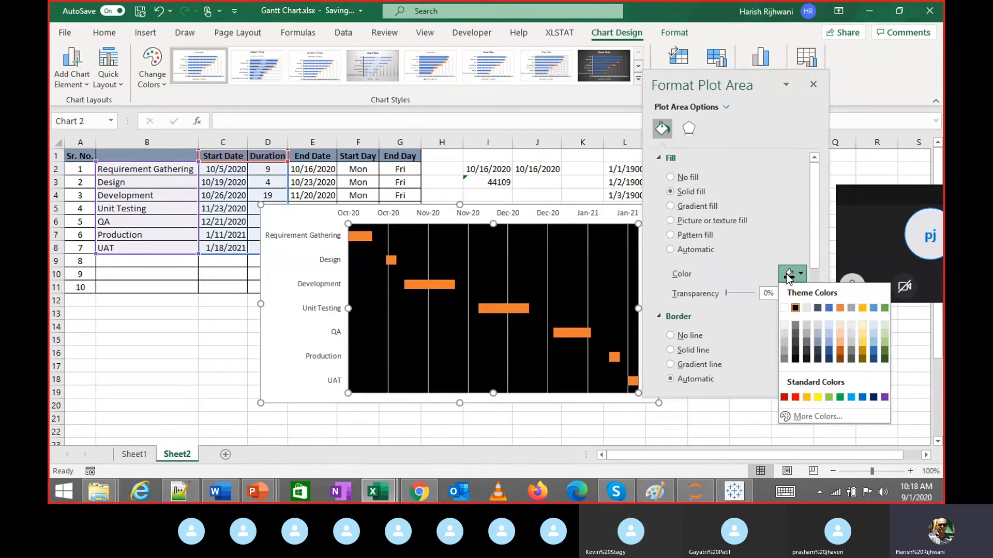
click(784, 326)
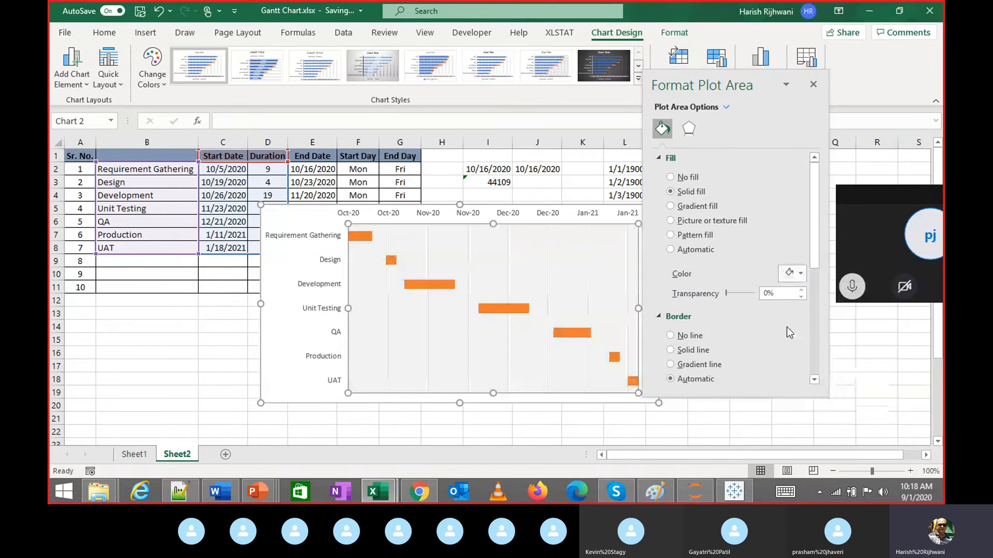
Try a light blue-grey fill on the plot area, and return it to light grey
click(786, 275)
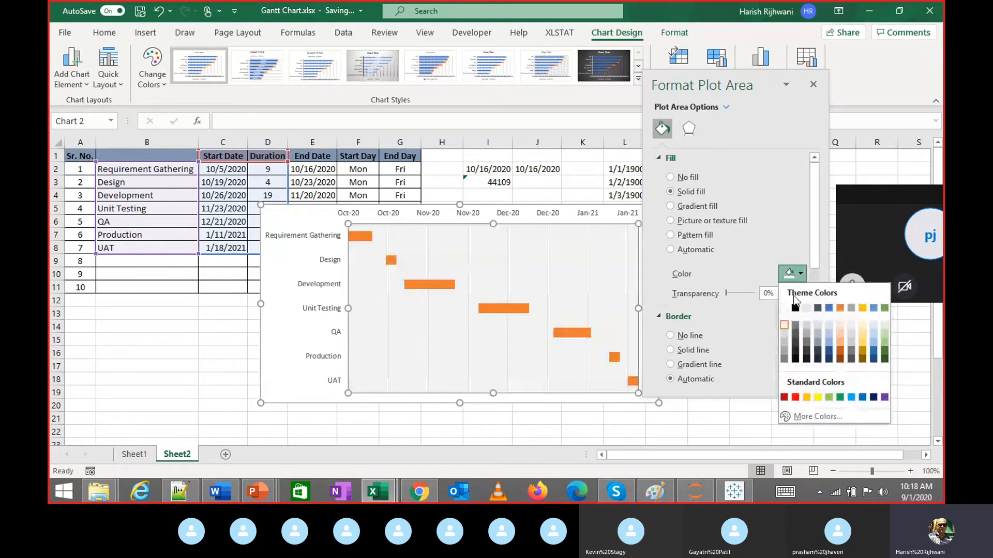
click(820, 326)
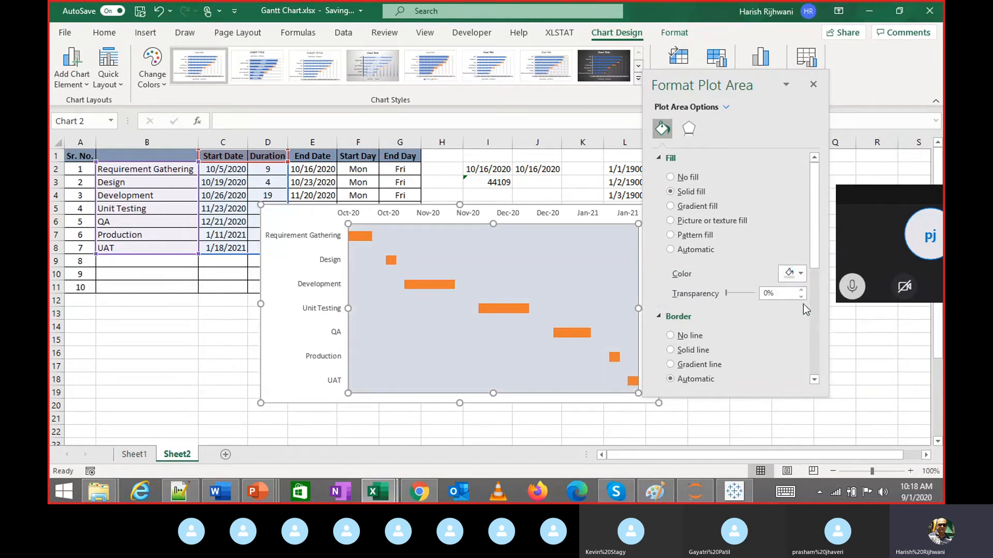
click(800, 275)
click(784, 306)
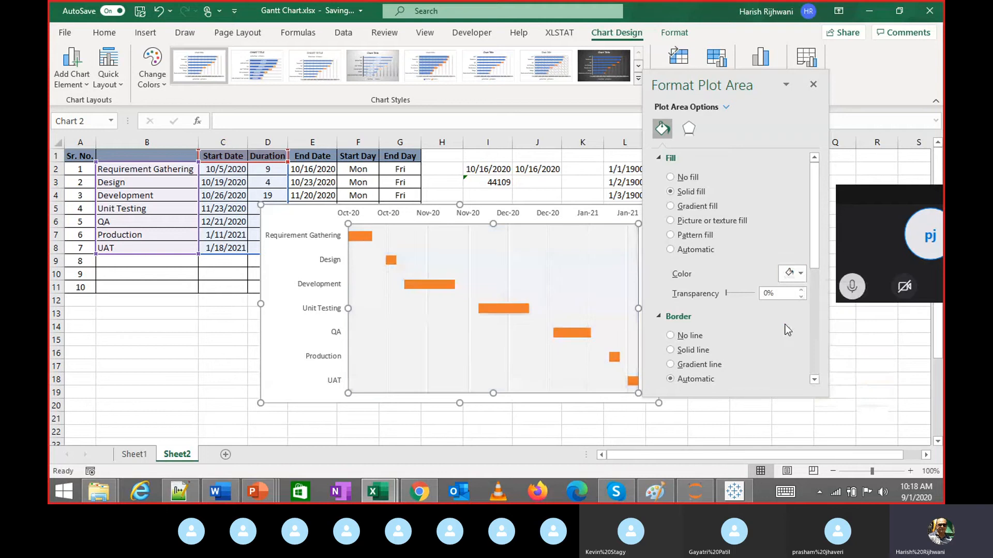
Fill the Duration bars with solid dark blue, and deselect the chart
click(508, 276)
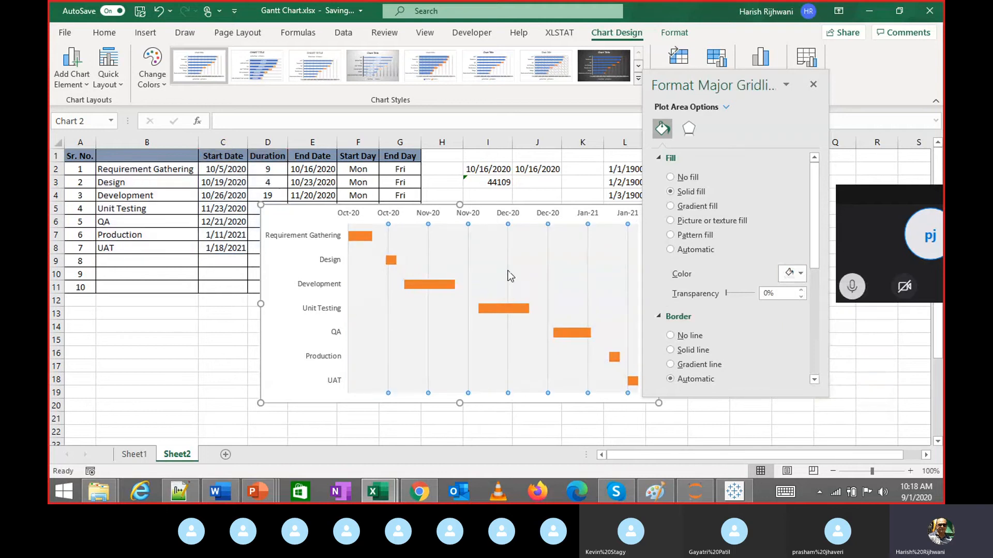
click(235, 324)
click(362, 239)
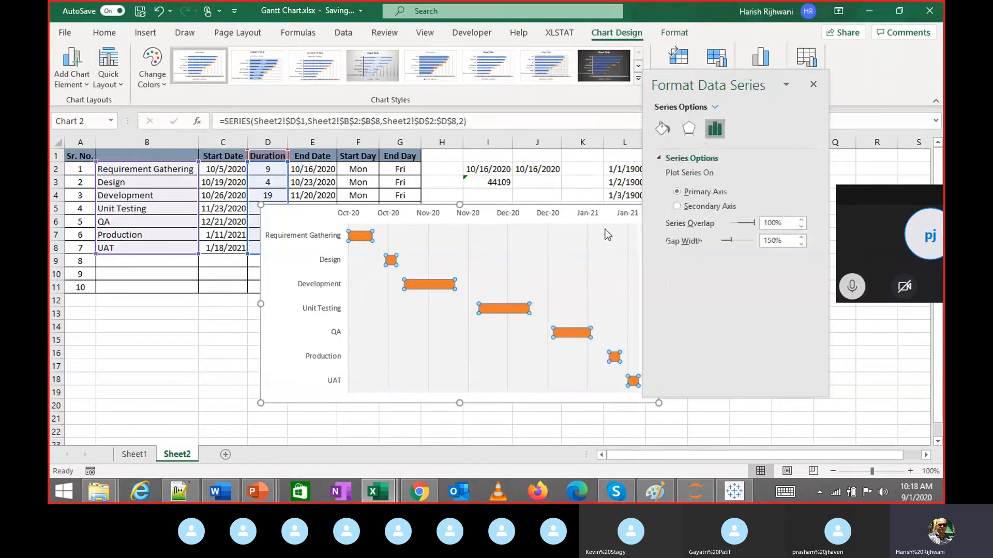
click(671, 129)
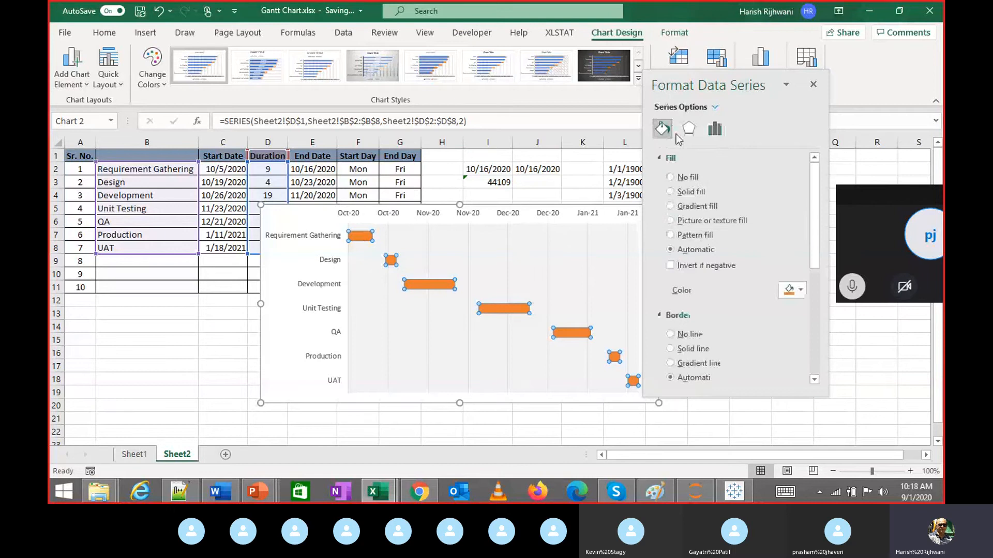
click(791, 291)
click(820, 324)
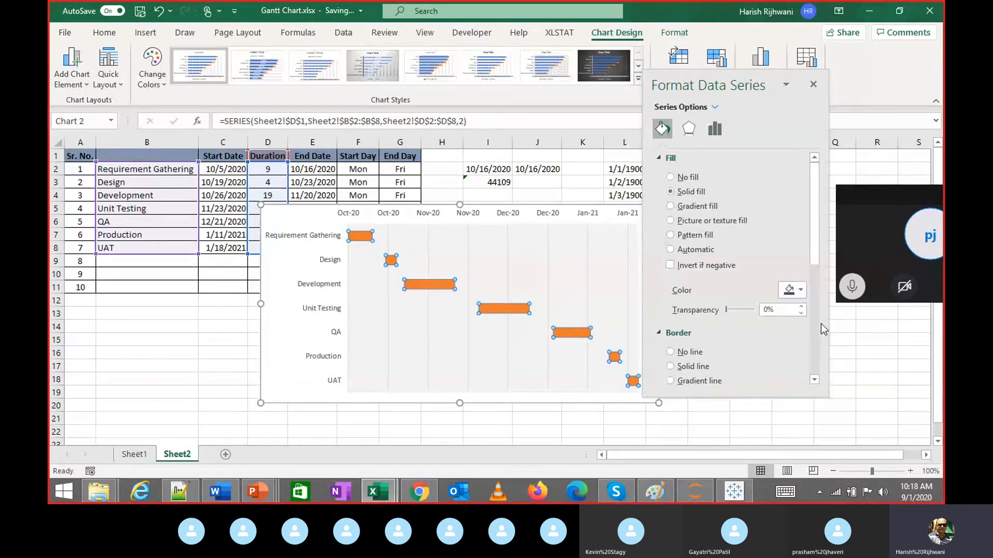
click(795, 290)
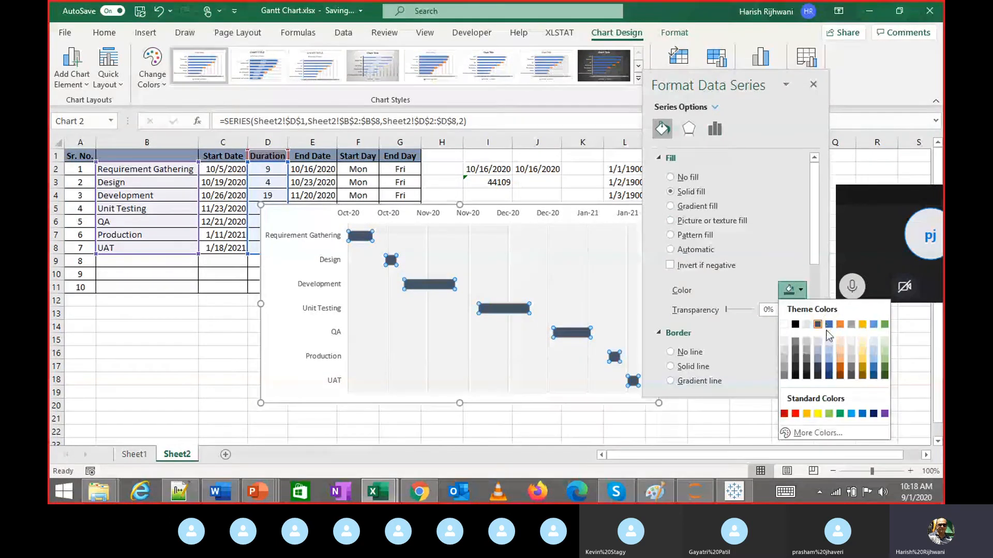
click(829, 368)
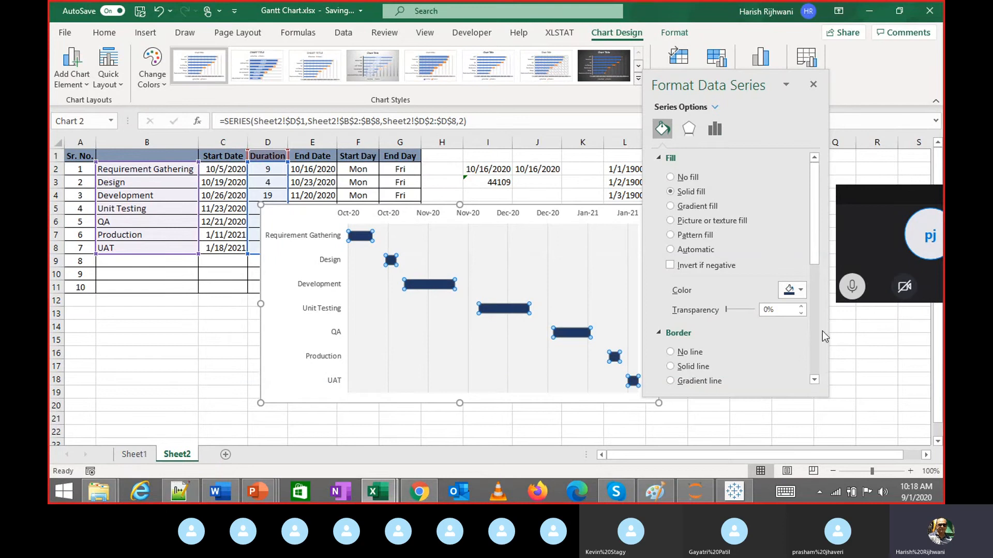
click(814, 86)
click(734, 394)
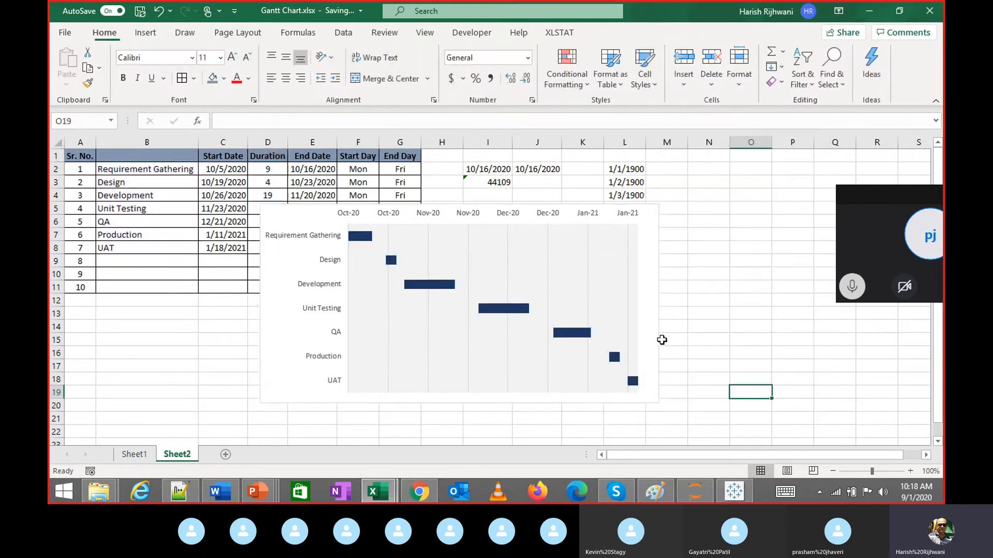
Resize the chart slightly, and move it away from the schedule so the End Date column is uncovered
drag(445, 204, 530, 217)
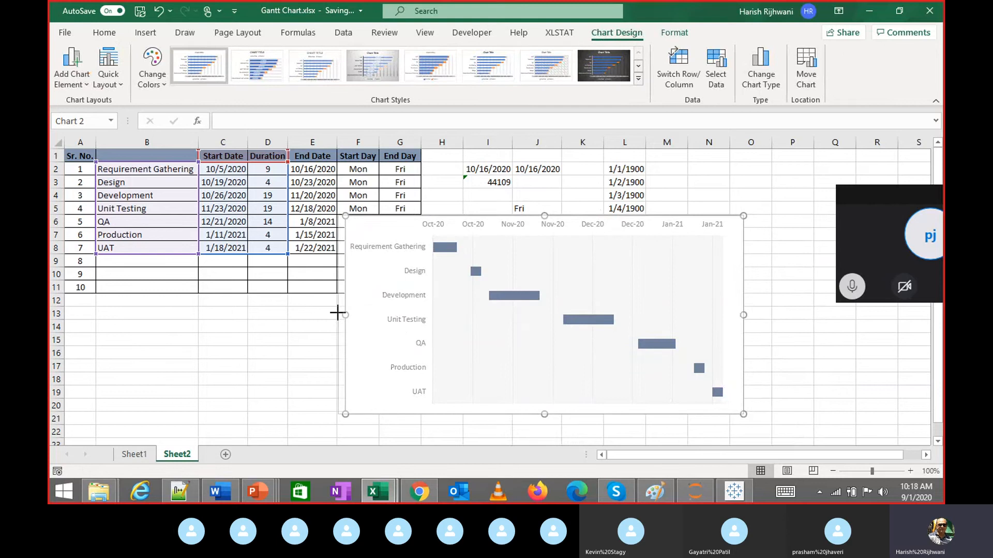
drag(338, 313, 338, 314)
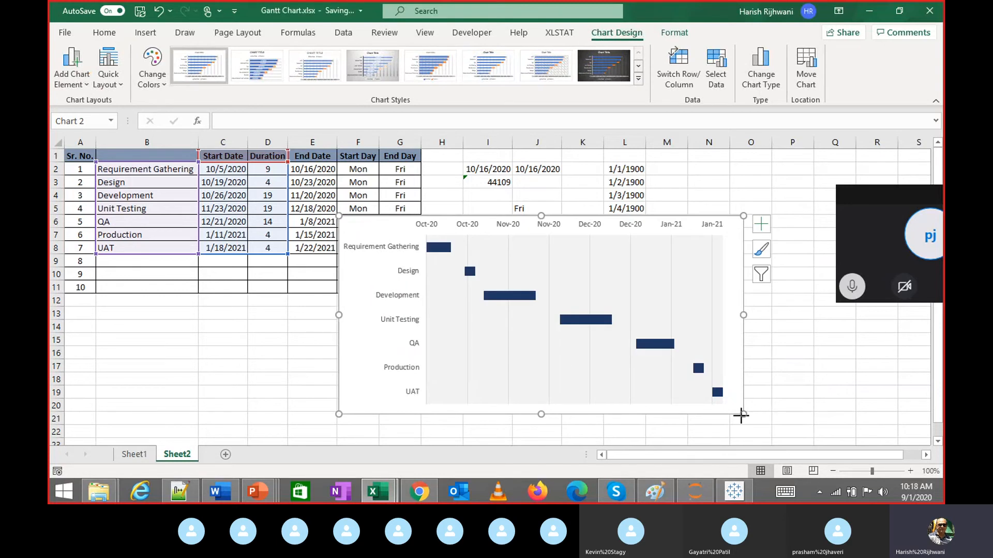
drag(741, 415, 735, 417)
click(770, 401)
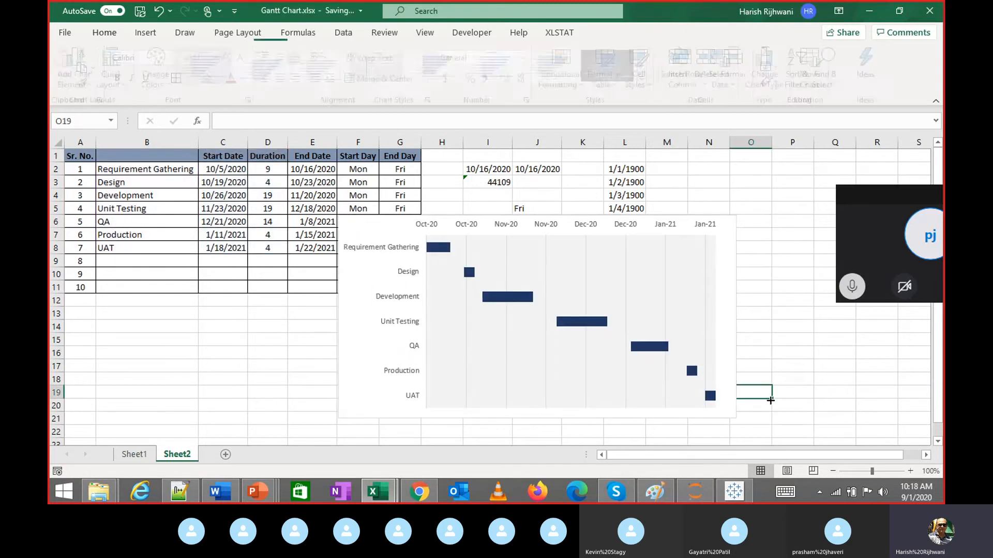
drag(474, 216, 531, 222)
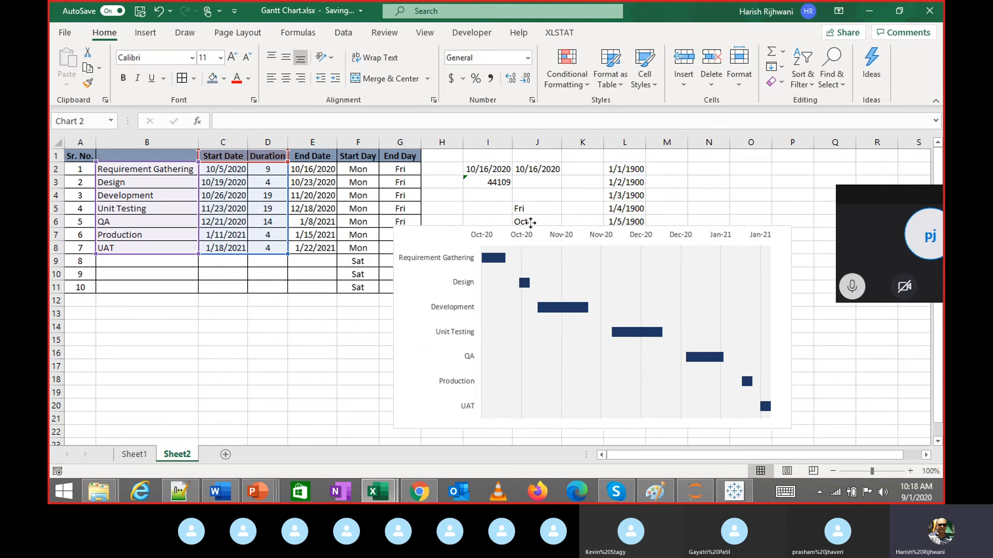
click(301, 317)
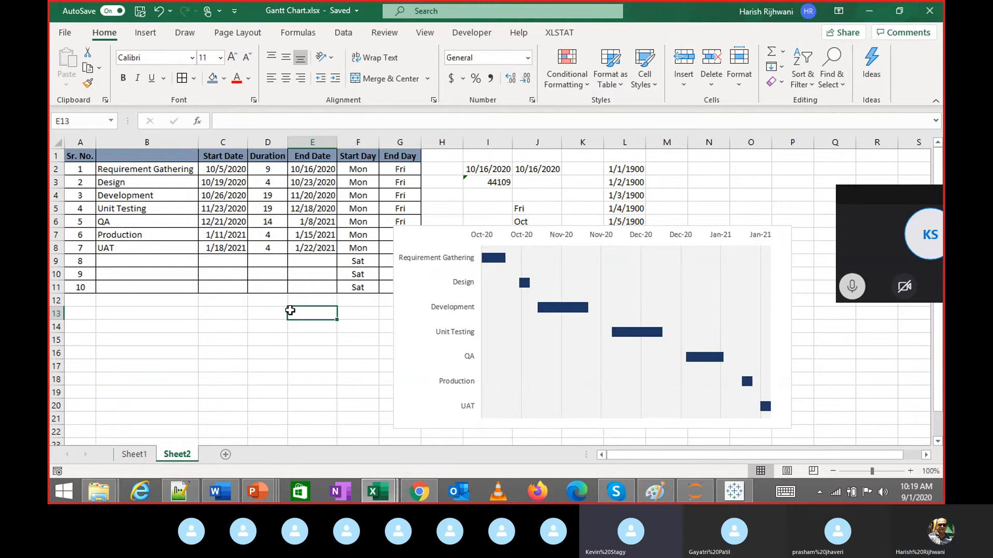
Review the bounds and units of the chart's date axis
double_click(489, 238)
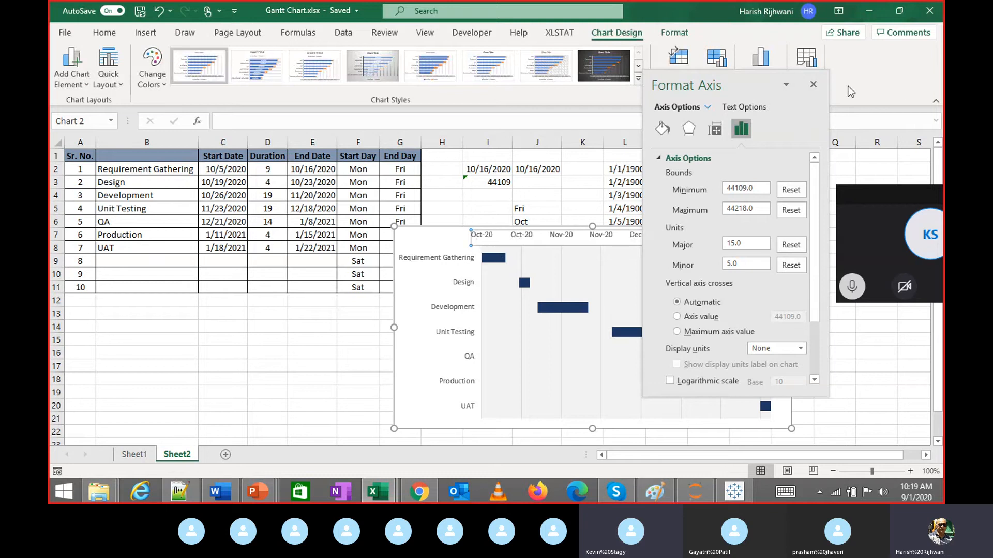
click(813, 85)
click(468, 393)
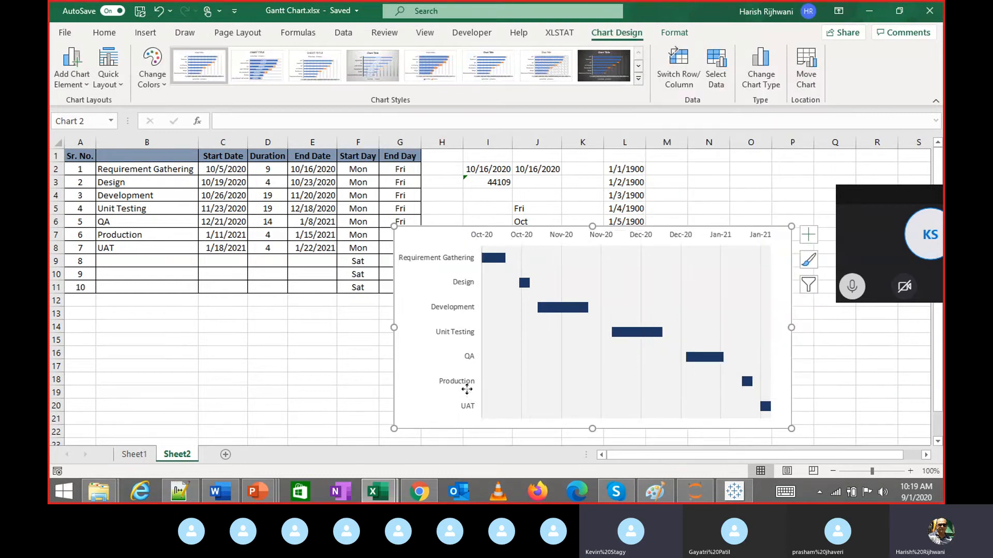
Demonstrate the task axis in normal order by turning reverse category order off and on again, and close the axis formatting
right_click(467, 392)
key(Escape)
right_click(457, 386)
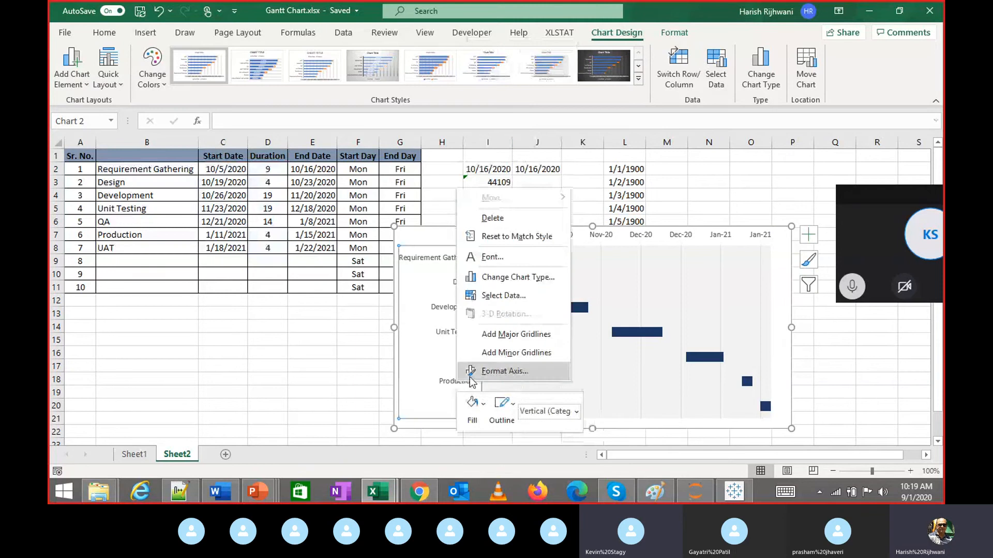
click(479, 376)
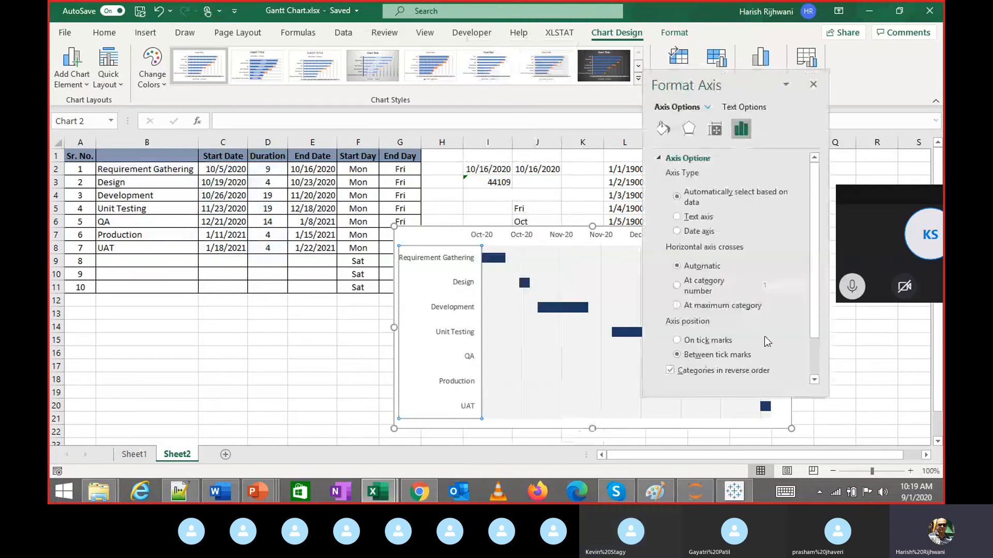
click(670, 370)
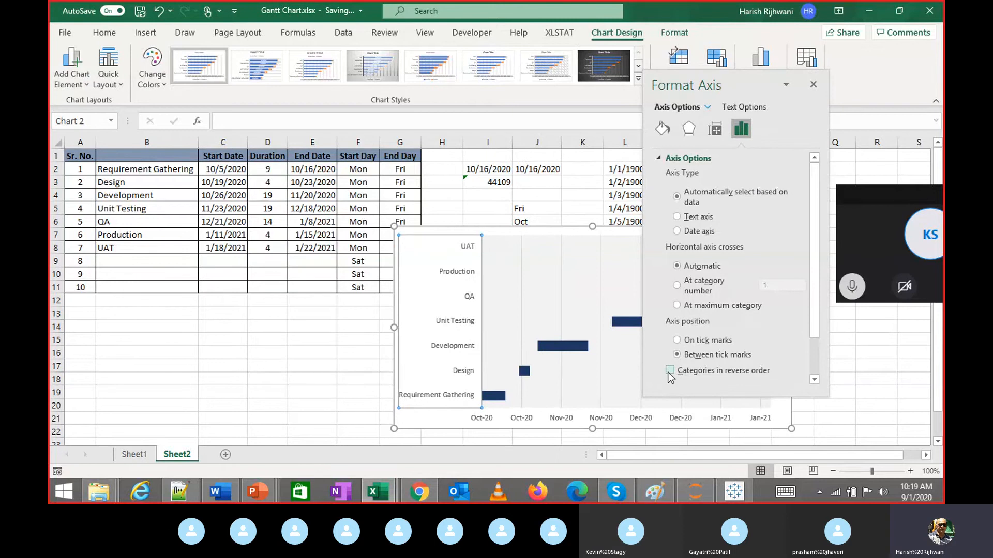
click(670, 370)
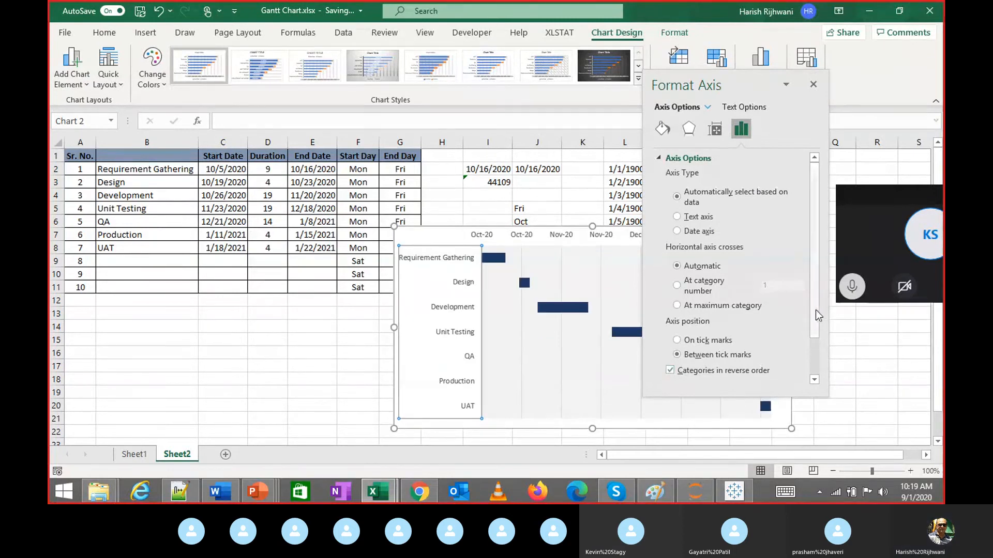
drag(814, 309, 817, 371)
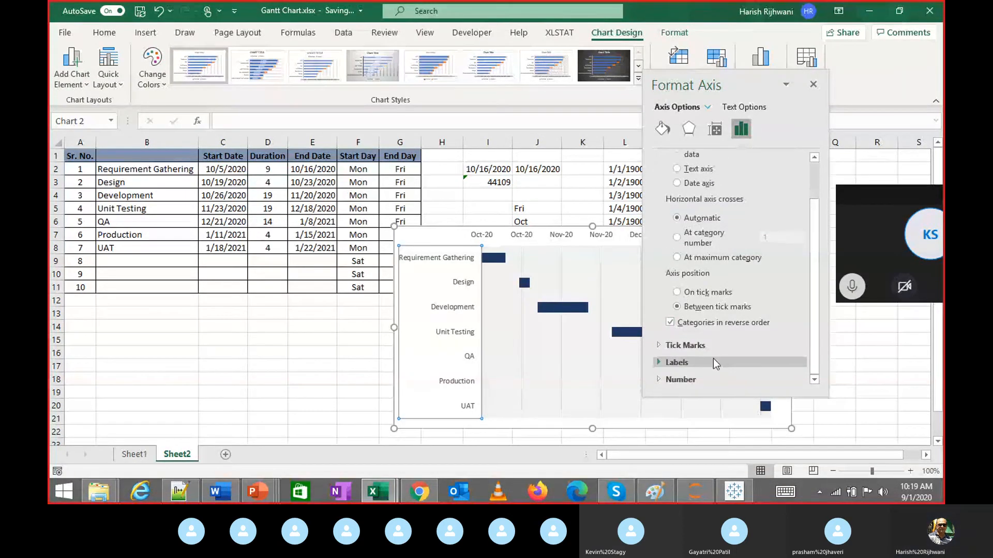
click(670, 324)
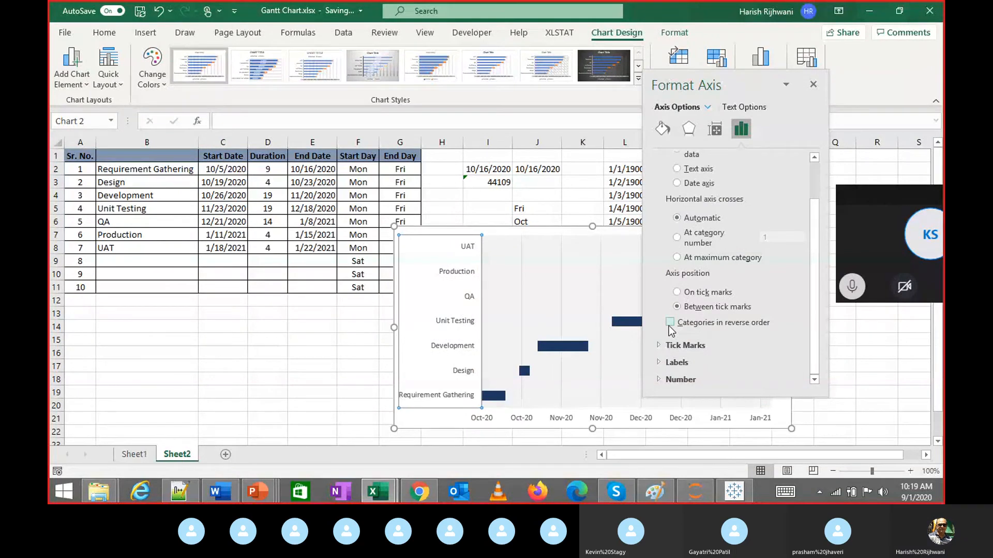
click(669, 323)
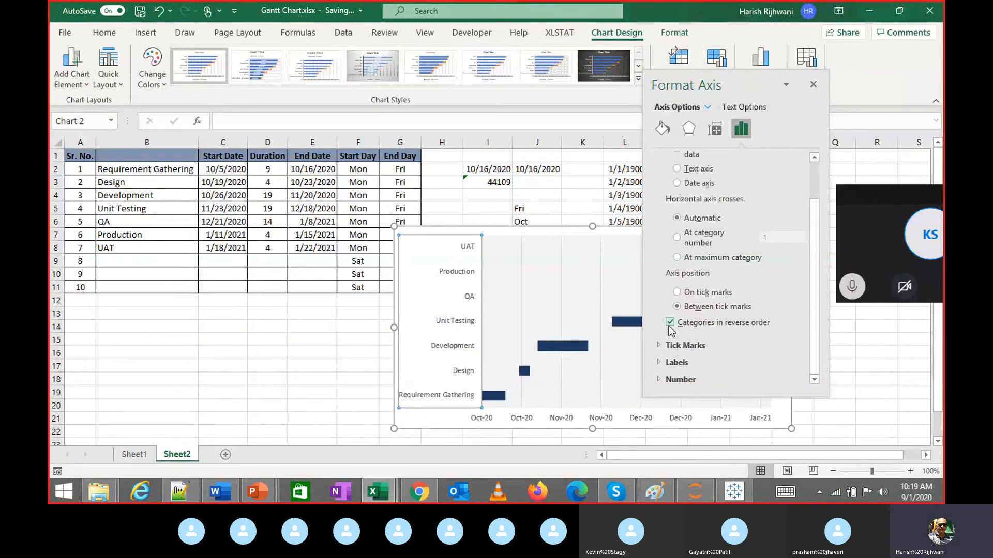
drag(751, 77, 841, 79)
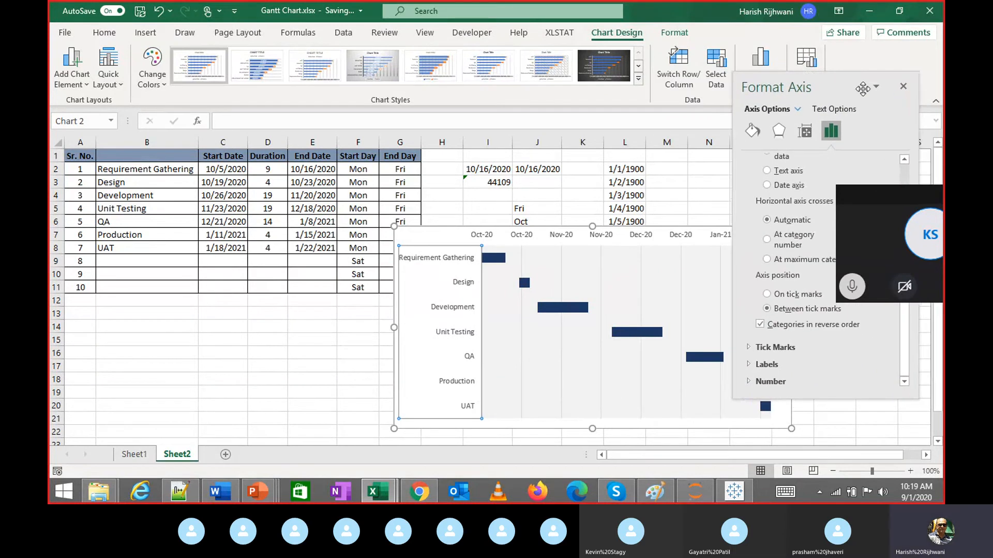
click(902, 87)
Move the chart clear of the schedule so the End Day column is uncovered
click(365, 378)
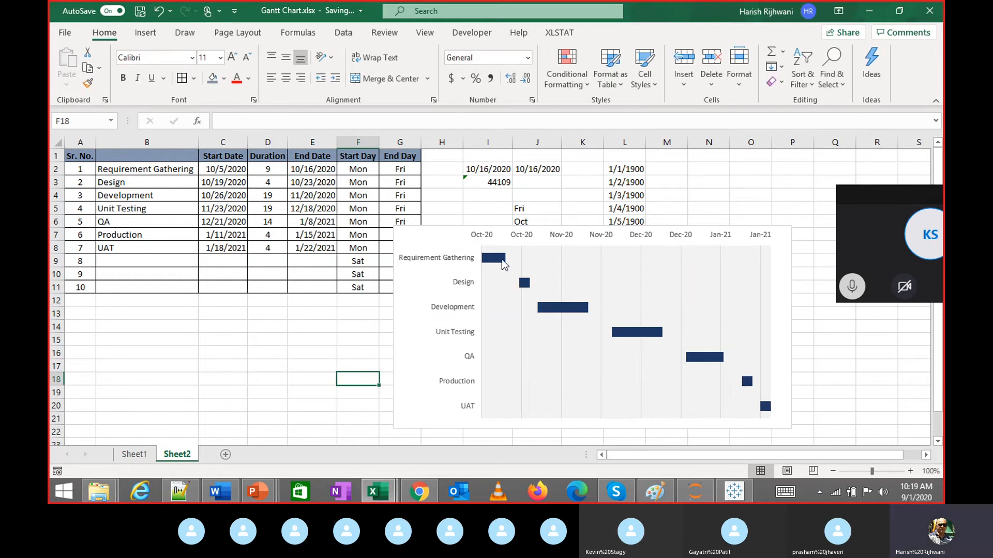
mouse_move(452, 228)
mouse_down()
mouse_move(481, 230)
mouse_move(425, 276)
mouse_move(440, 213)
mouse_up()
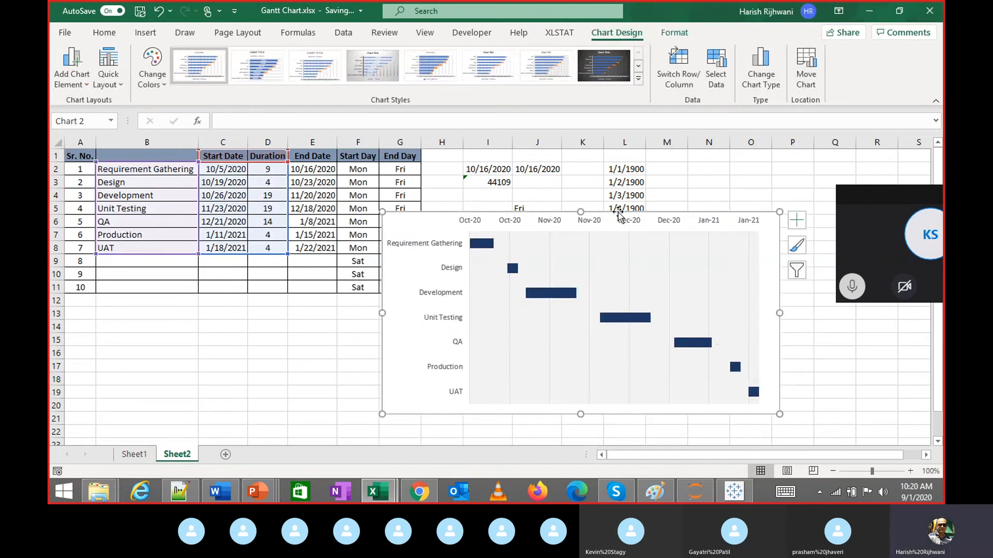
drag(615, 214, 666, 222)
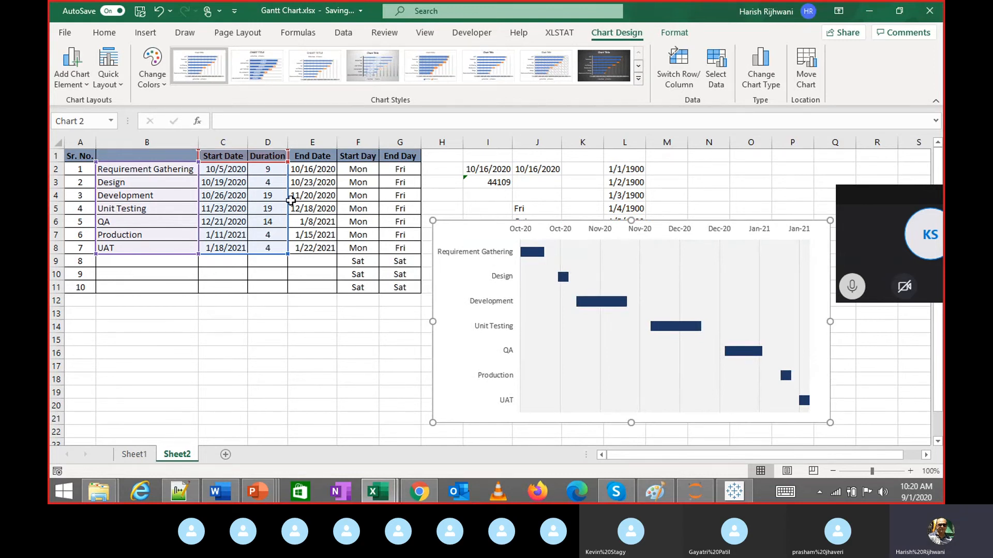
Insert four blank rows above Unit Testing in the schedule
right_click(65, 212)
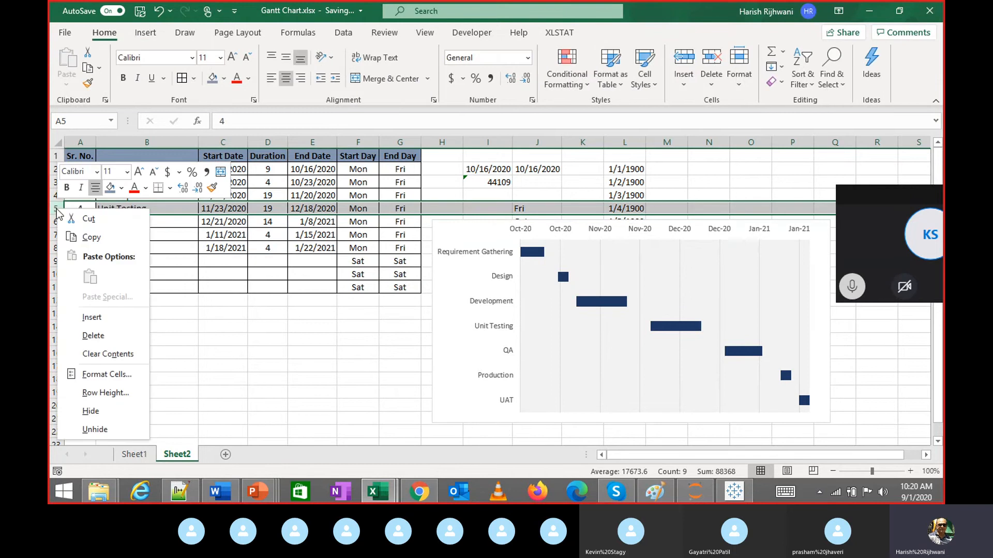
click(237, 269)
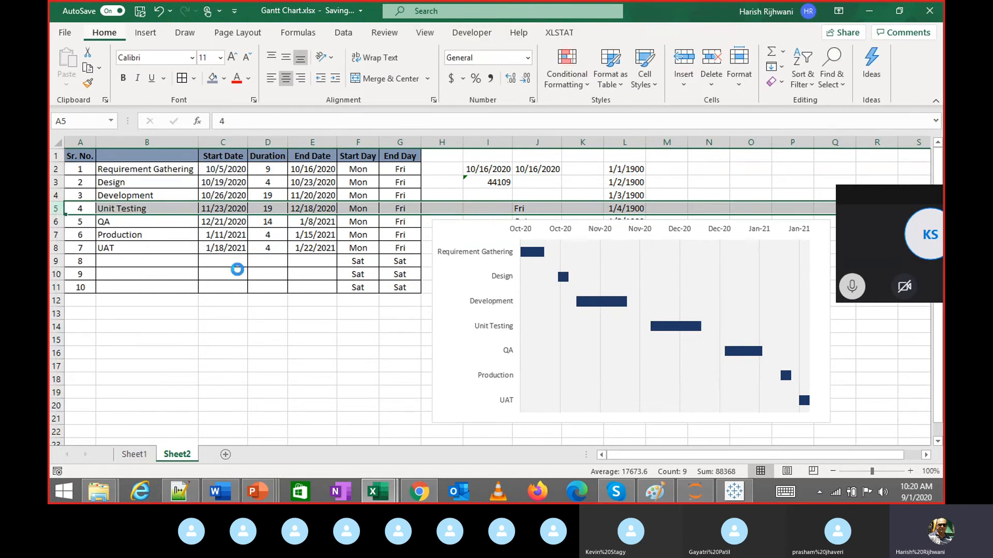
key(ctrl+plus)
key(ctrl+plus)
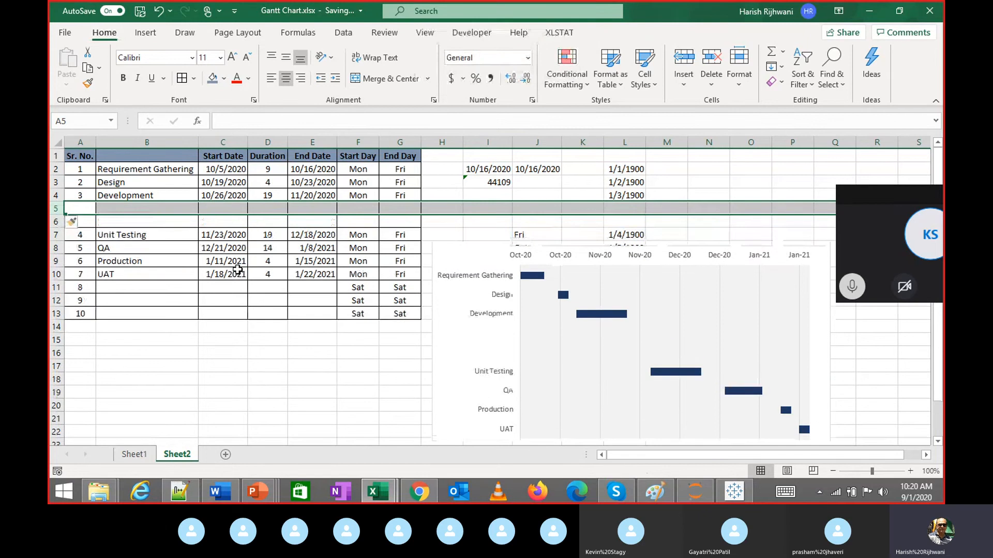
key(ctrl+plus)
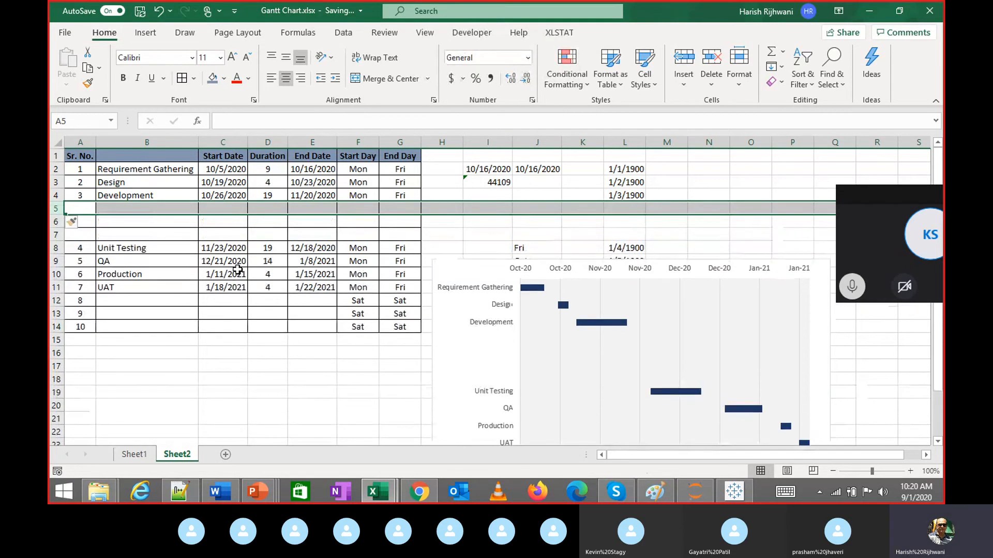
key(alt+i)
key(r)
Enter PGM A as an indented sub-task under Development, and copy it into the three blank rows below
key(Right)
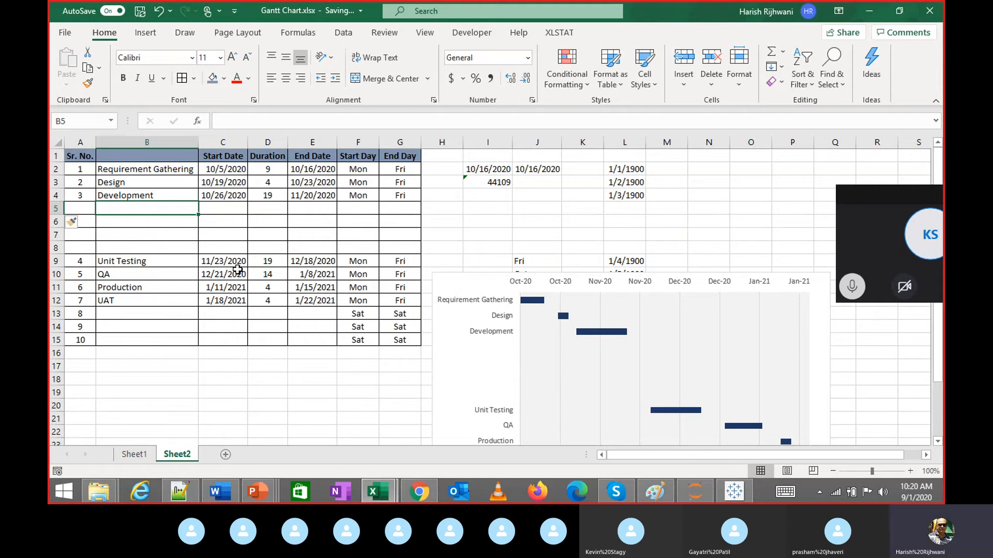
text(PG)
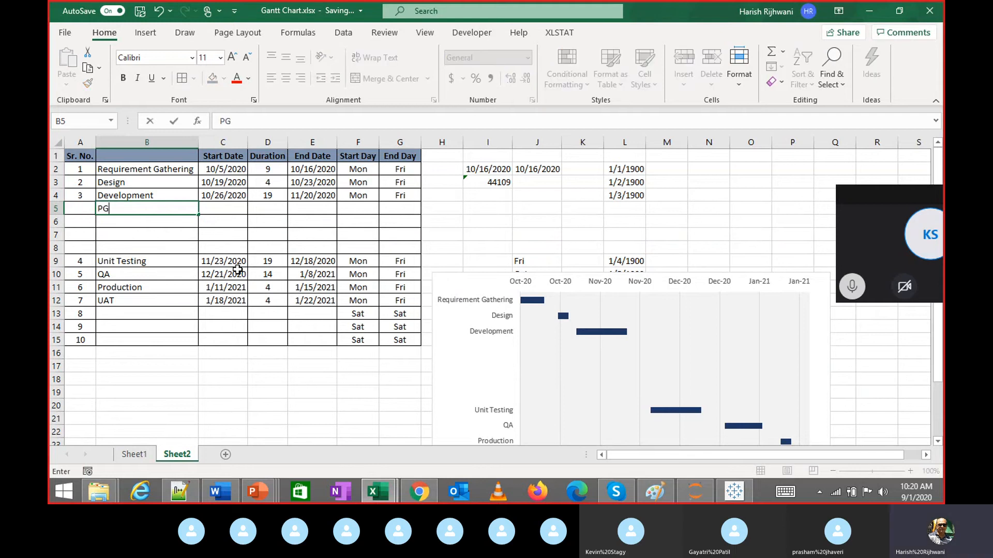
text(M A)
key(ctrl+Return)
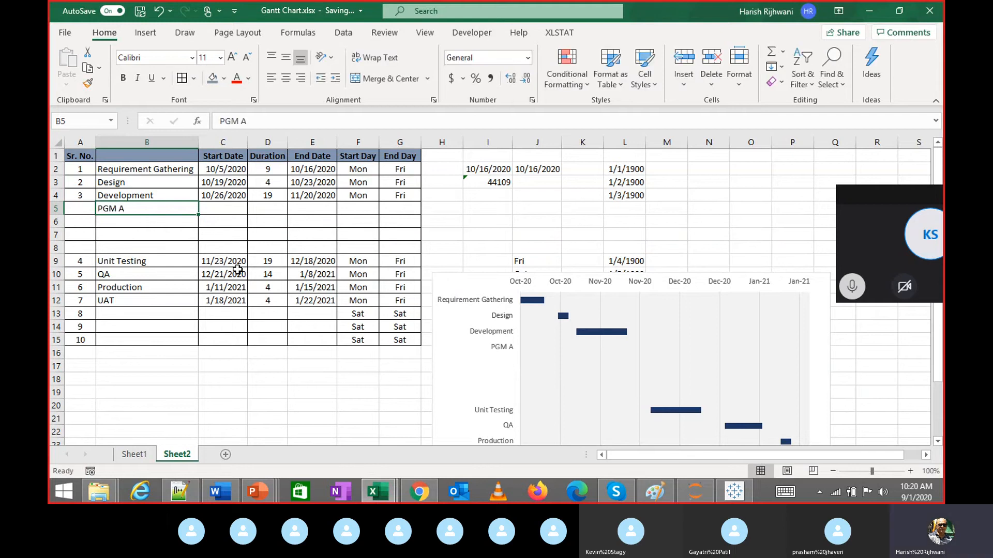
click(336, 79)
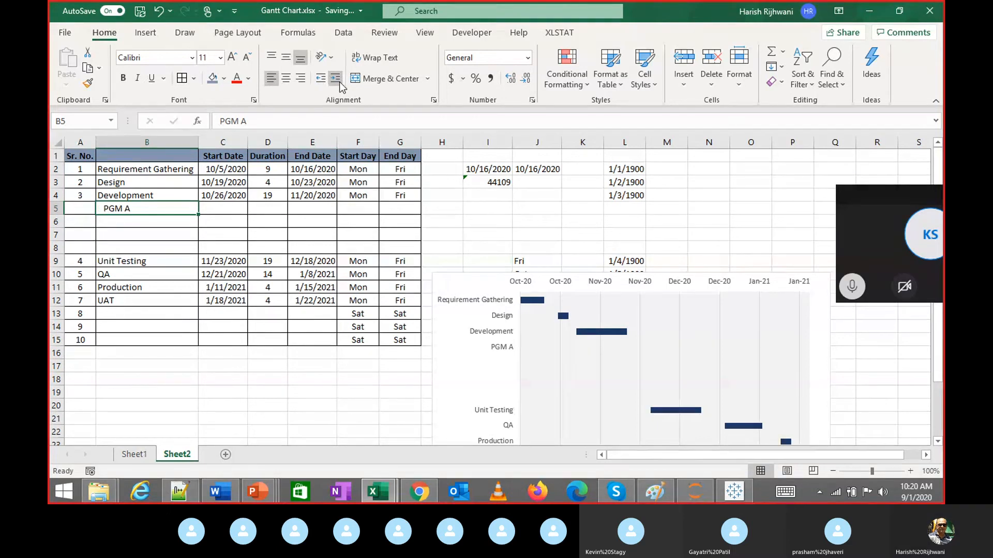
key(shift+Down)
key(shift+Down)
key(shift+Down)
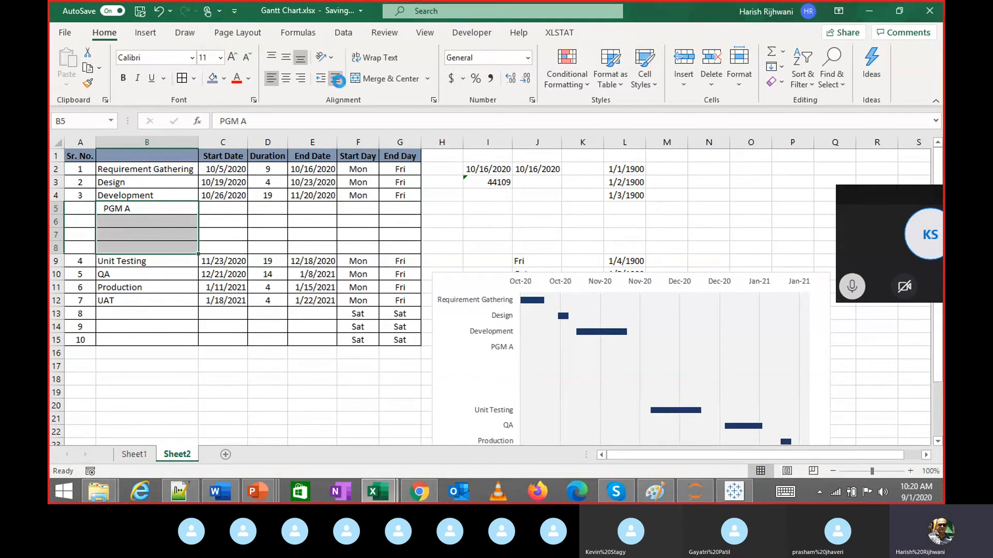
key(ctrl+d)
Rename the three copied sub-tasks as PGM B, PGM C and PGM D
key(Down)
key(F2)
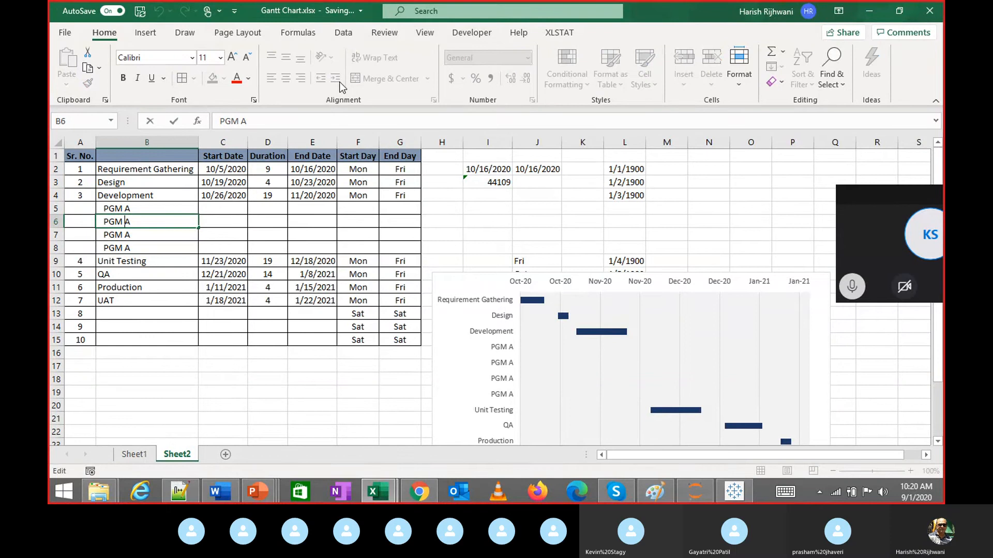
key(BackSpace)
text(B)
key(Return)
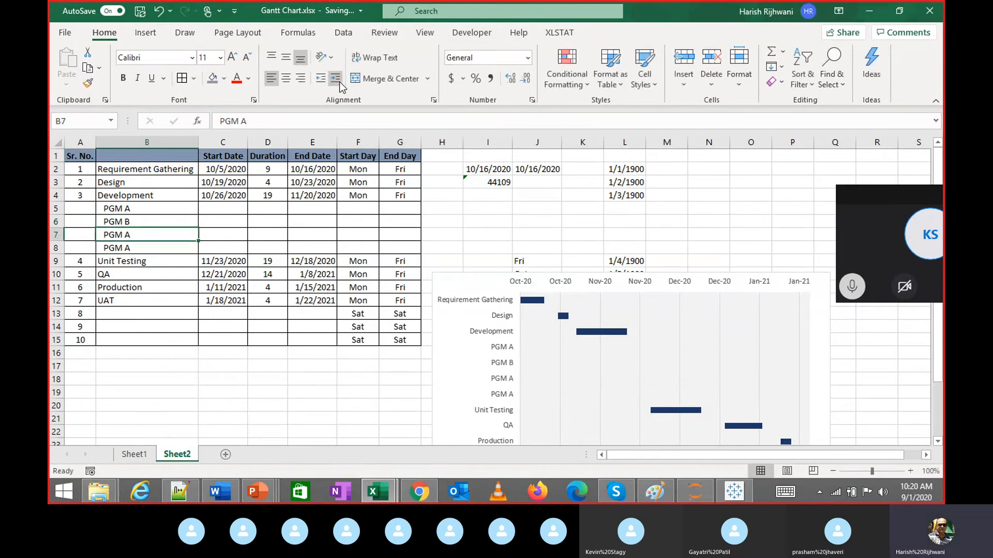
key(F2)
key(BackSpace)
text(C)
key(Return)
key(F2)
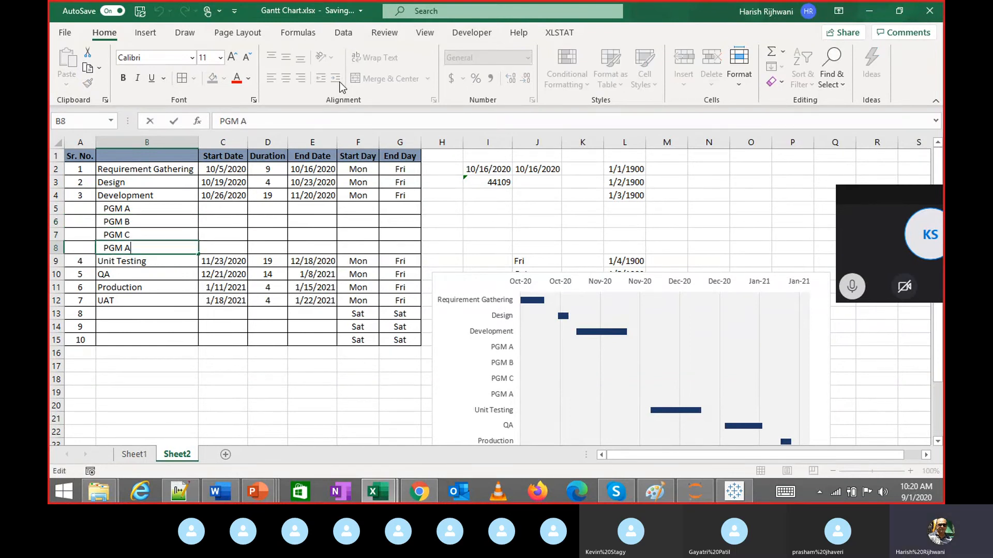
text(D)
key(Return)
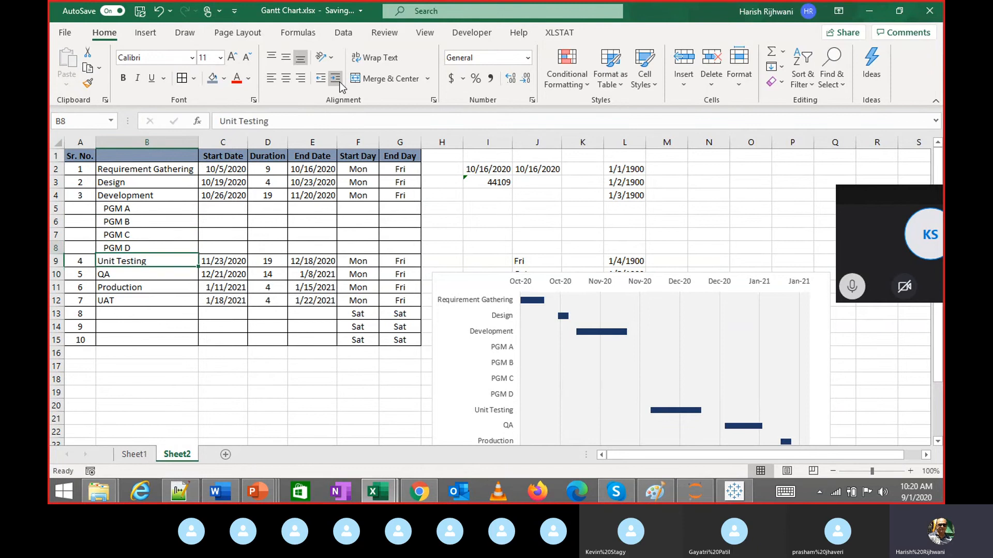
Link PGM A's start date to Development's start date with the formula =C4
key(Up)
key(Up)
key(Up)
key(Up)
key(Up)
key(Right)
key(Down)
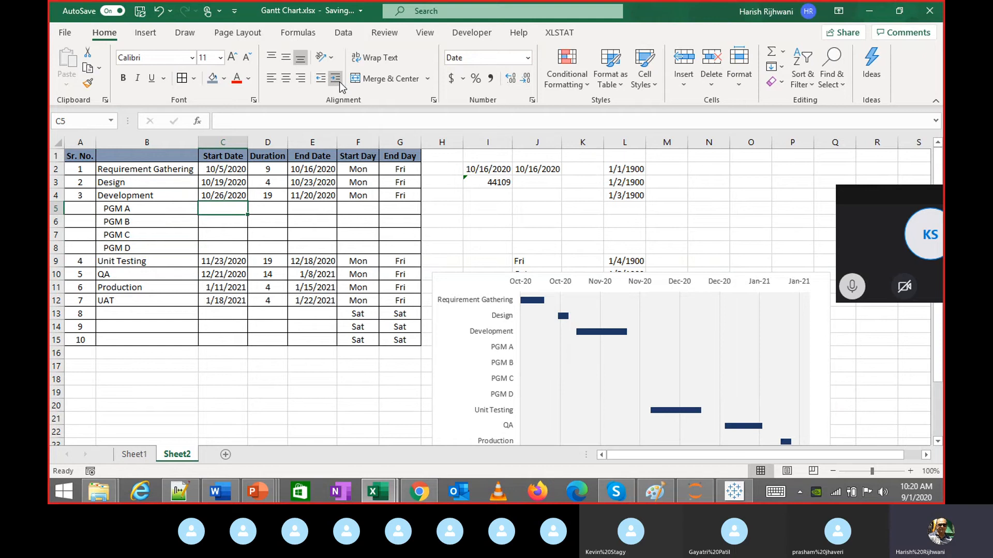
text(=)
key(Up)
key(Tab)
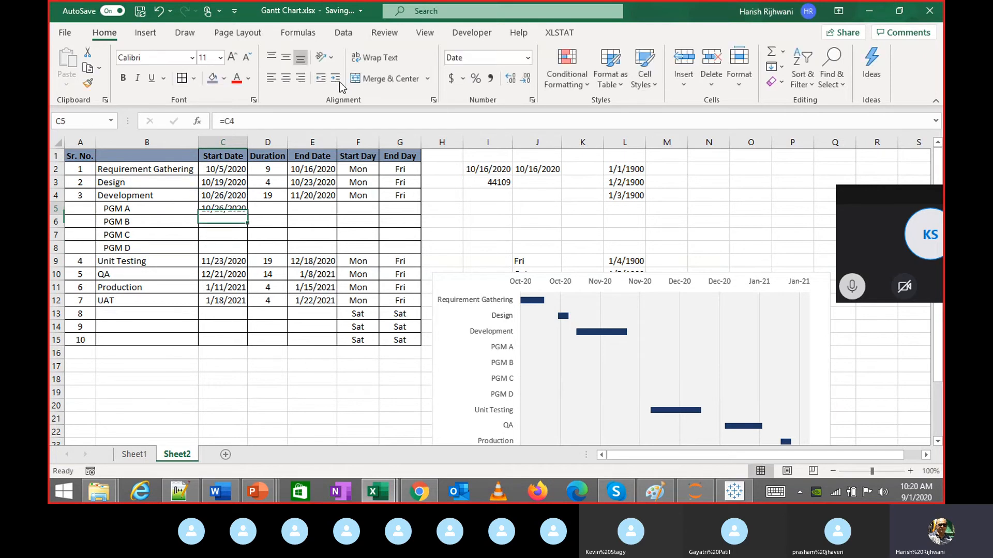
Set PGM A's duration to 4, and fill its end date formula down from the Development row
text(4)
key(Tab)
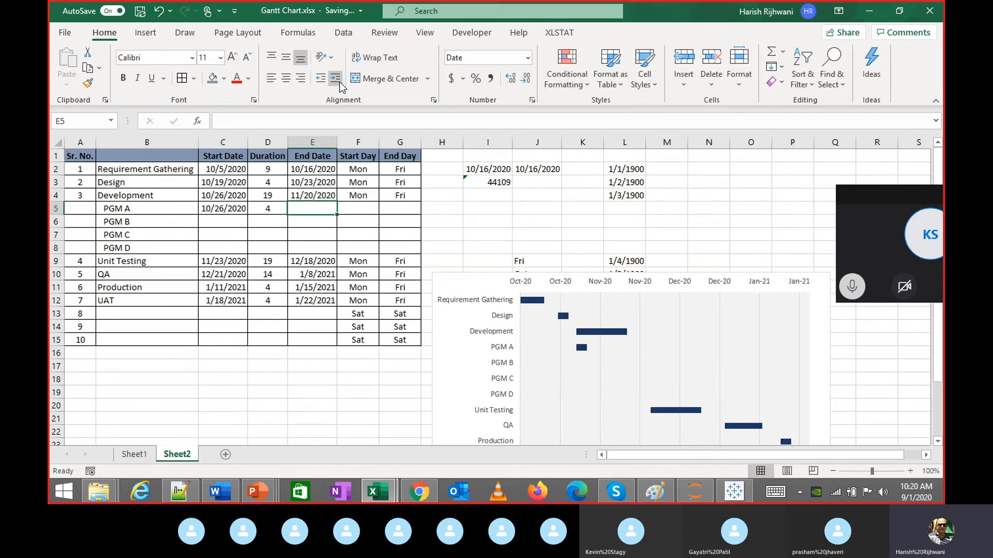
click(337, 81)
key(ctrl+d)
Copy Development's WORKDAY start date formula into the start date of PGM B
key(Left)
key(Left)
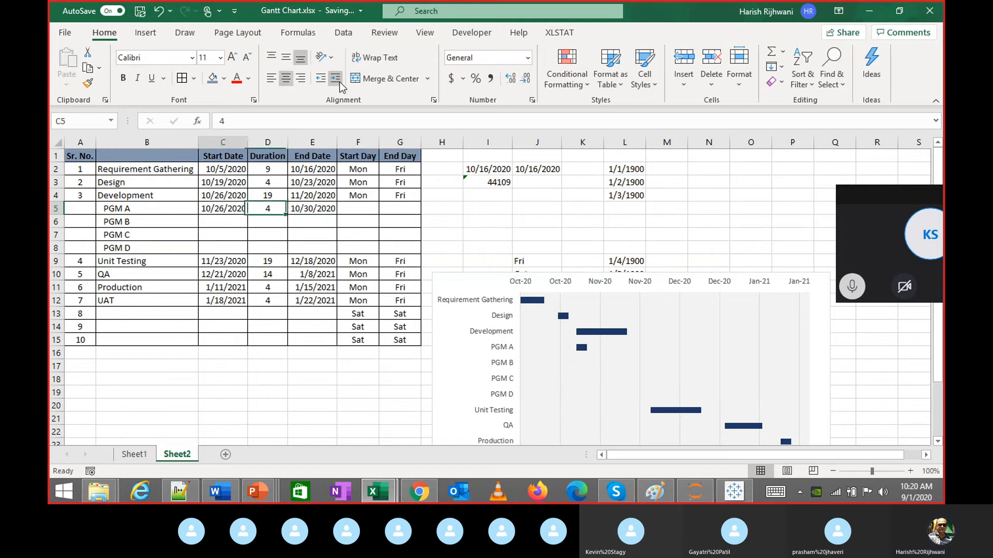
key(Down)
key(Up)
key(Up)
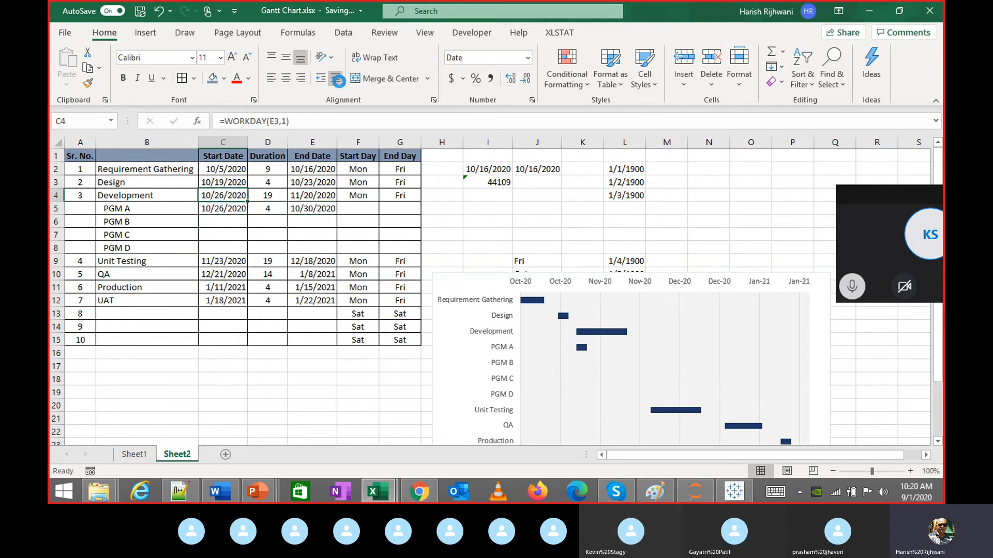
key(ctrl+c)
key(Down)
key(Down)
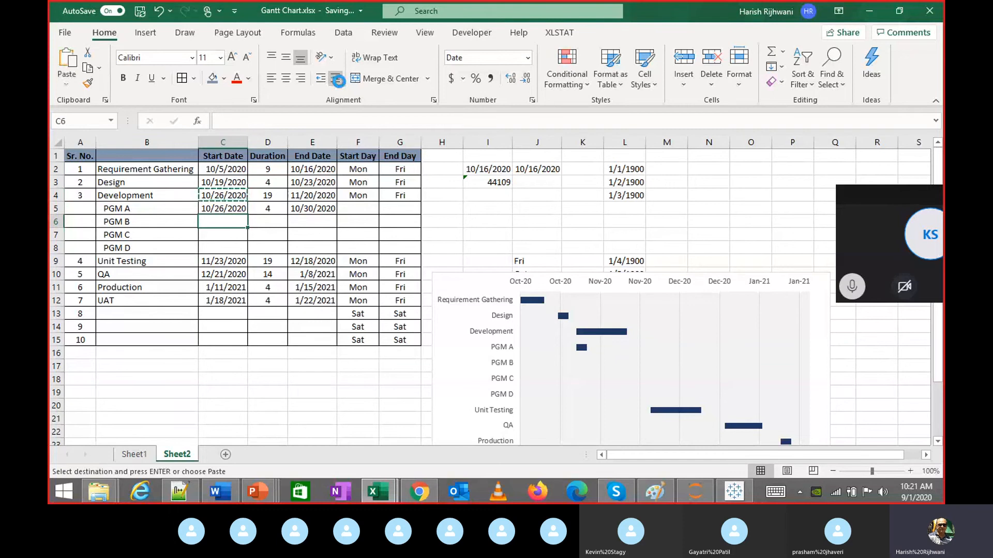
key(ctrl+v)
Fill the Start Day and End Day formulas down from the Development row to PGM A through PGM D
key(Up)
key(Right)
key(Right)
key(Right)
key(Right)
key(Right)
key(Left)
key(Left)
key(shift+Right)
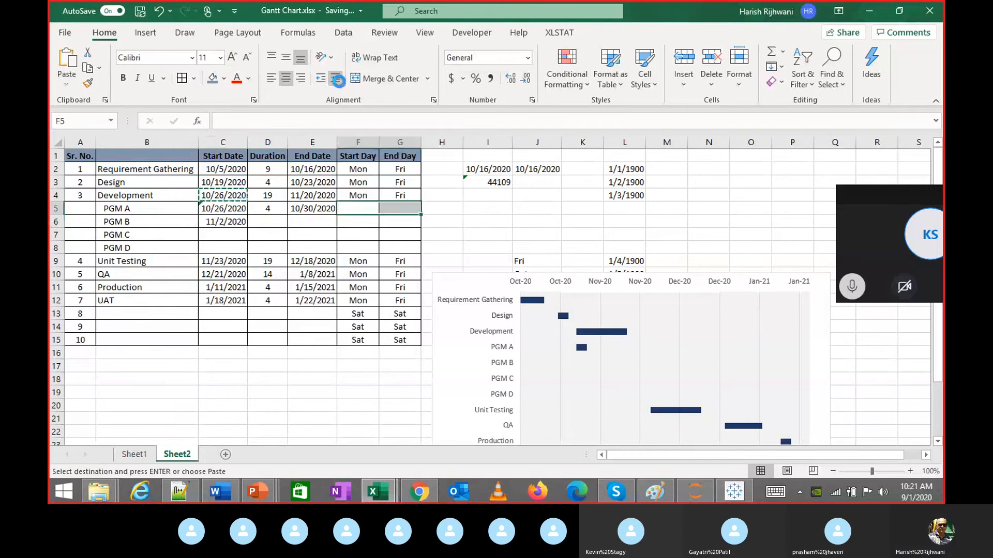
key(ctrl+d)
key(shift+Down)
key(shift+Down)
key(shift+Down)
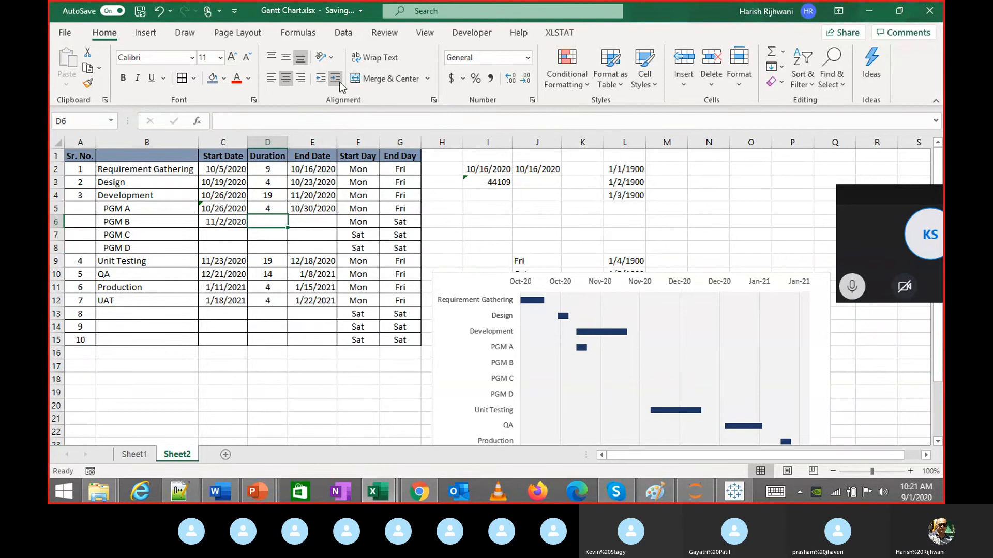
Set PGM B's duration to 4, and fill its end date formula down from the PGM A row
click(336, 79)
text(4)
key(Tab)
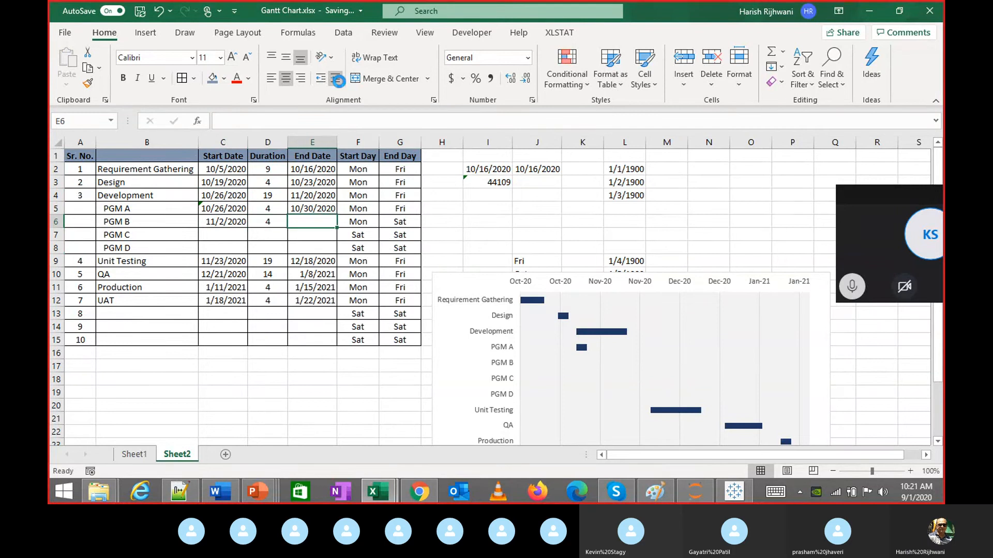
key(ctrl+d)
key(Return)
Fill PGM B's start date, duration and end date down to PGM C and PGM D
key(shift+Right)
key(shift+Right)
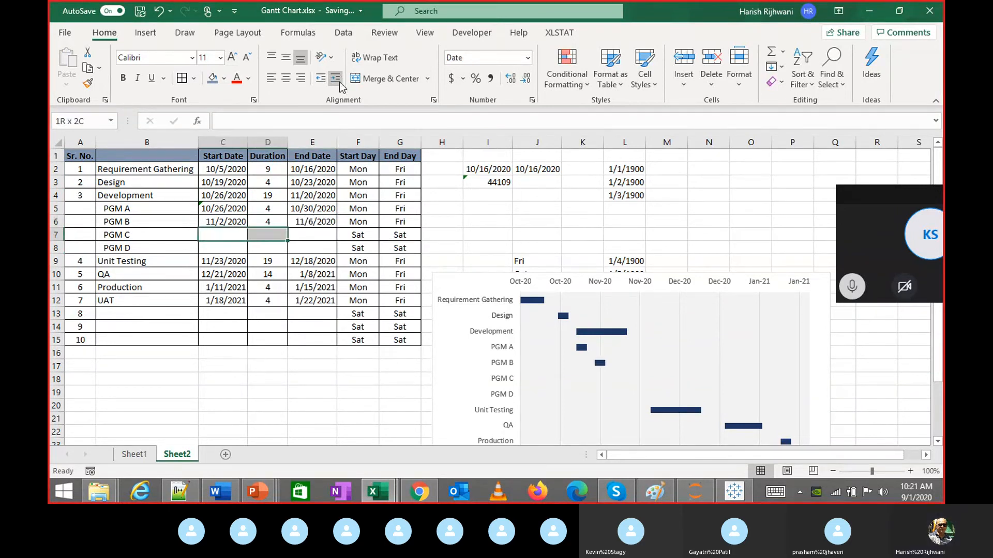
key(Up)
key(shift+Down)
key(shift+Down)
key(shift+Right)
key(shift+Right)
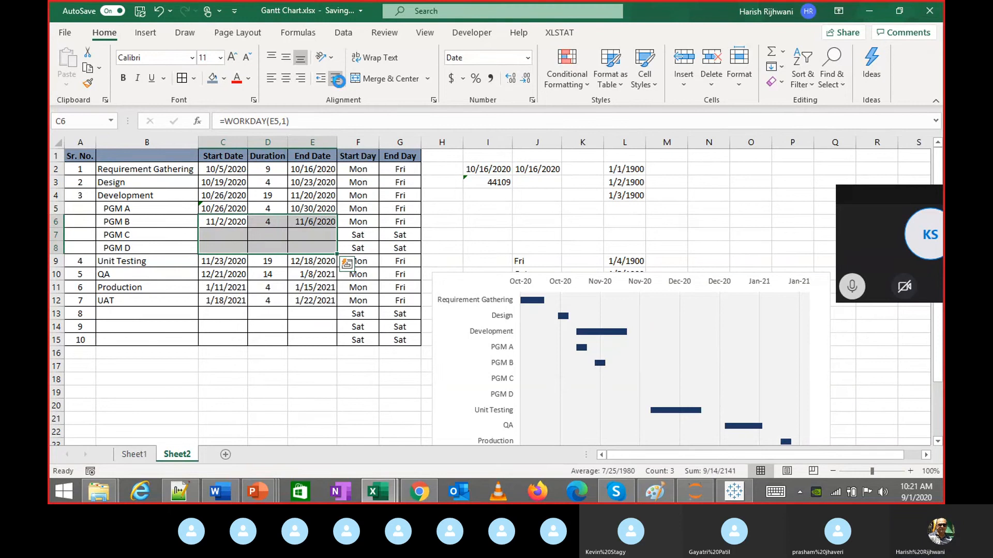
key(ctrl+d)
key(Right)
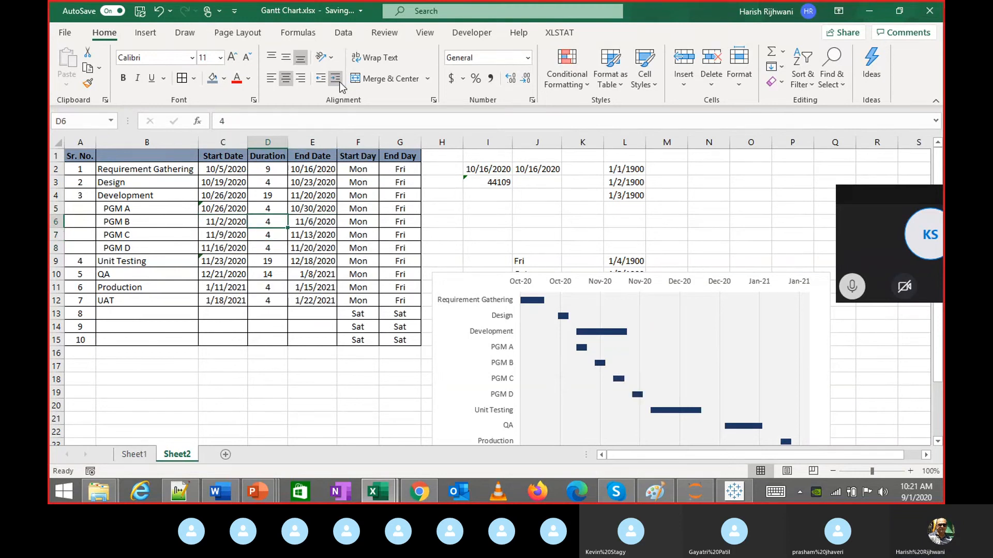
Review the start date, duration and end date entries across the PGM A to PGM D rows
key(Down)
key(Left)
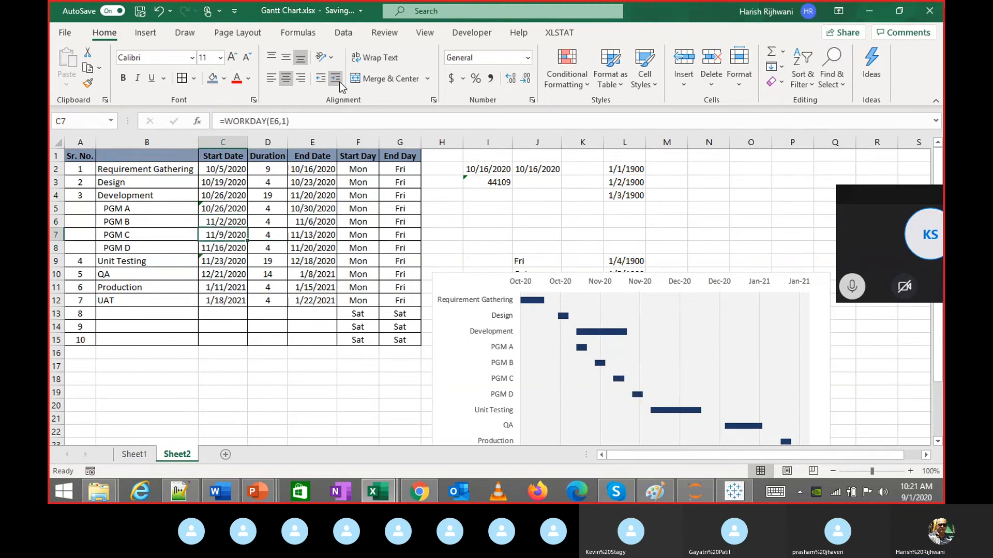
key(Right)
key(Right)
key(Down)
key(Left)
key(Left)
key(Up)
key(Up)
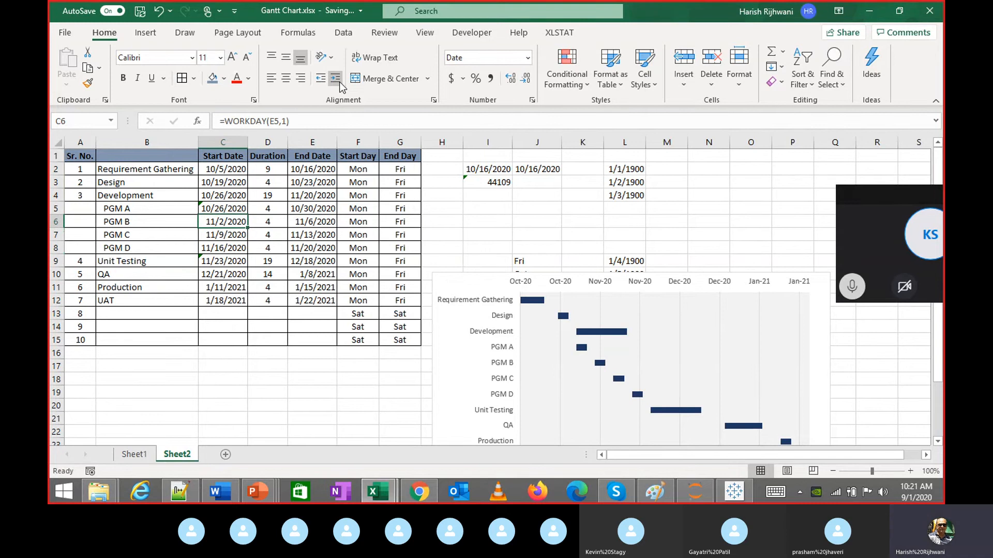
key(Up)
key(Right)
key(Up)
key(Down)
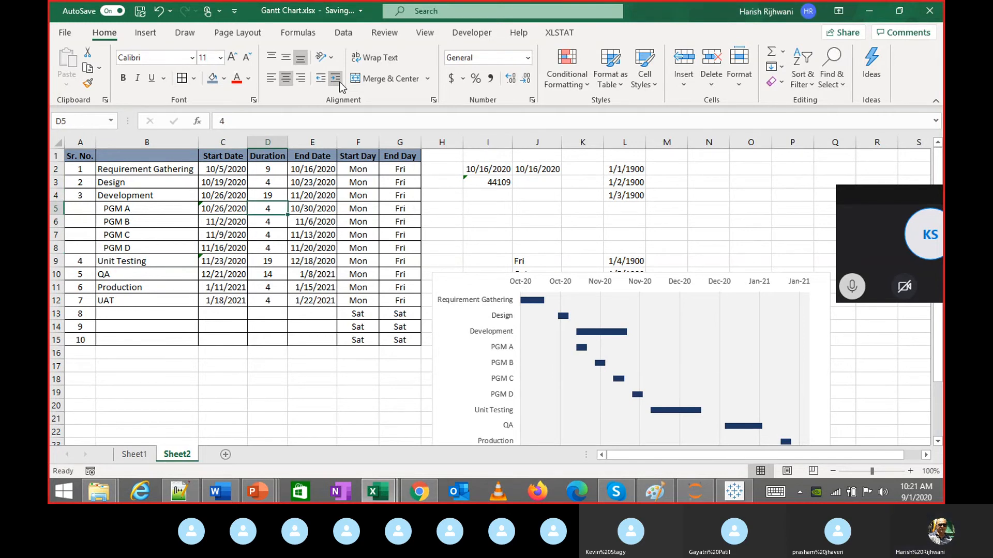
key(Down)
key(Delete)
text(4)
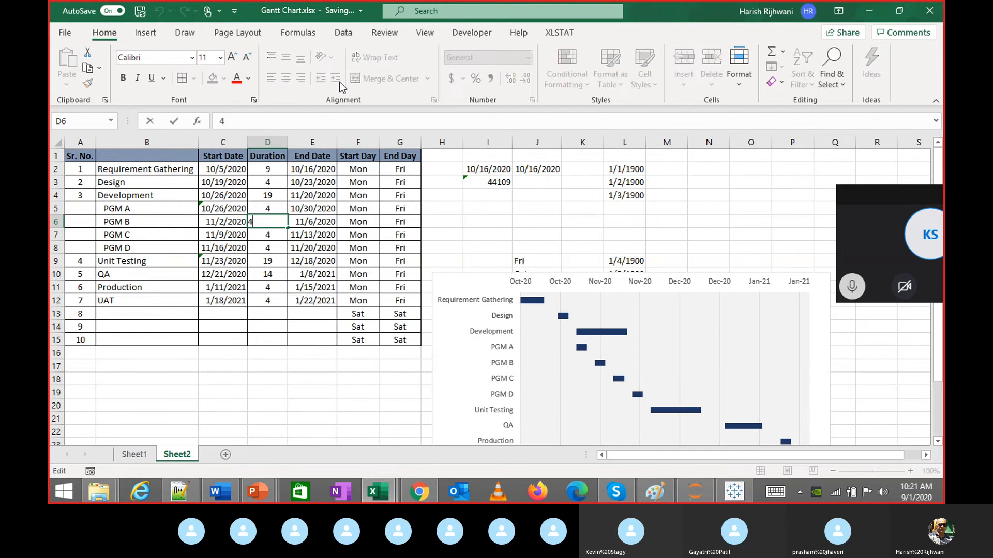
key(Return)
key(Left)
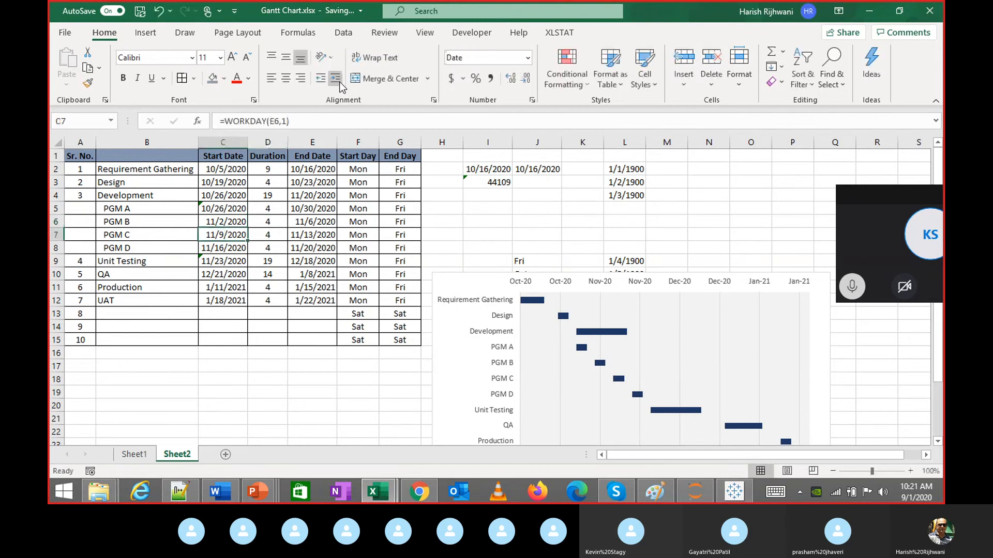
key(Down)
key(Right)
key(Right)
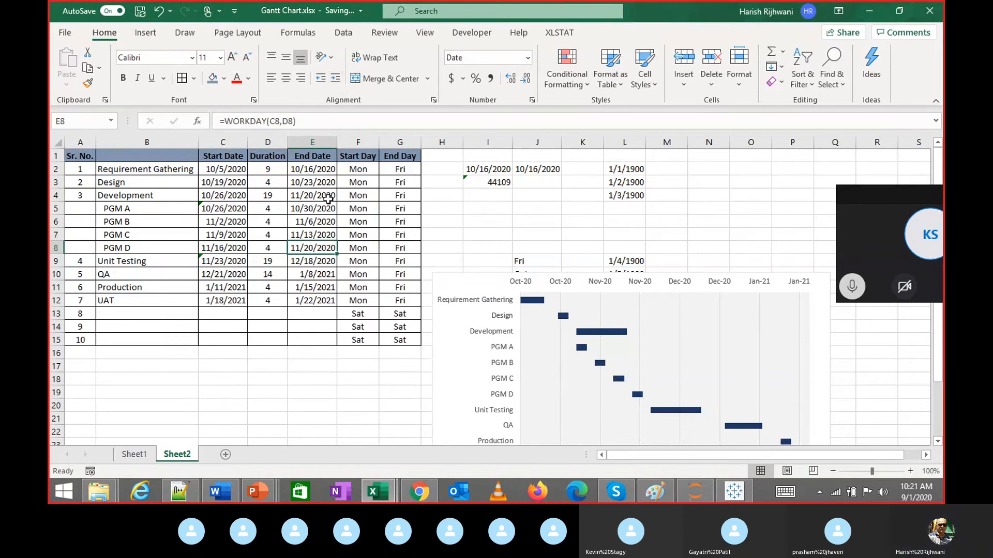
Inspect the Development bar in the chart and the end date formula of PGM D
click(620, 331)
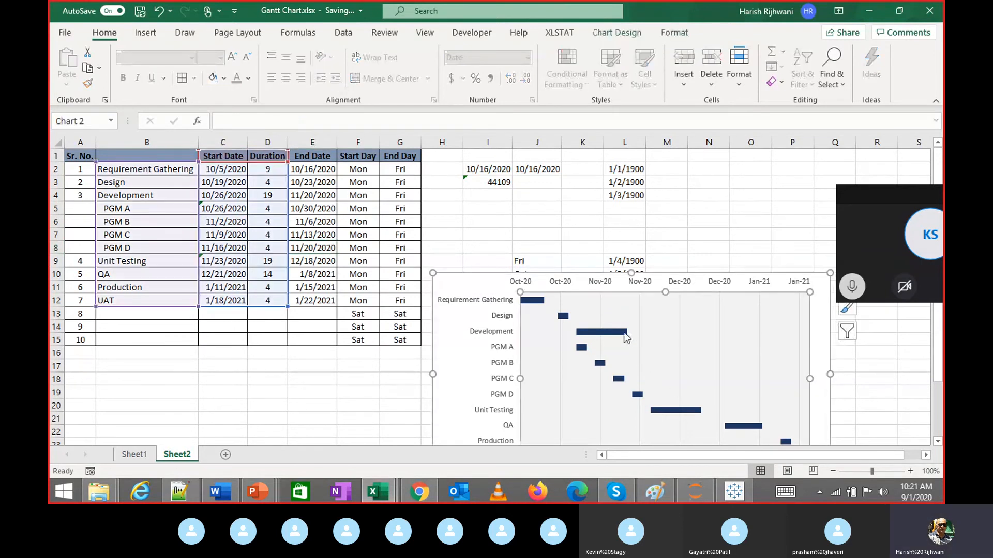
click(279, 249)
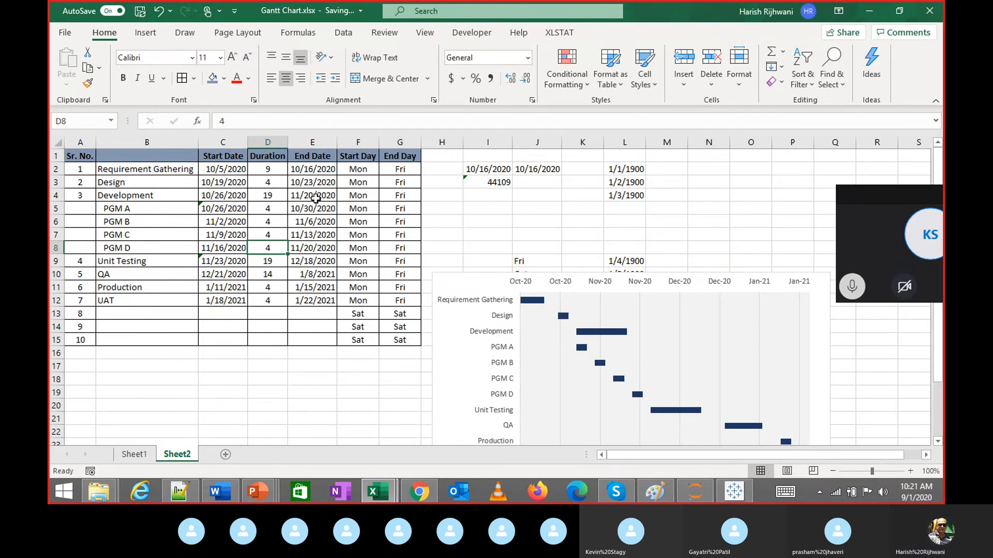
key(Right)
key(F2)
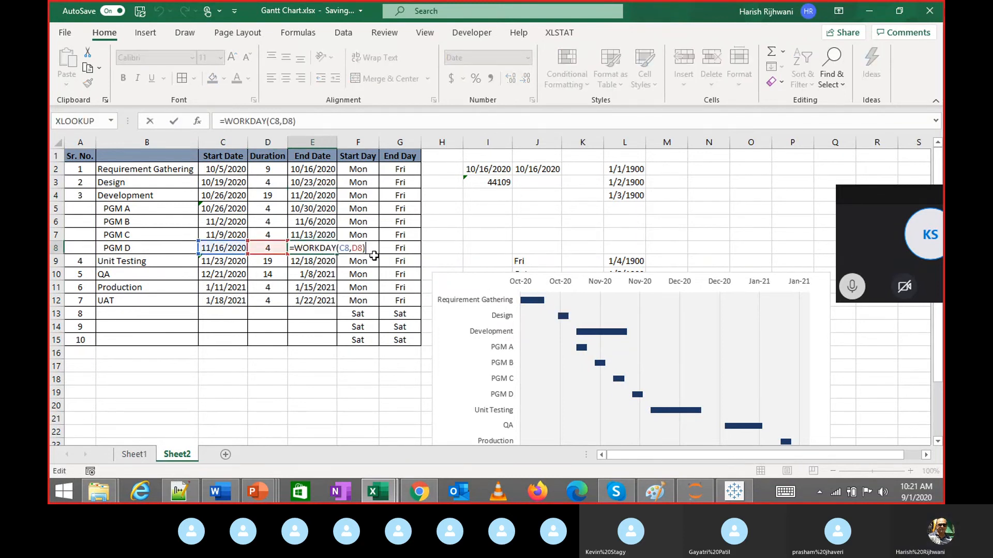
key(Escape)
Enlarge the Gantt chart from its lower-left corner so its left edge reaches the Duration column
scroll(568, 325, down, 3)
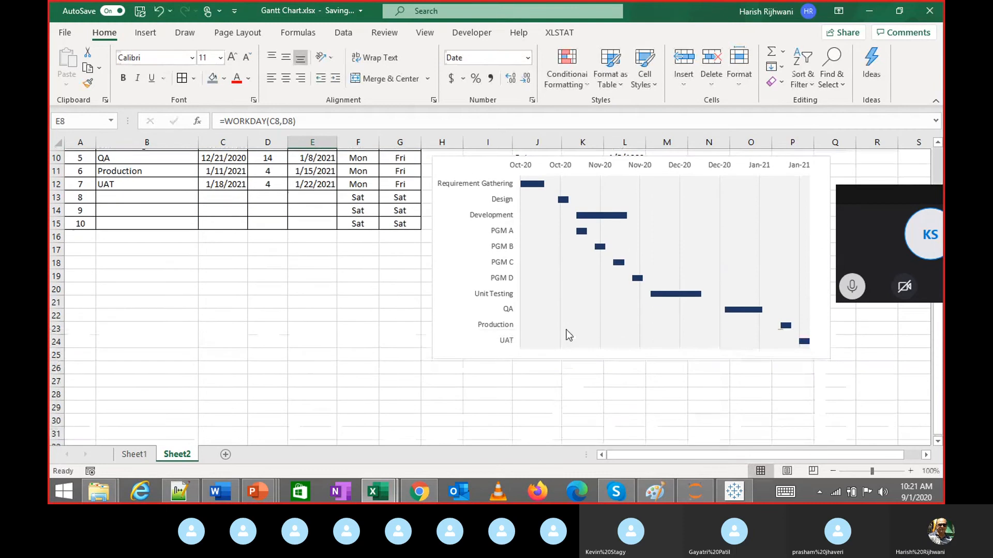
click(441, 352)
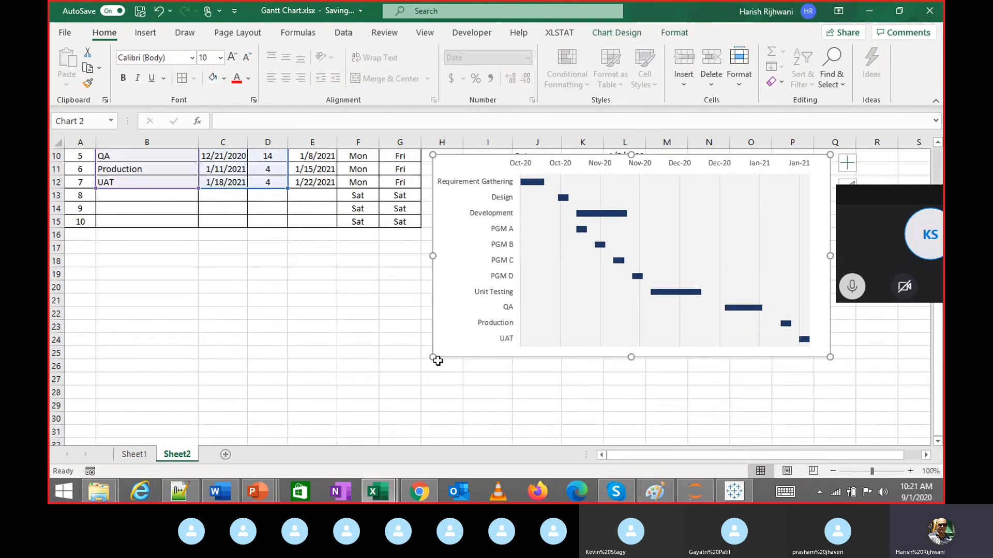
drag(404, 383, 283, 423)
scroll(579, 366, up, 1)
scroll(579, 365, up, 1)
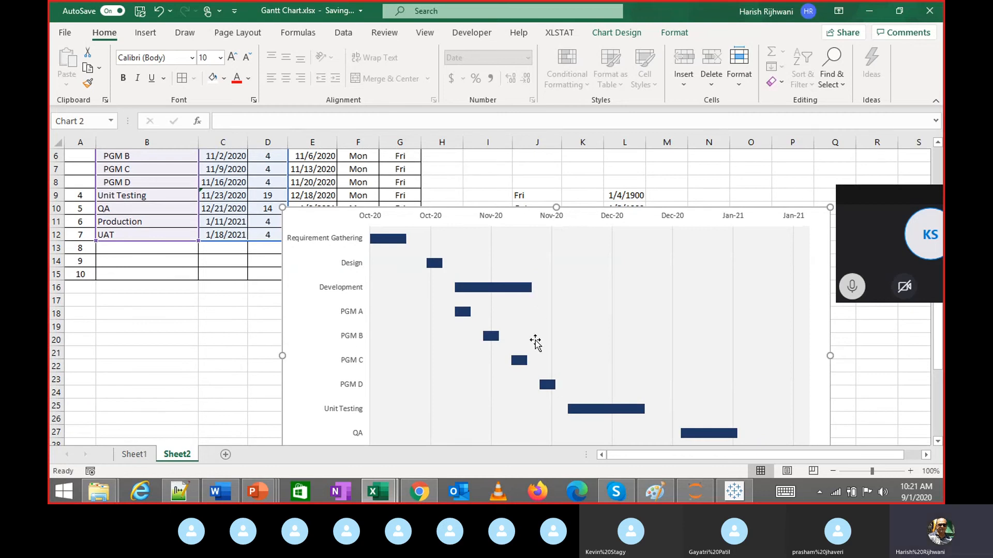
scroll(390, 273, up, 1)
scroll(386, 268, up, 2)
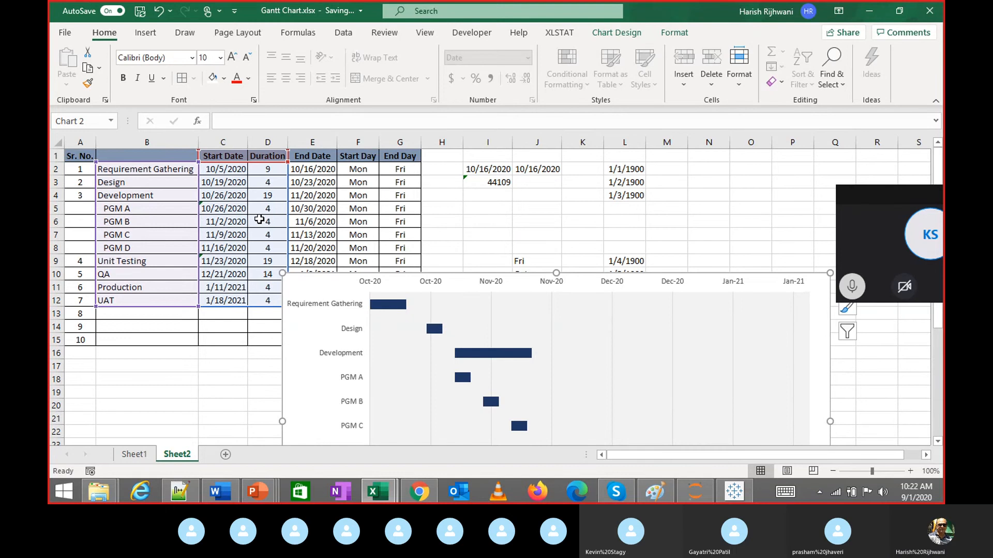
Examine the start date formulas of Development, PGM A, PGM D and Unit Testing to see which cells they depend on
click(273, 210)
key(Left)
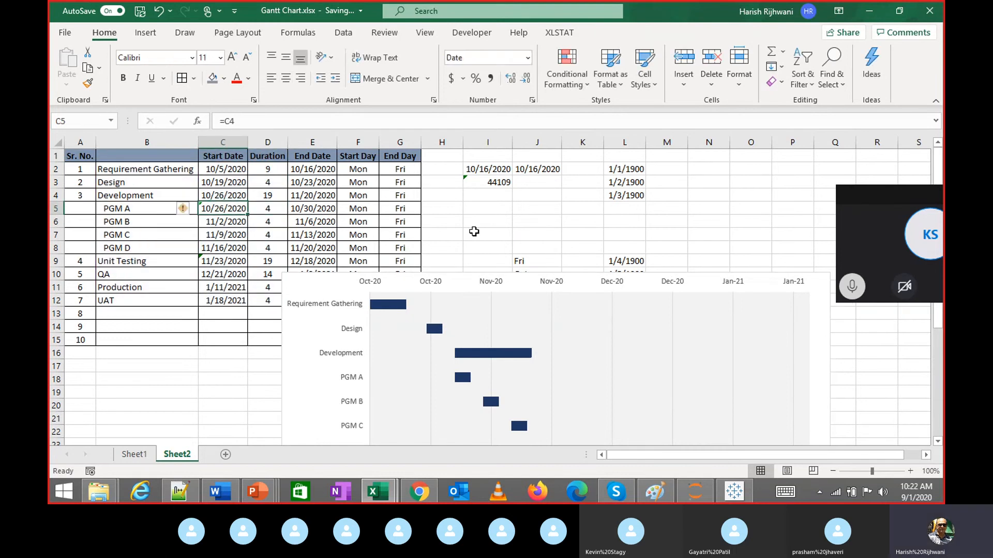
key(Up)
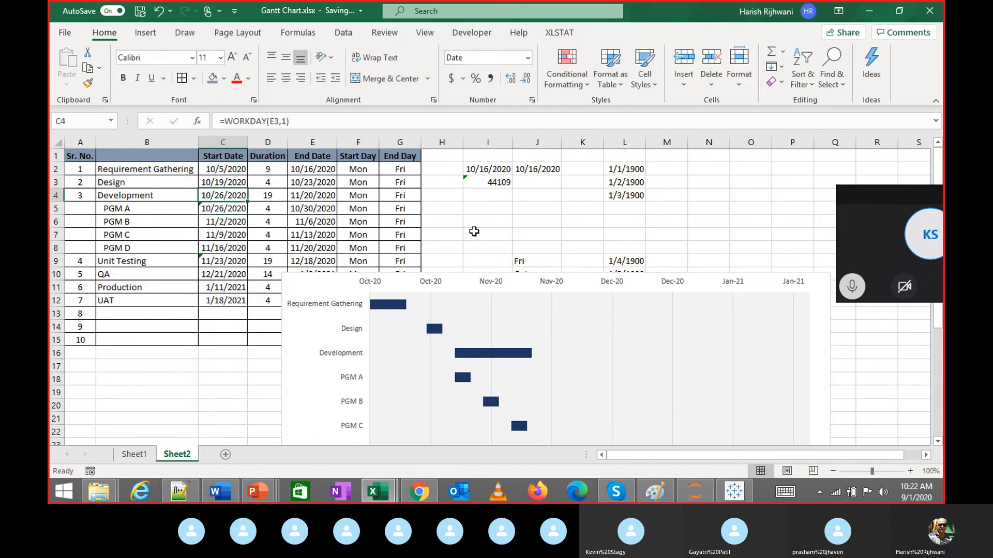
key(Right)
key(Down)
key(Left)
key(Down)
key(Down)
key(Down)
key(F2)
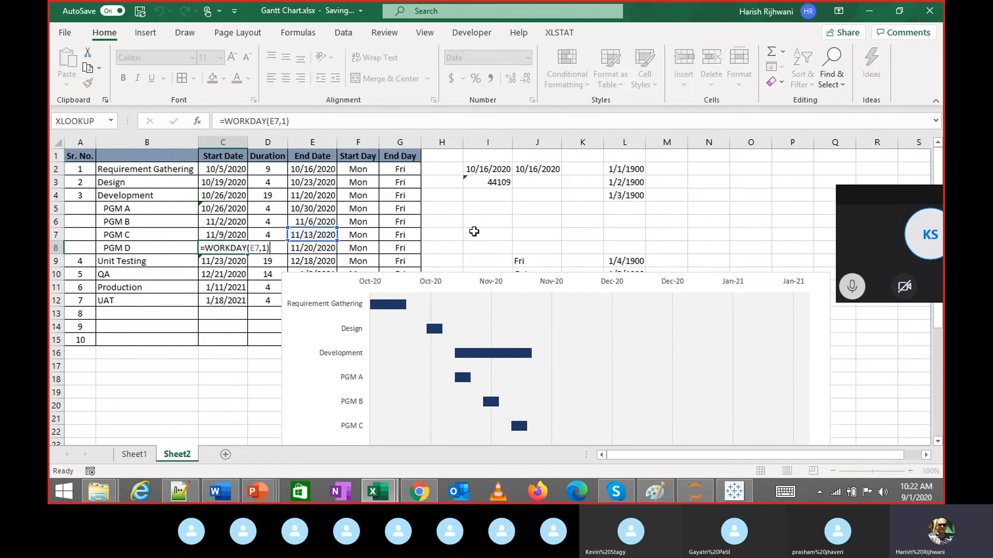
key(Return)
key(F2)
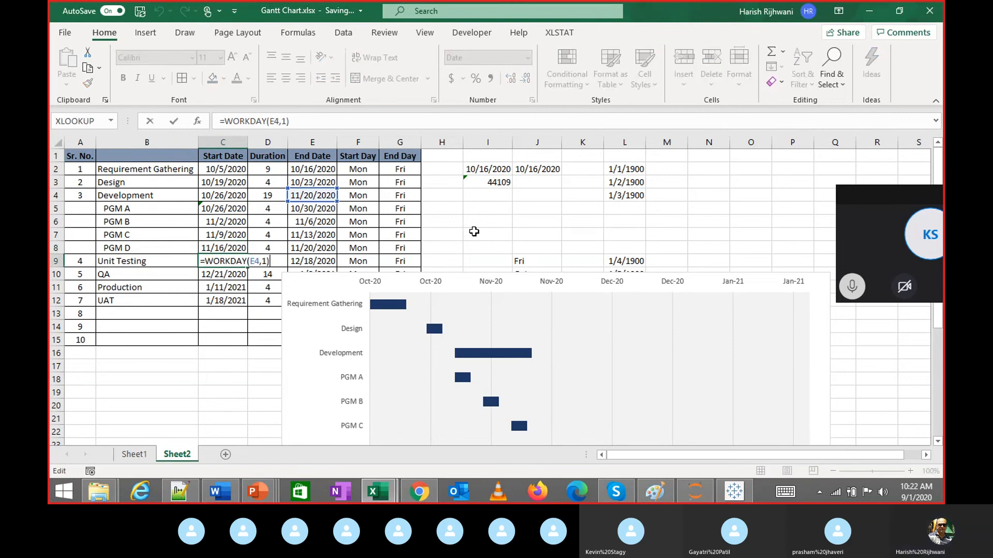
key(Escape)
key(Right)
key(Left)
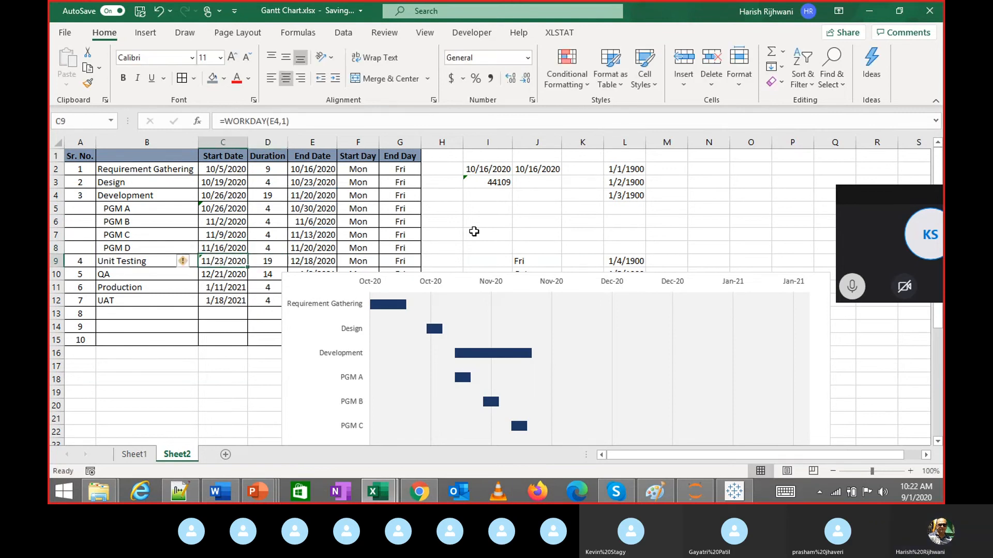
key(Up)
key(Up)
key(Up)
key(Up)
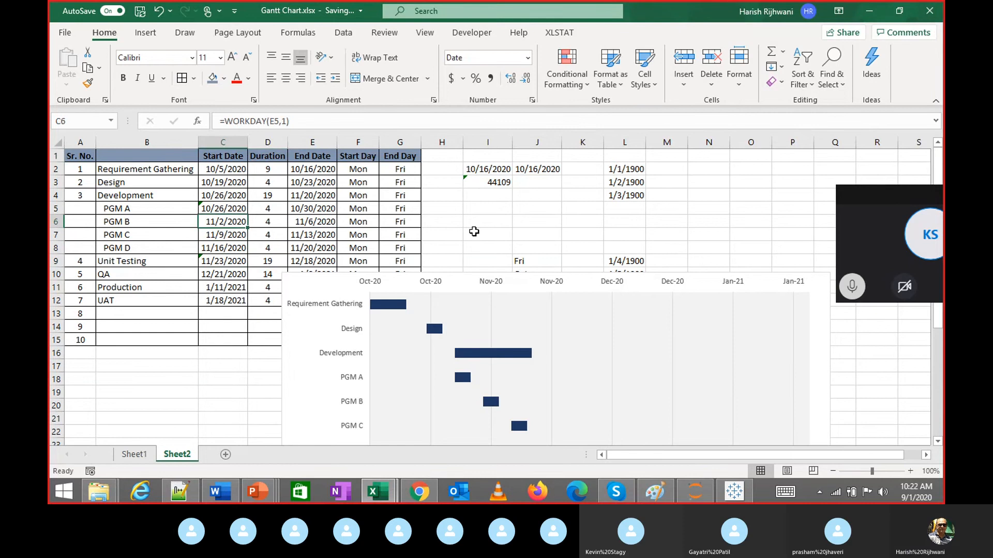
key(Right)
key(Right)
key(Right)
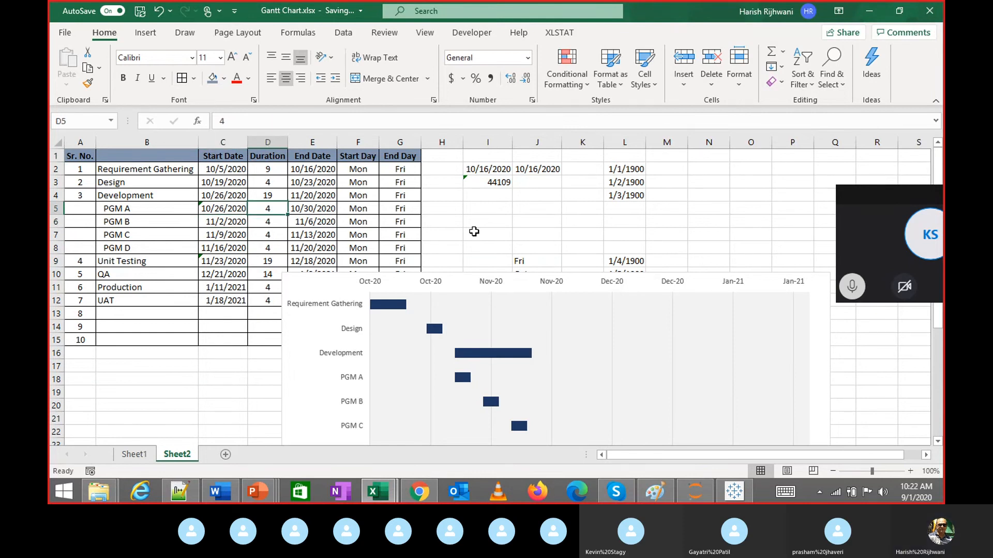
key(Down)
key(Left)
key(Up)
key(Left)
key(shift+Down)
key(shift+Down)
key(shift+Down)
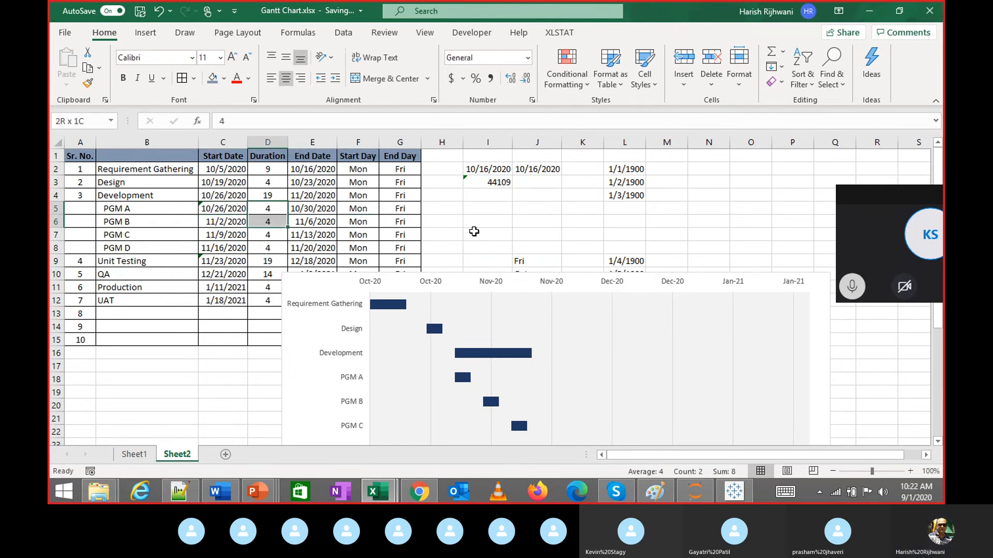
key(Right)
key(Left)
key(Left)
key(Right)
key(Right)
key(Right)
key(Right)
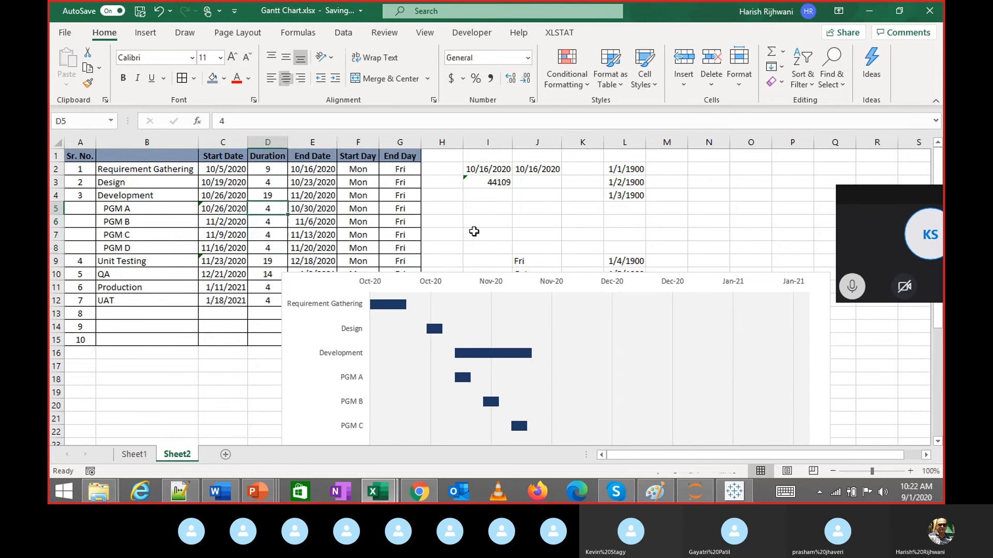
key(Right)
key(Down)
key(Down)
key(Down)
key(Down)
key(Down)
key(Down)
key(Down)
key(Down)
key(Down)
key(Down)
key(Down)
key(Down)
key(Down)
key(Down)
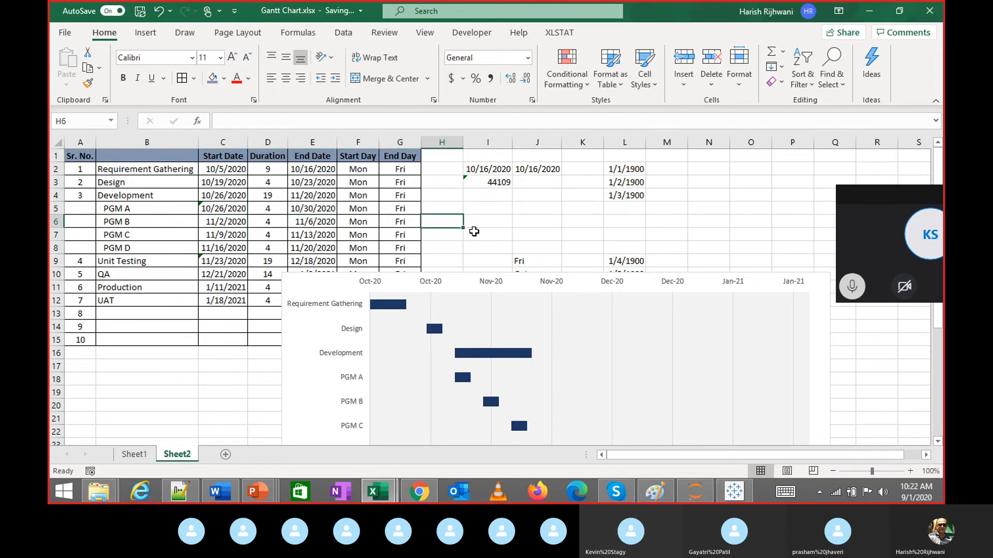
key(Up)
key(Up)
key(Up)
key(Up)
key(Up)
key(Up)
key(Up)
key(Up)
key(Up)
key(Up)
key(Up)
key(Up)
key(Up)
key(Up)
key(Up)
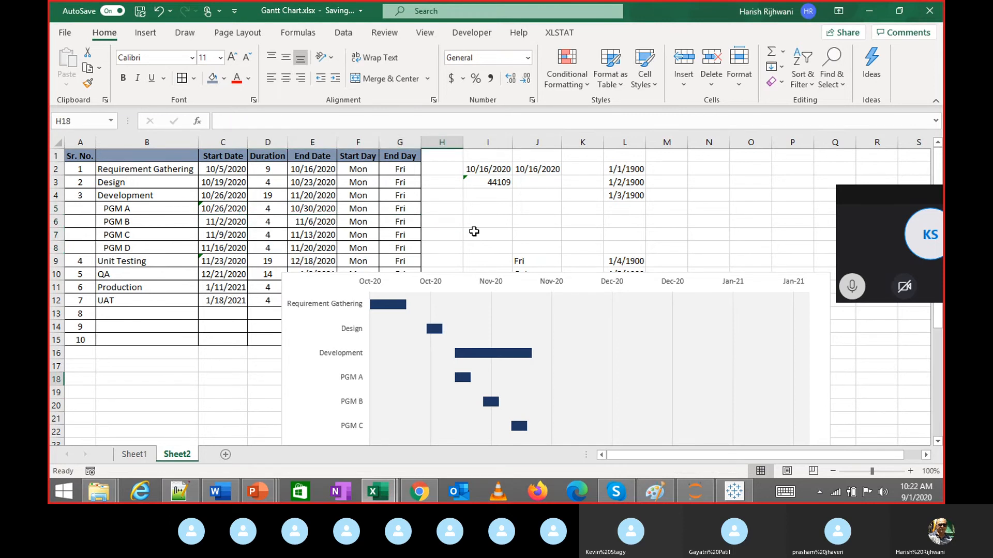
key(Left)
key(Left)
key(Left)
key(Left)
key(Left)
key(Left)
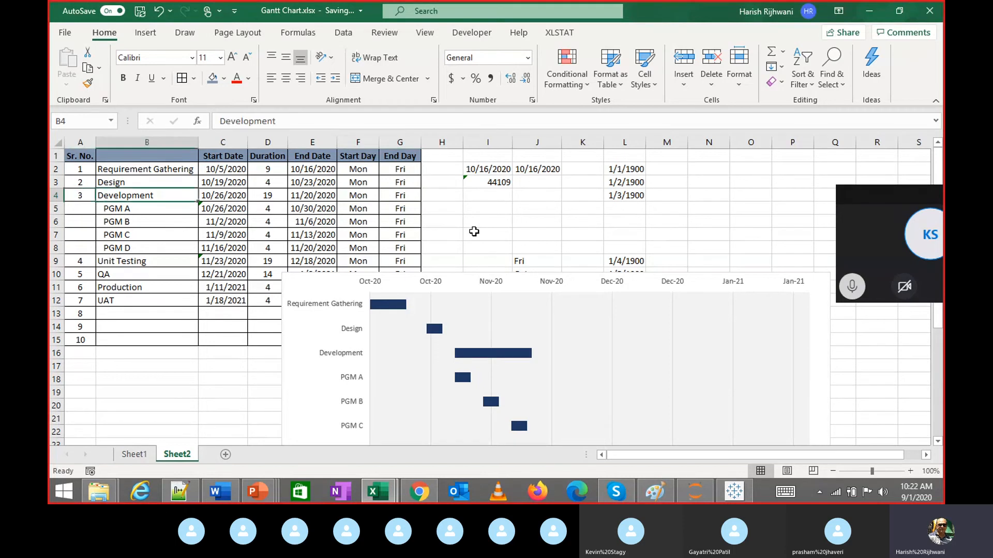
key(Right)
key(Right)
key(Down)
key(Down)
key(Down)
key(Down)
key(Down)
key(Down)
key(Down)
key(Down)
key(Down)
key(Down)
key(Down)
key(Down)
key(Down)
key(Down)
key(Down)
key(Down)
key(Down)
key(Down)
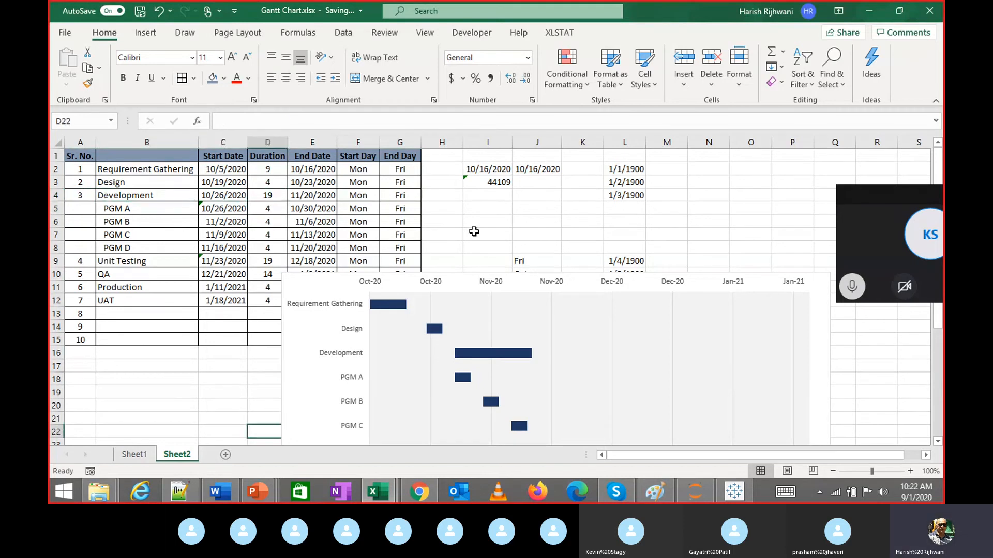
Look over the enlarged Gantt chart, check the source range of its Duration bars, and compare them with the PGM A and PGM B durations
scroll(474, 231, down, 2)
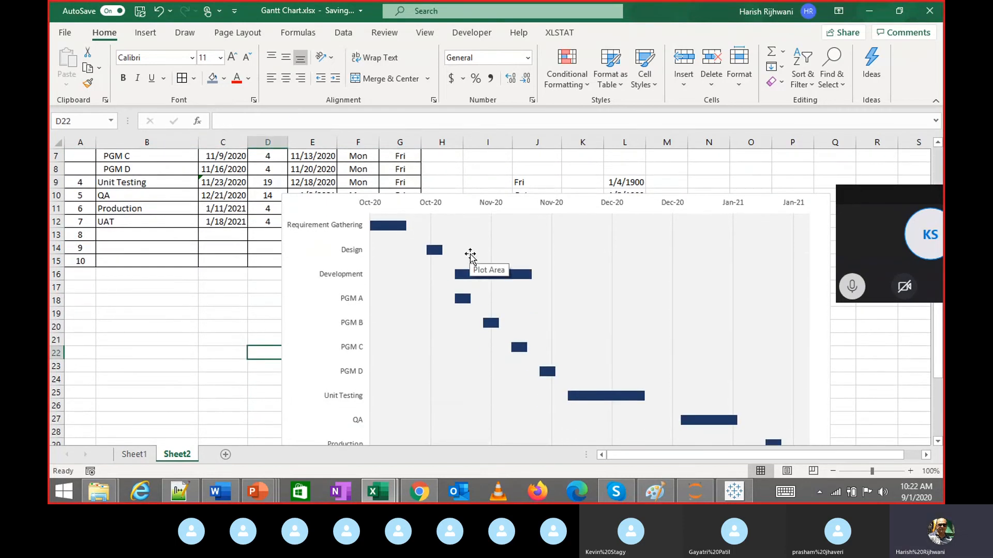
scroll(414, 274, up, 2)
scroll(402, 293, down, 2)
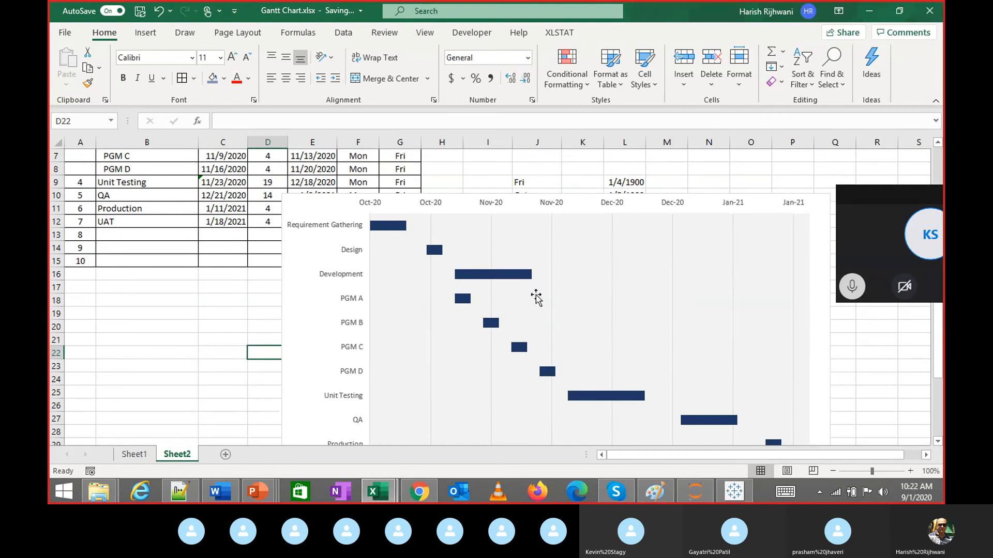
scroll(525, 250, down, 1)
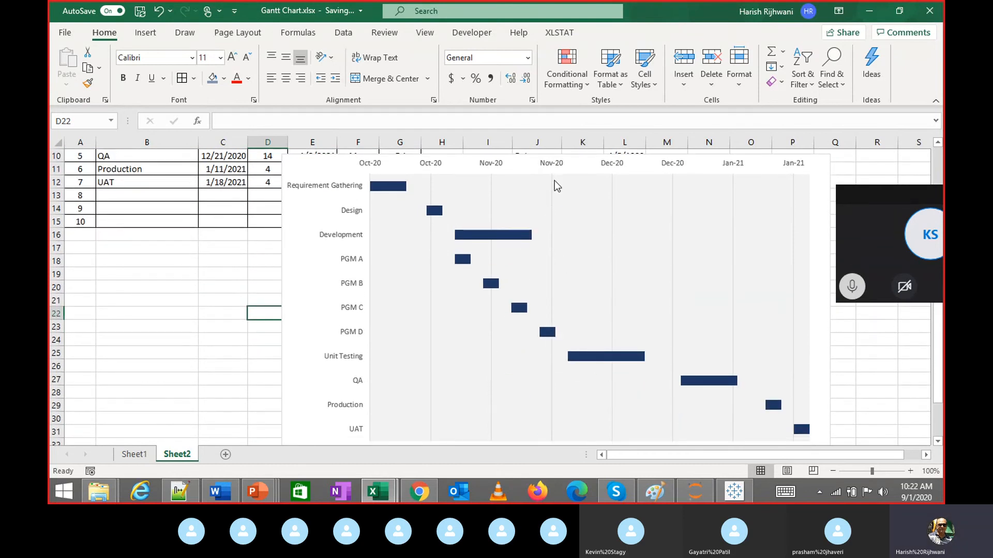
click(507, 242)
scroll(507, 242, up, 3)
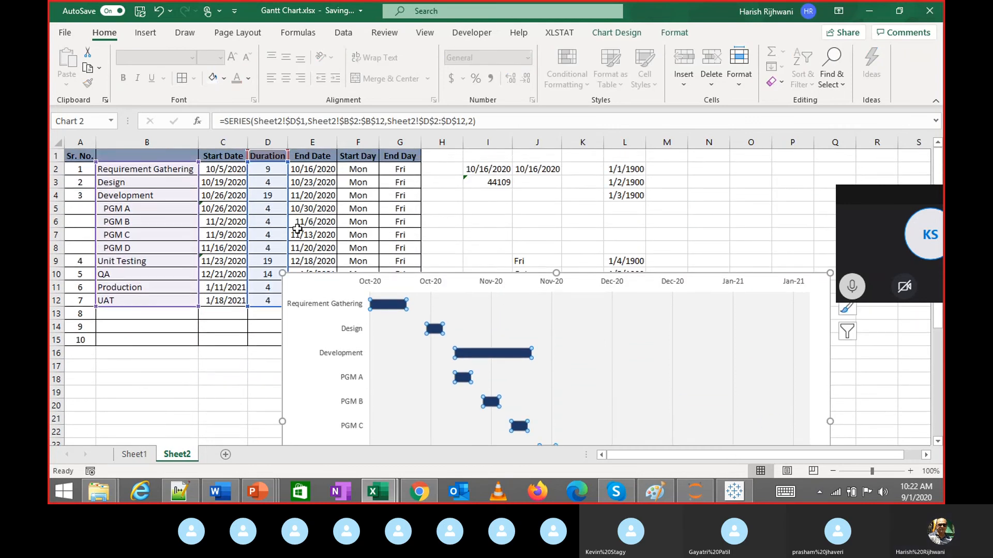
click(270, 211)
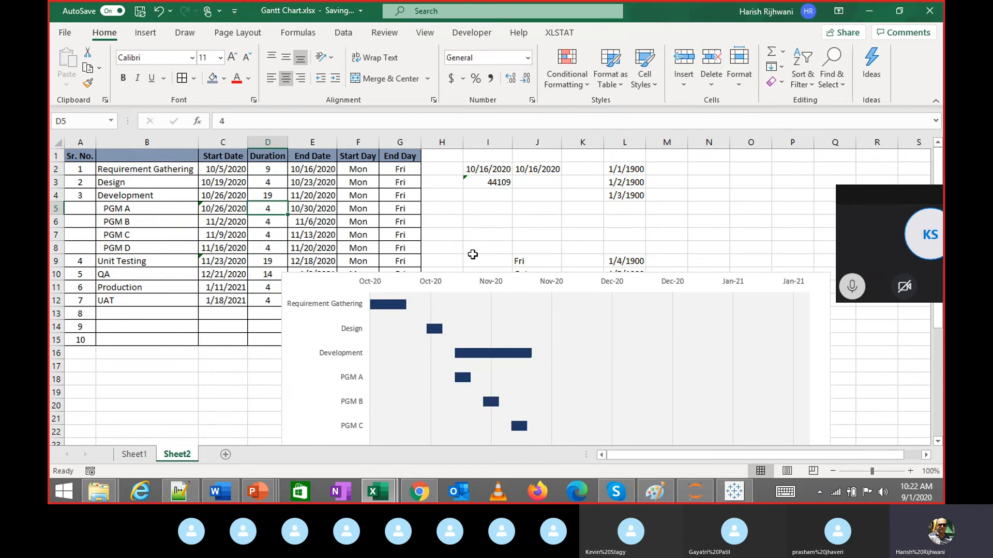
key(Down)
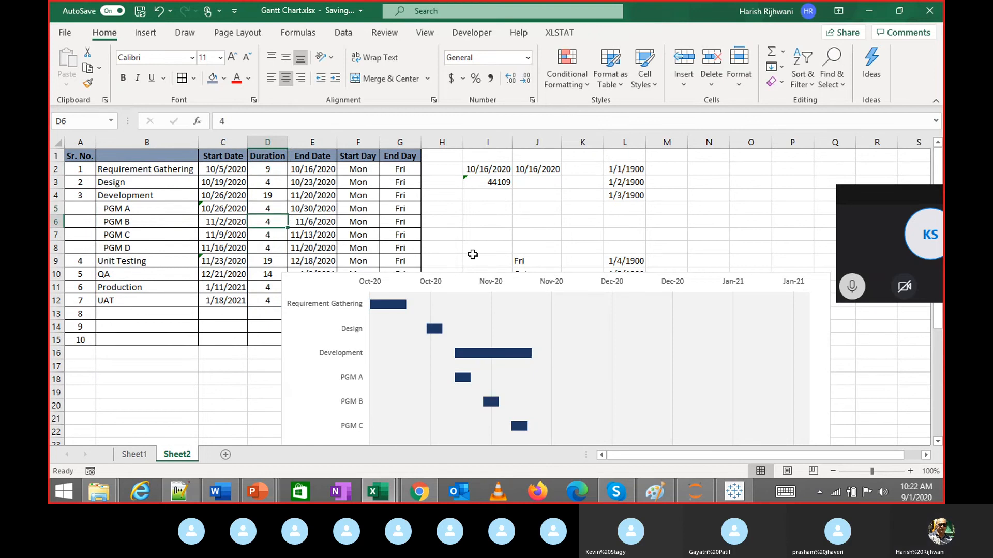
Set the durations of PGM A, PGM B, PGM C and PGM D to 3 each
key(Up)
text(3)
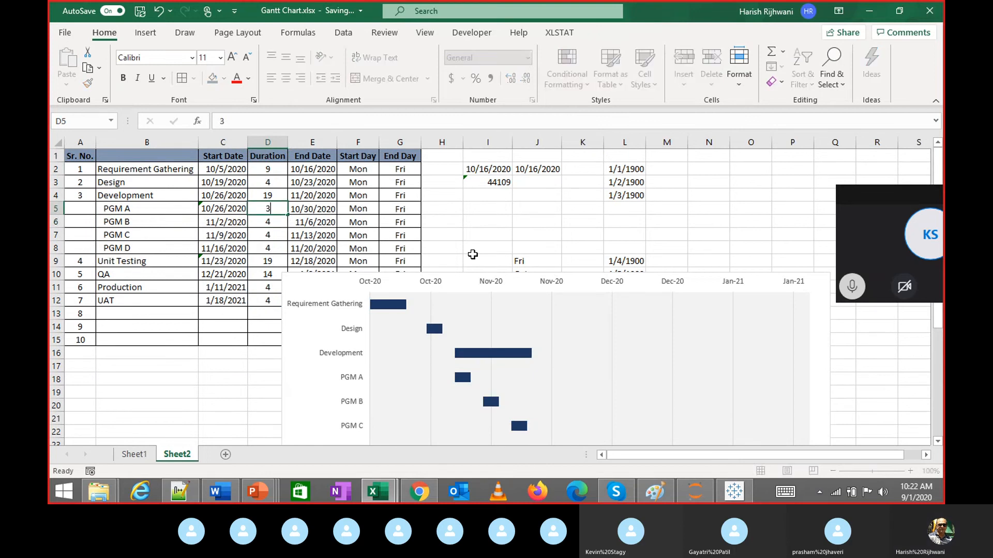
key(Return)
text(3)
key(Return)
text(3)
key(Return)
text(3)
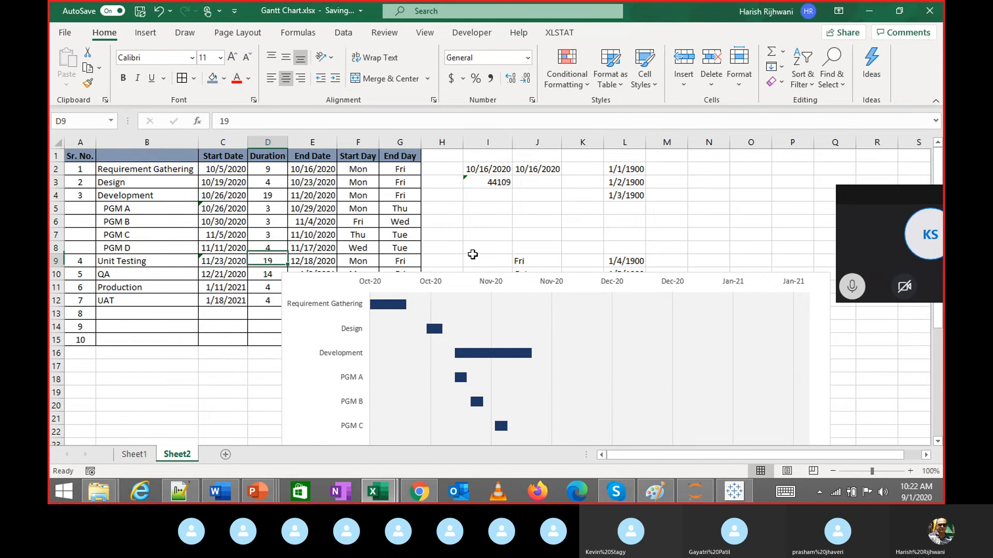
key(Return)
key(Return)
Go through the Duration column and review the recalculated dates and the PGM bars in the chart
key(Down)
key(Down)
key(Down)
key(Down)
key(Down)
key(Down)
key(Down)
key(Down)
key(Down)
key(Down)
key(Down)
key(Down)
key(Down)
key(Down)
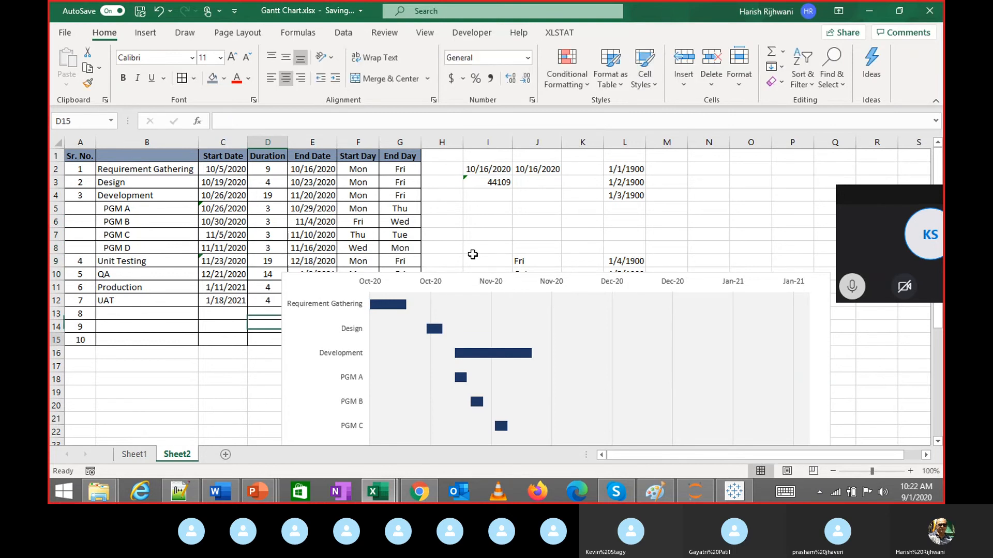
key(Up)
key(Up)
key(Up)
key(Up)
key(Up)
key(Up)
key(Up)
key(Up)
key(Up)
key(Up)
key(Up)
key(Up)
key(Up)
key(Up)
key(Up)
key(Up)
key(Up)
key(Up)
key(Up)
key(Up)
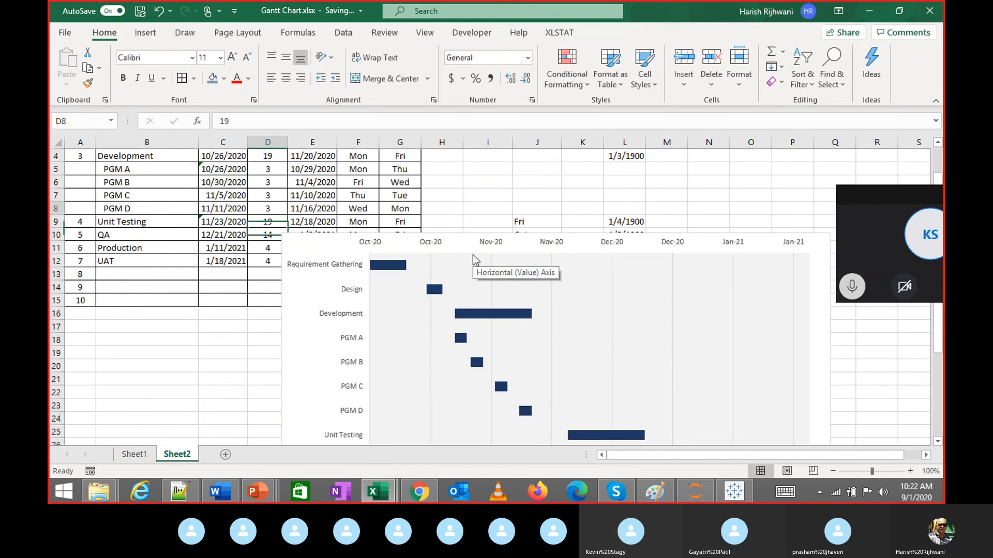
key(Down)
key(Down)
key(Down)
key(Down)
key(Down)
key(Left)
key(Up)
key(Right)
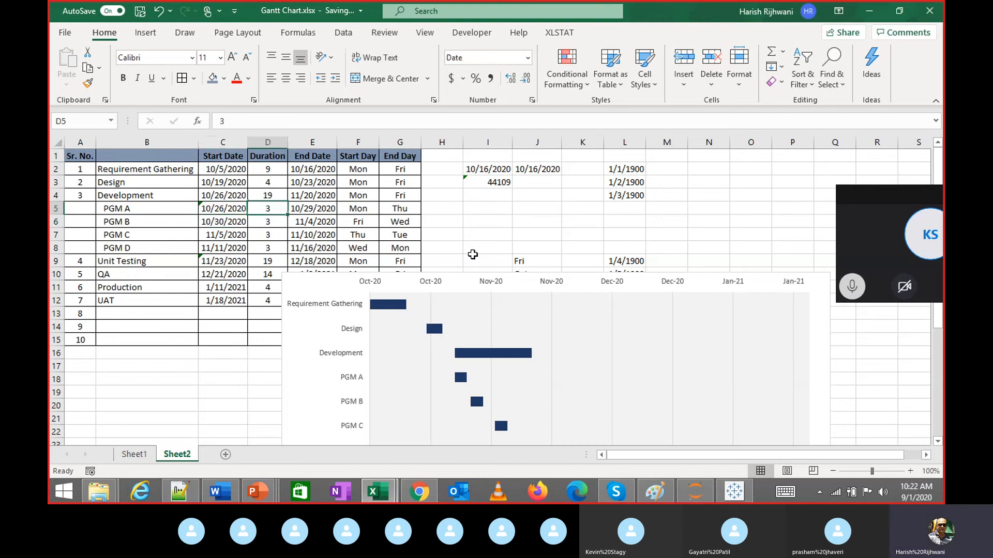
Compare the Development bar with the PGM bars, and the summed PGM A to PGM D durations with Development's duration
scroll(495, 275, down, 2)
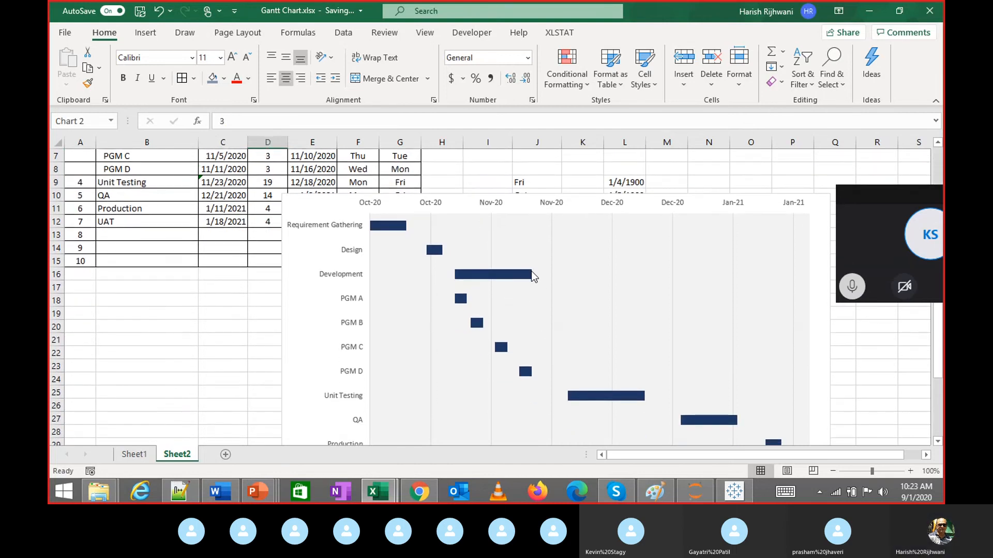
click(530, 273)
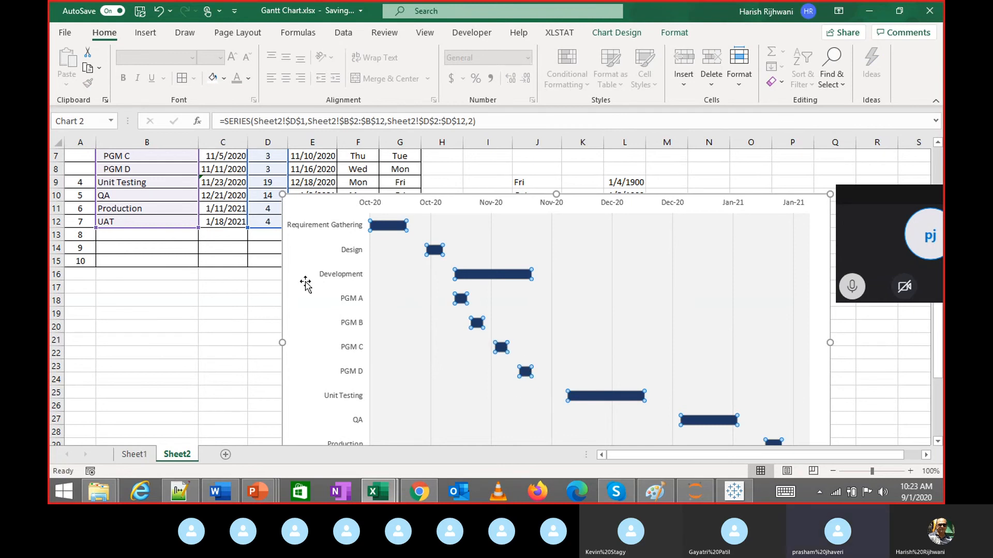
click(260, 276)
scroll(260, 278, up, 1)
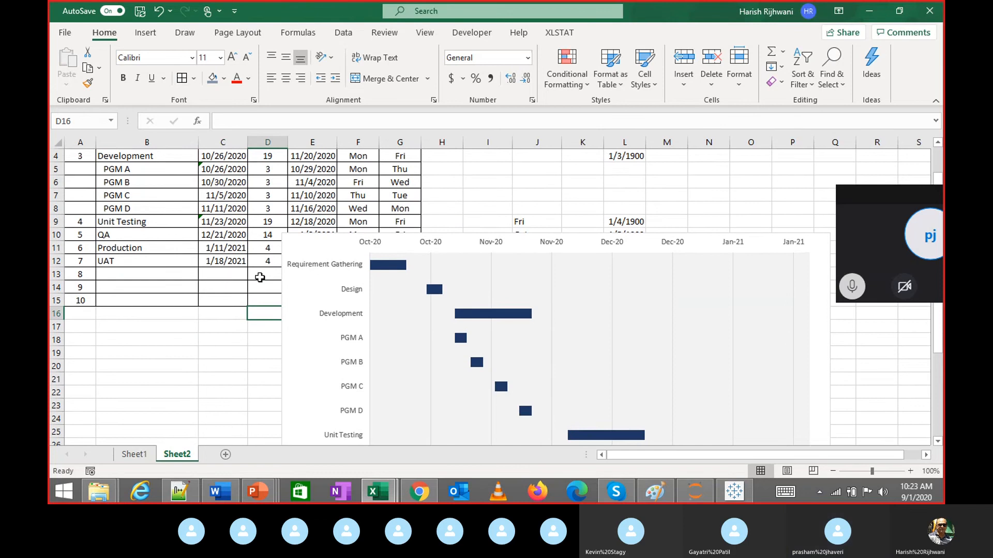
scroll(262, 274, up, 1)
drag(276, 213, 269, 248)
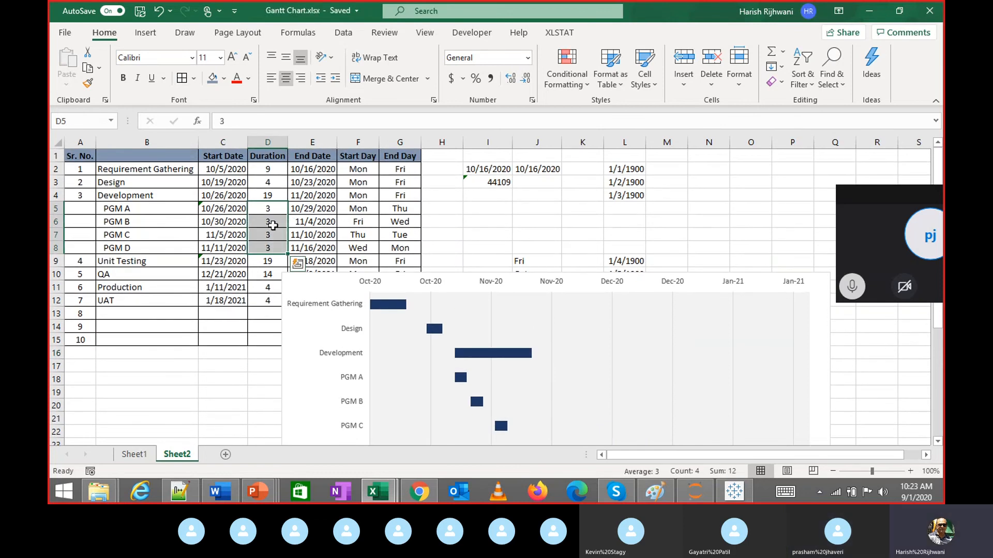
click(309, 198)
click(271, 194)
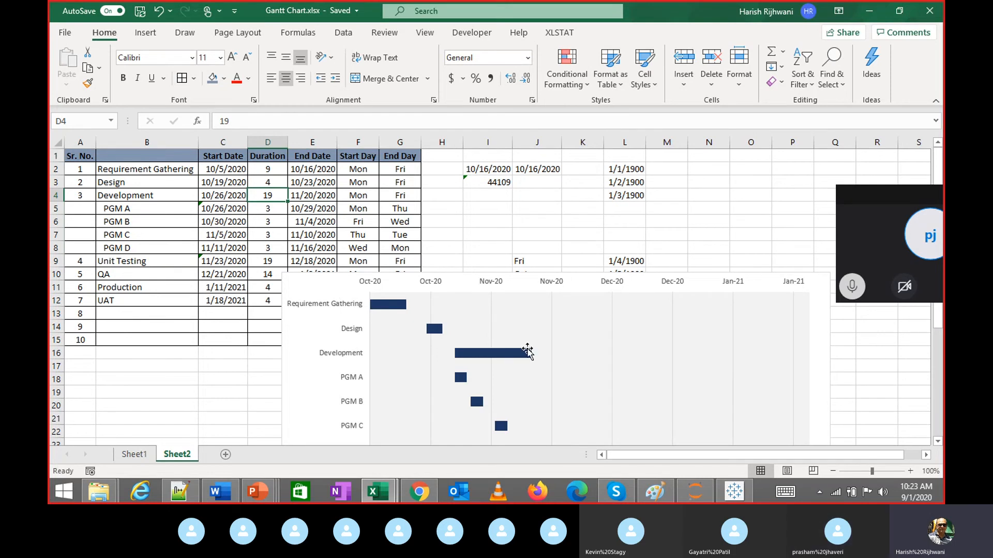
scroll(461, 353, down, 1)
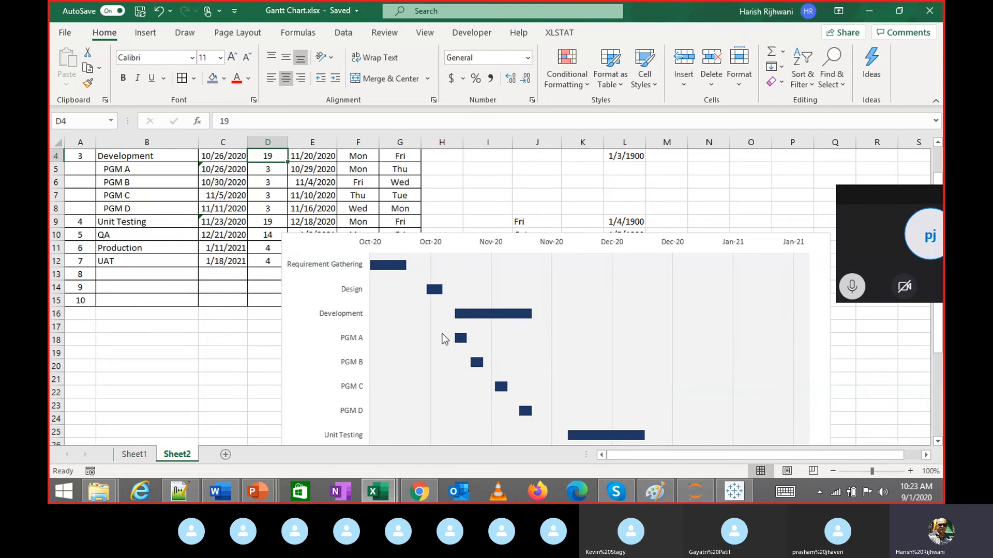
Move the Gantt chart up so its top edge lies at row 5, and look over its bars
drag(450, 233, 442, 166)
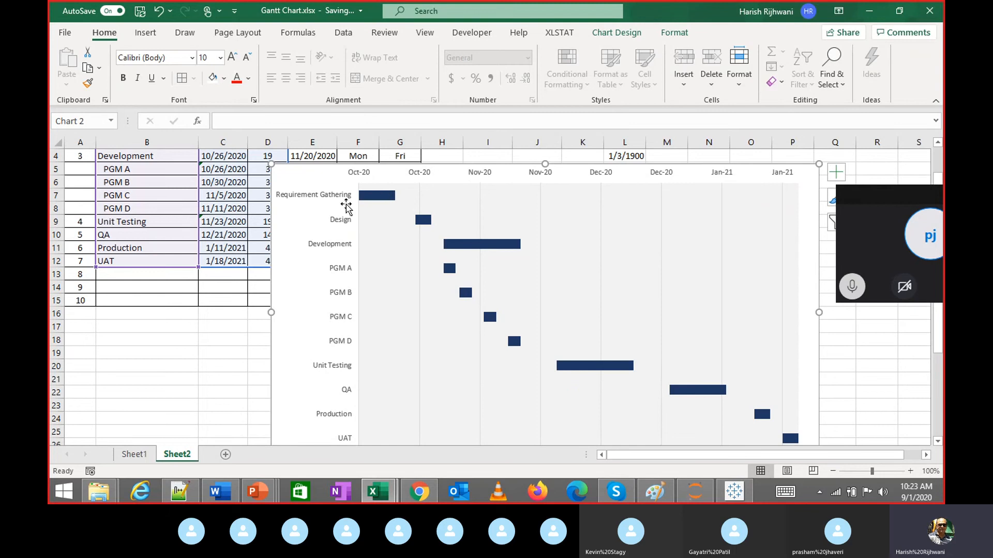
click(159, 174)
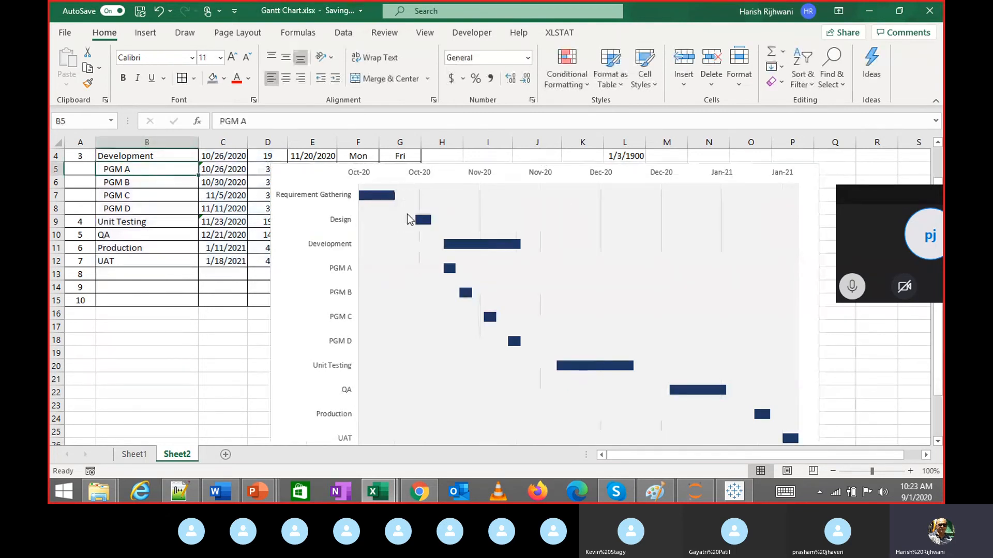
mouse_move(423, 224)
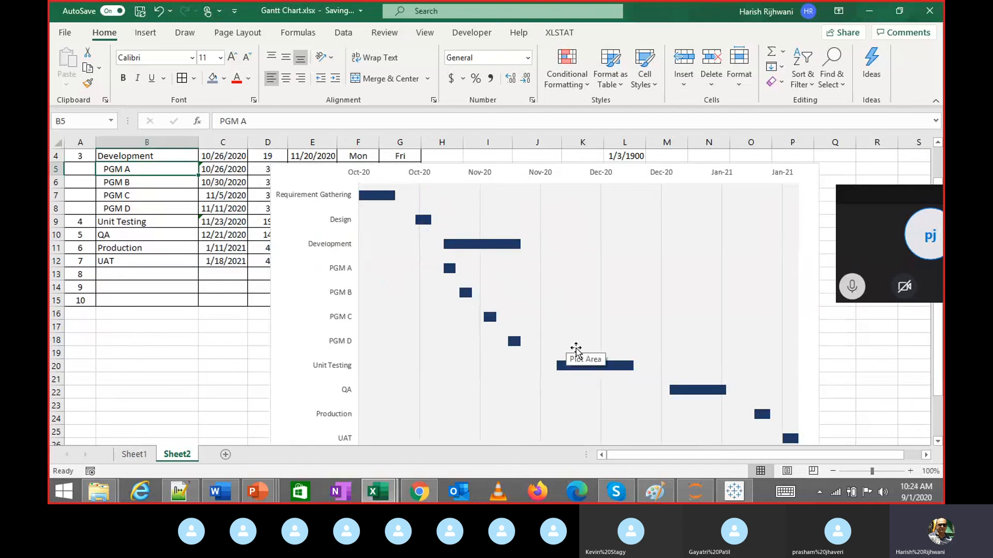
scroll(595, 357, down, 1)
scroll(699, 362, up, 2)
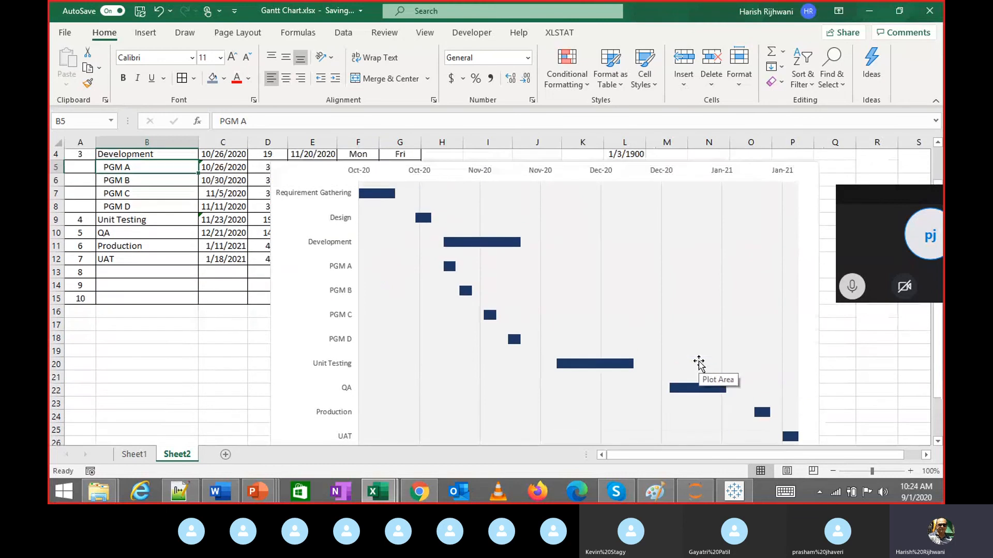
Fill only the Development bar in the chart with the dark gold theme colour
click(489, 284)
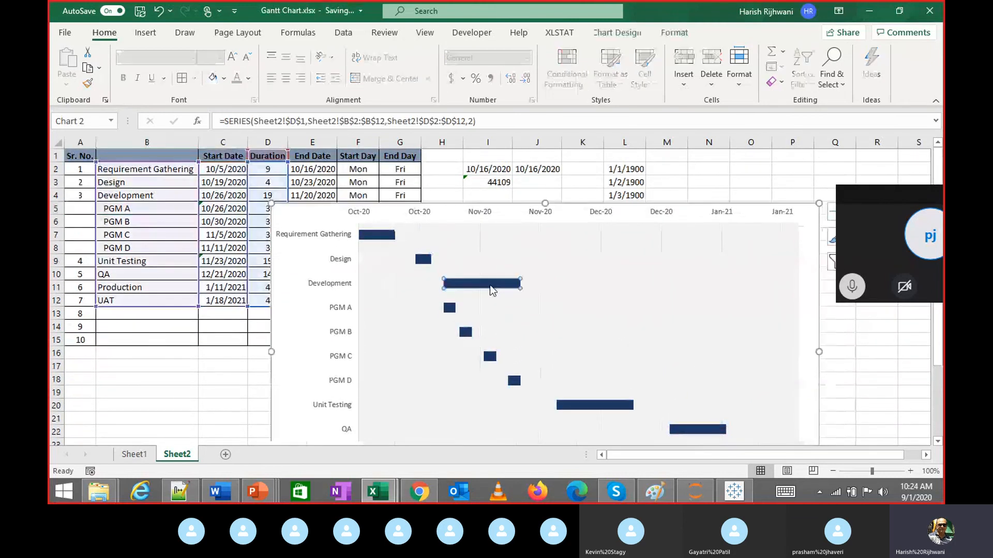
right_click(489, 284)
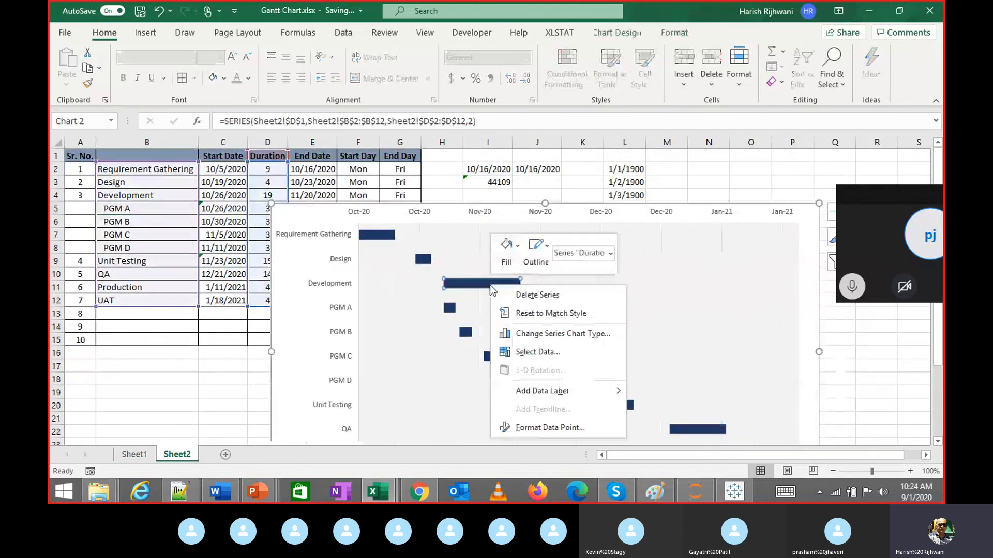
click(550, 428)
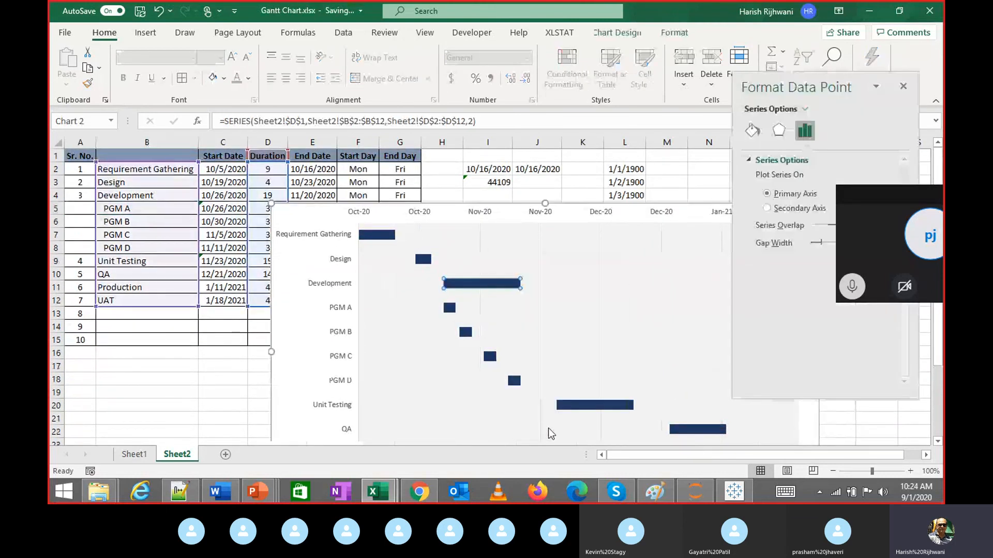
click(752, 131)
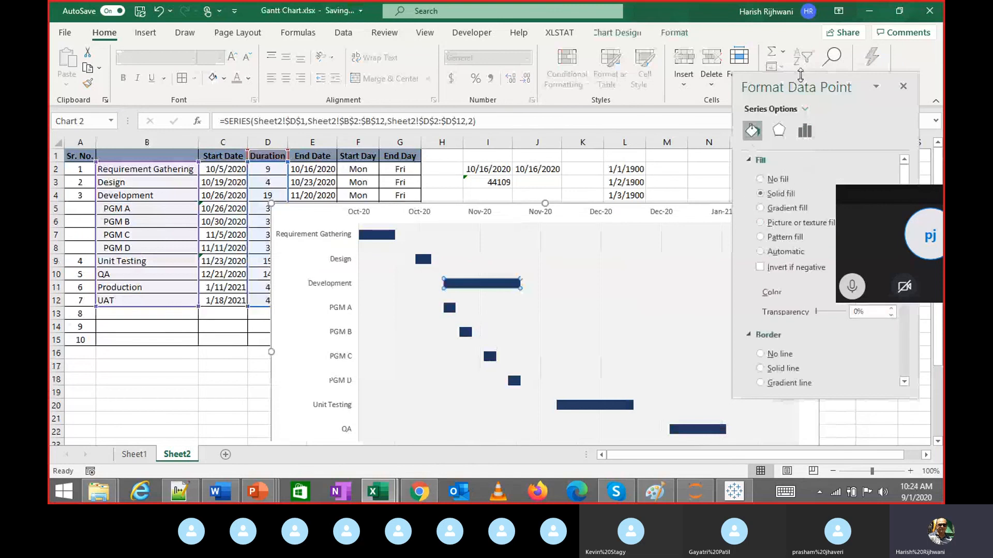
drag(799, 76, 226, 126)
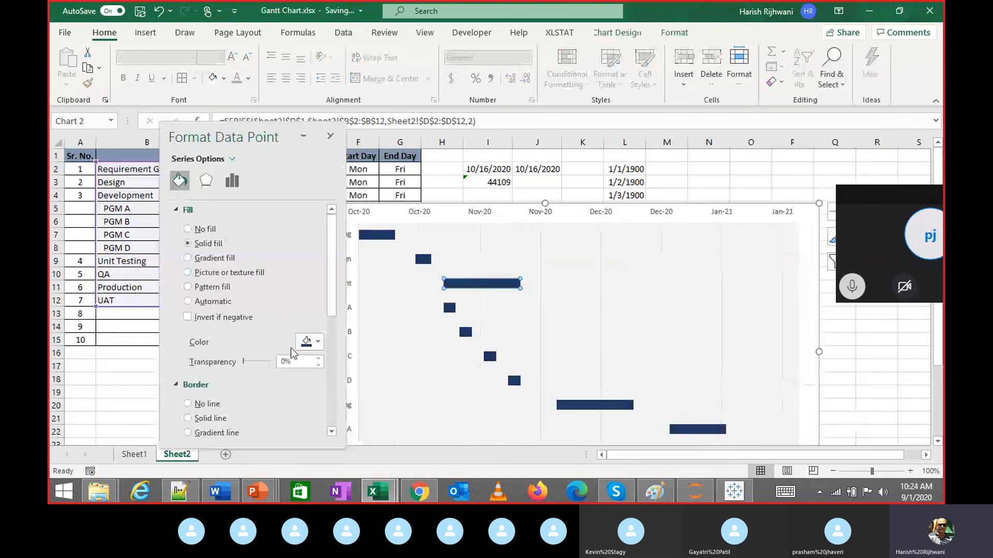
click(308, 346)
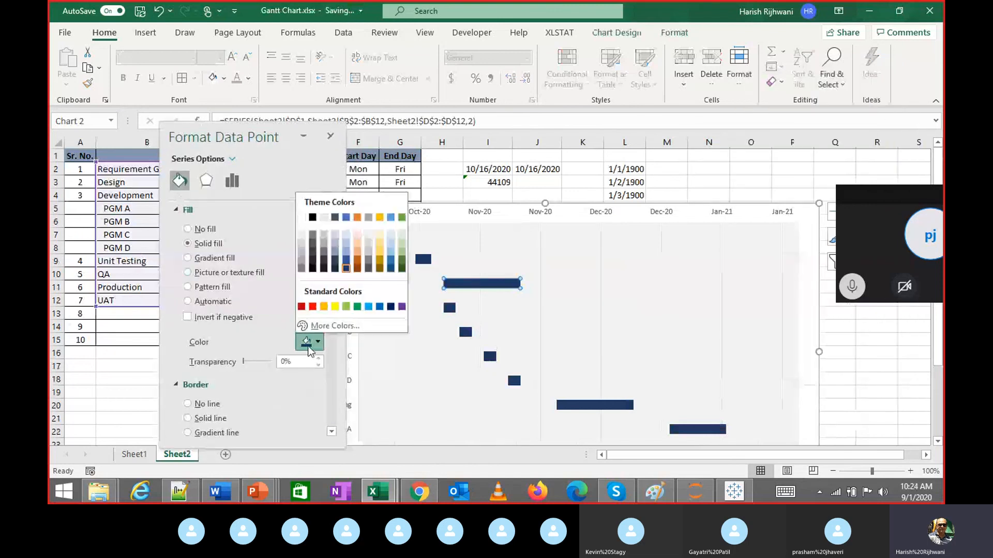
click(379, 260)
Fill the PGM A and PGM B bars individually with the standard orange colour
click(451, 307)
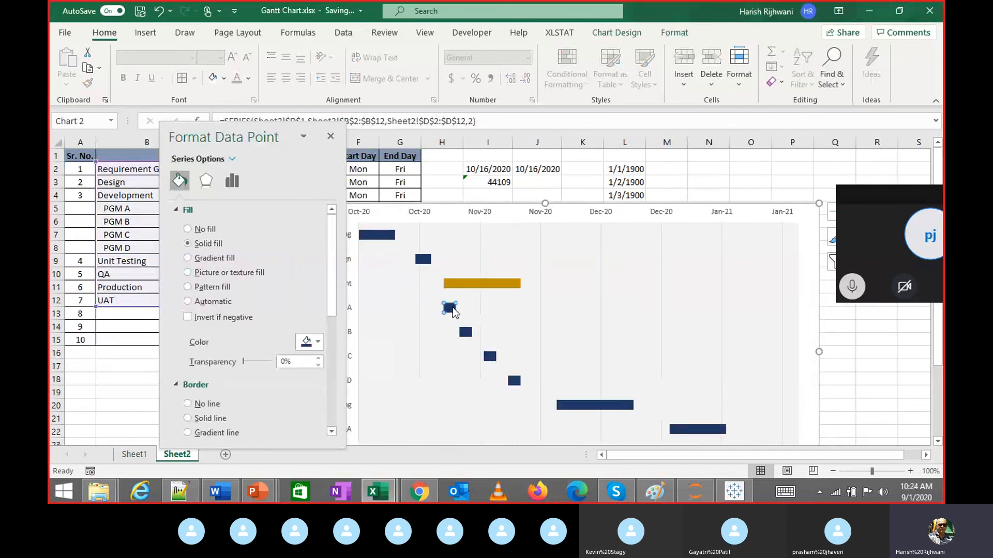
click(305, 344)
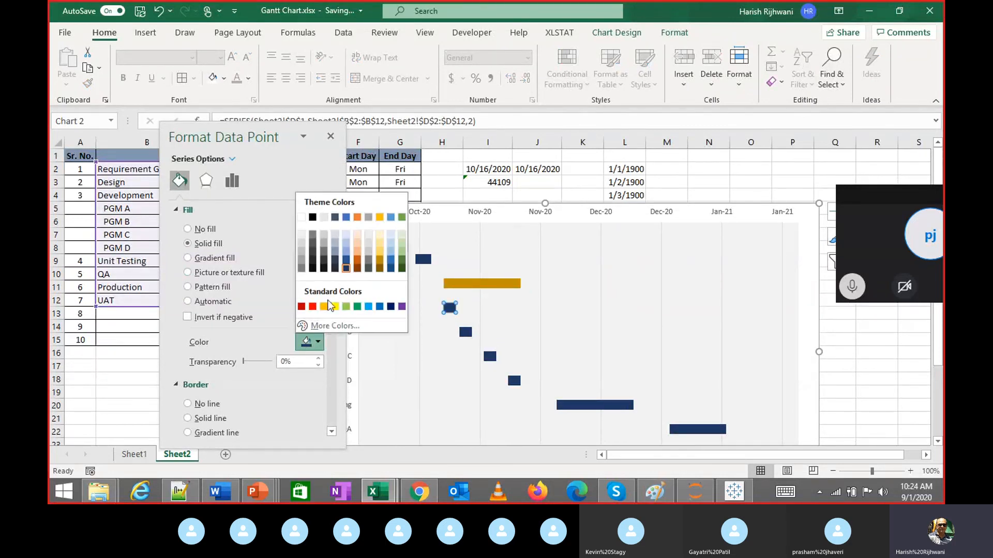
click(324, 306)
click(467, 332)
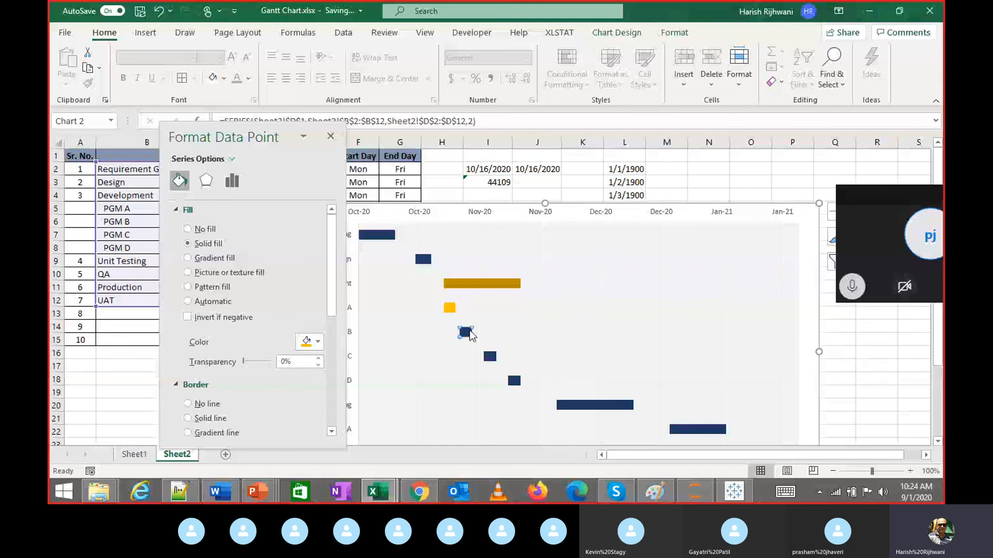
click(310, 342)
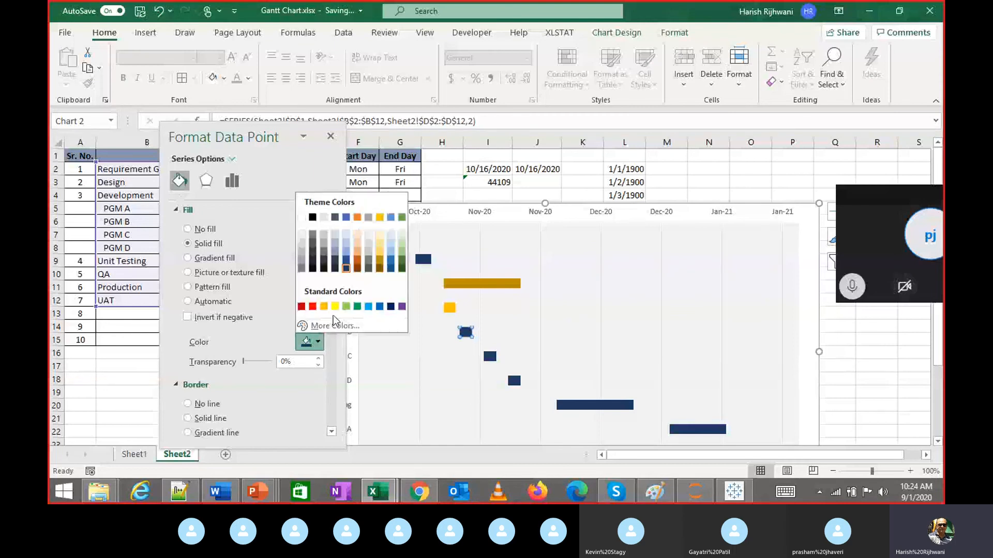
click(324, 306)
Fill the PGM C and PGM D bars with the same standard orange and close the data point formatting
click(489, 356)
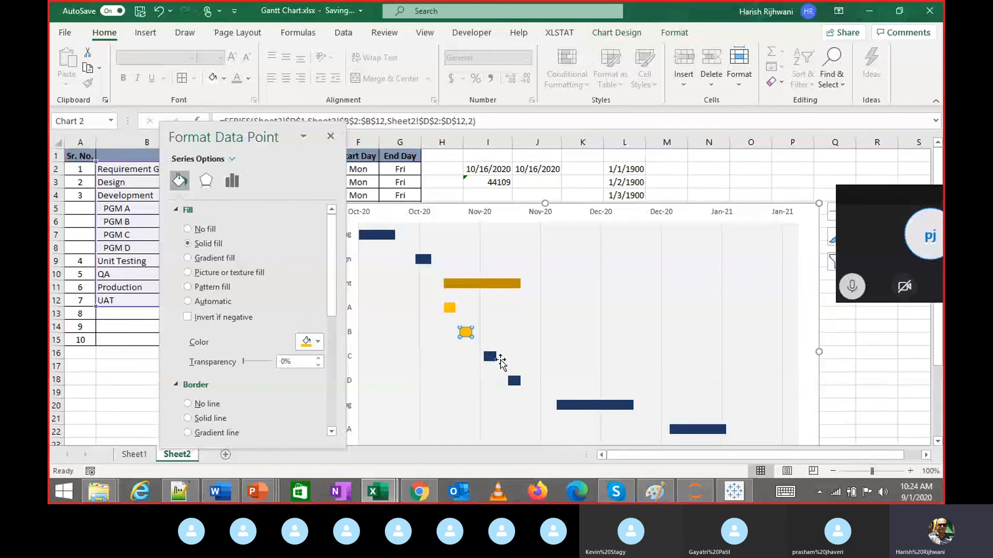
click(318, 342)
click(324, 306)
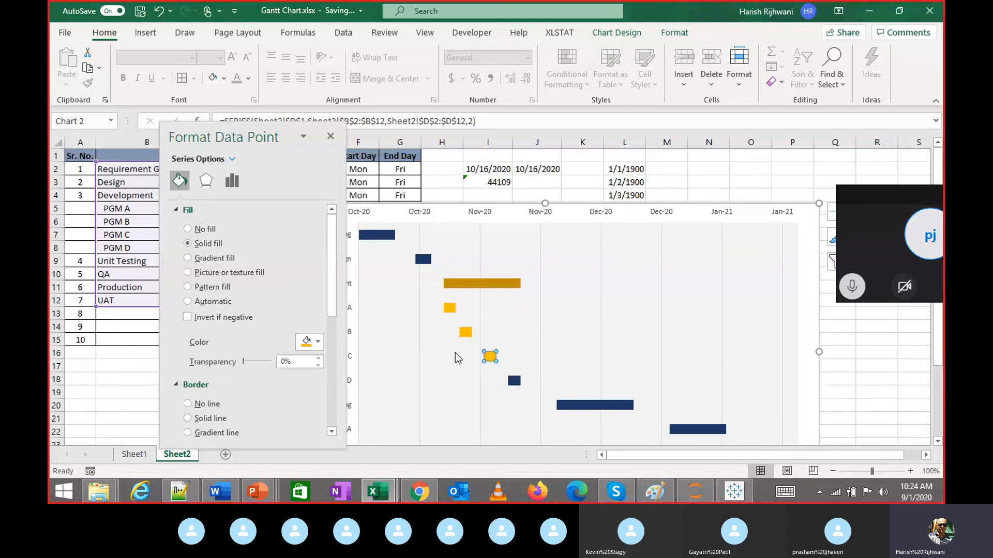
click(512, 381)
click(310, 341)
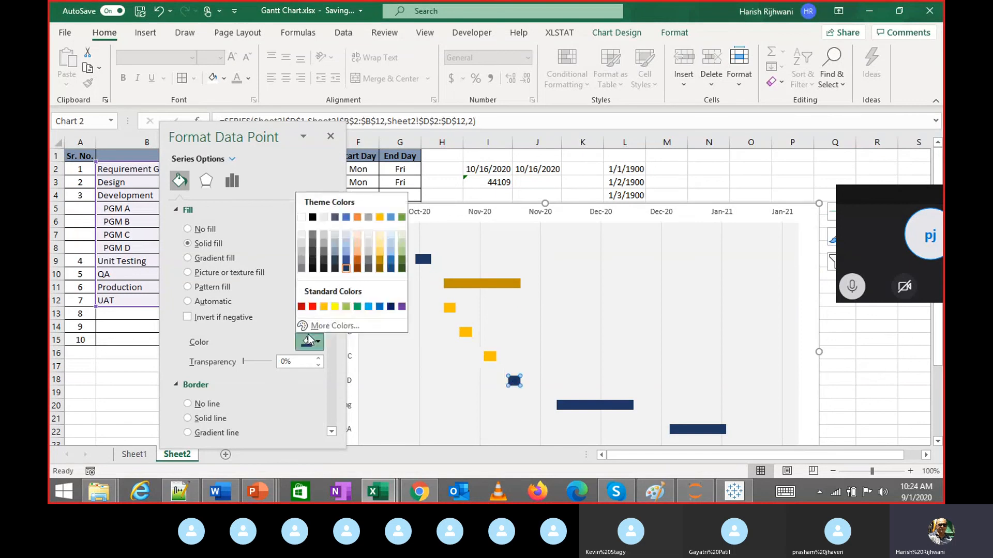
click(323, 306)
click(330, 136)
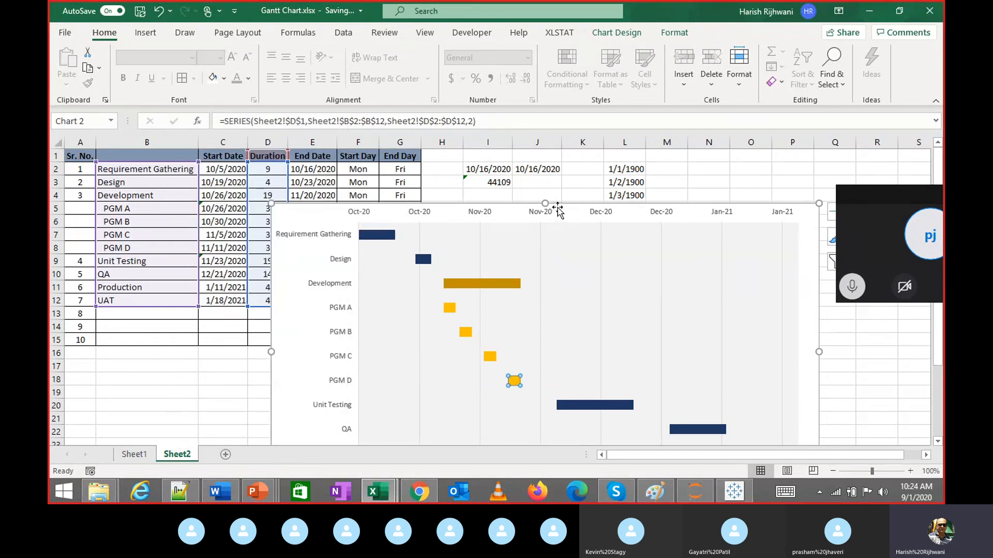
Move the Gantt chart up to row 1 so all bars down to UAT fit in view, and deselect it
drag(557, 209, 554, 160)
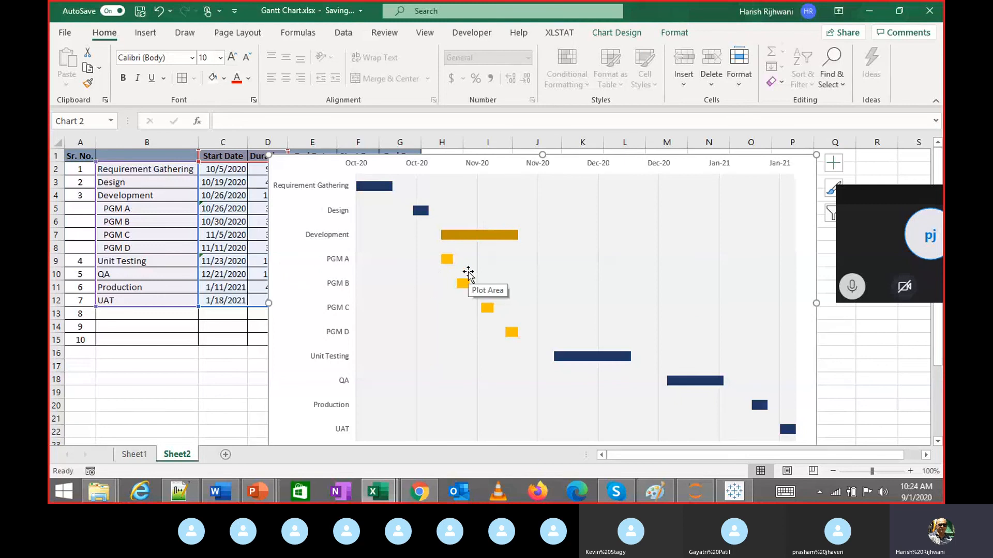
click(448, 261)
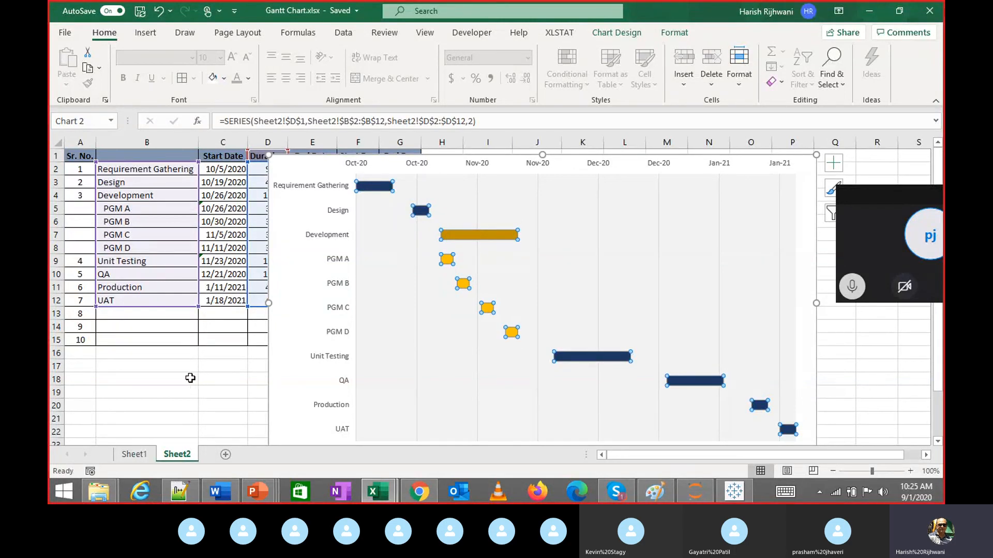
click(190, 379)
Check the Skype call window for chat messages and return to the Gantt Chart workbook in Excel
key(alt+Tab)
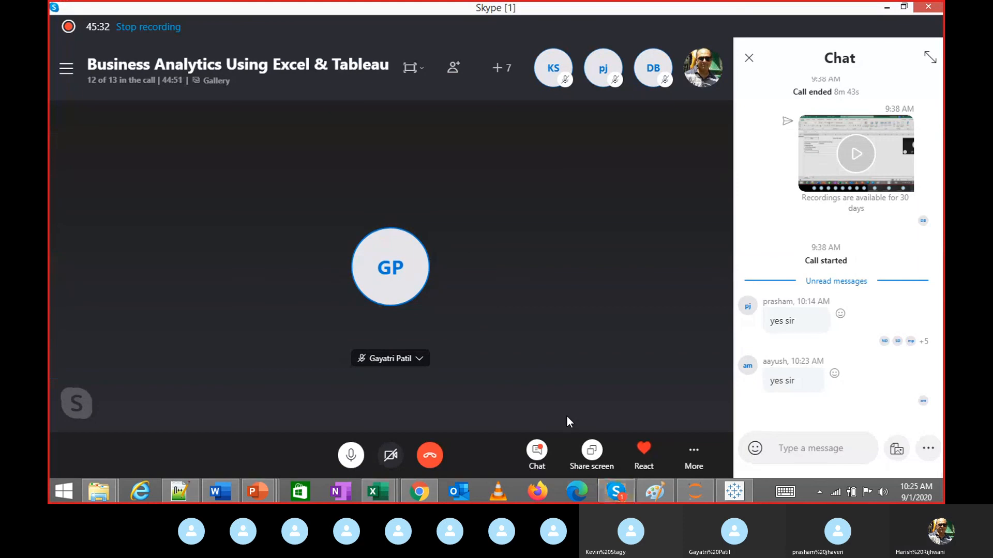
key(alt+Tab)
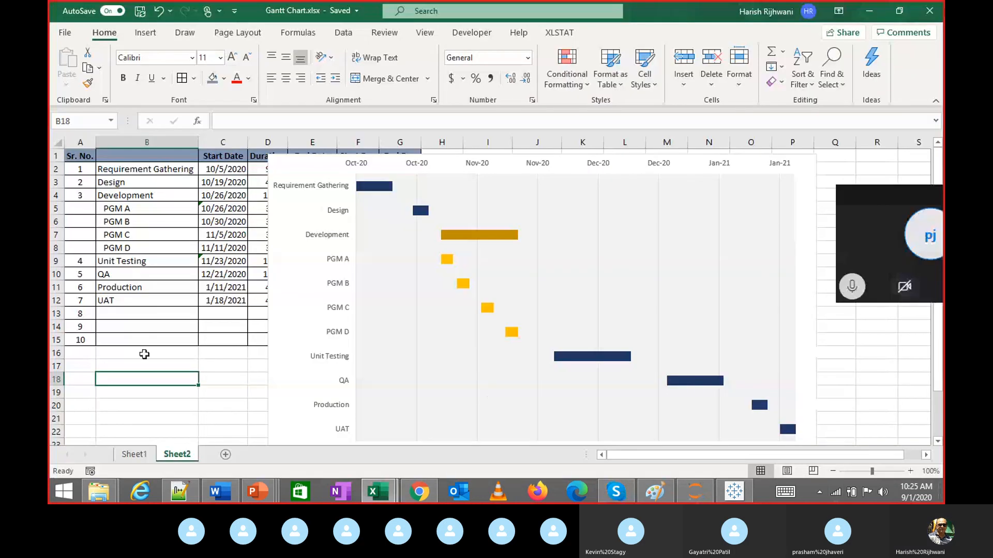
click(138, 361)
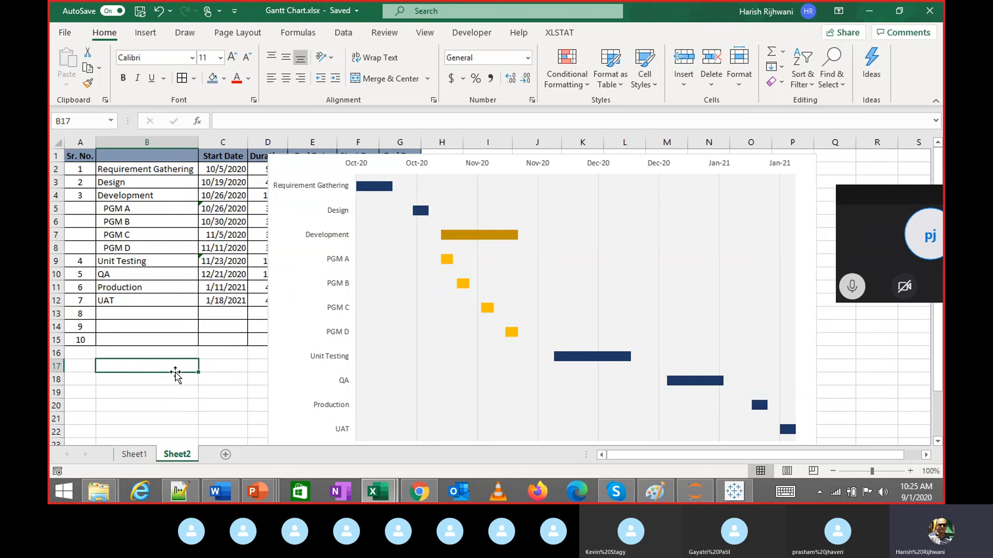
Switch to the Goal Seek Example workbook and examine the Goal Seek sheet's figures and the available data analysis tools
key(alt+w)
key(w)
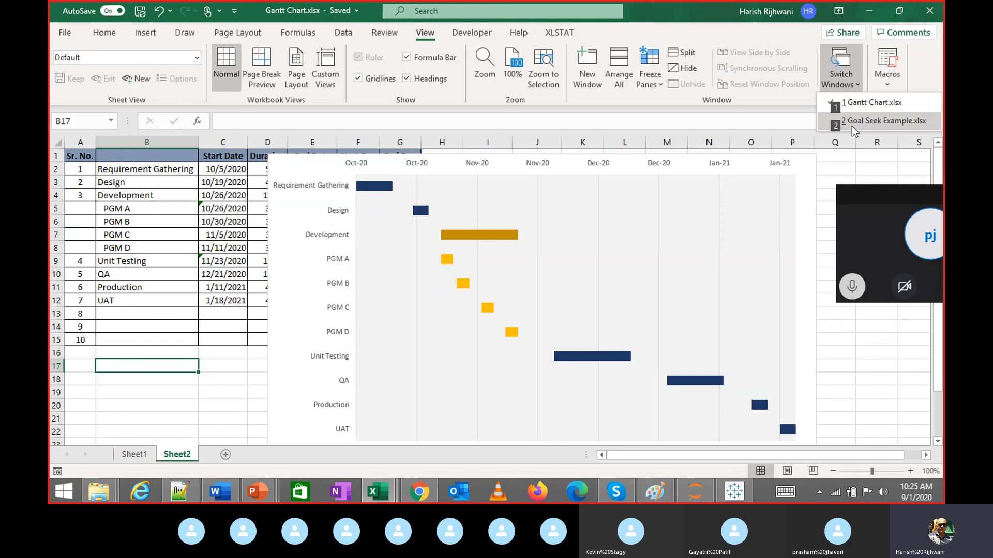
click(867, 126)
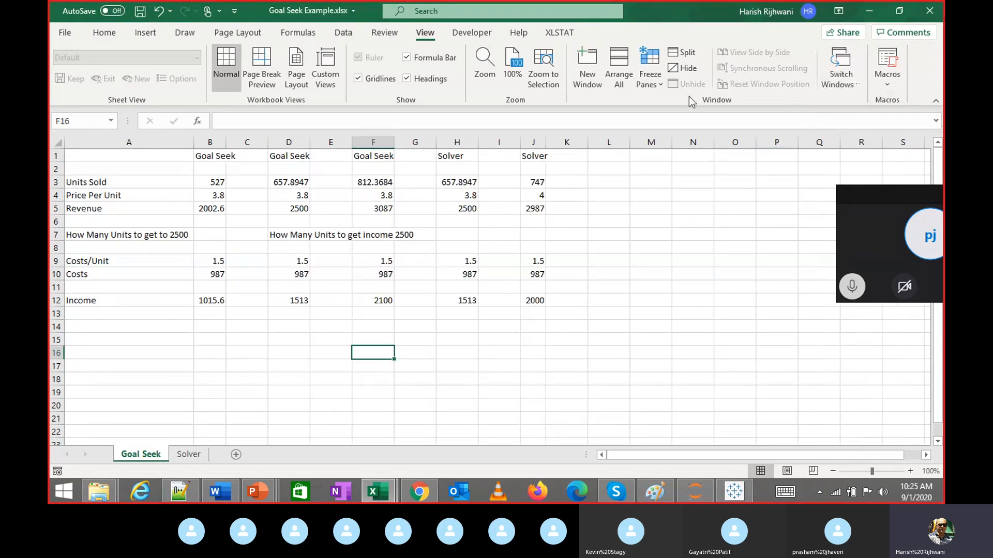
click(354, 33)
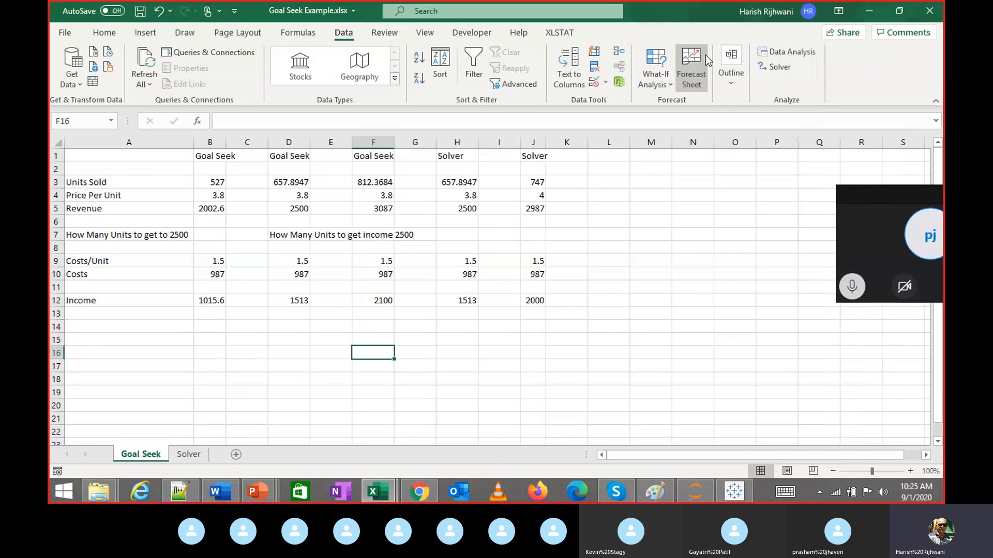
click(631, 295)
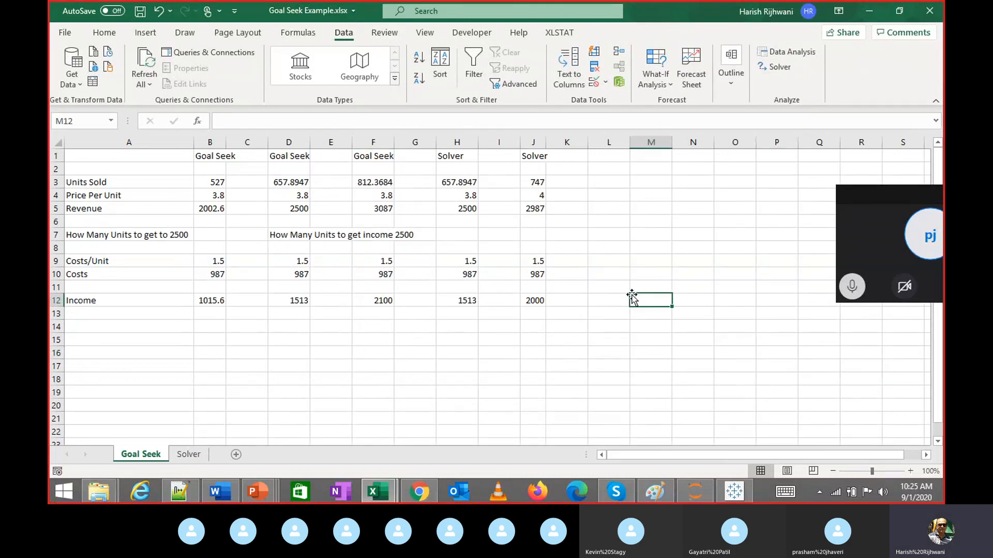
mouse_move(565, 330)
mouse_down()
mouse_move(51, 142)
mouse_move(455, 243)
mouse_move(581, 339)
mouse_up()
click(87, 169)
click(582, 341)
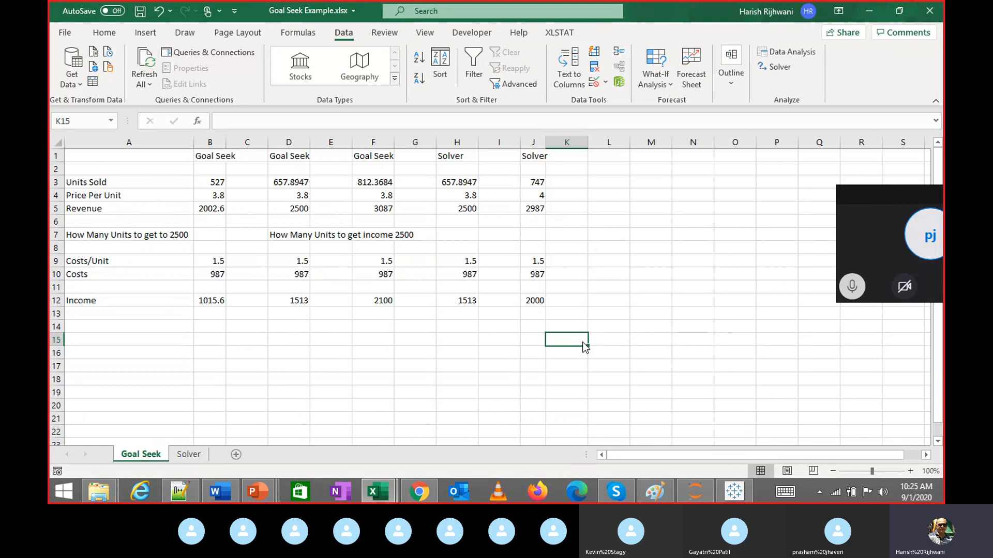
Return to the Gantt Chart workbook, move the chart clear of the Start Date and Duration columns, and deselect it
key(alt+Tab)
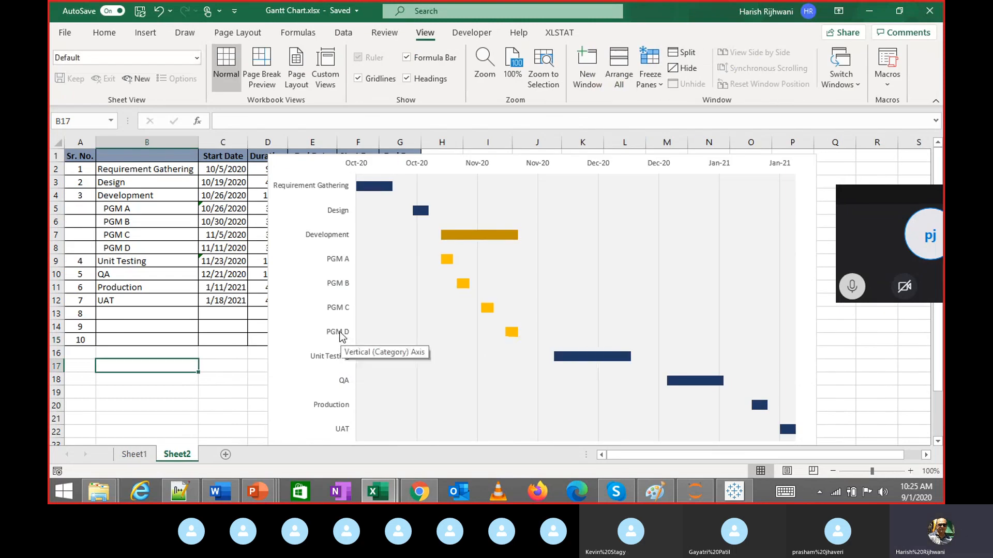
drag(312, 157, 376, 151)
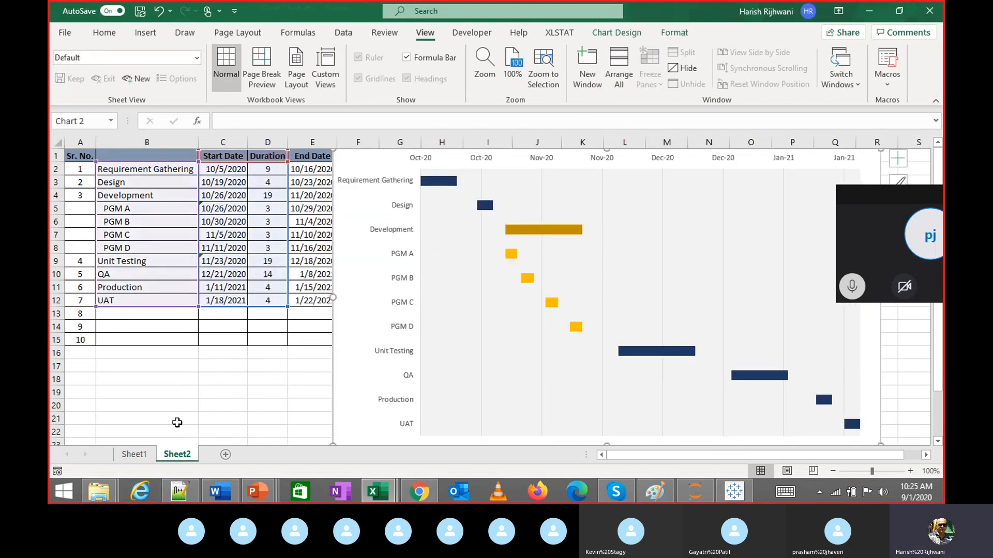
click(175, 419)
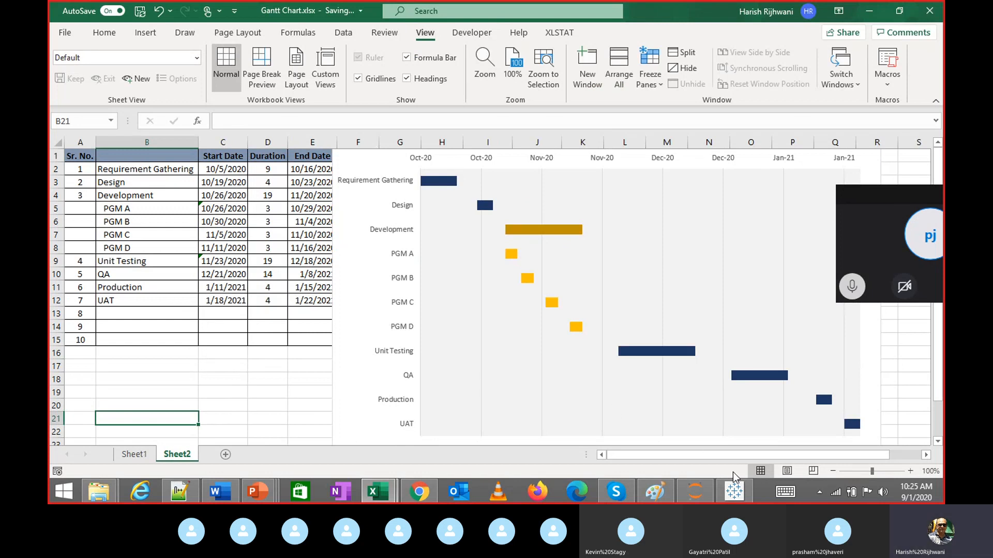
Switch to the Skype call window to check the chat for new messages
mouse_move(699, 499)
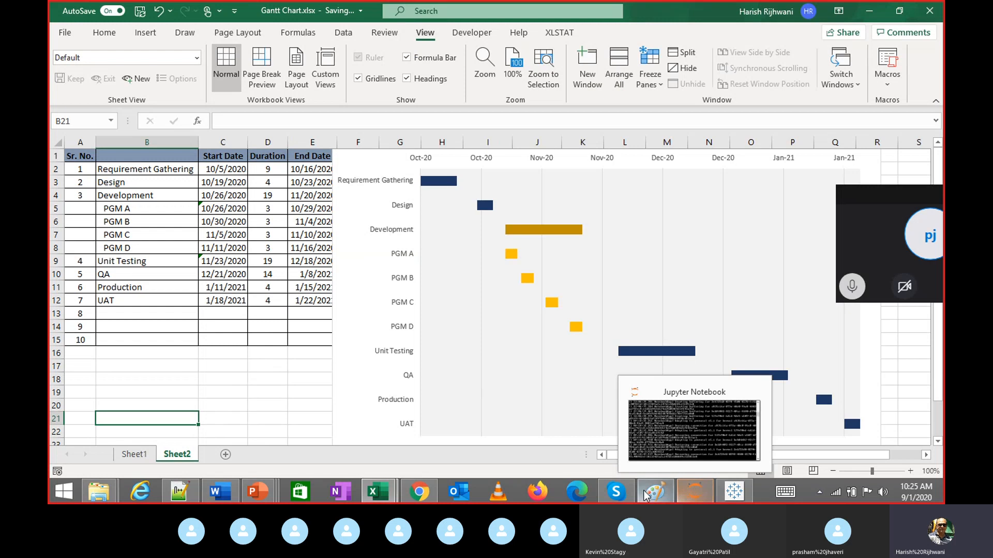
mouse_move(623, 494)
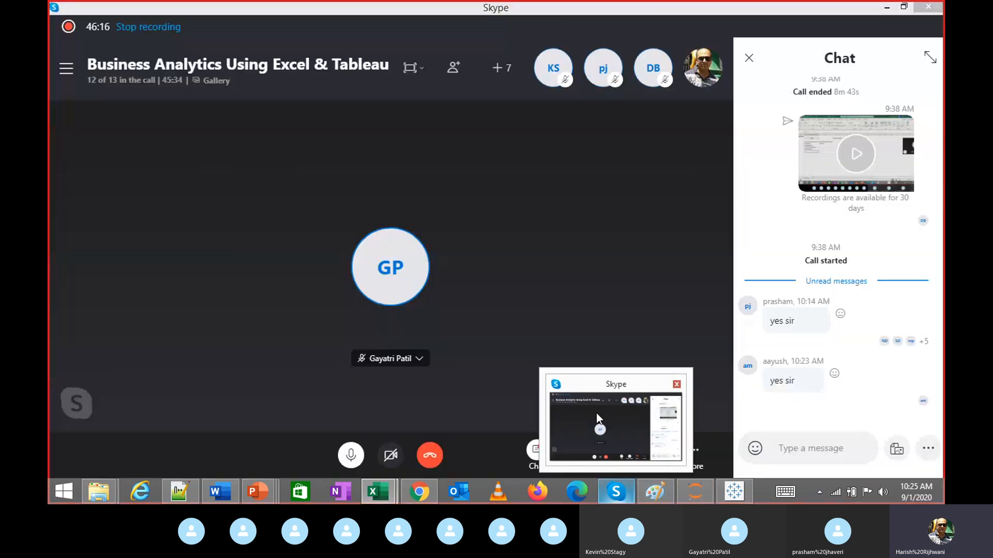
click(597, 414)
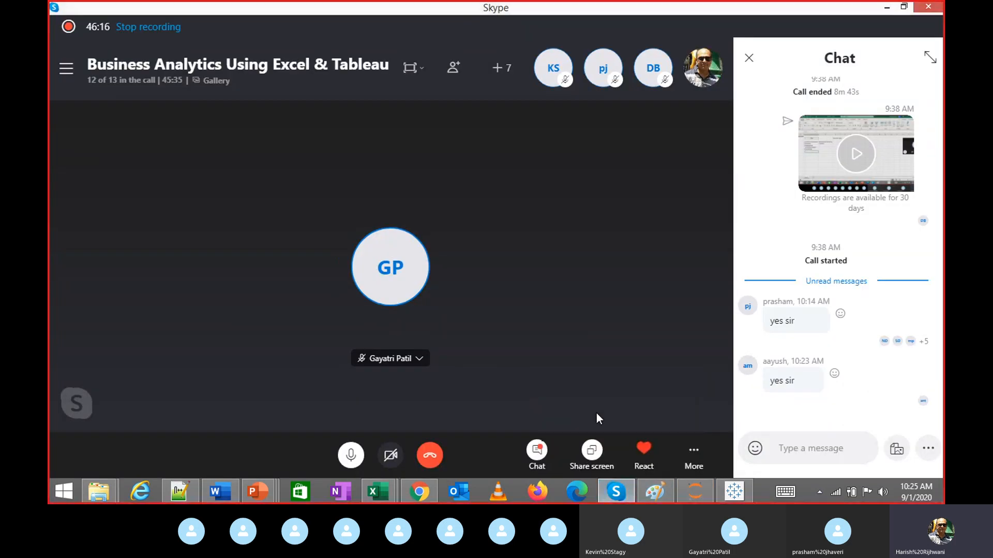